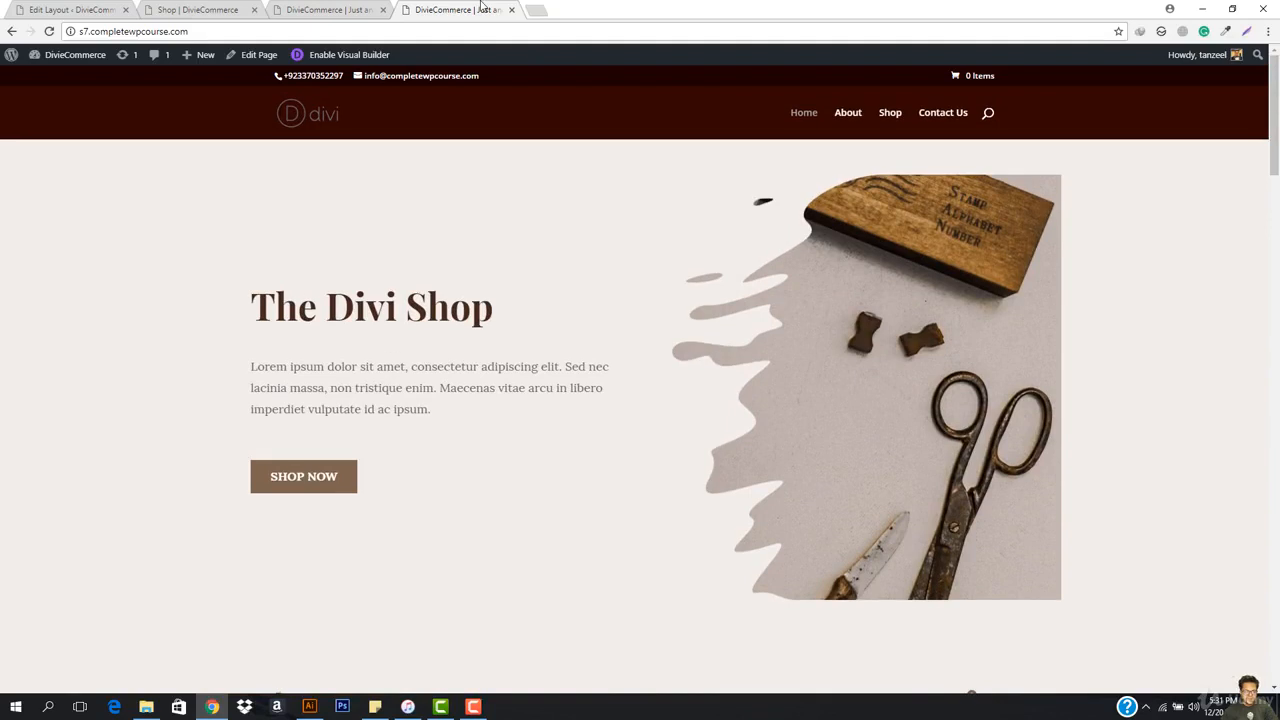
# Create a new WordPress page titled "test home" and publish it.
pyautogui.moveTo(458, 10); pyautogui.dragTo(50, 12)
pyautogui.click(250, 9)
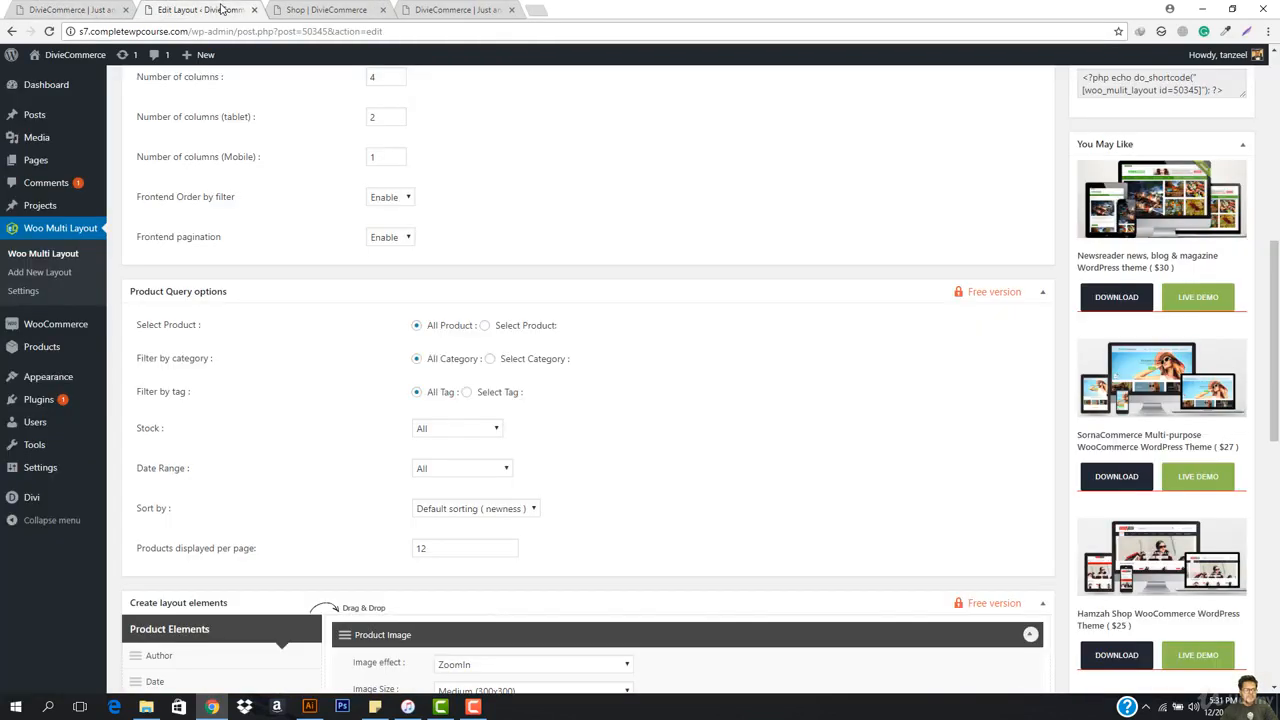
pyautogui.moveTo(43, 166)
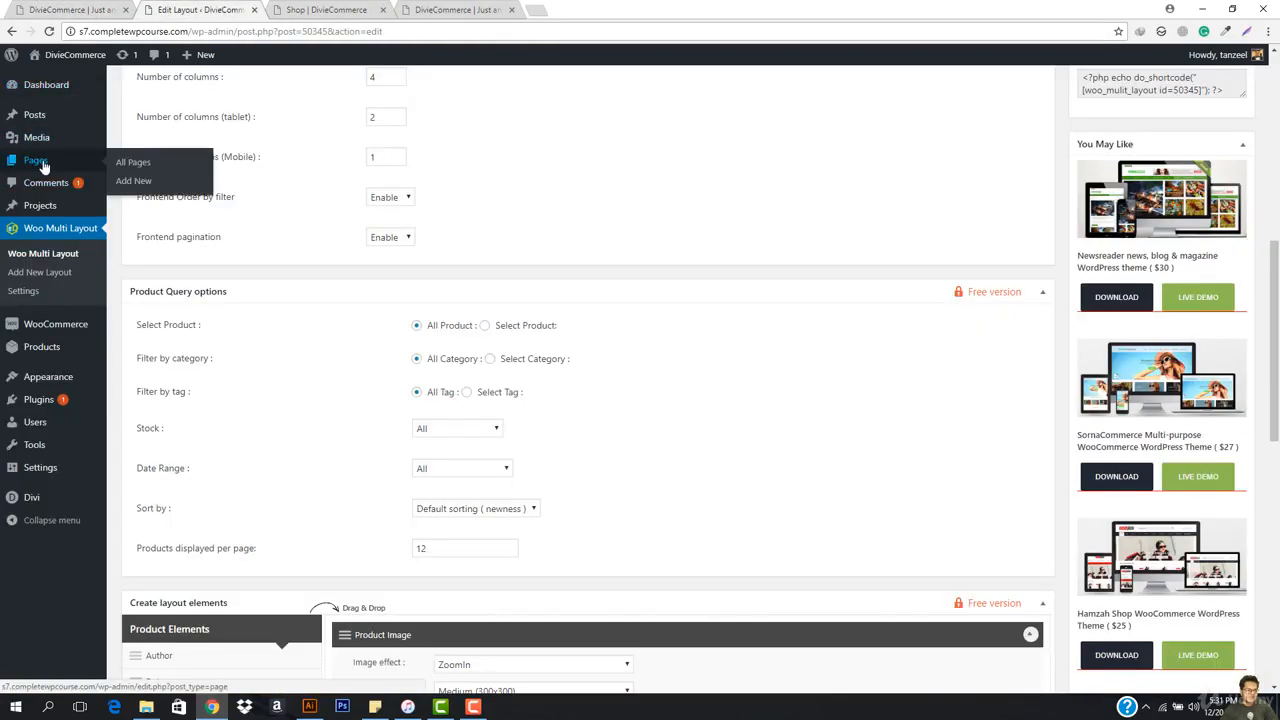
pyautogui.click(149, 180)
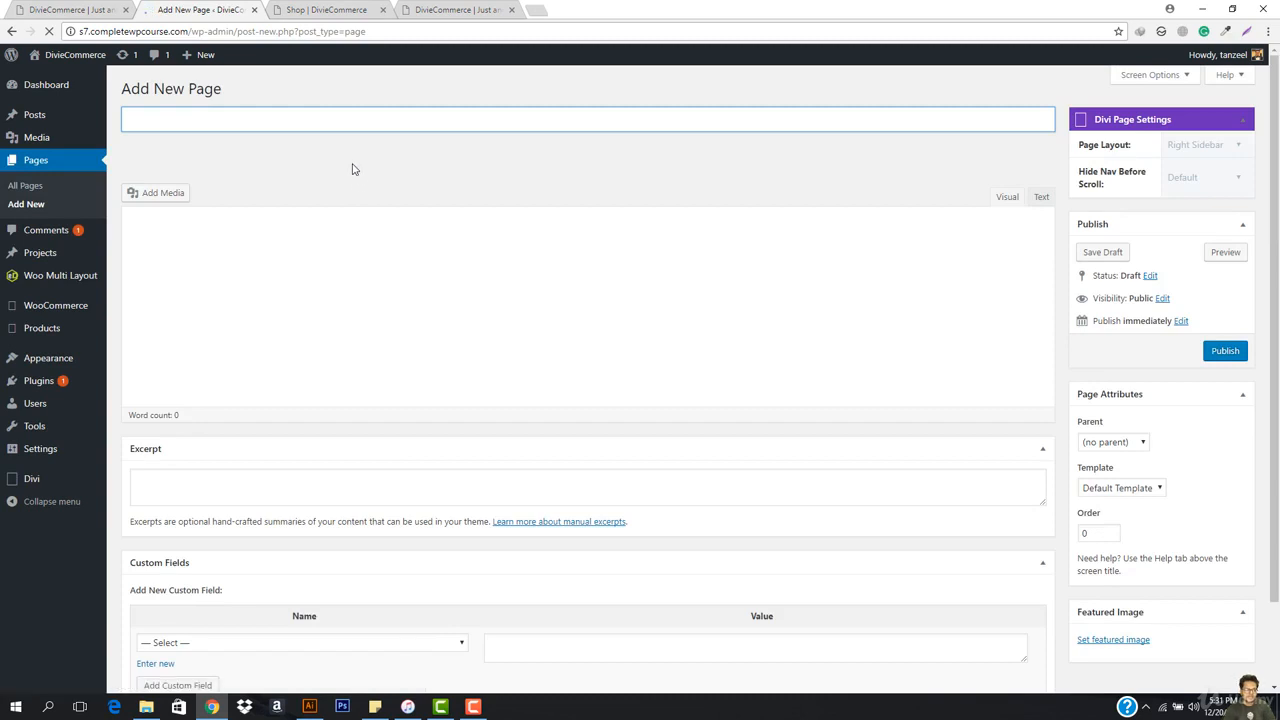
pyautogui.write('test hom')
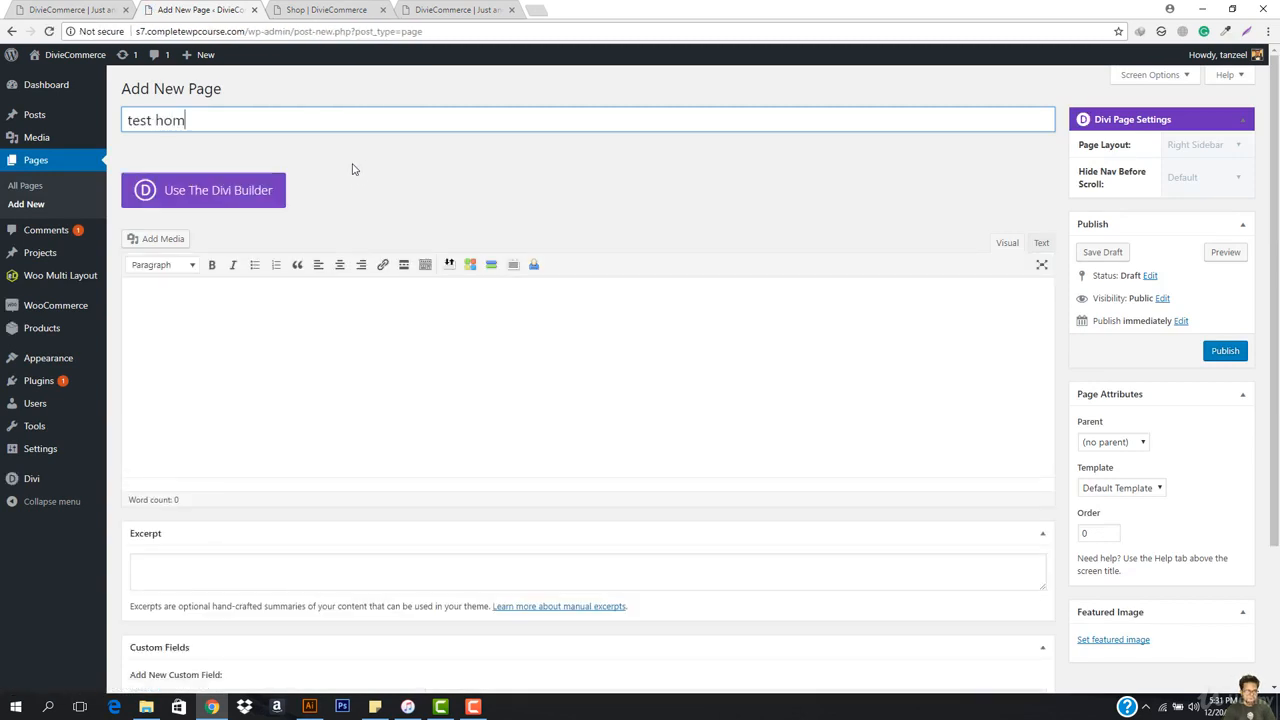
pyautogui.write('e')
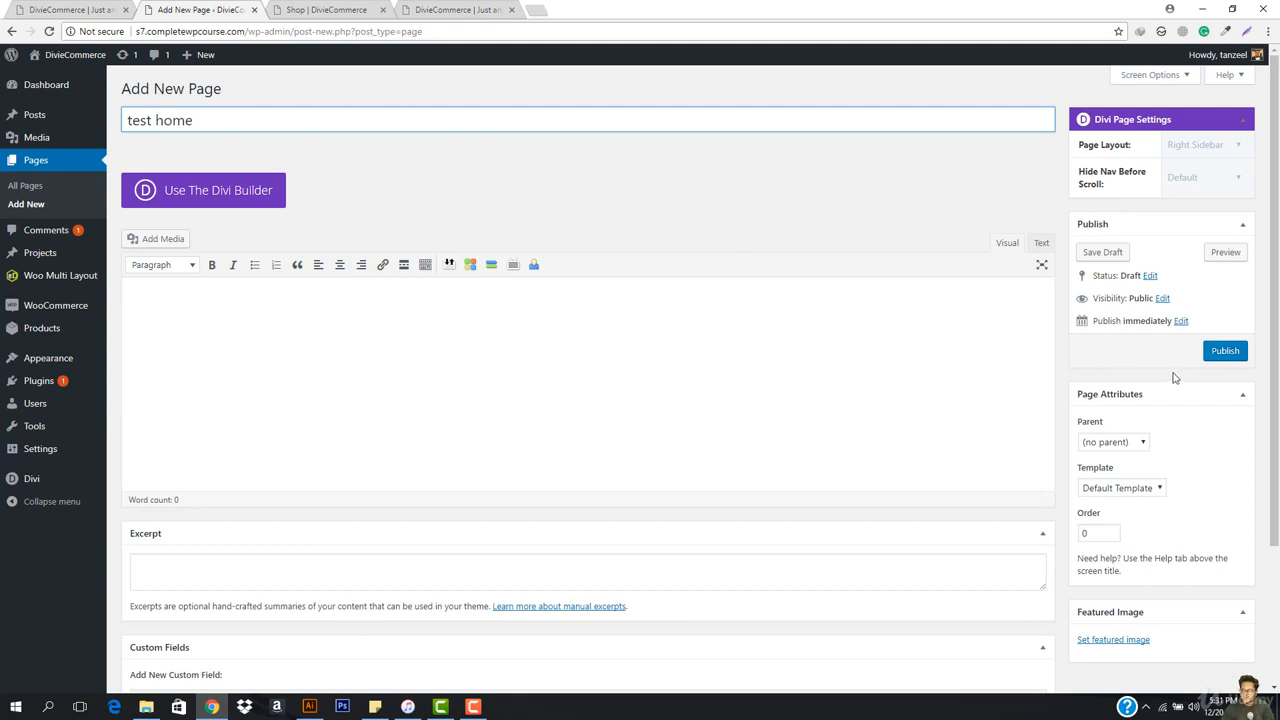
pyautogui.click(1225, 350)
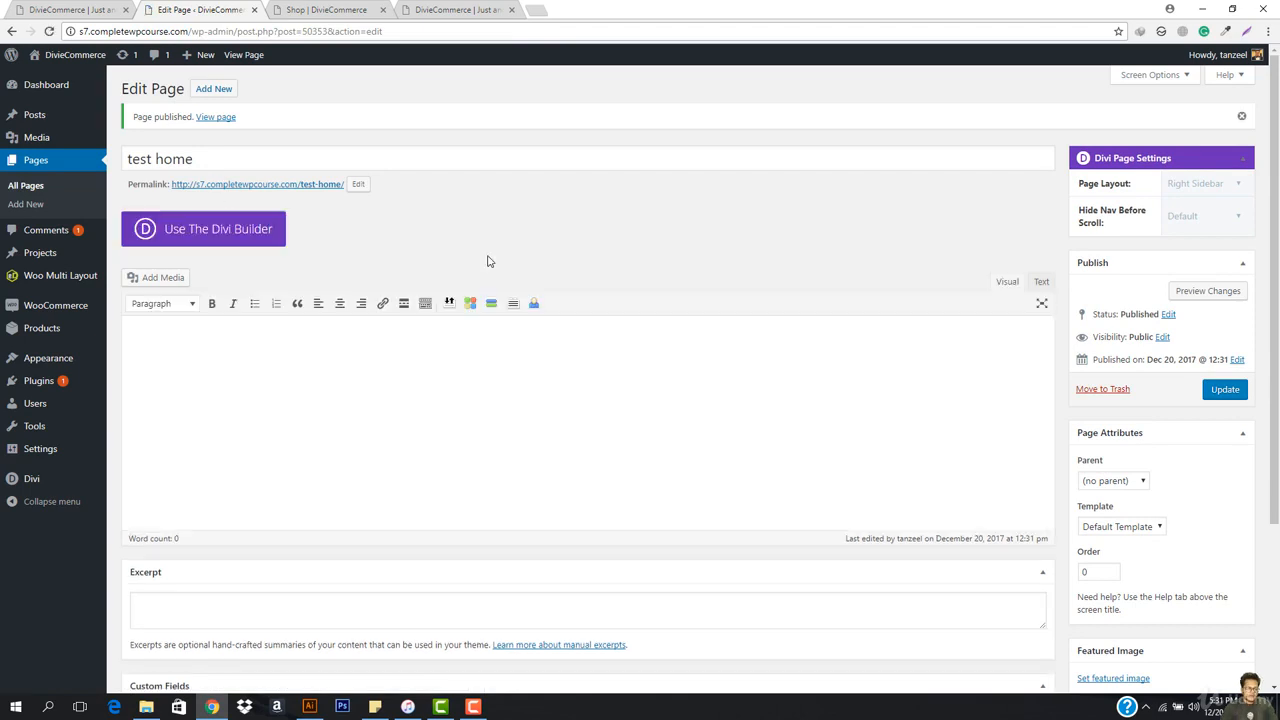
# Enable the Divi Builder on the page and open the section background color in the builder settings.
pyautogui.click(238, 236)
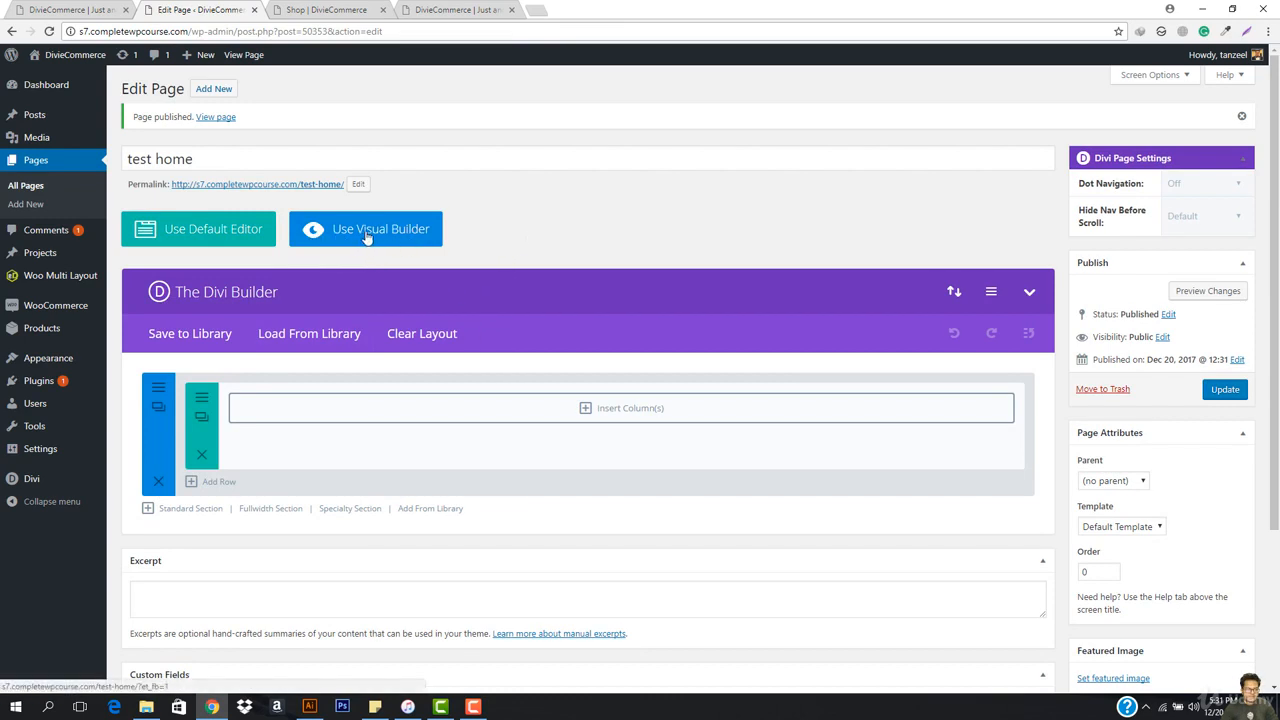
pyautogui.click(968, 299)
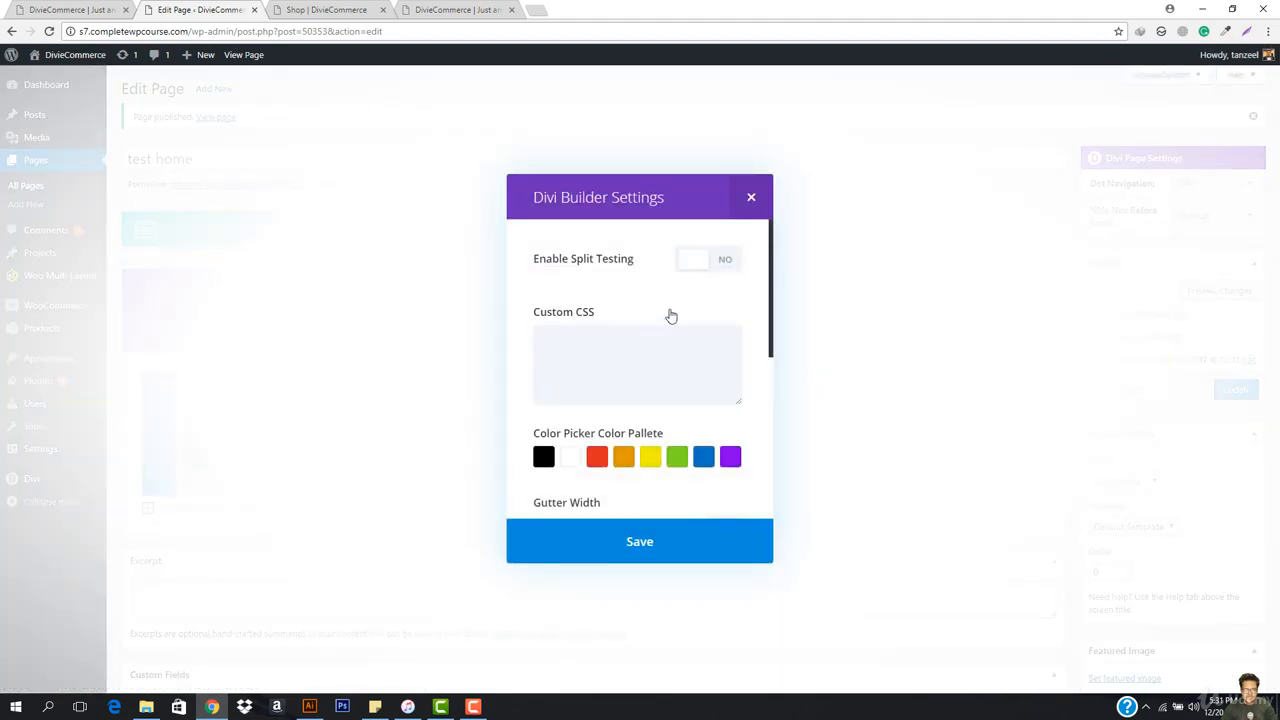
pyautogui.scroll(-4, 663, 337)
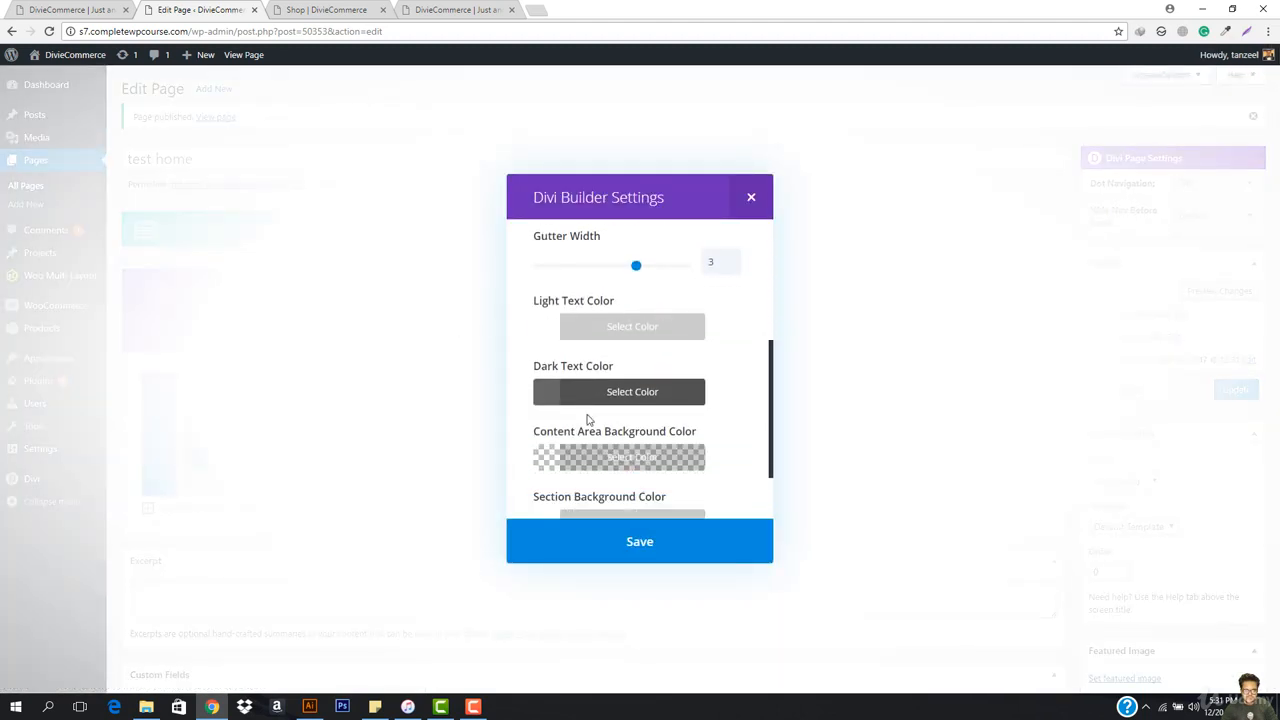
pyautogui.scroll(-2, 656, 383)
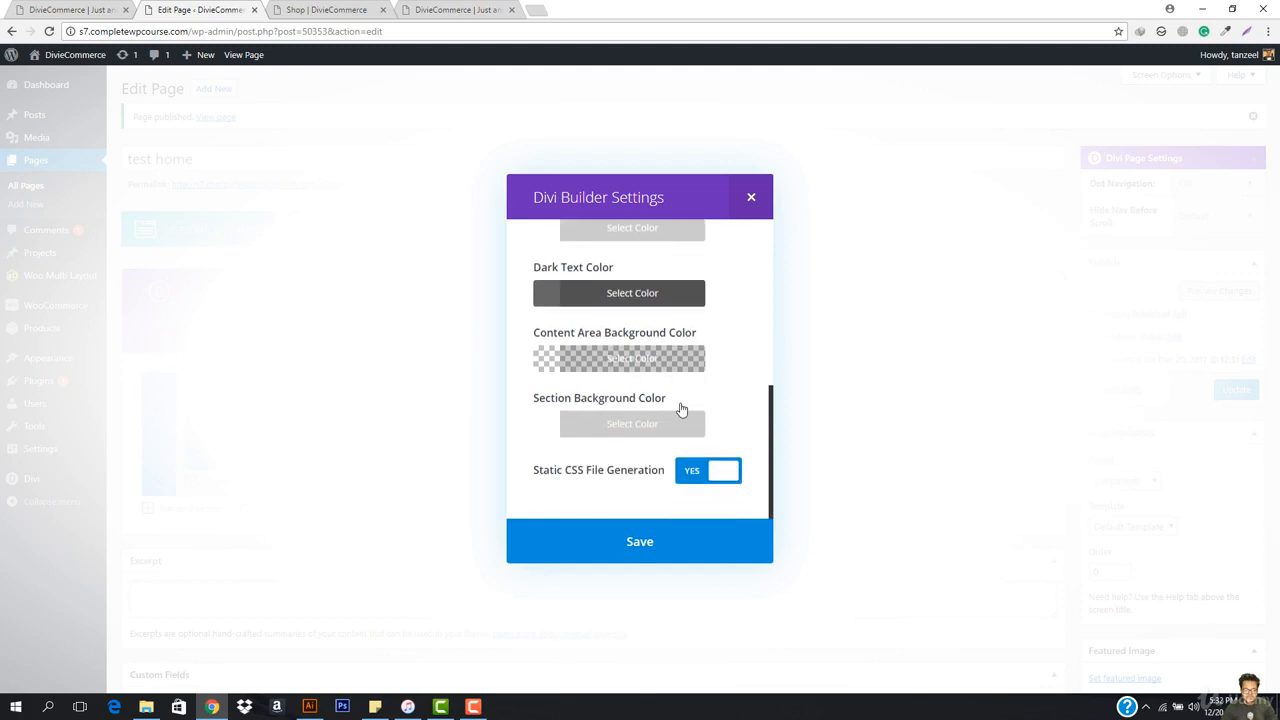
pyautogui.click(645, 428)
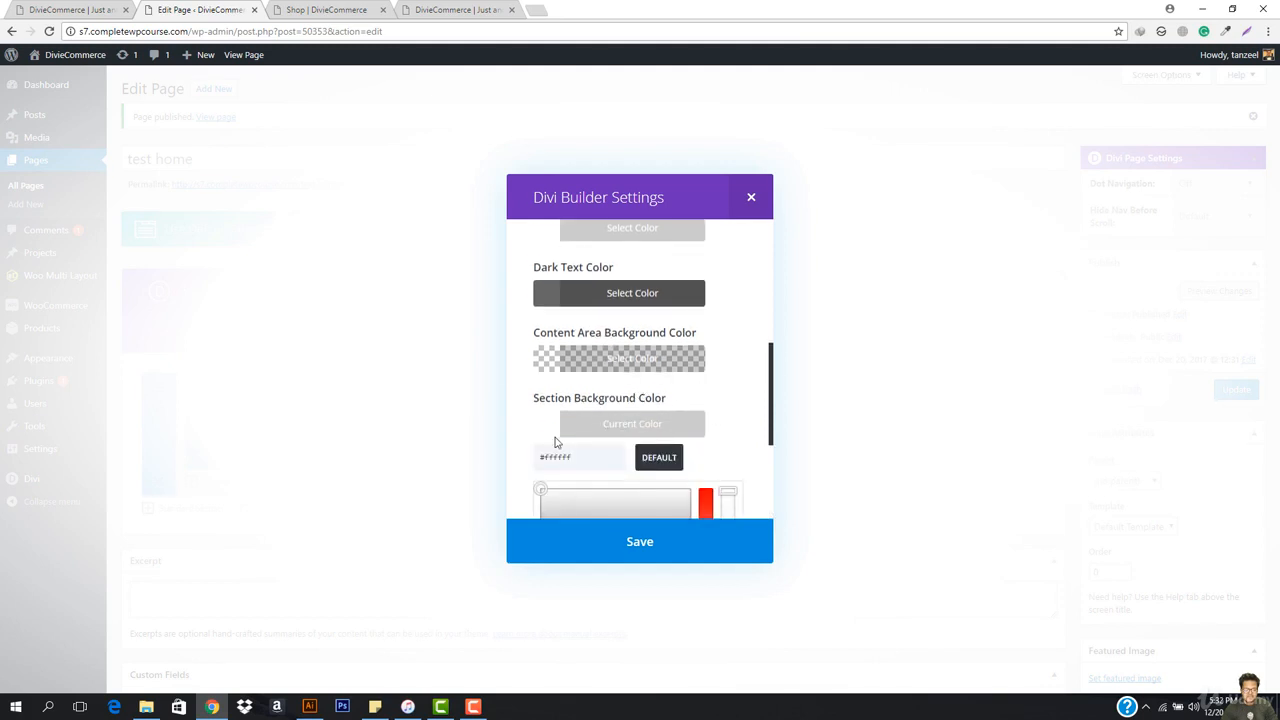
# Sample the color #F2EEEA from the homepage hero's background with the page color picker.
pyautogui.click(60, 8)
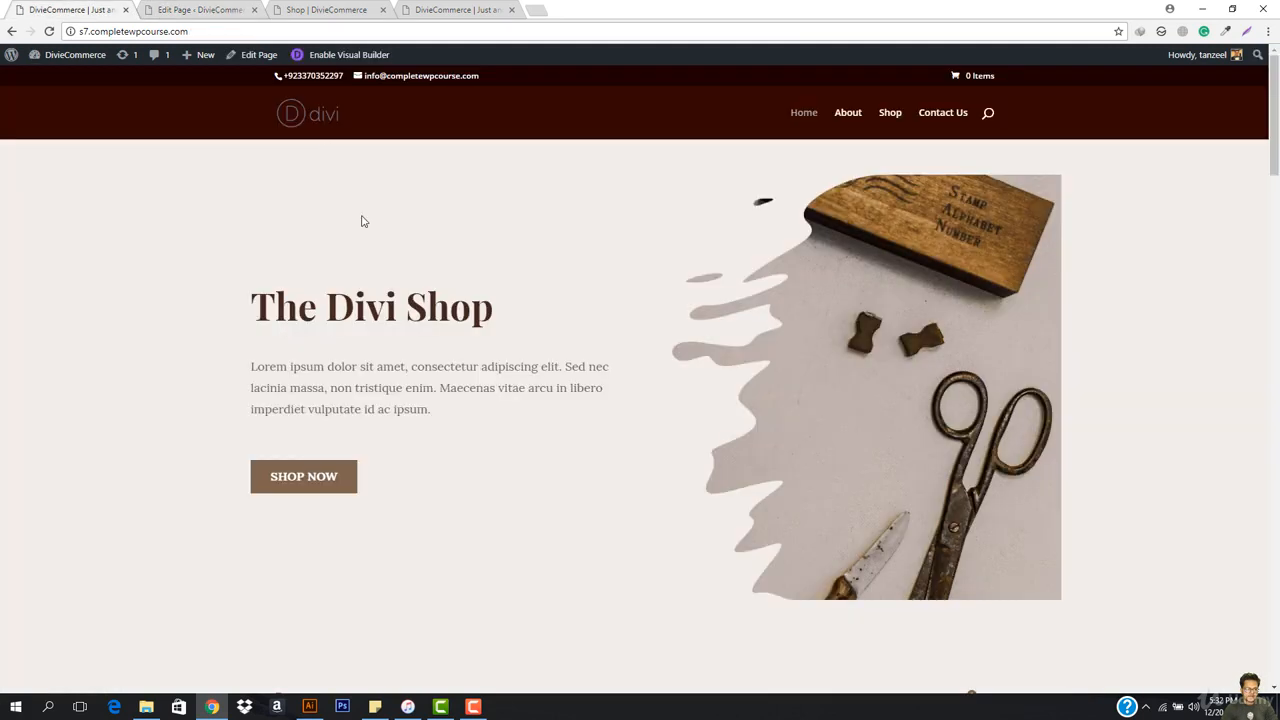
pyautogui.click(1225, 31)
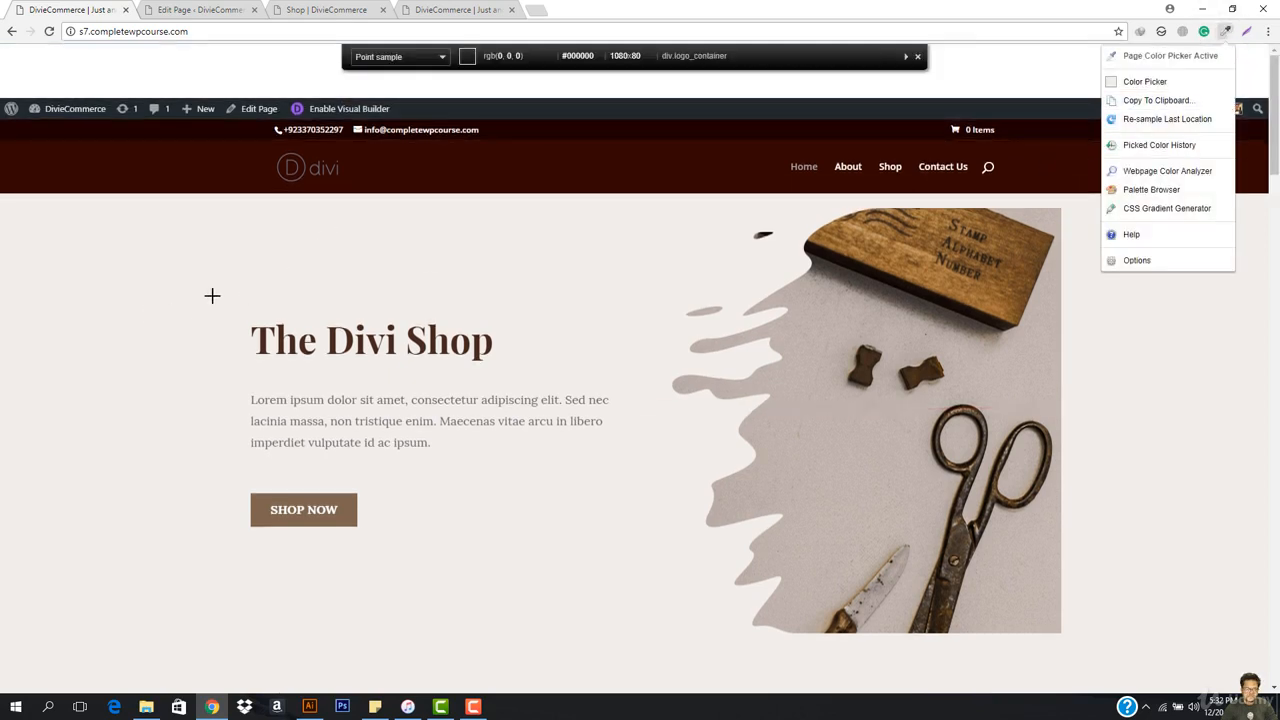
pyautogui.click(184, 328)
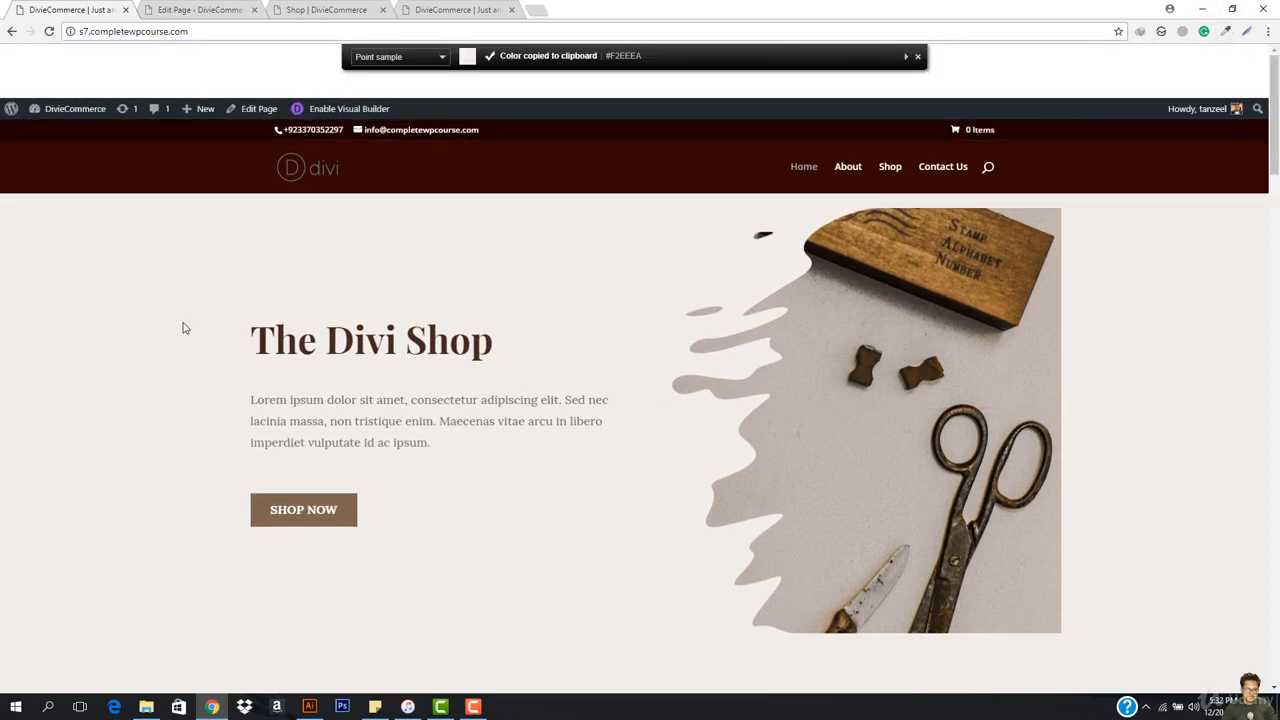
# Set the test home page's section background color to #F2EEEA, save the builder settings and update the page.
pyautogui.click(287, 8)
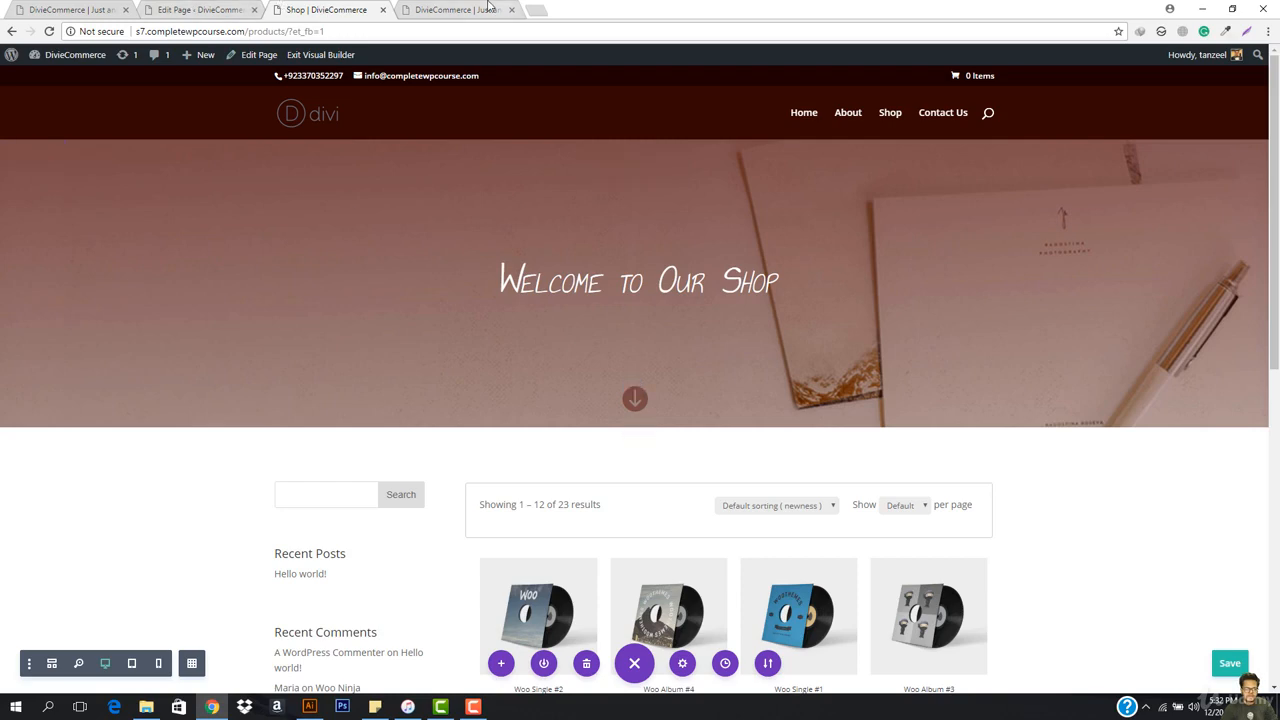
pyautogui.click(489, 8)
pyautogui.click(172, 8)
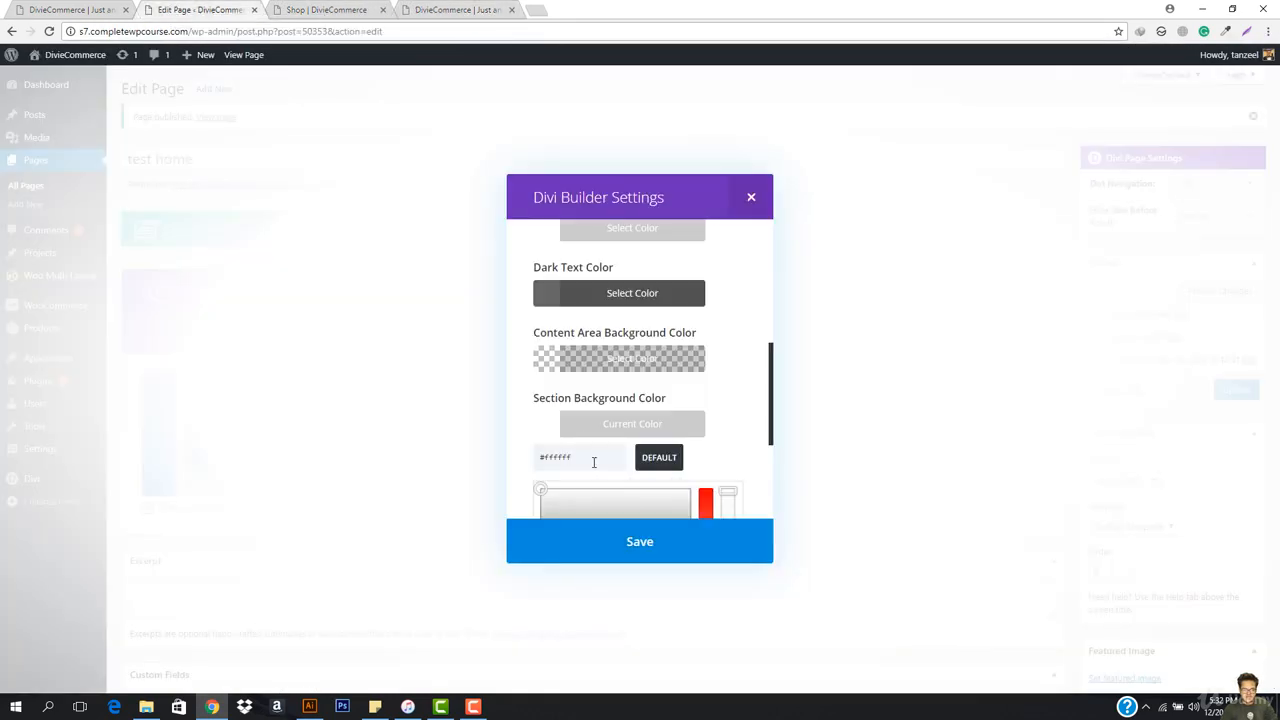
pyautogui.click(593, 462)
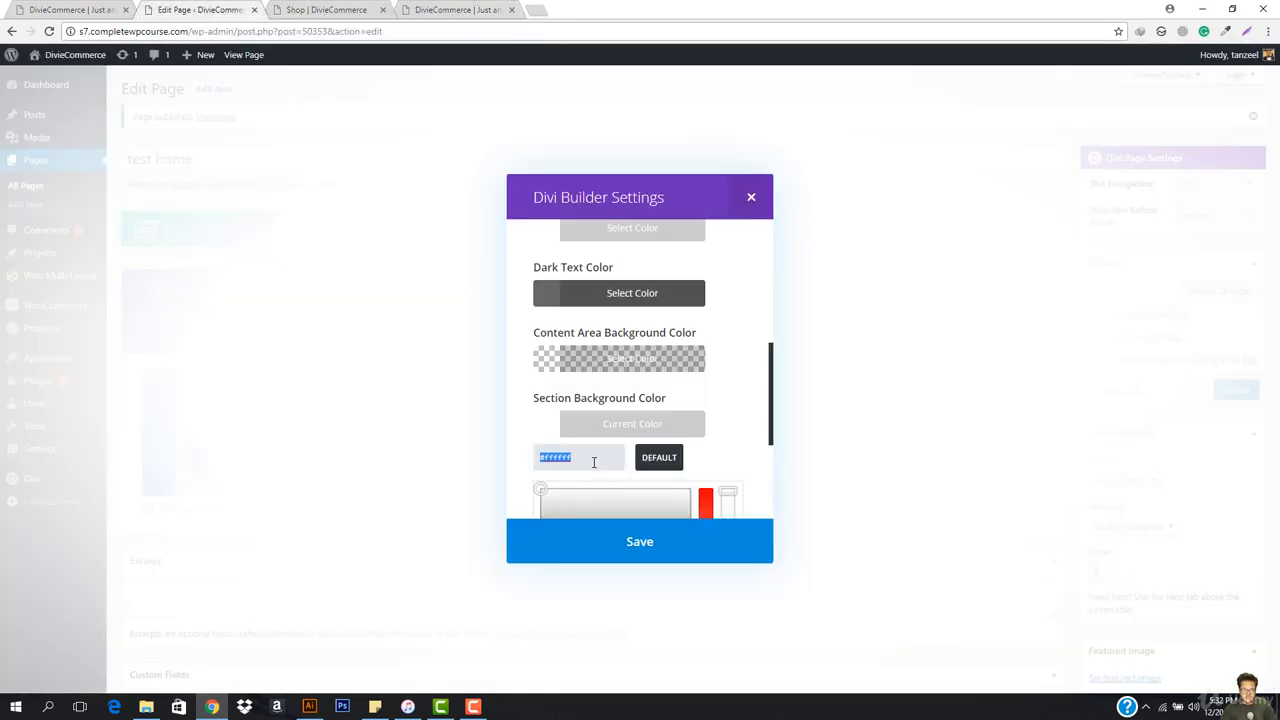
pyautogui.click(628, 543)
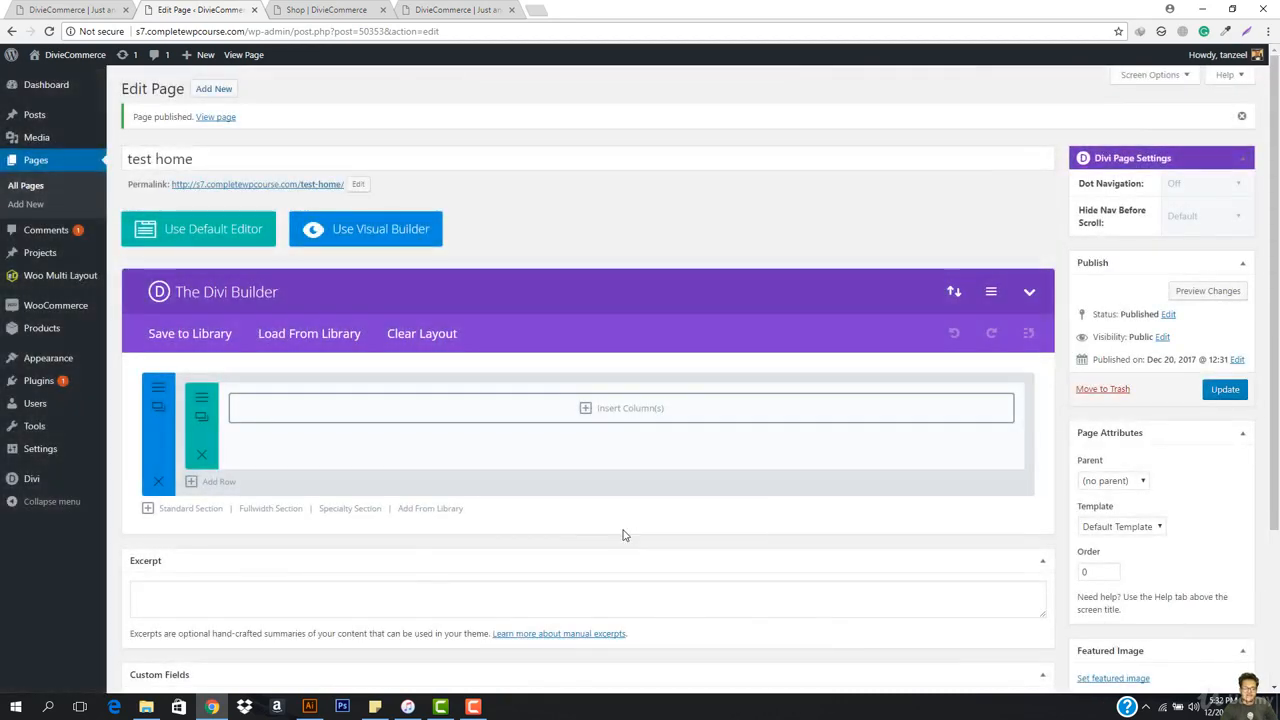
pyautogui.click(1228, 390)
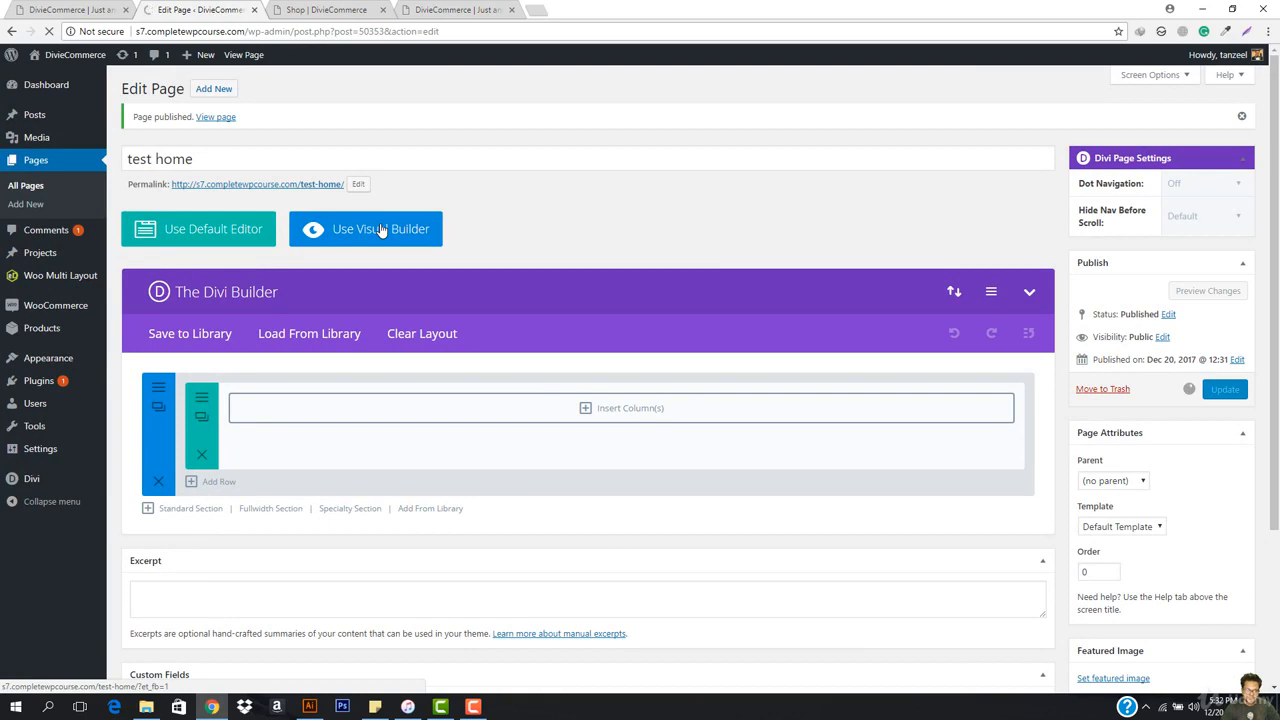
# Open the updated test home page in the Visual Builder.
pyautogui.click(70, 10)
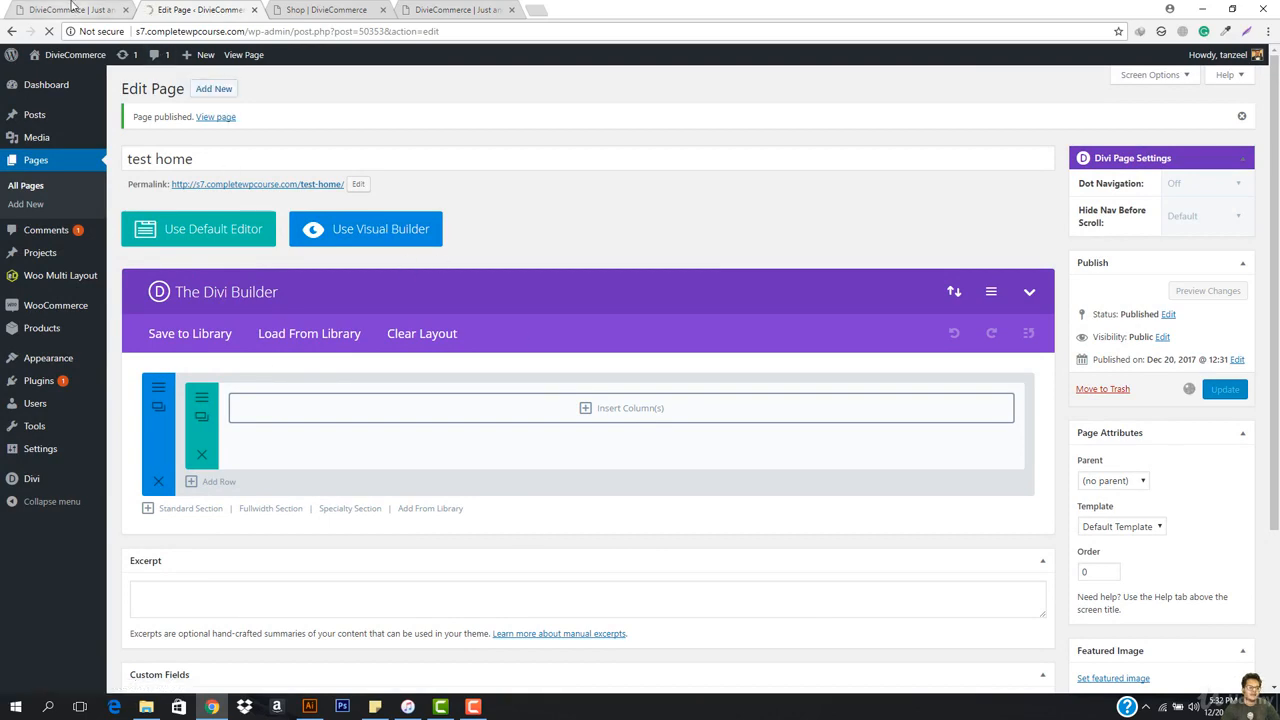
pyautogui.click(178, 8)
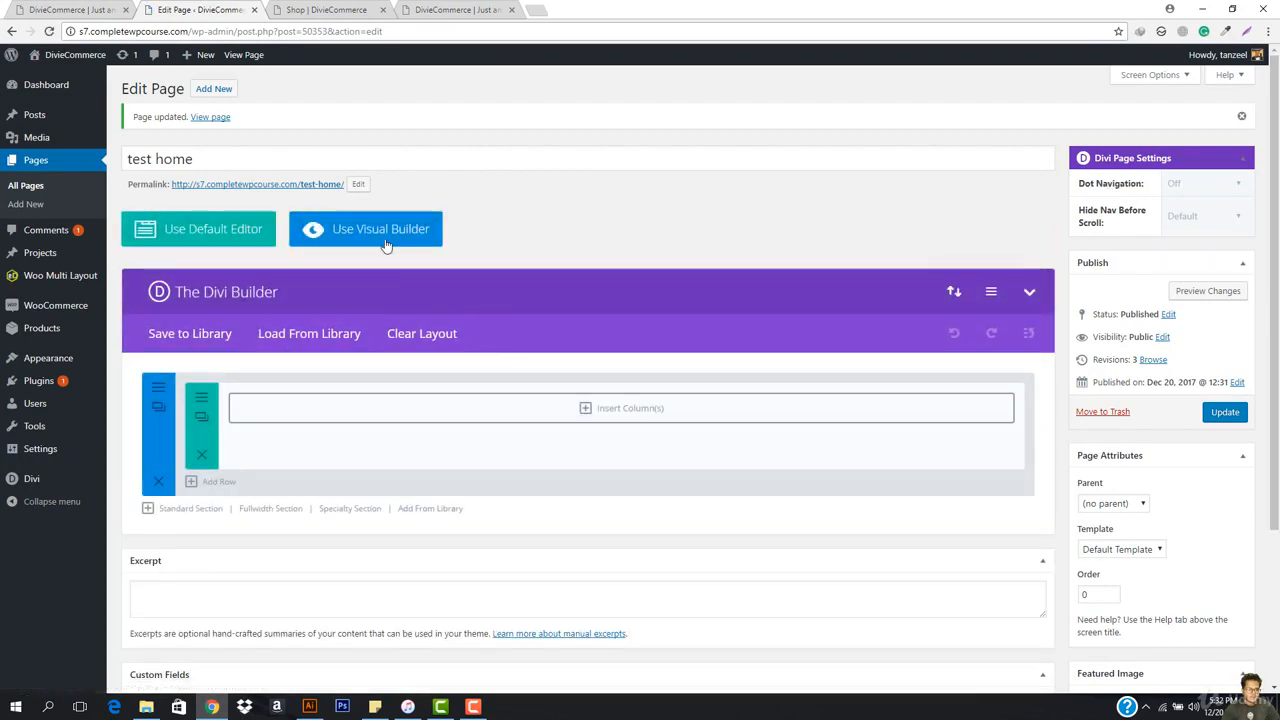
pyautogui.click(383, 241)
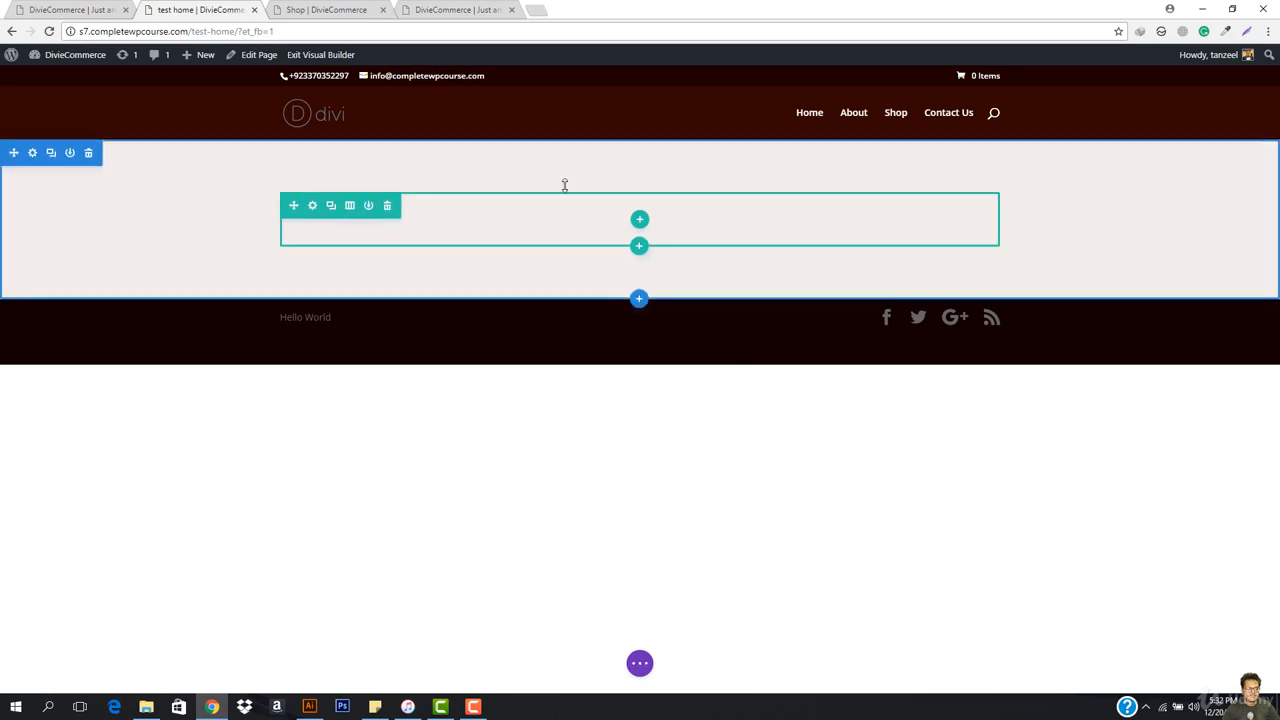
# Open the existing homepage in the Visual Builder as a reference and compare its hero section with the test home page.
pyautogui.click(66, 8)
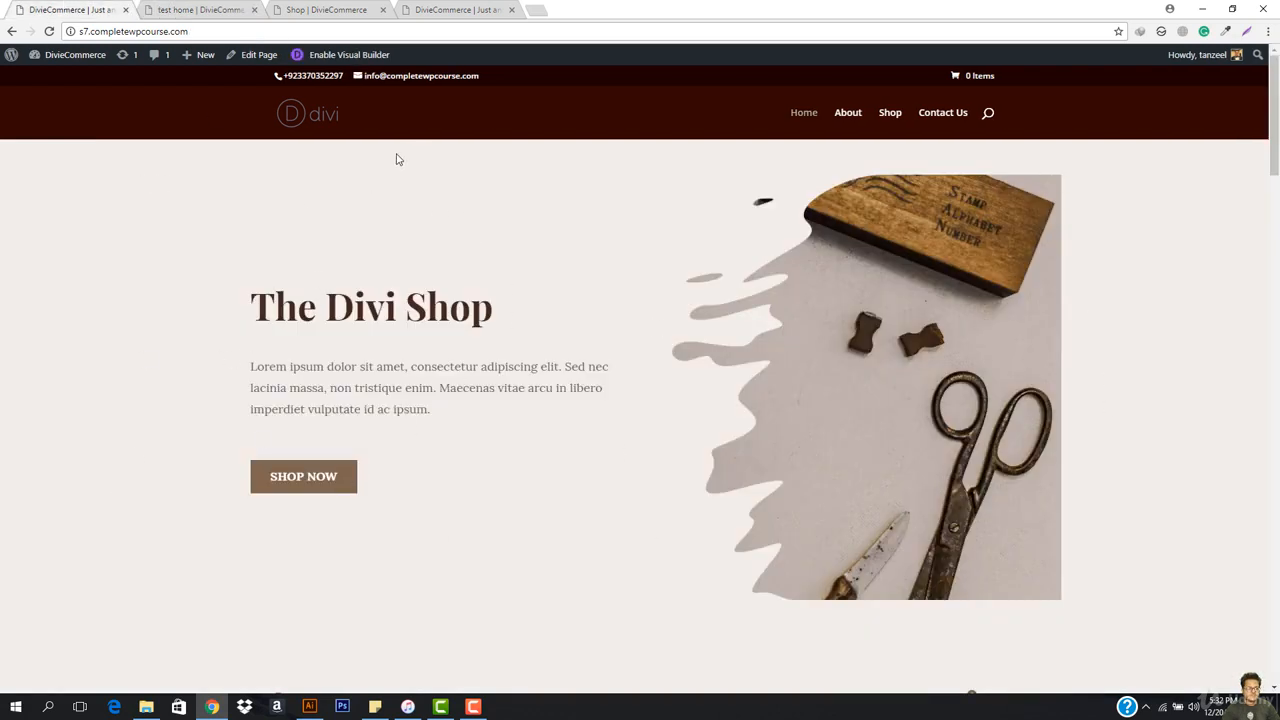
pyautogui.click(345, 55)
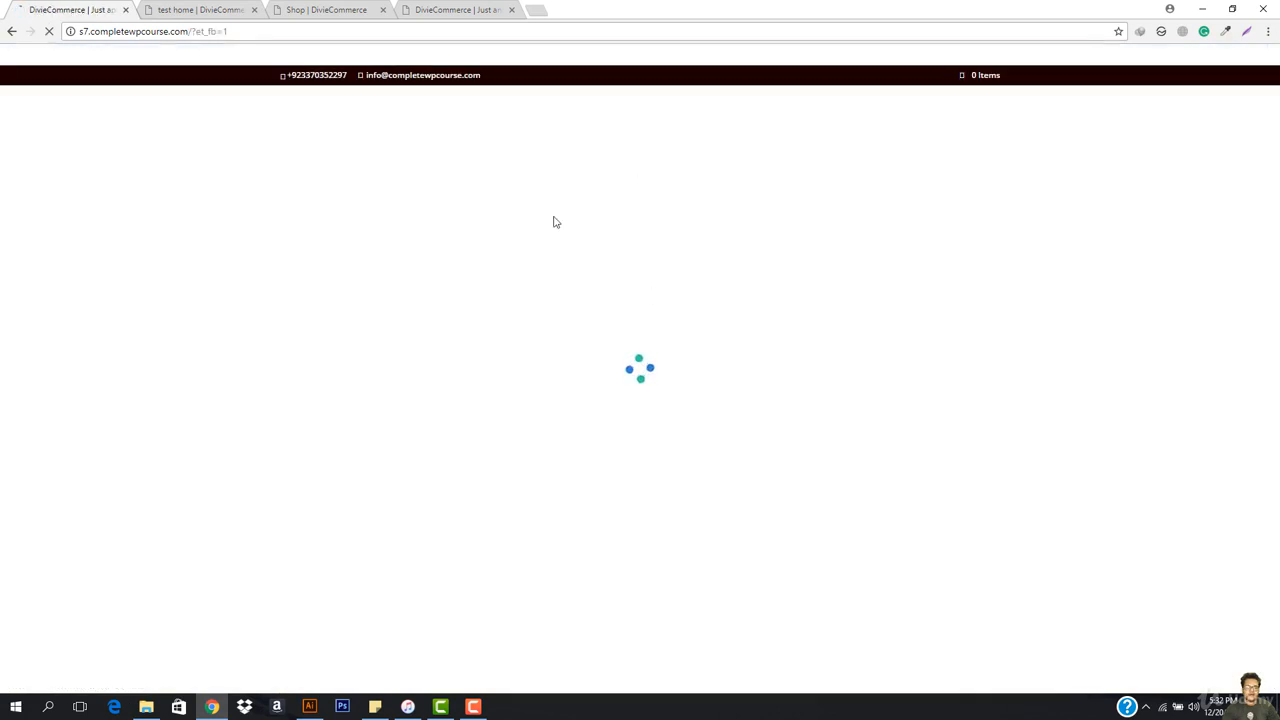
pyautogui.click(180, 9)
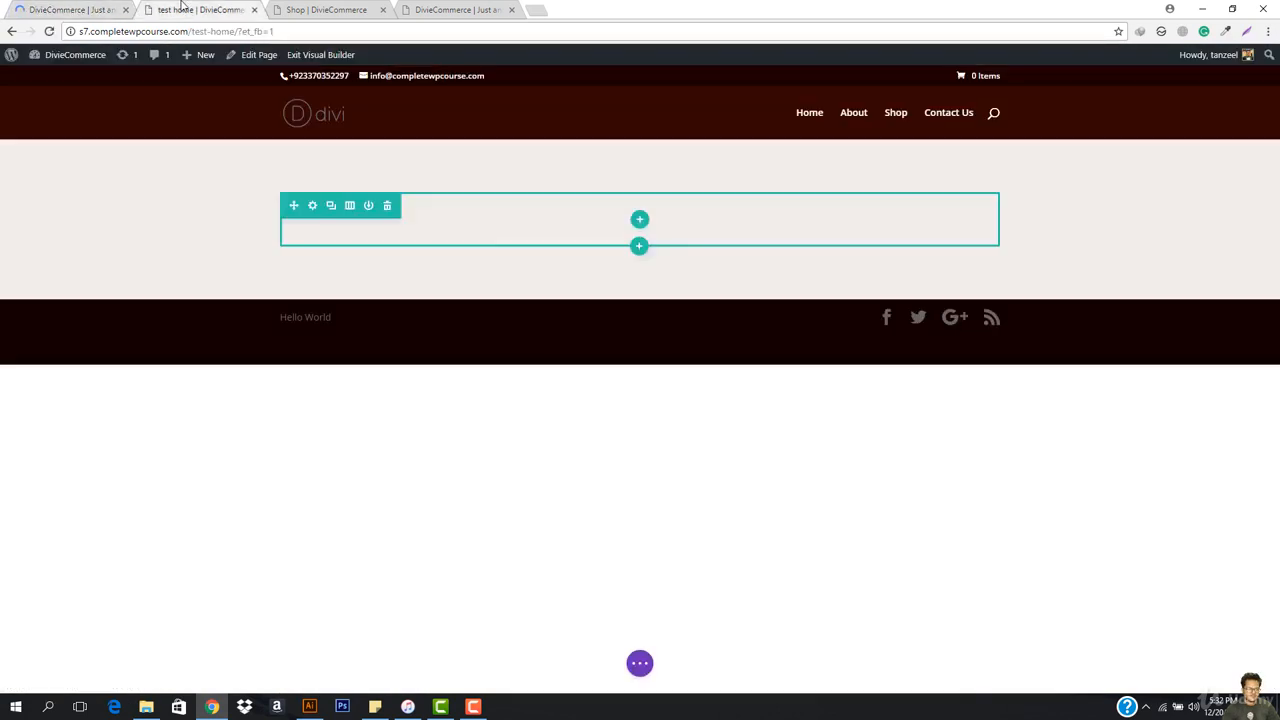
pyautogui.click(95, 9)
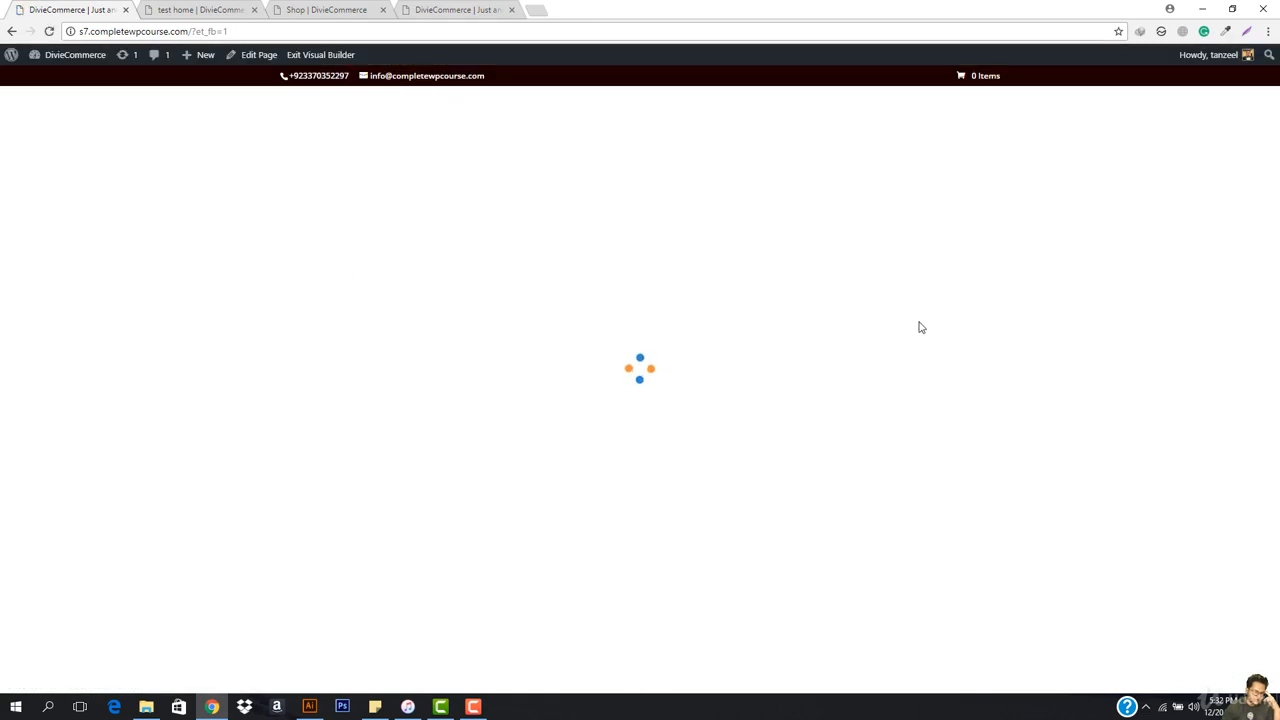
pyautogui.click(171, 7)
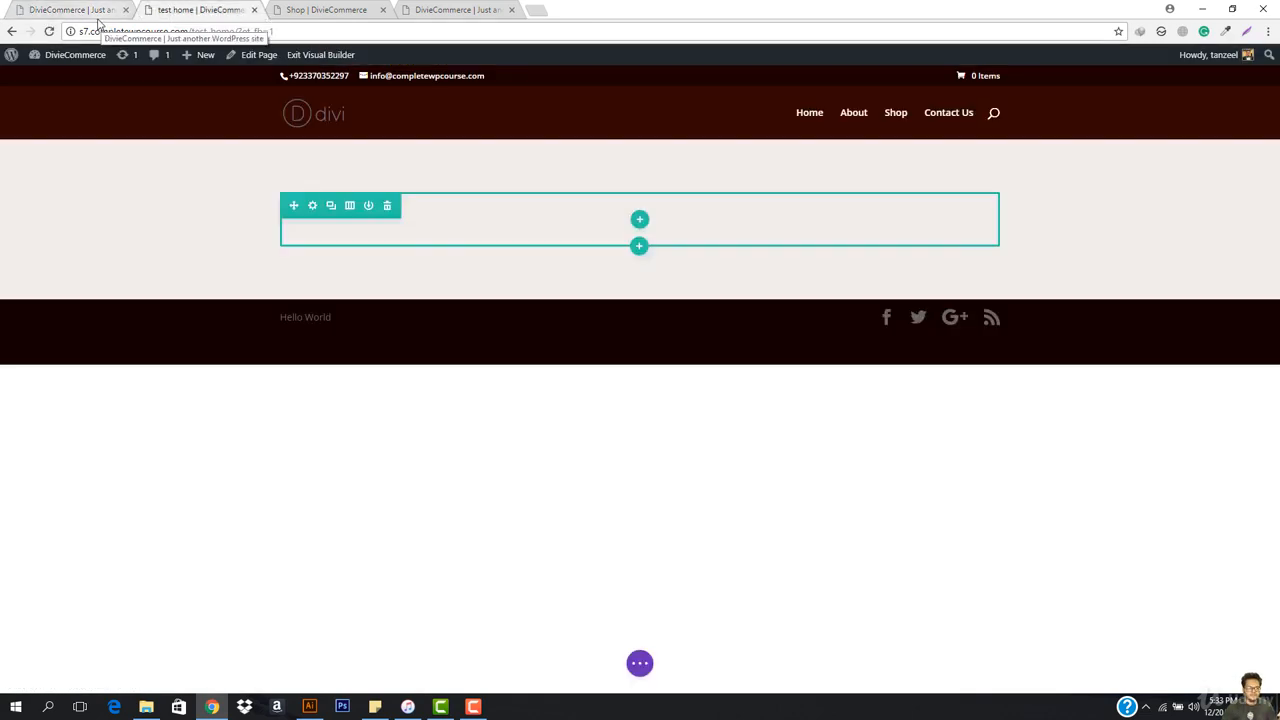
pyautogui.click(49, 8)
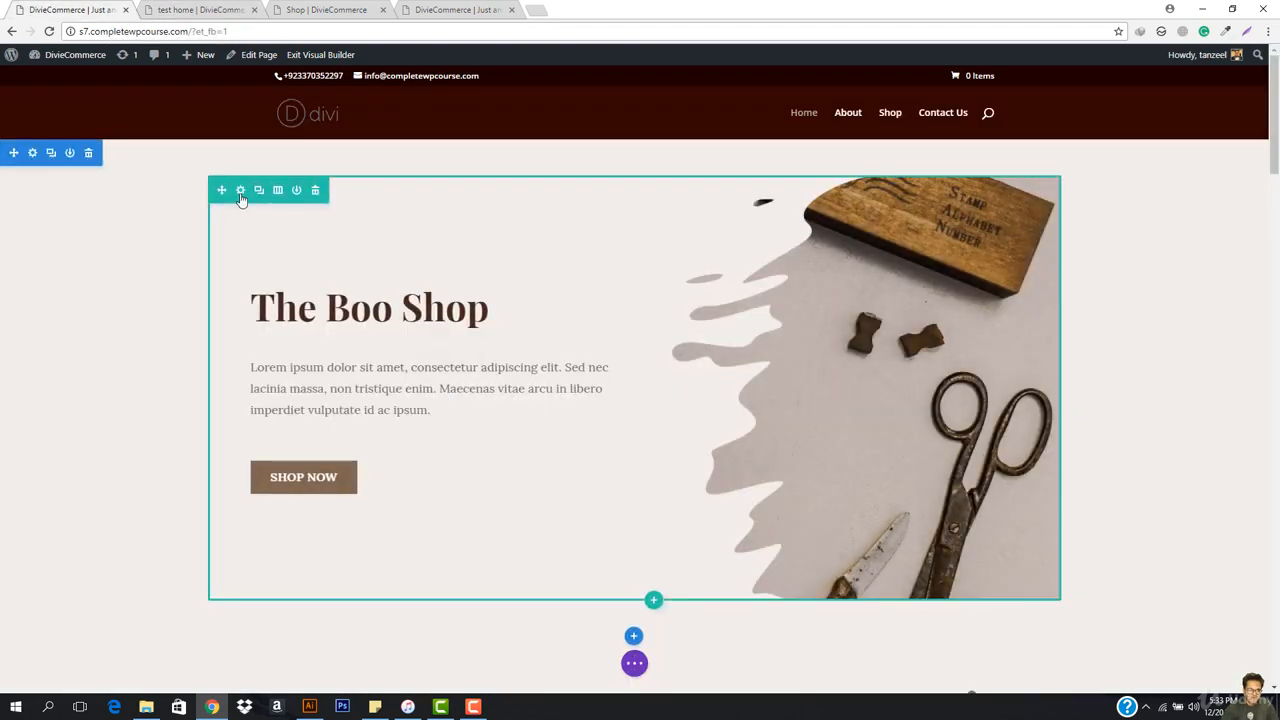
# Give the test home page's empty row a layout of two equal columns.
pyautogui.click(200, 7)
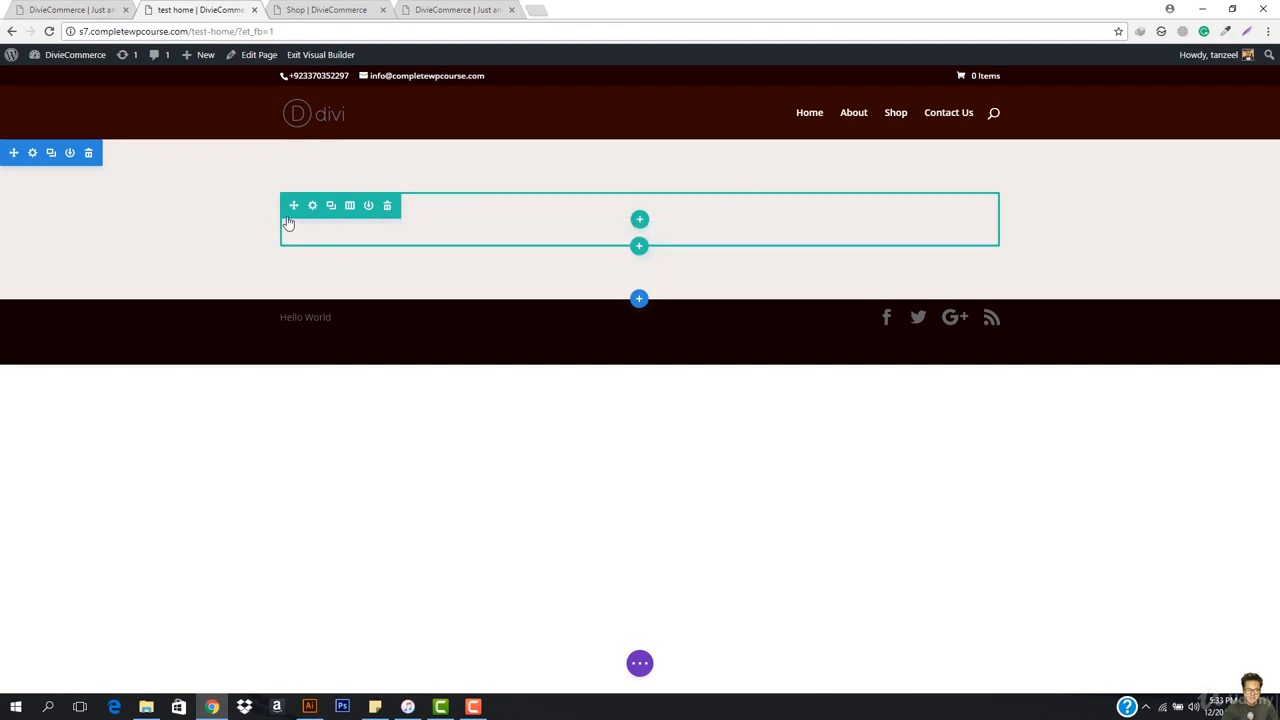
pyautogui.click(350, 206)
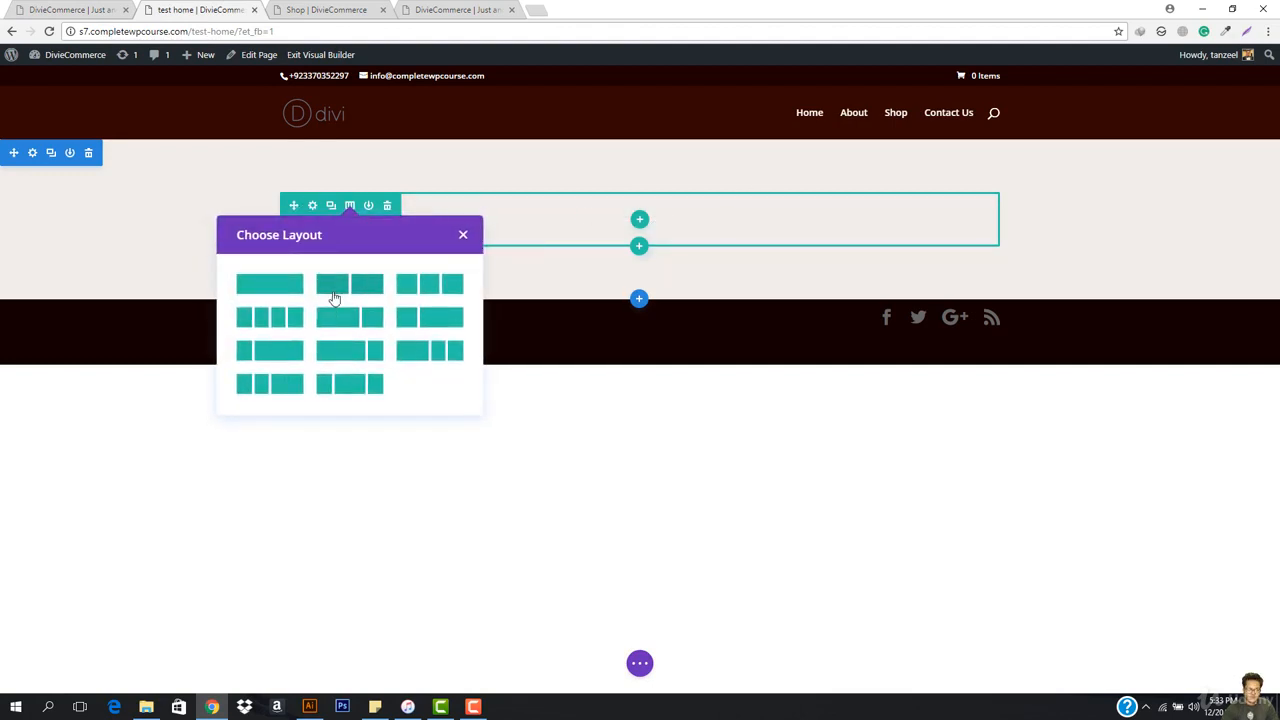
pyautogui.click(335, 286)
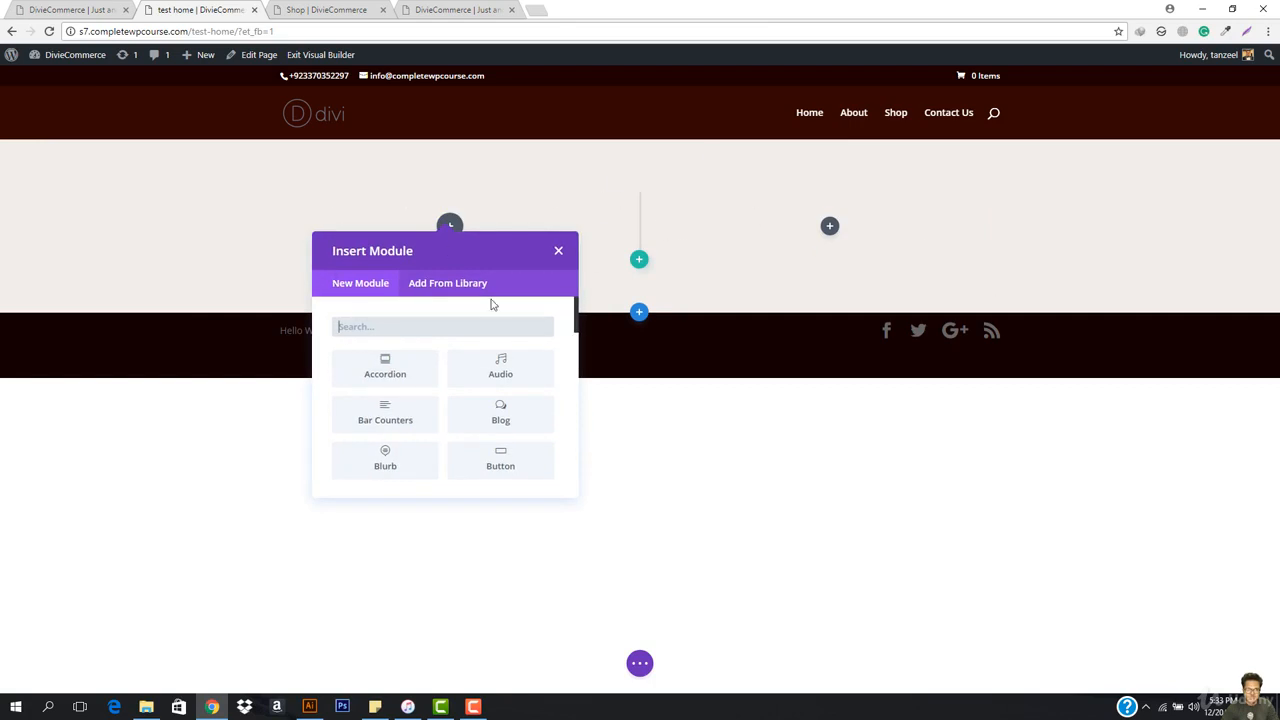
# Inspect the settings of the homepage's Shop Now button and close them without changes.
pyautogui.click(30, 10)
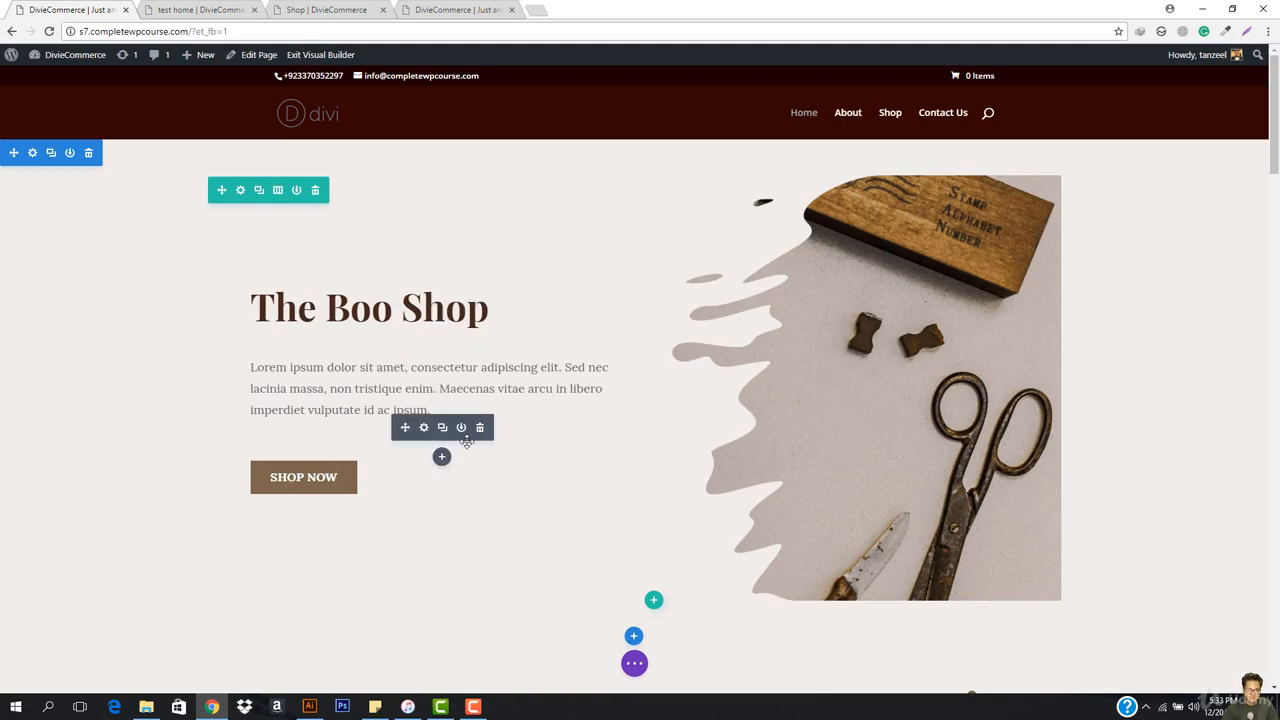
pyautogui.click(424, 428)
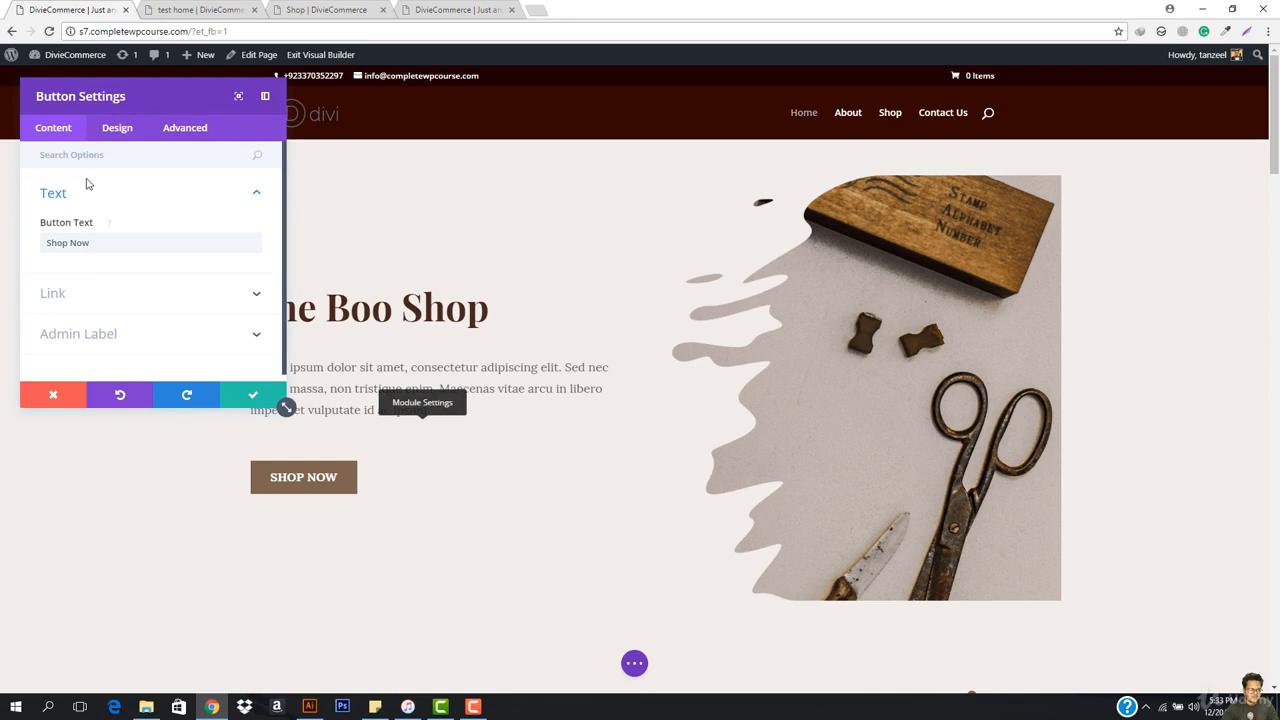
pyautogui.click(47, 400)
# Add a Text module reading "The Boo Shop" to the first column of the test home page's row.
pyautogui.click(185, 8)
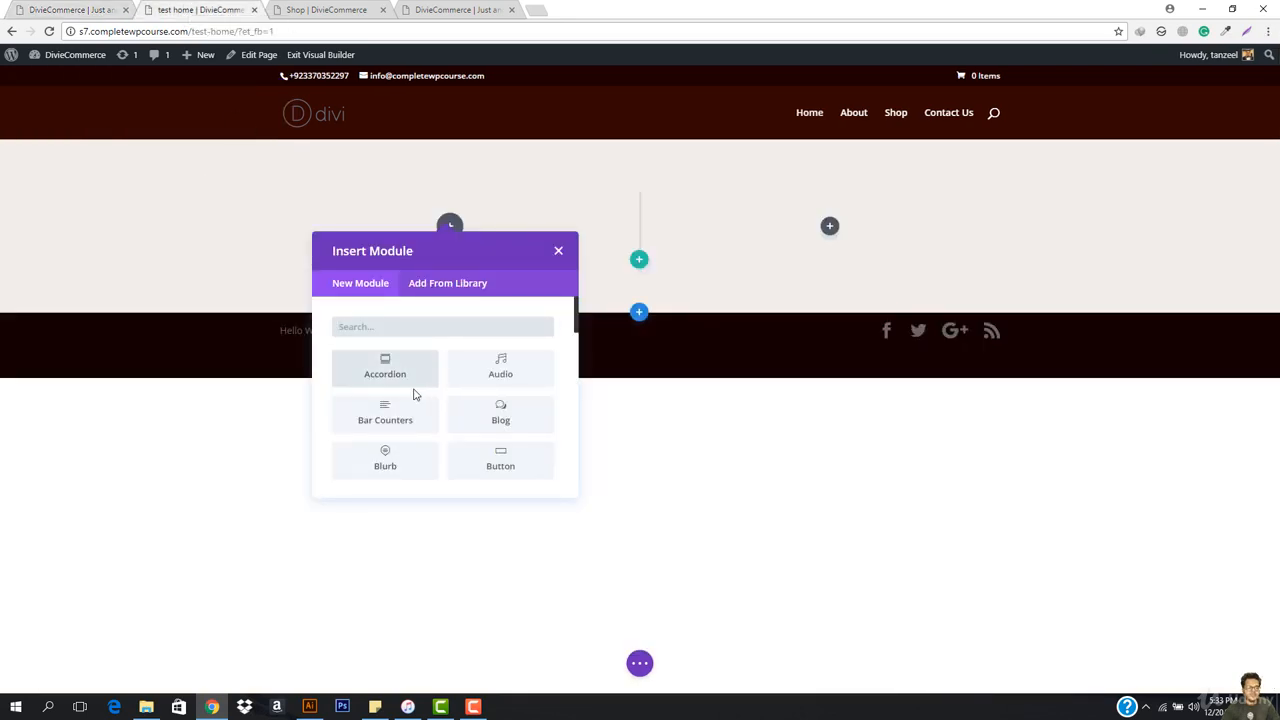
pyautogui.scroll(-4, 430, 430)
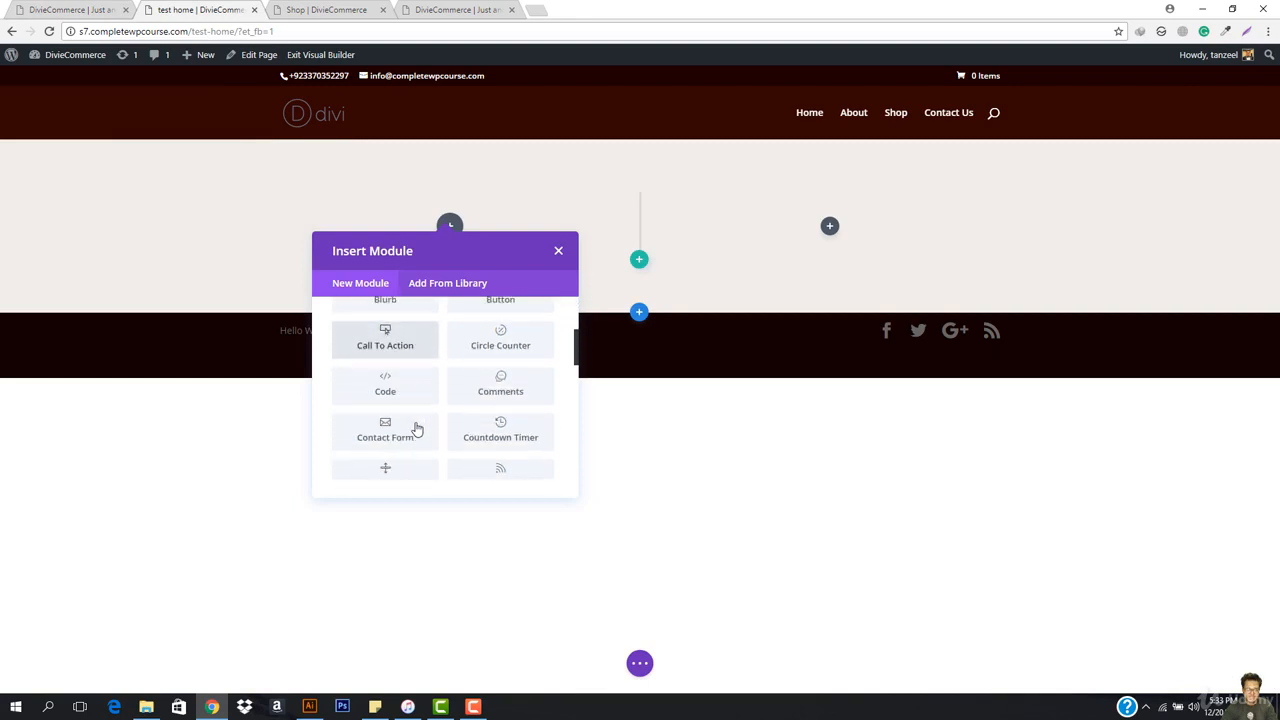
pyautogui.write('tex')
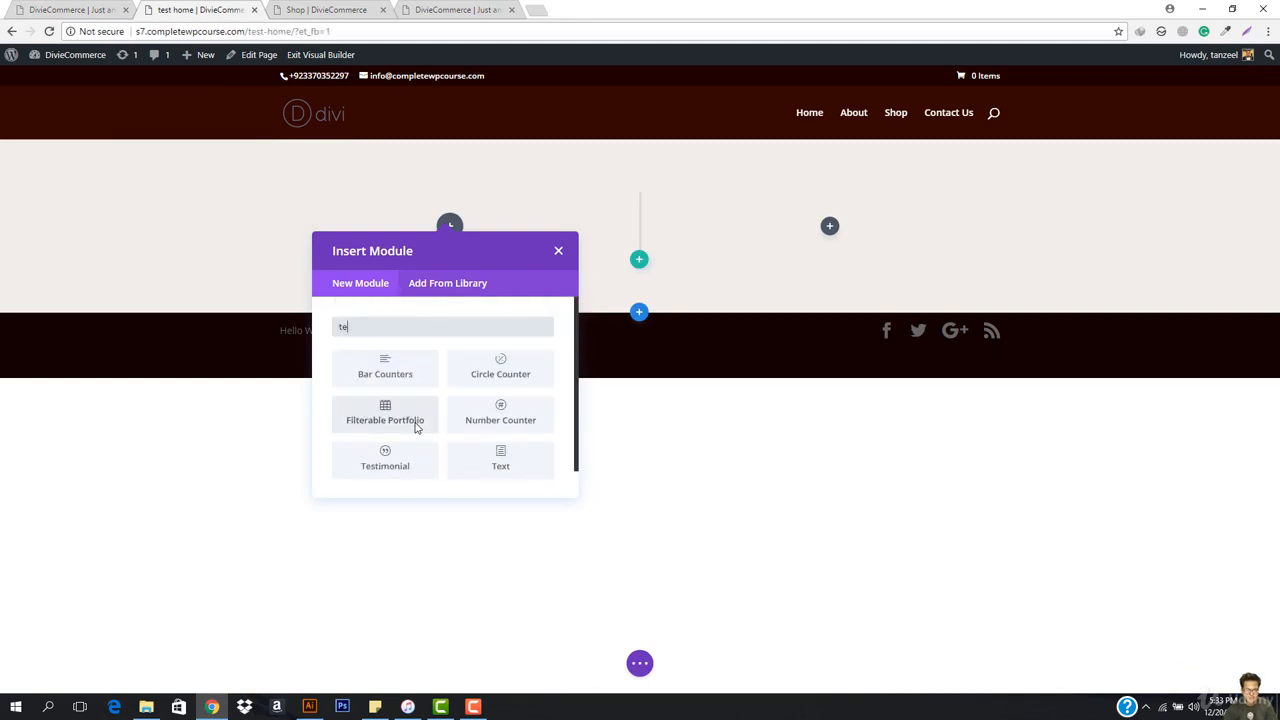
pyautogui.press('BackSpace')
pyautogui.write('ct')
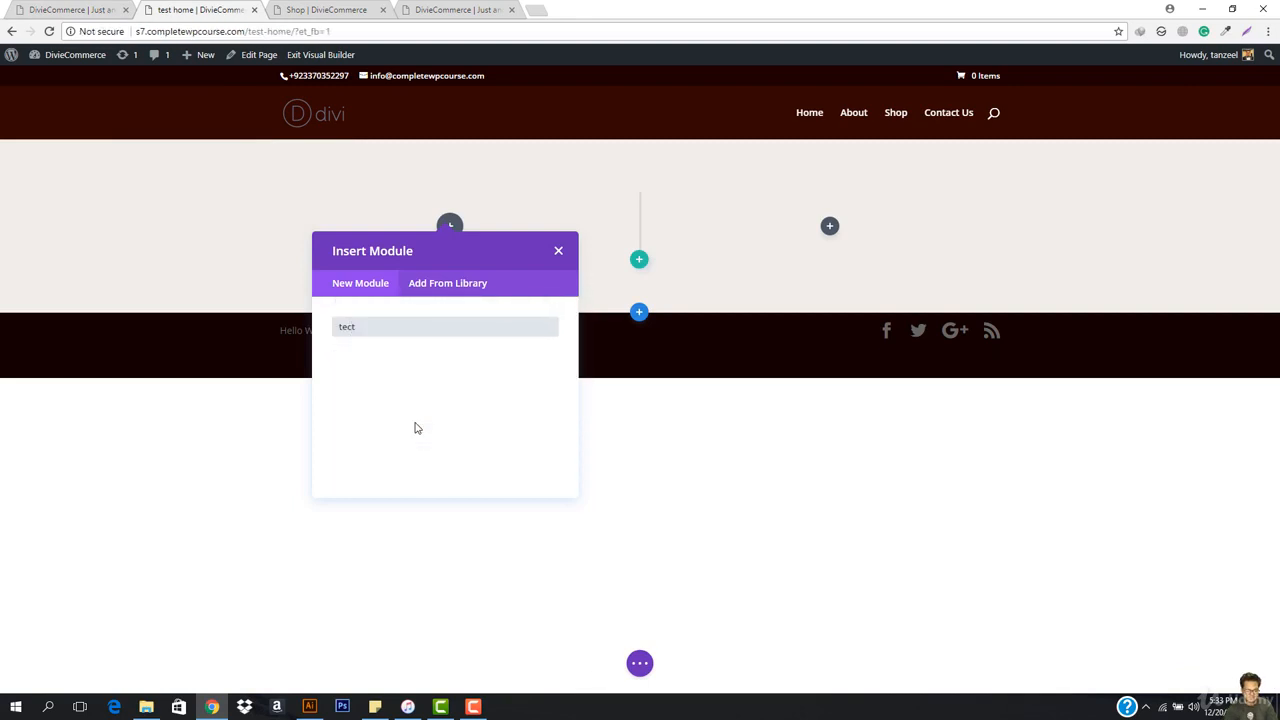
pyautogui.press('BackSpace')
pyautogui.press('BackSpace')
pyautogui.write('xt')
pyautogui.press('Return')
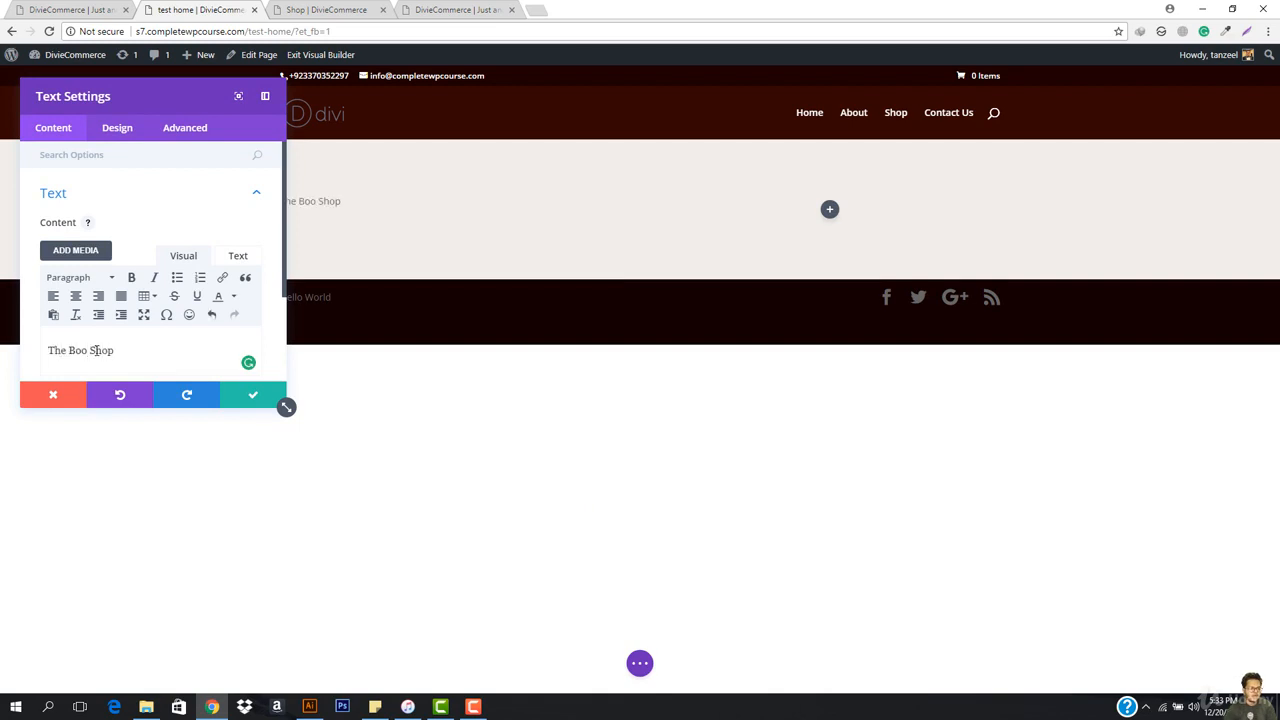
# Format the "The Boo Shop" text as Heading 1 and save the module.
pyautogui.tripleClick(96, 350)
pyautogui.click(80, 277)
pyautogui.click(80, 330)
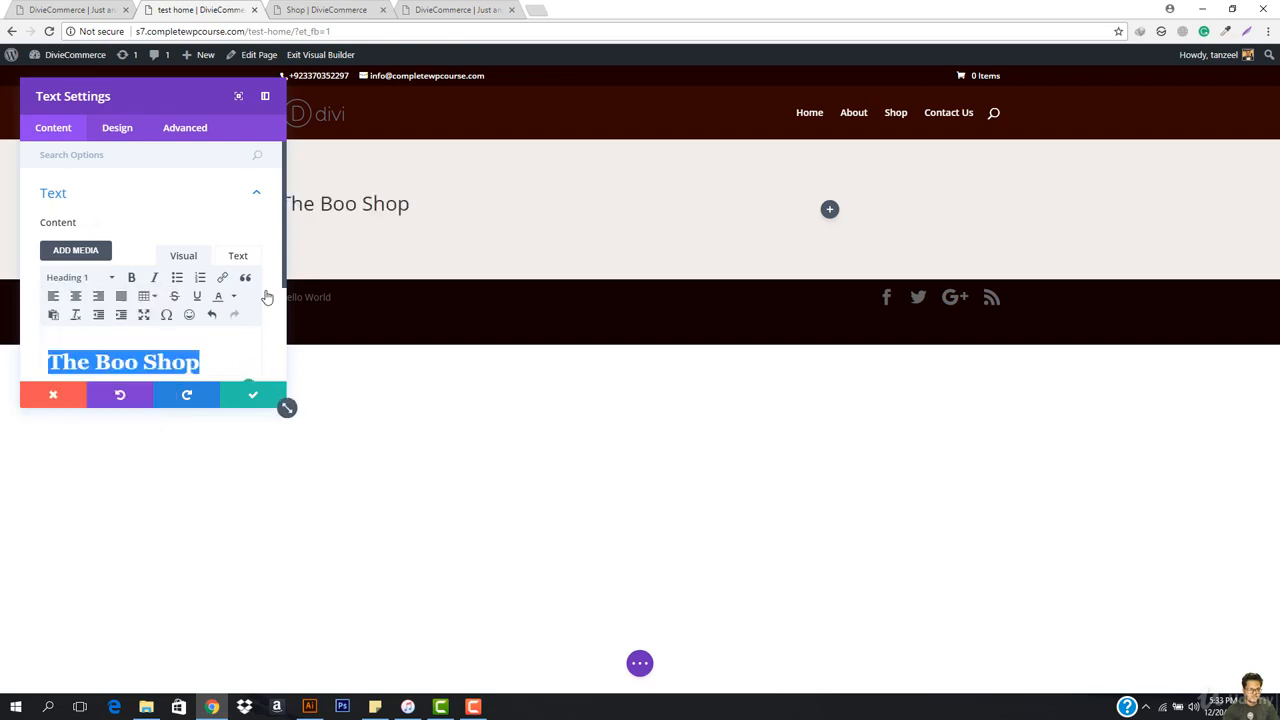
pyautogui.click(250, 398)
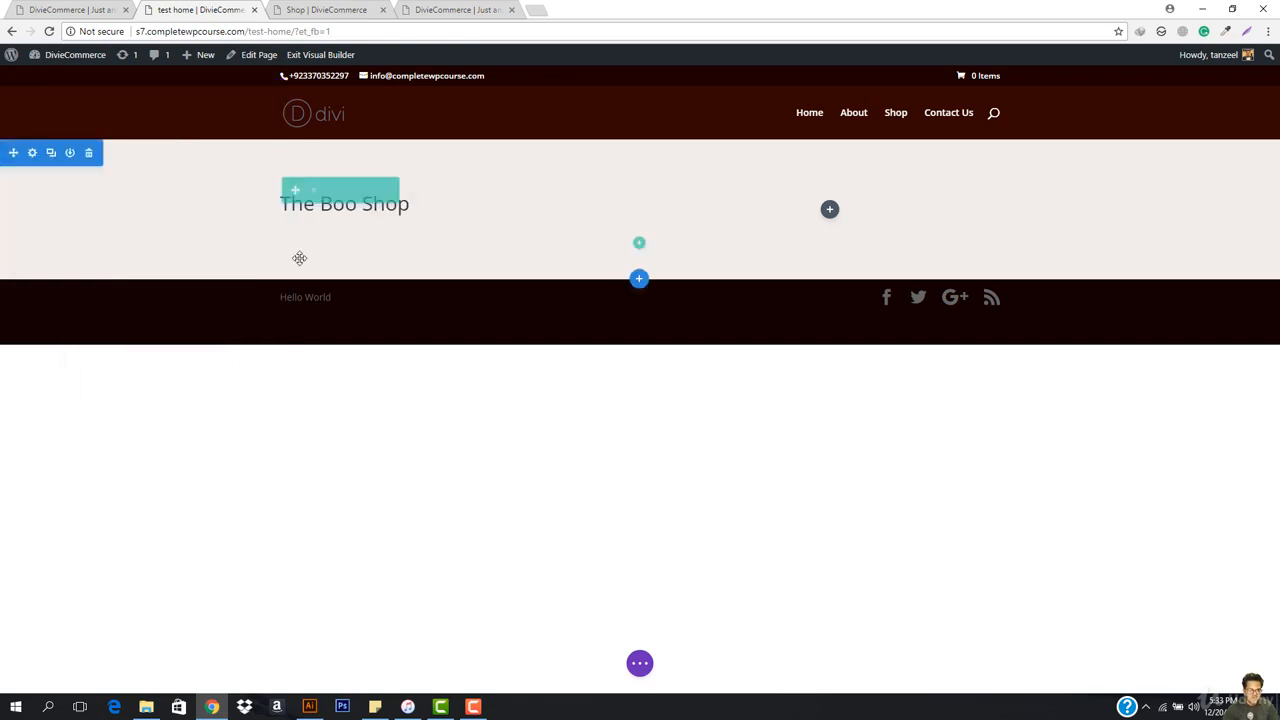
# Add a second Text module below the heading, fill it with the lorem ipsum paragraph copied from the homepage's hero, and save it.
pyautogui.click(449, 229)
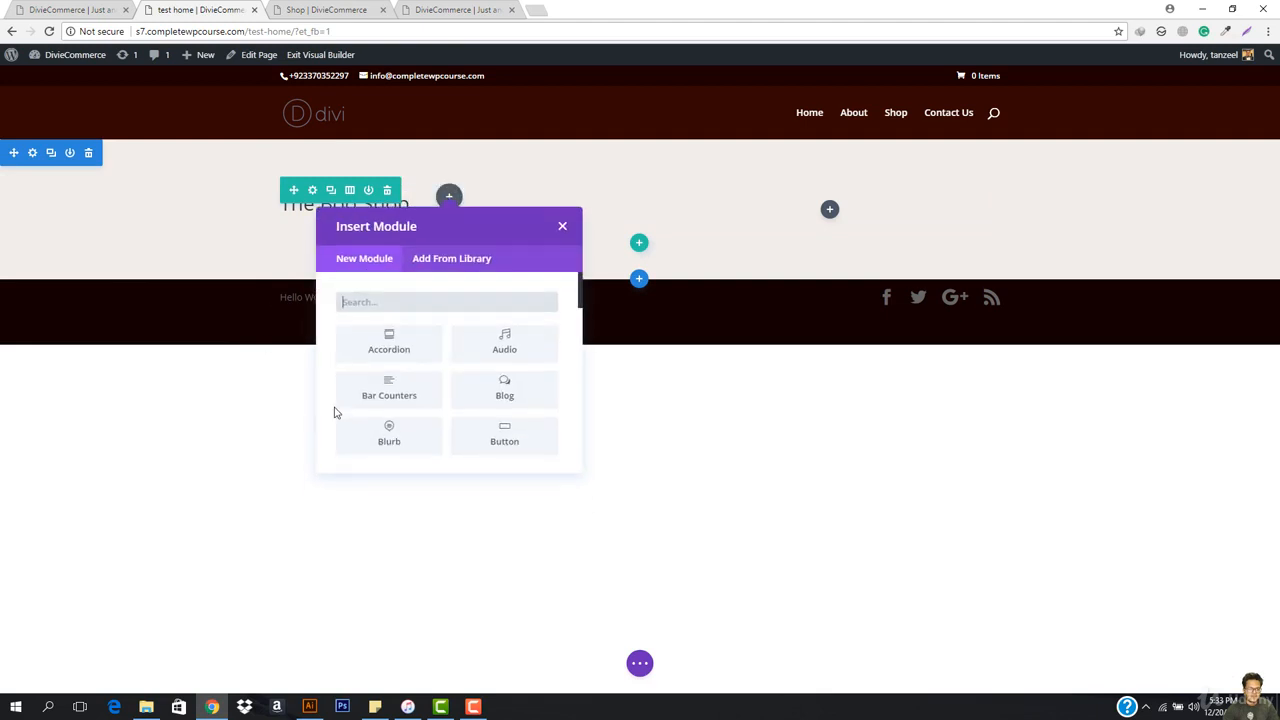
pyautogui.write('text')
pyautogui.click(442, 340)
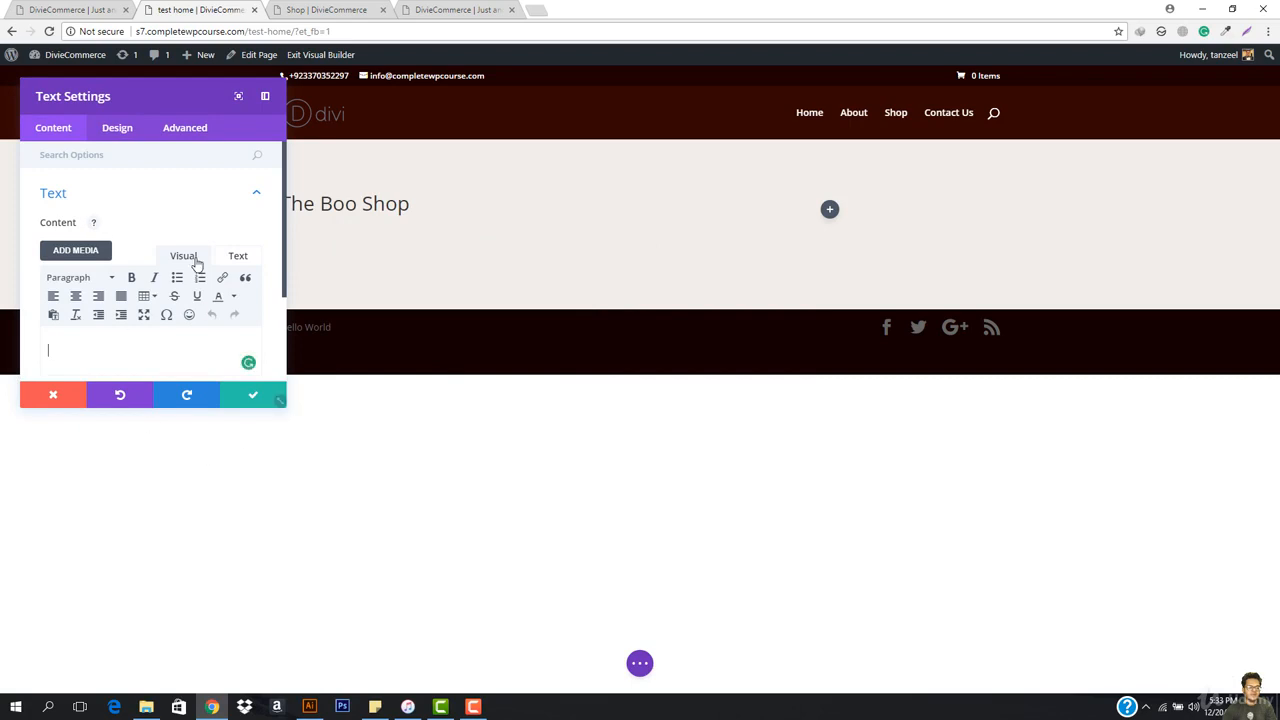
pyautogui.click(78, 9)
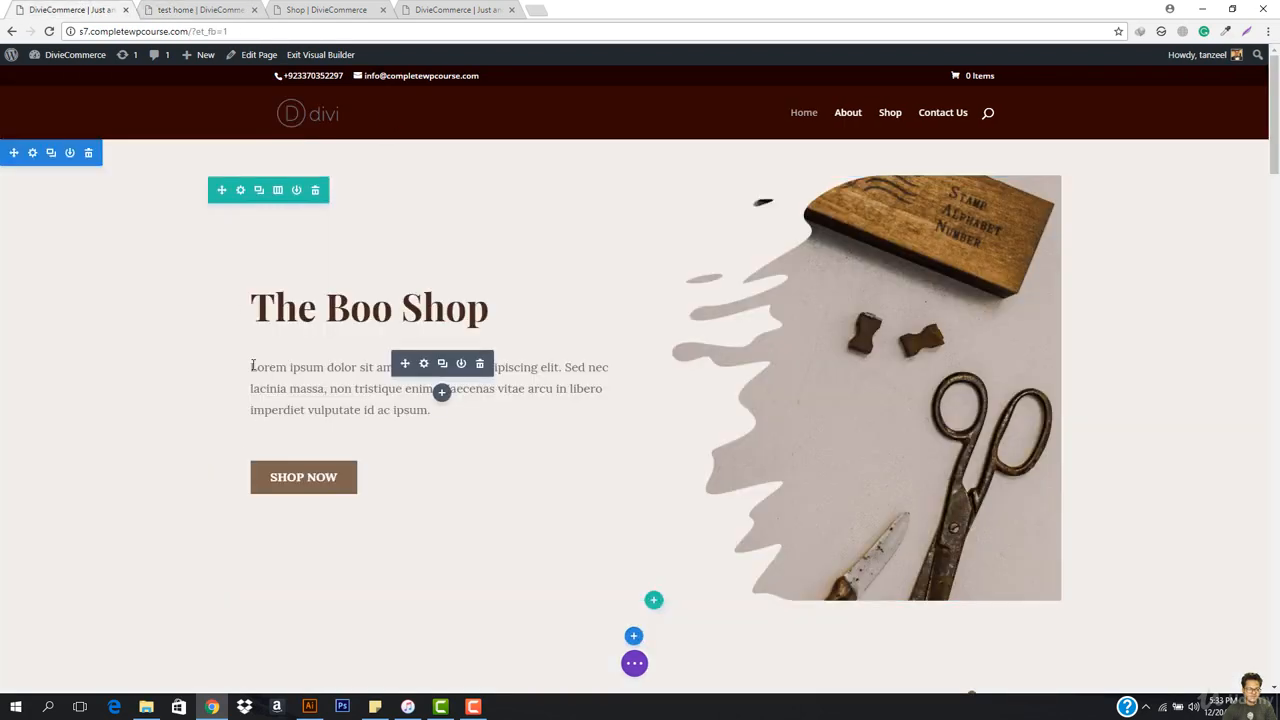
pyautogui.moveTo(251, 367); pyautogui.dragTo(465, 404)
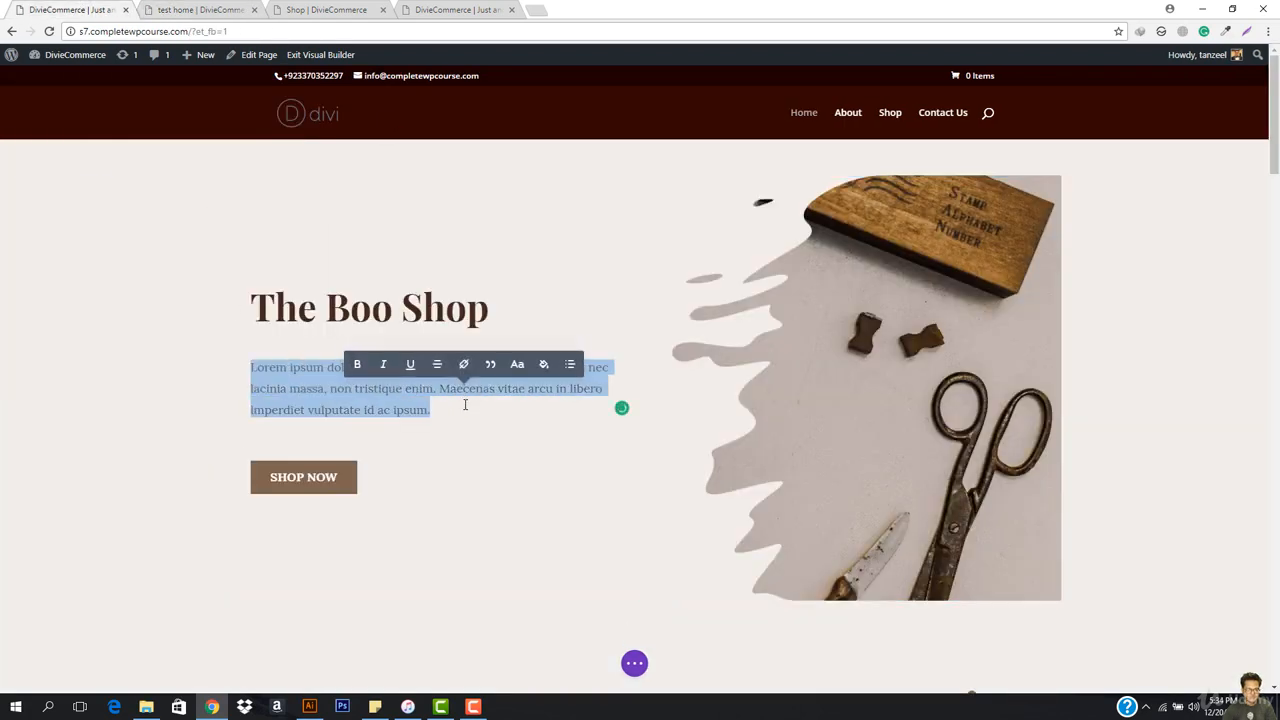
pyautogui.click(167, 9)
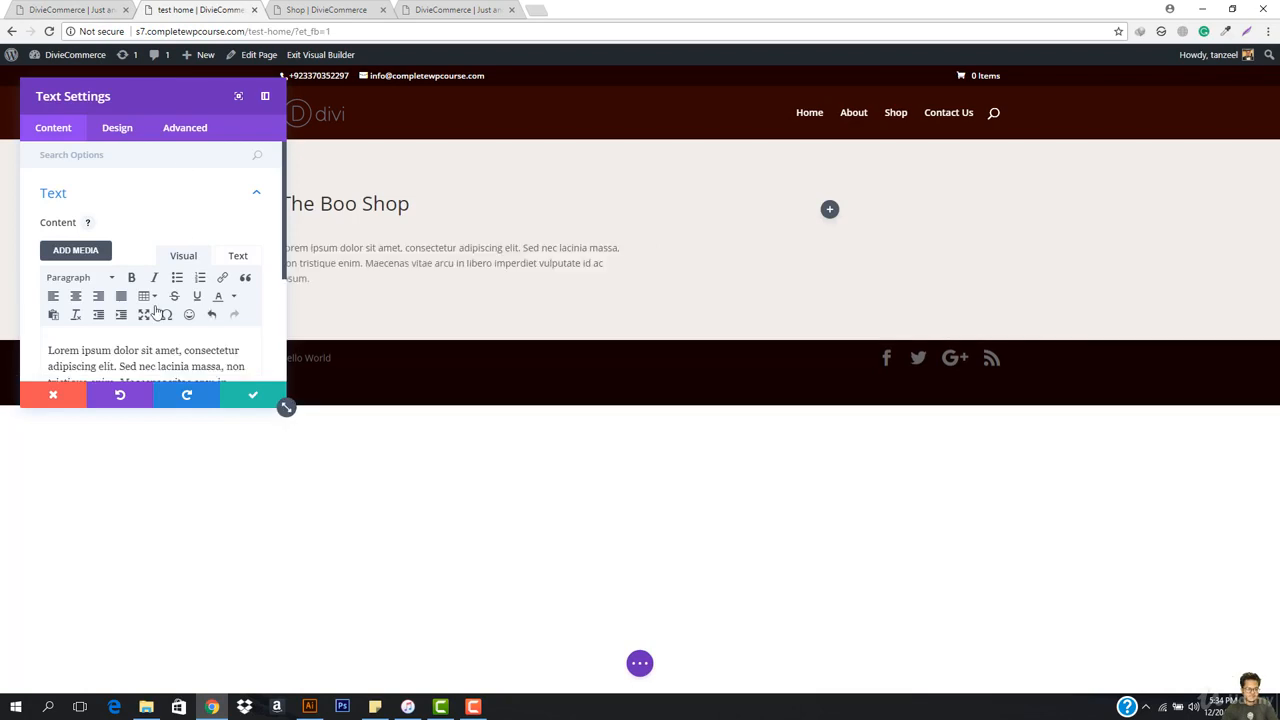
pyautogui.click(253, 395)
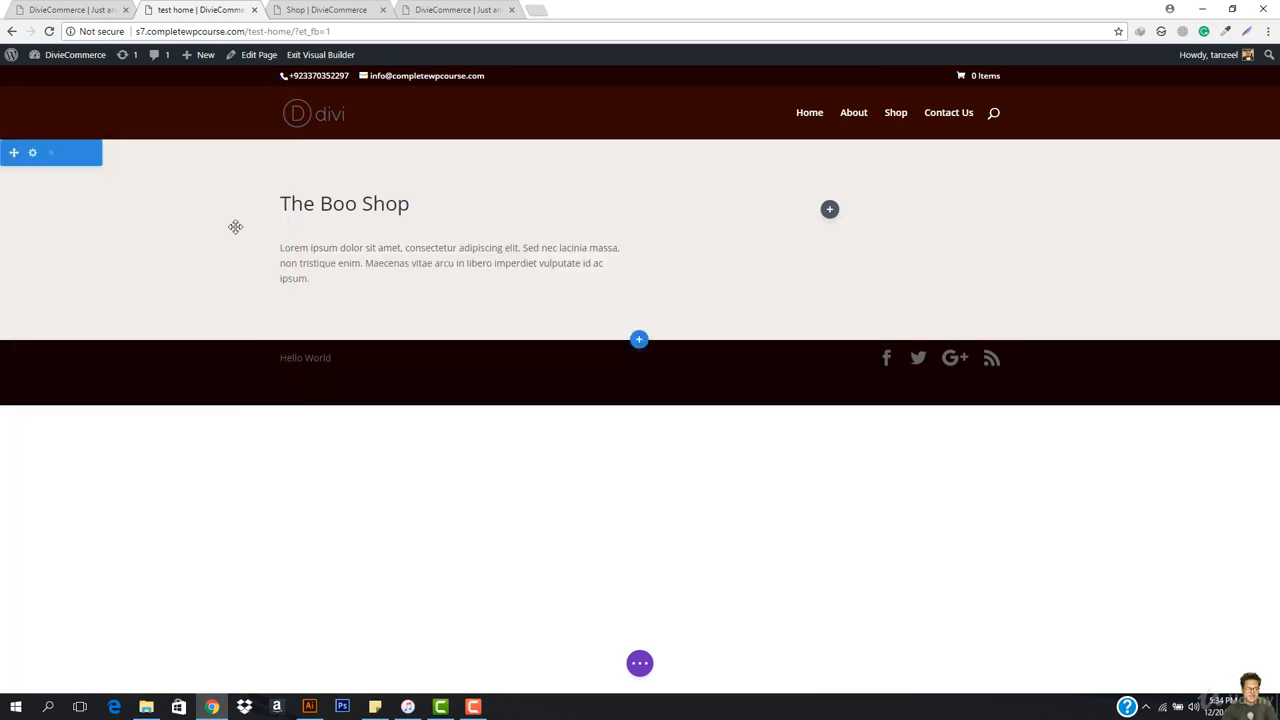
# Add a Button module below the lorem ipsum paragraph with the button text "Shop Now".
pyautogui.moveTo(455, 279)
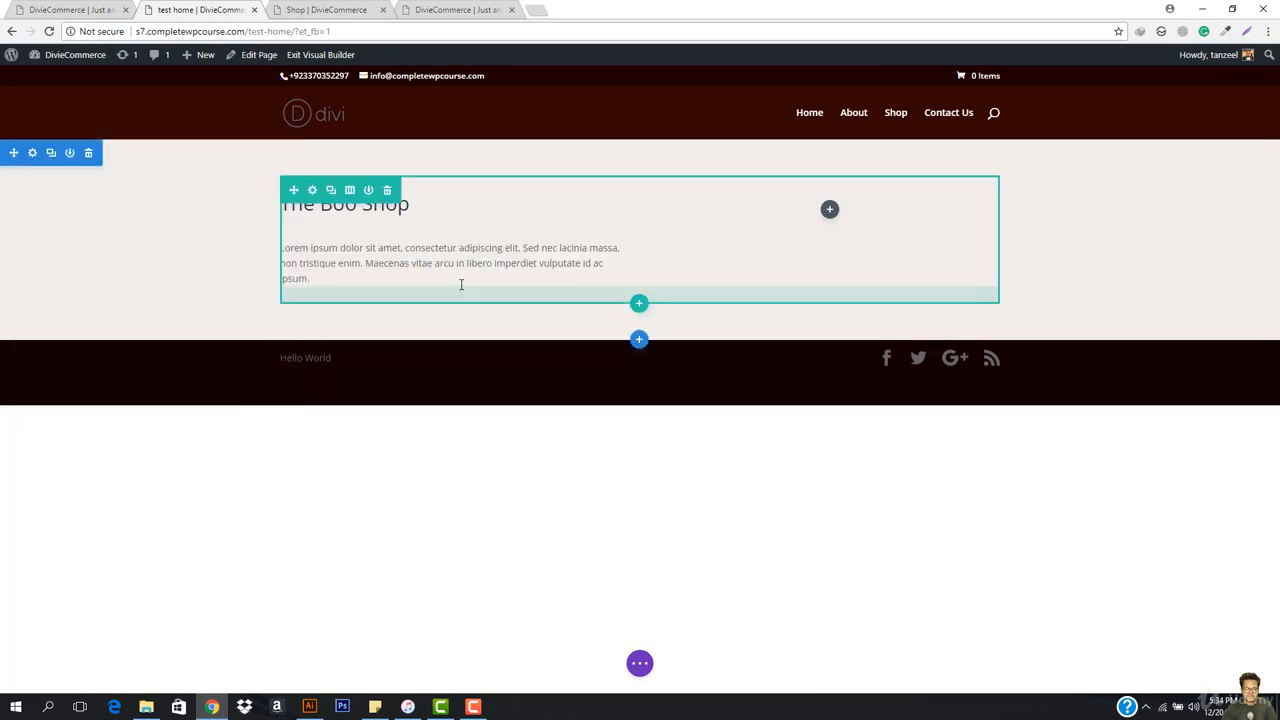
pyautogui.click(449, 277)
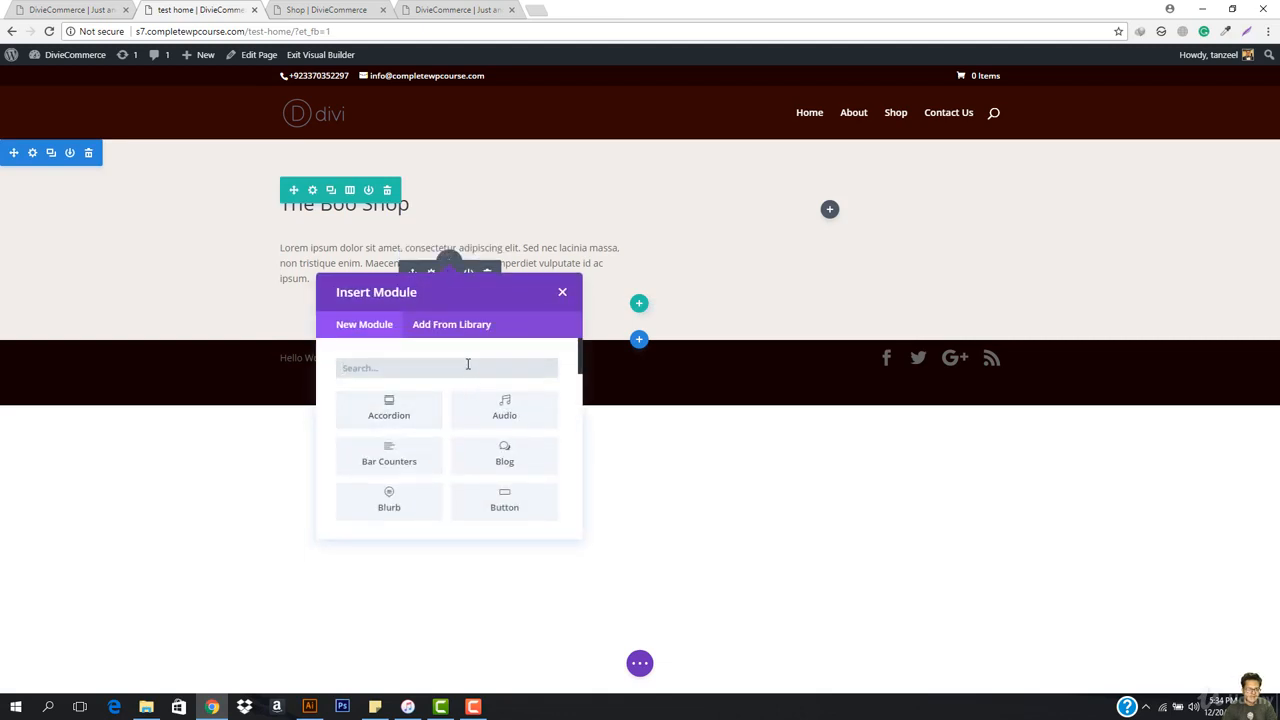
pyautogui.write('bu')
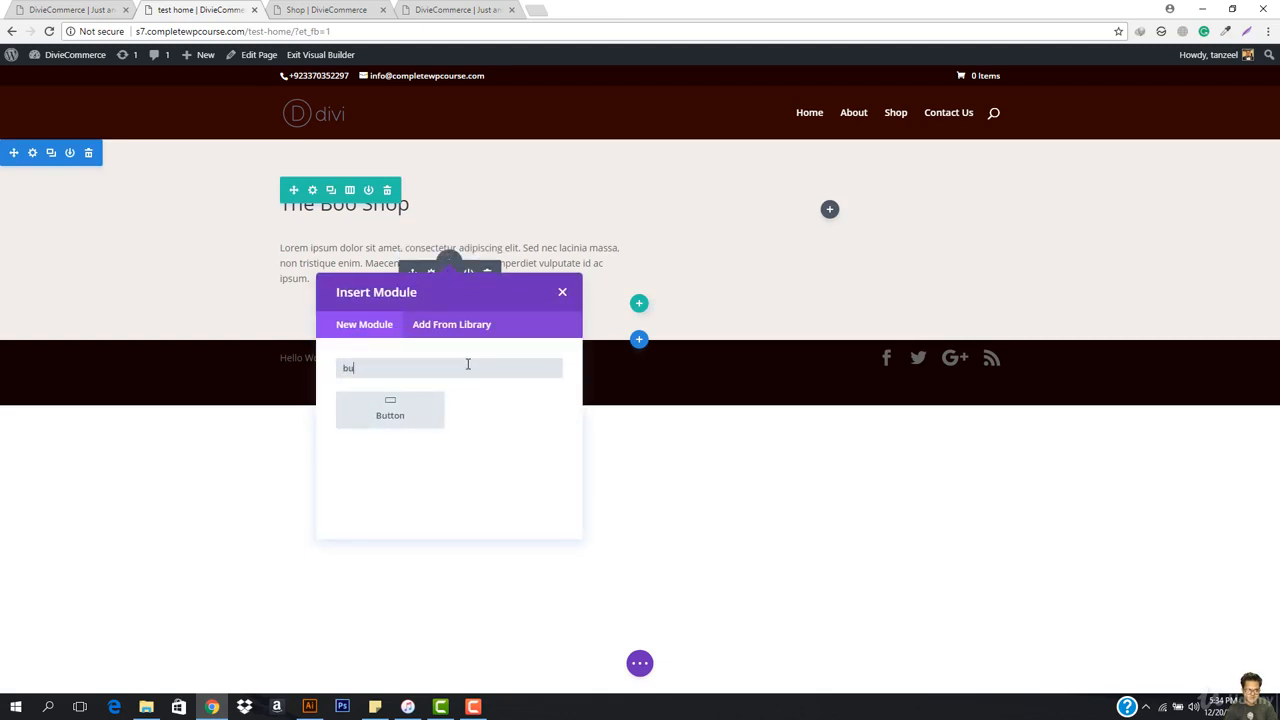
pyautogui.click(390, 412)
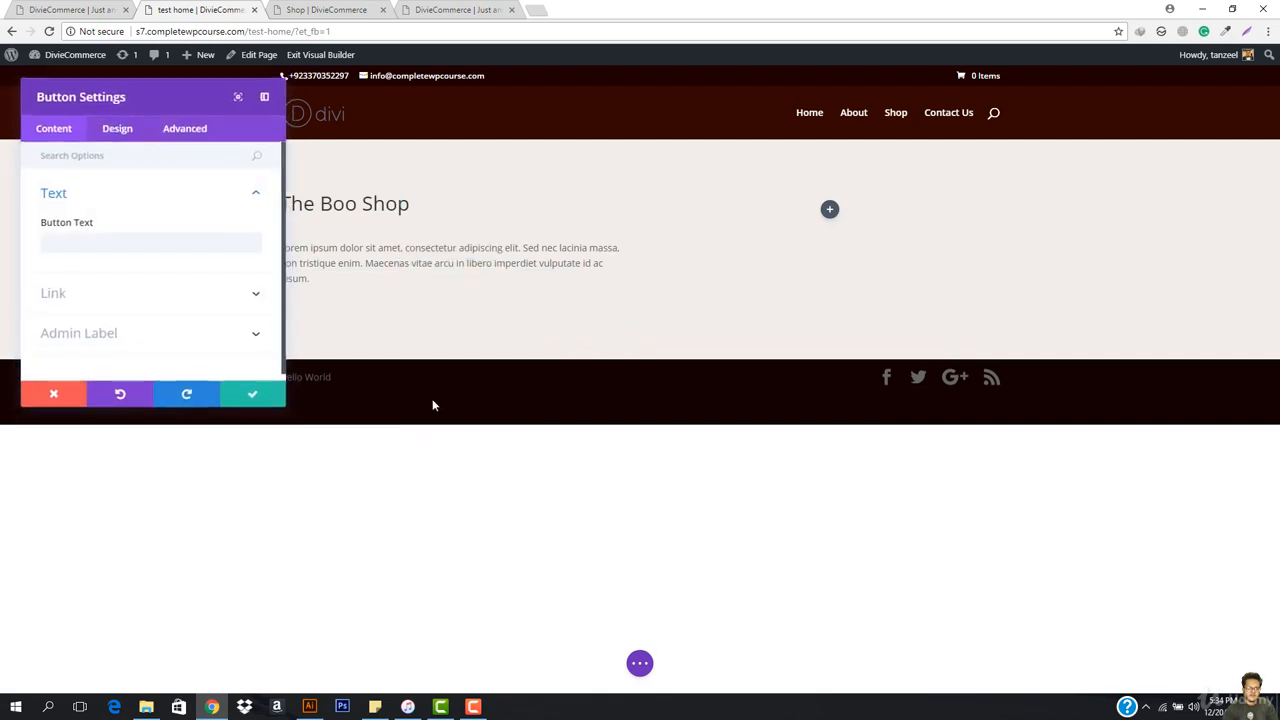
pyautogui.click(148, 241)
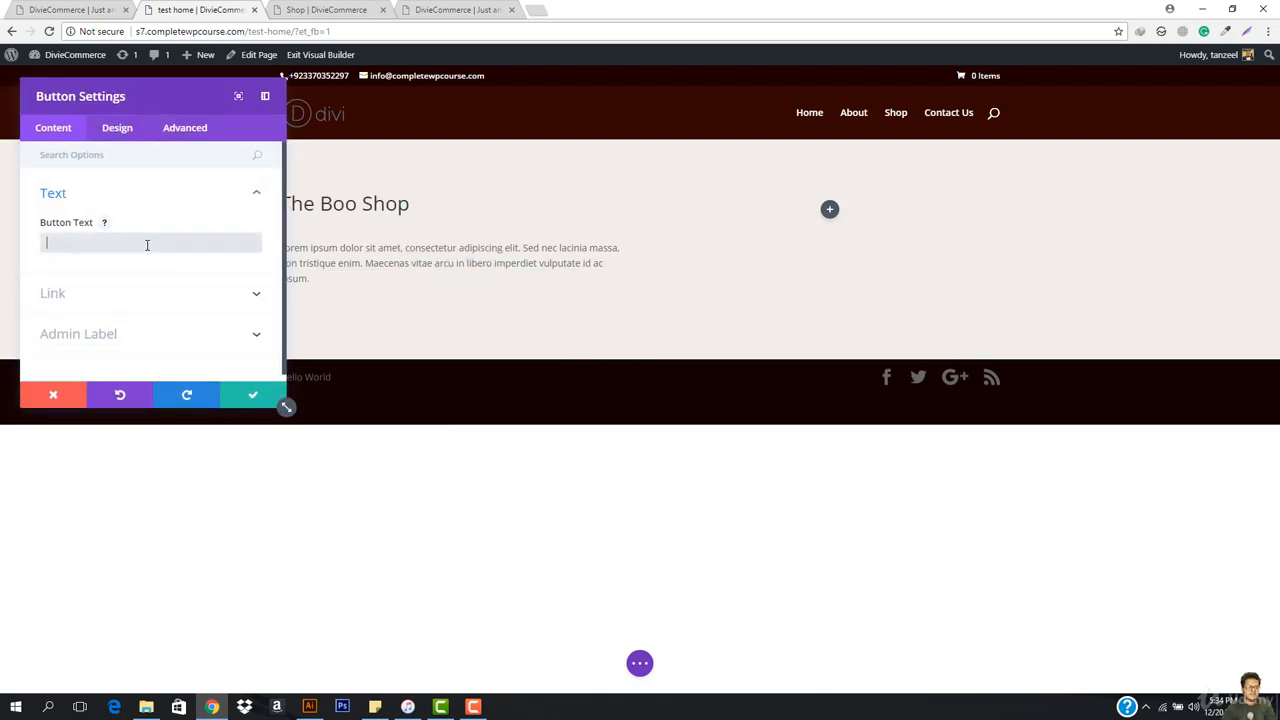
pyautogui.write('Shop N')
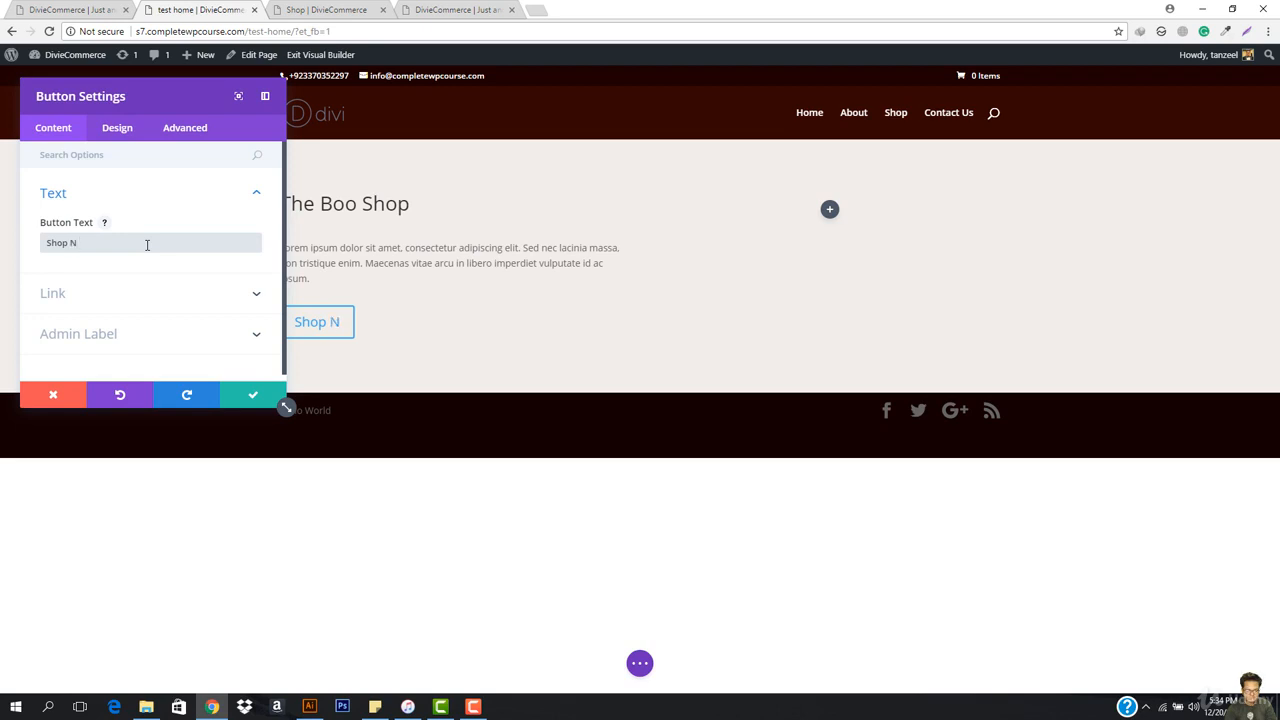
pyautogui.write('ow')
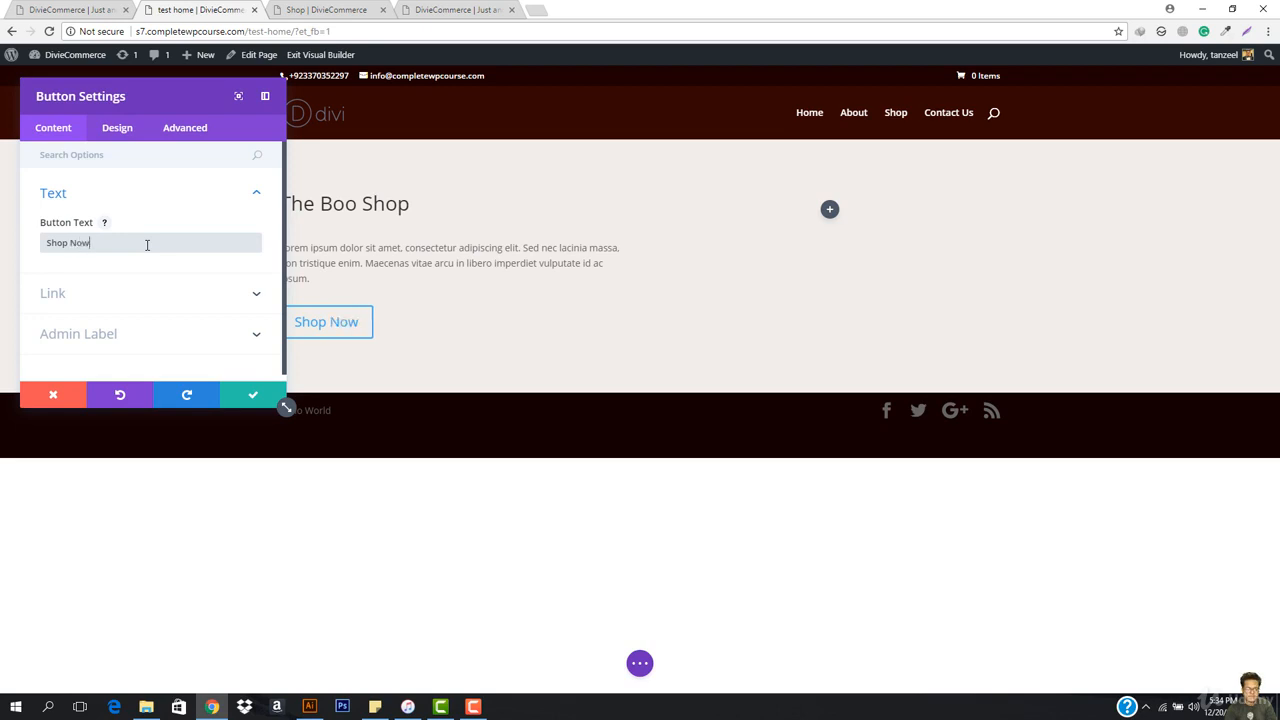
# Set the Shop Now button's URL to /shop and save the module.
pyautogui.click(87, 300)
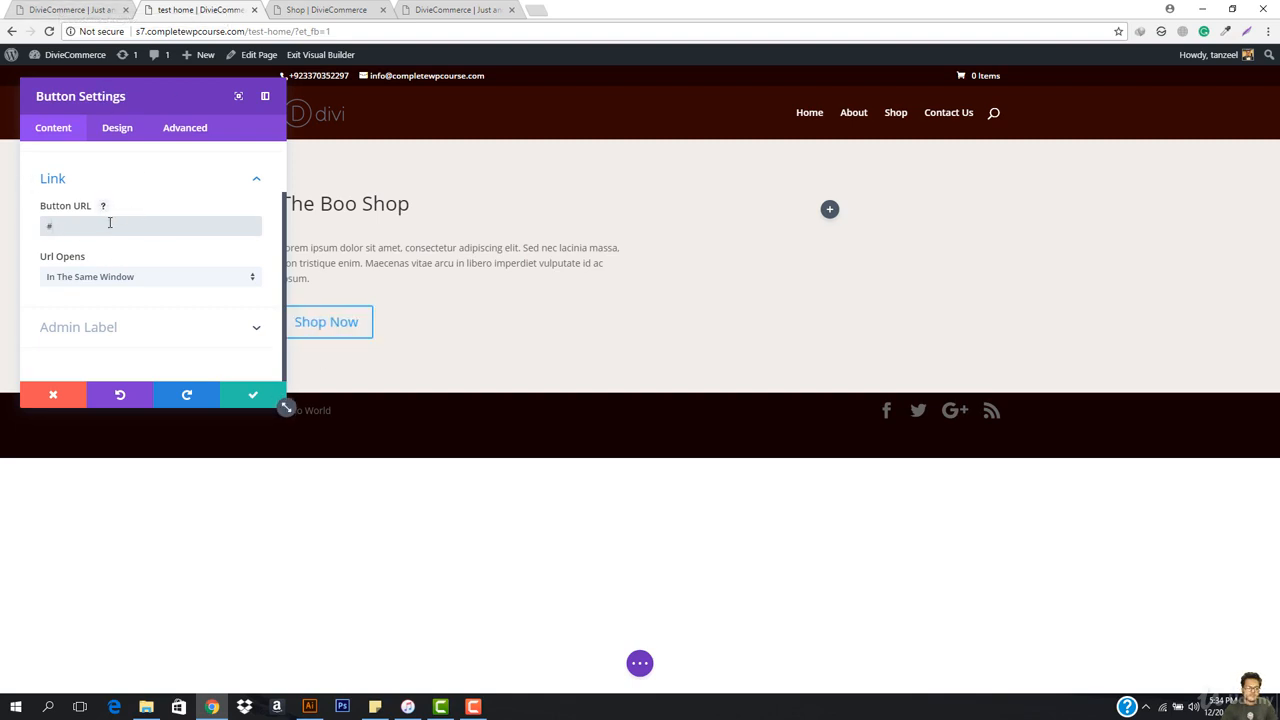
pyautogui.write('/shop')
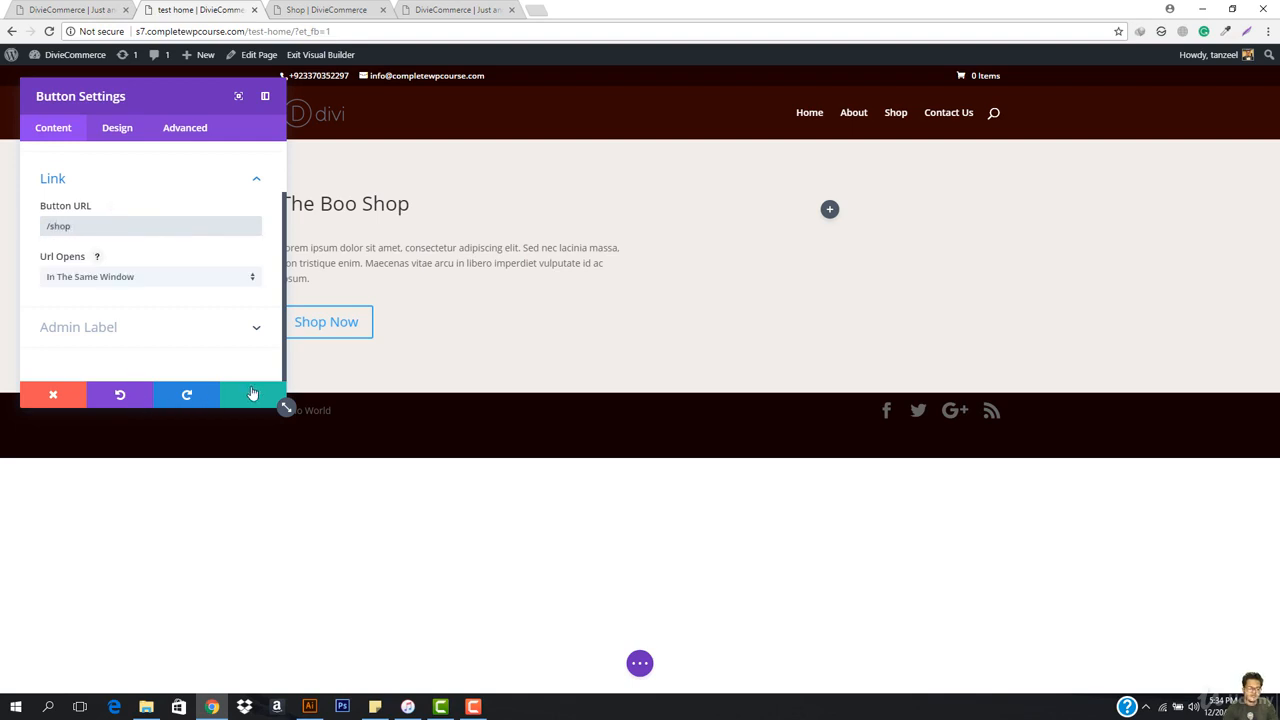
pyautogui.click(253, 395)
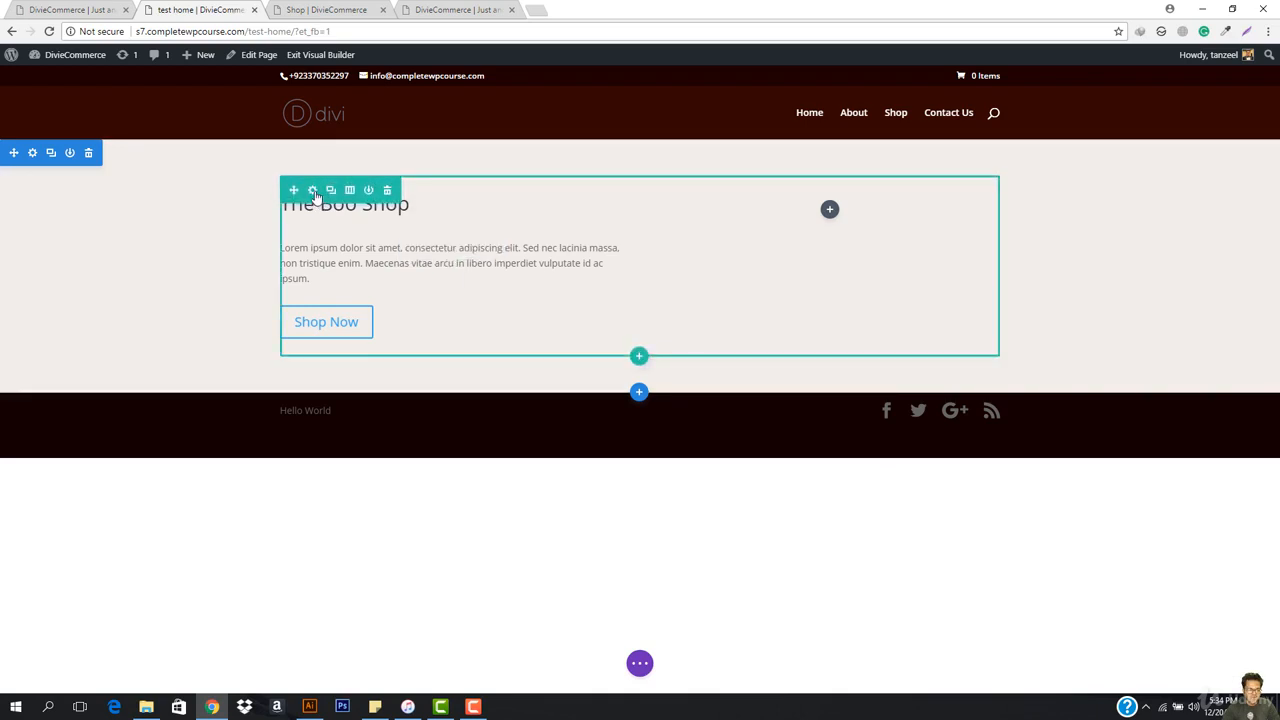
# Open the media library to choose a background image for the two-column row.
pyautogui.click(312, 191)
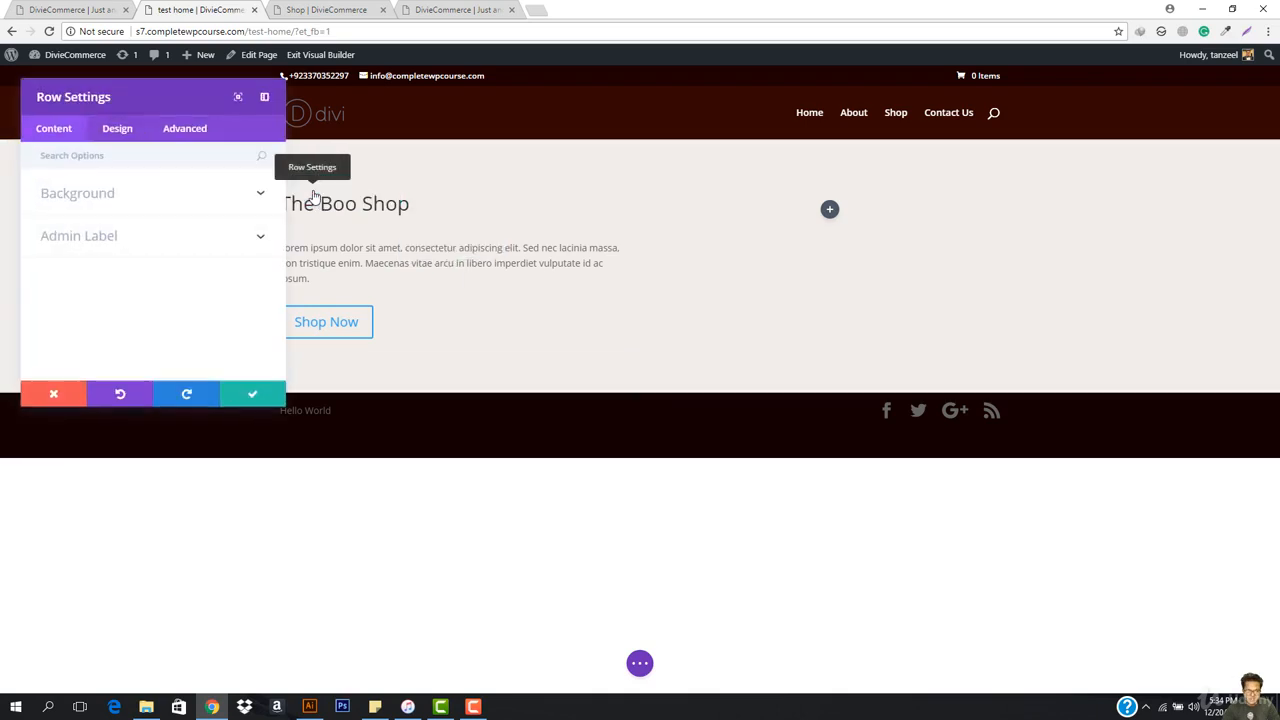
pyautogui.click(133, 200)
pyautogui.scroll(-2, 126, 297)
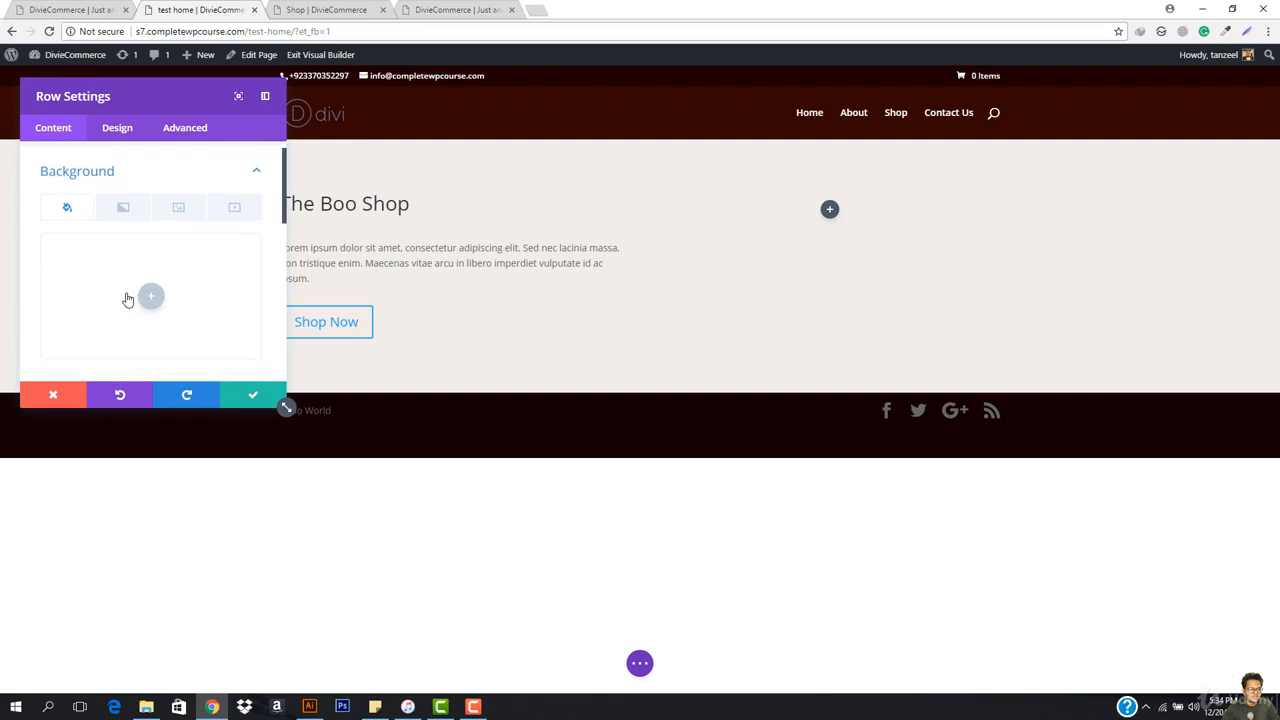
pyautogui.click(177, 162)
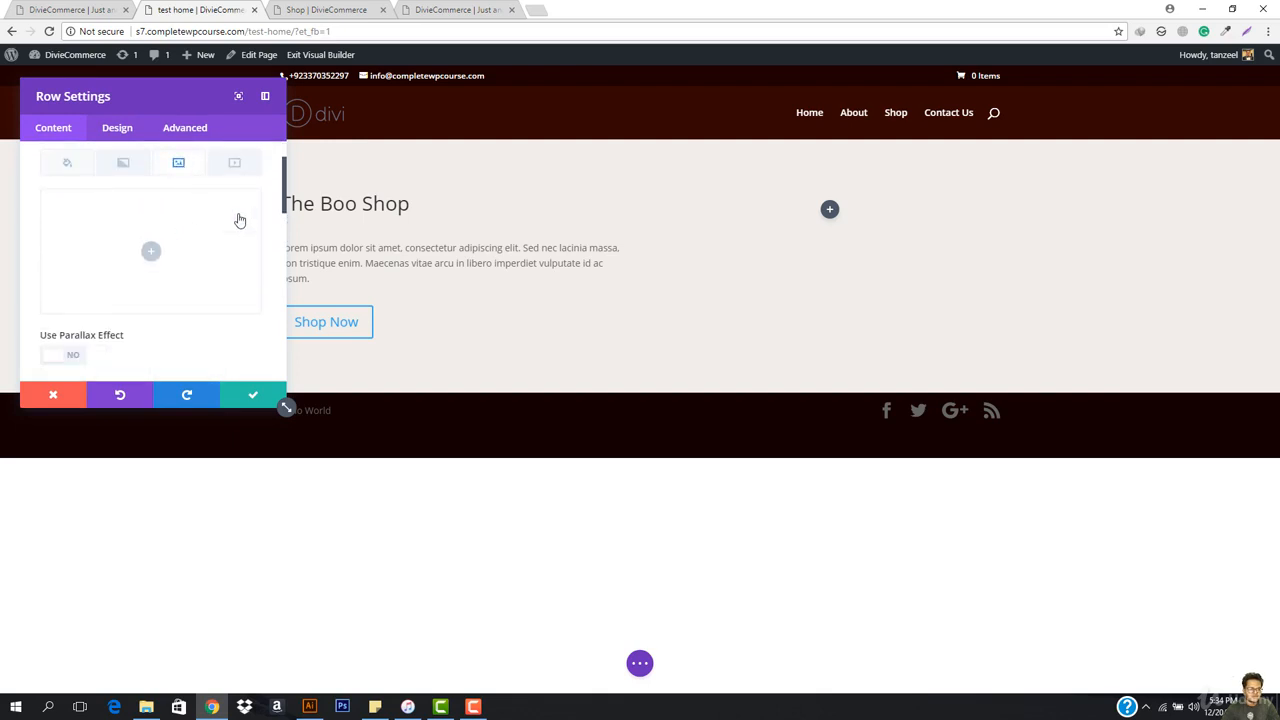
pyautogui.click(150, 251)
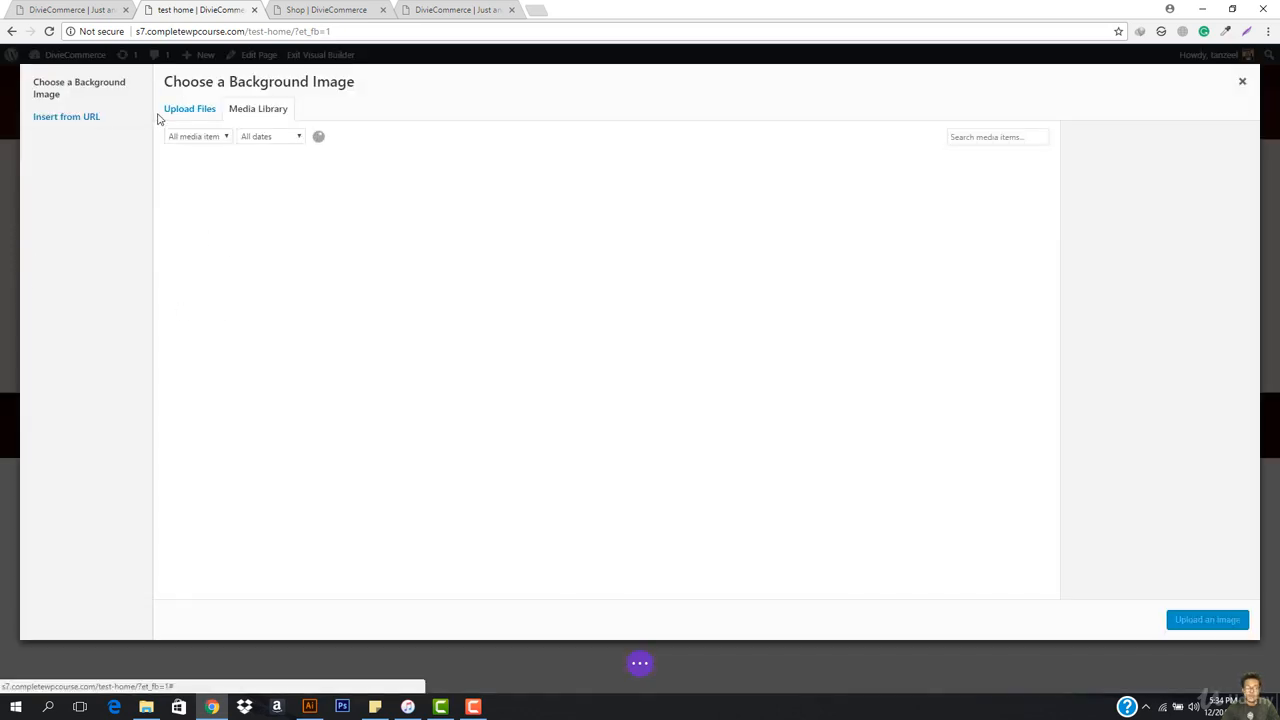
pyautogui.scroll(-1, 510, 350)
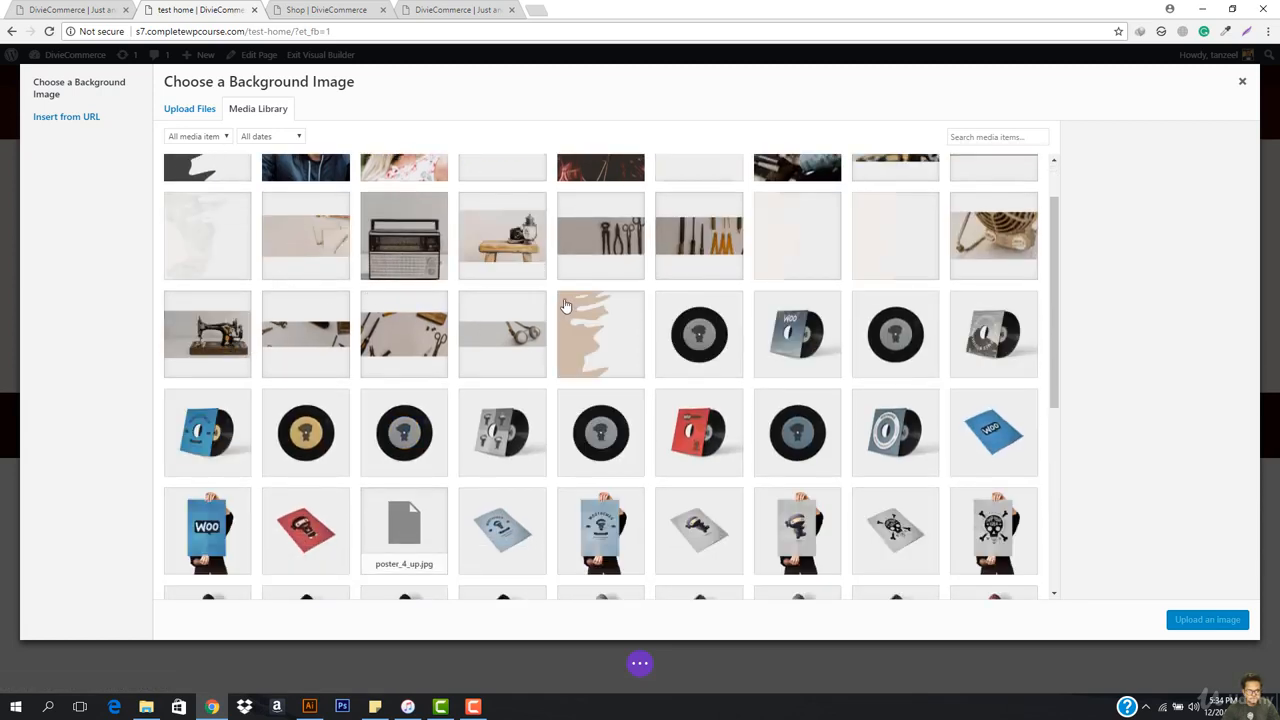
pyautogui.scroll(1, 515, 307)
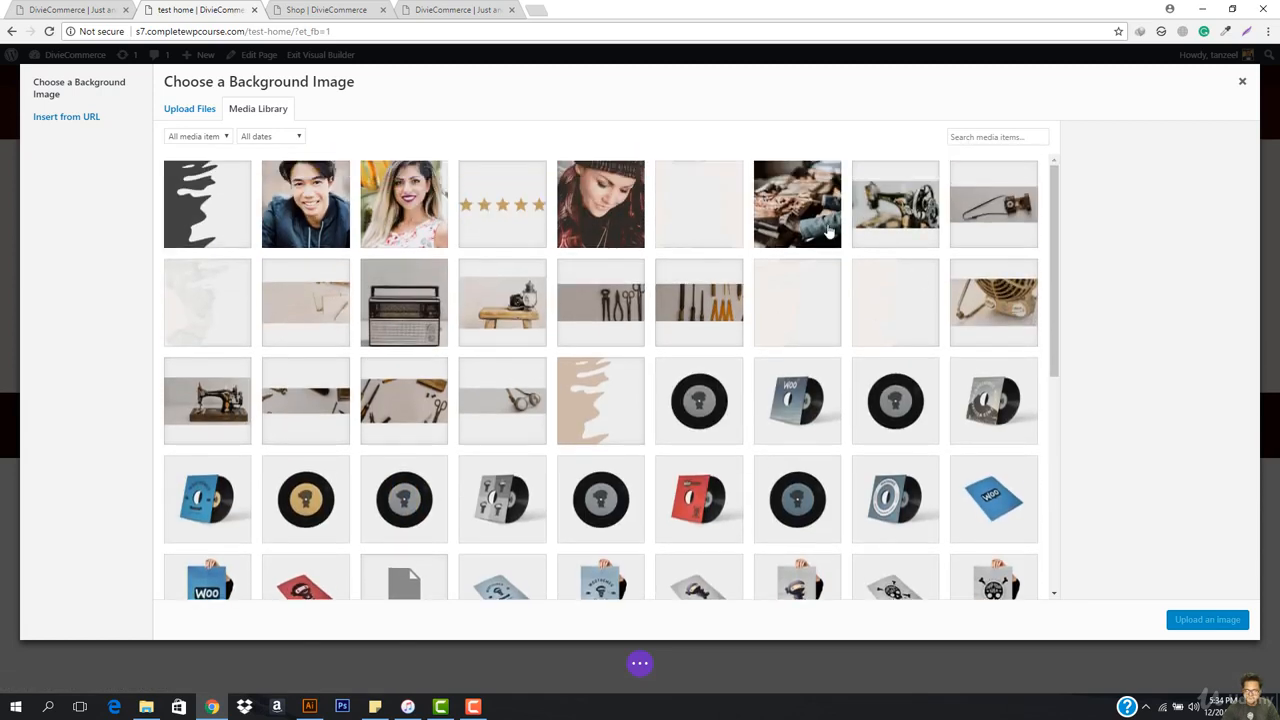
pyautogui.click(795, 226)
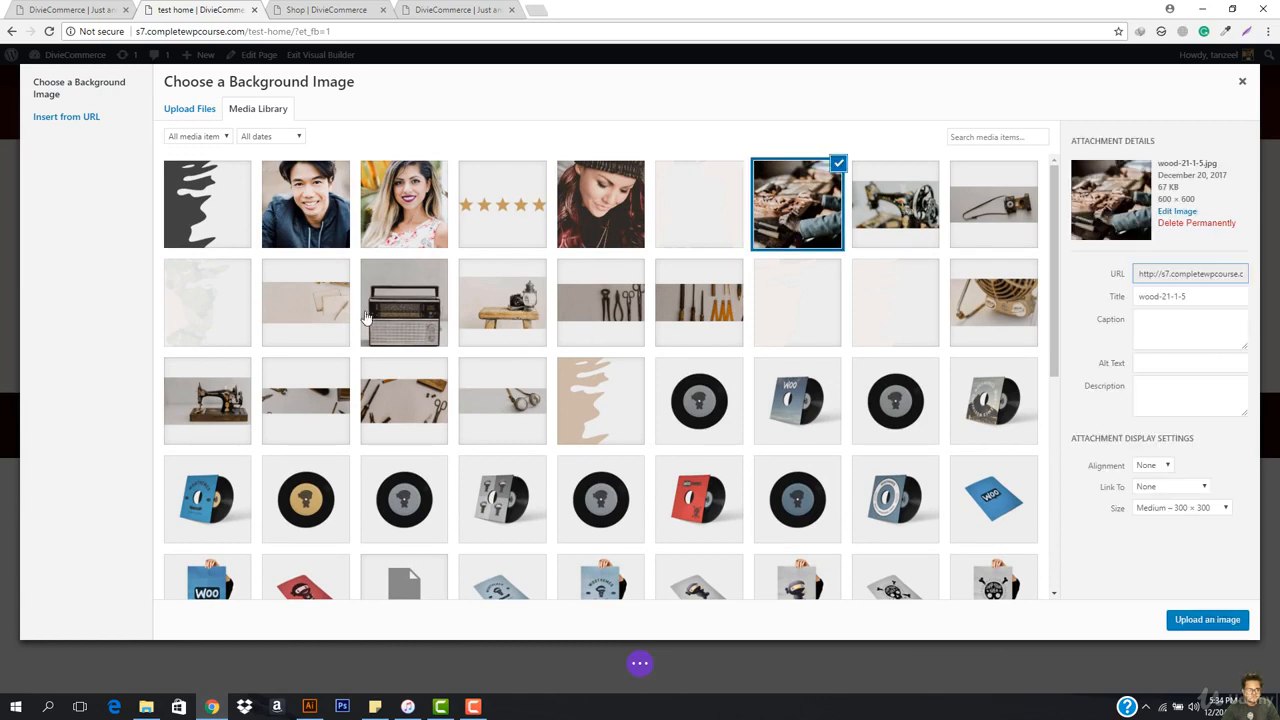
pyautogui.scroll(-5, 368, 392)
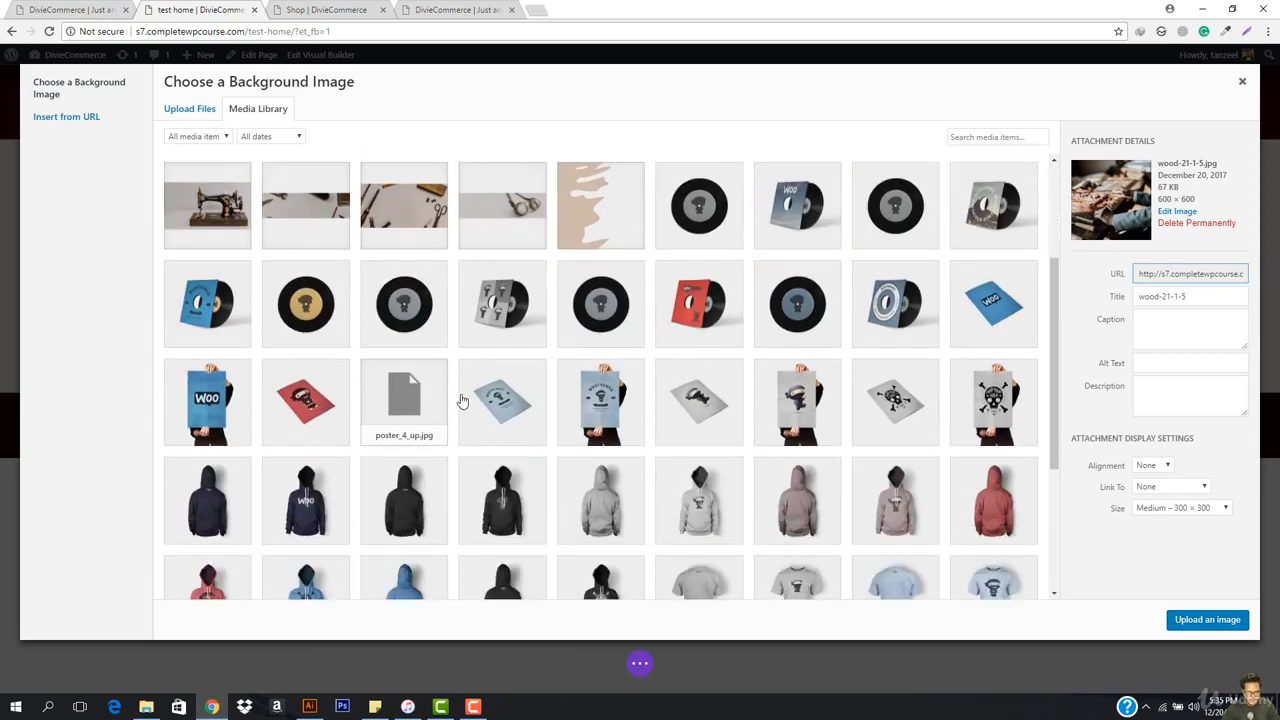
pyautogui.scroll(5, 593, 425)
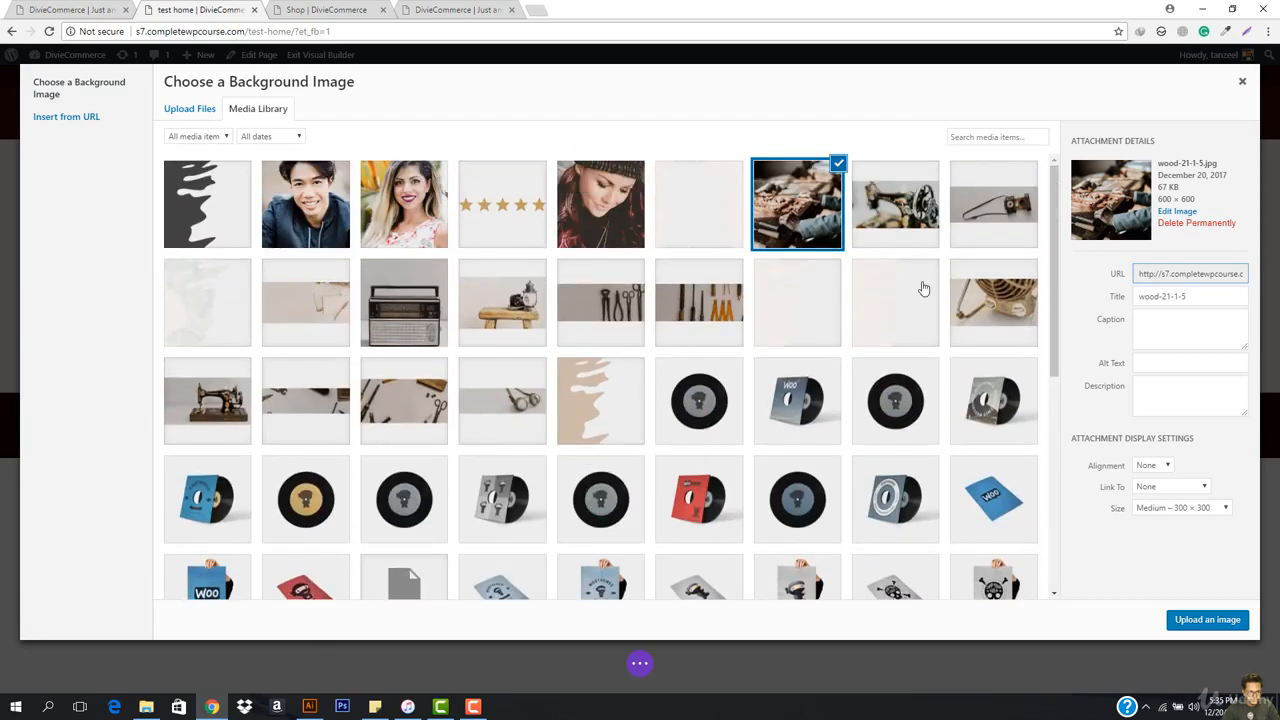
# Check the homepage's hero image and set vintage-01.jpg from the media library as the test home row's background.
pyautogui.click(52, 8)
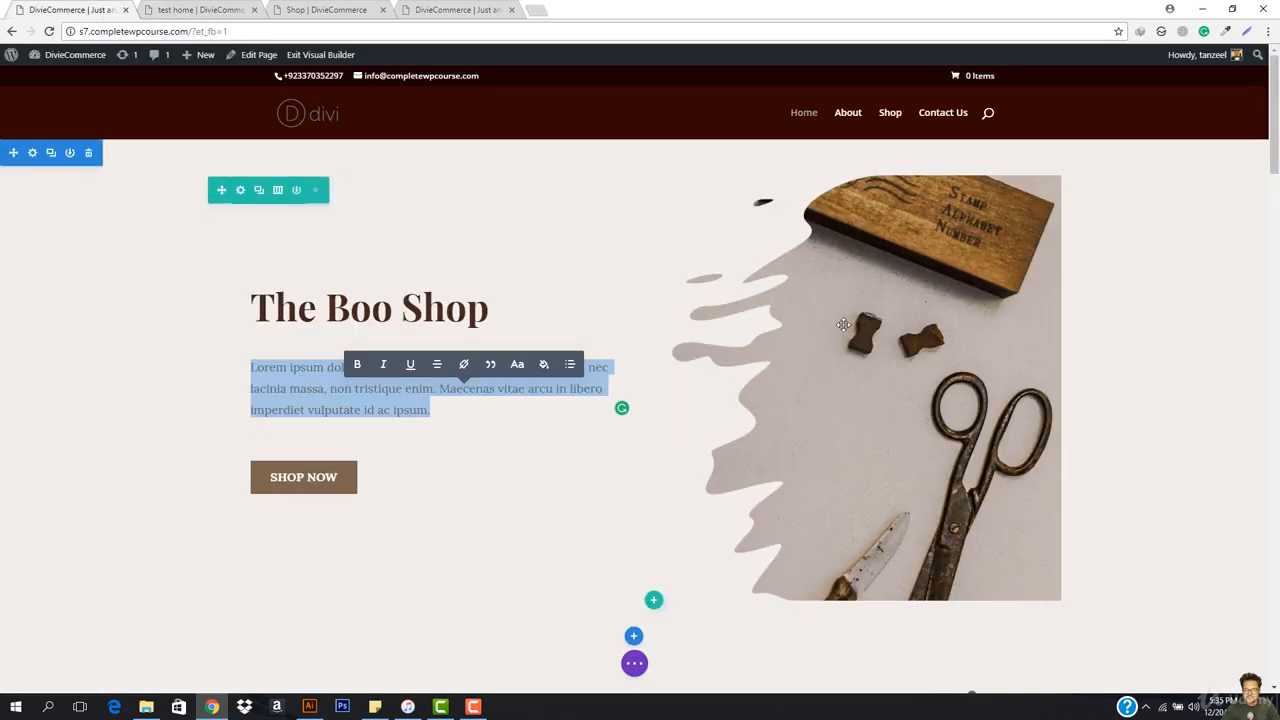
pyautogui.click(181, 8)
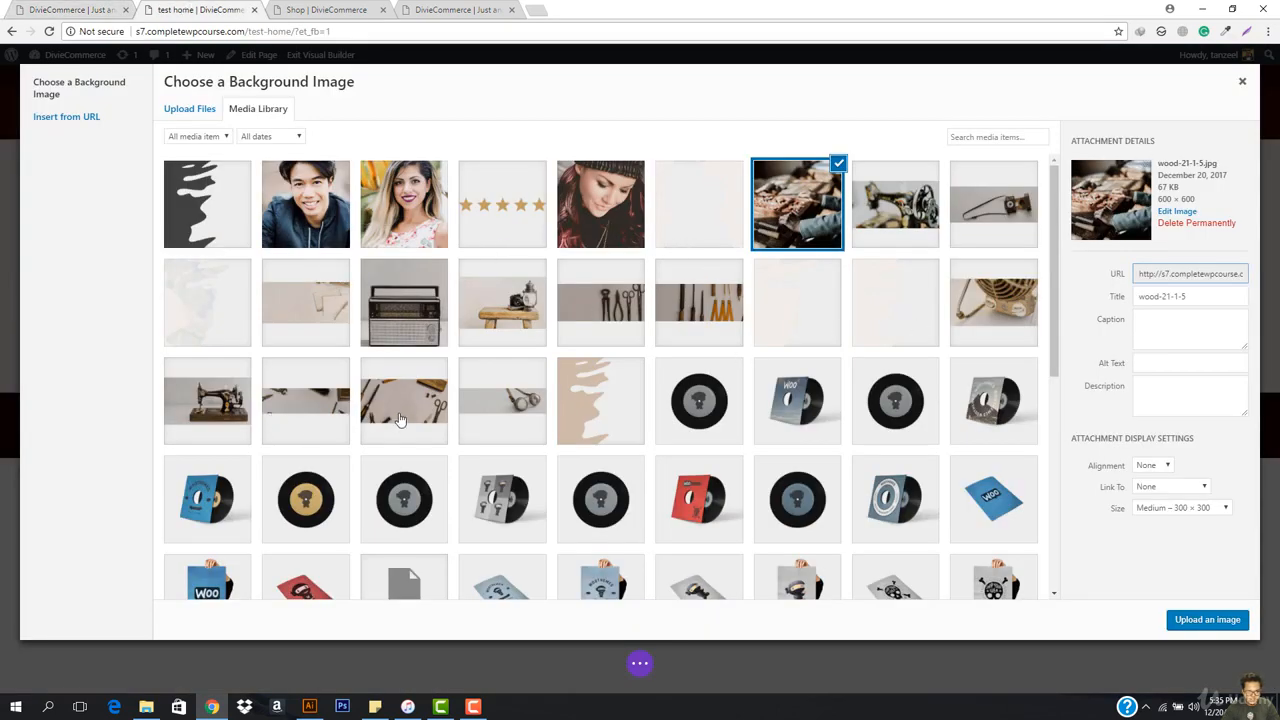
pyautogui.click(398, 418)
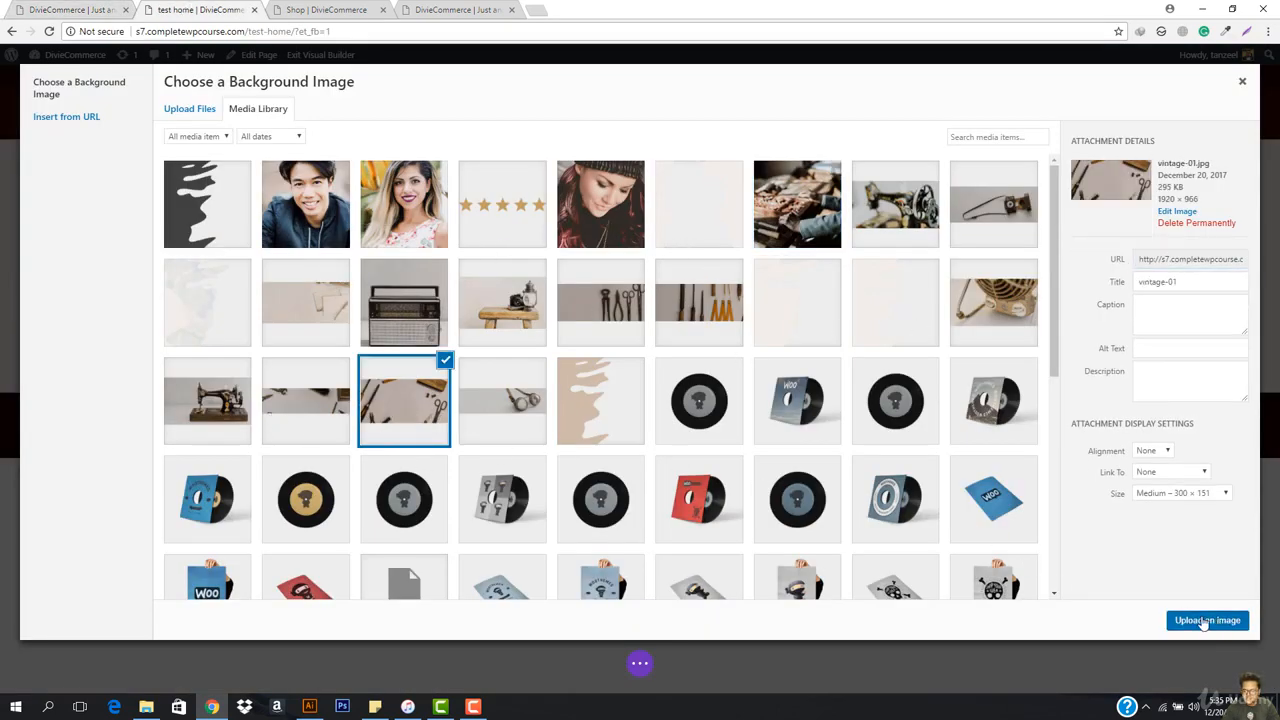
pyautogui.click(1205, 621)
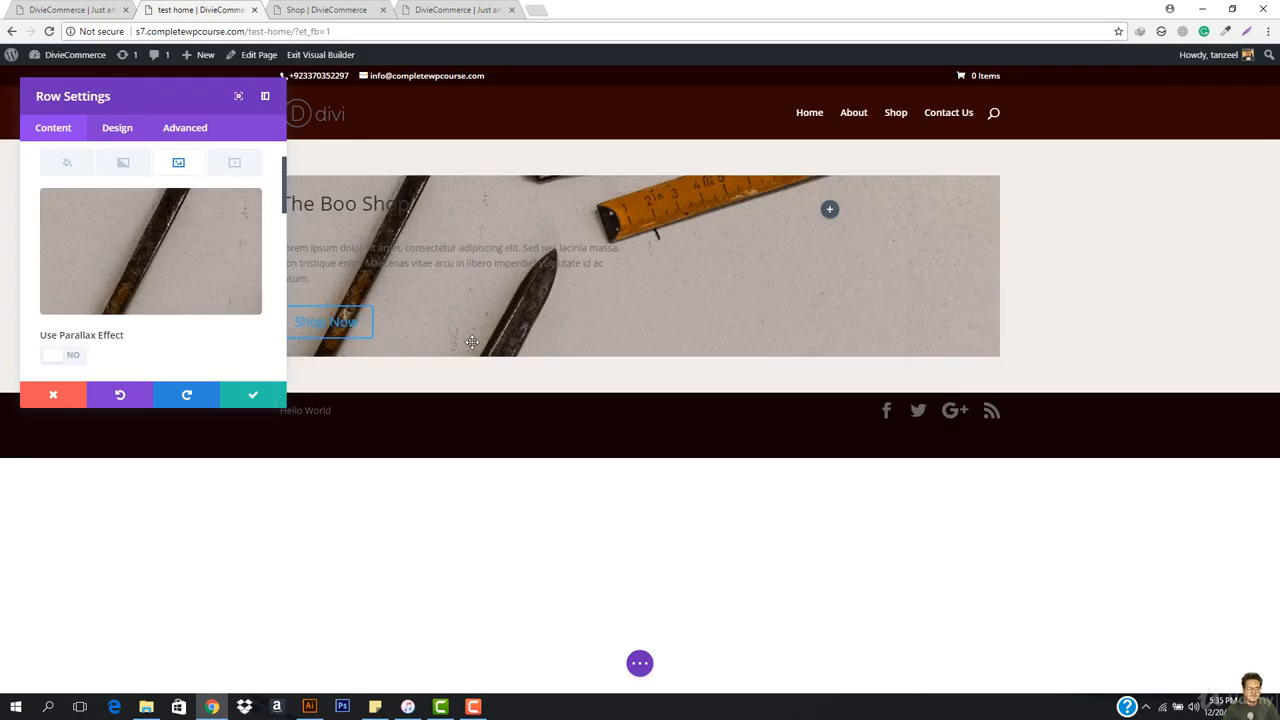
# Set the row's background image size to Cover, save the row, and slightly increase its bottom padding.
pyautogui.scroll(-2, 130, 240)
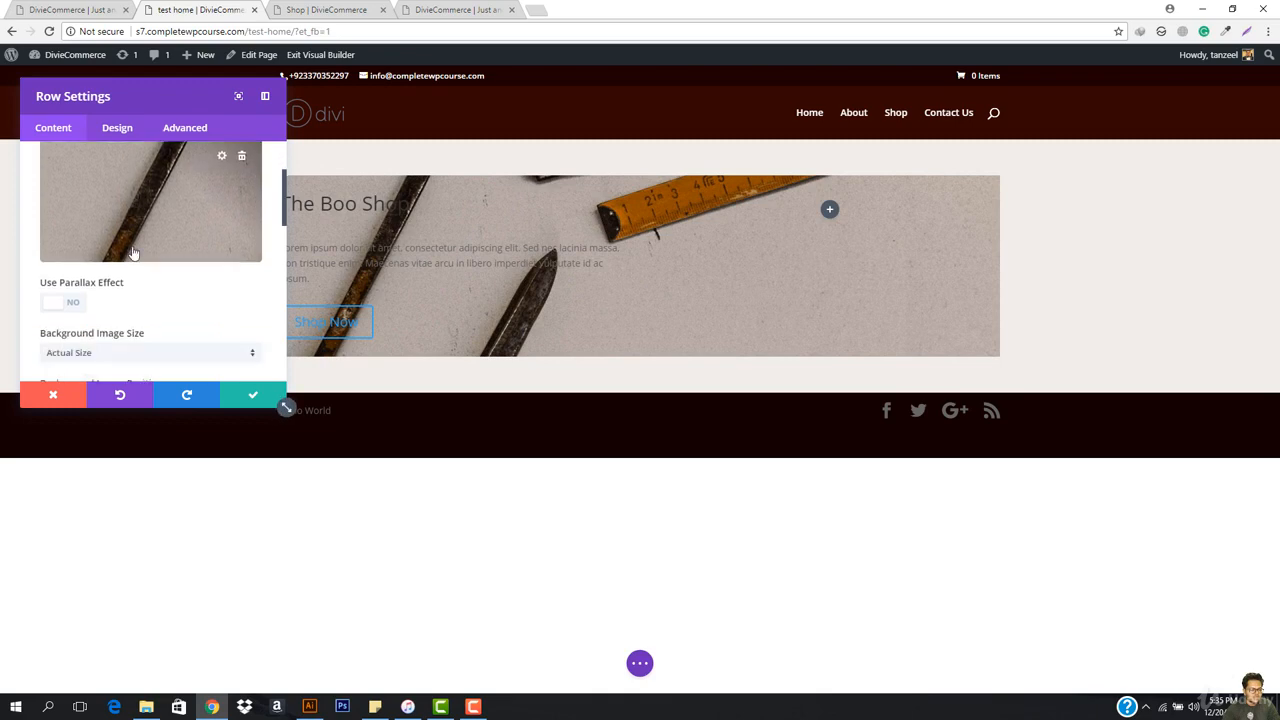
pyautogui.click(138, 281)
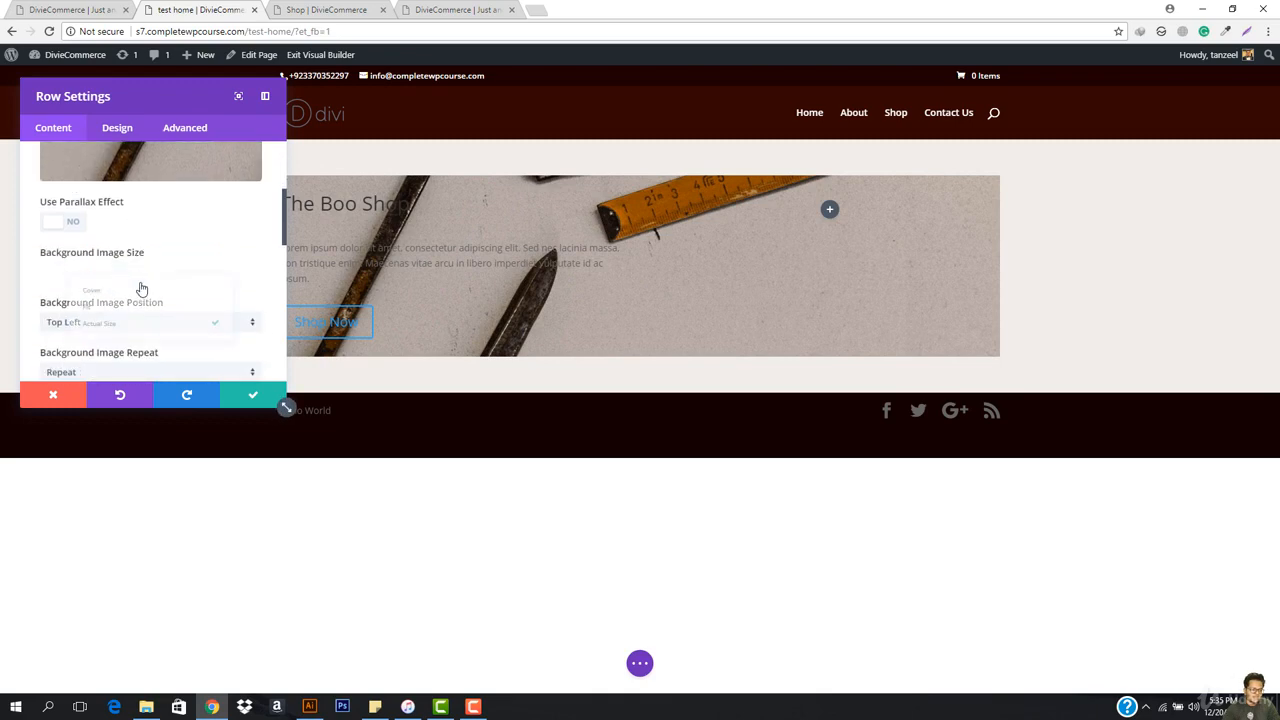
pyautogui.click(148, 289)
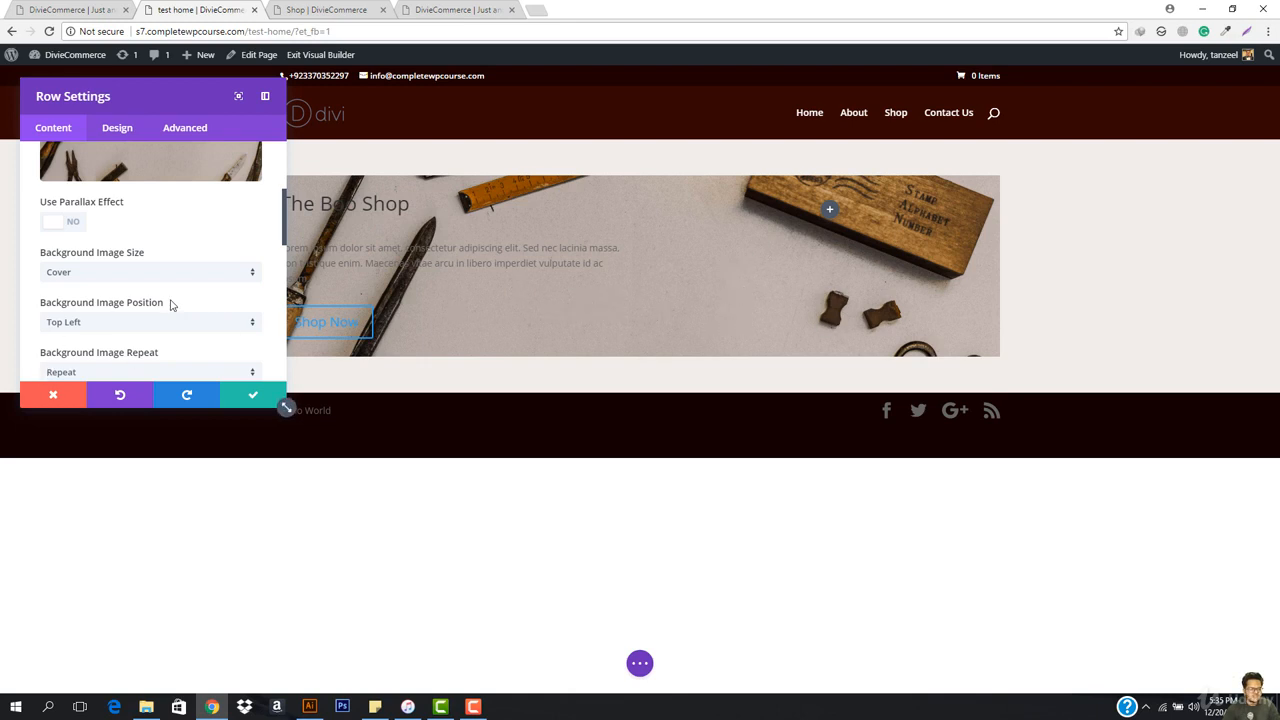
pyautogui.click(256, 396)
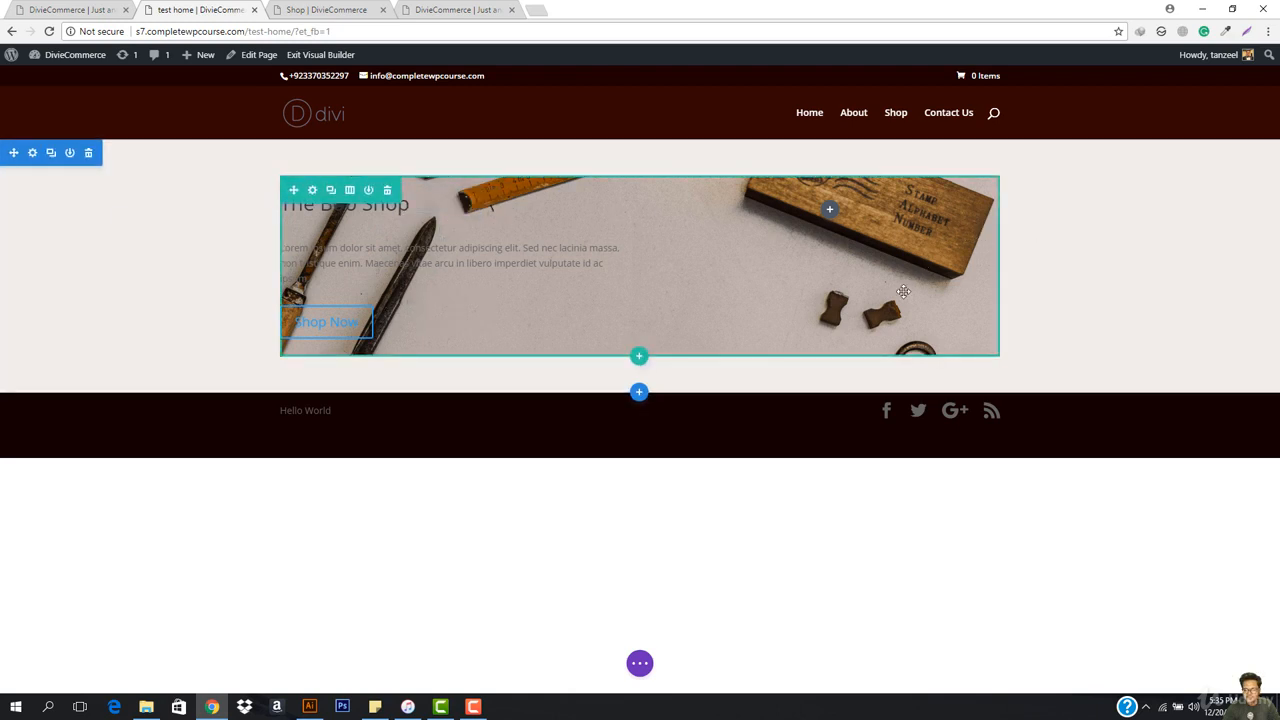
pyautogui.moveTo(513, 357); pyautogui.dragTo(551, 362)
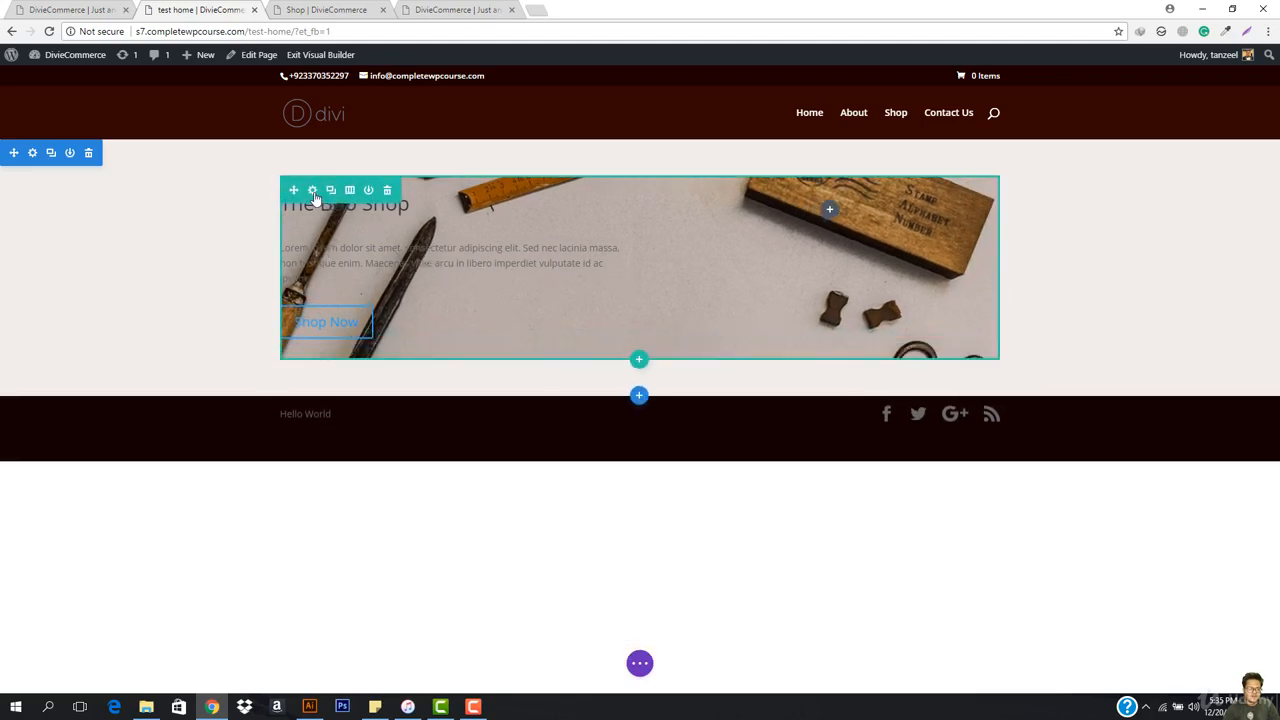
# Enable a custom width for the hero row and widen it to 1284px.
pyautogui.click(313, 192)
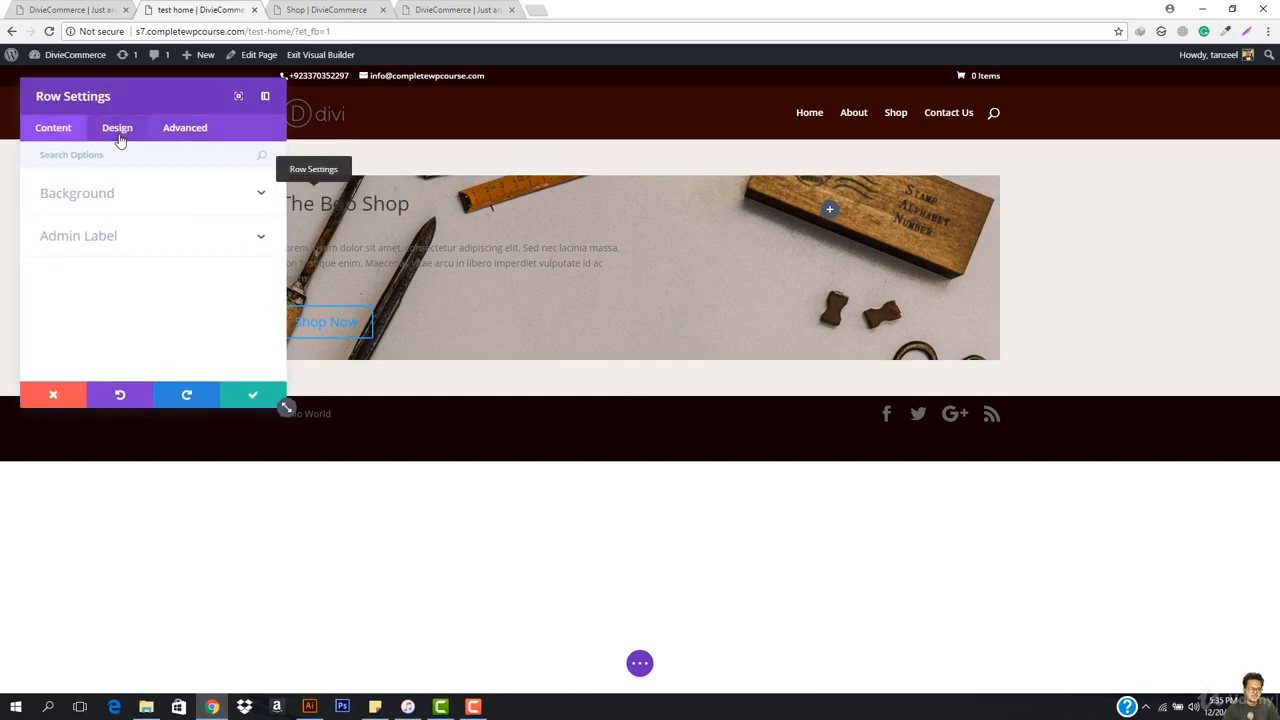
pyautogui.click(116, 140)
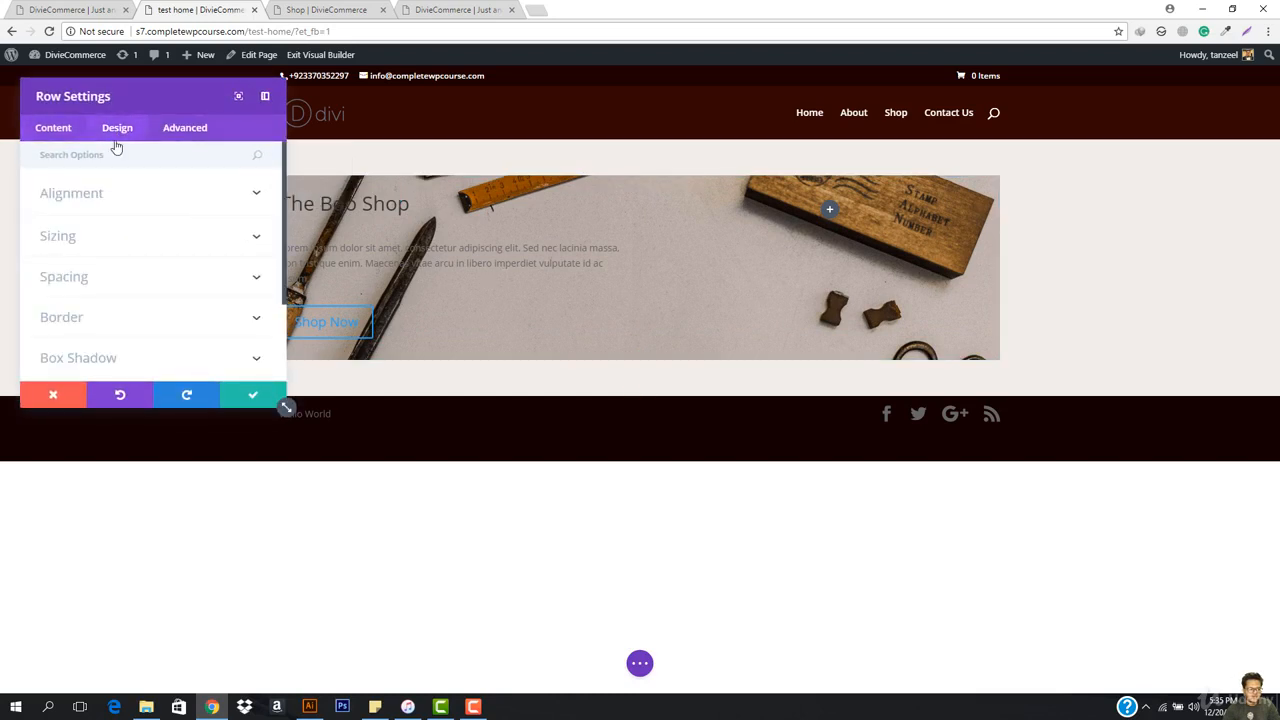
pyautogui.click(99, 205)
pyautogui.click(99, 205)
pyautogui.click(100, 240)
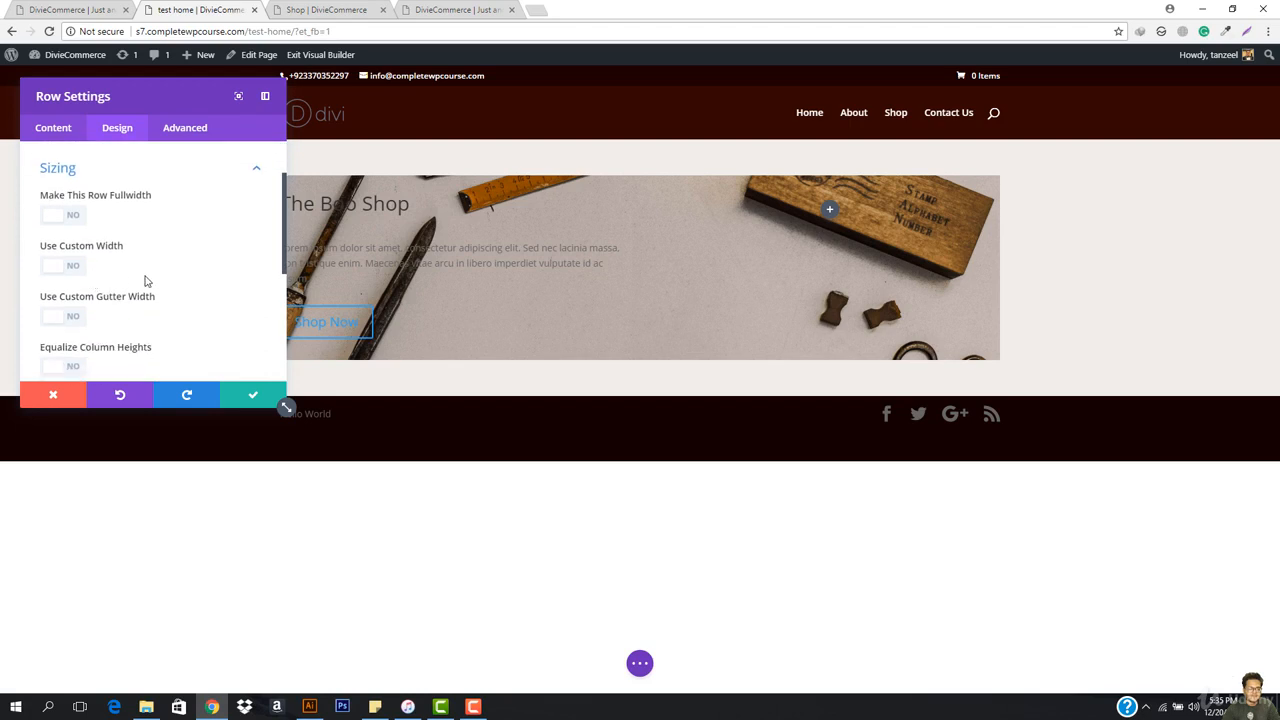
pyautogui.click(66, 266)
pyautogui.moveTo(82, 318); pyautogui.dragTo(96, 324)
# Compare the row with the homepage's hero, widen its custom width to 1389px, and save it.
pyautogui.click(60, 10)
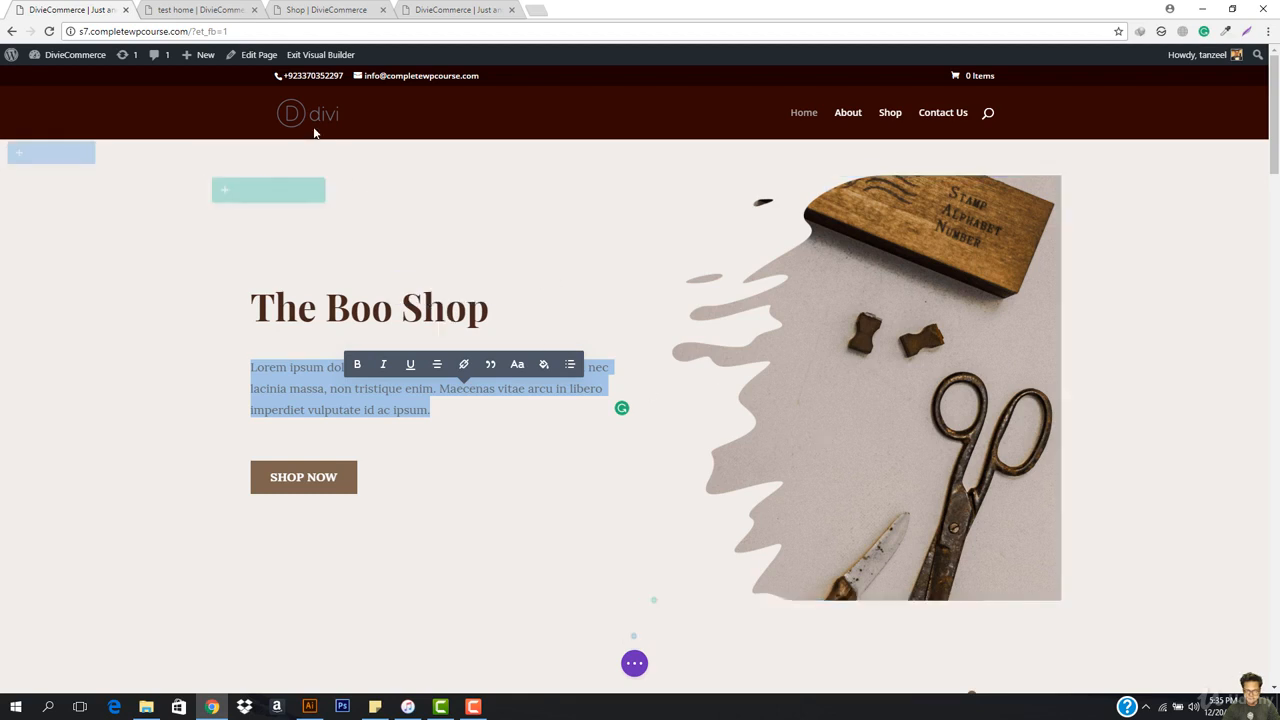
pyautogui.click(200, 10)
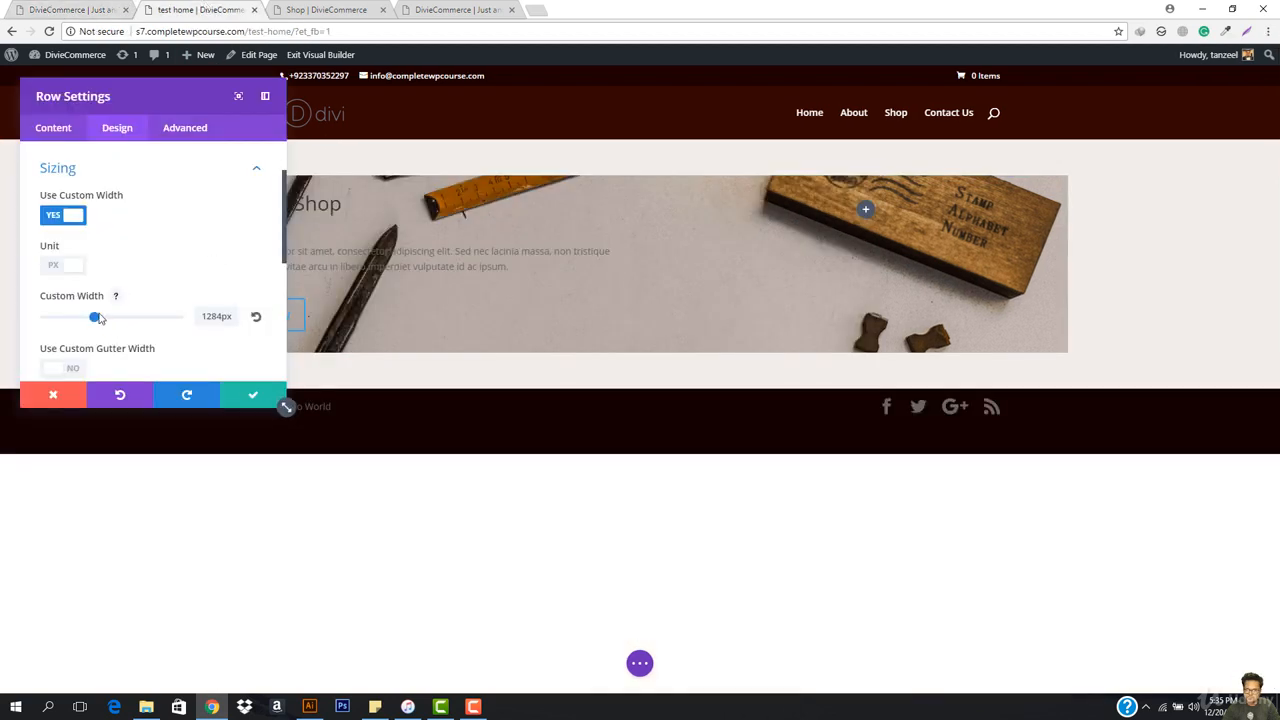
pyautogui.moveTo(98, 318); pyautogui.dragTo(102, 320)
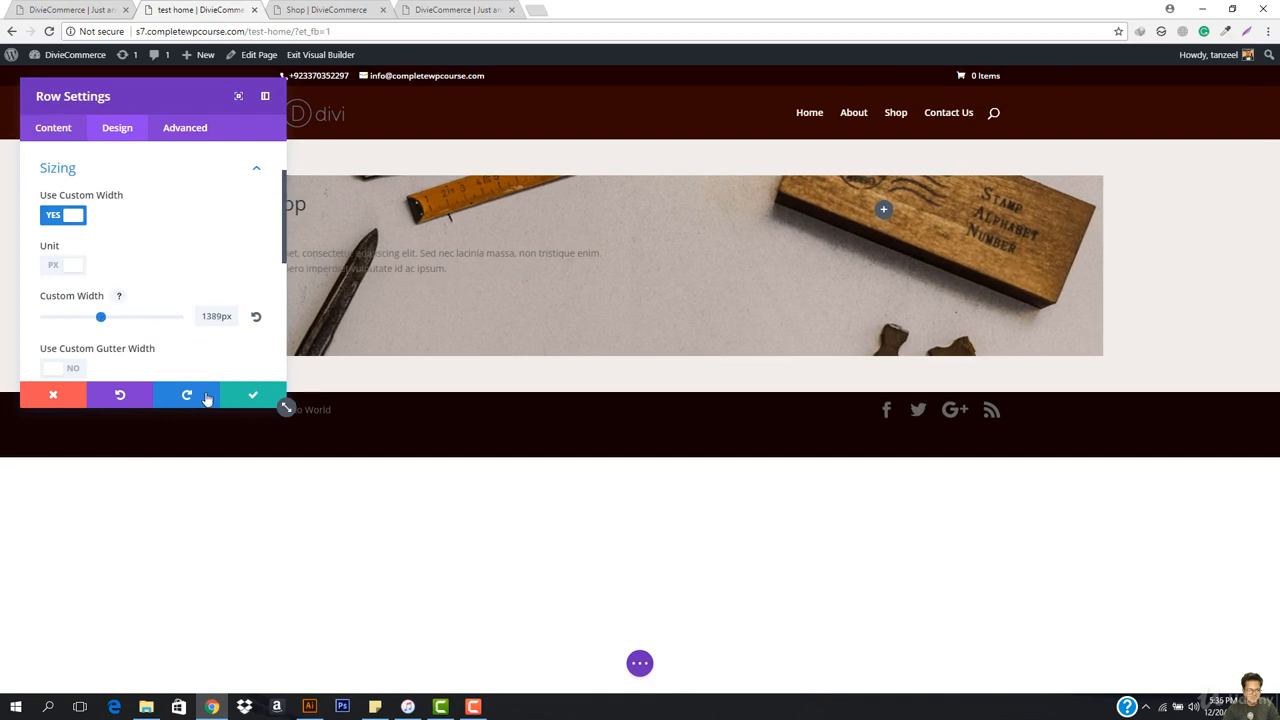
pyautogui.click(251, 398)
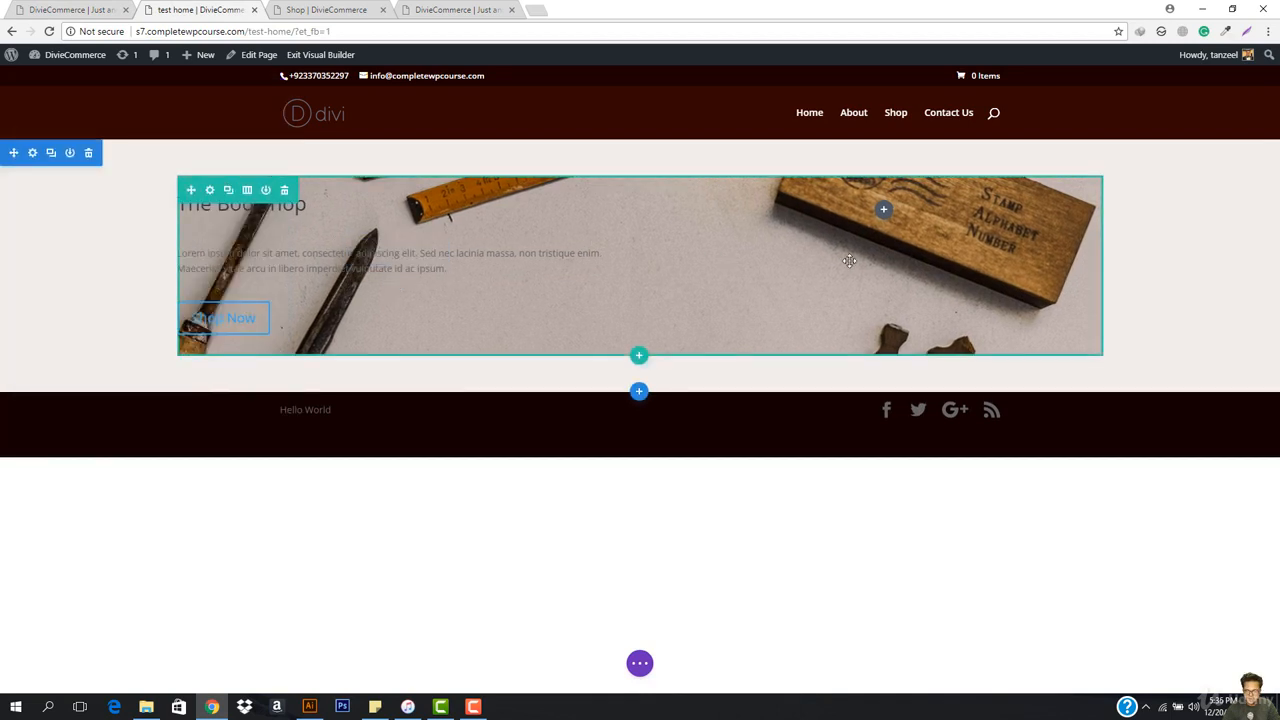
# Recheck the homepage's hero width, reduce the test home row's custom width to 1252px, and save it.
pyautogui.click(27, 8)
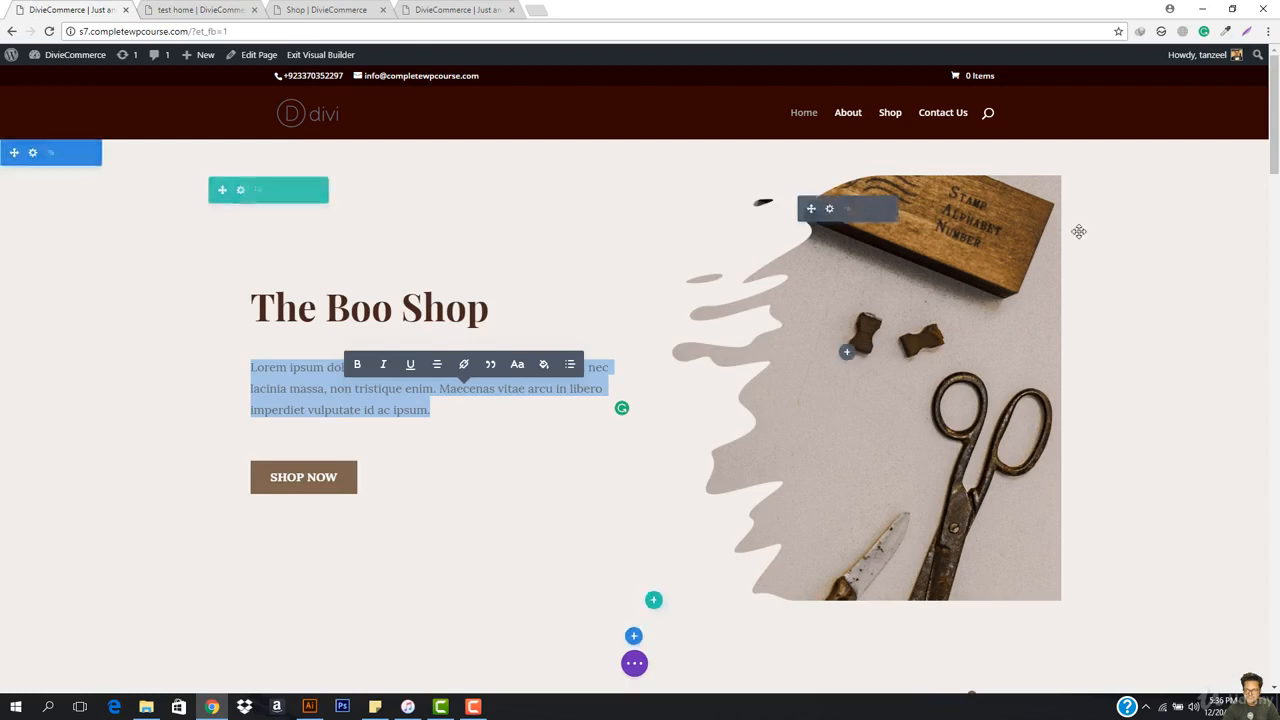
pyautogui.click(195, 9)
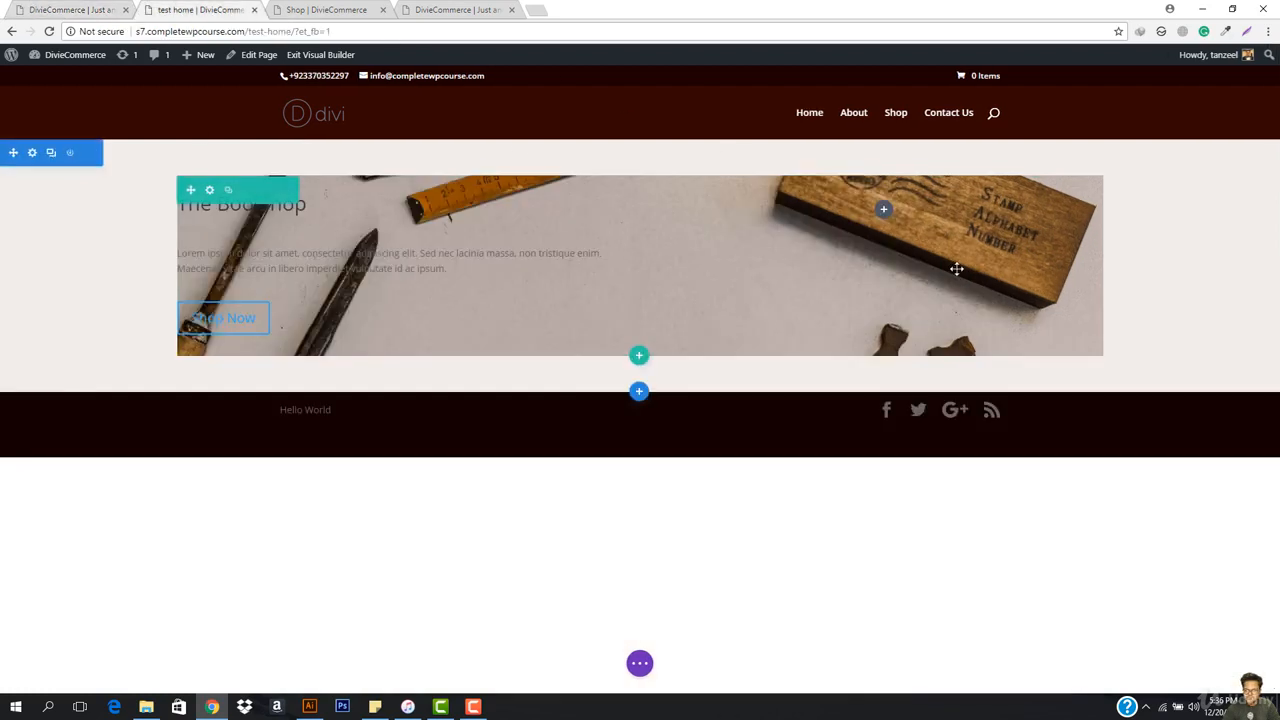
pyautogui.click(208, 190)
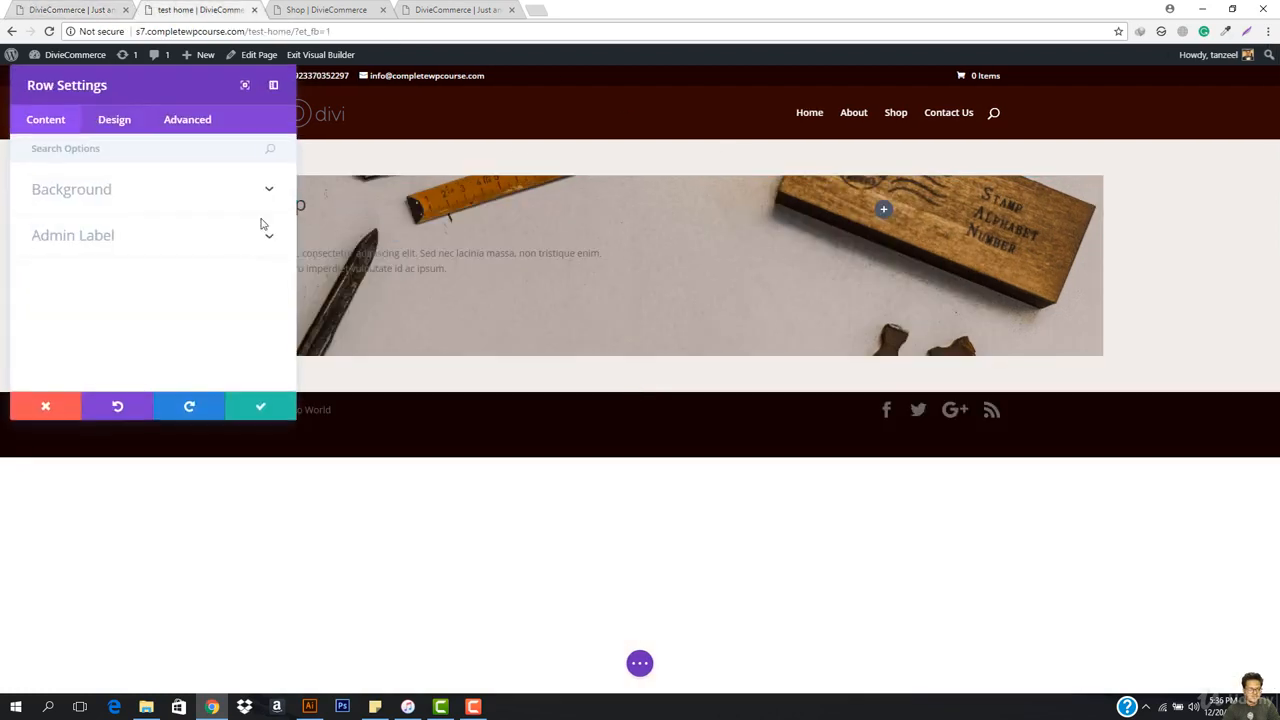
pyautogui.click(120, 130)
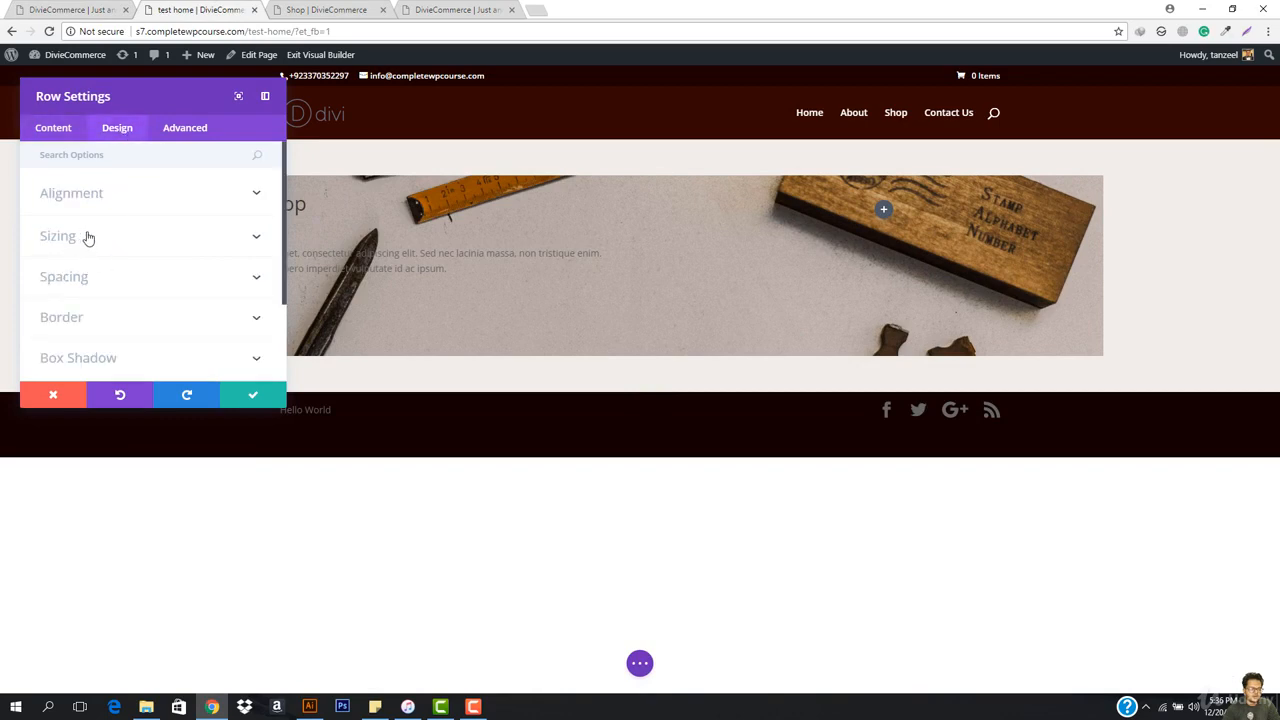
pyautogui.click(88, 237)
pyautogui.moveTo(100, 318); pyautogui.dragTo(92, 318)
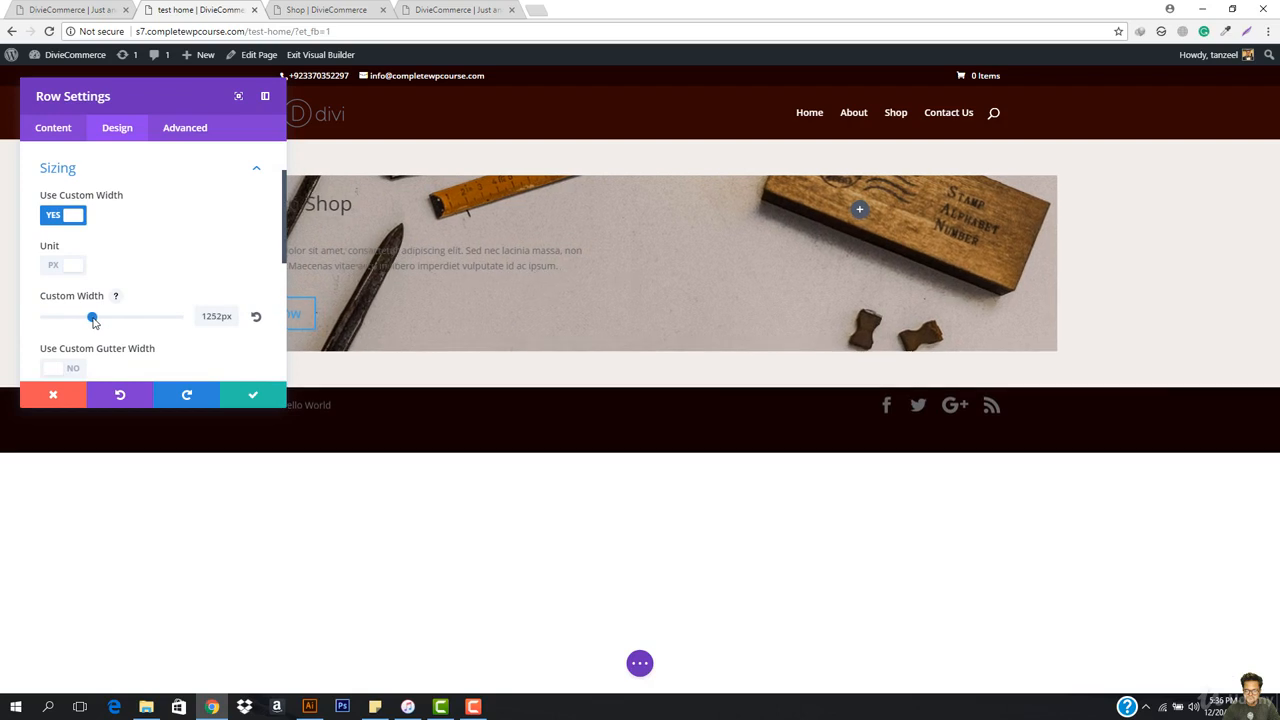
pyautogui.click(252, 396)
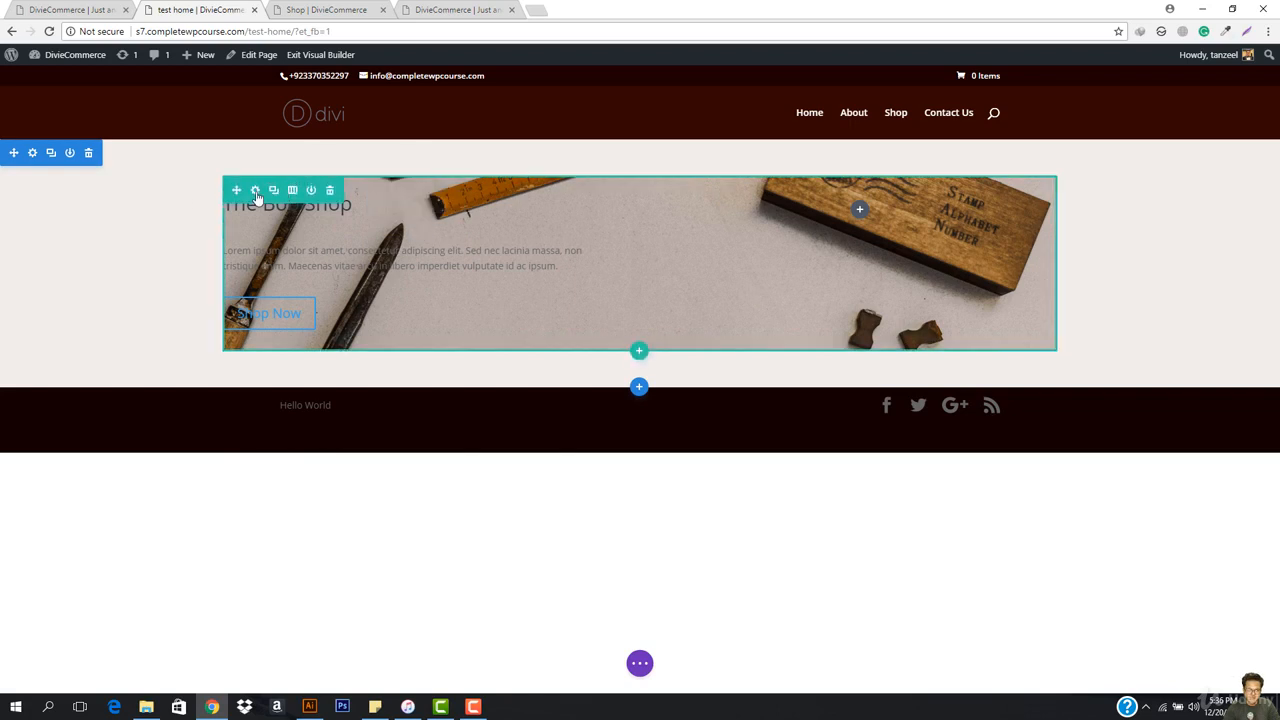
# Check the homepage's heading color and recolor the test home heading "The Boo Shop" dark maroon.
pyautogui.click(70, 9)
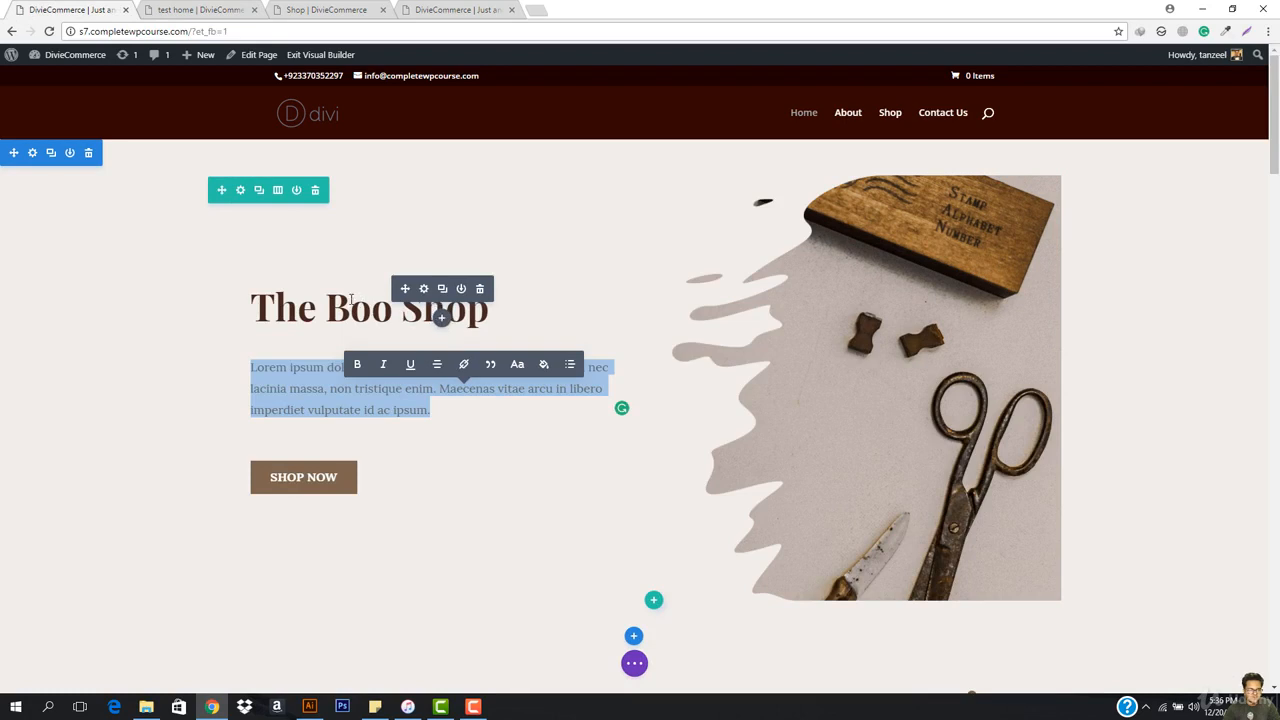
pyautogui.click(190, 9)
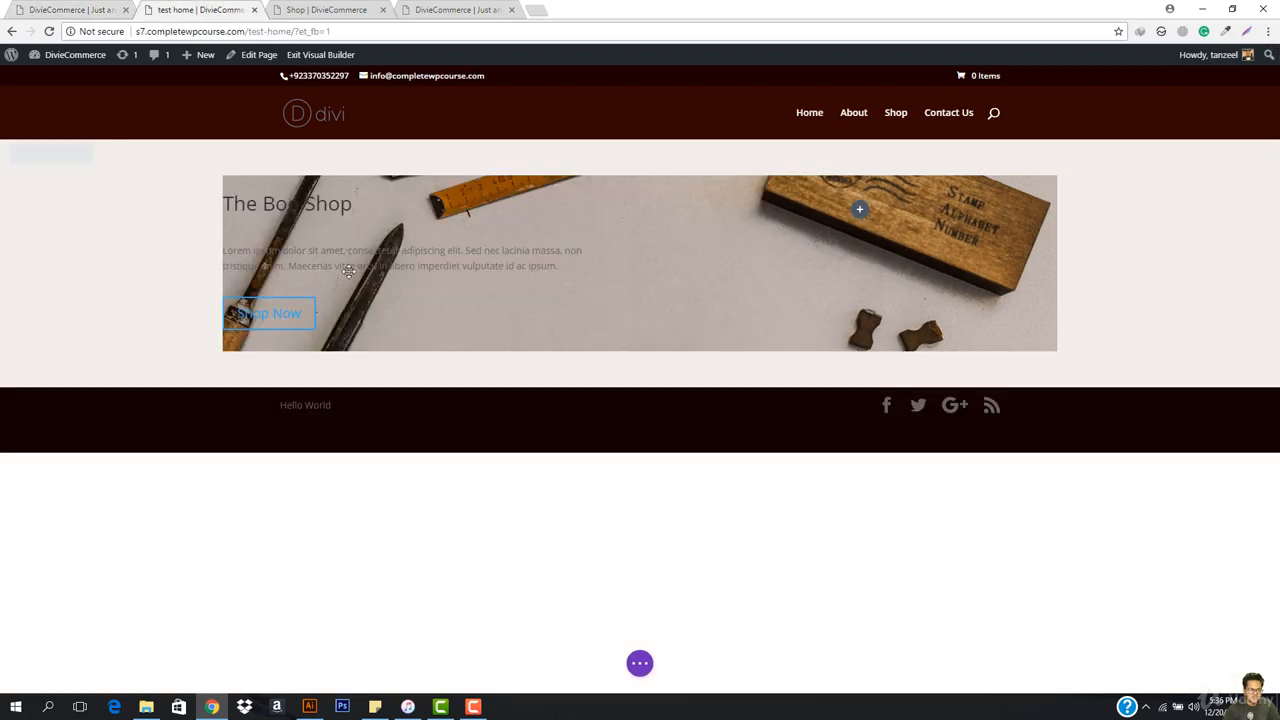
pyautogui.click(270, 207)
pyautogui.tripleClick(270, 207)
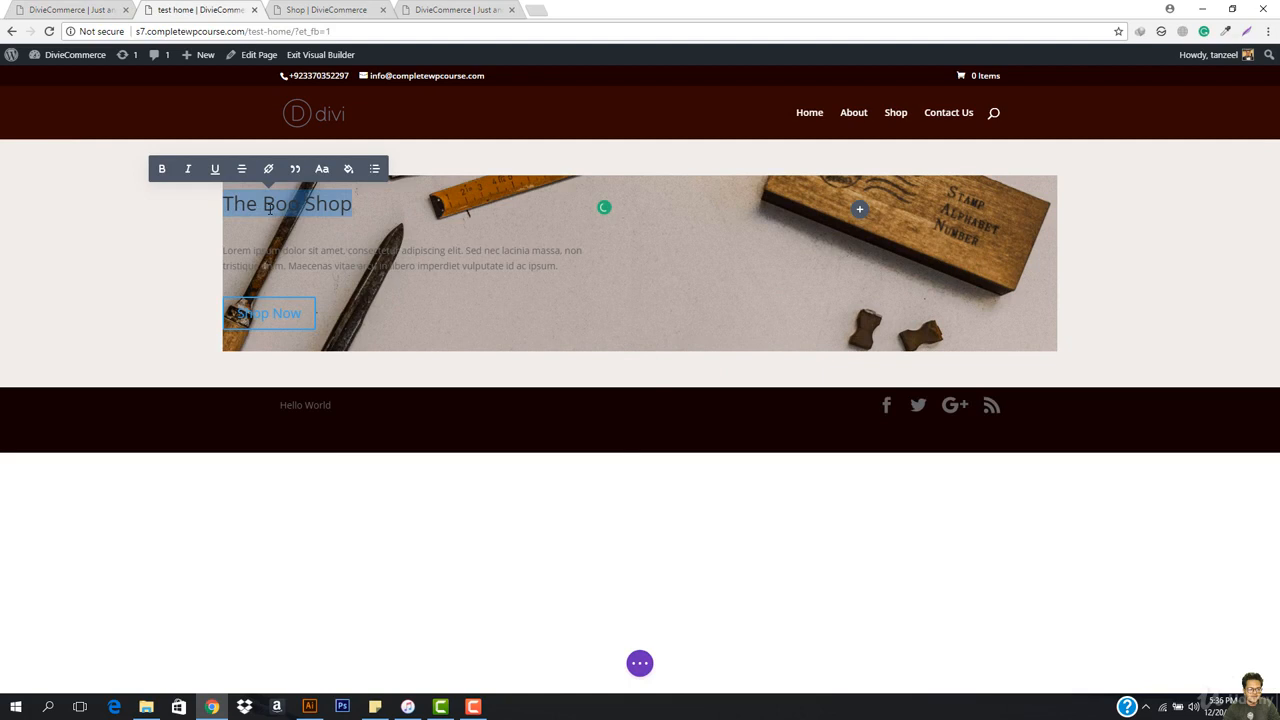
pyautogui.click(349, 170)
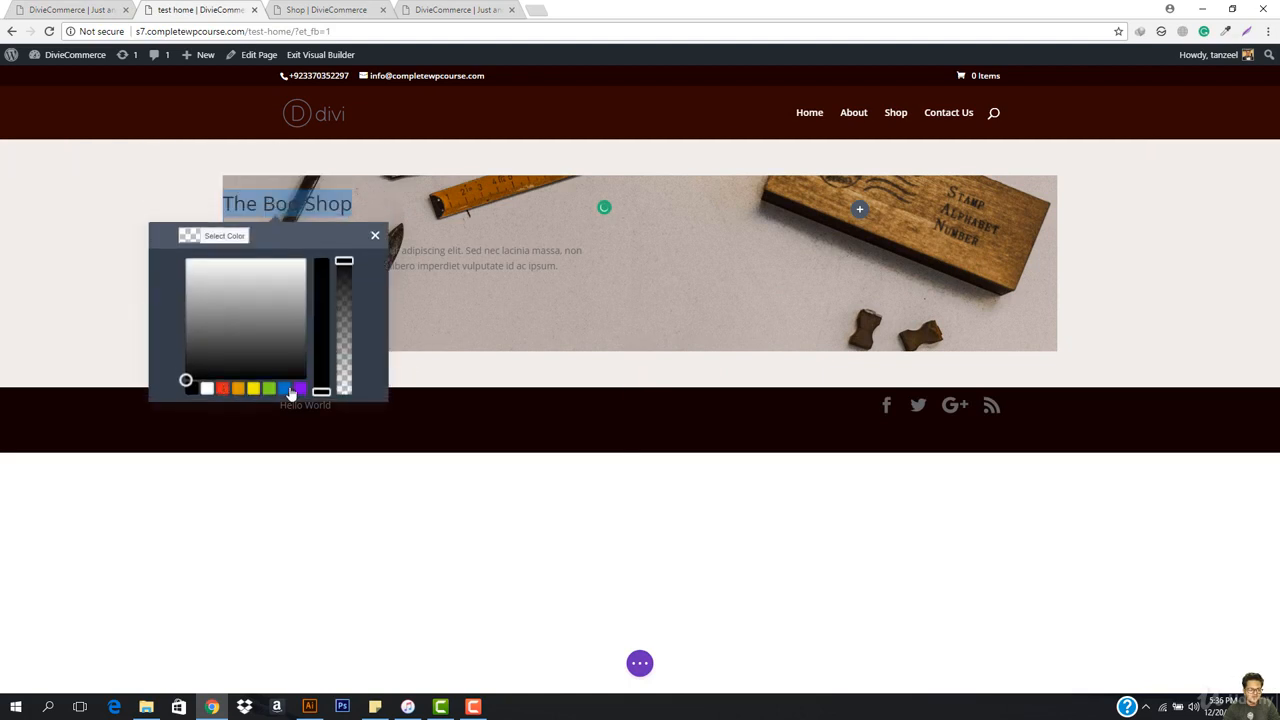
pyautogui.click(184, 356)
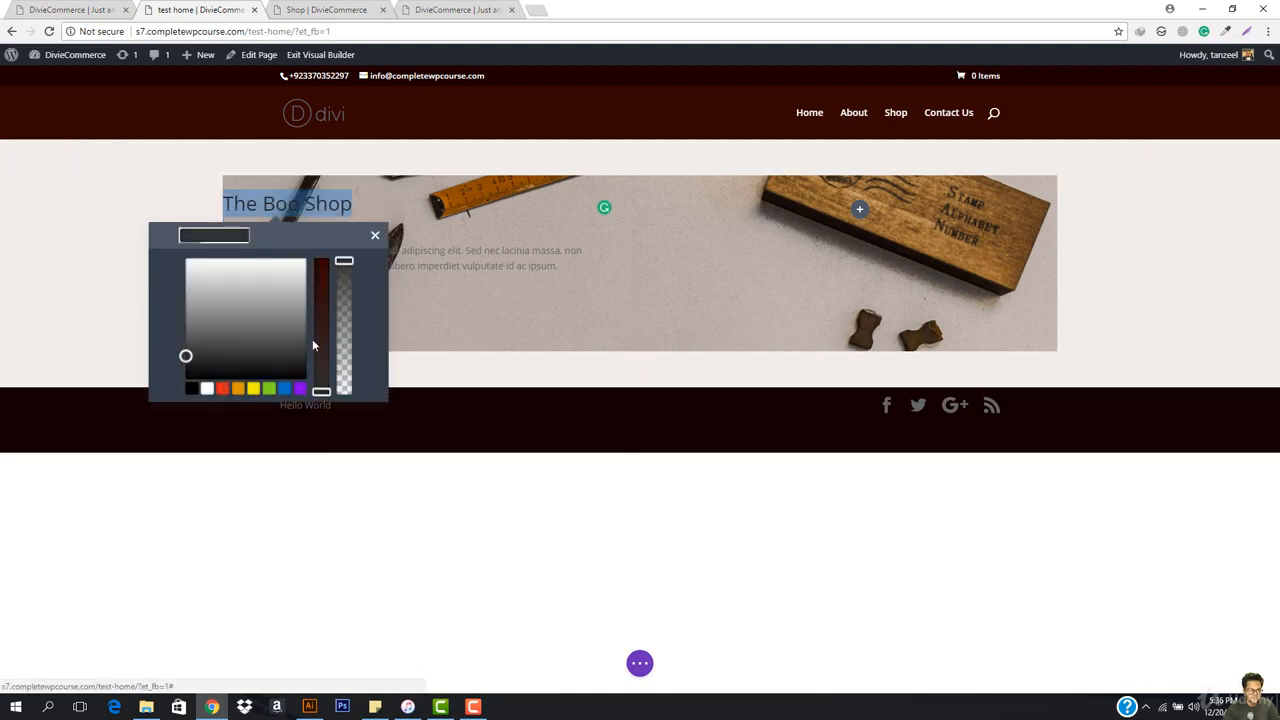
pyautogui.moveTo(316, 344); pyautogui.dragTo(322, 260)
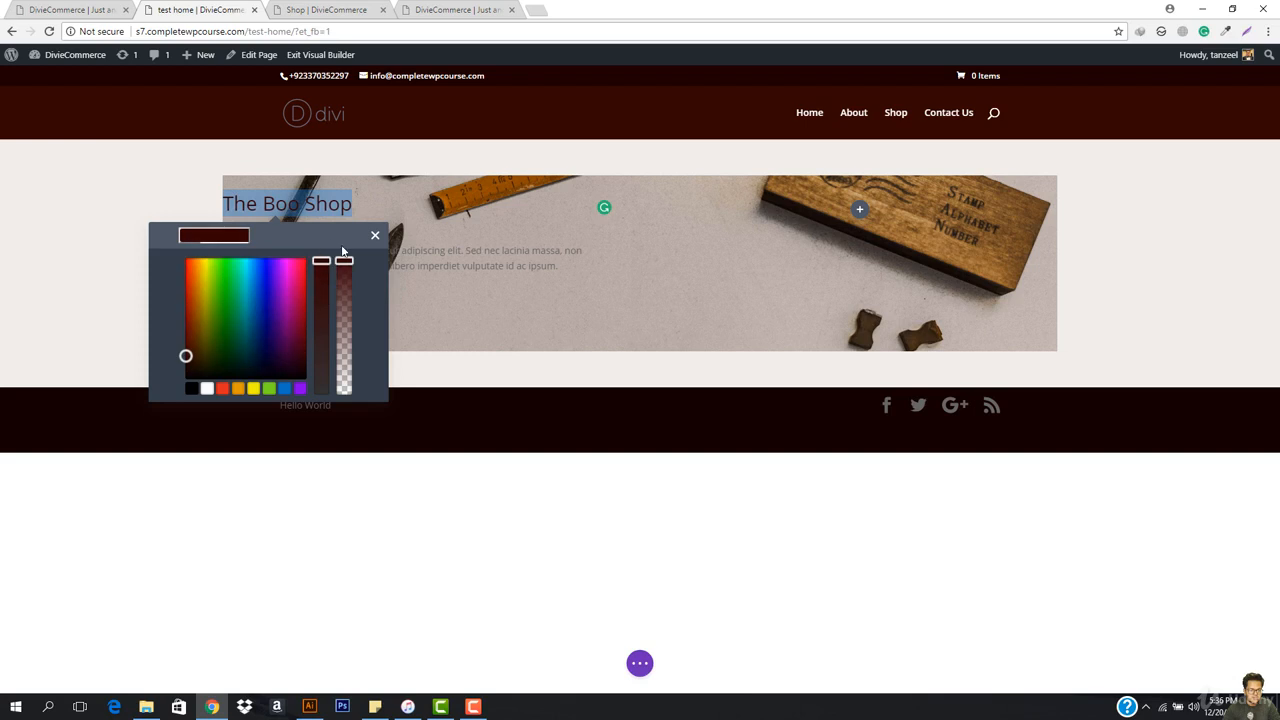
pyautogui.click(375, 237)
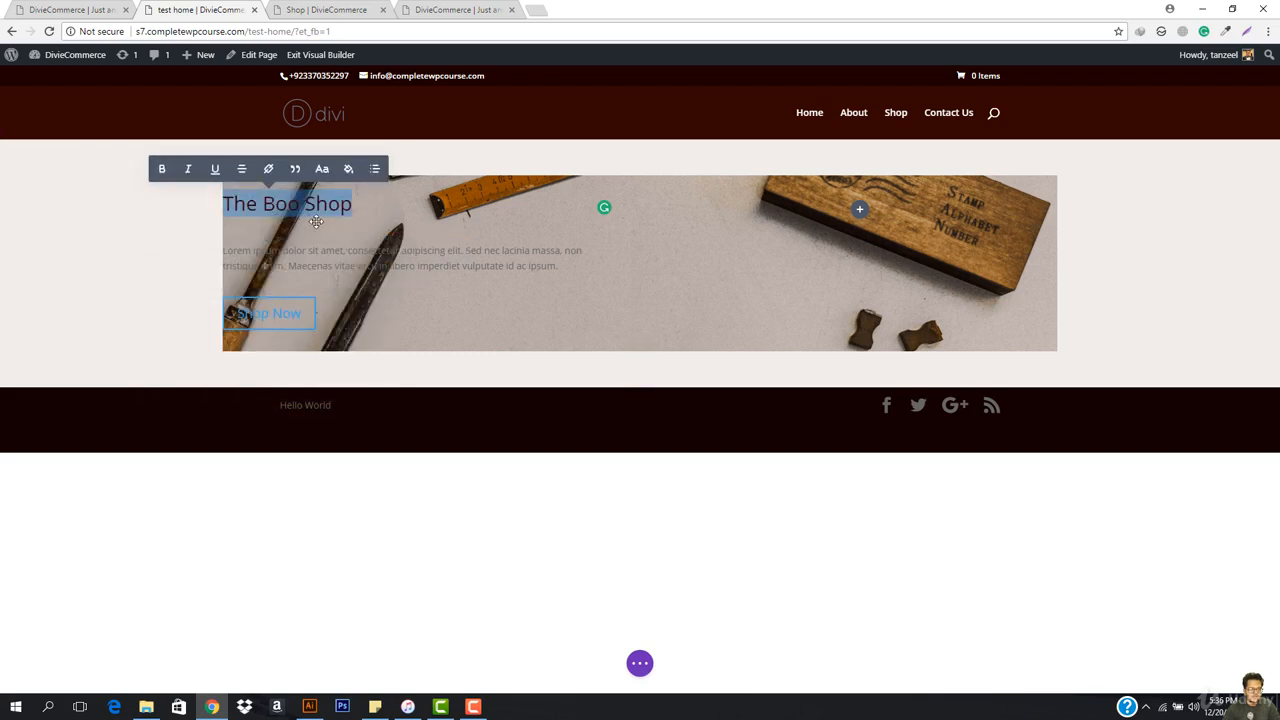
pyautogui.click(60, 211)
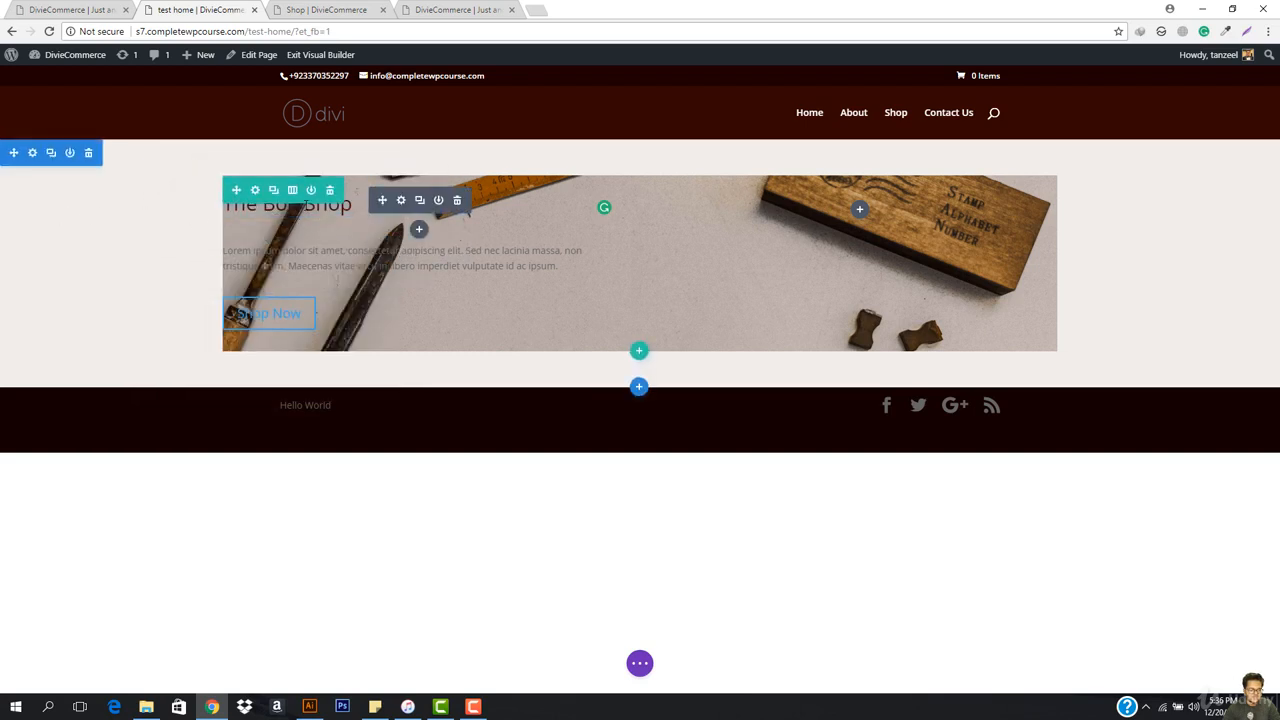
# Center the H1 heading text of the "The Boo Shop" Text module in its design settings.
pyautogui.click(401, 201)
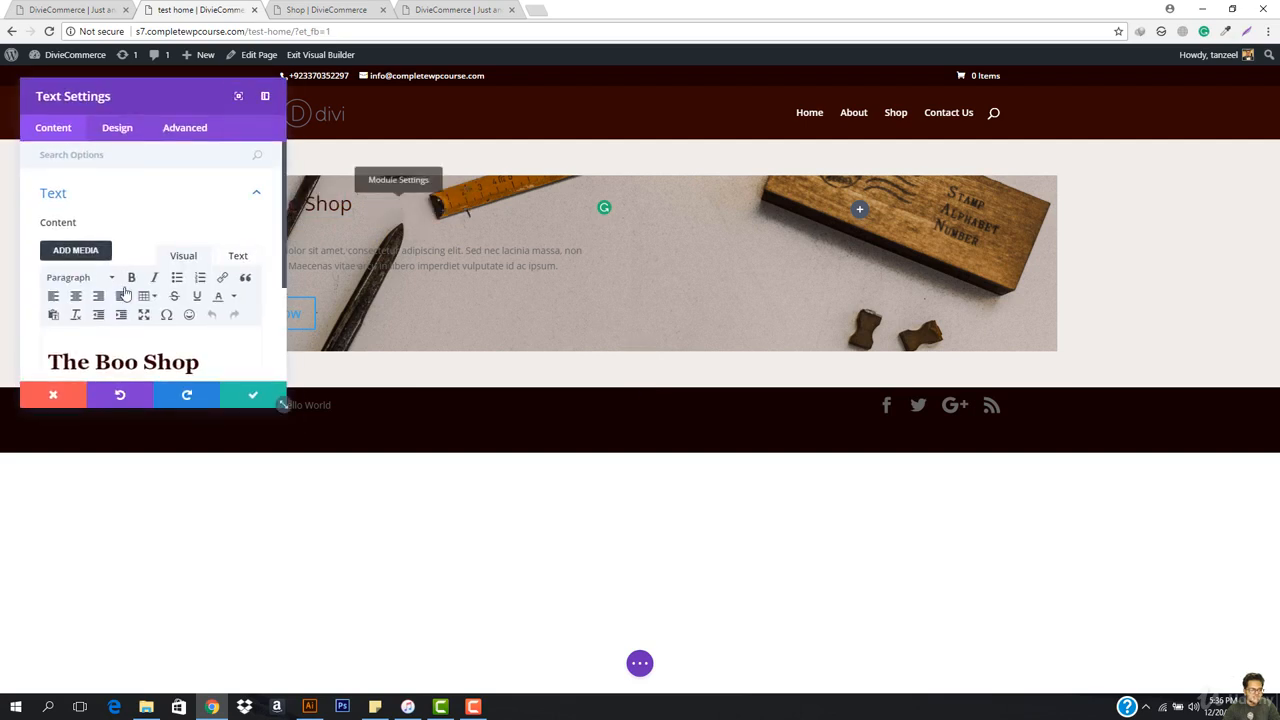
pyautogui.click(117, 132)
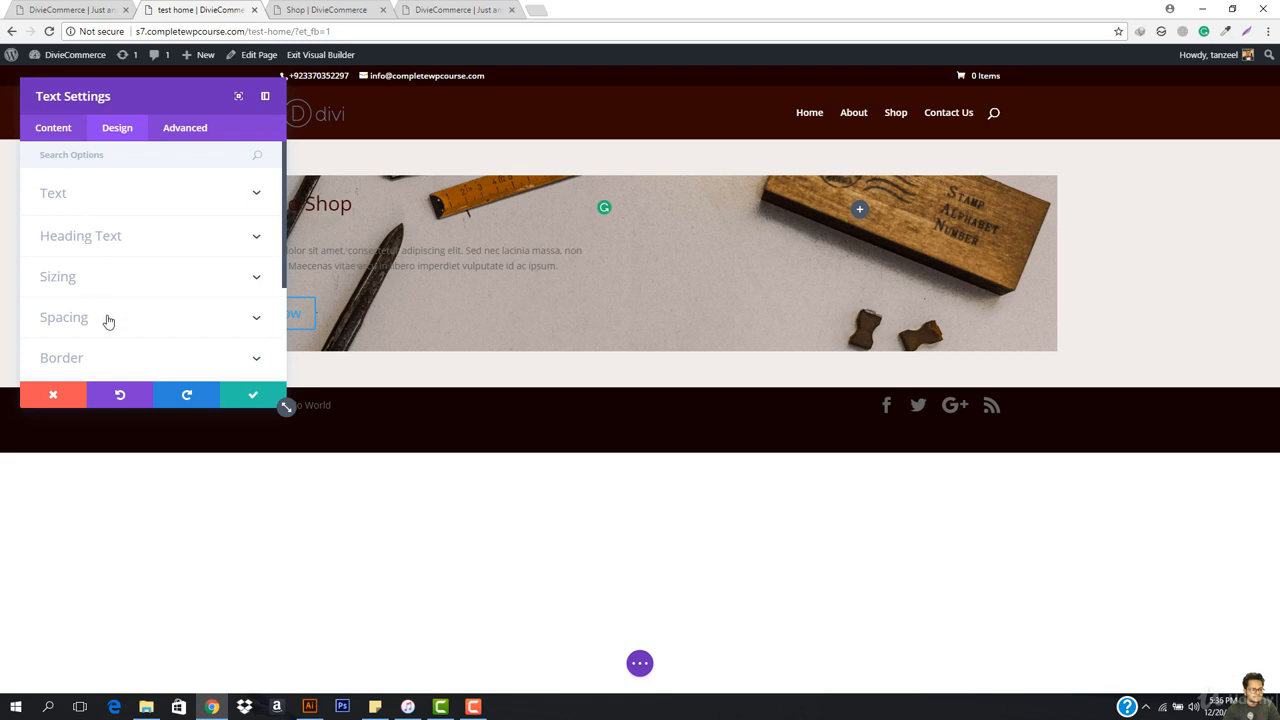
pyautogui.scroll(-3, 106, 320)
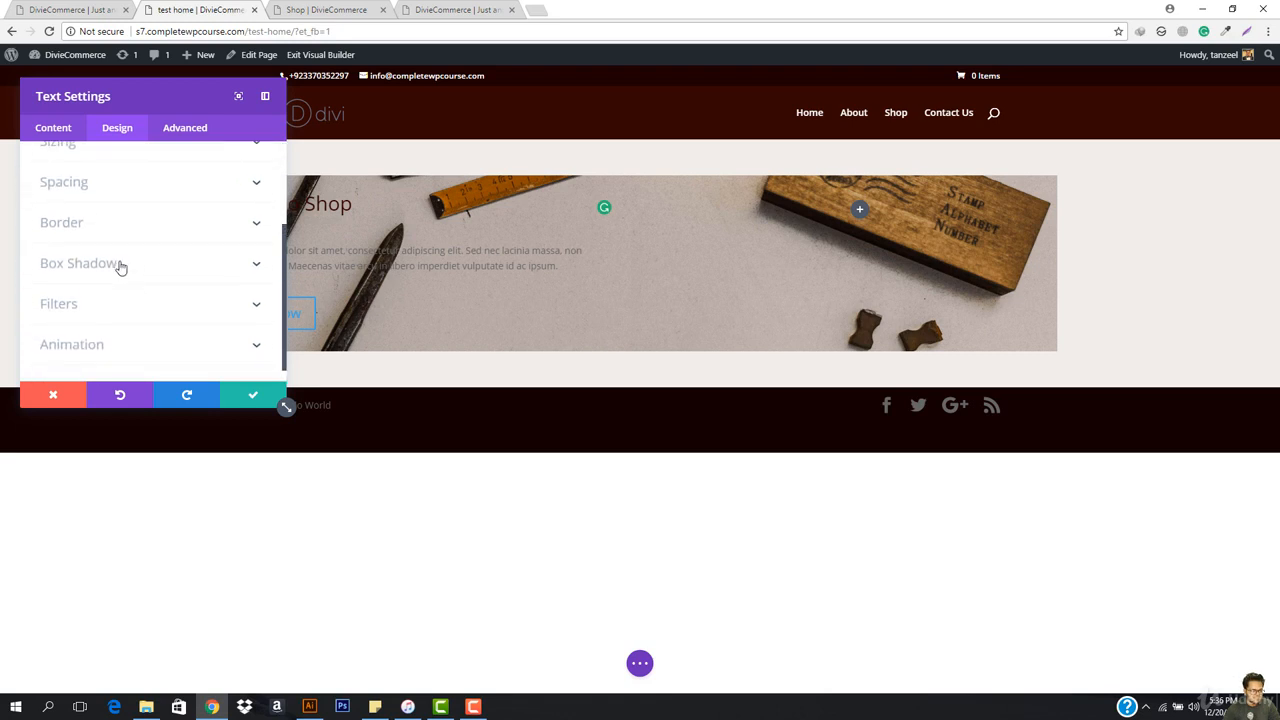
pyautogui.scroll(3, 120, 267)
pyautogui.click(92, 241)
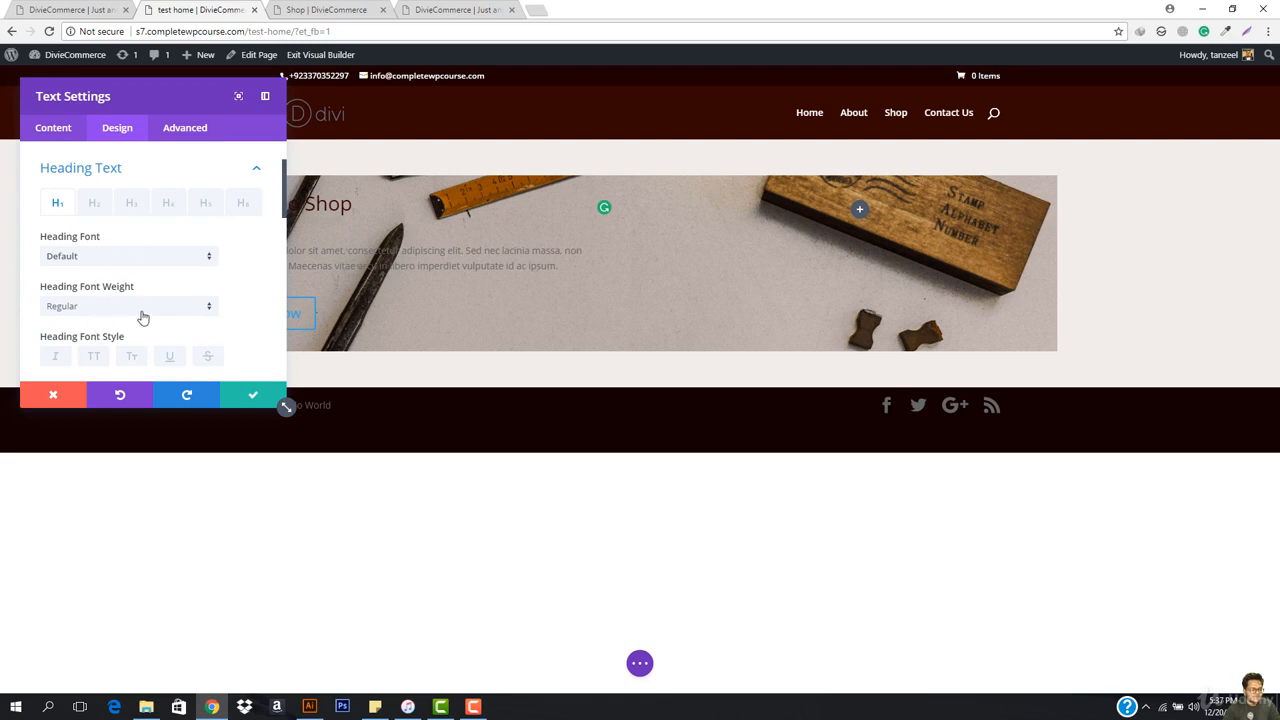
pyautogui.scroll(-3, 142, 317)
pyautogui.click(121, 275)
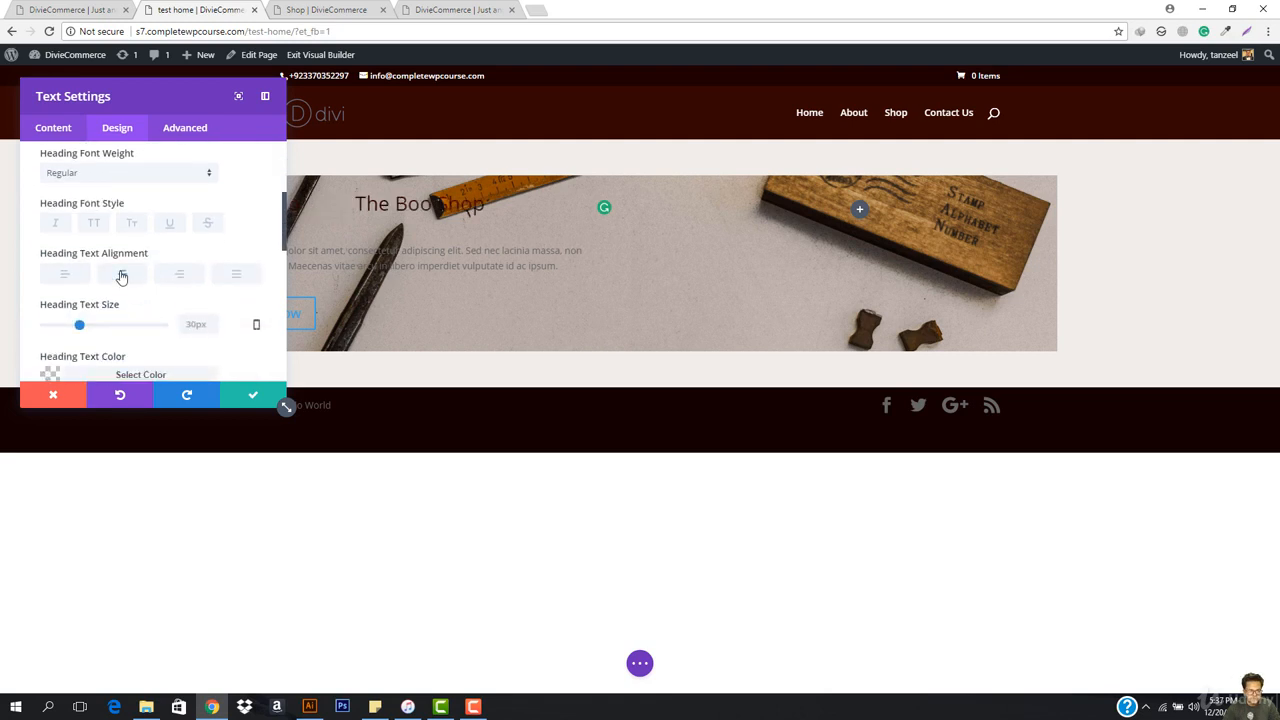
# Enlarge the H1 heading text size of "The Boo Shop" on the test home page.
pyautogui.moveTo(80, 330)
pyautogui.mouseDown()
pyautogui.moveTo(123, 330)
pyautogui.moveTo(95, 330)
pyautogui.mouseUp()
pyautogui.scroll(-3, 115, 327)
pyautogui.scroll(-5, 115, 327)
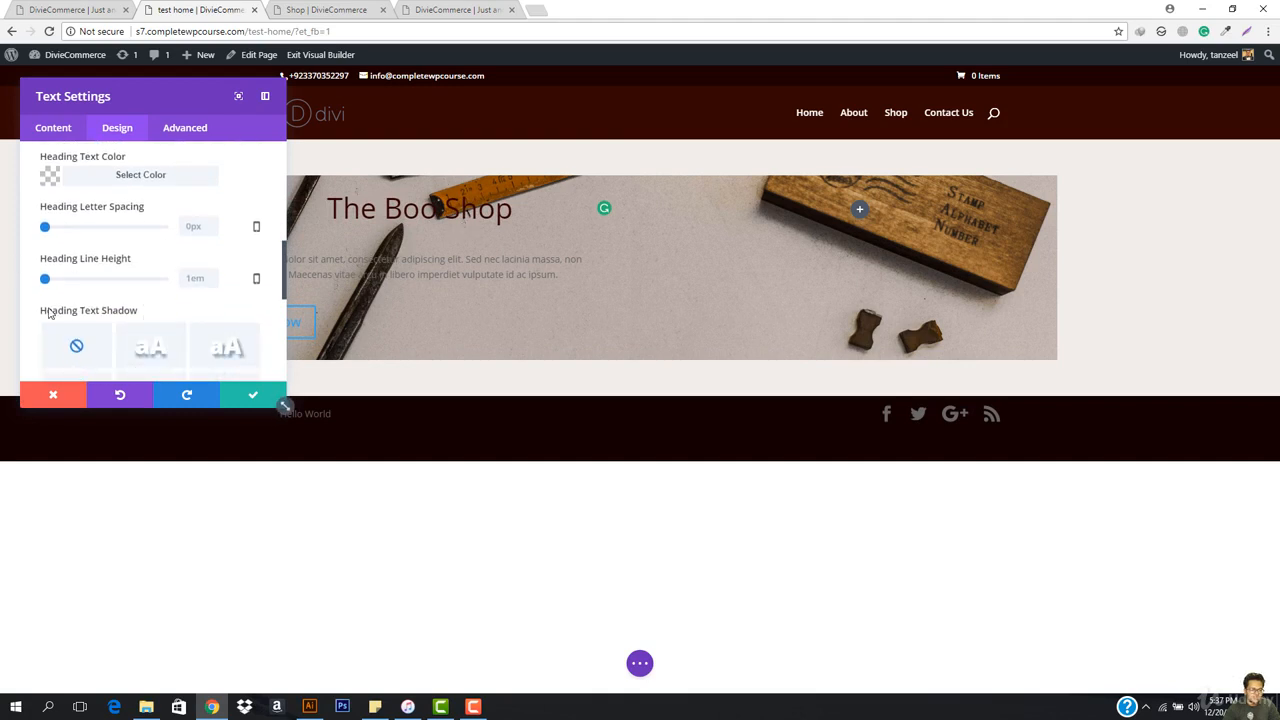
# Try custom top margins of 25, 50 and 60px on the "The Boo Shop" heading module.
pyautogui.scroll(-6, 113, 303)
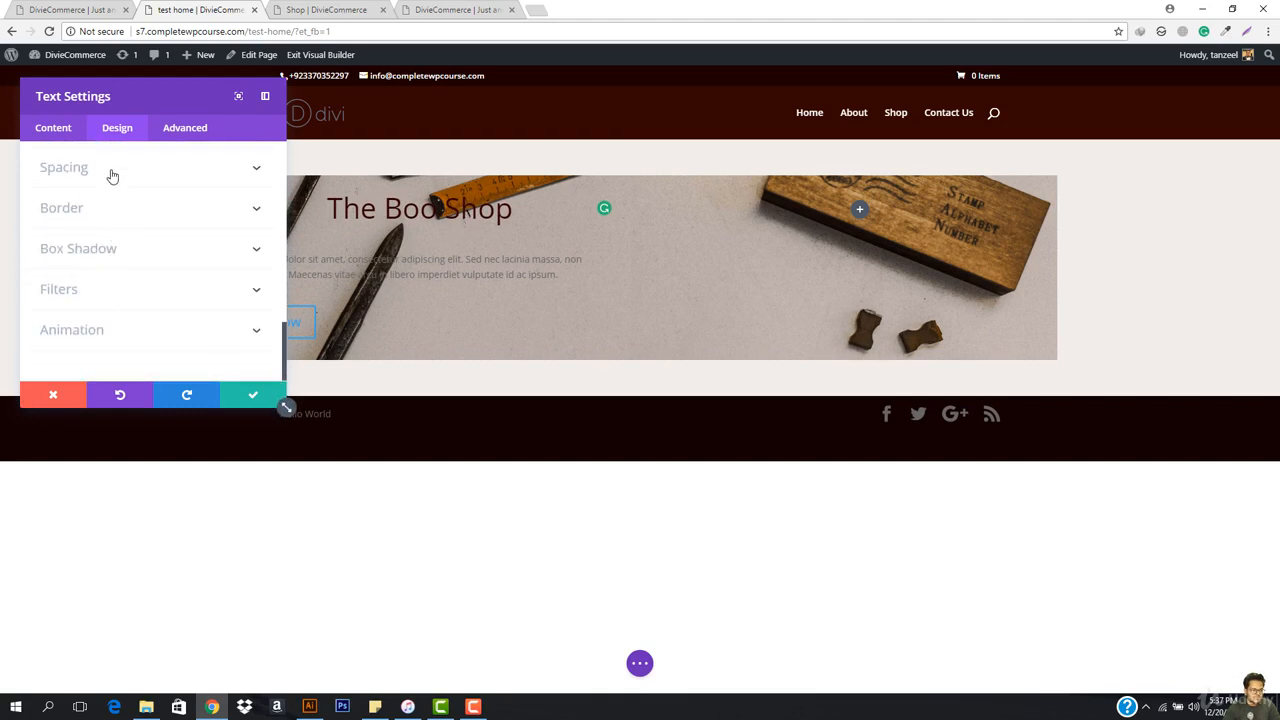
pyautogui.click(112, 173)
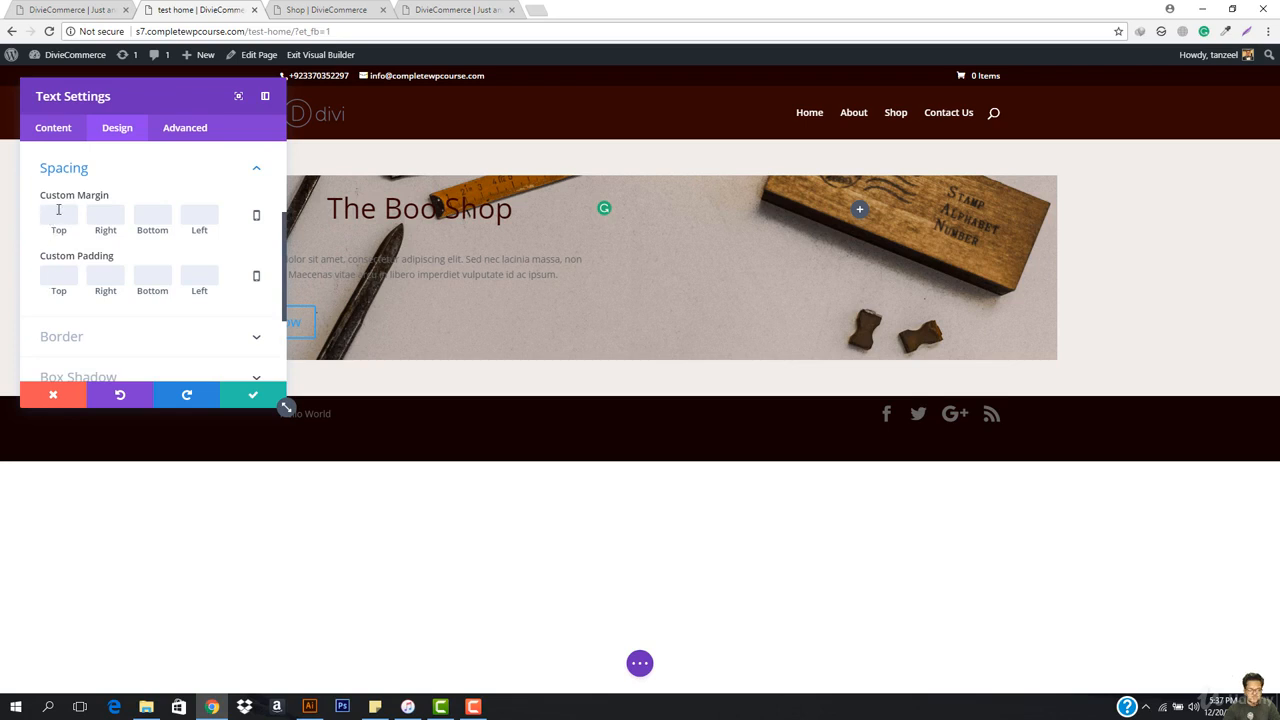
pyautogui.write('25')
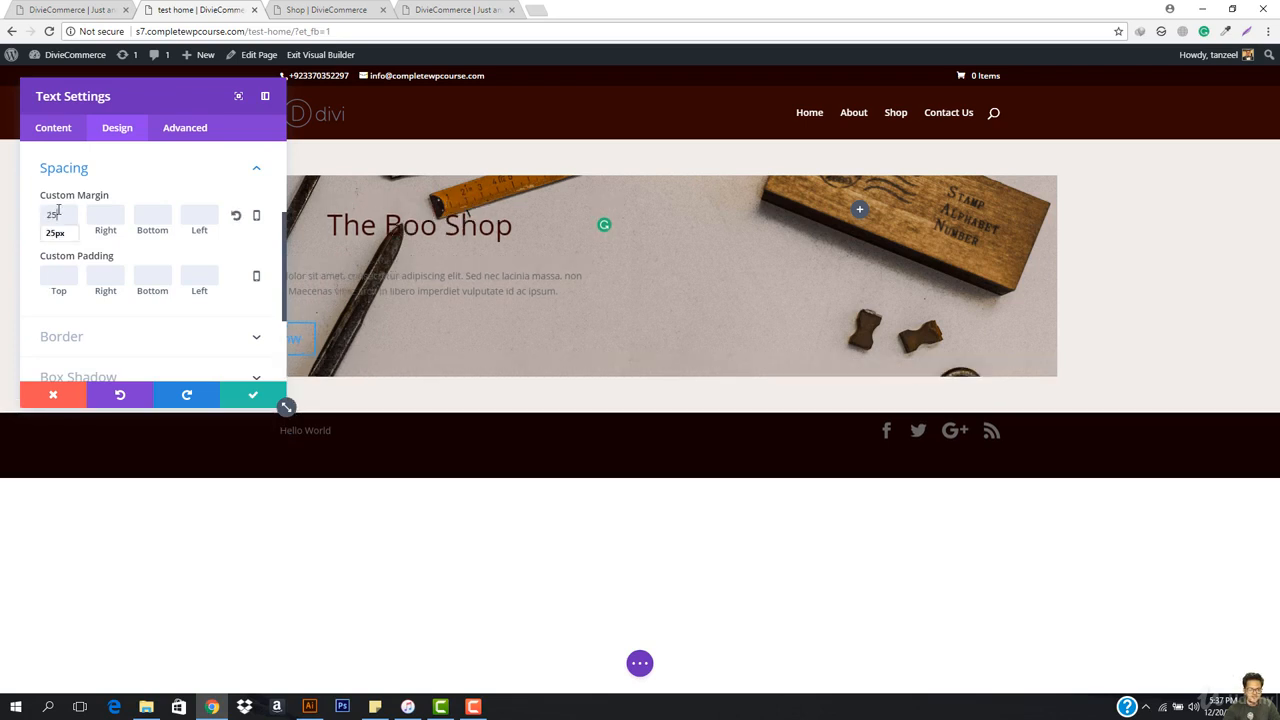
pyautogui.press('BackSpace')
pyautogui.press('BackSpace')
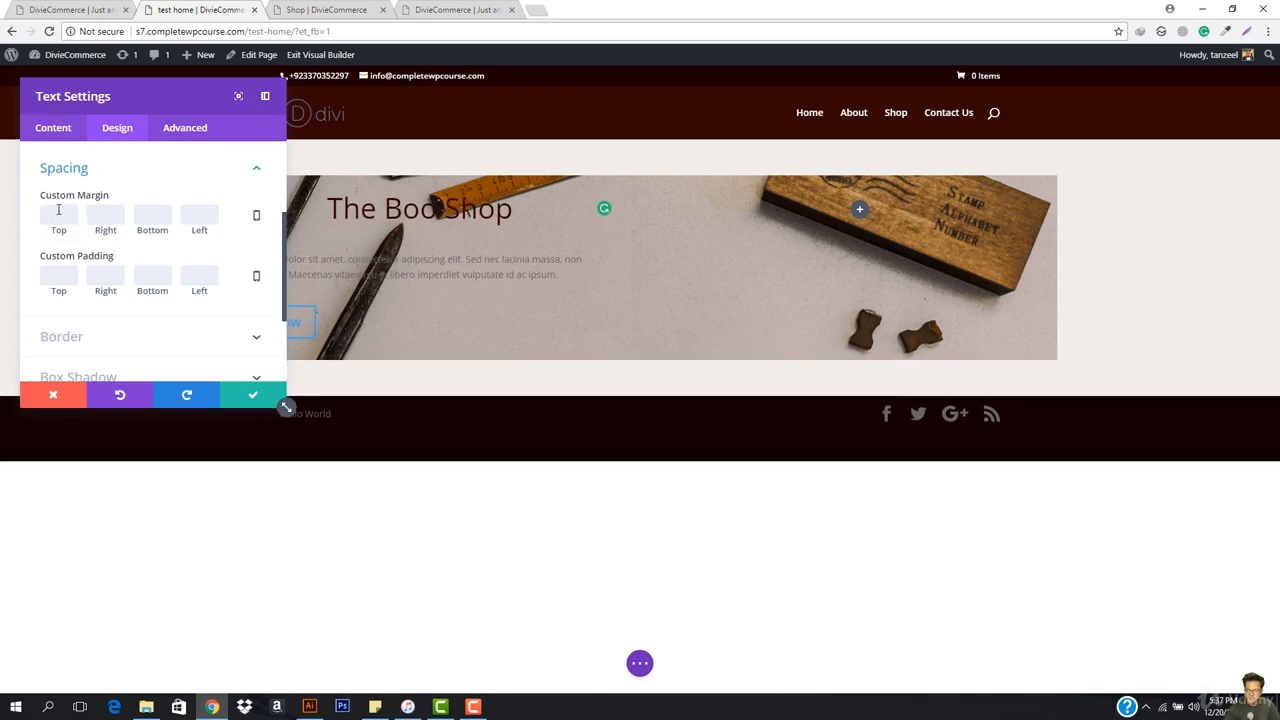
pyautogui.write('50')
pyautogui.press('BackSpace')
pyautogui.press('BackSpace')
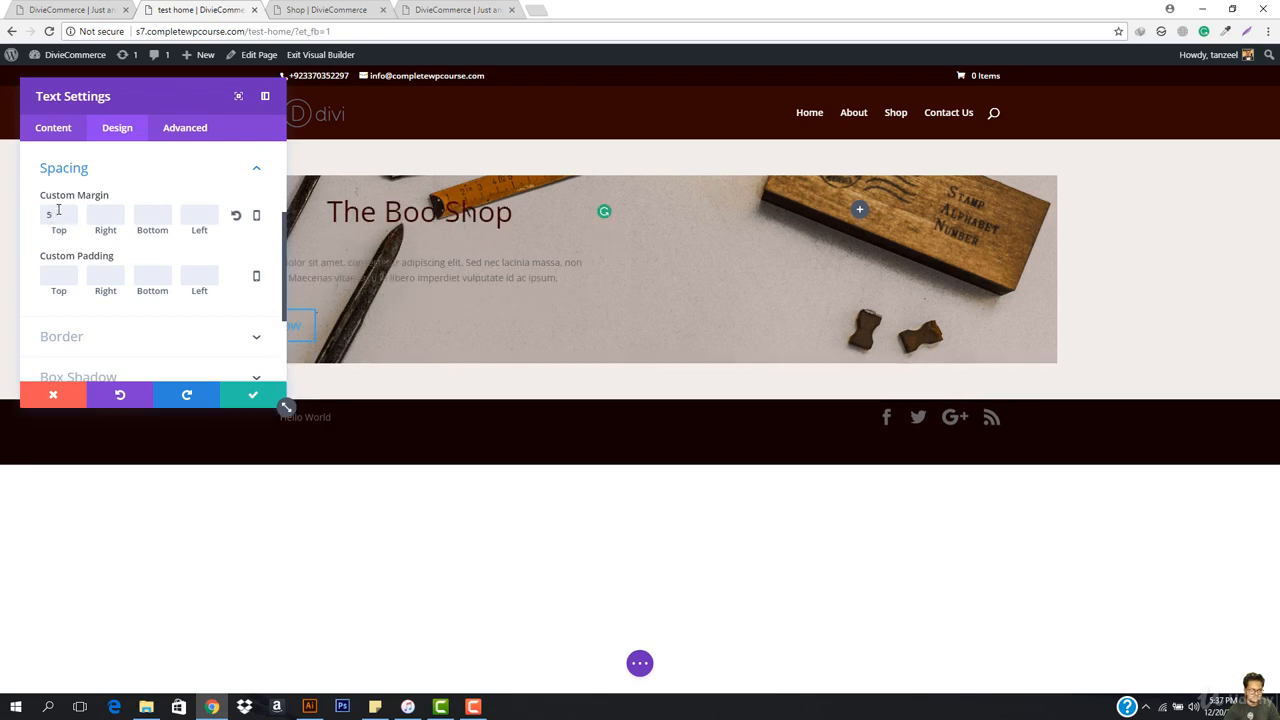
pyautogui.write('60')
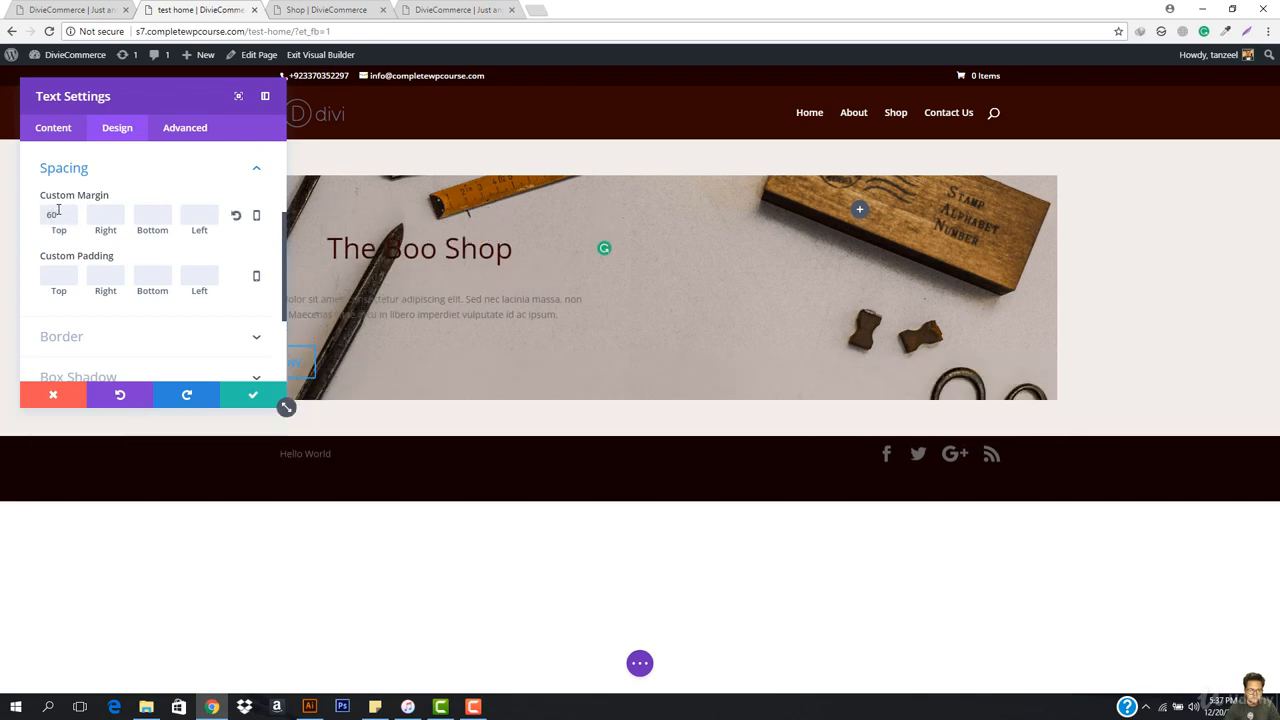
# Compare the heading's vertical position with the homepage's hero and try top margins of 100 and 150px.
pyautogui.click(77, 10)
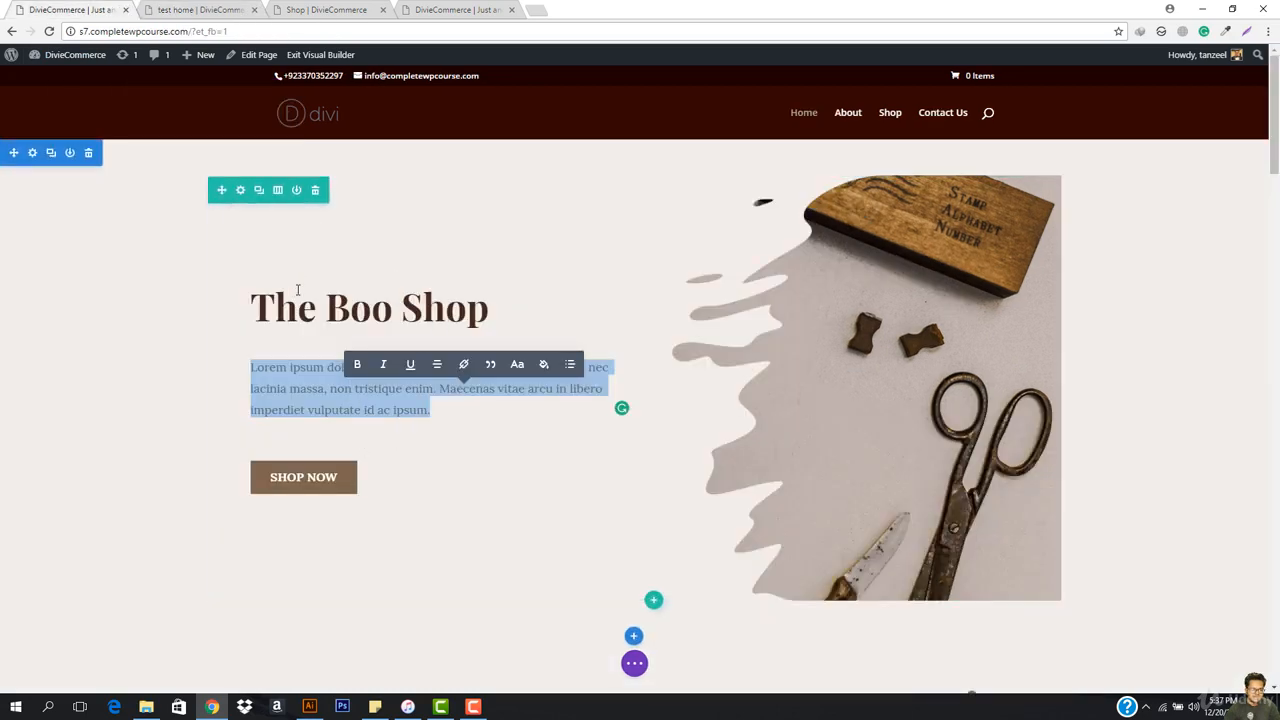
pyautogui.click(180, 9)
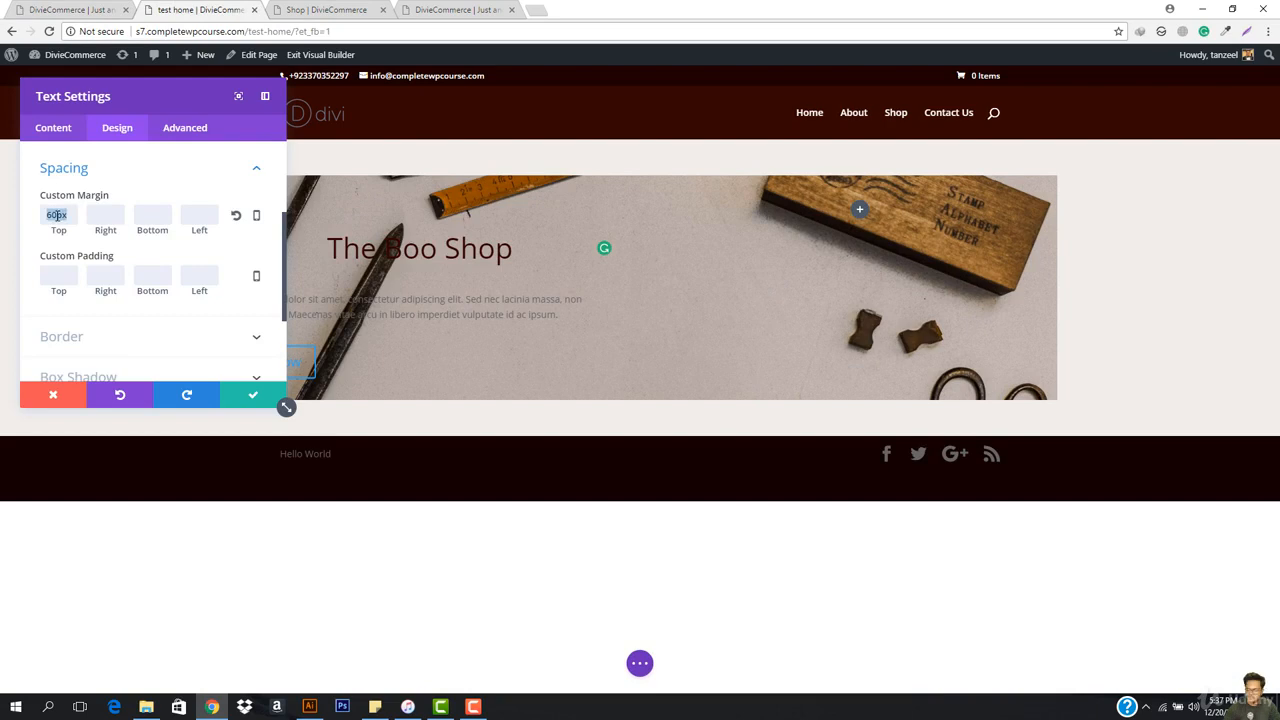
pyautogui.write('100')
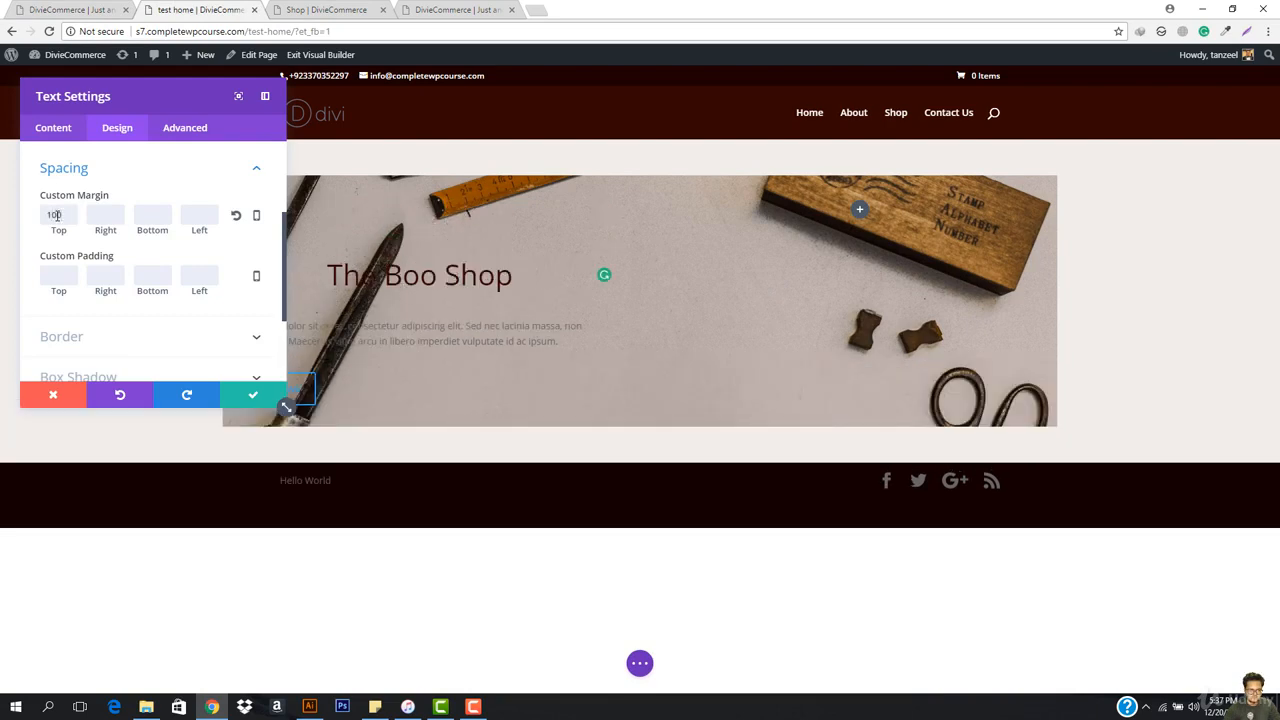
pyautogui.press('BackSpace')
pyautogui.press('BackSpace')
pyautogui.press('BackSpace')
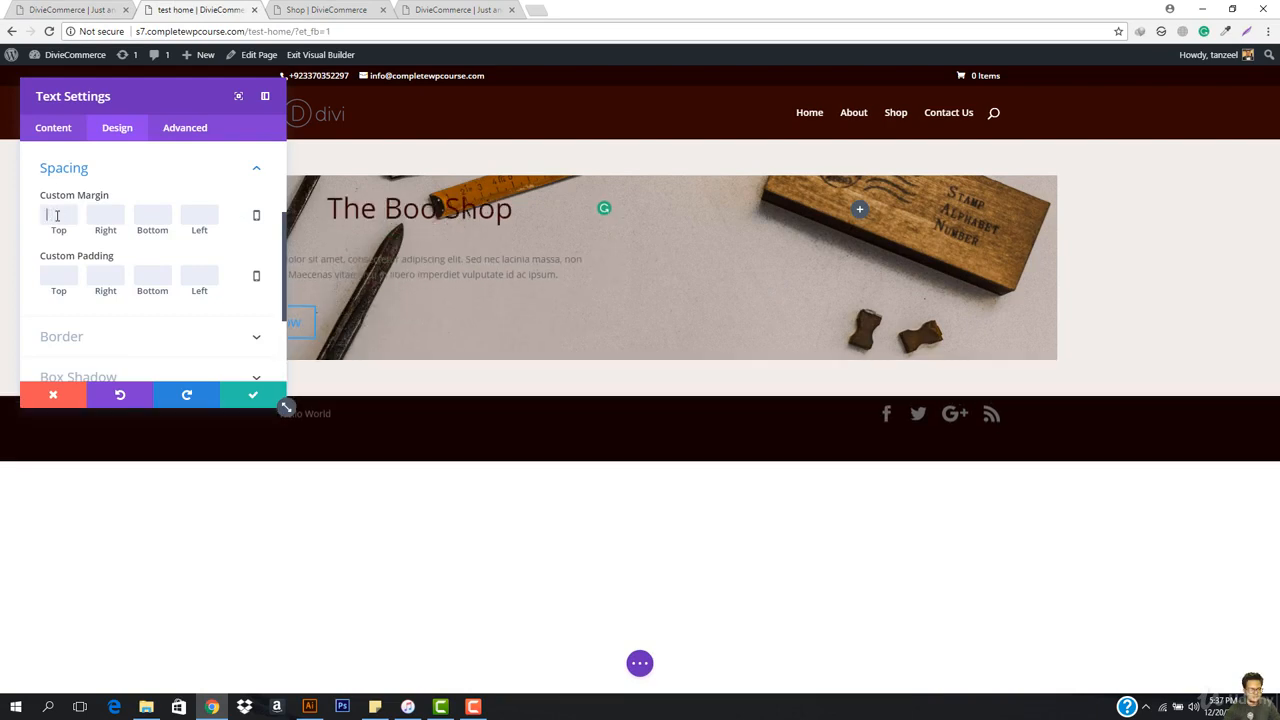
pyautogui.write('150')
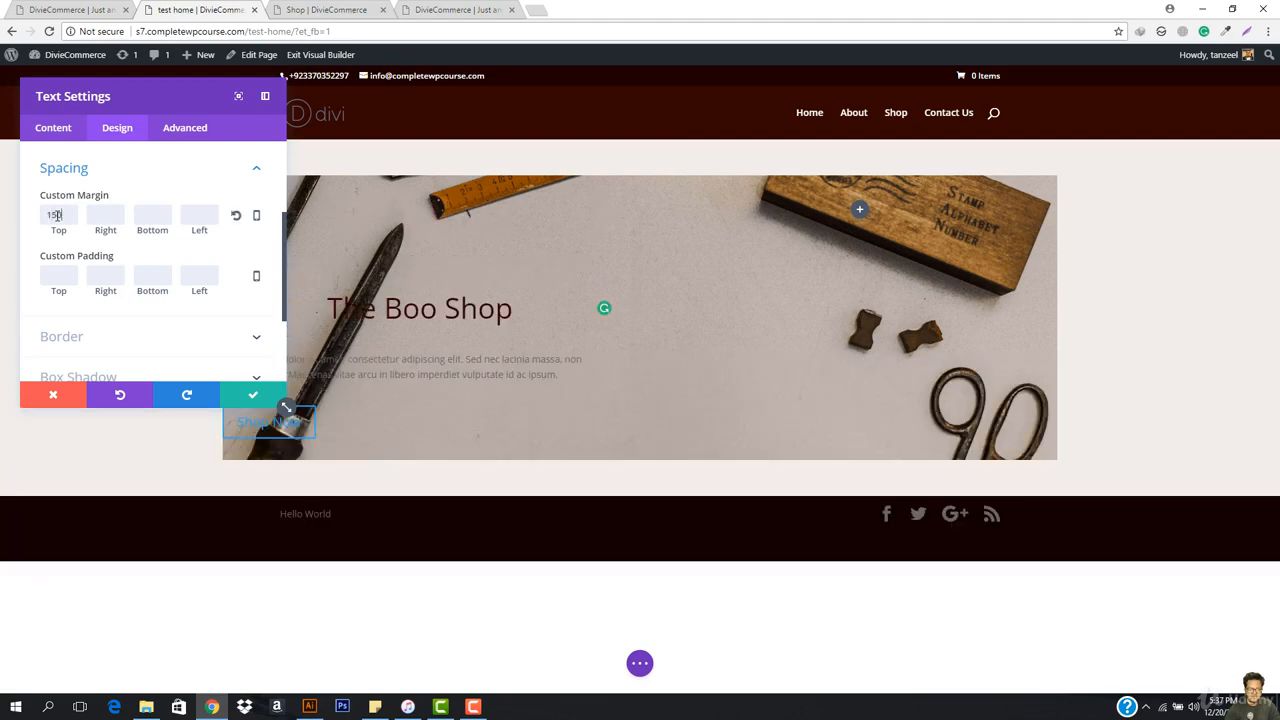
# Recheck the homepage's heading position, set the test home heading's top margin to 120px, and save the module.
pyautogui.click(60, 9)
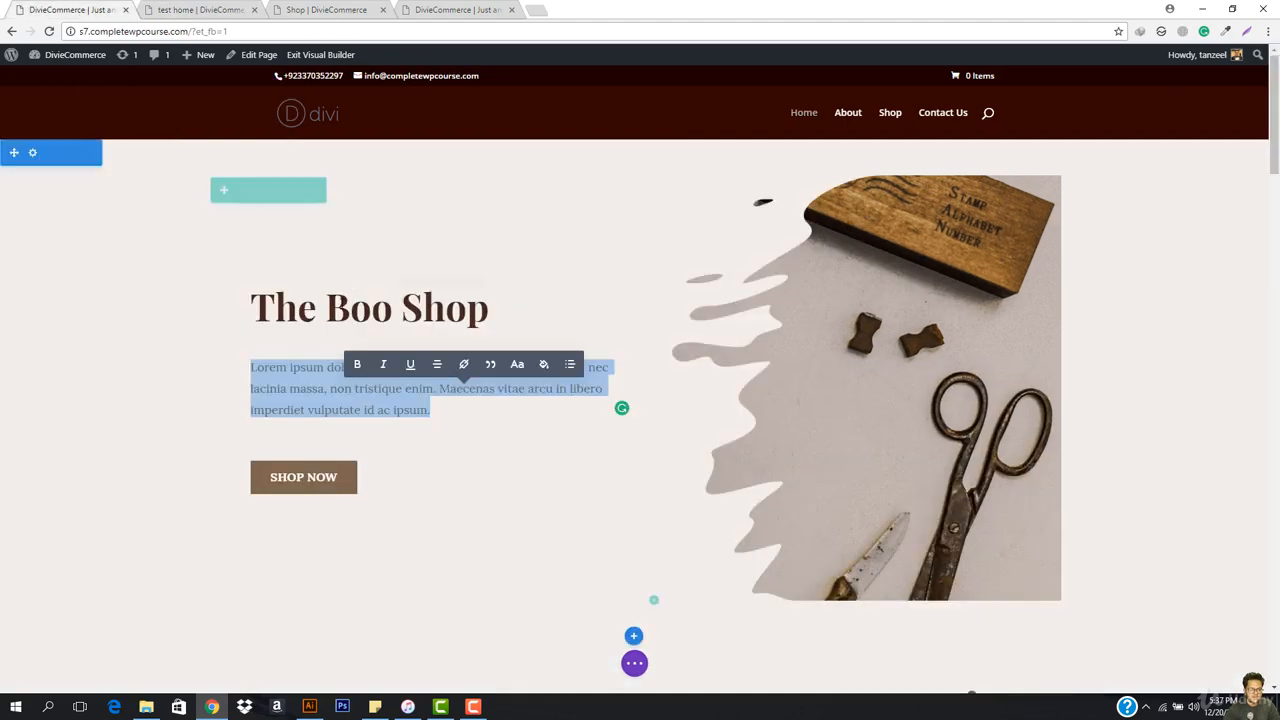
pyautogui.click(205, 9)
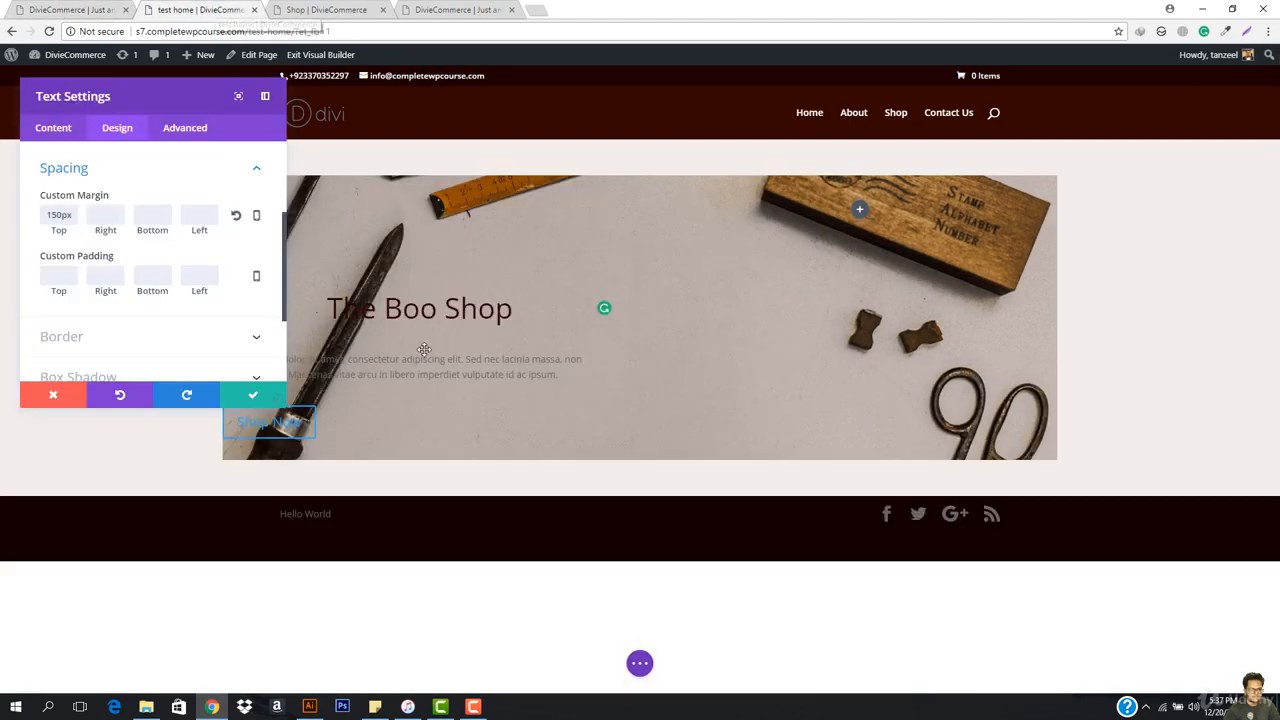
pyautogui.click(56, 215)
pyautogui.press('BackSpace')
pyautogui.write('3')
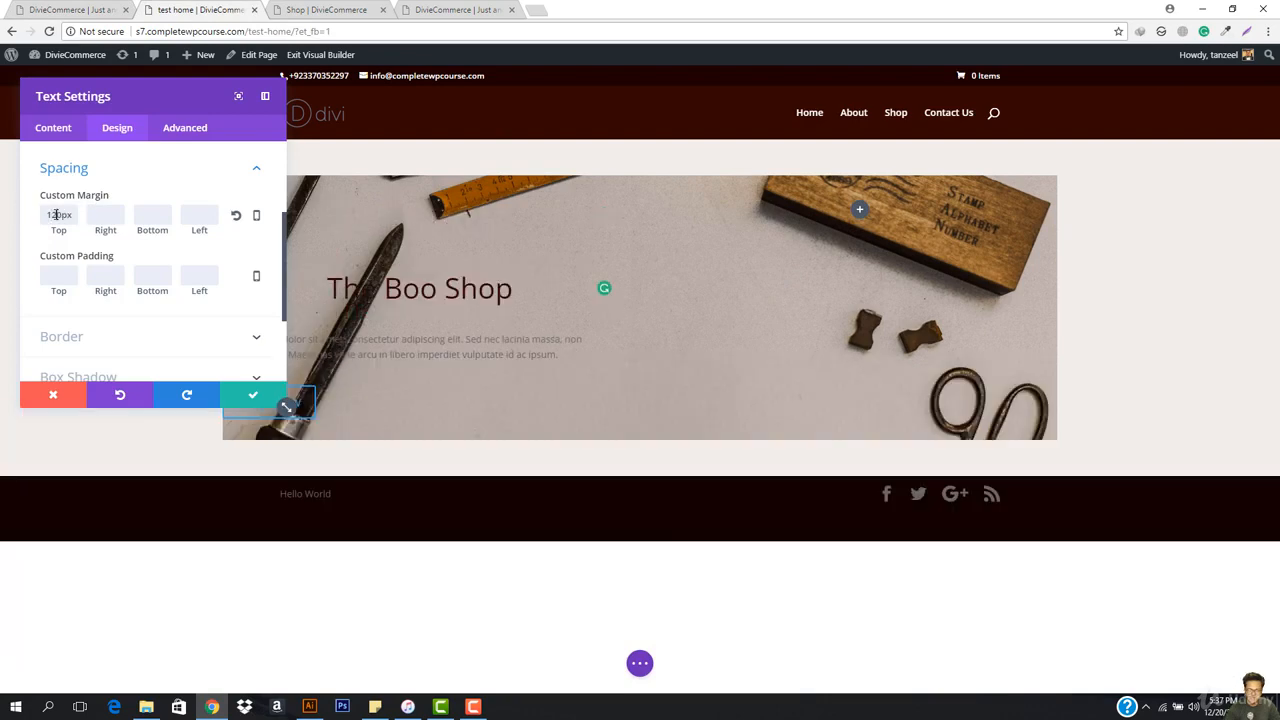
pyautogui.write('0')
pyautogui.click(247, 399)
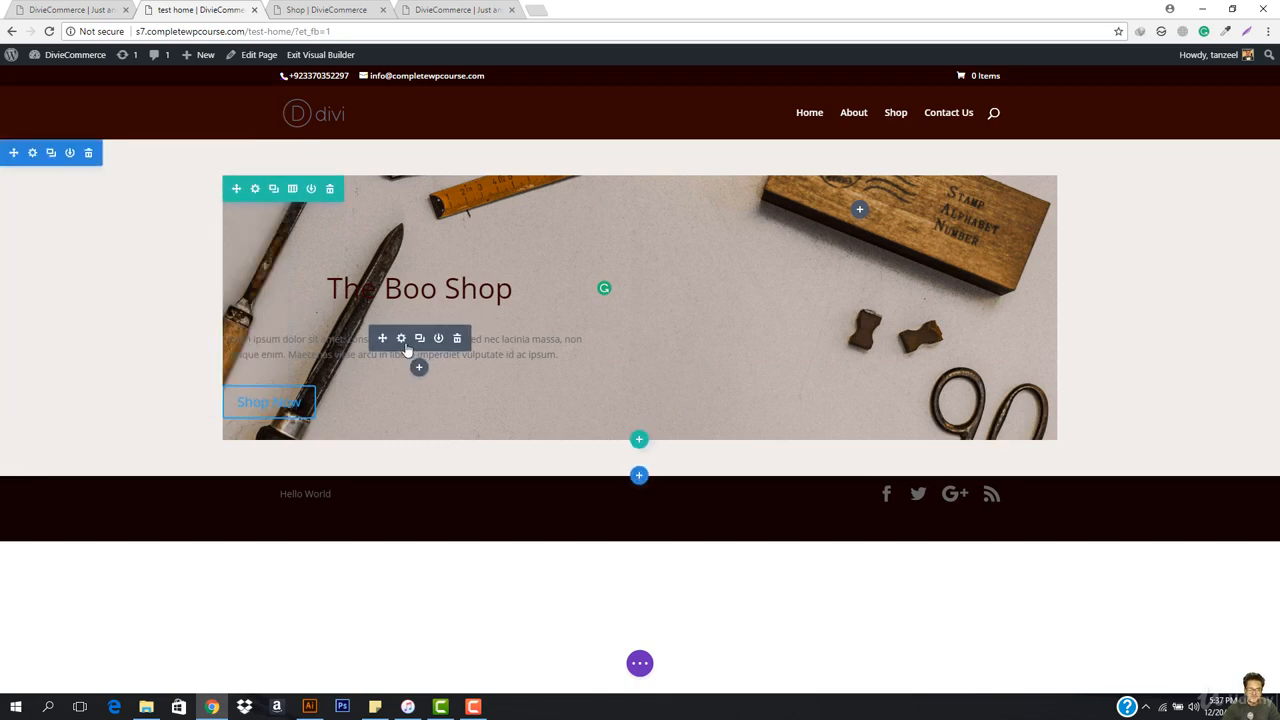
# Open the design settings of the test home's lorem ipsum paragraph and compare it with the homepage's paragraph.
pyautogui.click(401, 343)
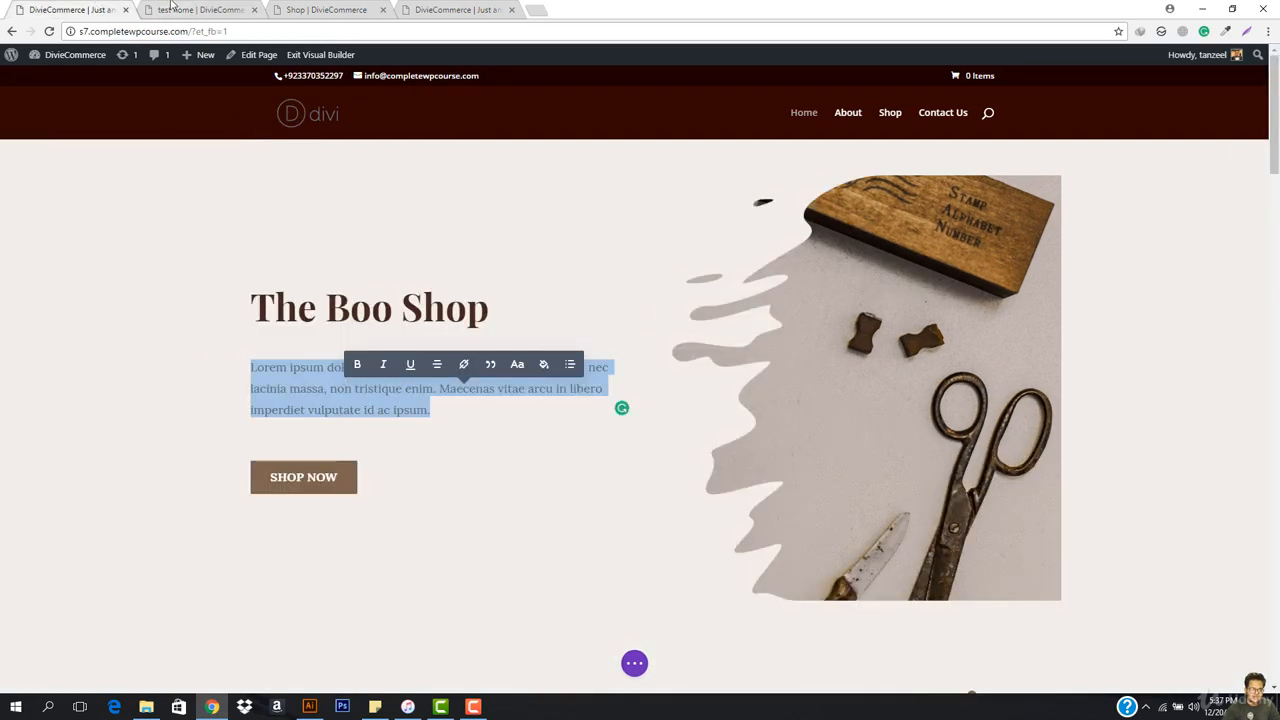
pyautogui.click(172, 8)
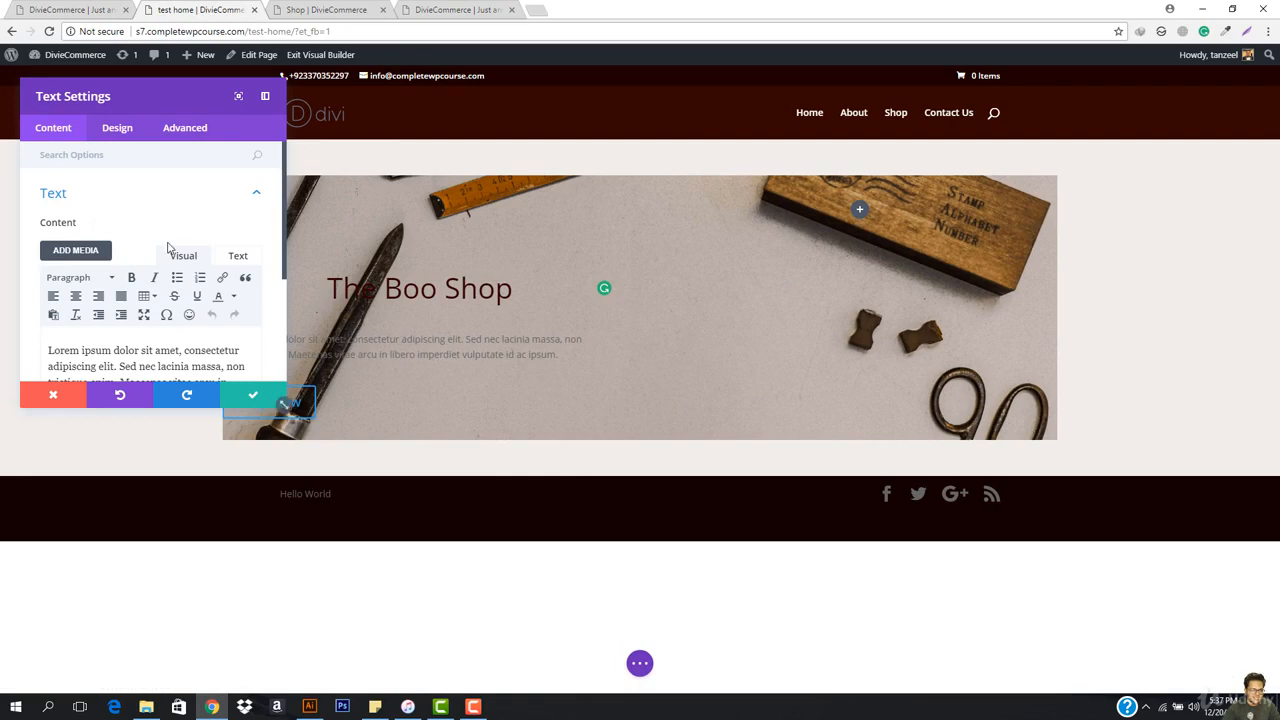
pyautogui.click(118, 133)
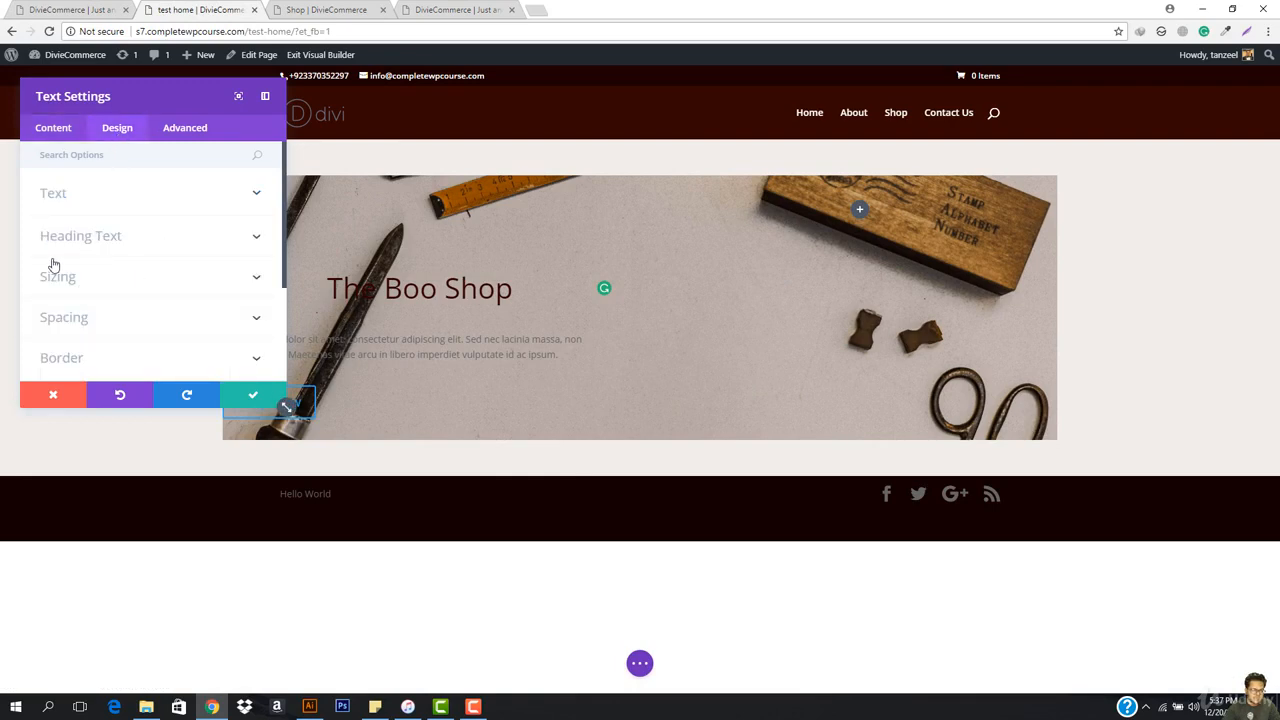
pyautogui.click(100, 10)
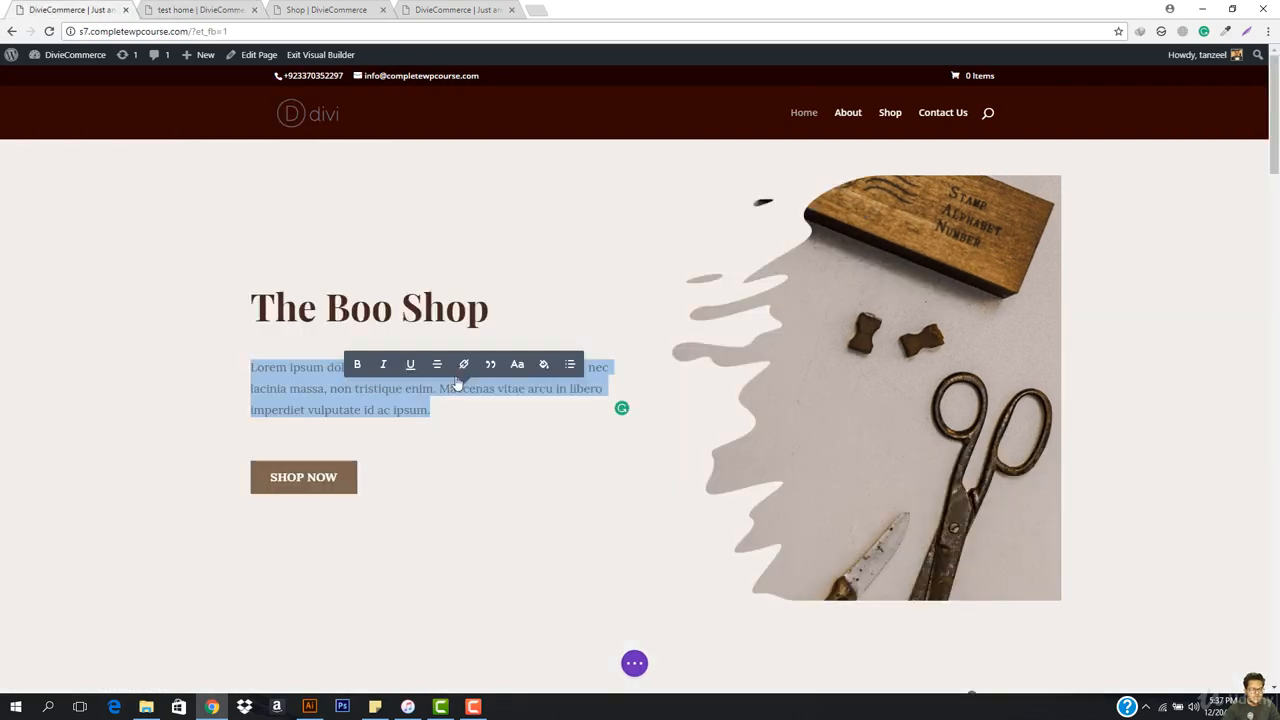
pyautogui.click(180, 10)
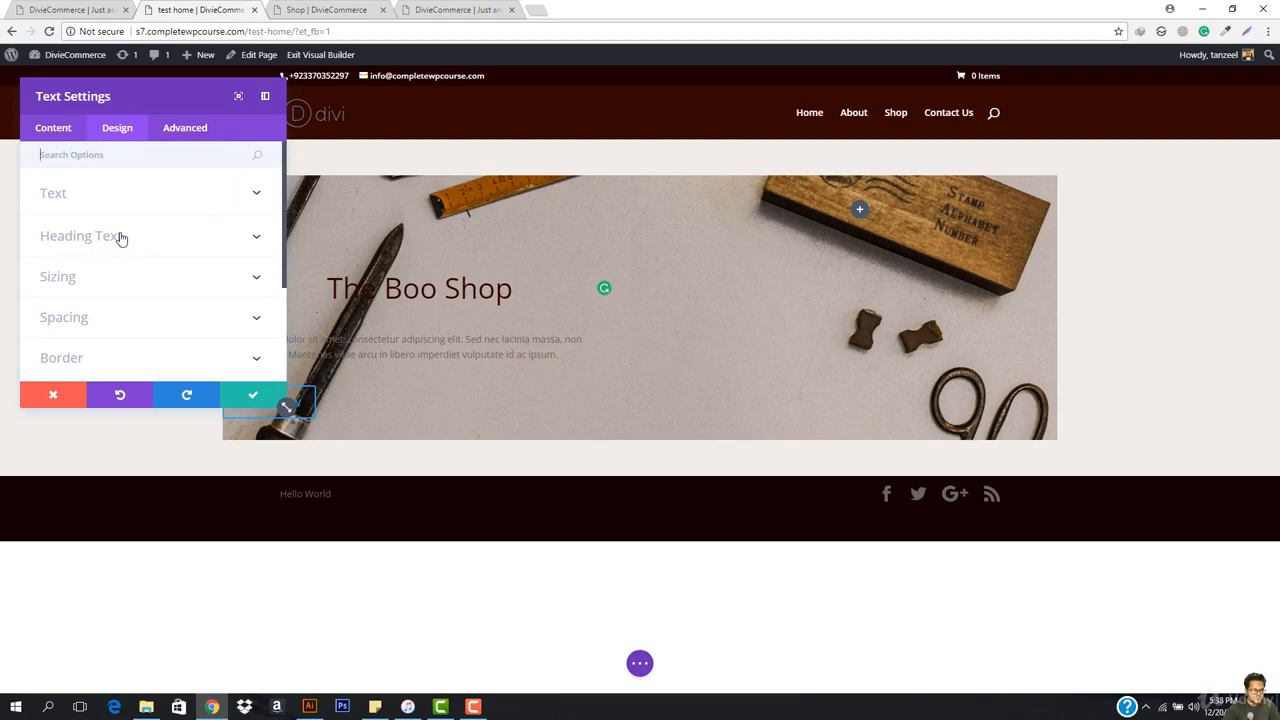
# Set the lorem ipsum paragraph's text orientation to justified after trying it centered.
pyautogui.click(84, 207)
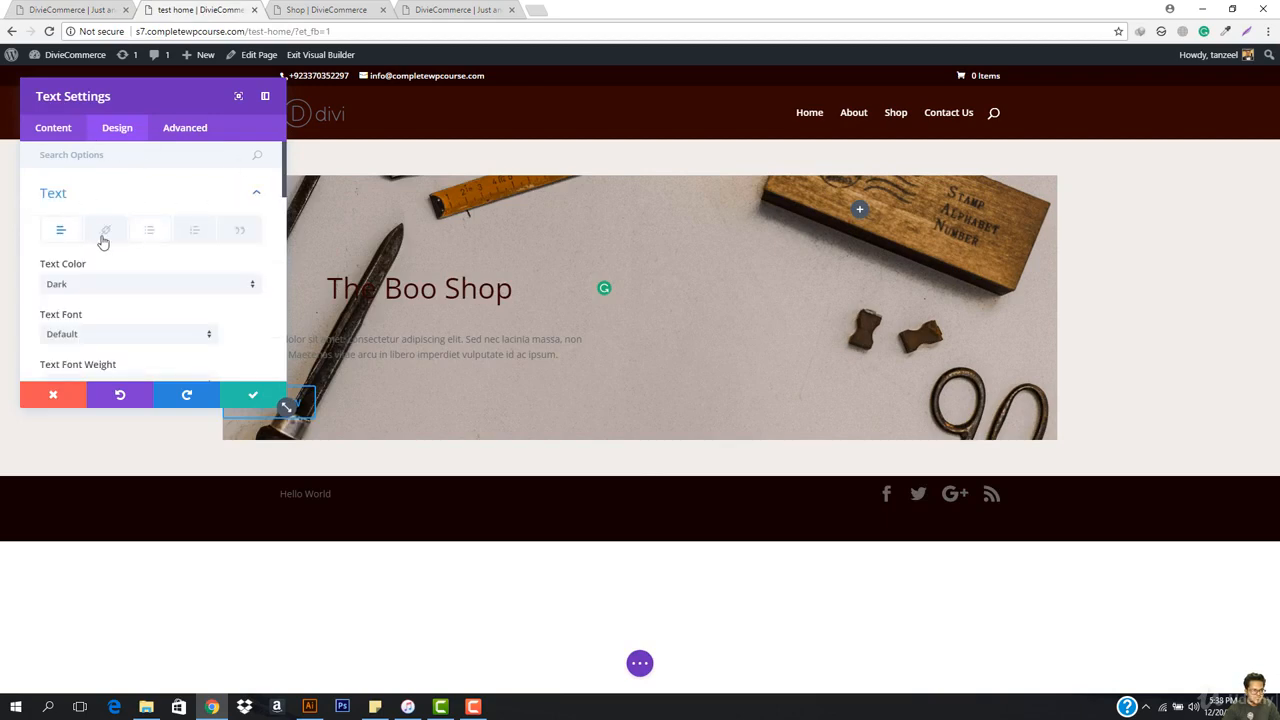
pyautogui.scroll(-5, 133, 303)
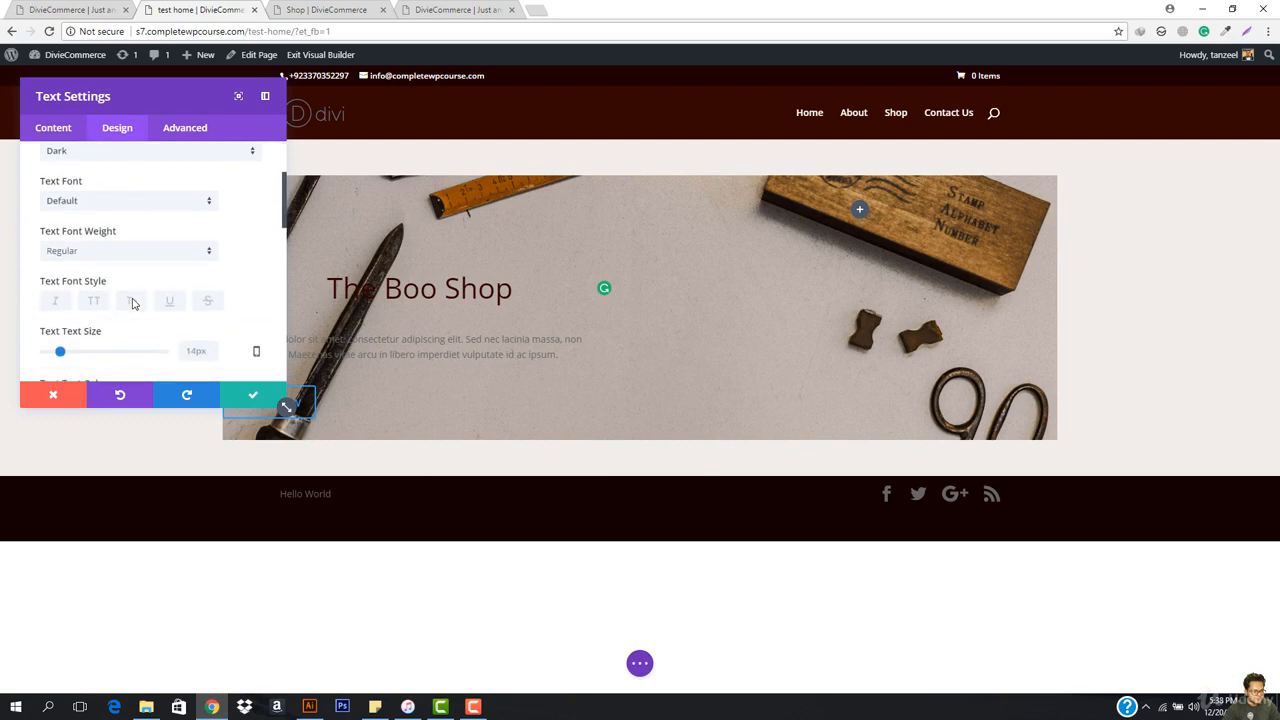
pyautogui.scroll(-3, 157, 300)
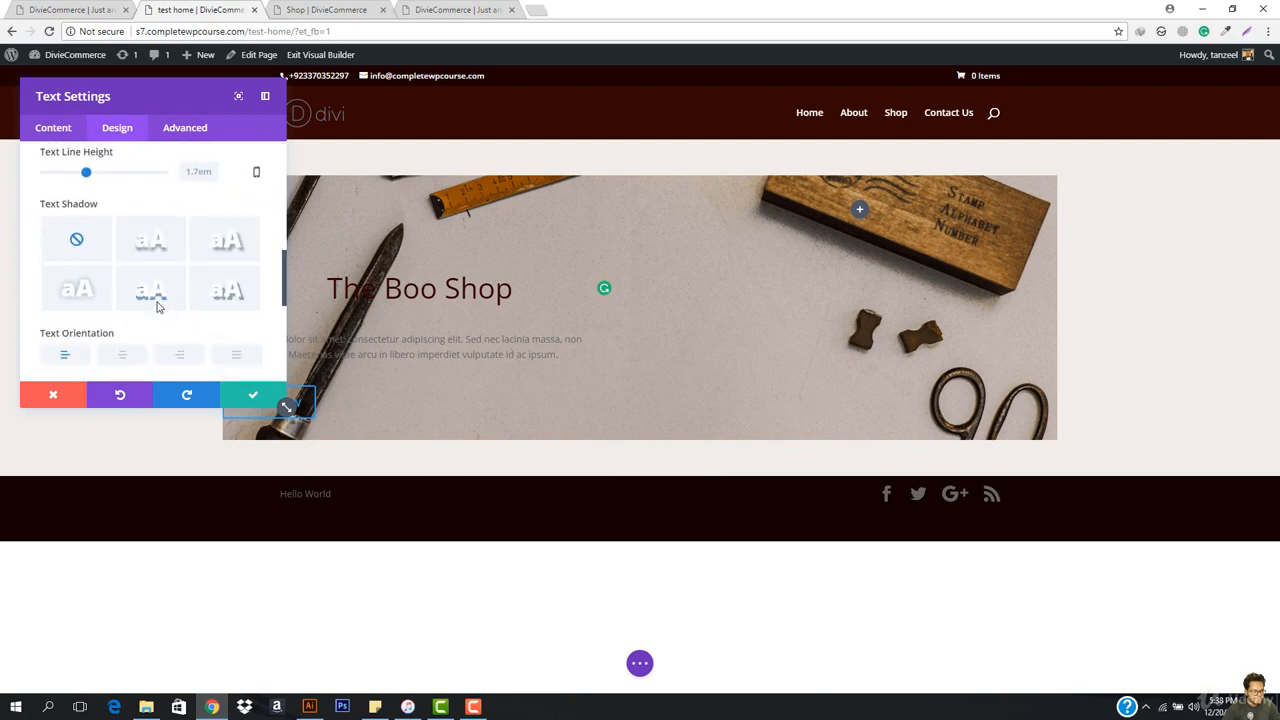
pyautogui.click(235, 290)
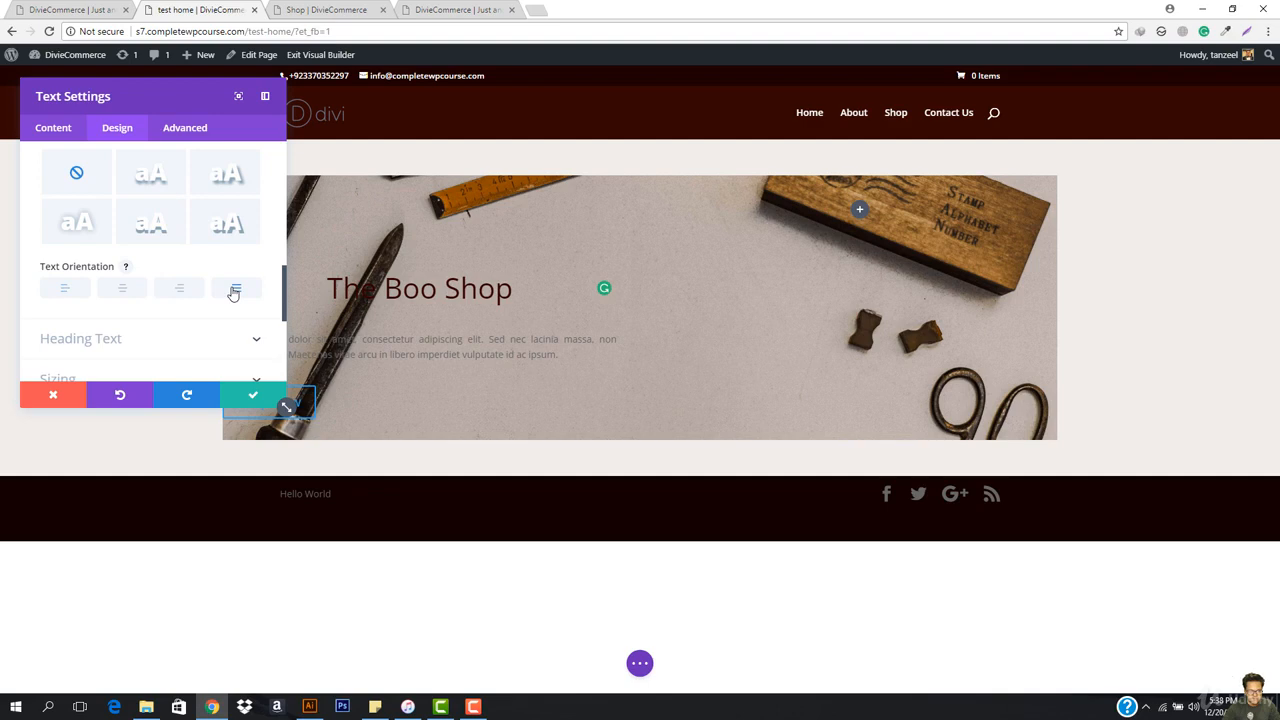
pyautogui.click(123, 287)
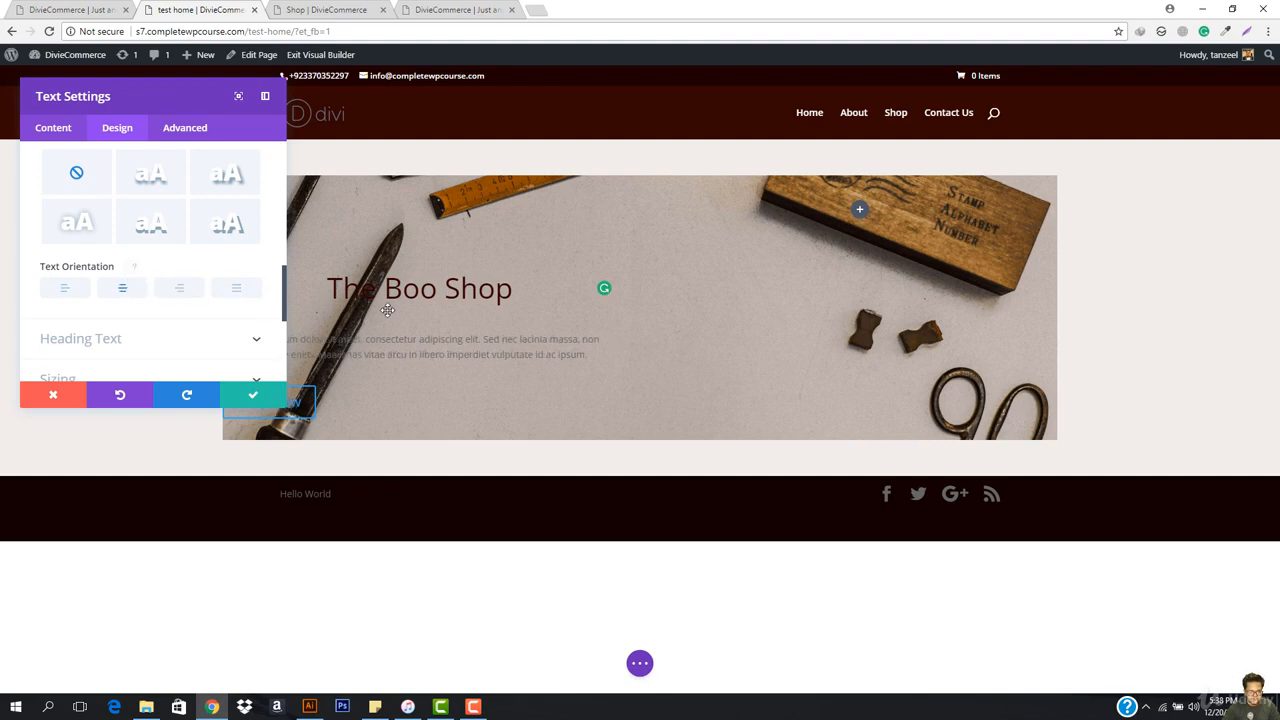
pyautogui.click(236, 288)
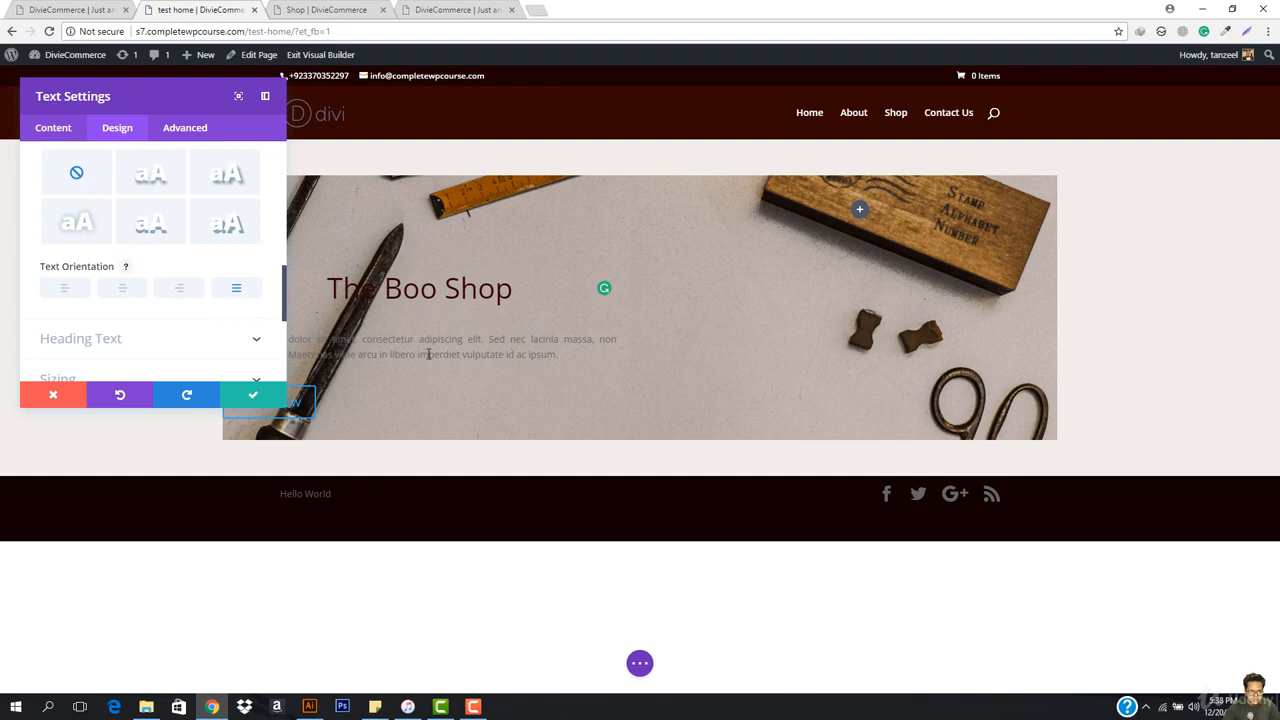
# Color the lorem ipsum paragraph's text black and save the module.
pyautogui.scroll(5, 160, 274)
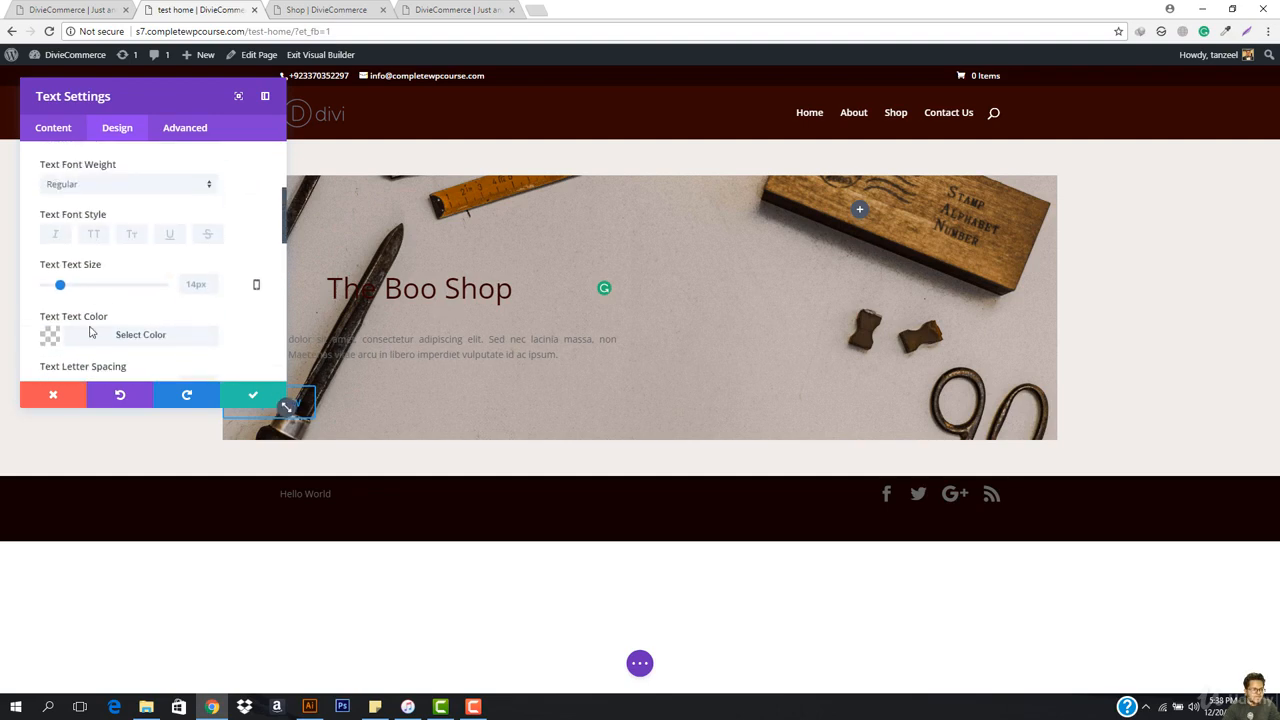
pyautogui.click(91, 334)
pyautogui.scroll(-2, 165, 295)
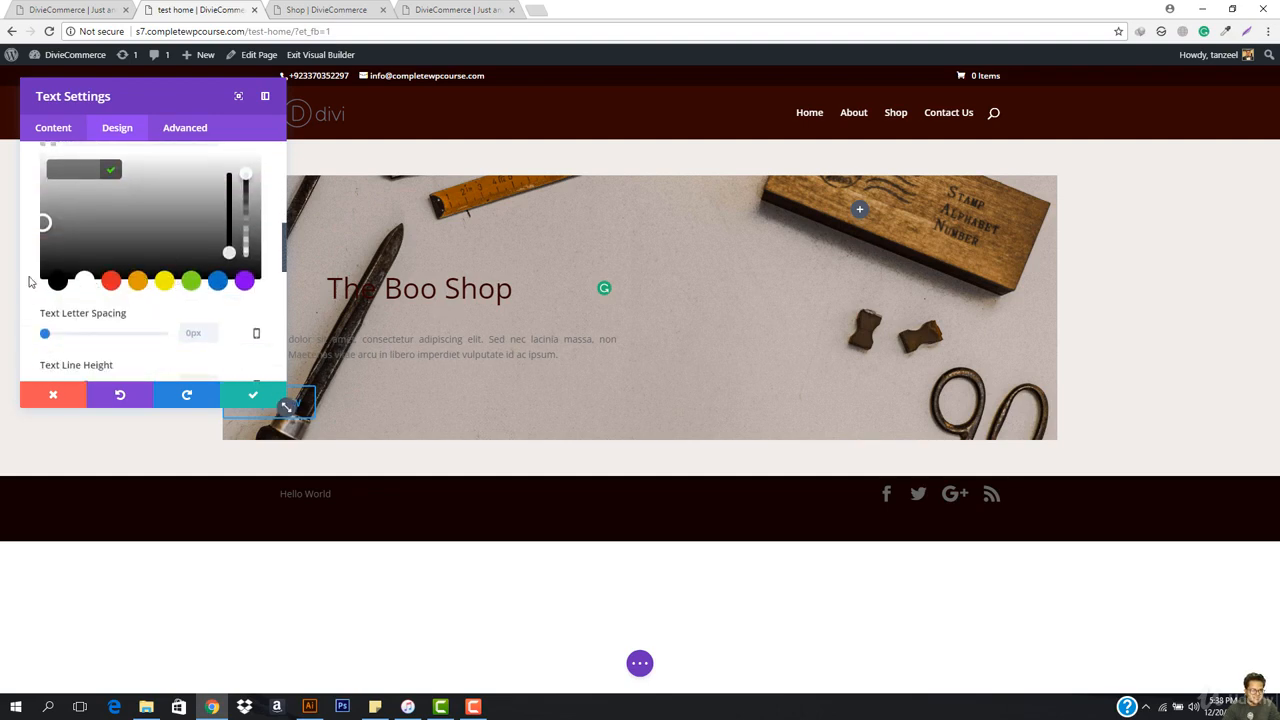
pyautogui.click(57, 281)
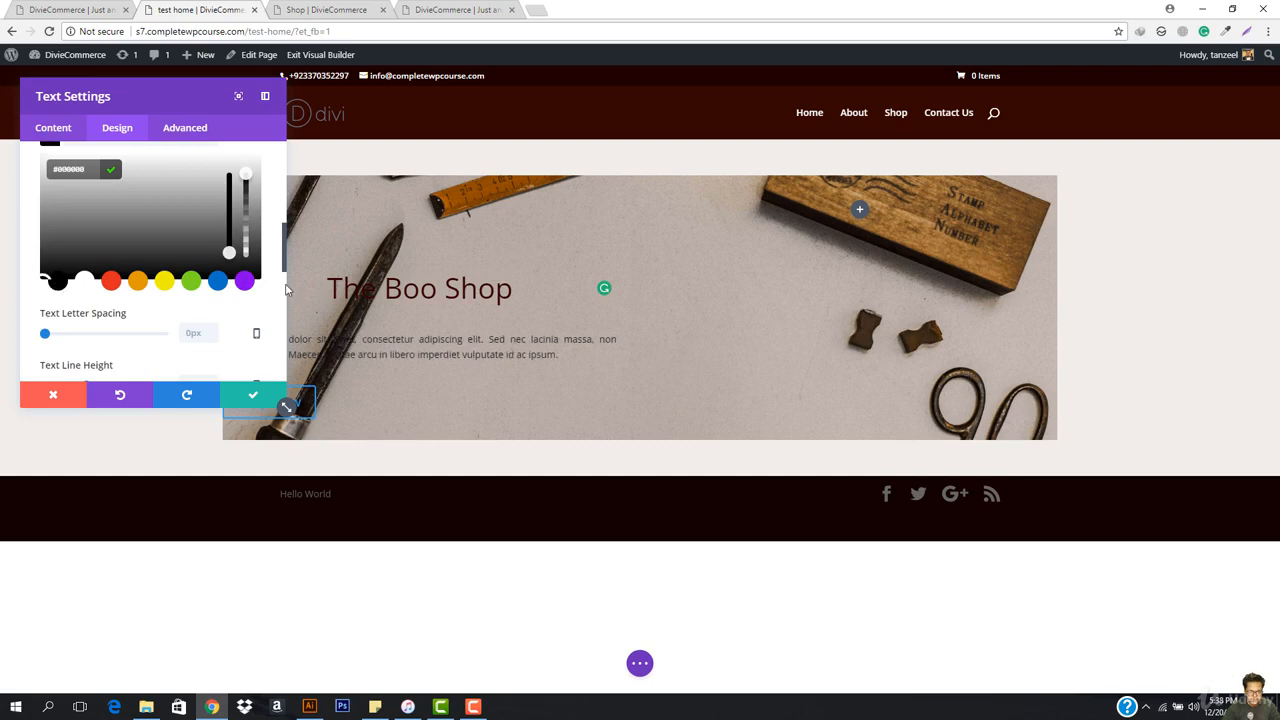
pyautogui.click(250, 397)
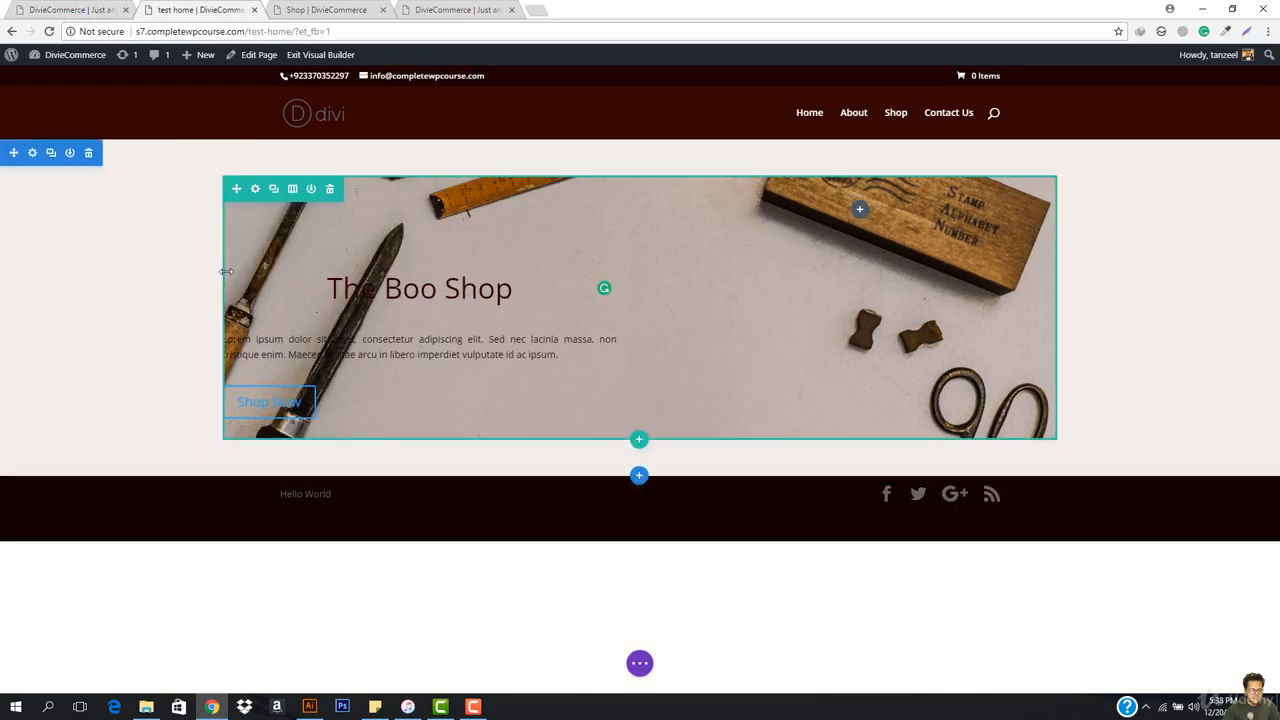
# Add left padding inside the hero row to shift the heading, paragraph and button away from its edge.
pyautogui.moveTo(223, 278); pyautogui.dragTo(262, 277)
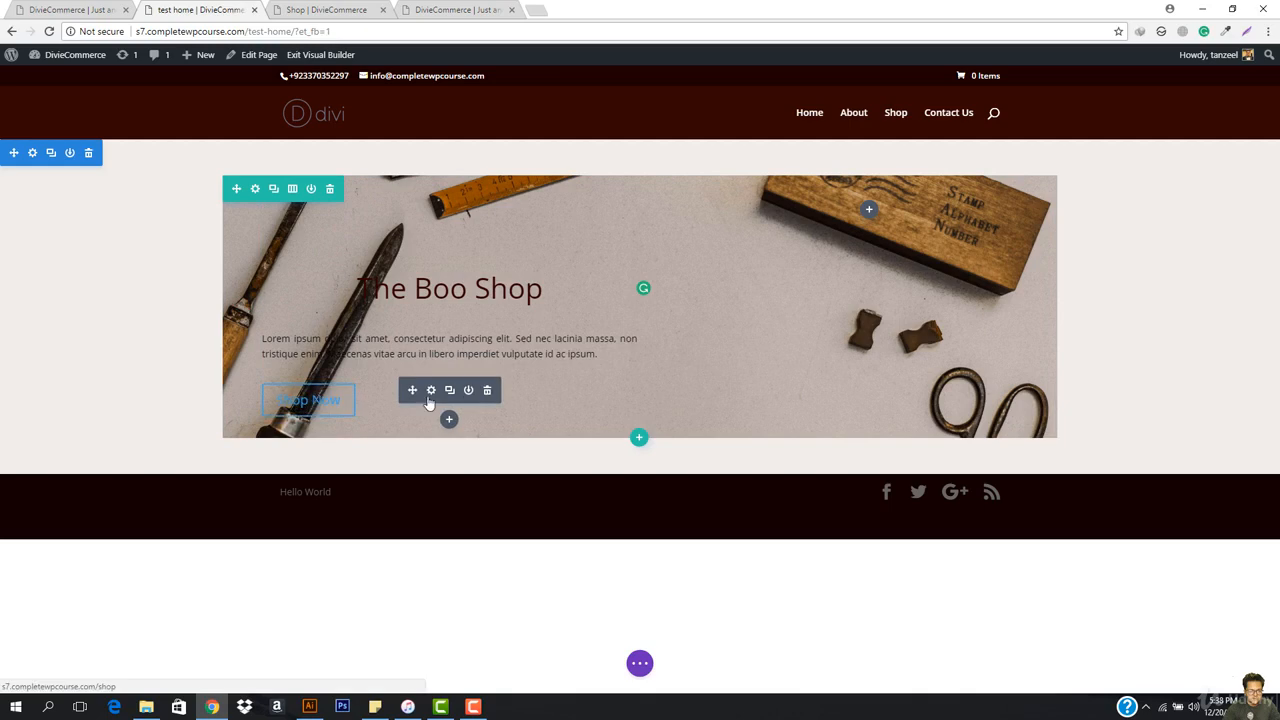
# Open the test home's Shop Now button settings, compare with the homepage's button, and enable custom button styles.
pyautogui.click(433, 396)
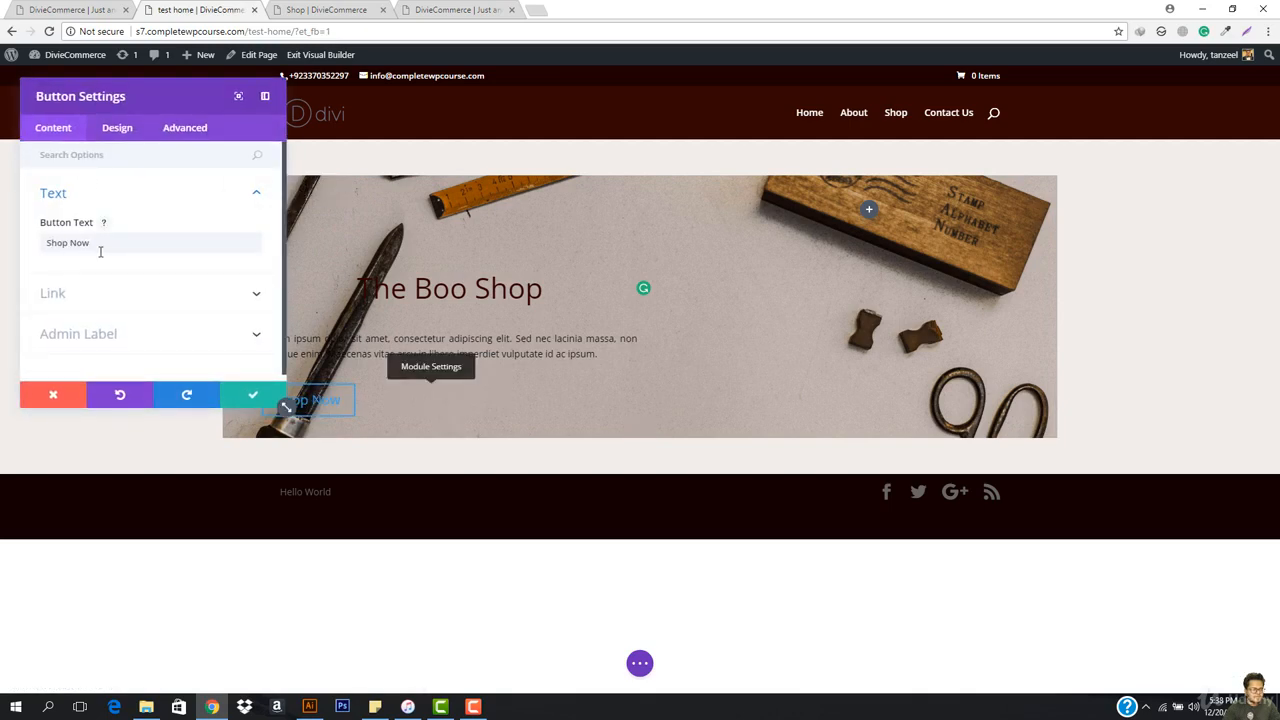
pyautogui.click(117, 128)
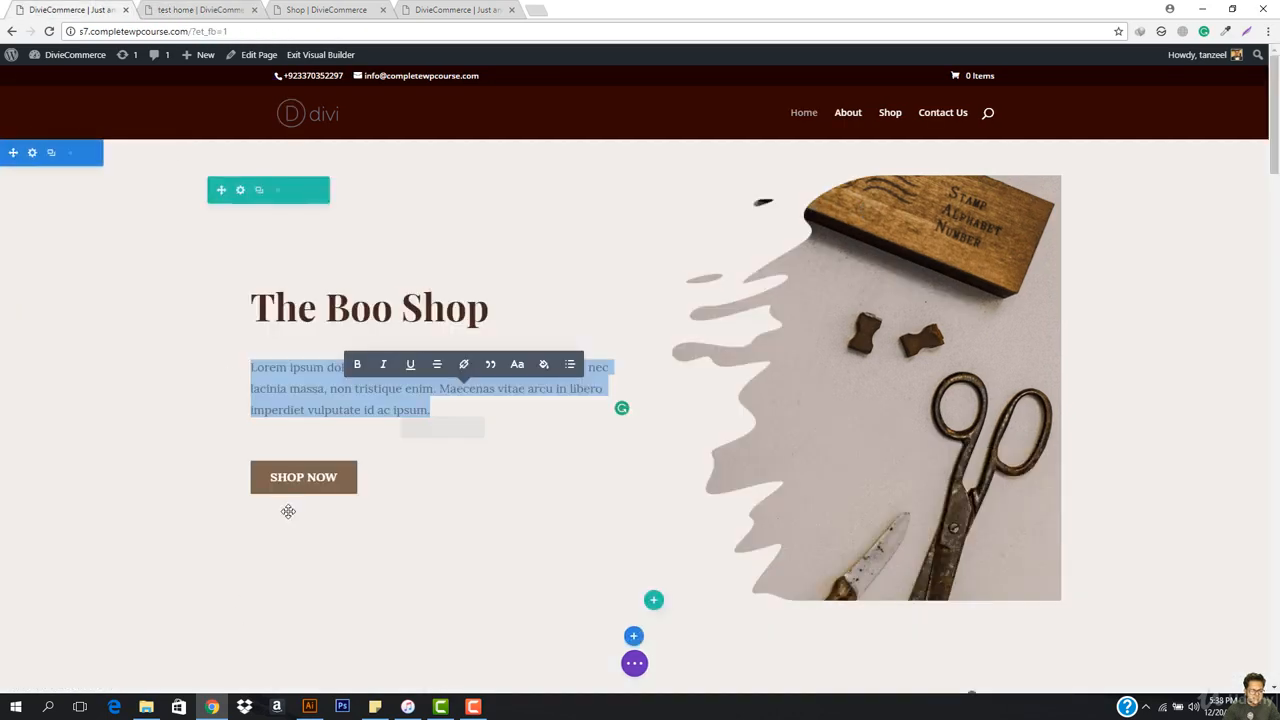
pyautogui.click(200, 10)
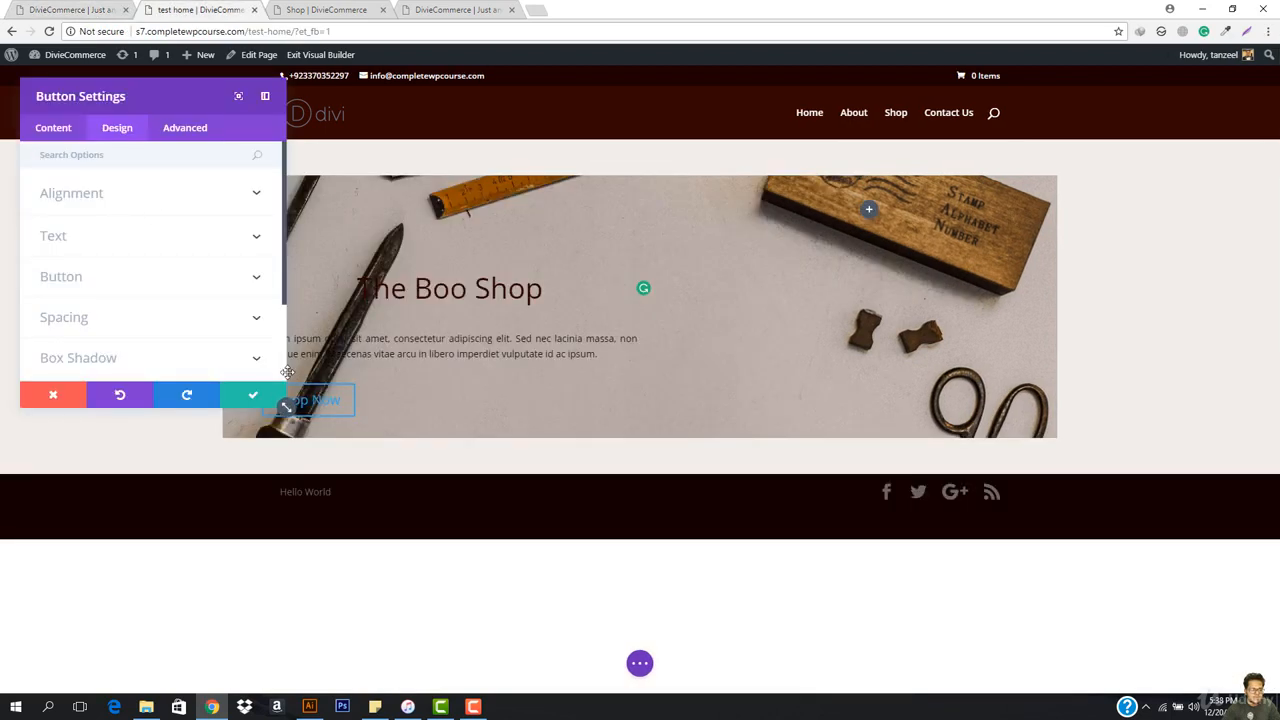
pyautogui.click(96, 289)
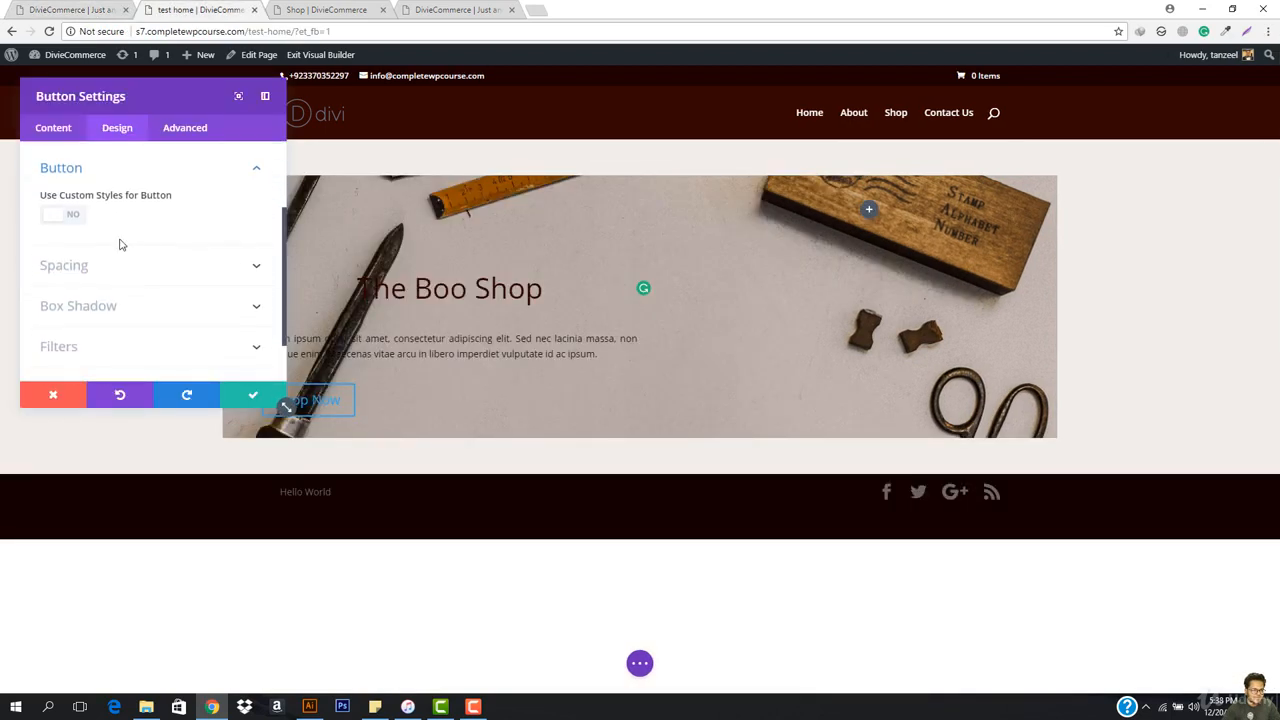
pyautogui.click(70, 217)
# Turn off the Shop Now button's icon and compare the styling with the homepage's button.
pyautogui.scroll(-3, 115, 290)
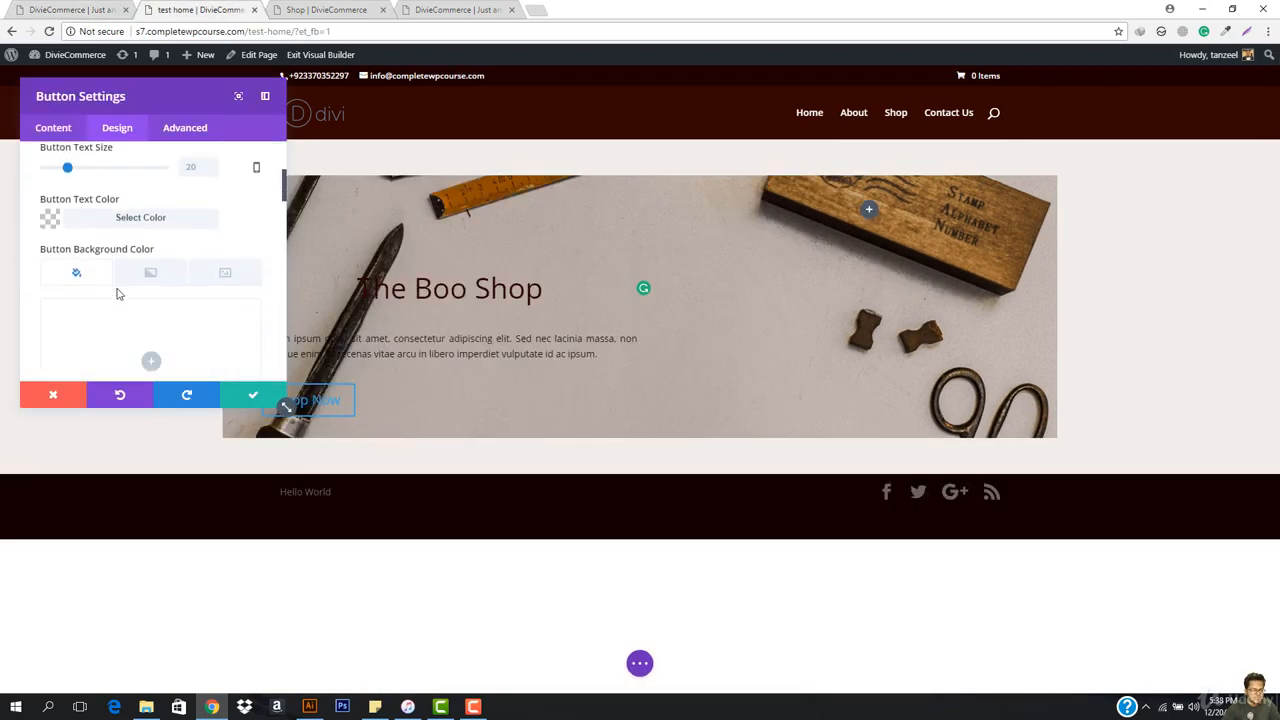
pyautogui.scroll(-5, 118, 292)
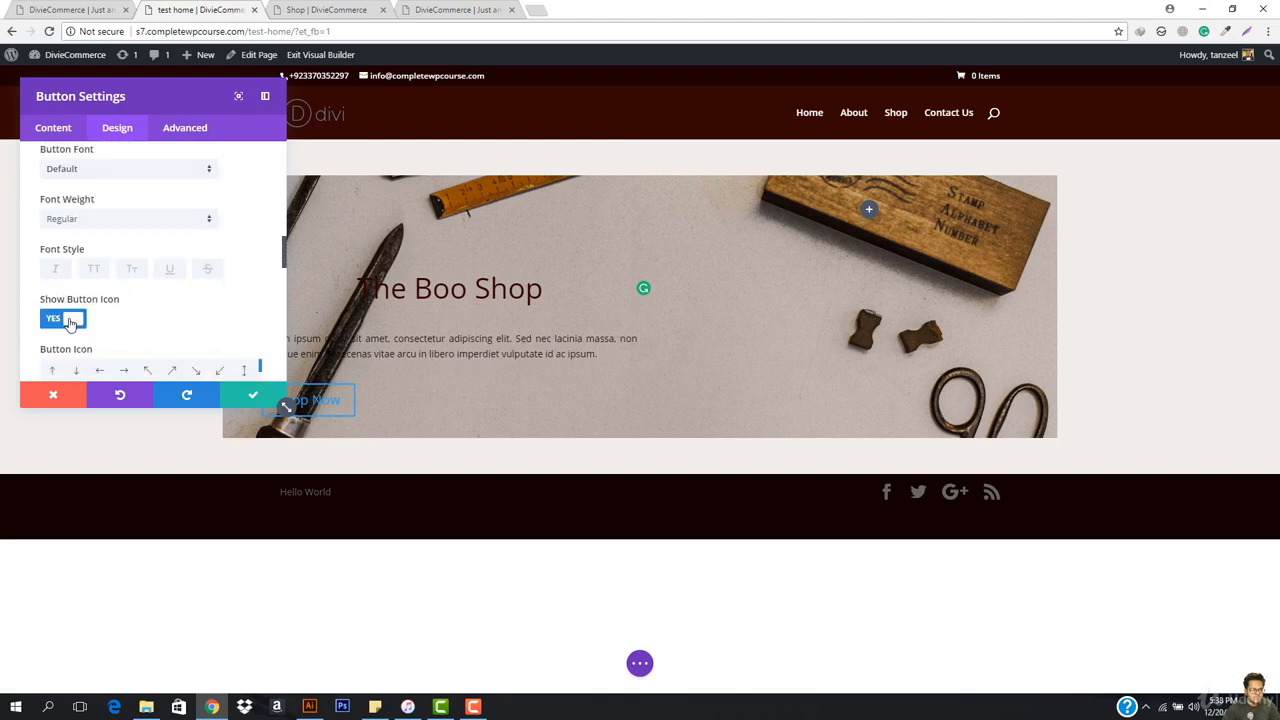
pyautogui.click(70, 320)
pyautogui.click(64, 9)
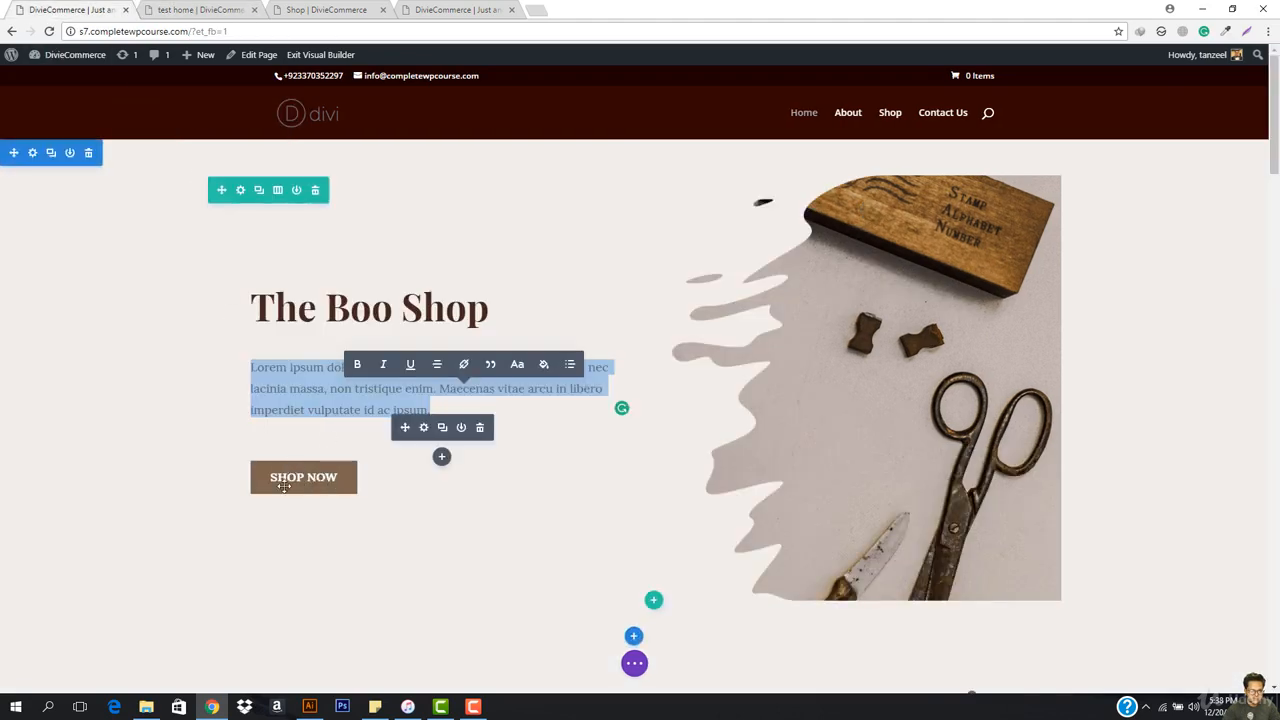
pyautogui.hotkey('ctrl', 'Tab')
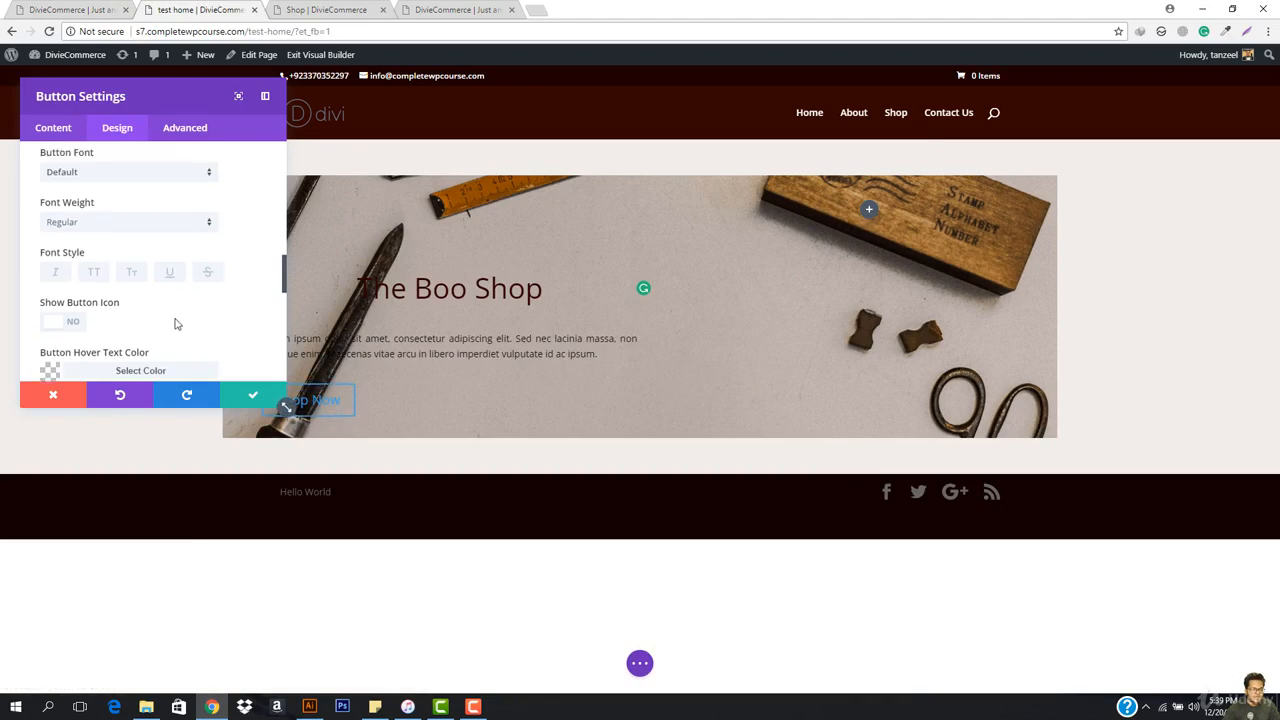
# Try an orange and then a dark brown (#722b00) background color on the Shop Now button.
pyautogui.scroll(5, 180, 315)
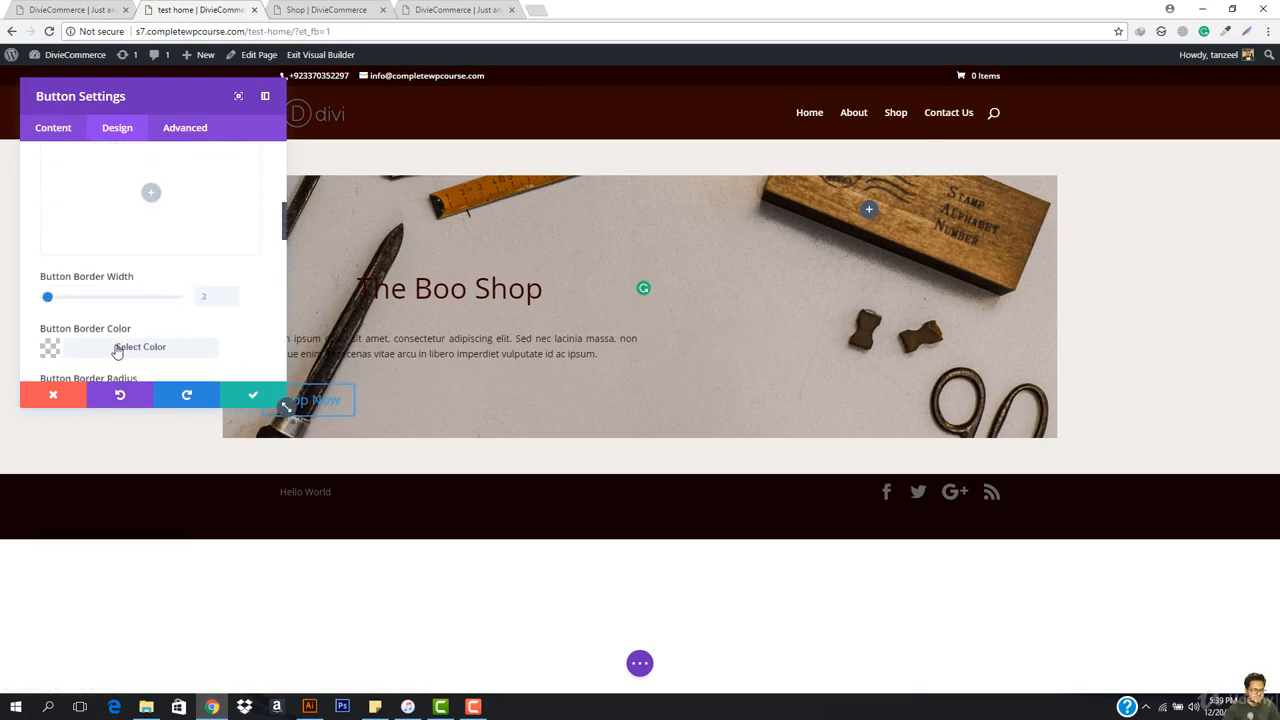
pyautogui.scroll(3, 124, 332)
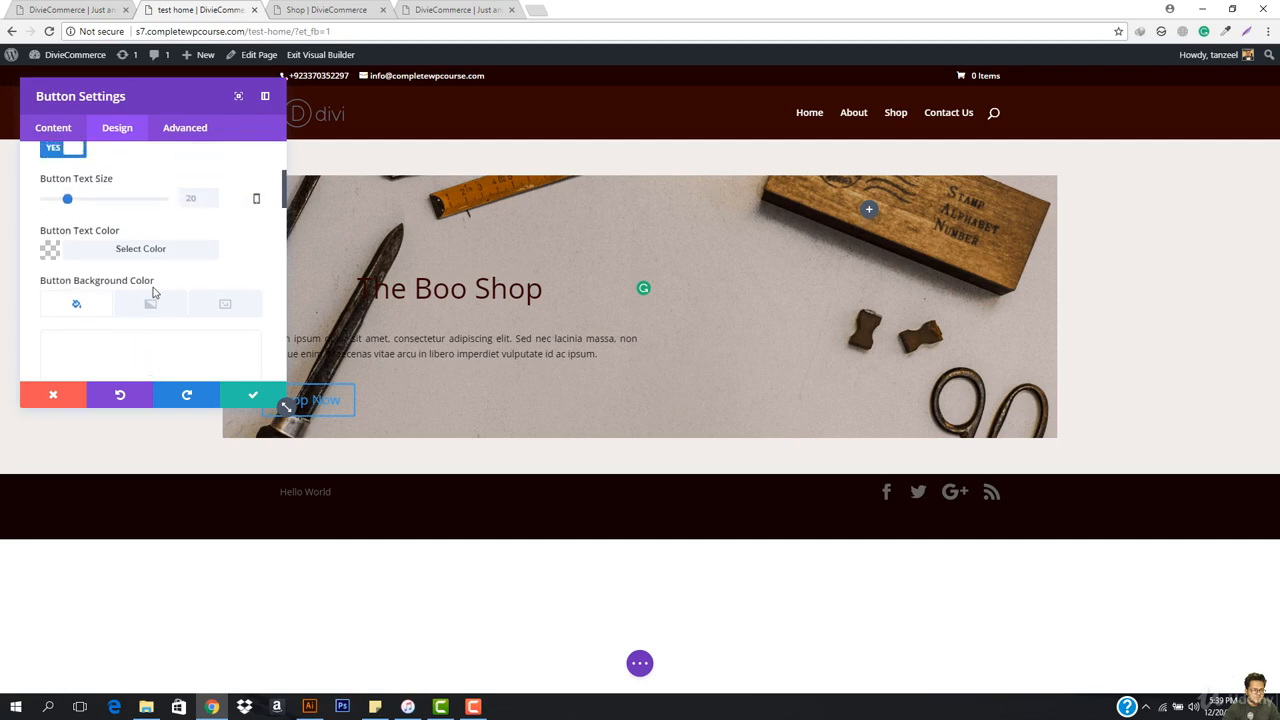
pyautogui.scroll(-3, 153, 292)
pyautogui.click(150, 194)
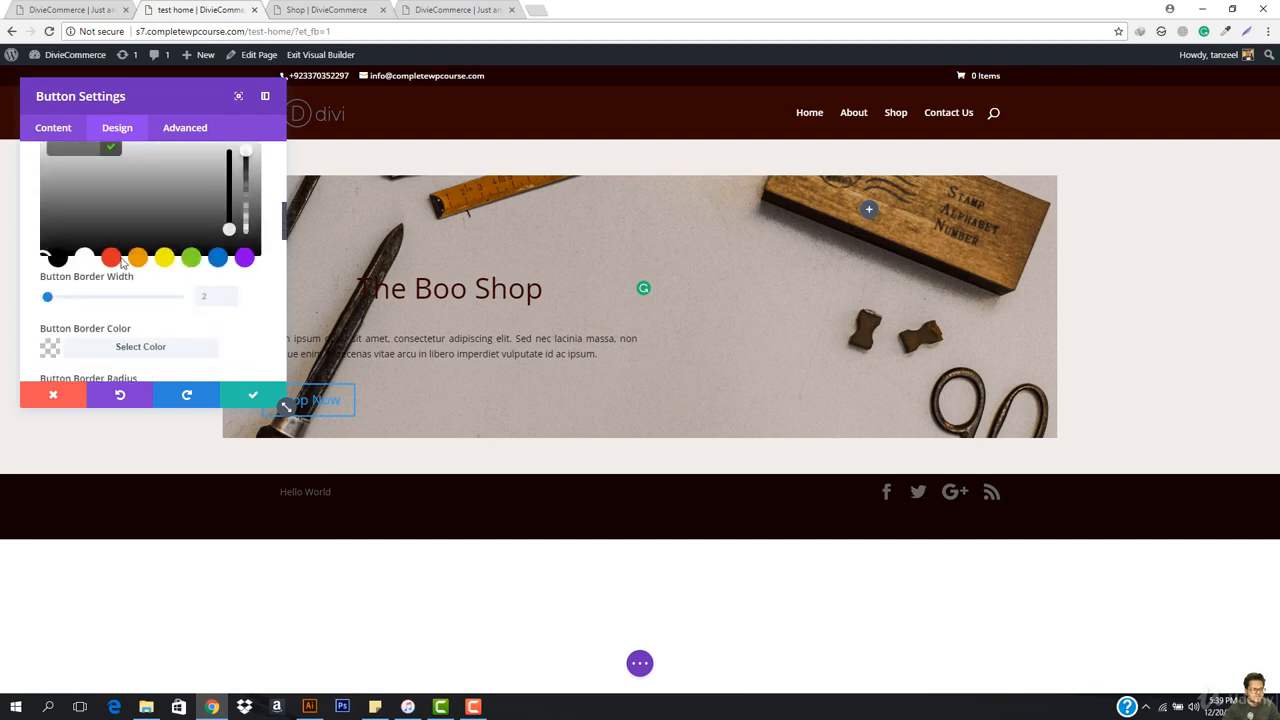
pyautogui.click(145, 258)
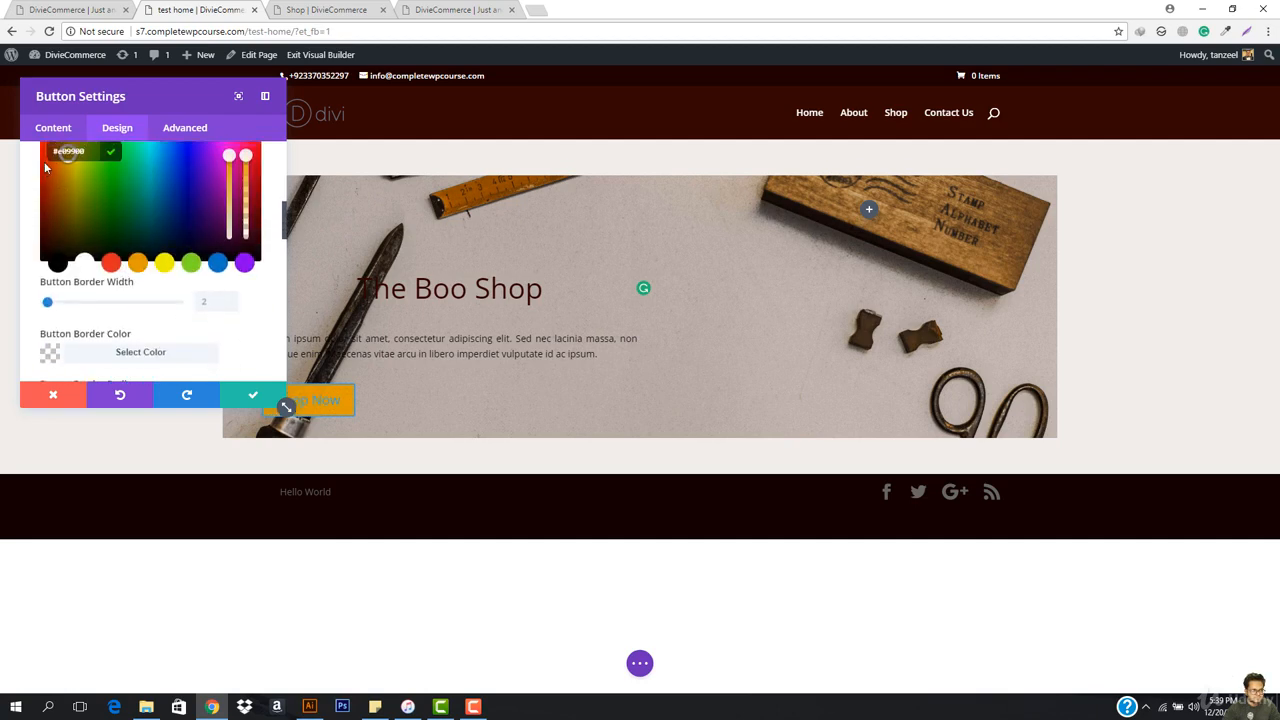
pyautogui.moveTo(50, 172); pyautogui.dragTo(55, 207)
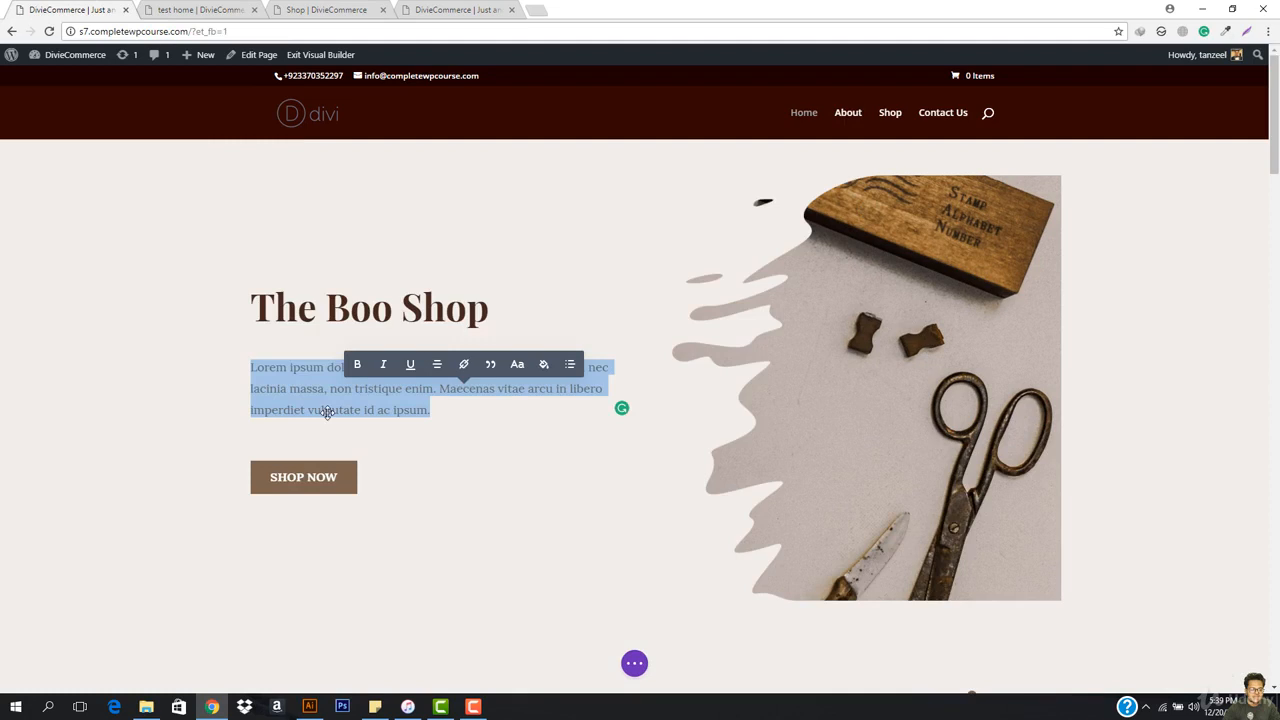
# Try the color #F2EEEA, sampled on the homepage with the color picker, as the Shop Now button's background.
pyautogui.click(70, 9)
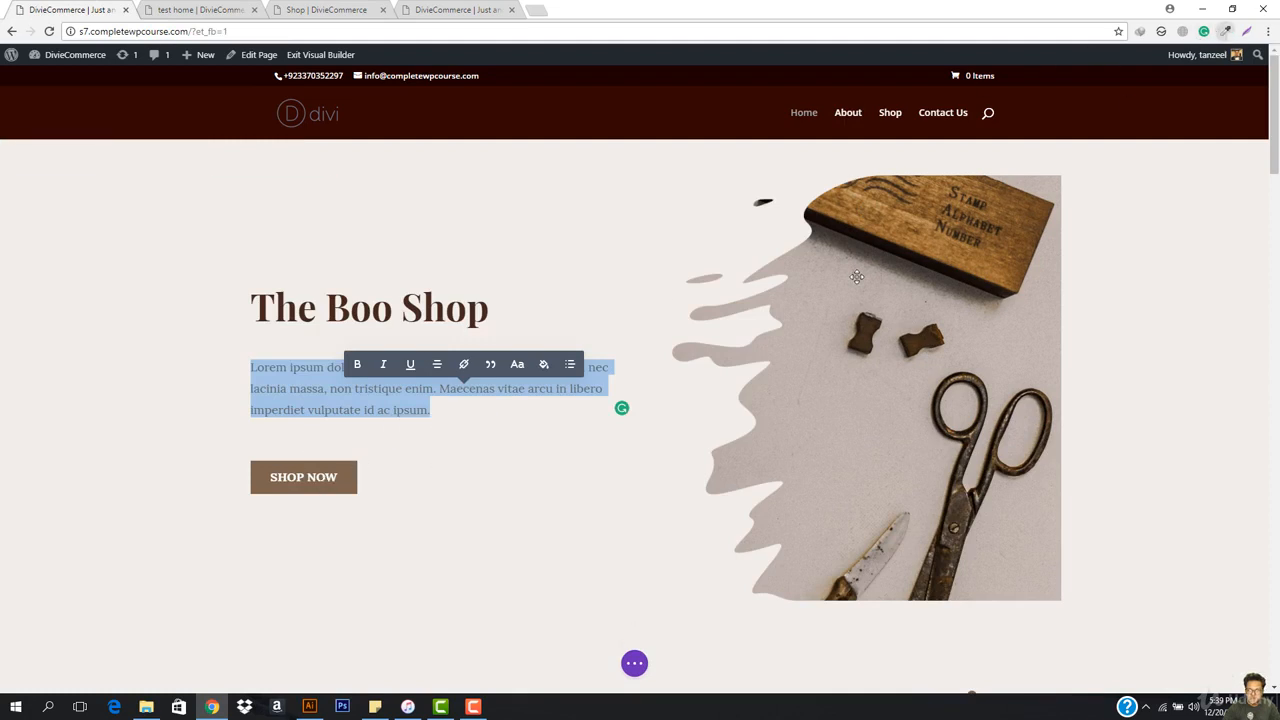
pyautogui.click(1226, 32)
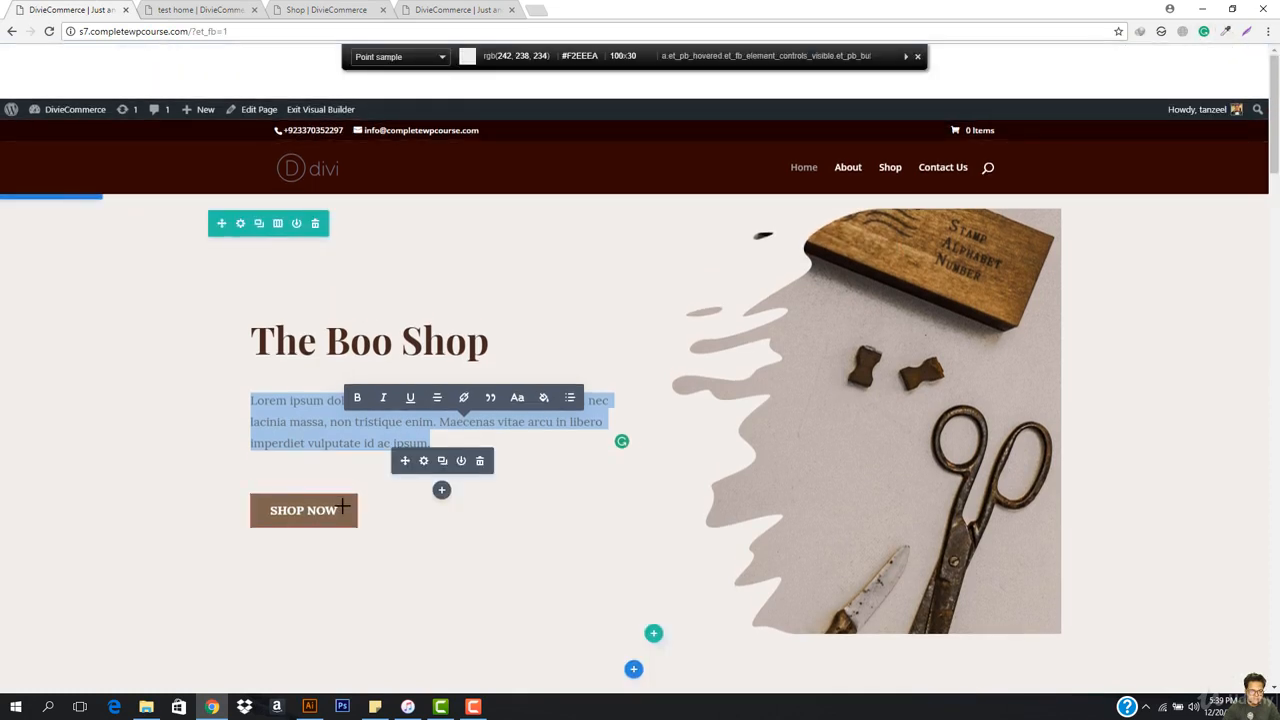
pyautogui.click(342, 508)
pyautogui.click(197, 9)
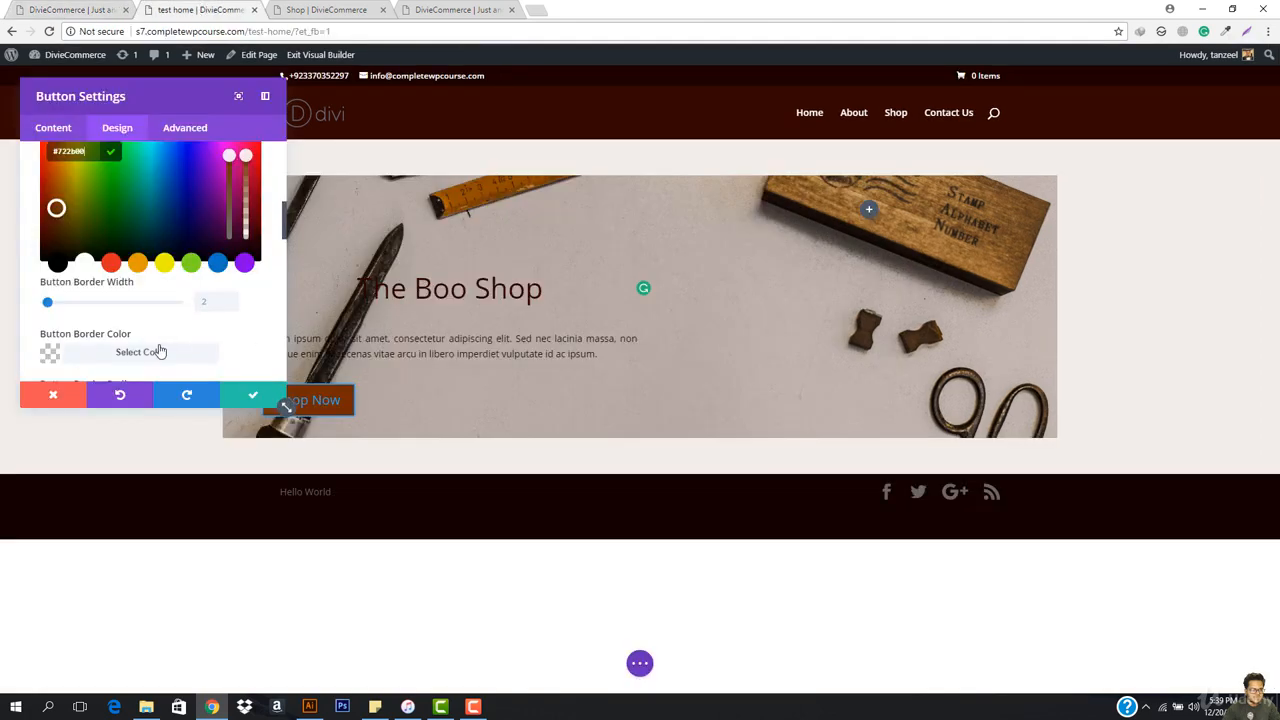
pyautogui.scroll(2, 111, 224)
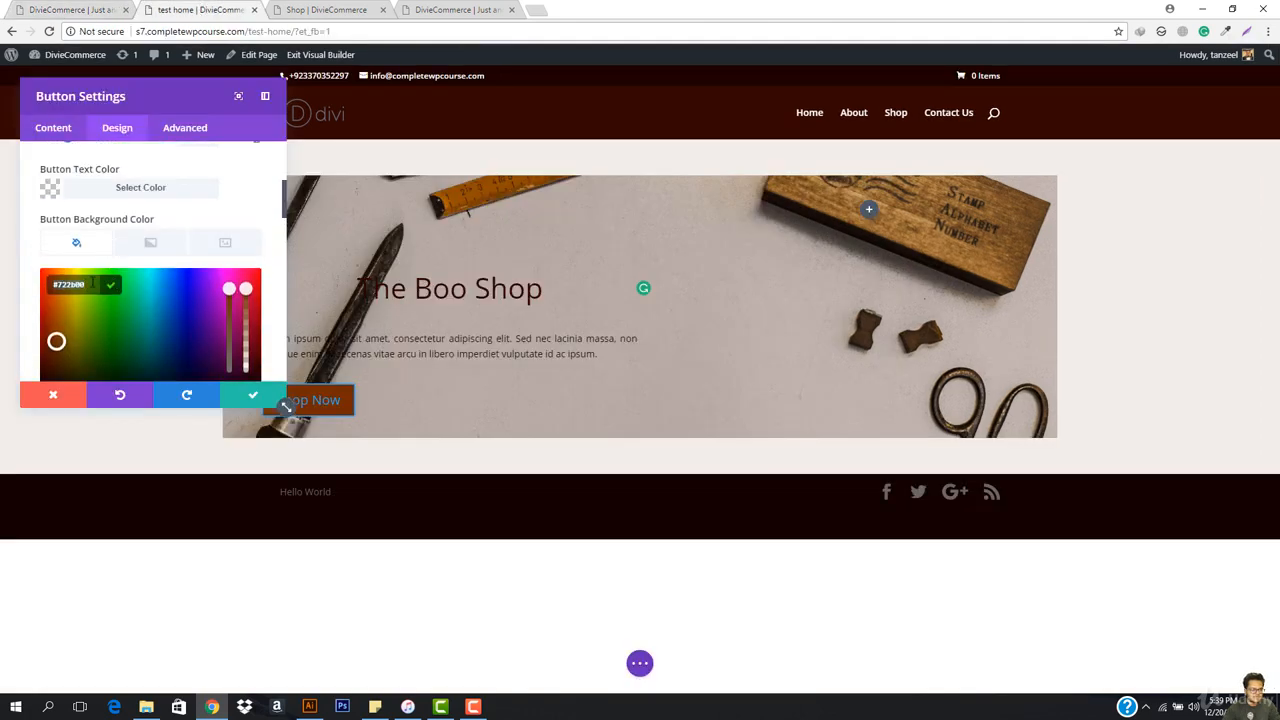
pyautogui.hotkey('ctrl', 'v')
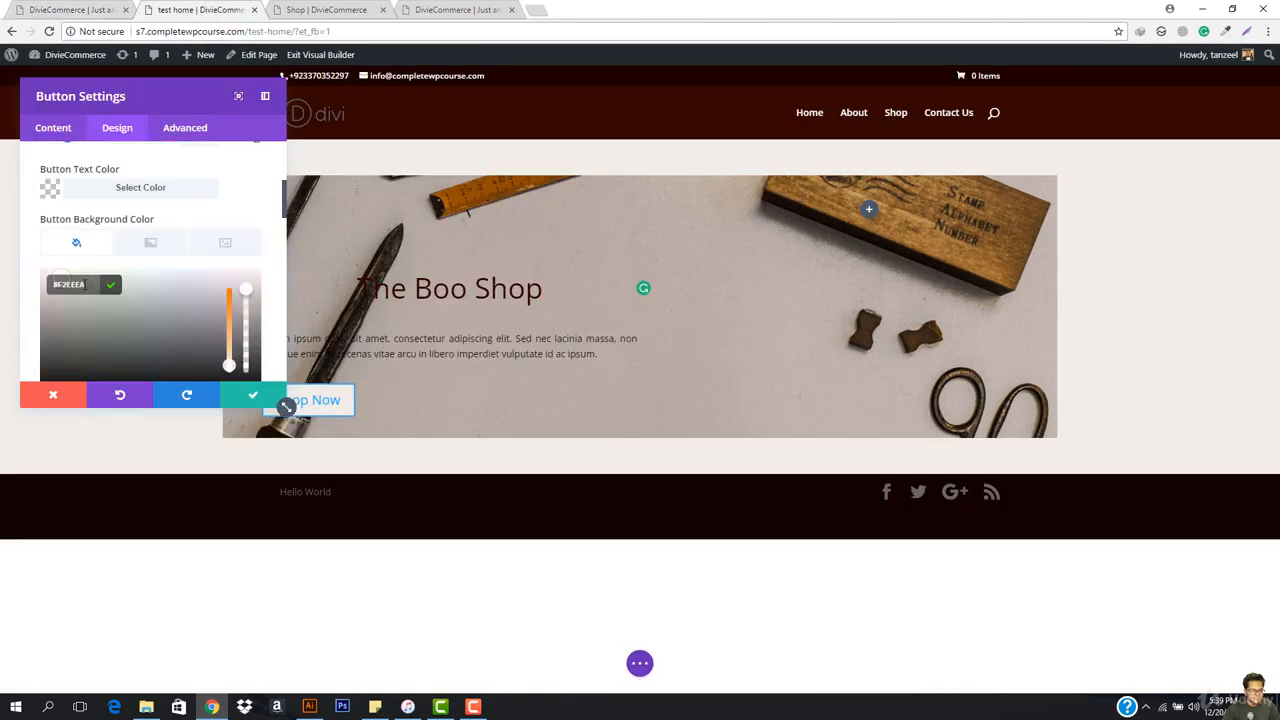
# Sample the homepage button's brown #7E6550 and apply it as the test home button's background color.
pyautogui.click(70, 9)
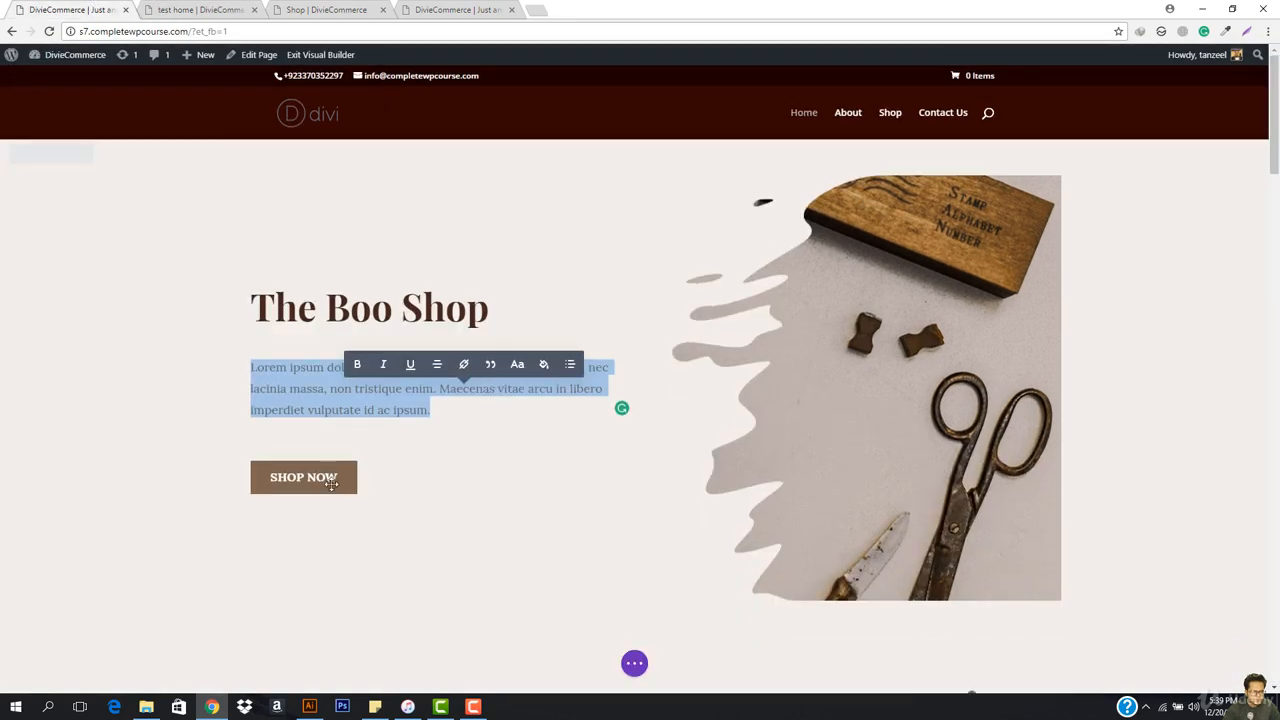
pyautogui.click(1222, 31)
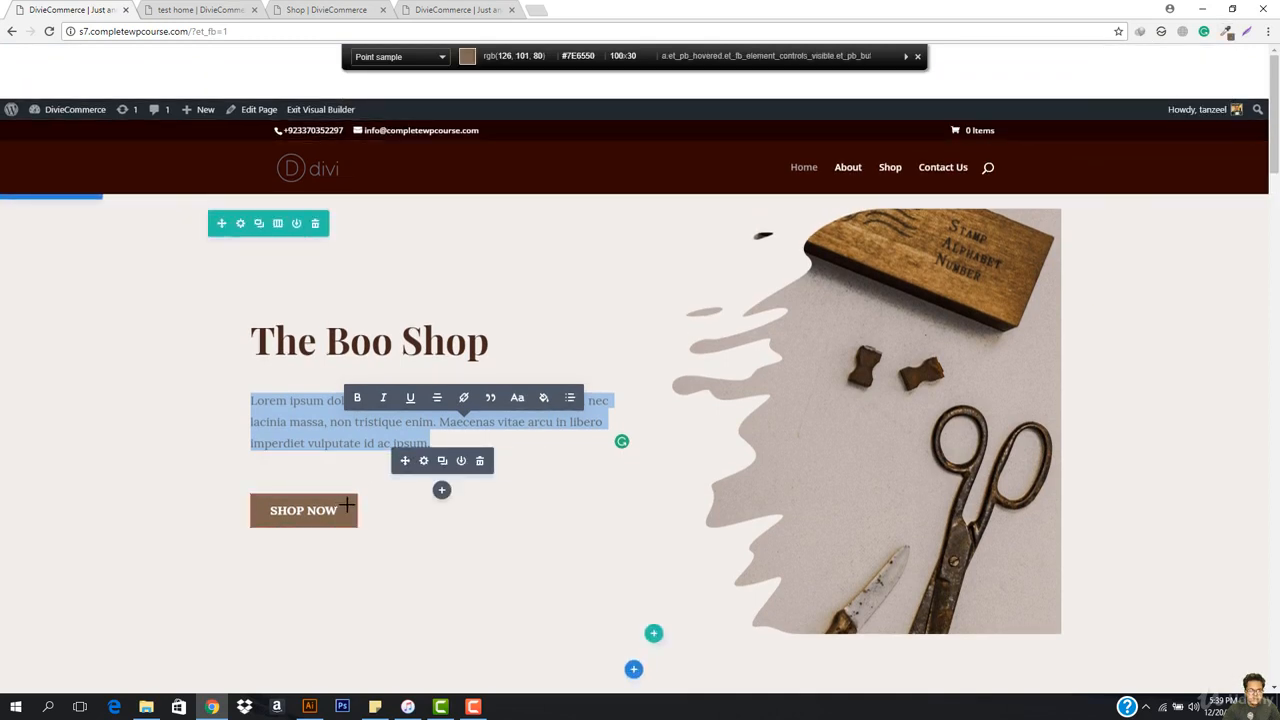
pyautogui.click(347, 505)
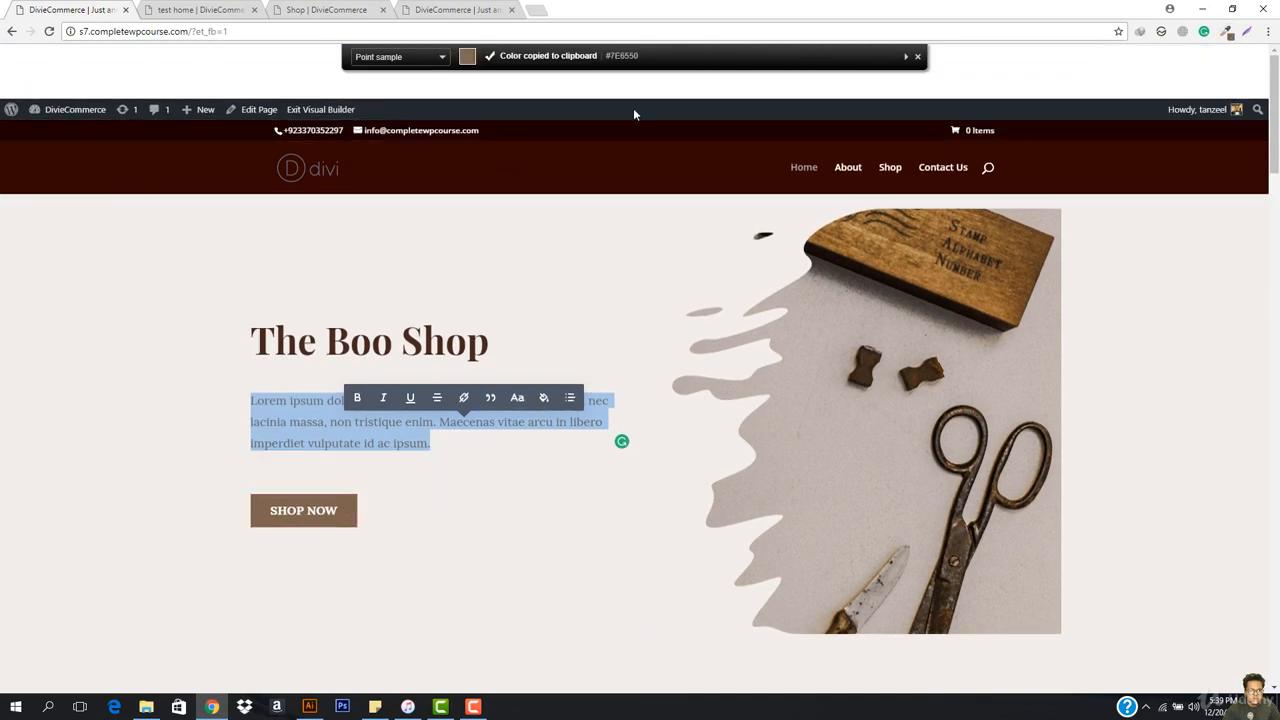
pyautogui.click(200, 9)
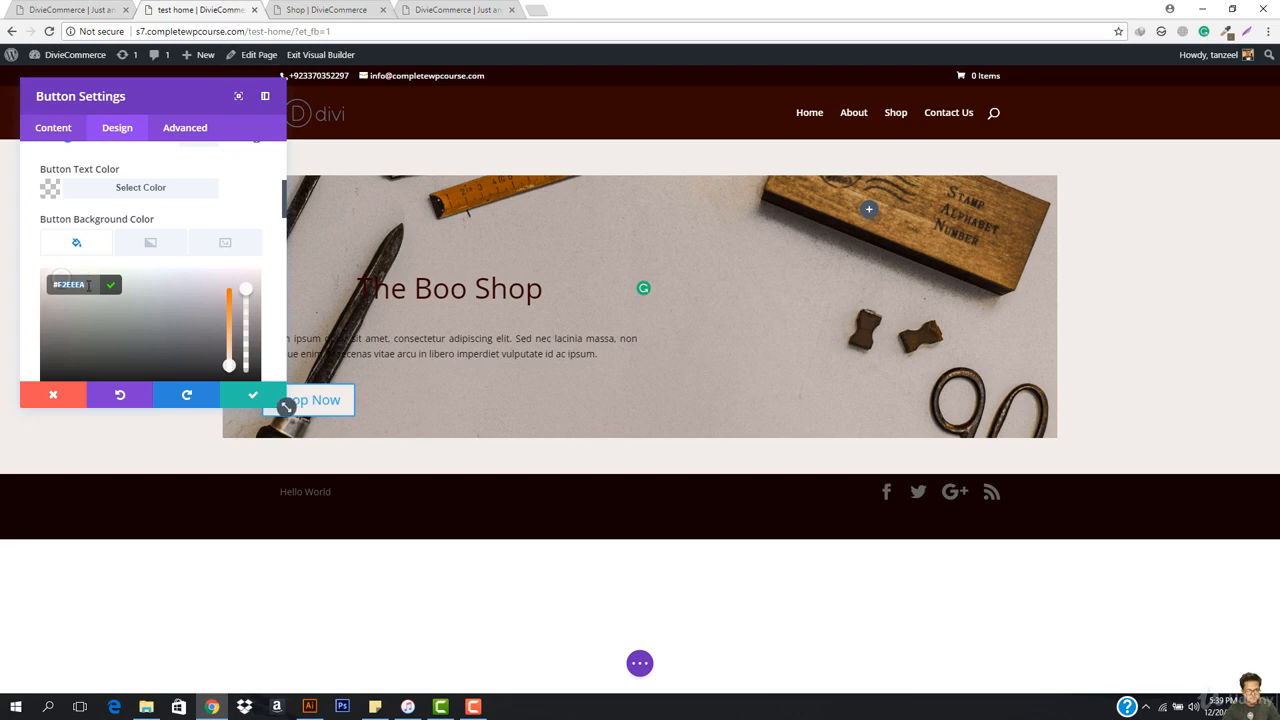
pyautogui.hotkey('ctrl', 'v')
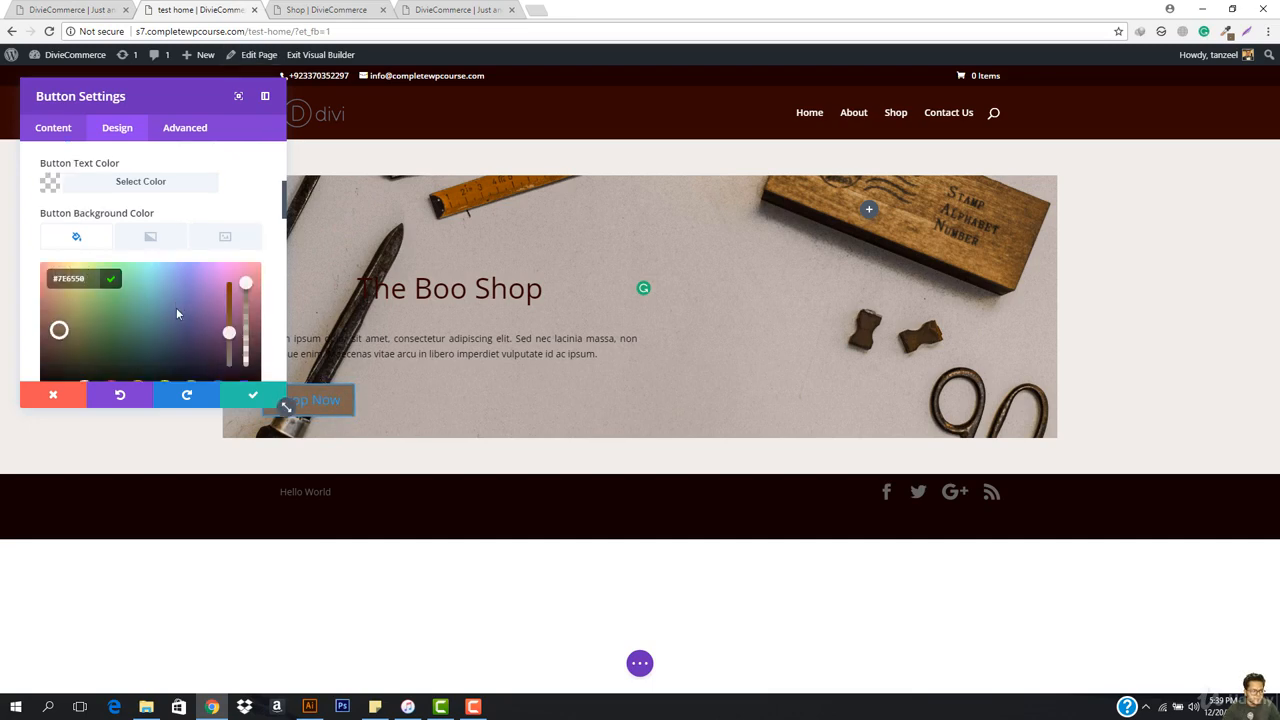
# Set the Shop Now button's text color to white (#ffffff).
pyautogui.scroll(-3, 176, 310)
pyautogui.scroll(2, 156, 276)
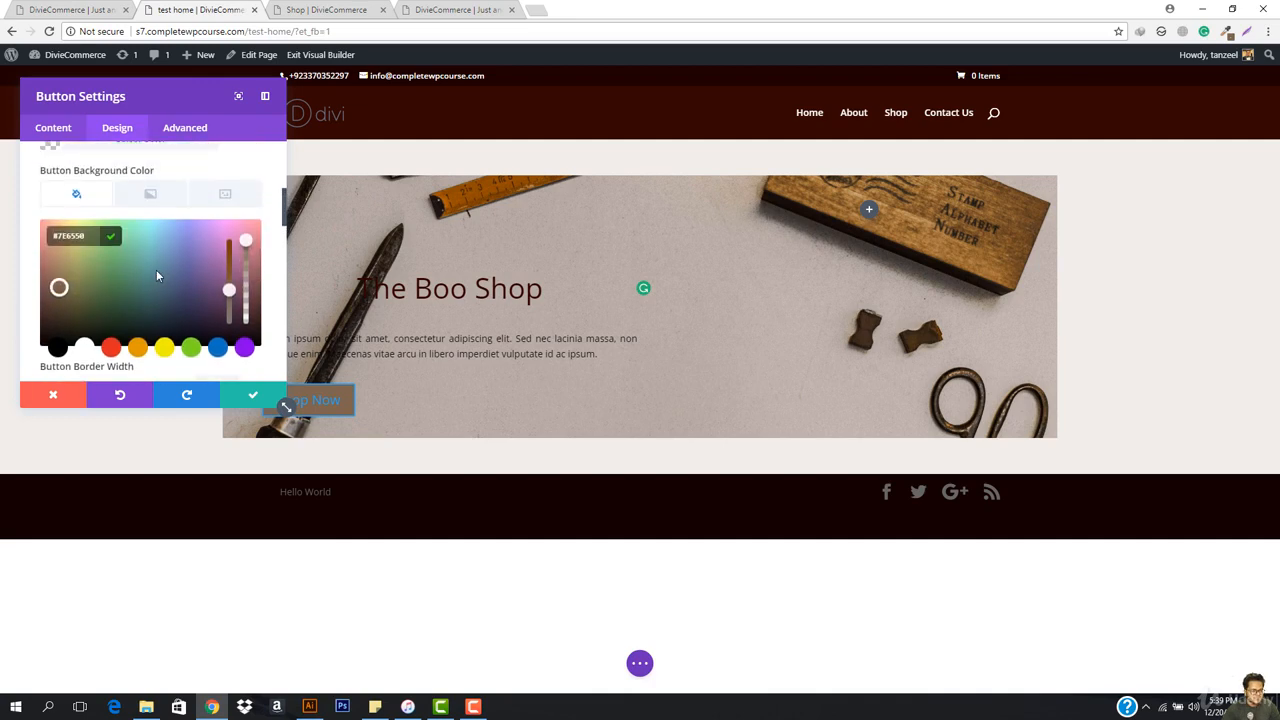
pyautogui.scroll(2, 156, 274)
pyautogui.click(124, 252)
pyautogui.scroll(-1, 119, 335)
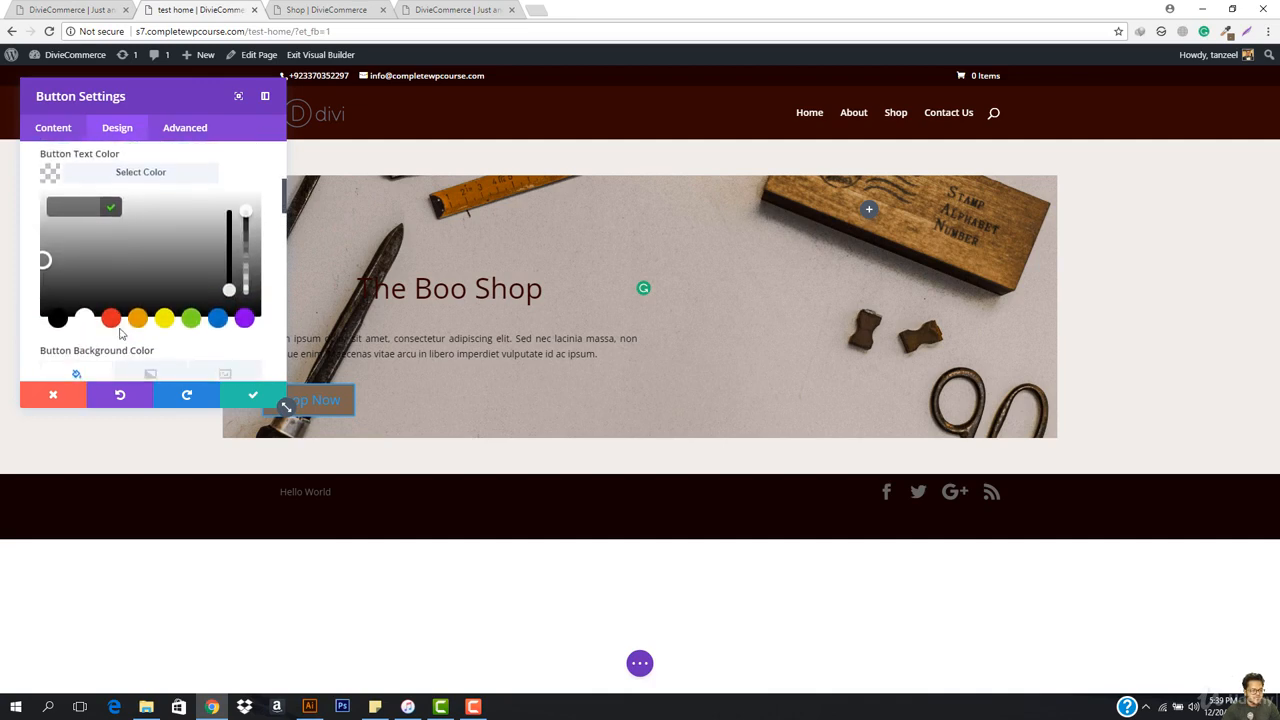
pyautogui.scroll(-1, 119, 333)
pyautogui.click(85, 267)
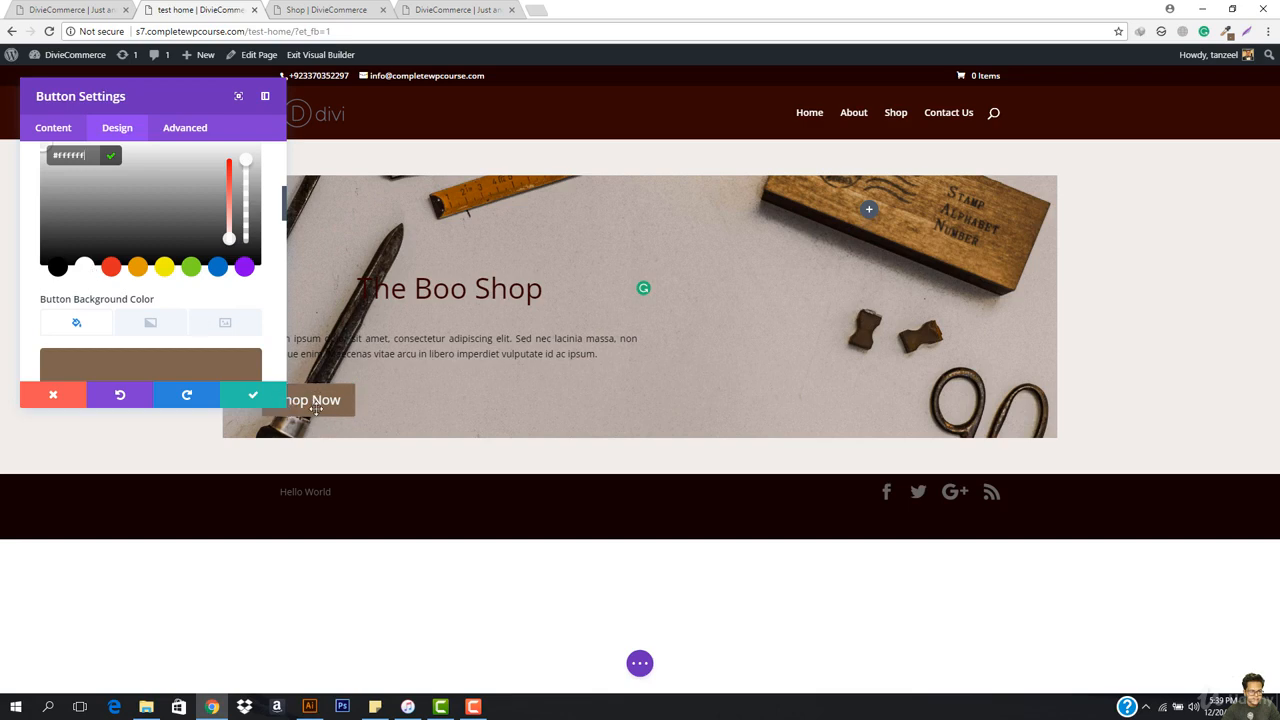
# Set the Shop Now button's border width to 0px.
pyautogui.scroll(-4, 122, 280)
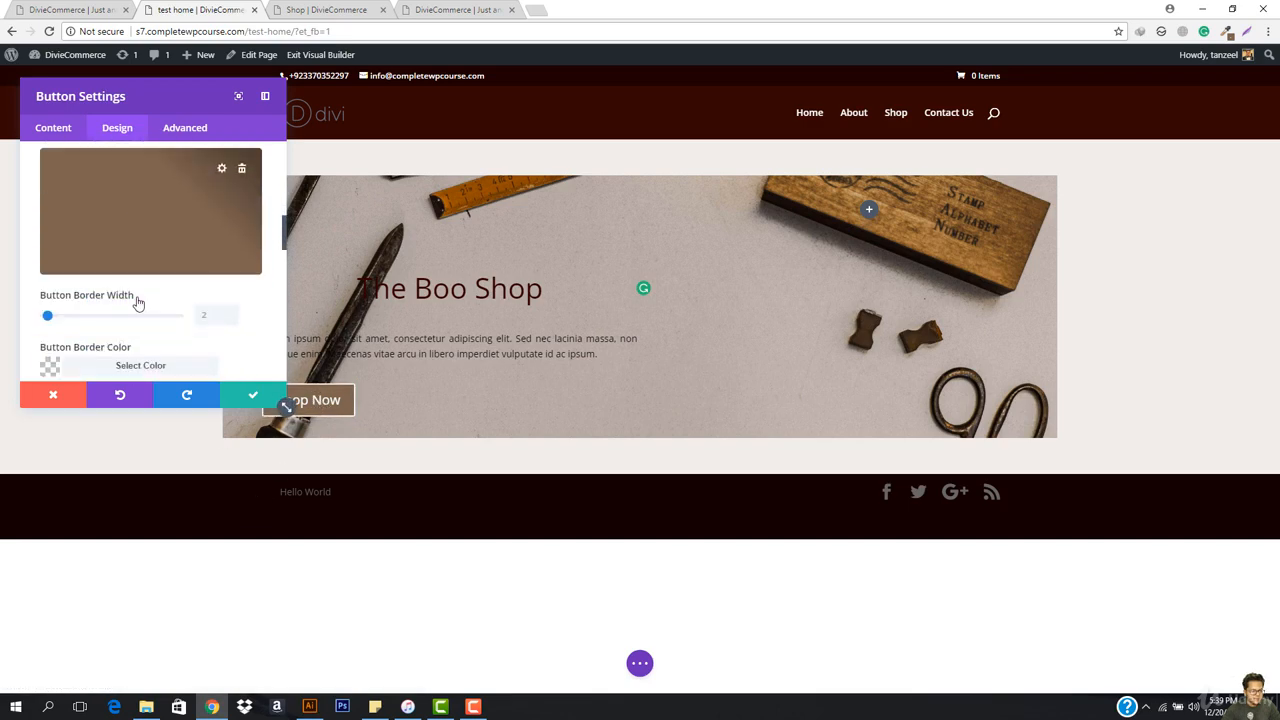
pyautogui.scroll(-2, 138, 300)
pyautogui.moveTo(47, 183); pyautogui.dragTo(38, 185)
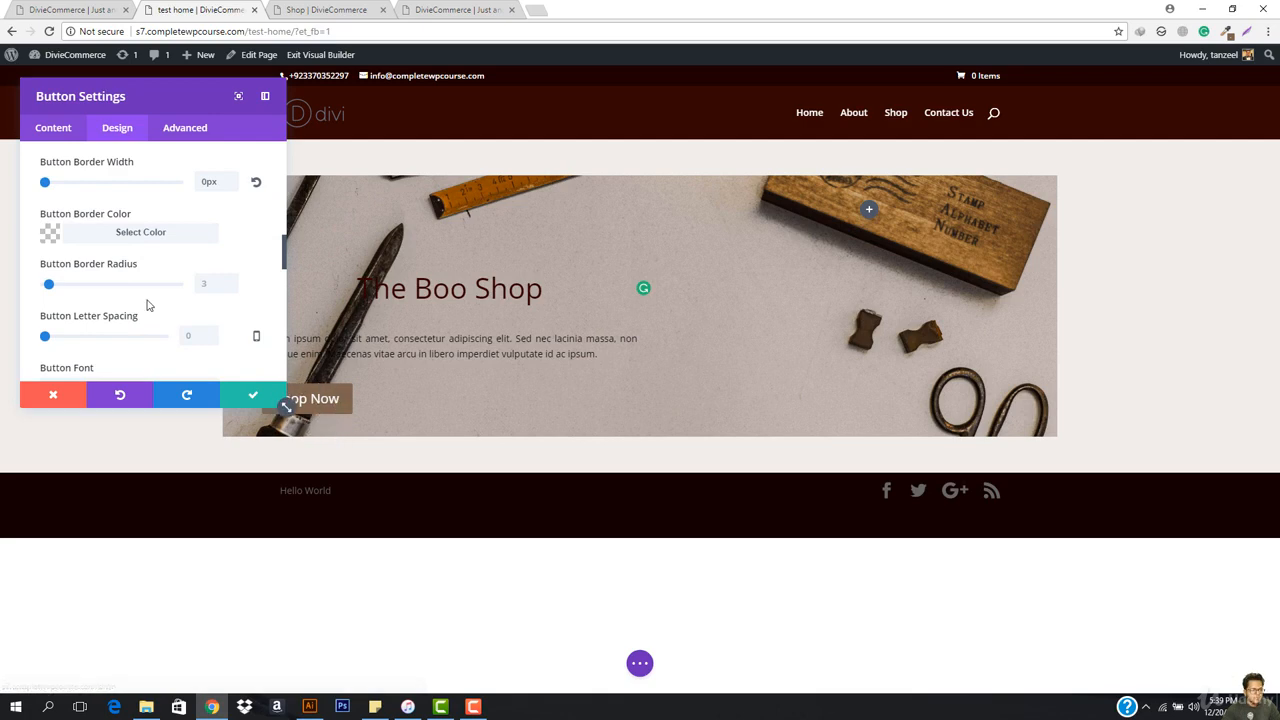
# Compare with the homepage's button and change the test home button's text to uppercase SHOP NOW.
pyautogui.click(77, 8)
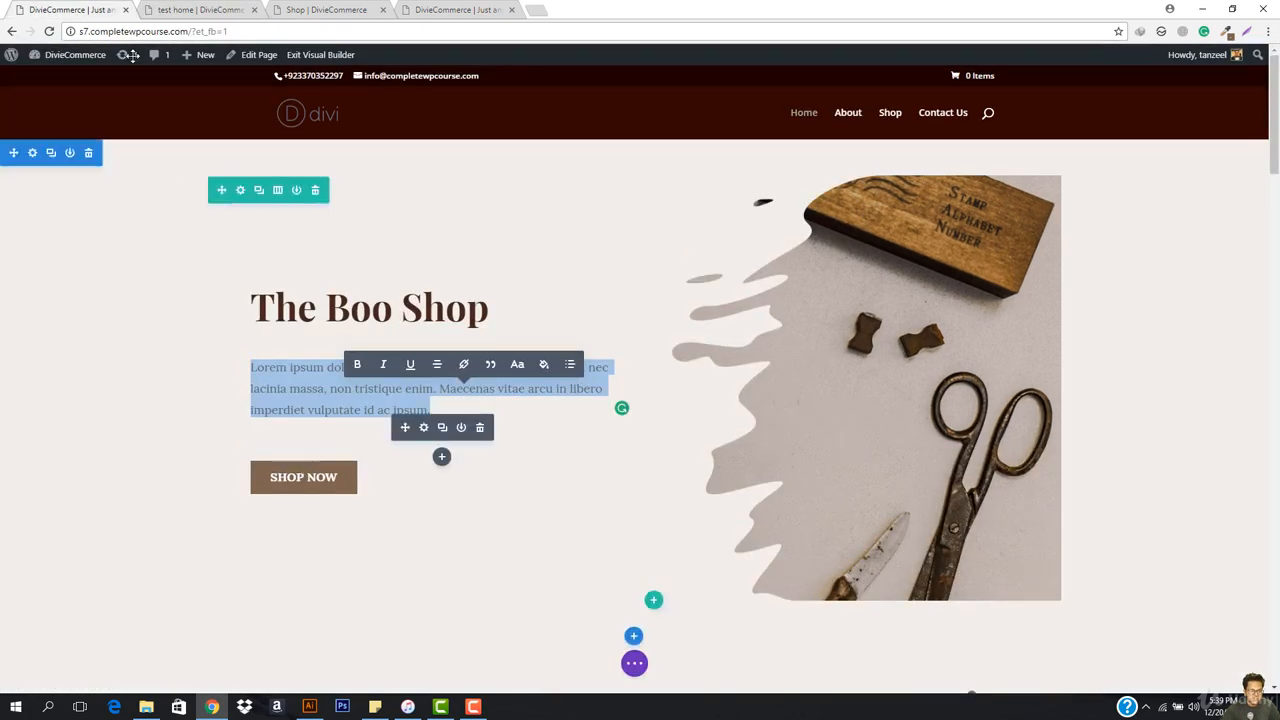
pyautogui.click(218, 9)
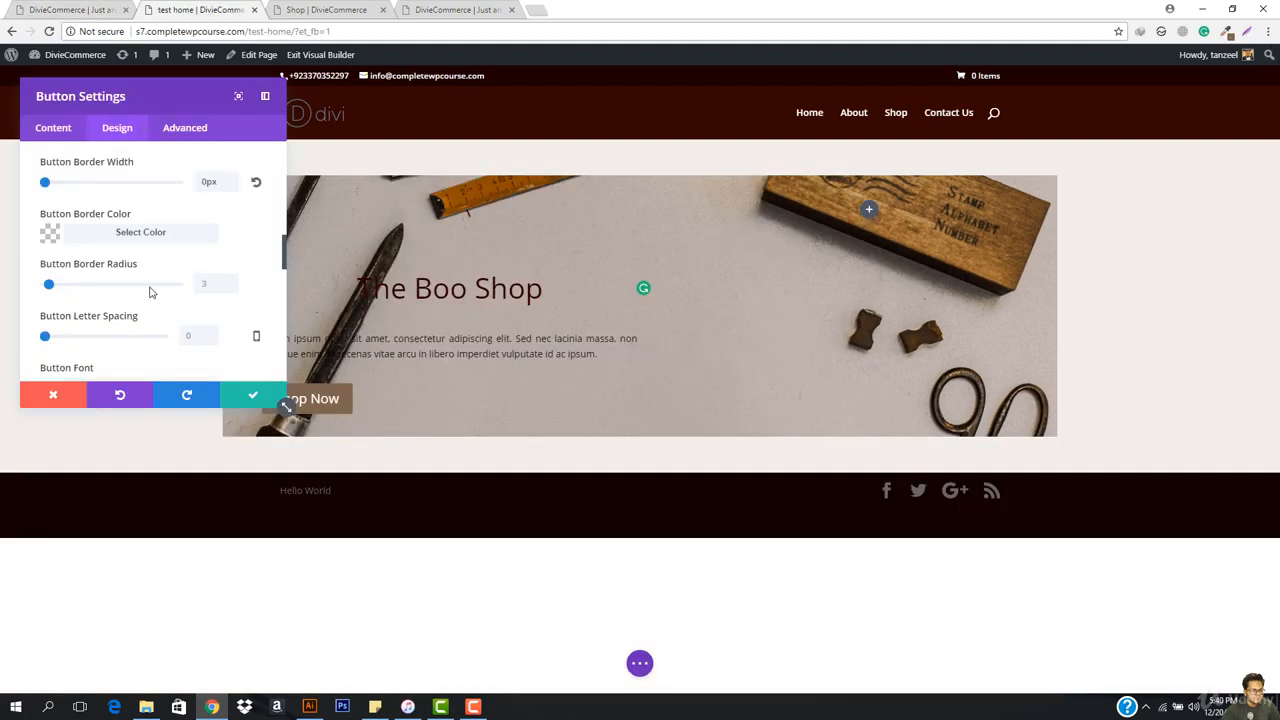
pyautogui.scroll(5, 150, 292)
pyautogui.scroll(3, 145, 291)
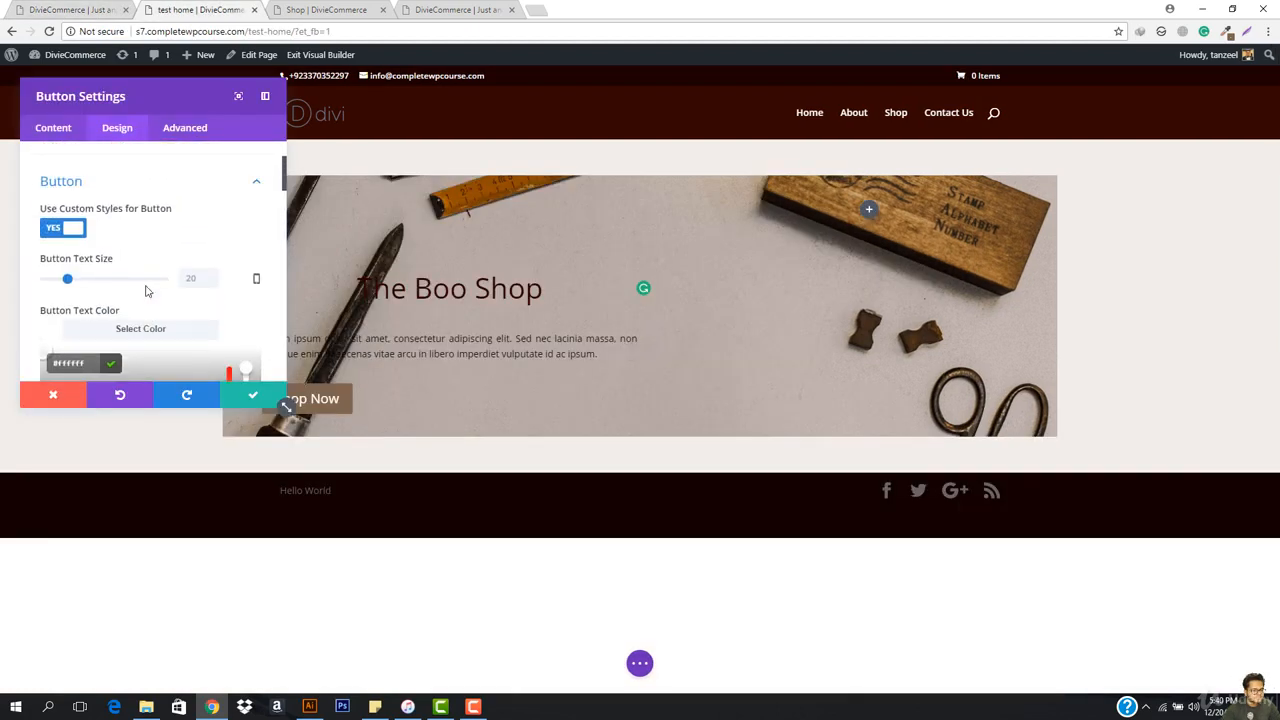
pyautogui.click(55, 128)
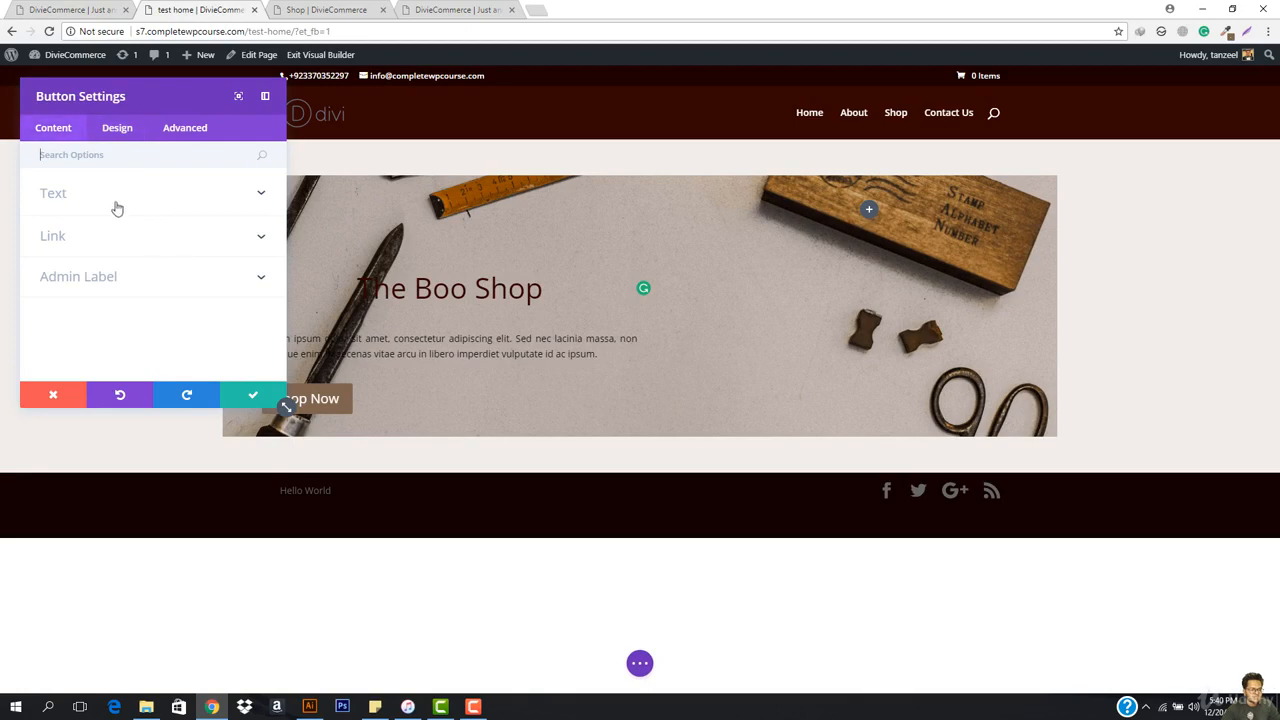
pyautogui.click(116, 205)
pyautogui.click(129, 240)
pyautogui.hotkey('ctrl', 'a')
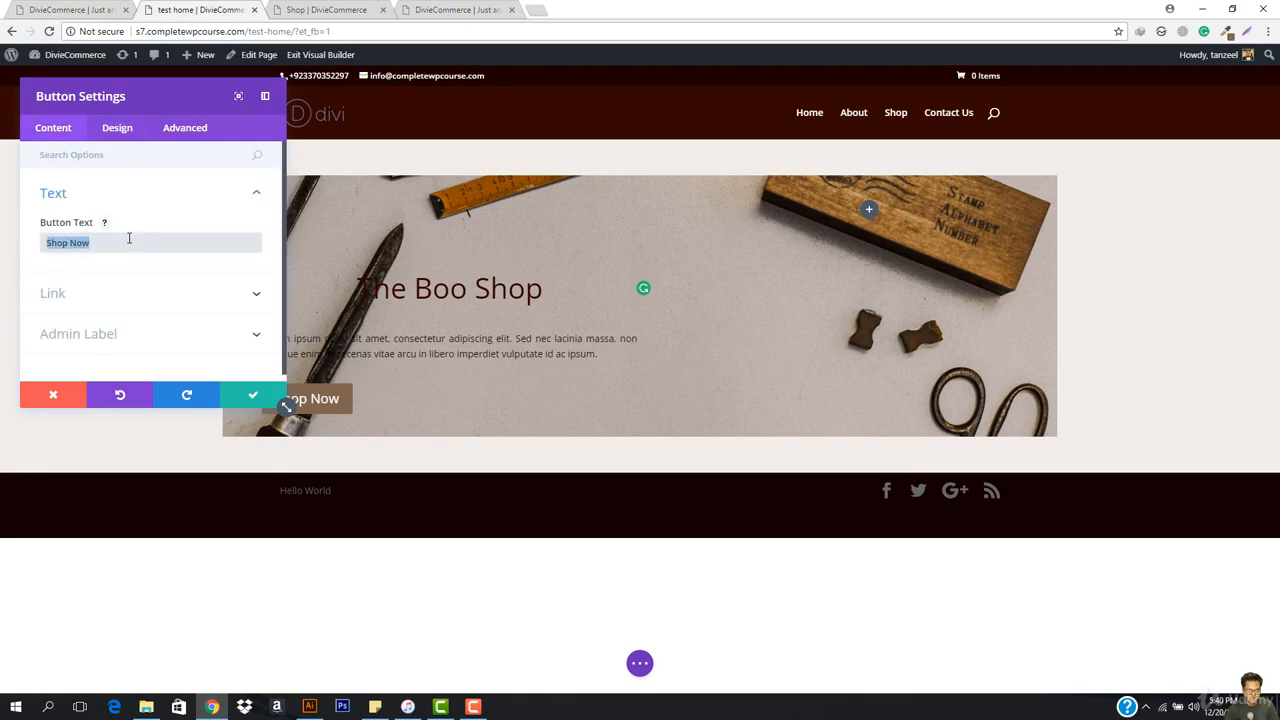
pyautogui.write('SHOP NOW')
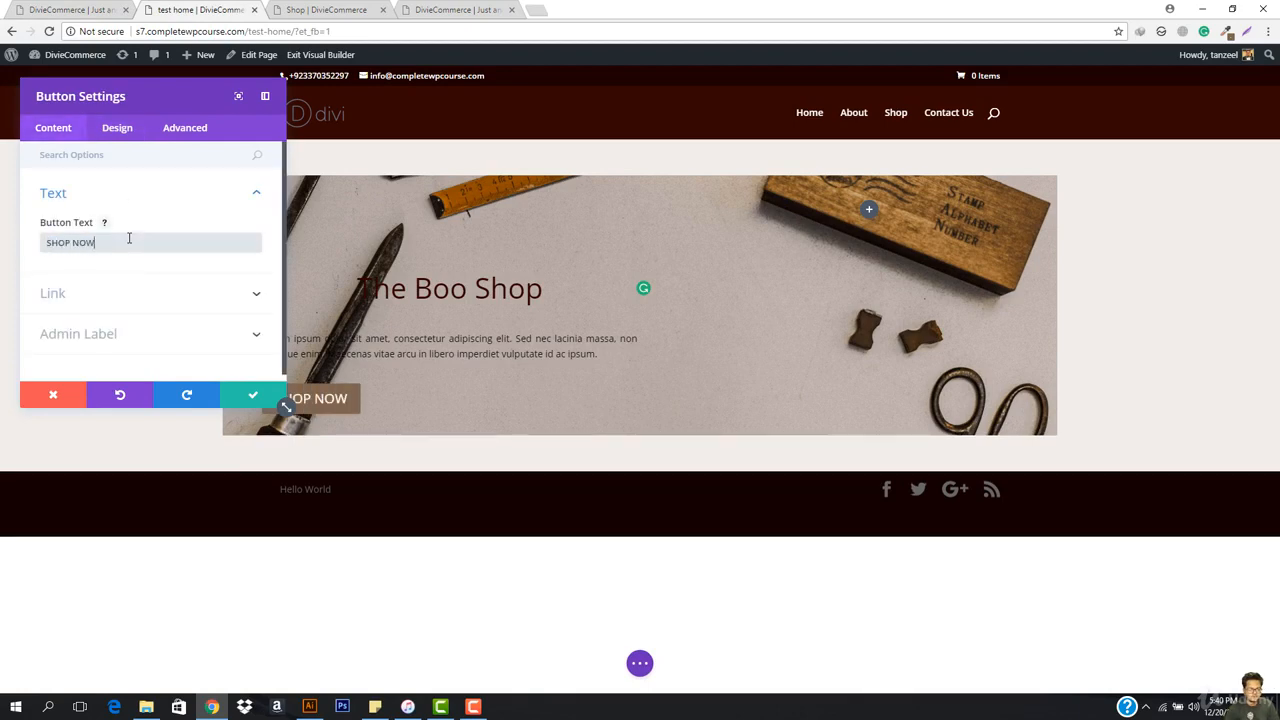
# Reduce the SHOP NOW button's text size to 19px.
pyautogui.click(118, 130)
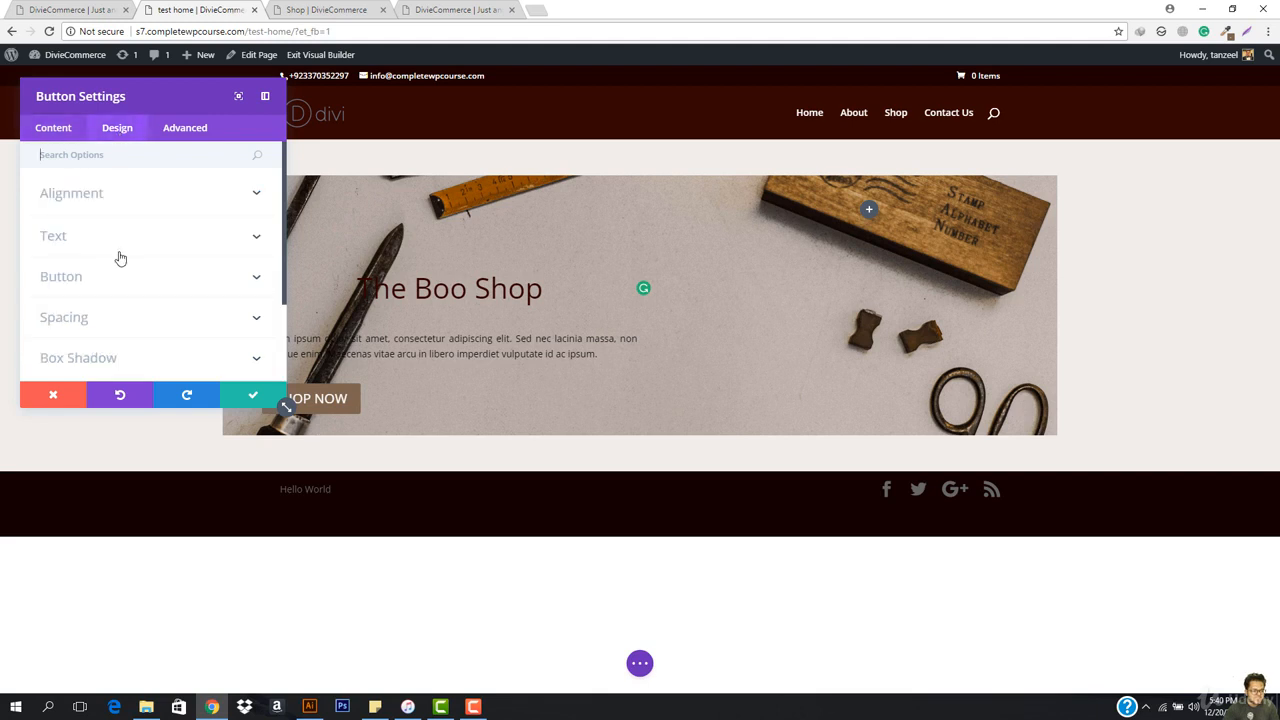
pyautogui.scroll(-3, 120, 257)
pyautogui.scroll(2, 131, 251)
pyautogui.click(131, 246)
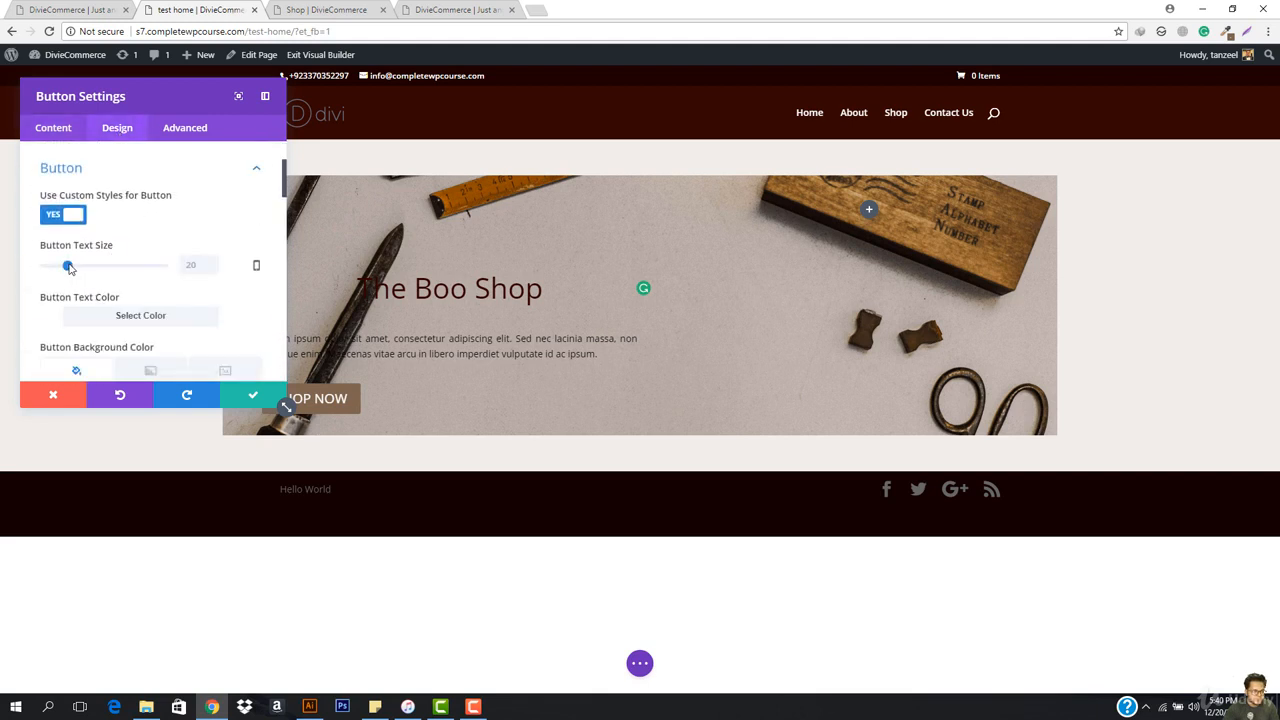
pyautogui.moveTo(68, 267); pyautogui.dragTo(67, 268)
pyautogui.scroll(-1, 143, 277)
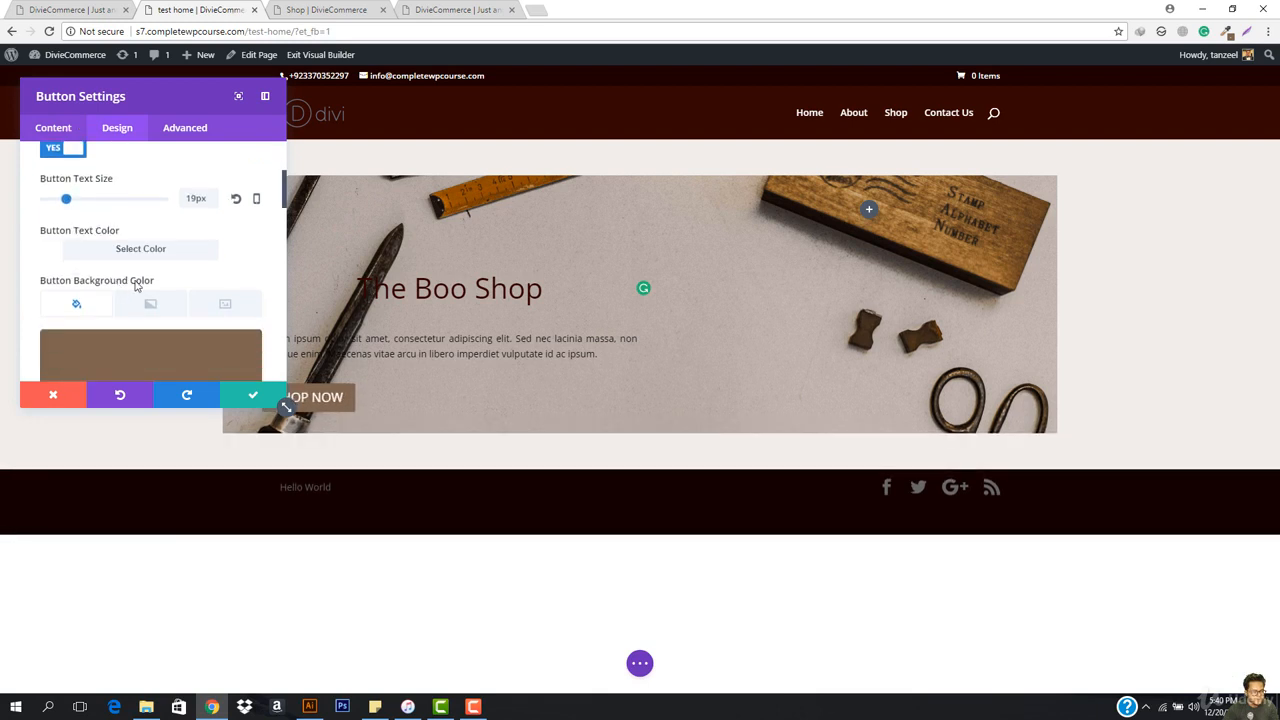
pyautogui.scroll(-1, 148, 270)
pyautogui.scroll(2, 148, 270)
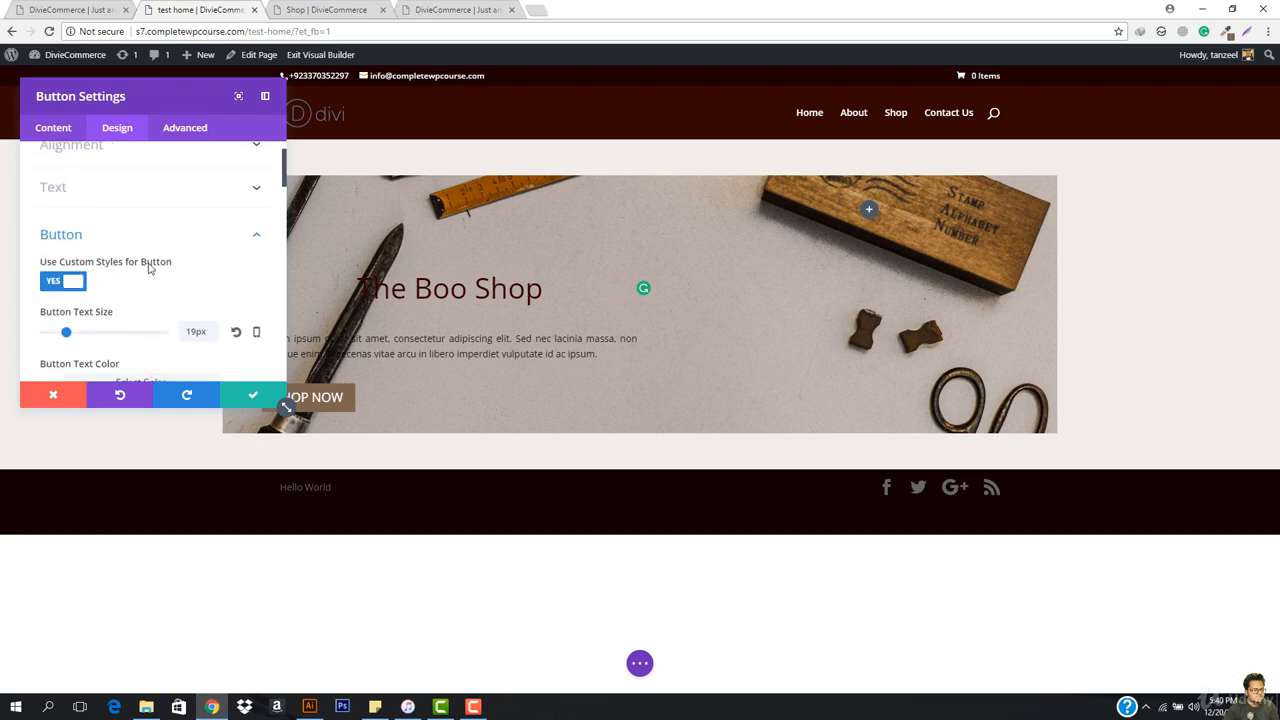
# Try a wider letter spacing on the SHOP NOW button and reset it to the default.
pyautogui.scroll(-5, 140, 275)
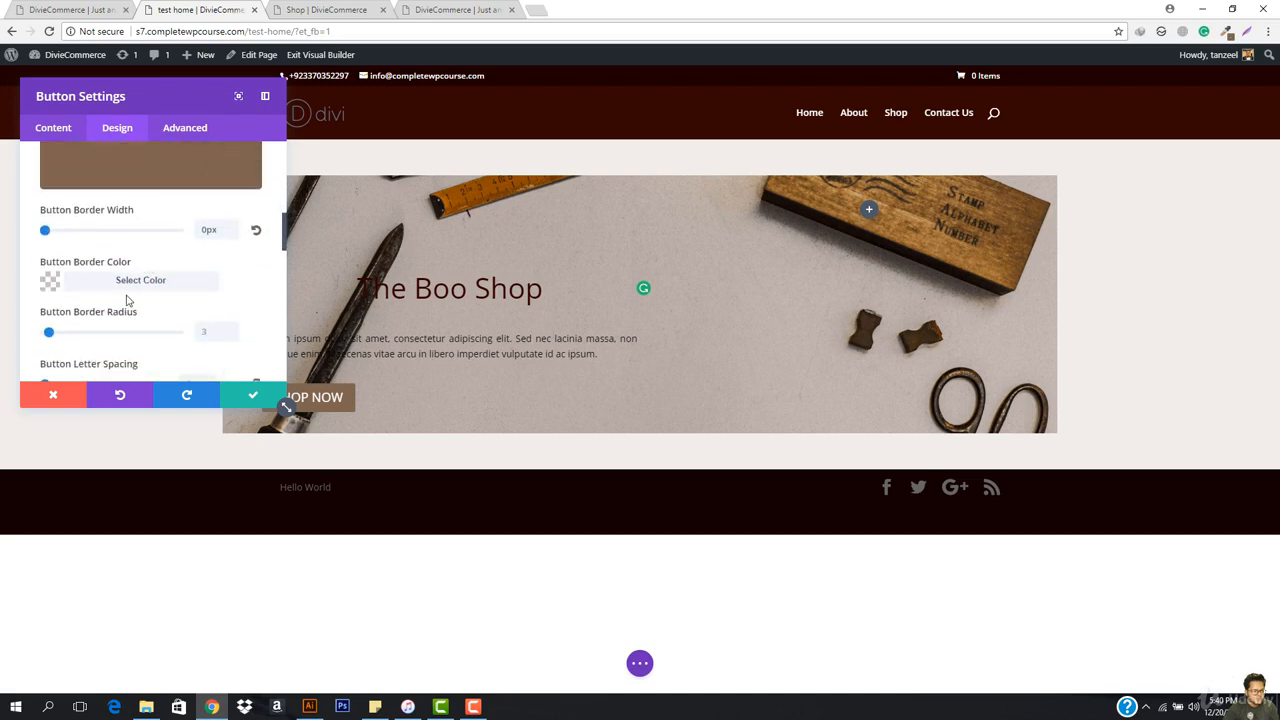
pyautogui.scroll(-2, 122, 292)
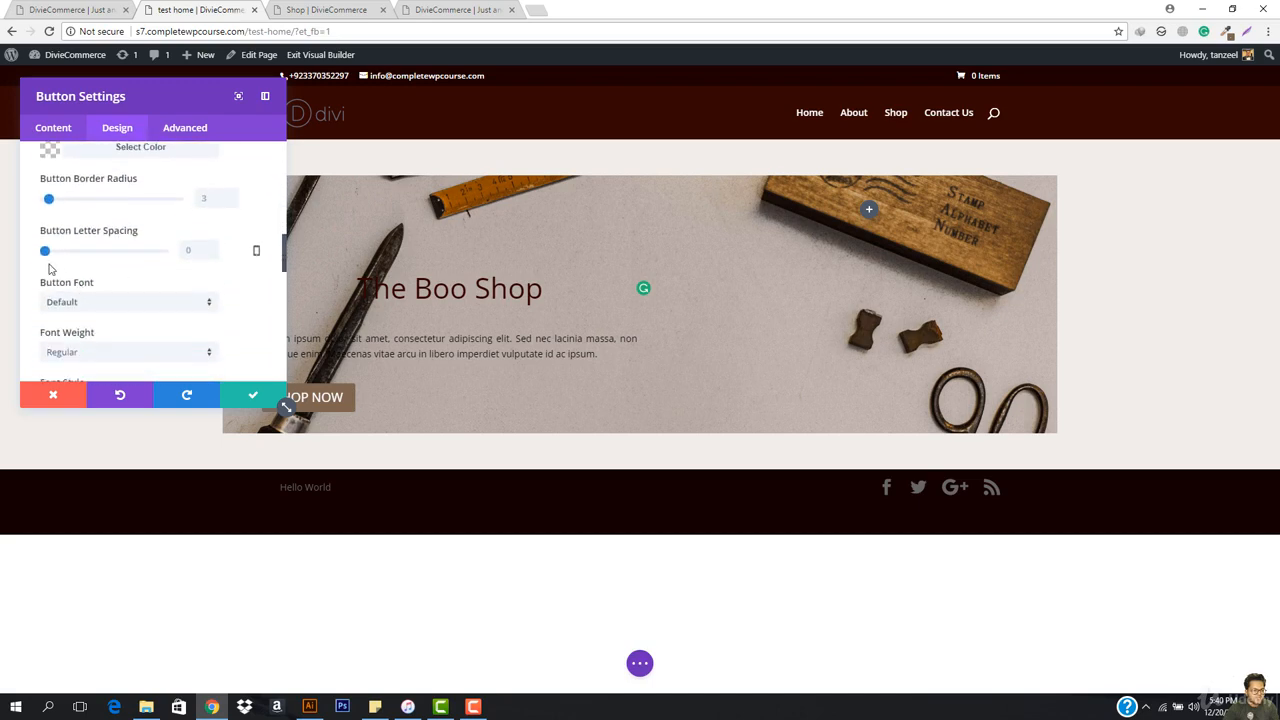
pyautogui.click(45, 252)
pyautogui.moveTo(45, 253); pyautogui.dragTo(47, 254)
pyautogui.click(237, 252)
# Try the Annie Use Your Telescope font on the SHOP NOW button.
pyautogui.scroll(-1, 122, 300)
pyautogui.click(132, 236)
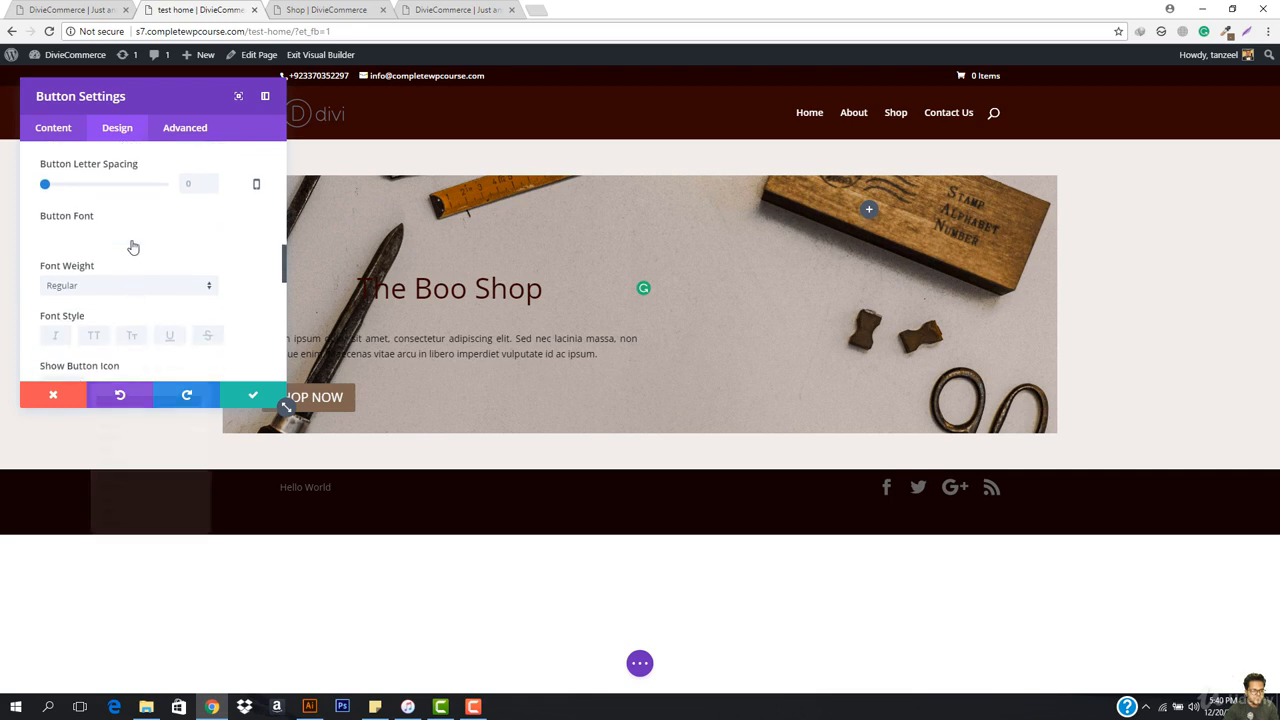
pyautogui.write('opwn')
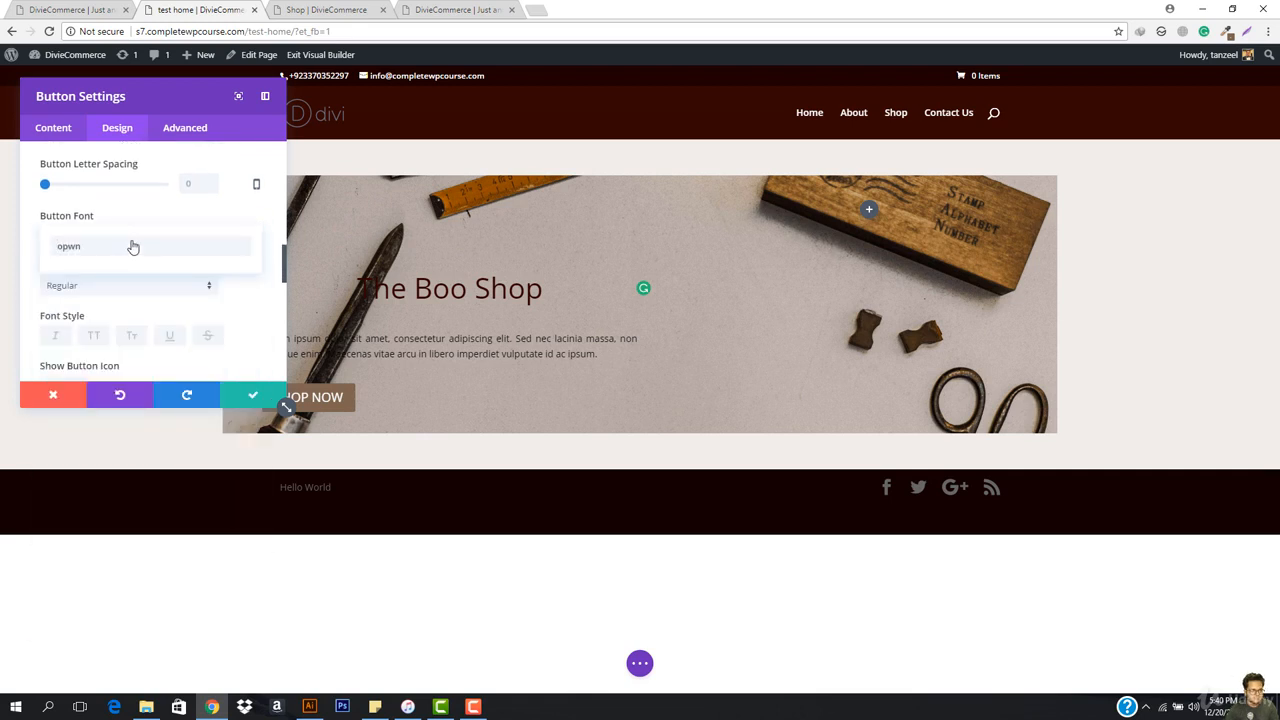
pyautogui.press('BackSpace')
pyautogui.press('BackSpace')
pyautogui.write('en')
pyautogui.press('Escape')
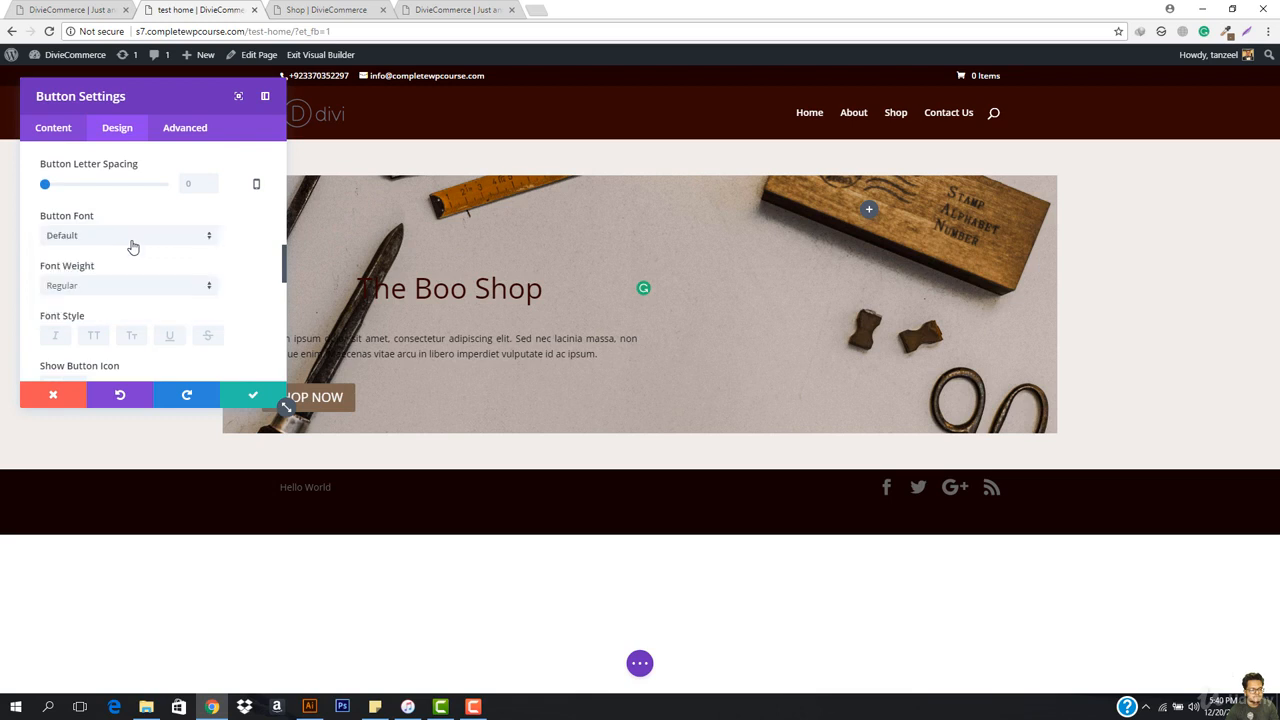
pyautogui.click(132, 240)
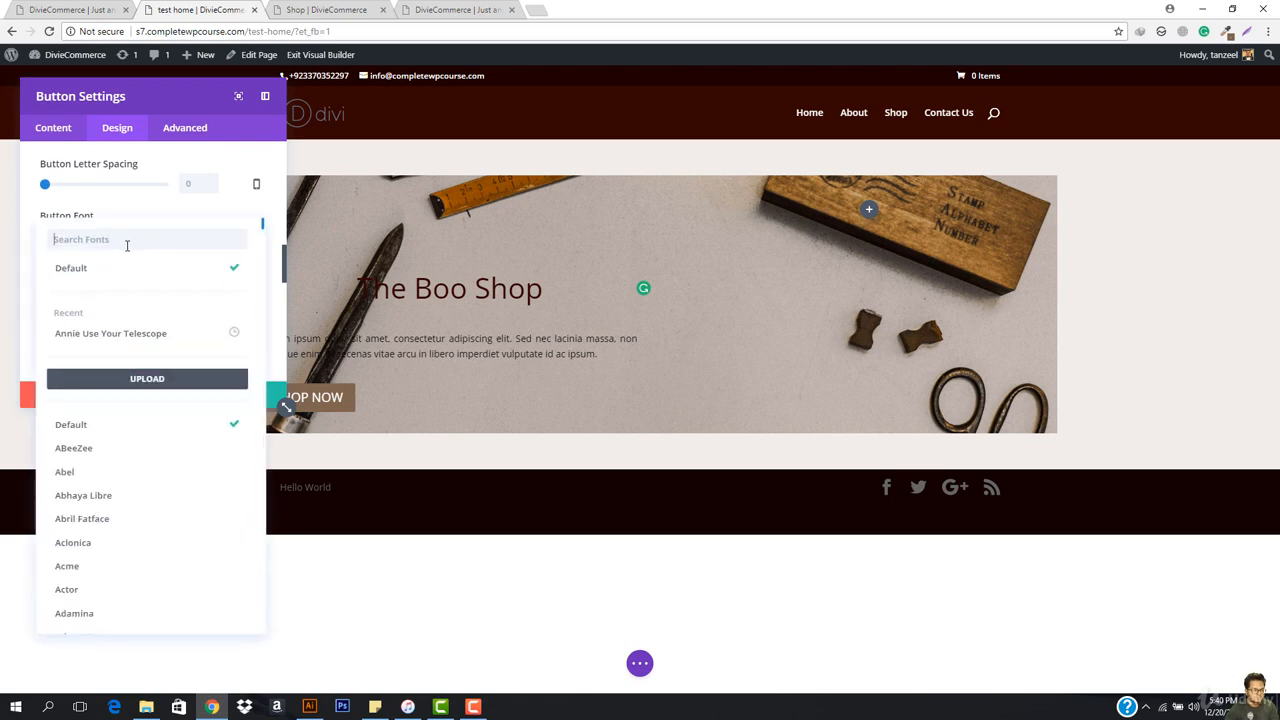
pyautogui.click(113, 344)
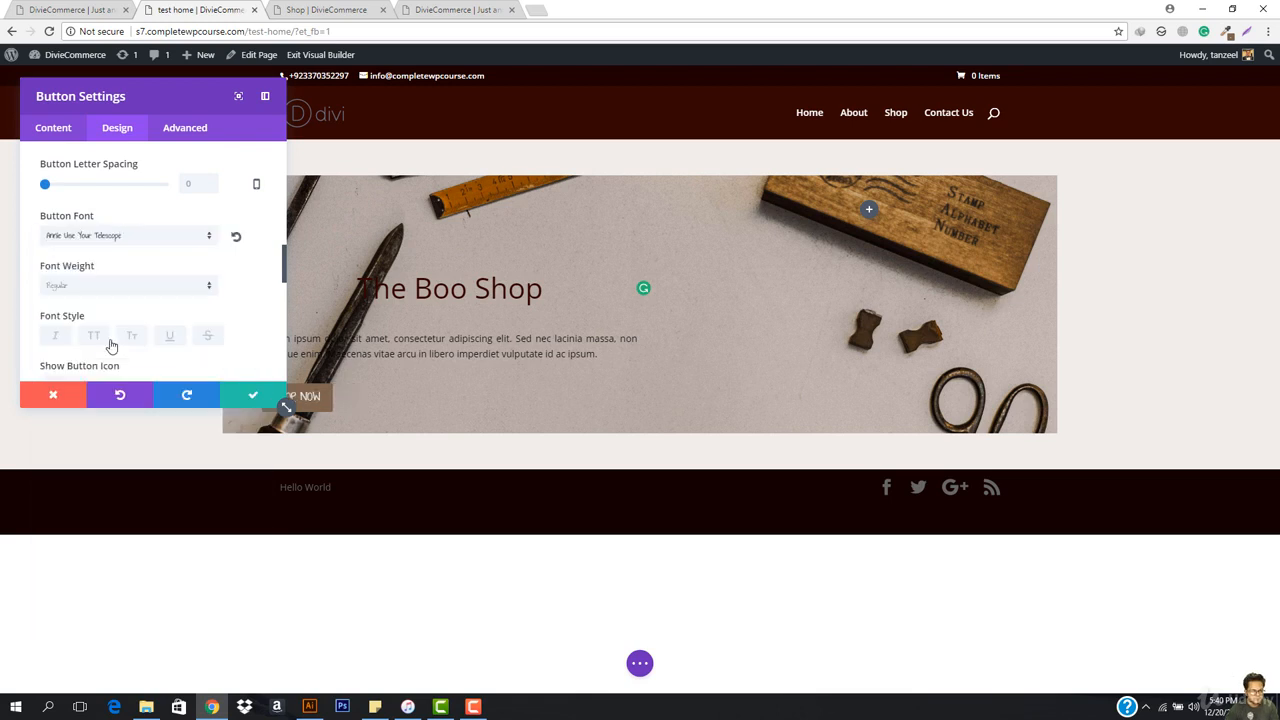
# Set the SHOP NOW button's font to Open Sans.
pyautogui.click(114, 240)
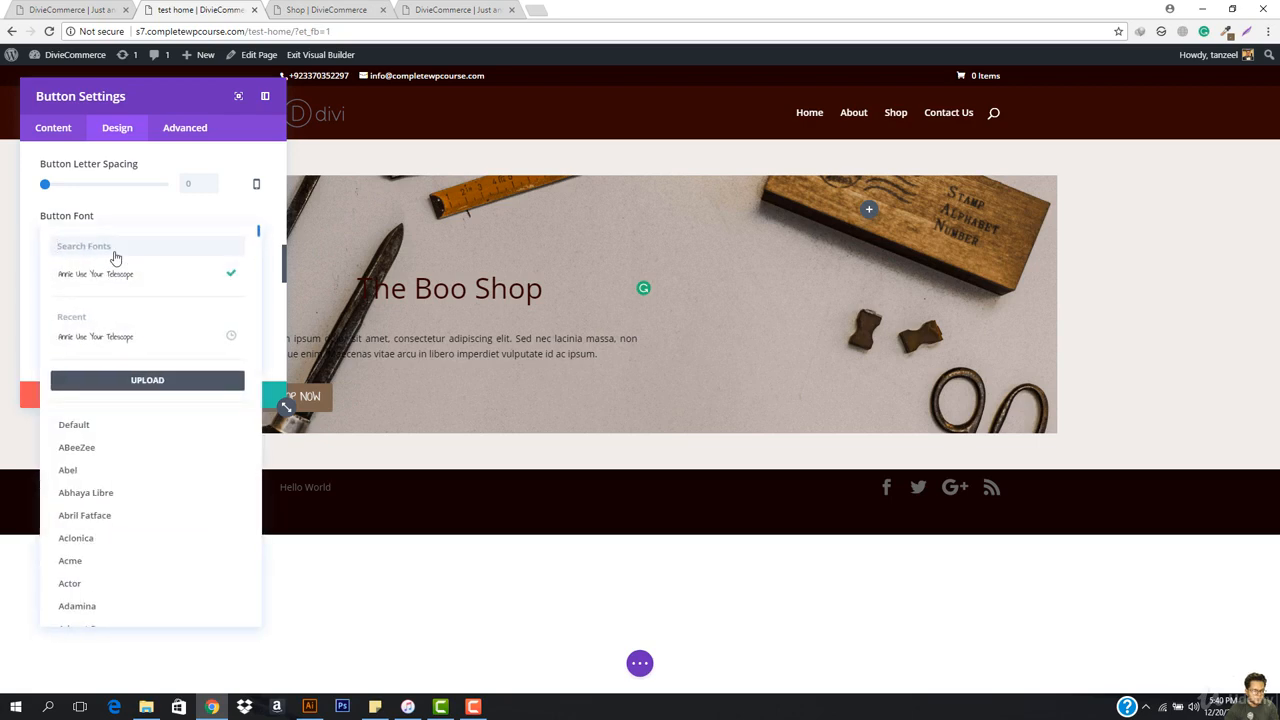
pyautogui.write('open')
pyautogui.press('Down')
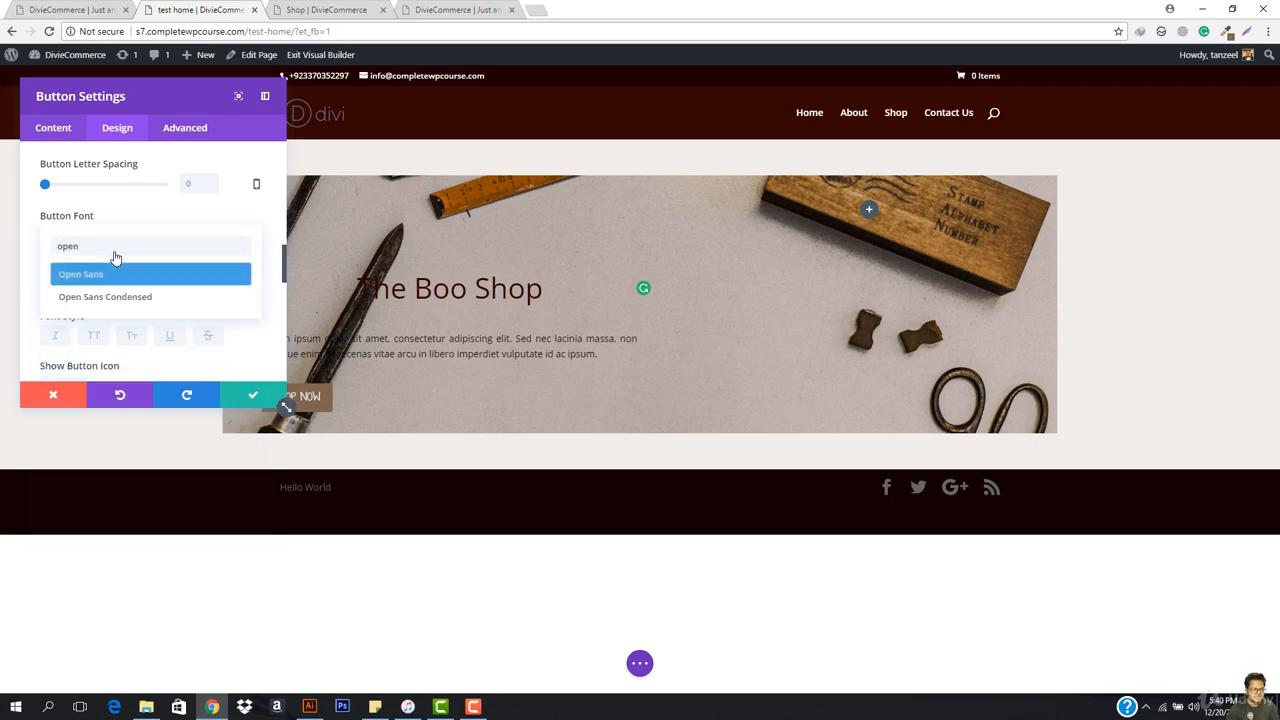
pyautogui.press('Return')
# Center the SHOP NOW button within its column and save the button settings.
pyautogui.scroll(-1, 115, 258)
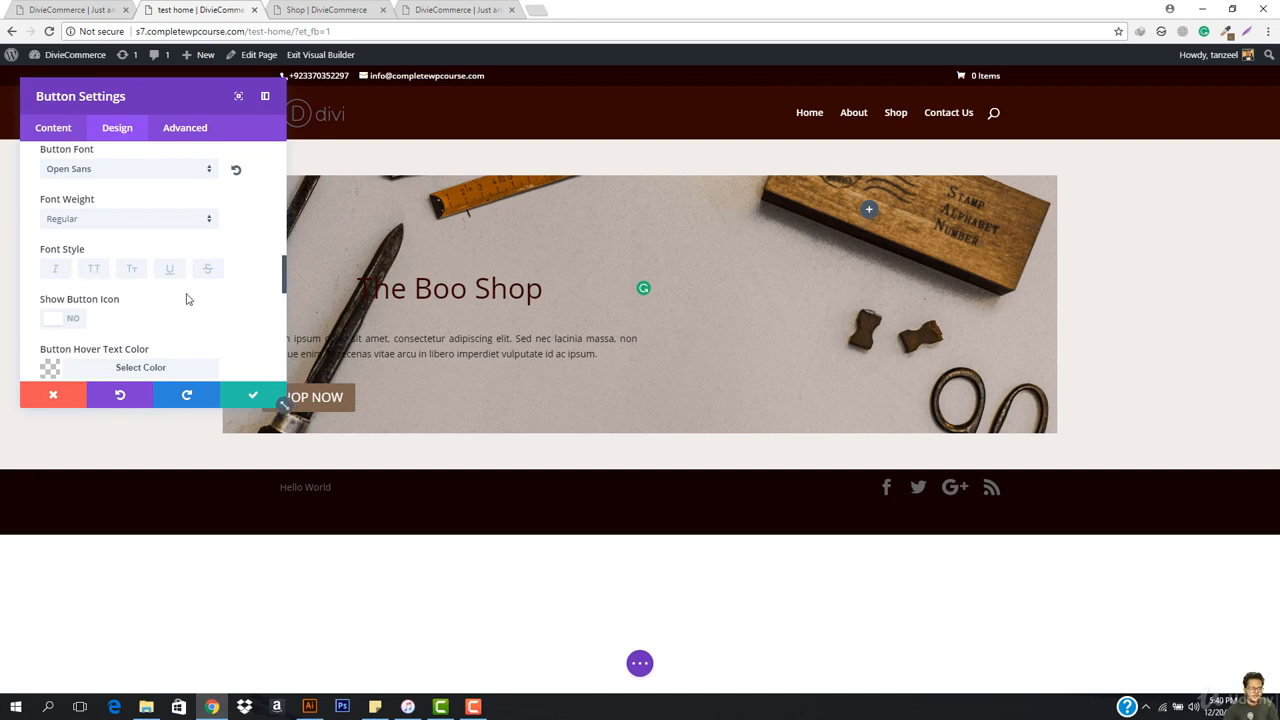
pyautogui.moveTo(478, 712)
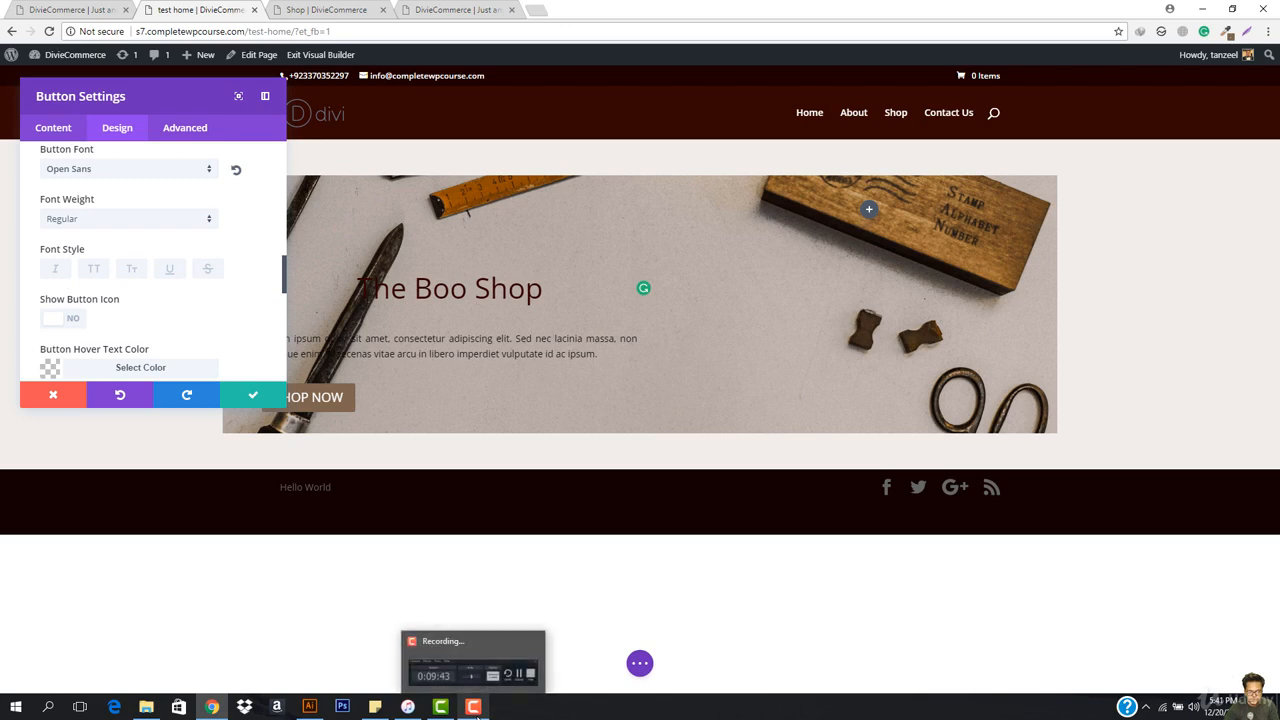
pyautogui.scroll(-1, 221, 307)
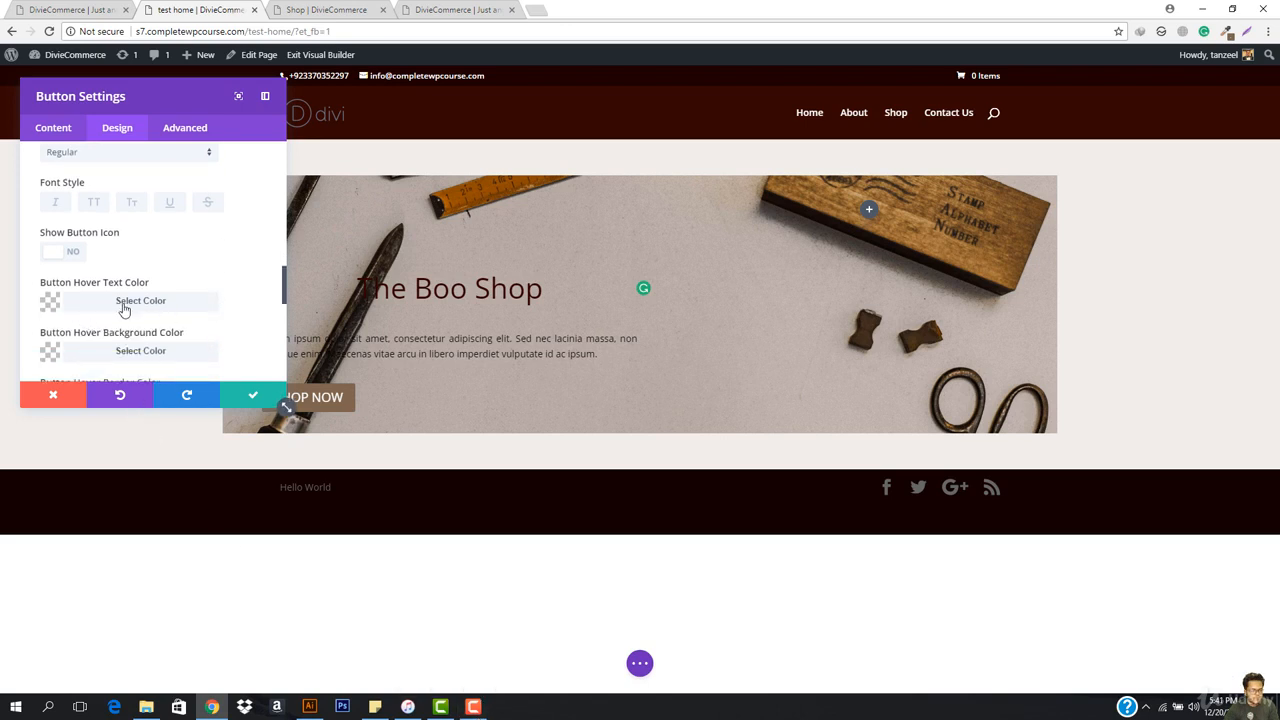
pyautogui.scroll(-2, 198, 354)
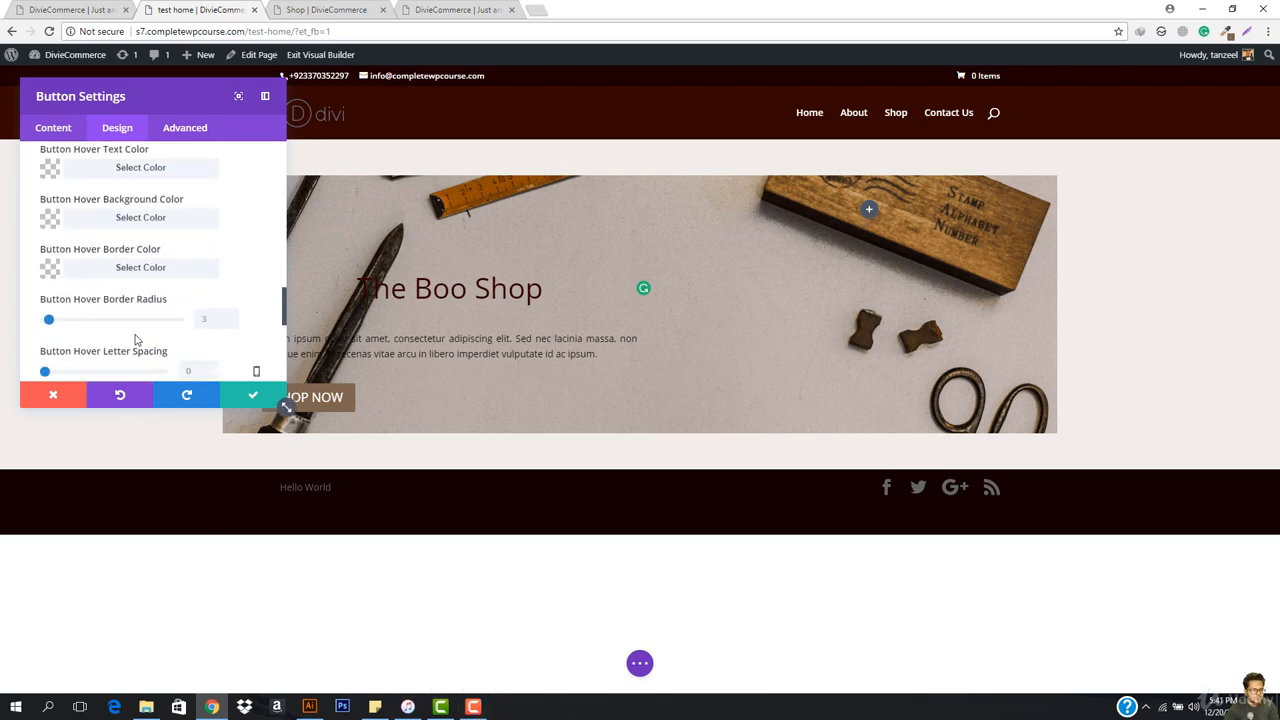
pyautogui.scroll(-6, 136, 340)
pyautogui.scroll(5, 135, 340)
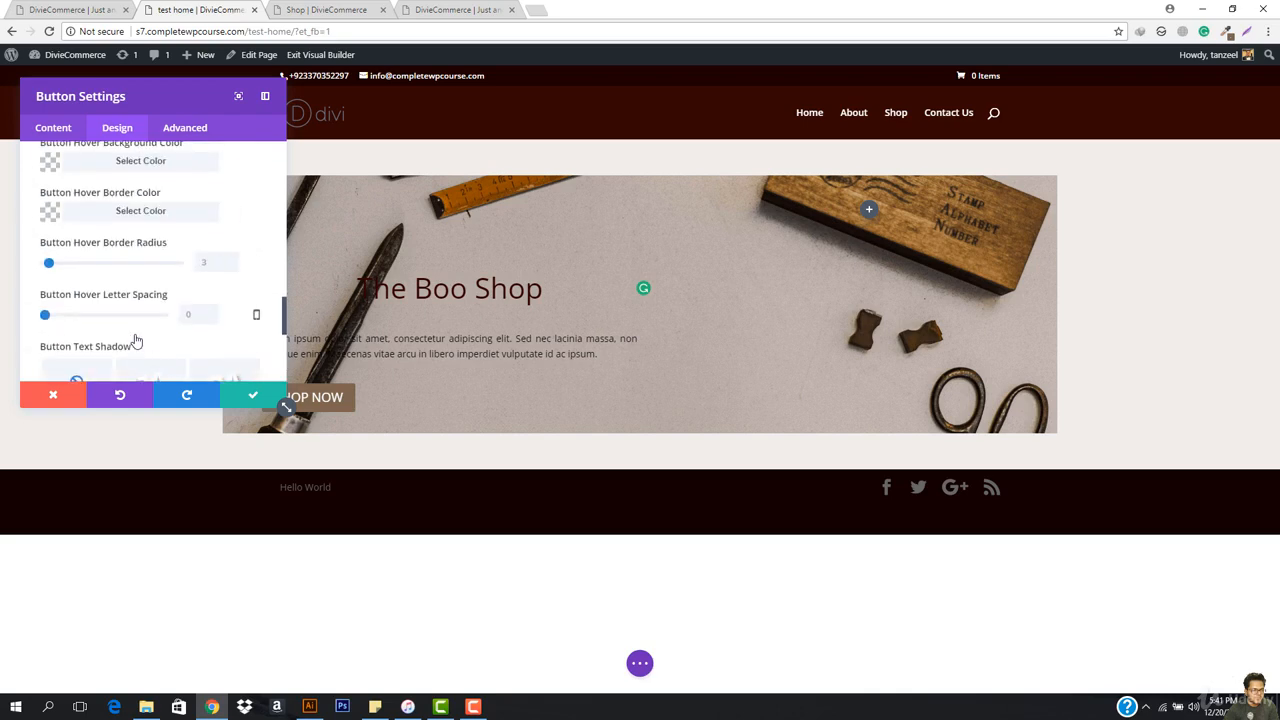
pyautogui.scroll(10, 136, 341)
pyautogui.click(105, 195)
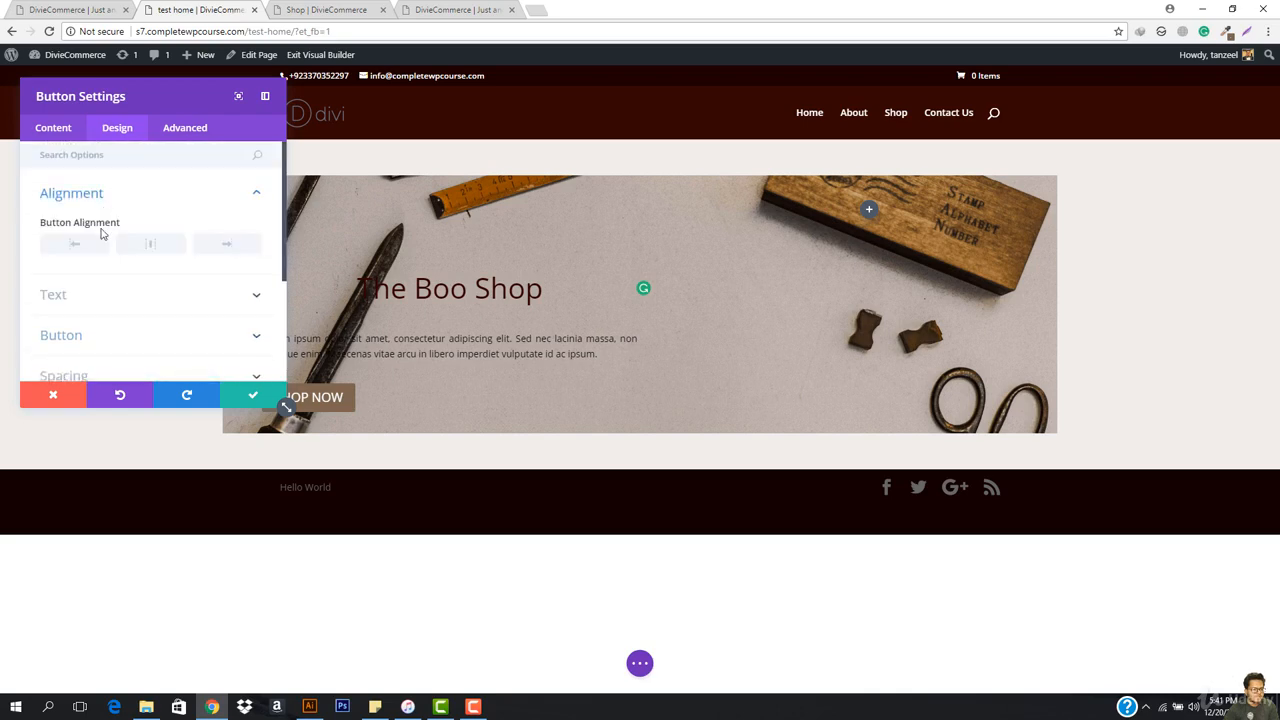
pyautogui.click(145, 247)
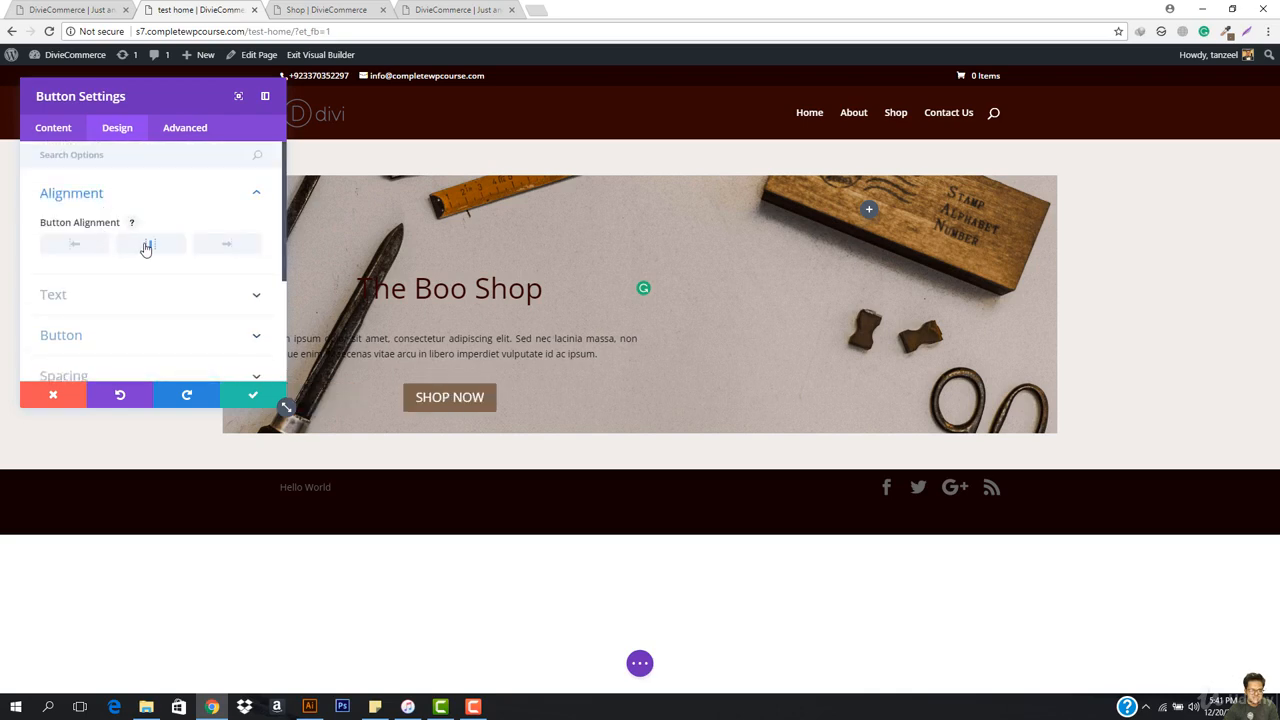
pyautogui.click(250, 397)
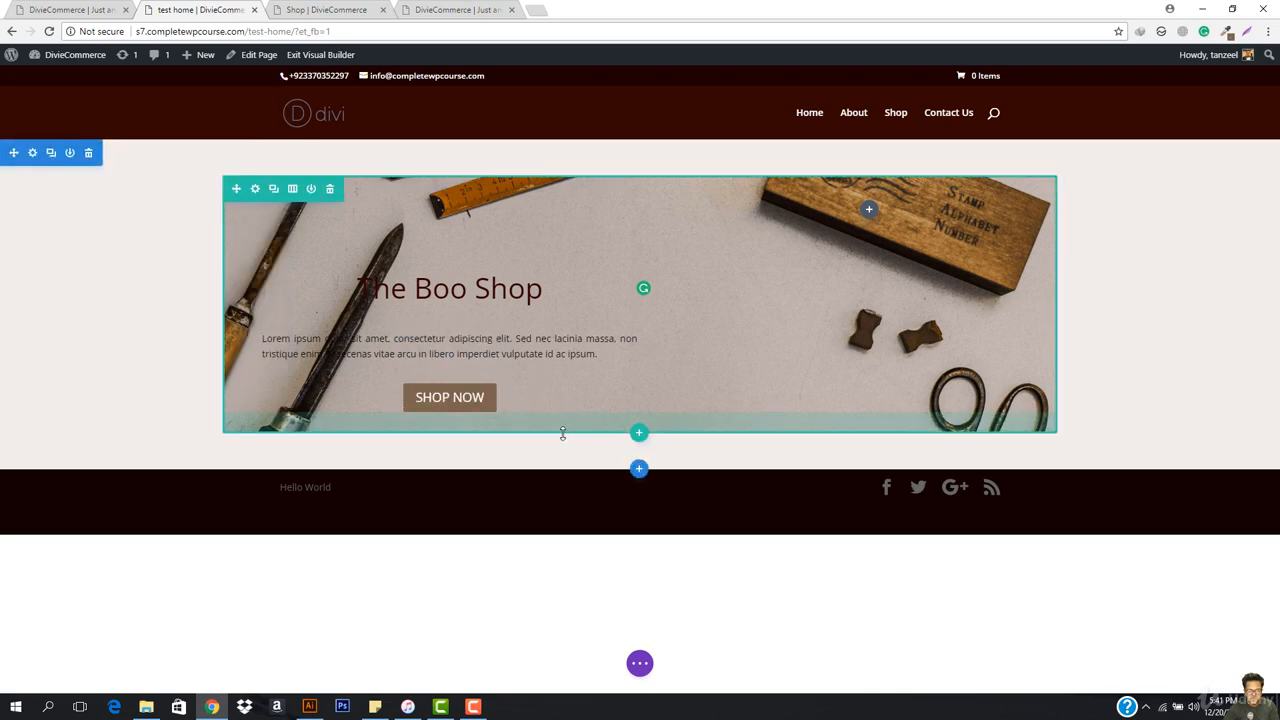
# Increase the hero row's bottom padding so more of the background image shows below the SHOP NOW button.
pyautogui.moveTo(563, 438); pyautogui.dragTo(559, 524)
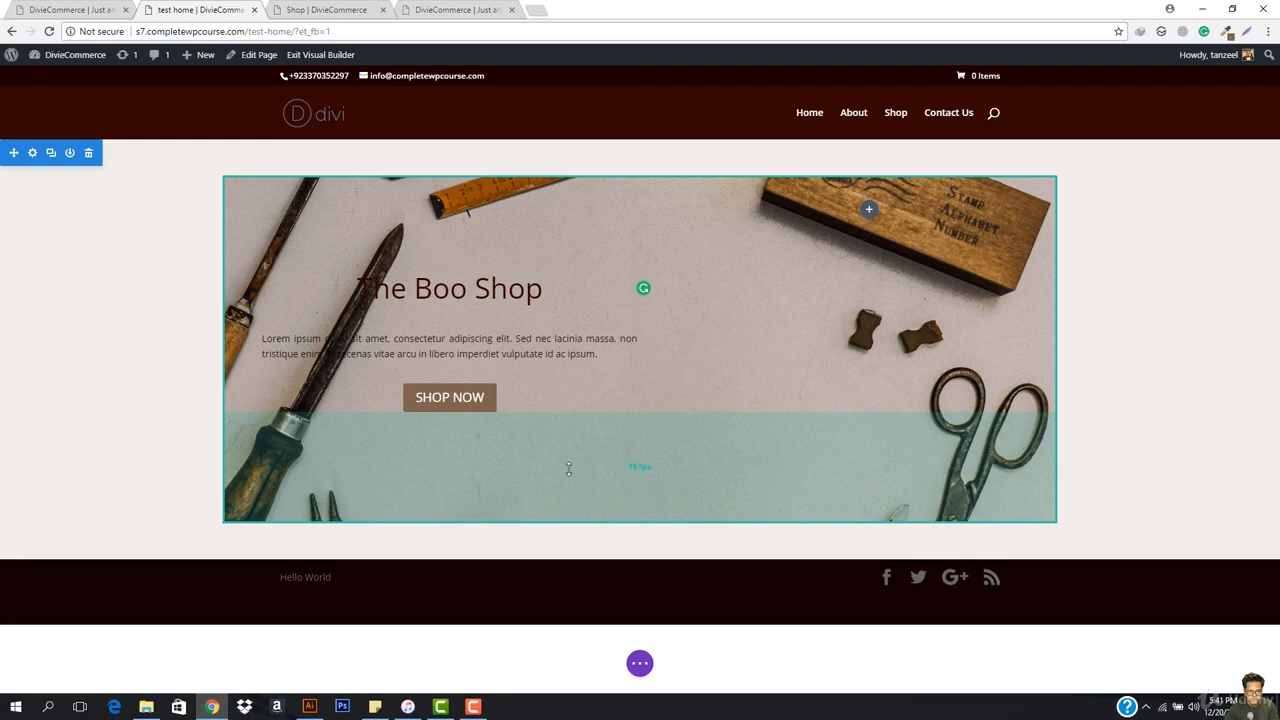
pyautogui.moveTo(568, 469); pyautogui.dragTo(568, 469)
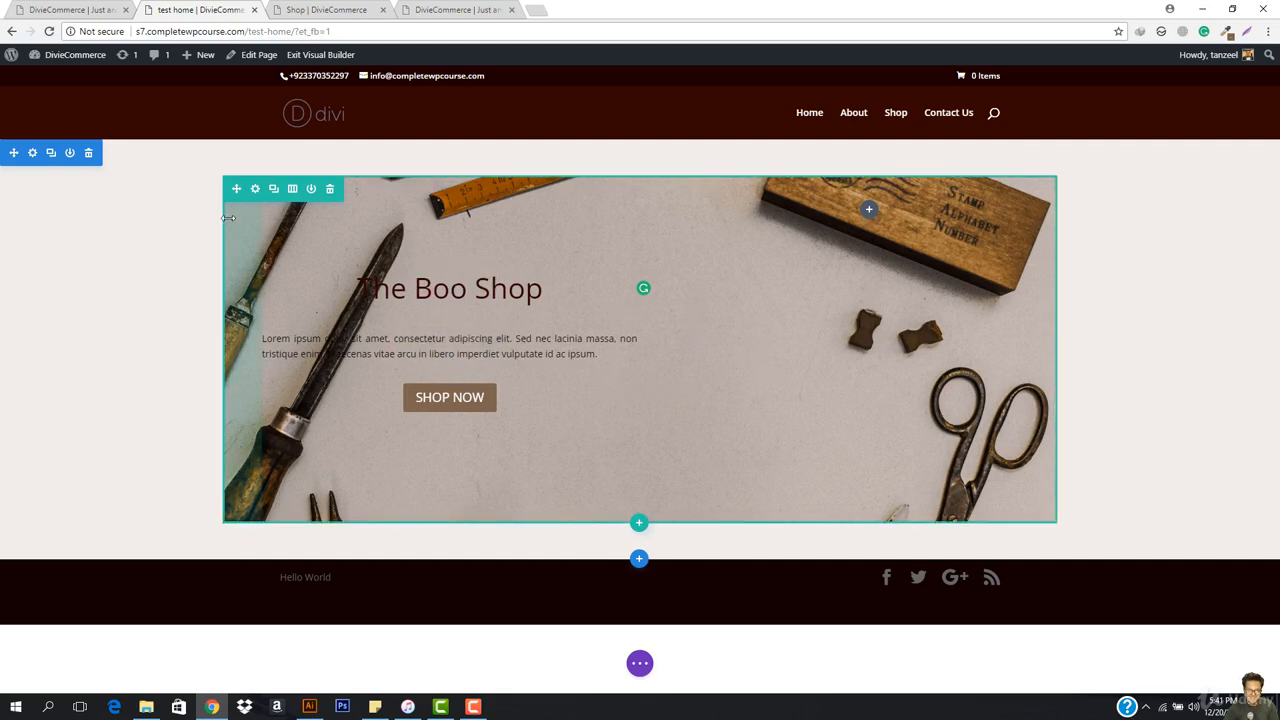
# Give Column 1 of the hero row a solid gray background color in the row settings.
pyautogui.click(255, 195)
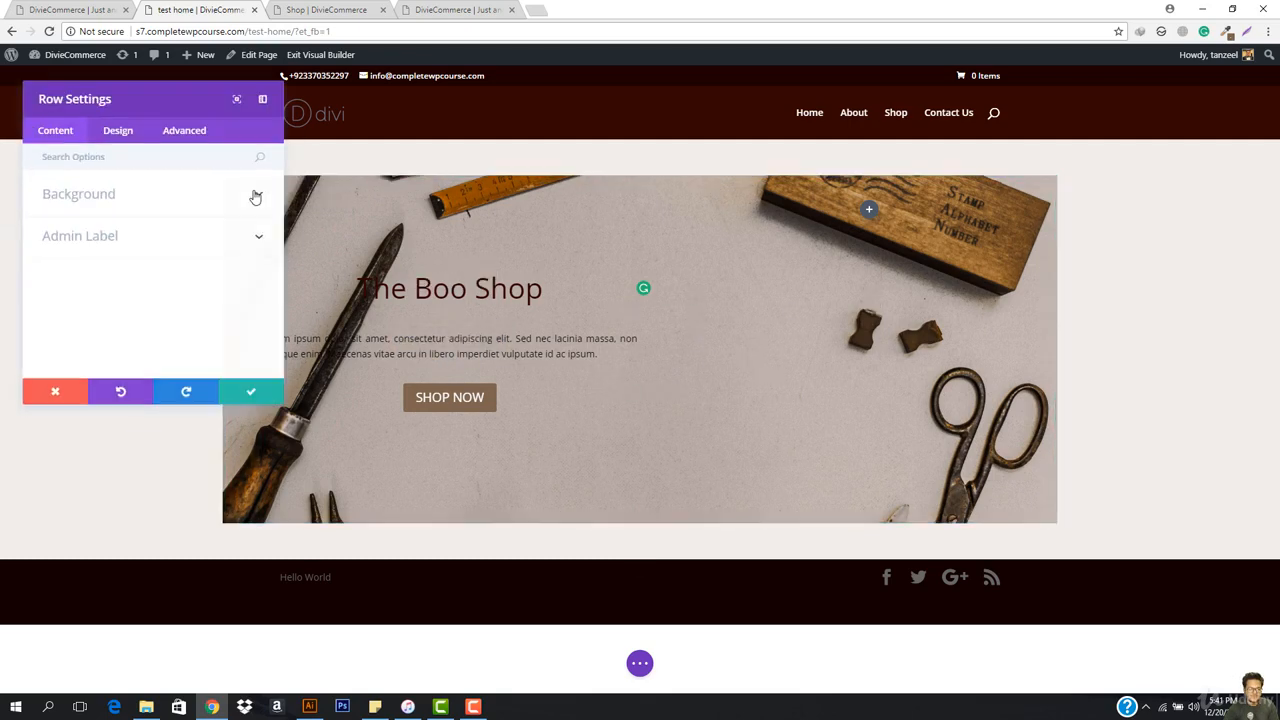
pyautogui.click(163, 208)
pyautogui.scroll(-8, 118, 287)
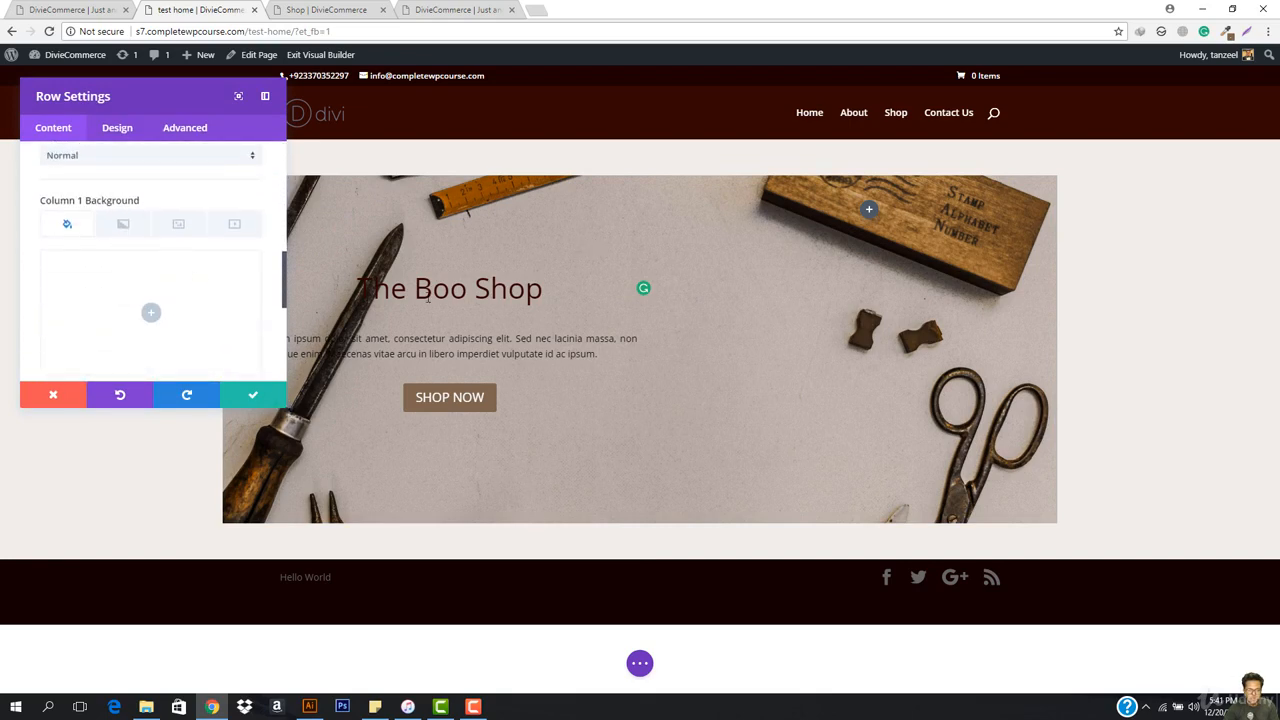
pyautogui.click(149, 316)
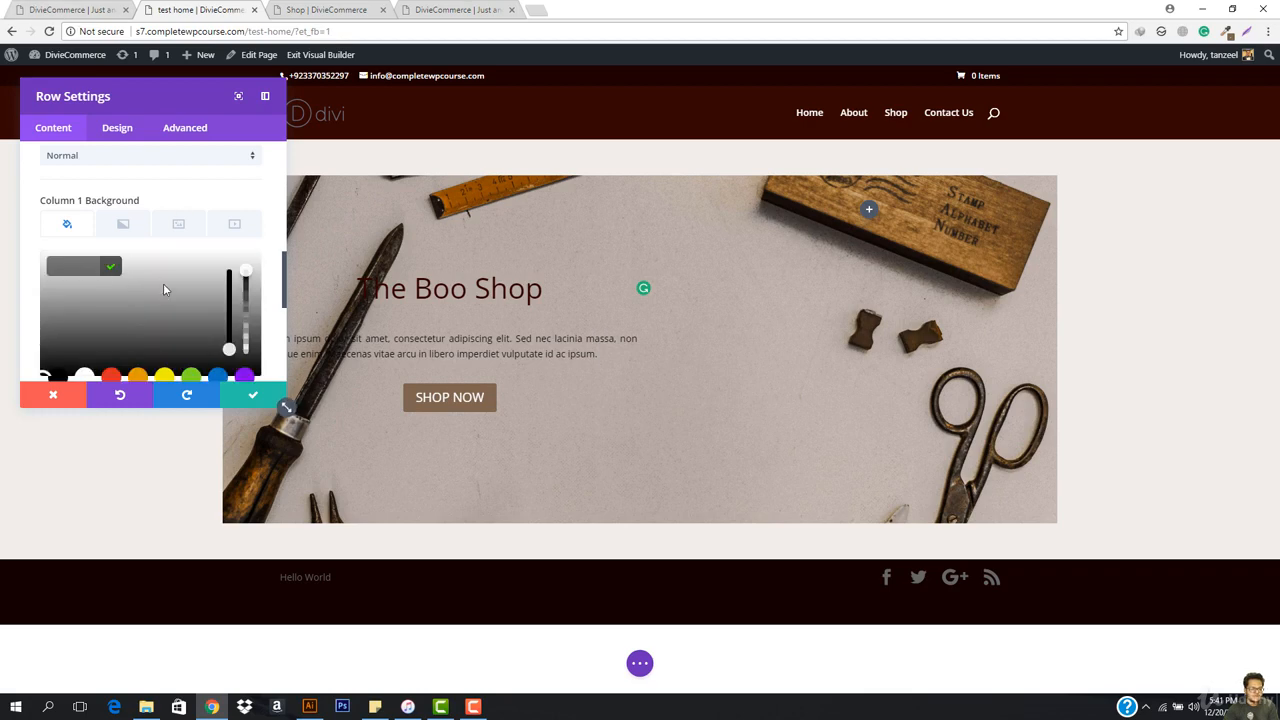
pyautogui.scroll(-1, 100, 320)
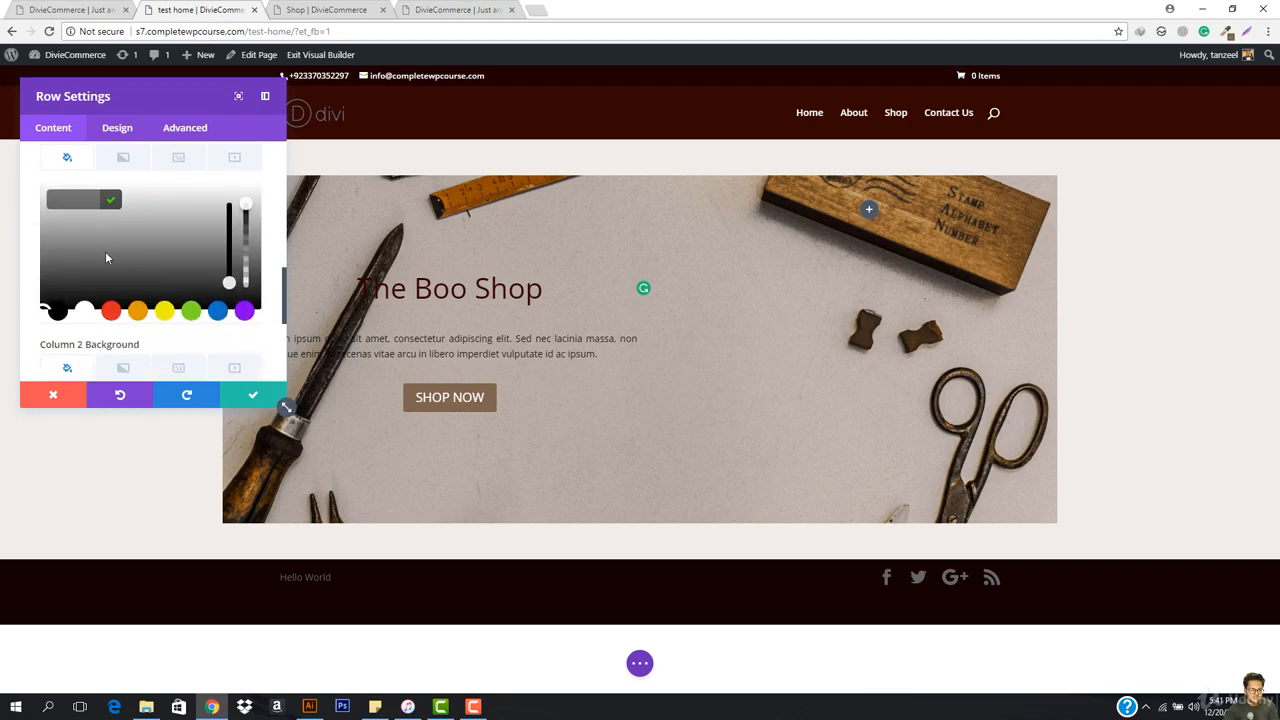
pyautogui.moveTo(107, 258)
pyautogui.mouseDown()
pyautogui.moveTo(74, 257)
pyautogui.moveTo(80, 245)
pyautogui.moveTo(154, 240)
pyautogui.moveTo(84, 252)
pyautogui.mouseUp()
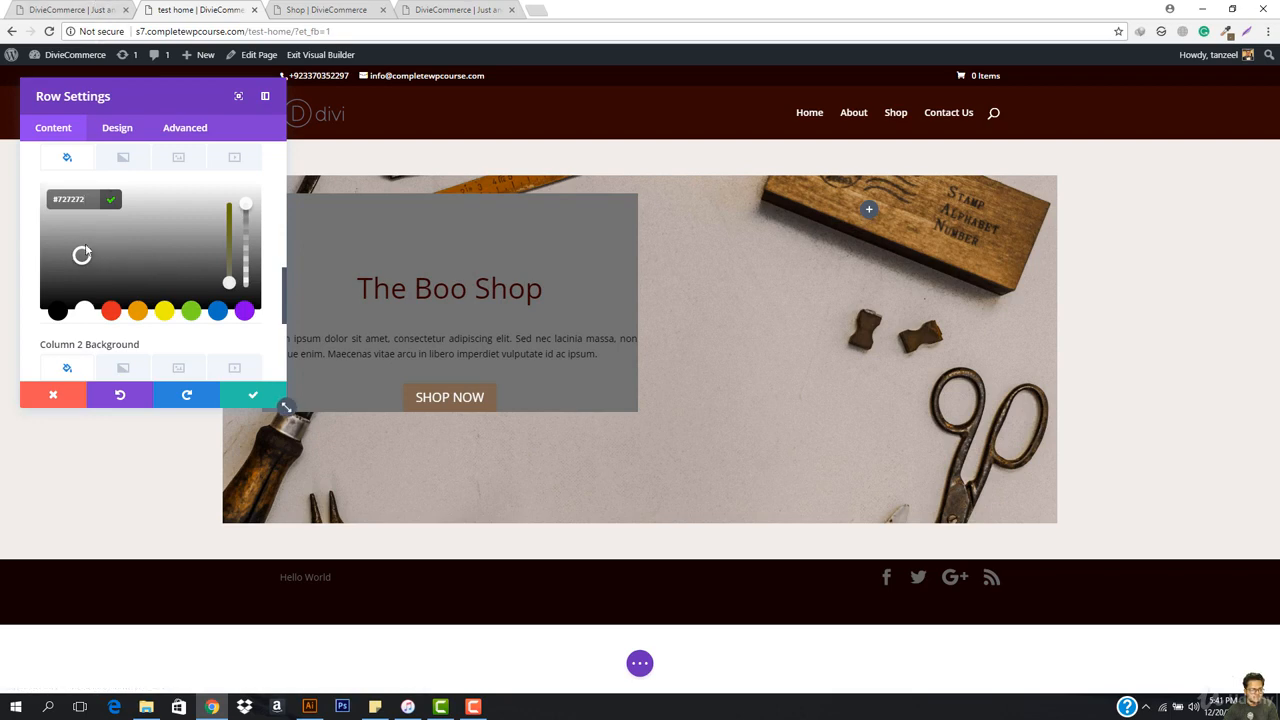
pyautogui.moveTo(86, 255)
pyautogui.mouseDown()
pyautogui.moveTo(43, 241)
pyautogui.moveTo(60, 247)
pyautogui.mouseUp()
# Sample the homepage hero's light background #F2EEEA, apply it as the test home row's Column 1 background, and save the row settings.
pyautogui.click(79, 7)
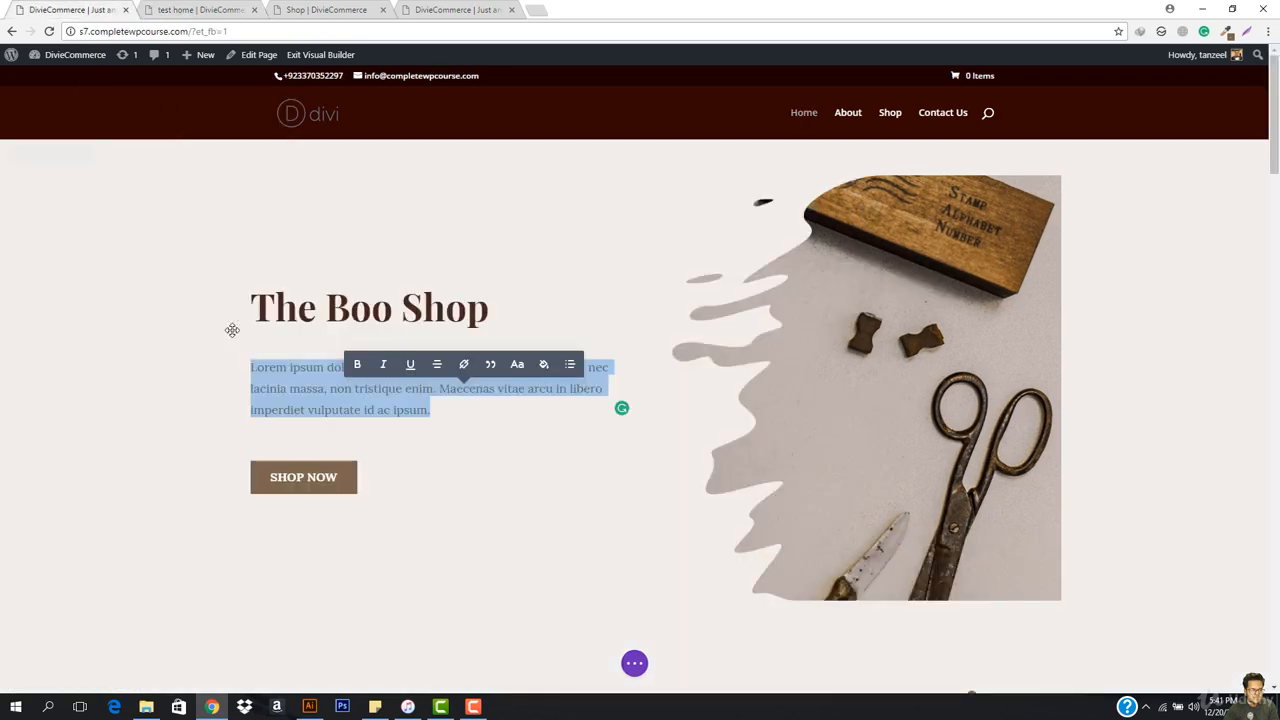
pyautogui.click(1226, 33)
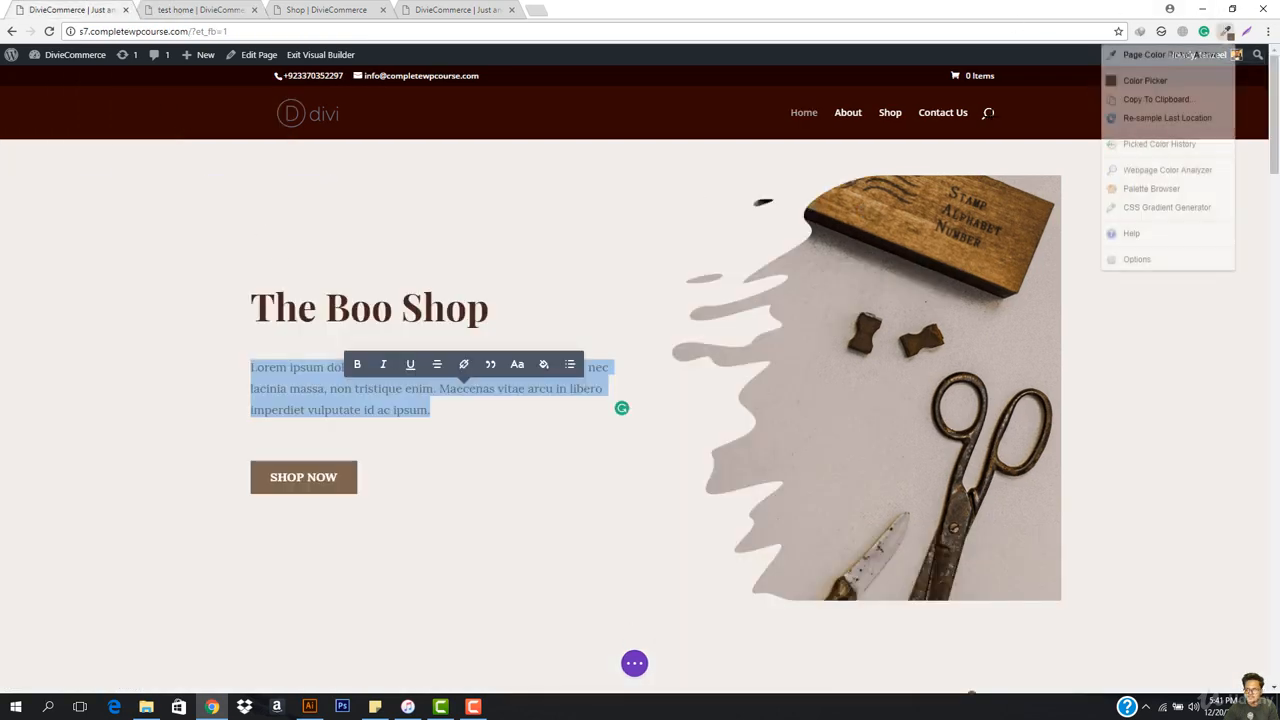
pyautogui.click(1150, 54)
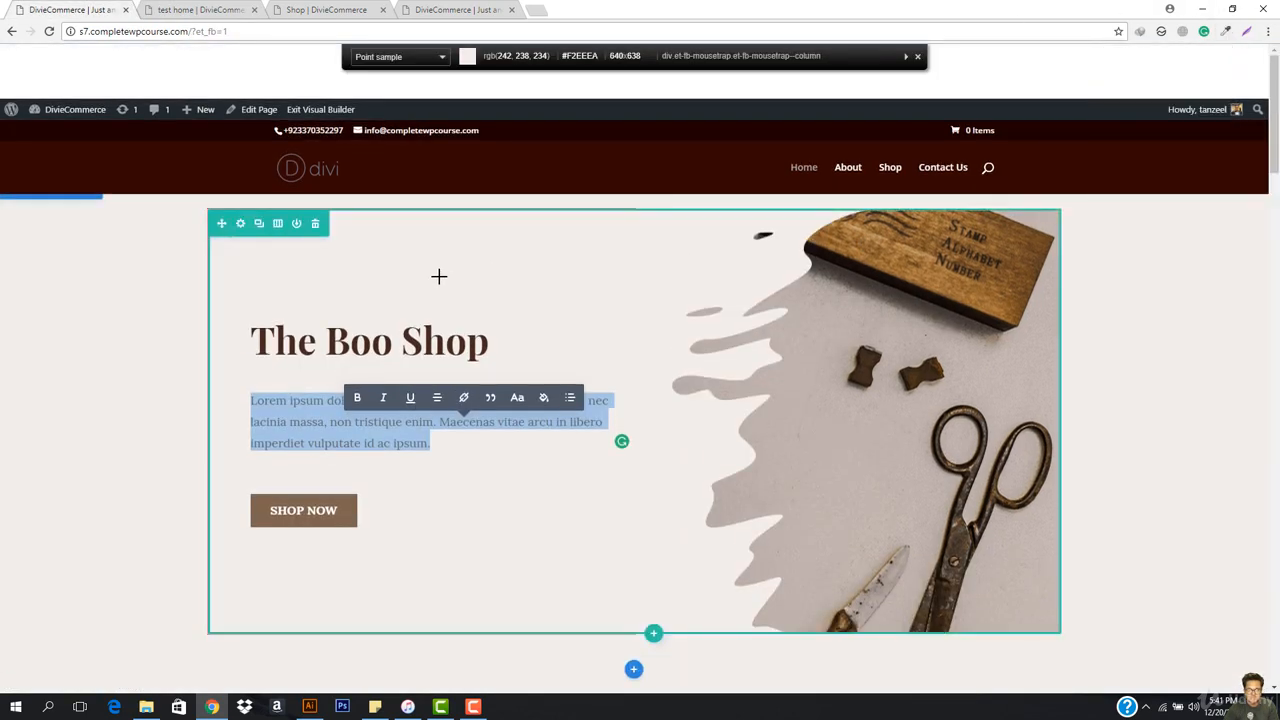
pyautogui.click(439, 276)
pyautogui.click(203, 9)
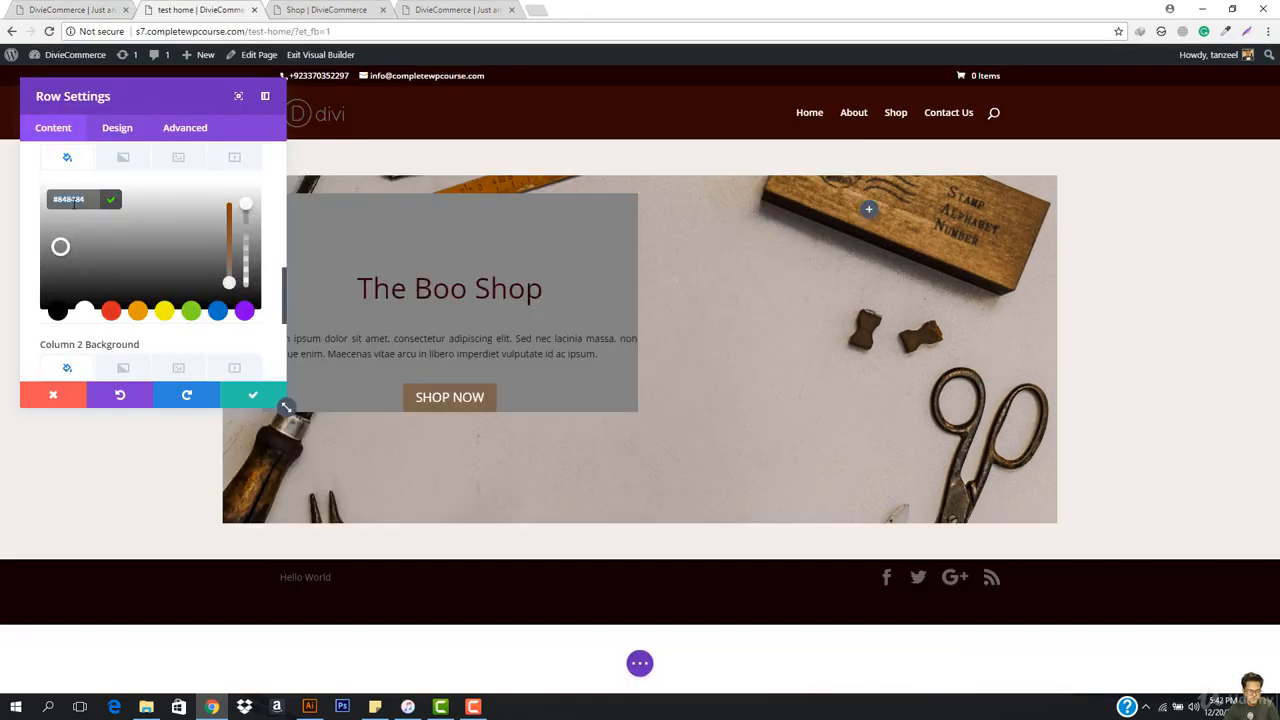
pyautogui.hotkey('ctrl', 'v')
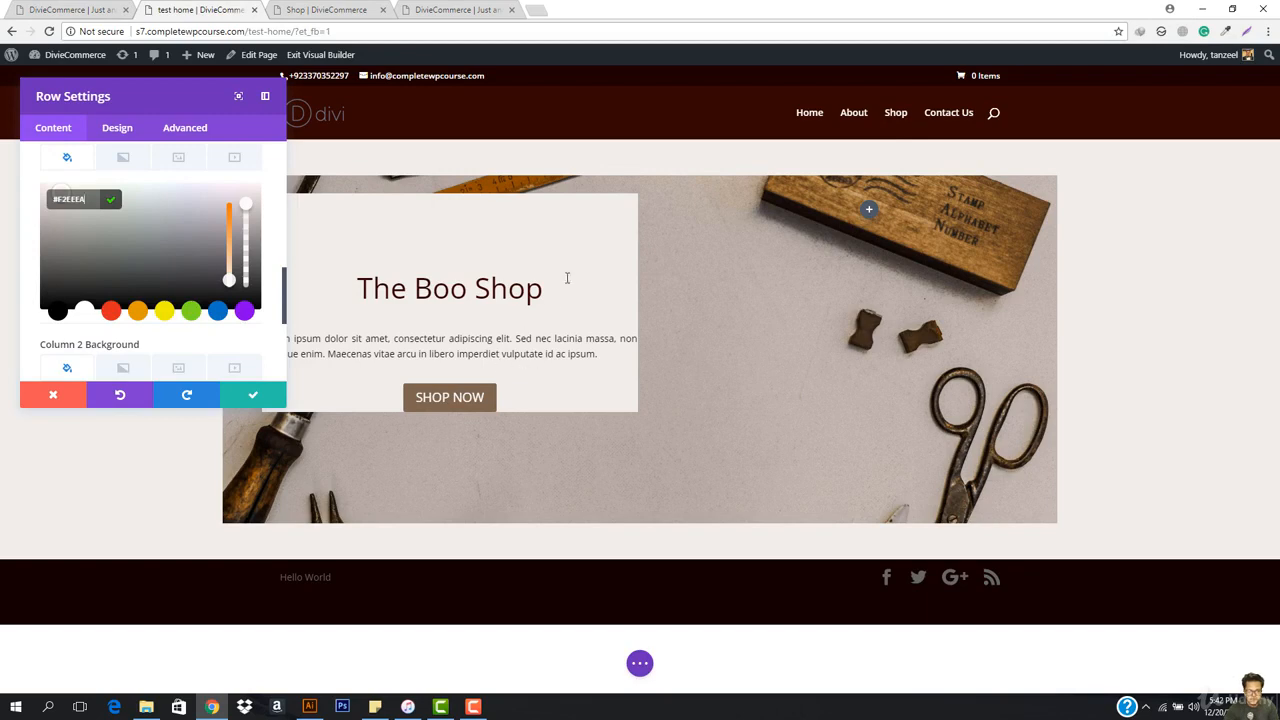
pyautogui.click(256, 395)
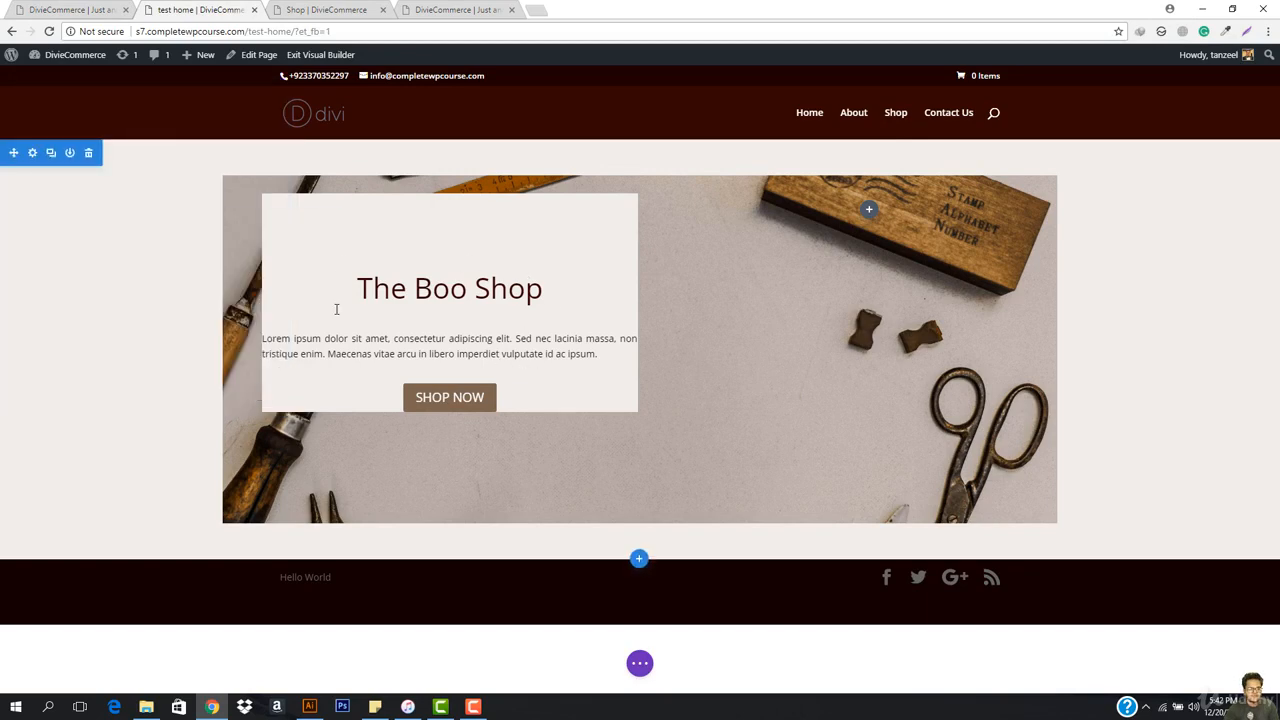
# Remove the hero row's top padding so the text column meets the row's upper edge.
pyautogui.moveTo(436, 183); pyautogui.dragTo(446, 163)
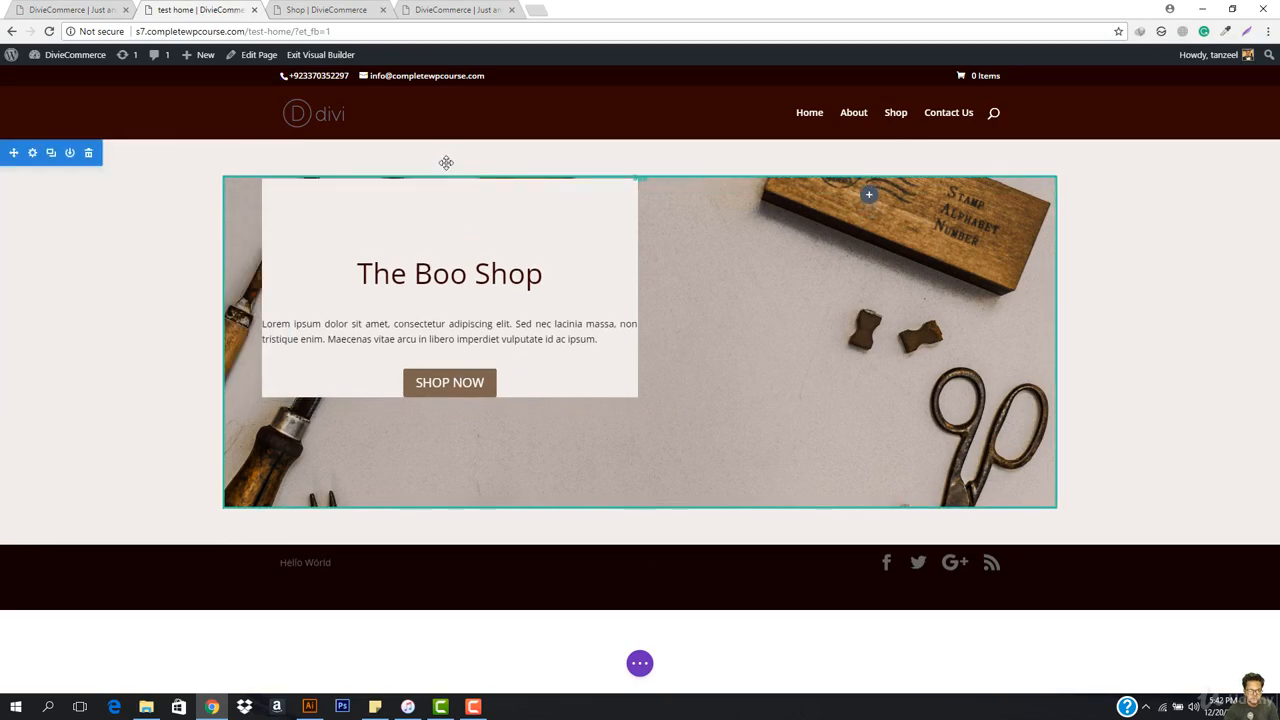
# Remove the hero row's left and bottom padding so the text column meets the row's left and lower edges.
pyautogui.moveTo(235, 308); pyautogui.dragTo(140, 301)
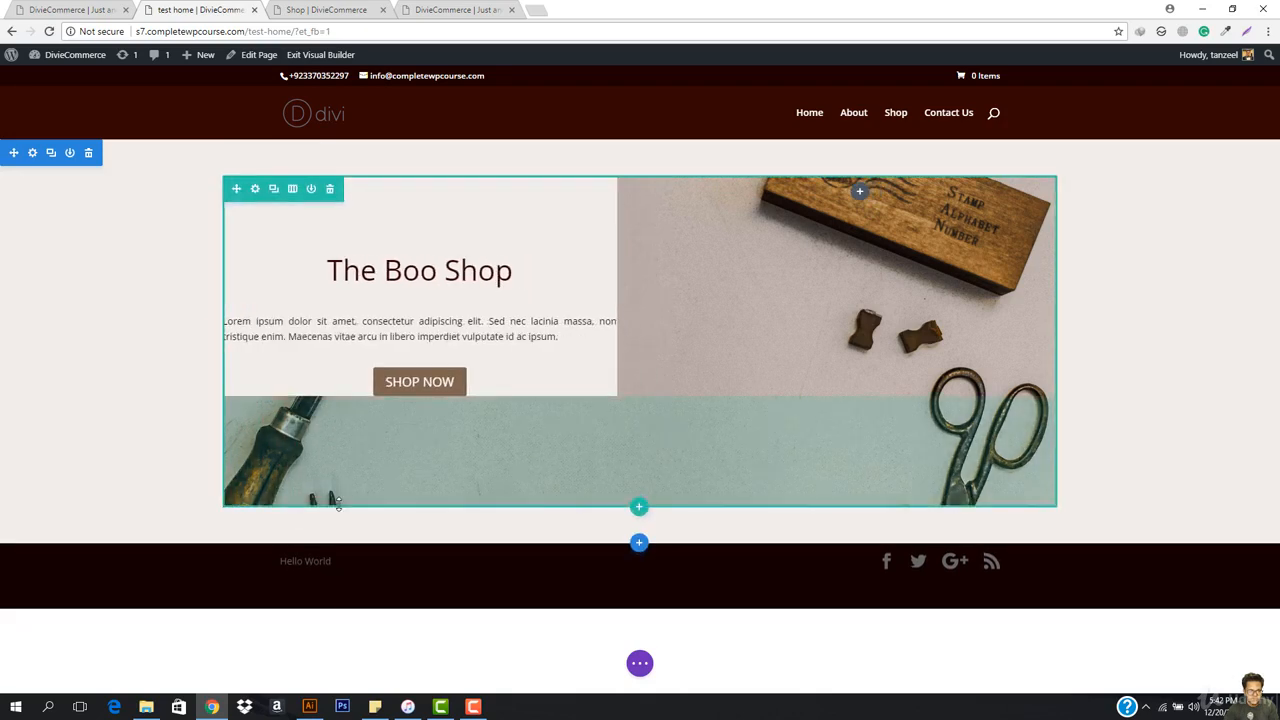
pyautogui.moveTo(340, 502); pyautogui.dragTo(360, 378)
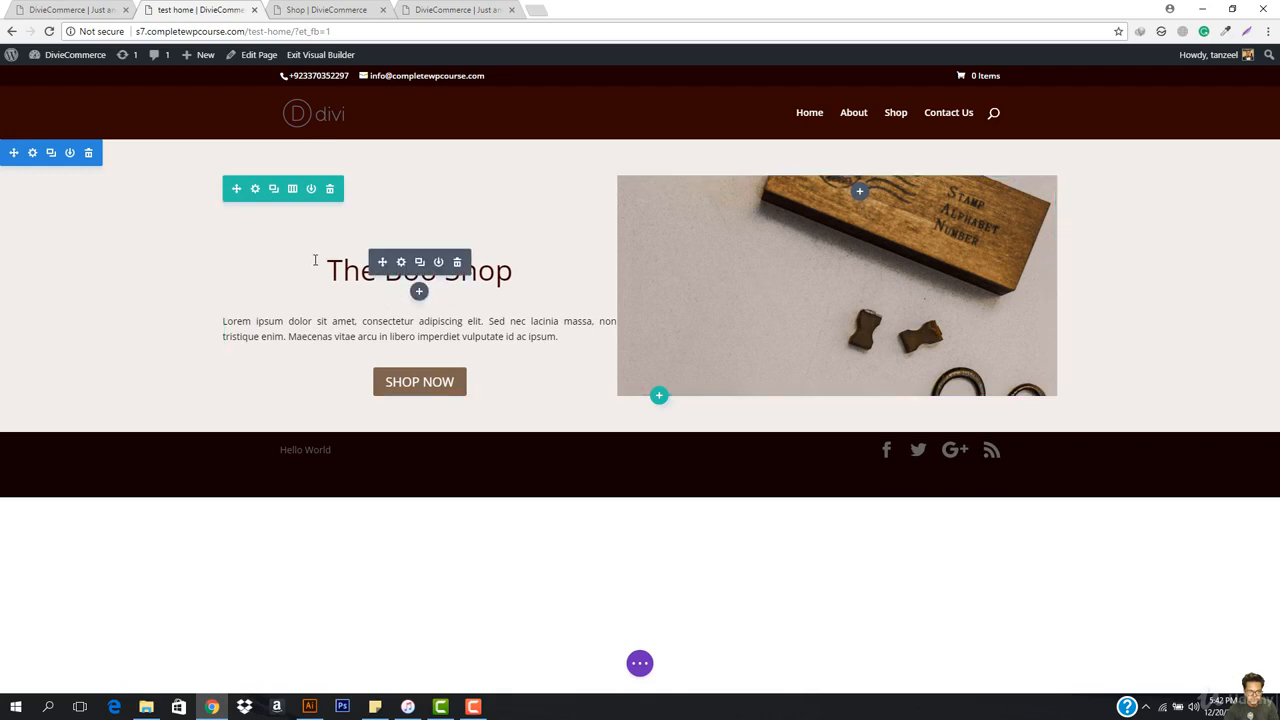
# Set the left custom padding of the "The Boo Shop" heading's text module to 25 in its spacing settings.
pyautogui.click(401, 264)
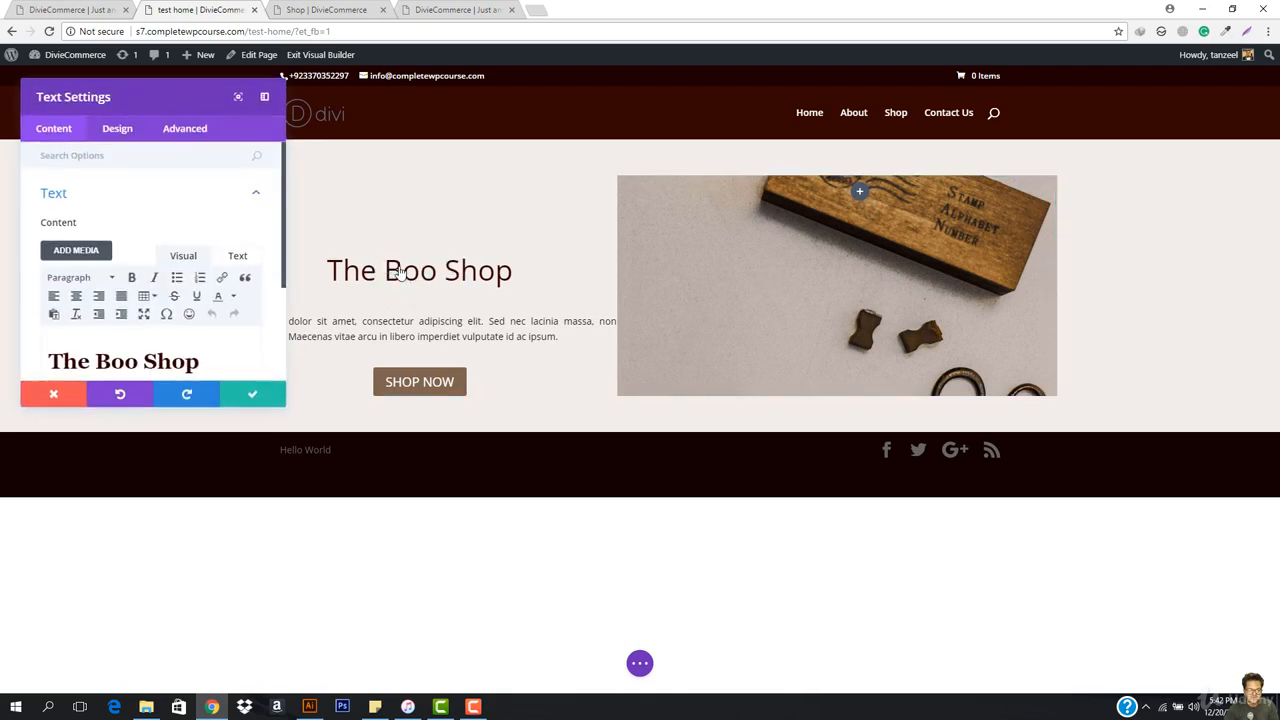
pyautogui.click(128, 130)
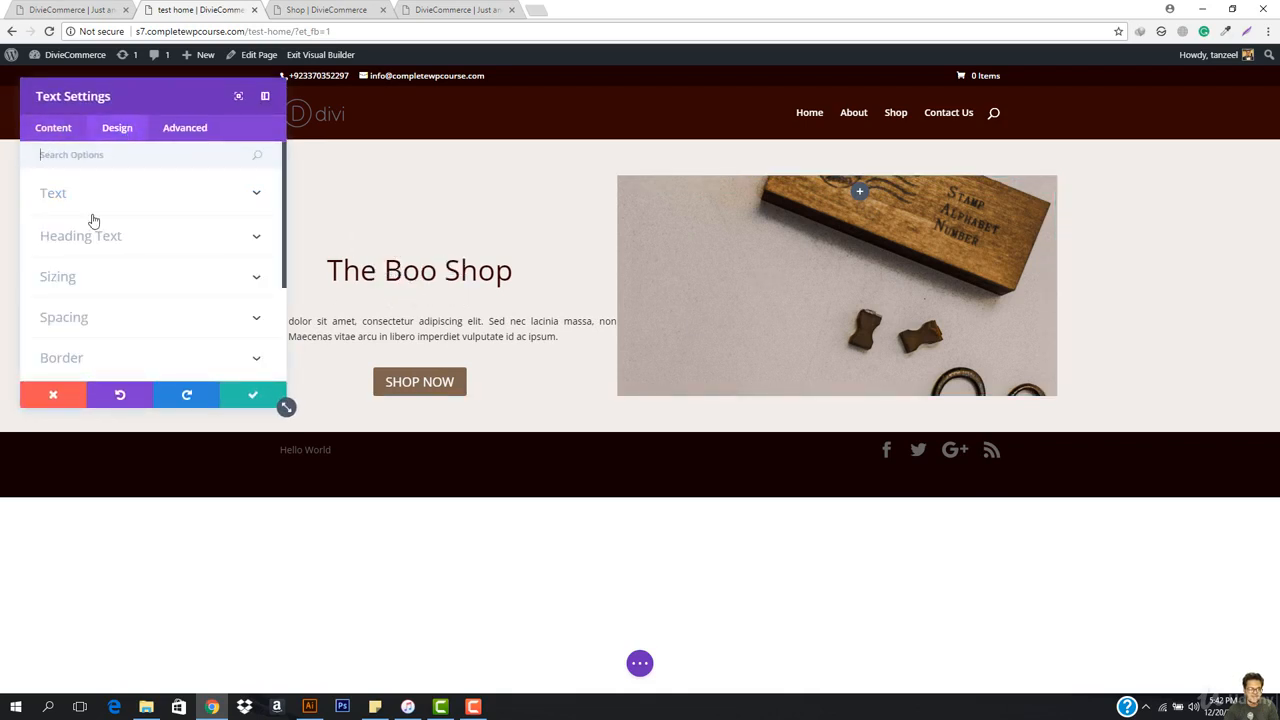
pyautogui.click(64, 317)
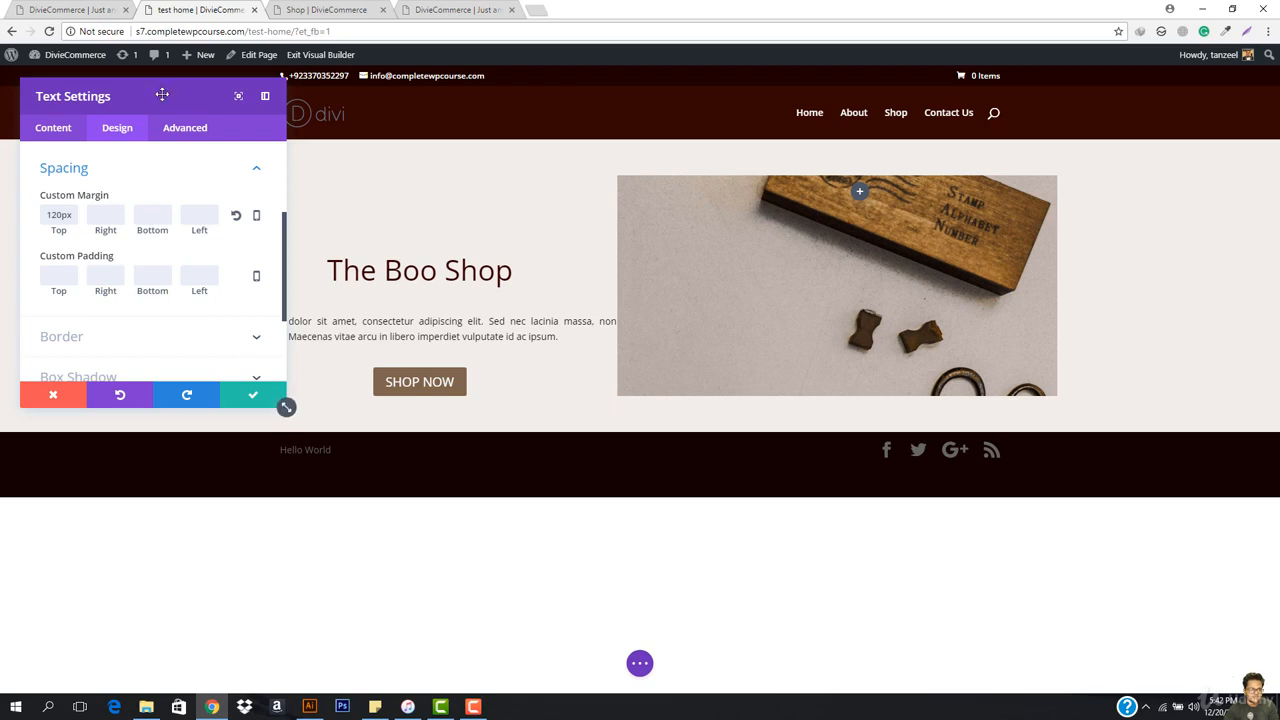
pyautogui.moveTo(162, 94); pyautogui.dragTo(960, 174)
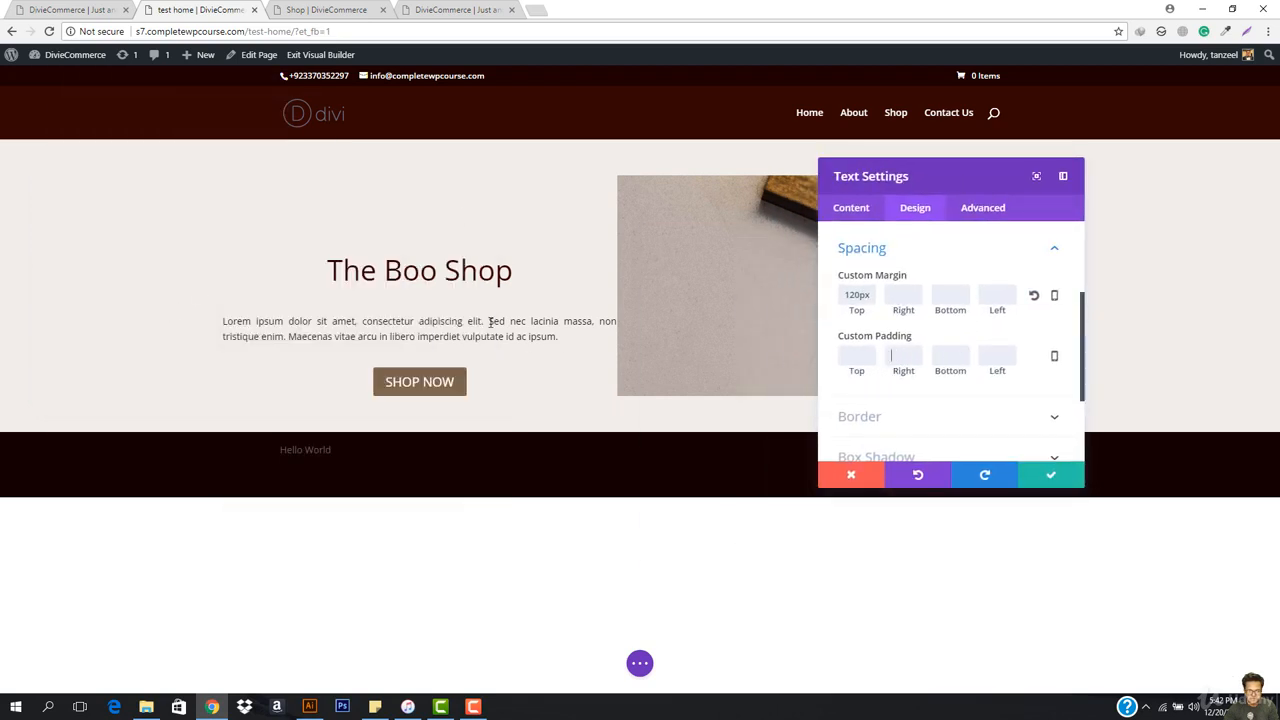
pyautogui.click(912, 360)
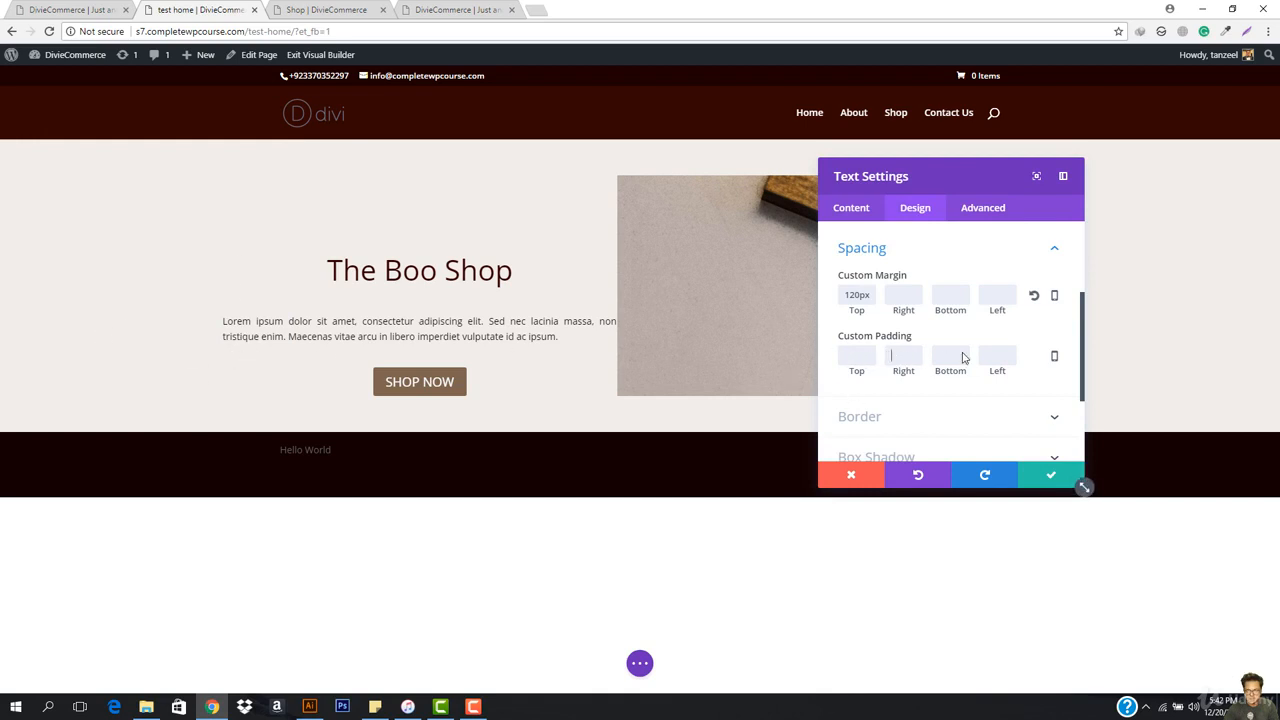
pyautogui.click(992, 354)
pyautogui.write('25')
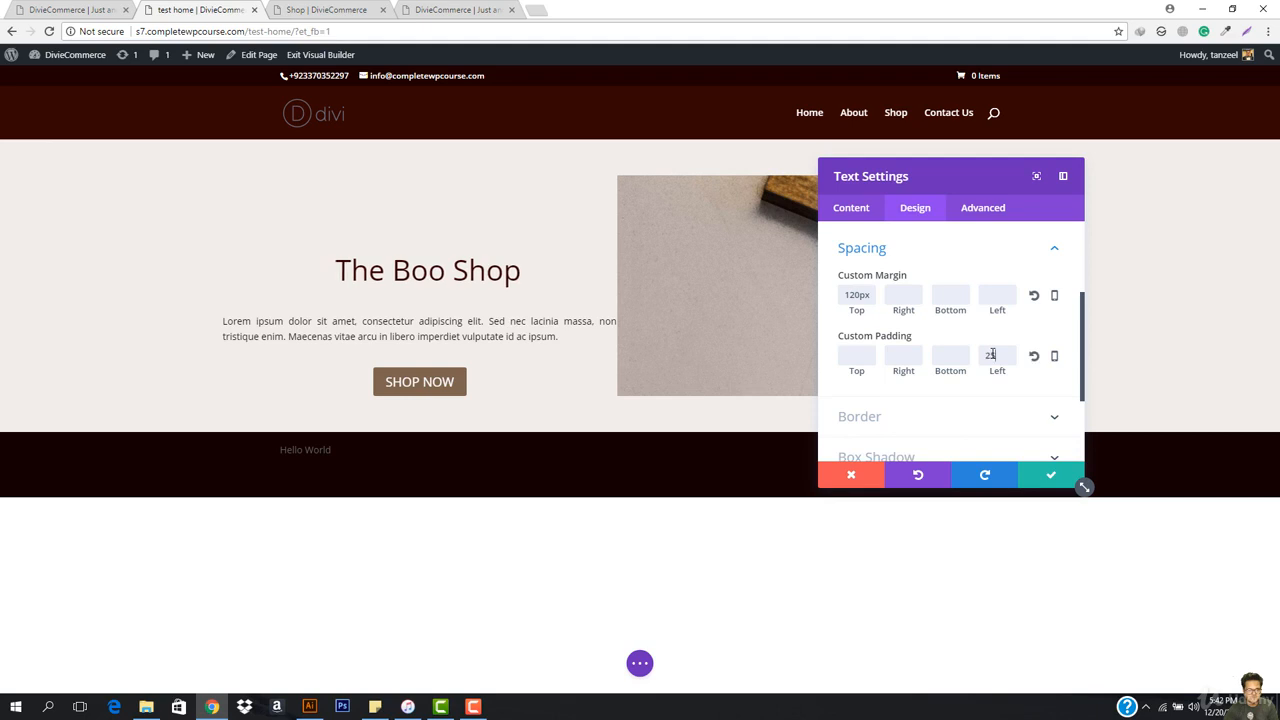
pyautogui.write('5')
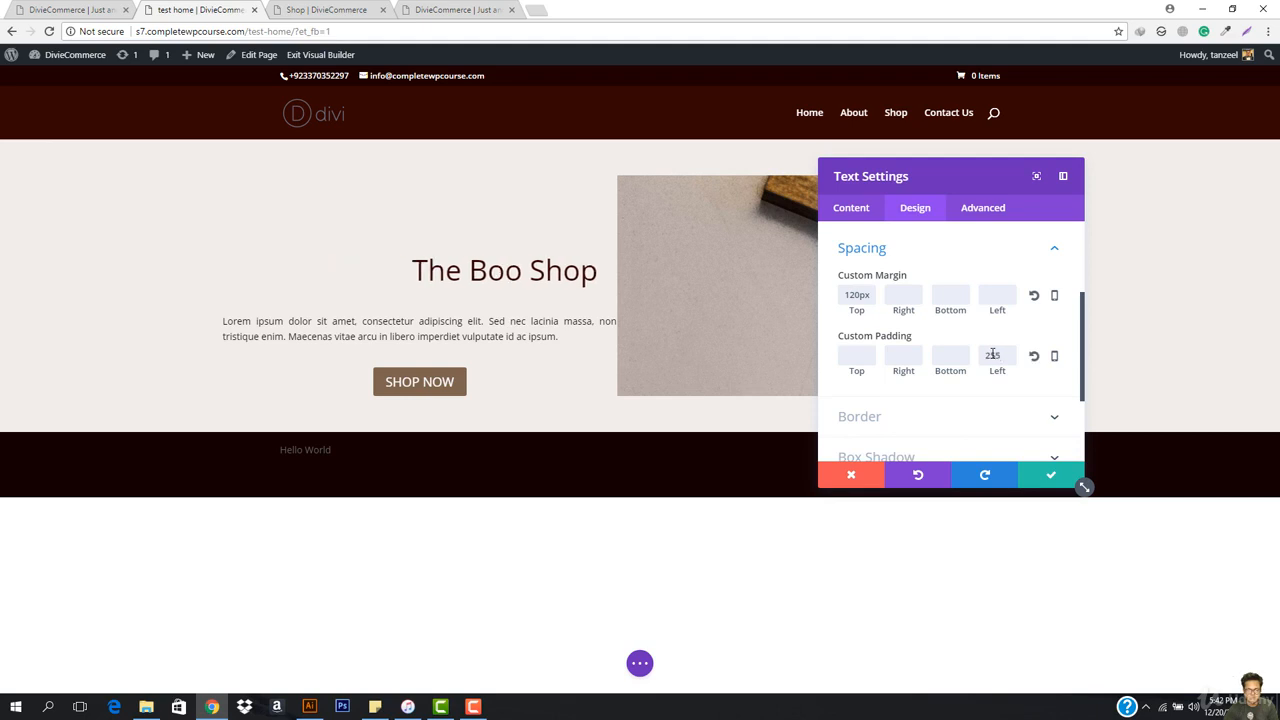
pyautogui.press('BackSpace')
pyautogui.press('BackSpace')
pyautogui.press('BackSpace')
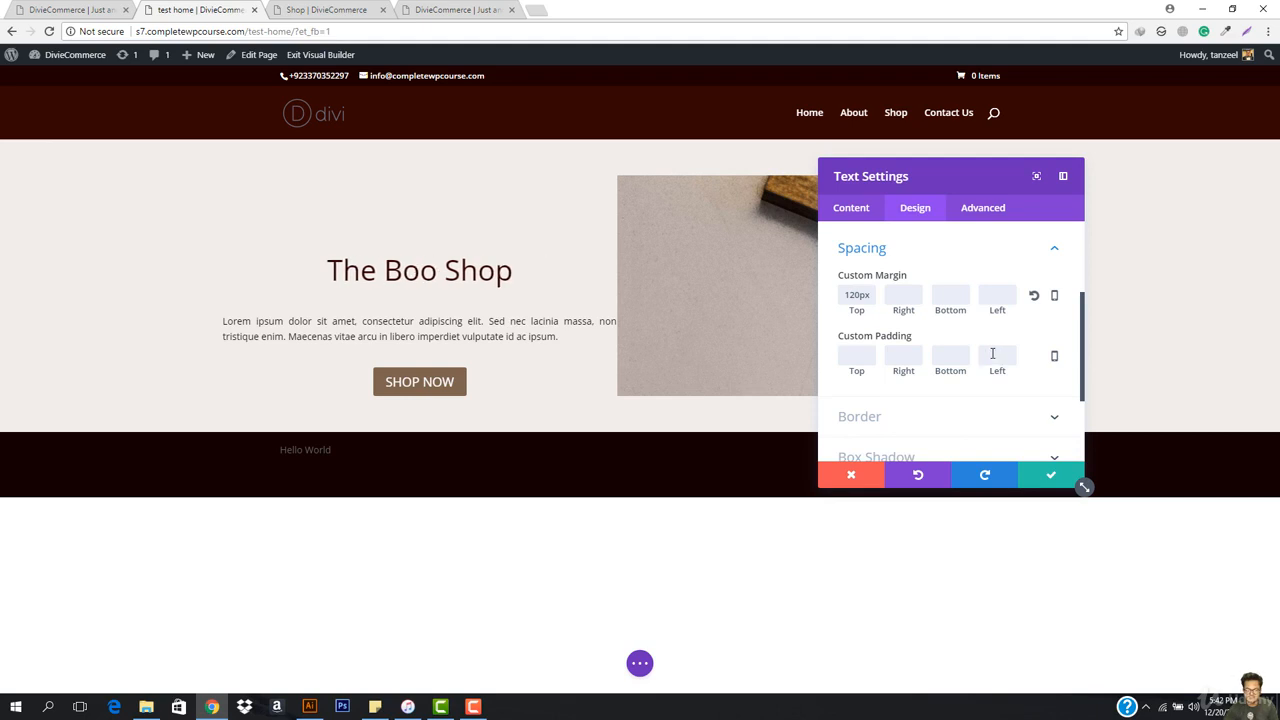
pyautogui.click(851, 476)
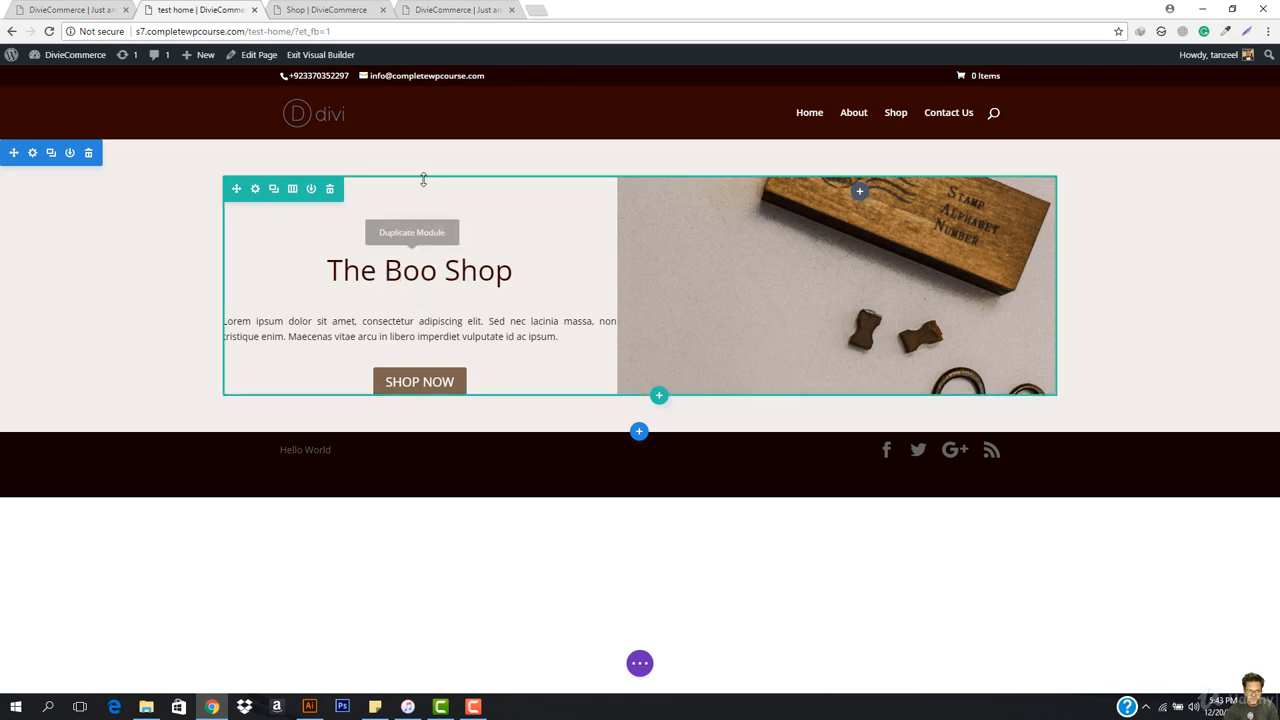
# Set the bottom custom margin of the SHOP NOW button to 155 and save the button settings.
pyautogui.click(401, 377)
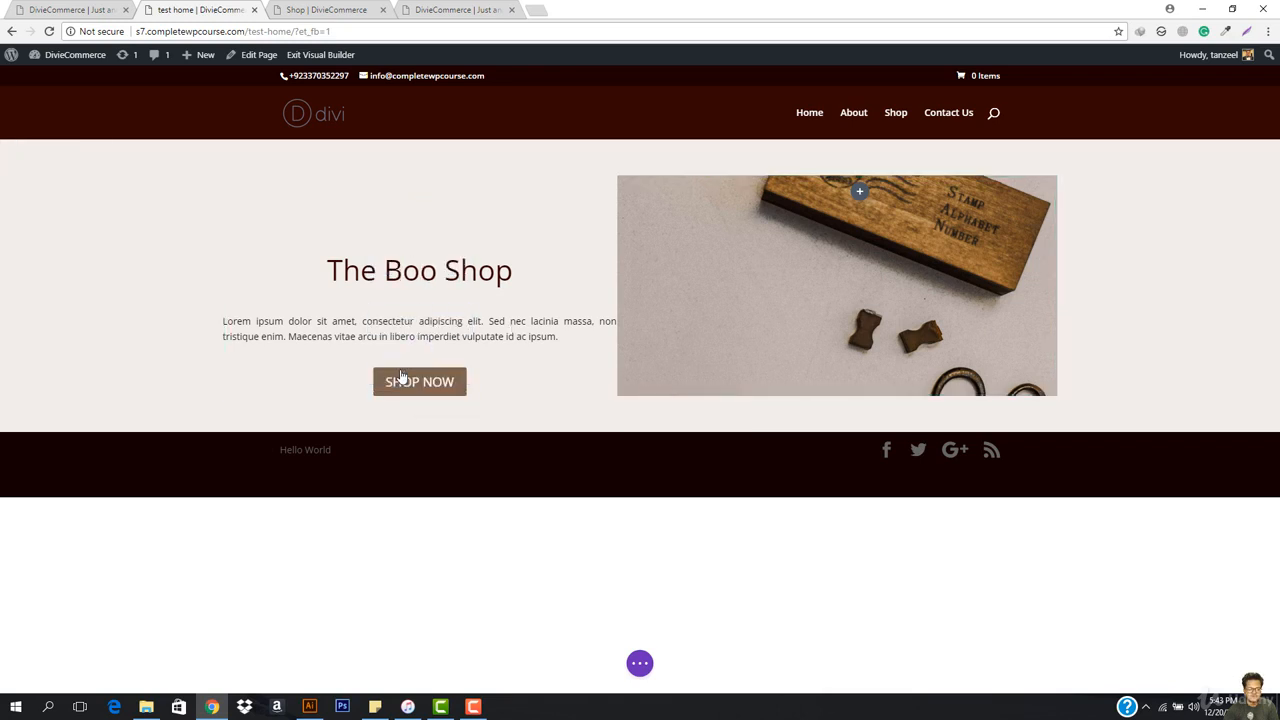
pyautogui.click(908, 214)
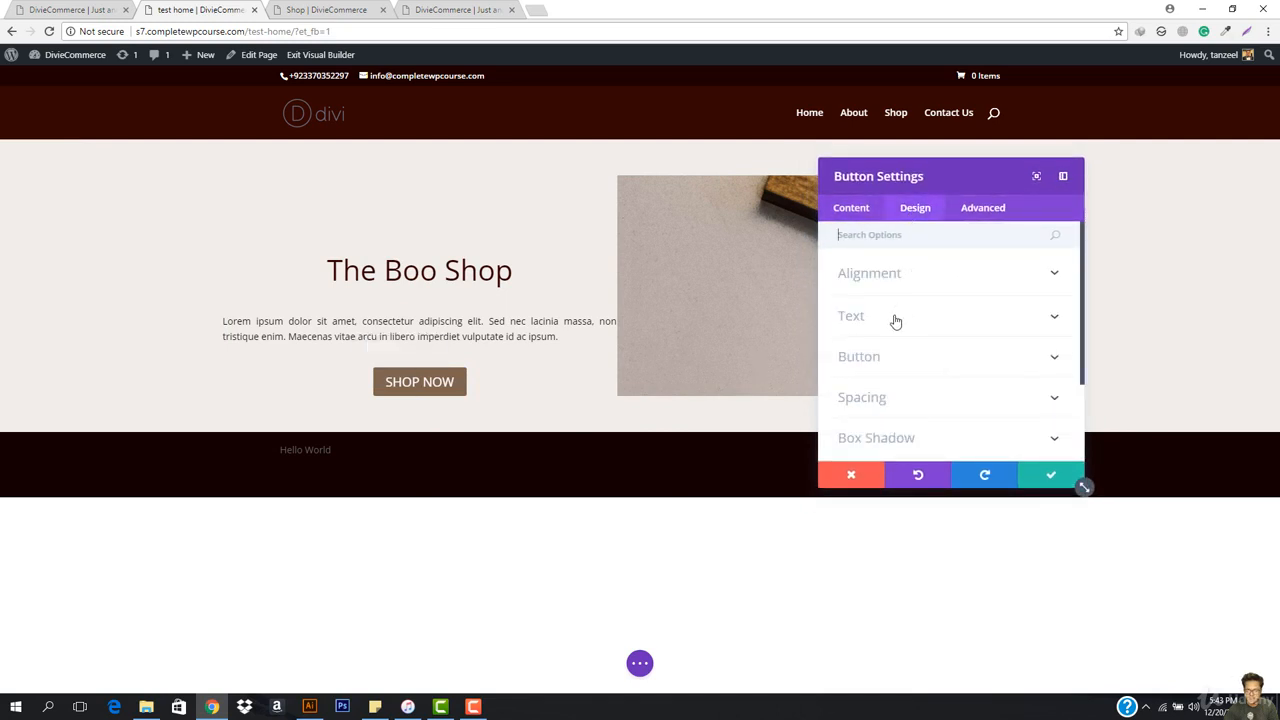
pyautogui.click(928, 399)
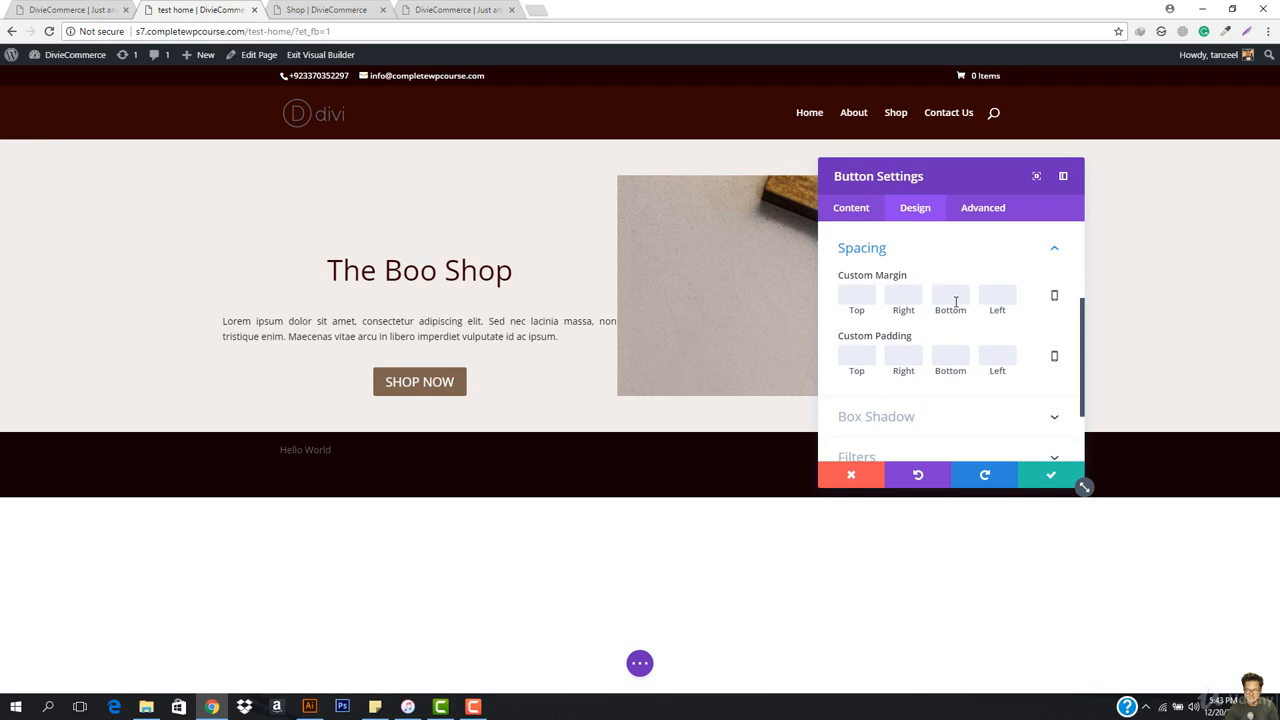
pyautogui.write('55')
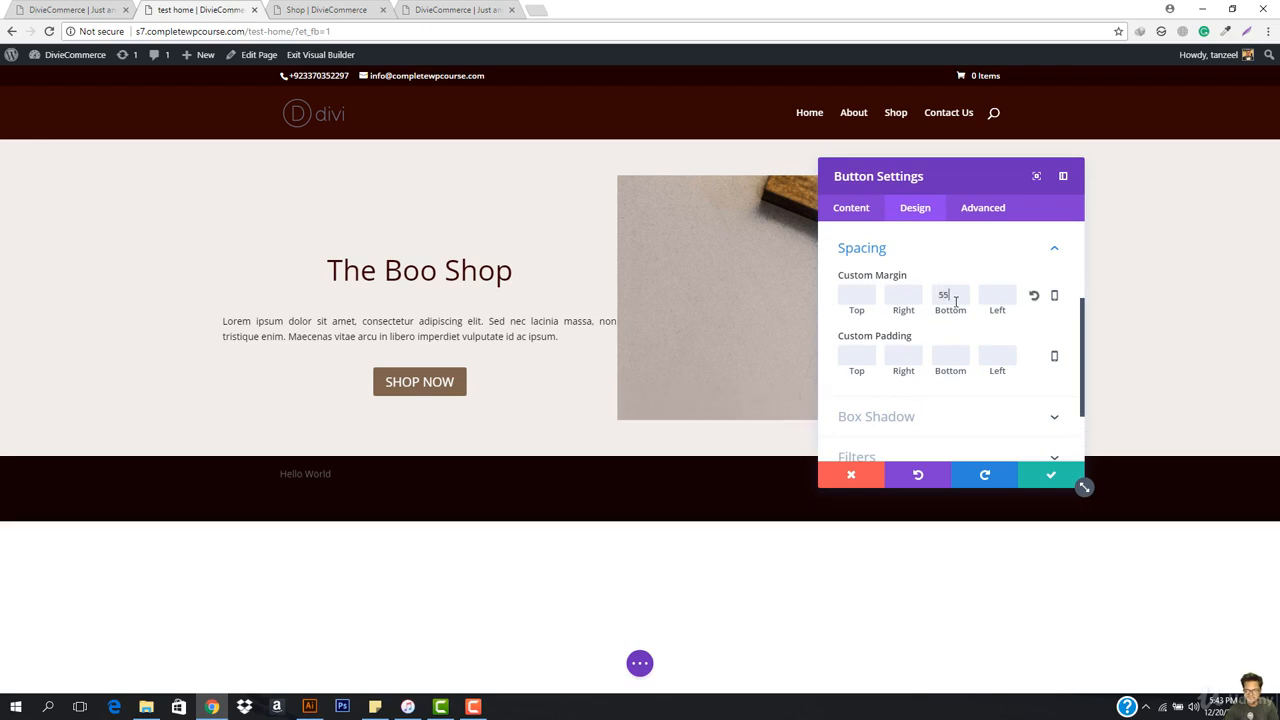
pyautogui.press('BackSpace')
pyautogui.press('BackSpace')
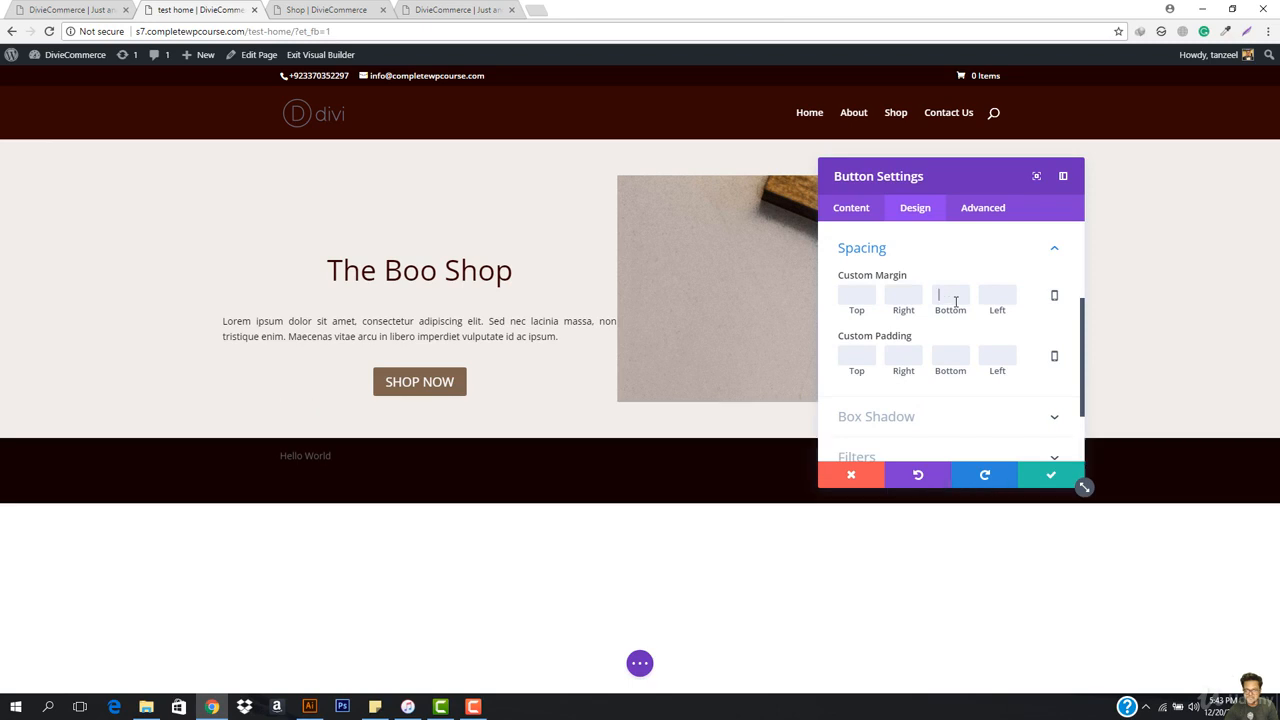
pyautogui.write('155')
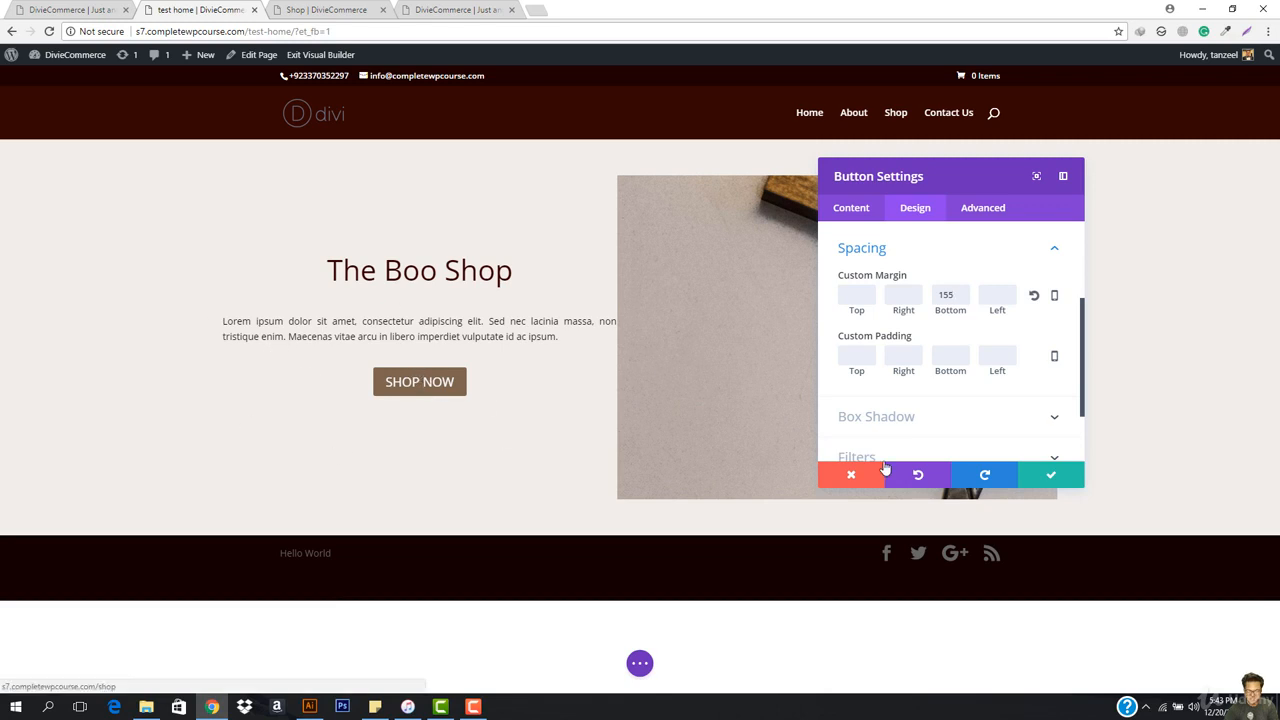
pyautogui.click(1050, 475)
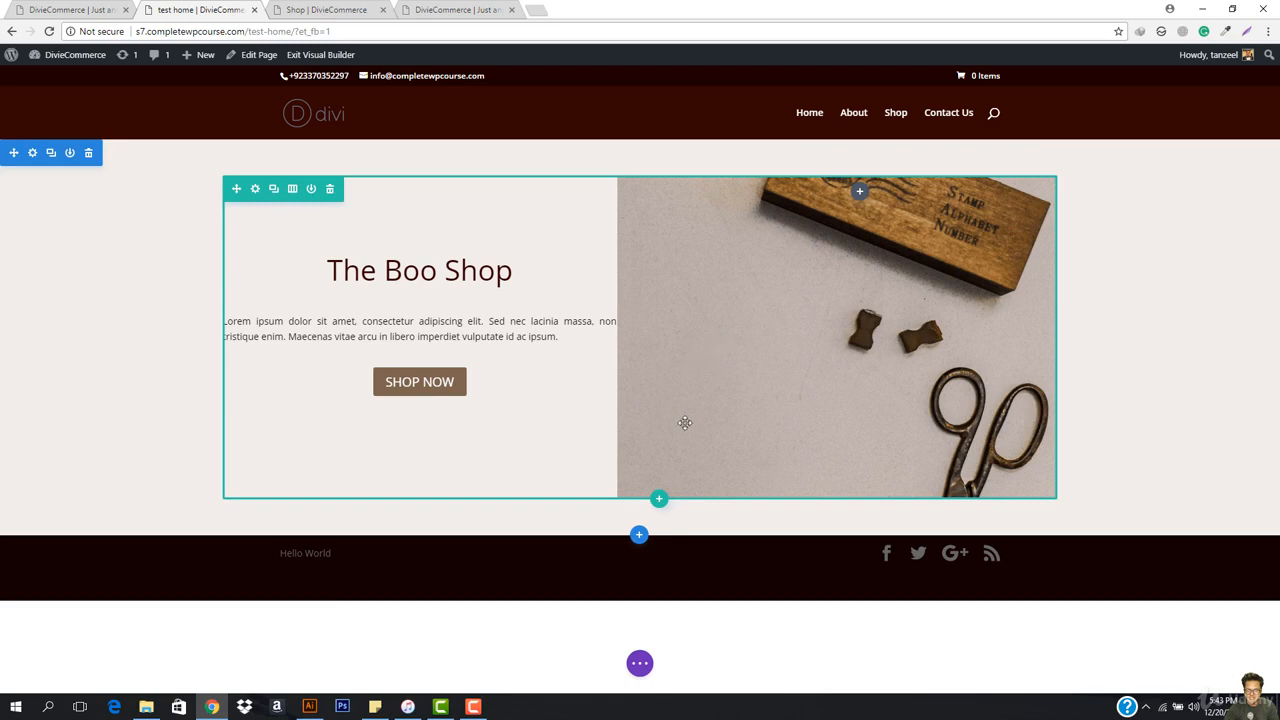
pyautogui.click(255, 188)
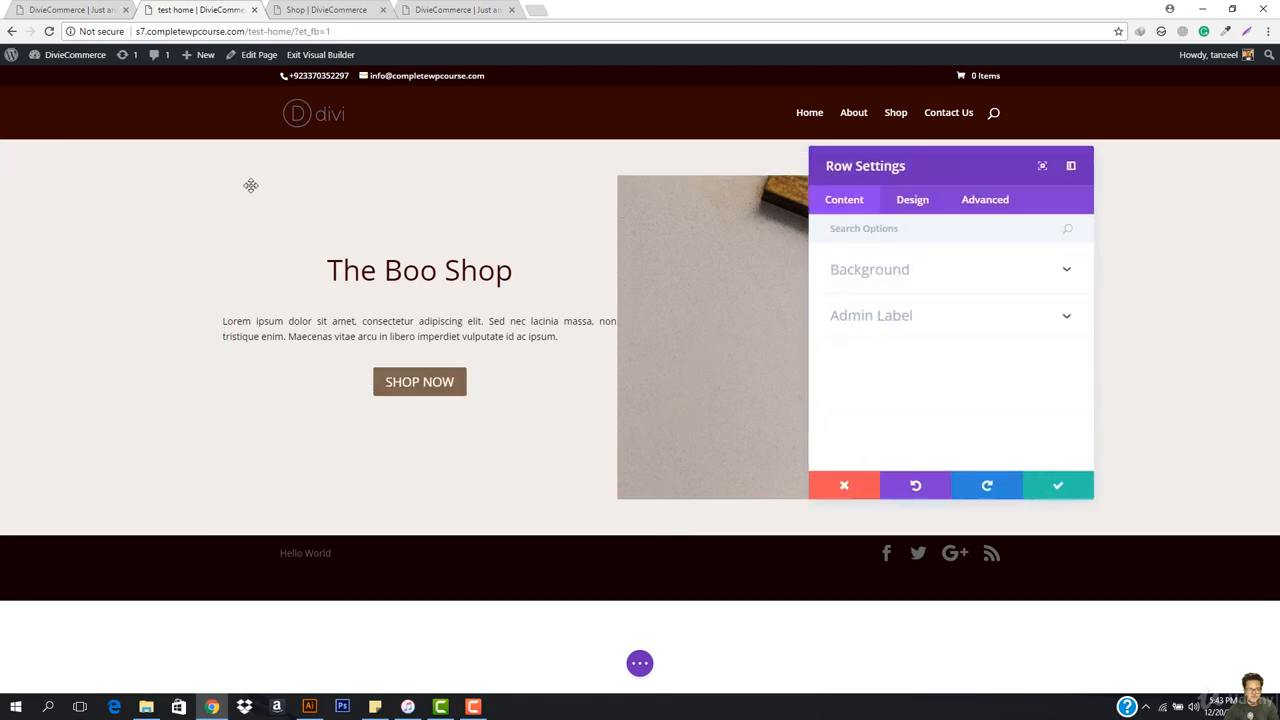
pyautogui.click(916, 210)
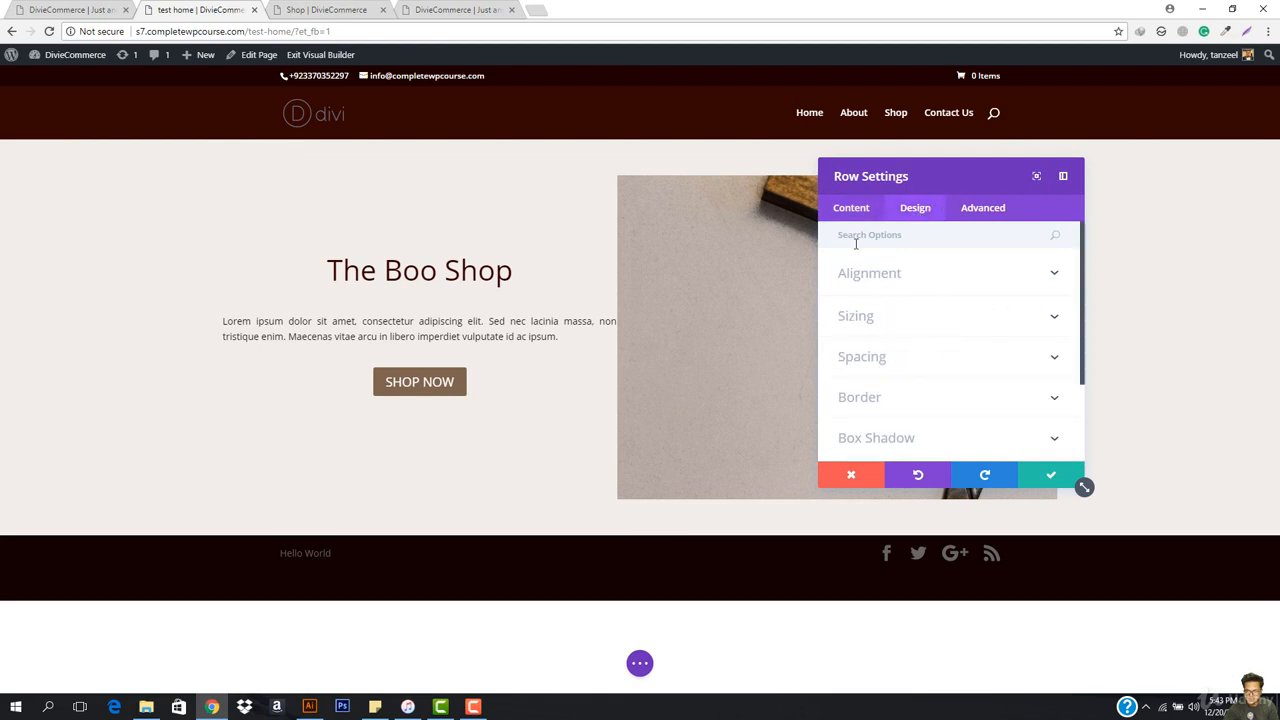
pyautogui.click(852, 475)
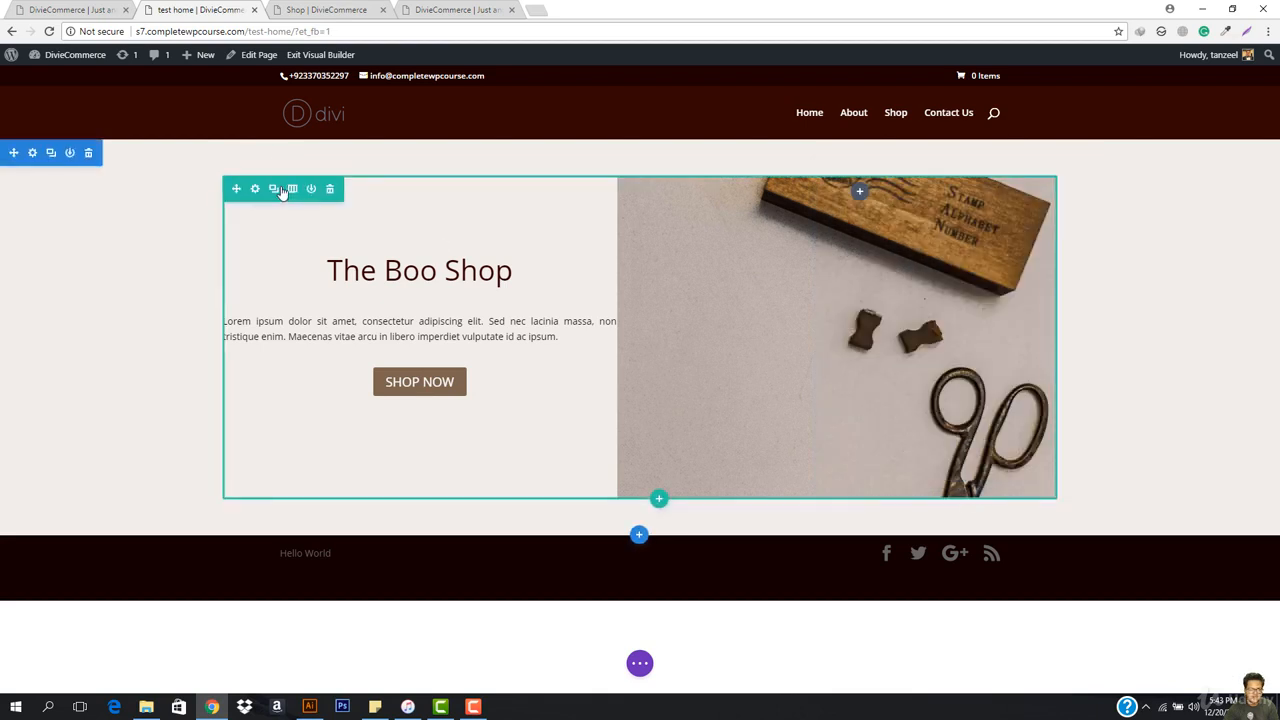
# Try vintage-18.png from the media library as the column 2 background image of the row holding The Boo Shop heading.
pyautogui.click(255, 188)
pyautogui.click(911, 280)
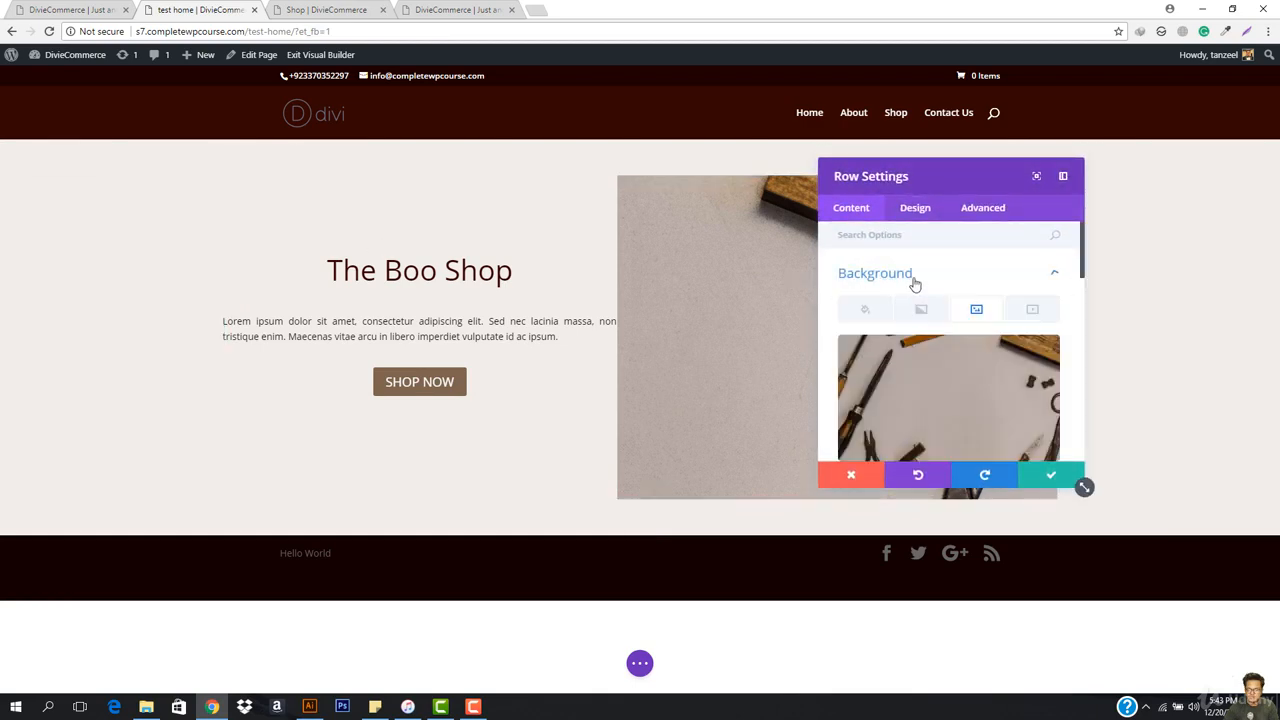
pyautogui.scroll(-5, 930, 375)
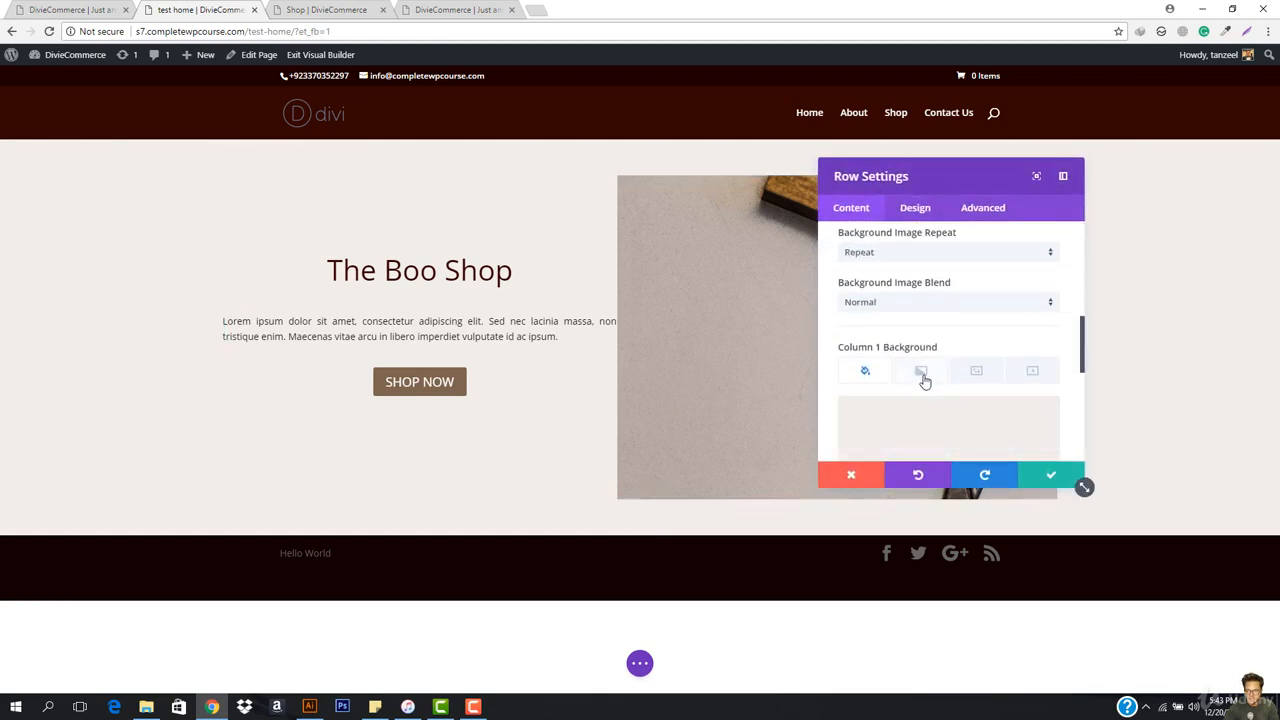
pyautogui.scroll(-5, 940, 360)
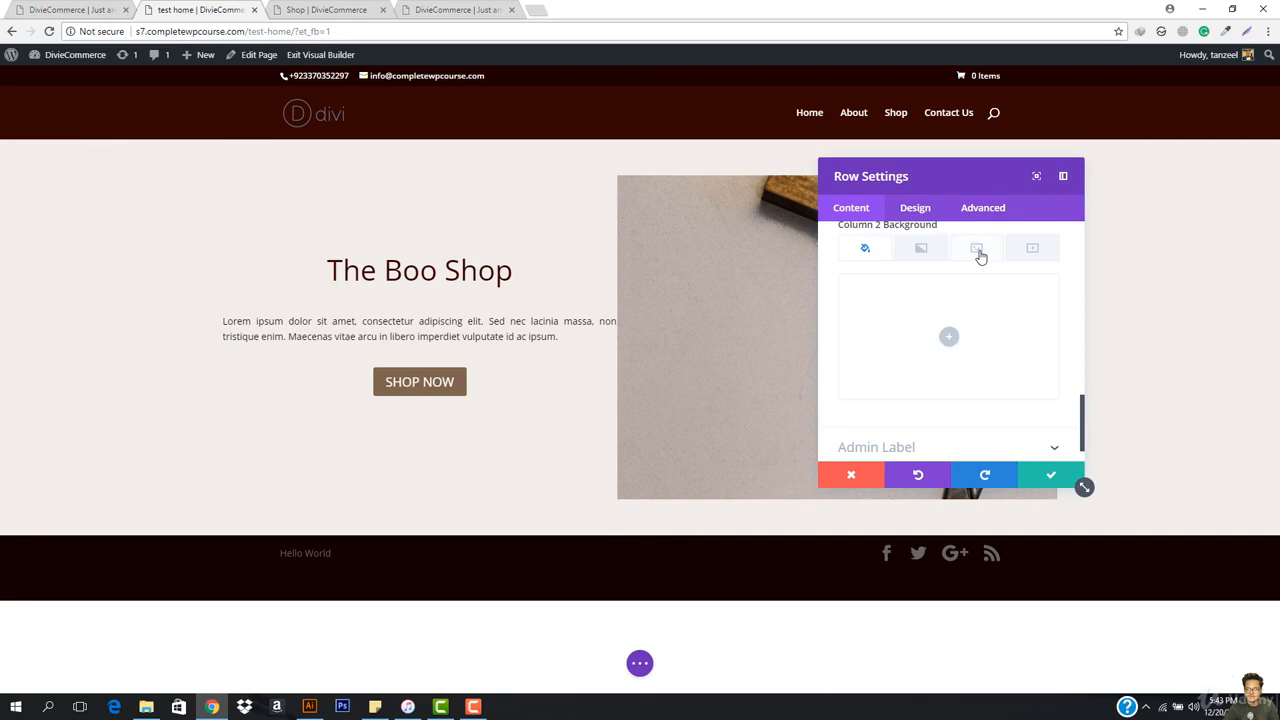
pyautogui.click(979, 250)
pyautogui.click(948, 336)
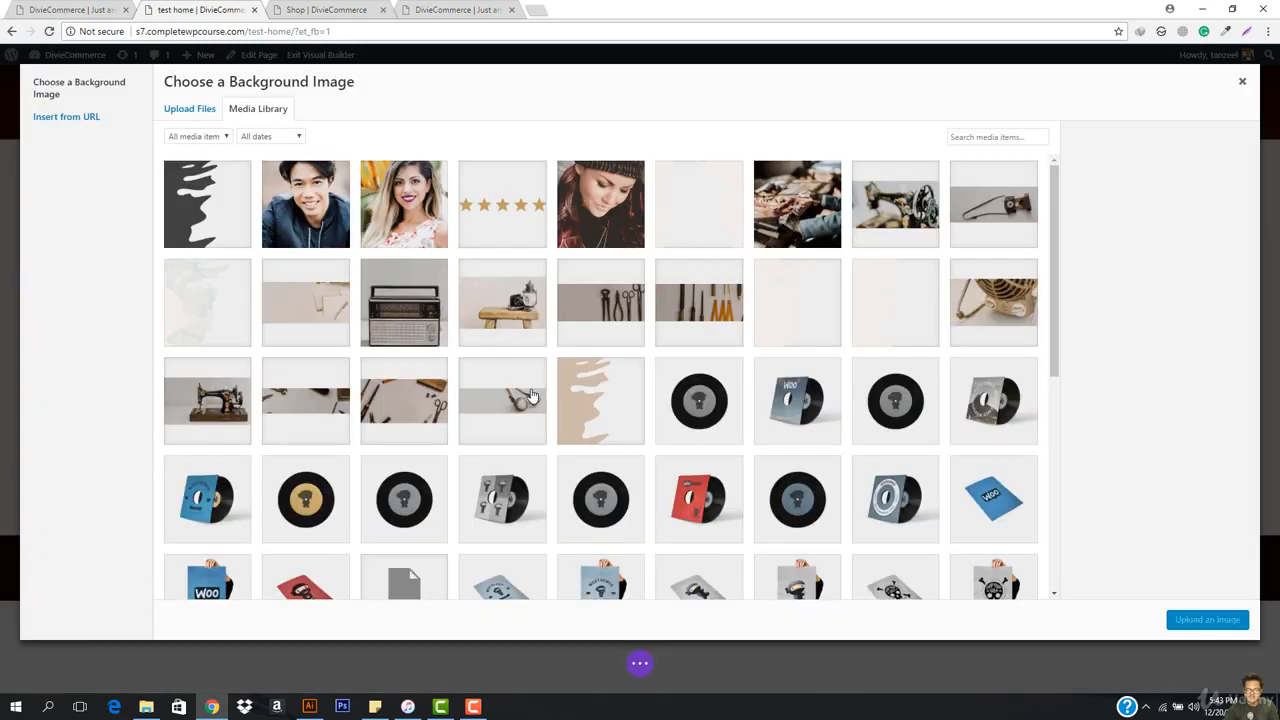
pyautogui.click(599, 422)
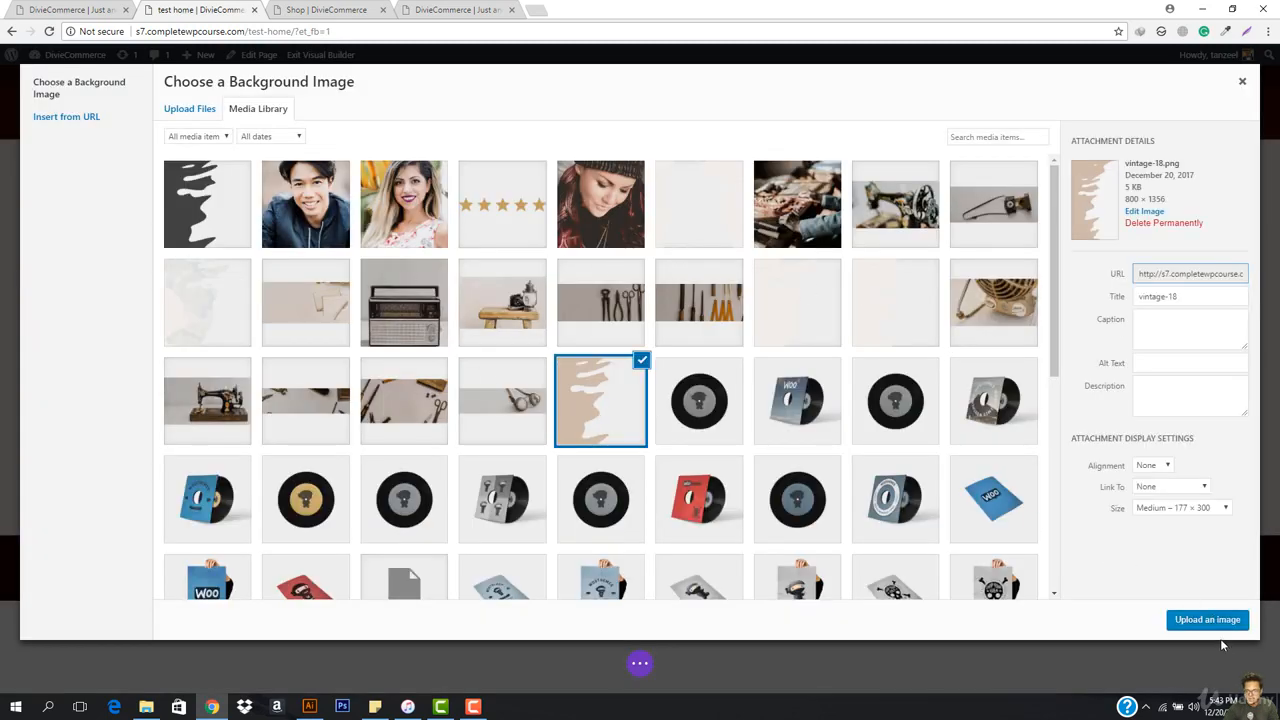
pyautogui.click(1208, 620)
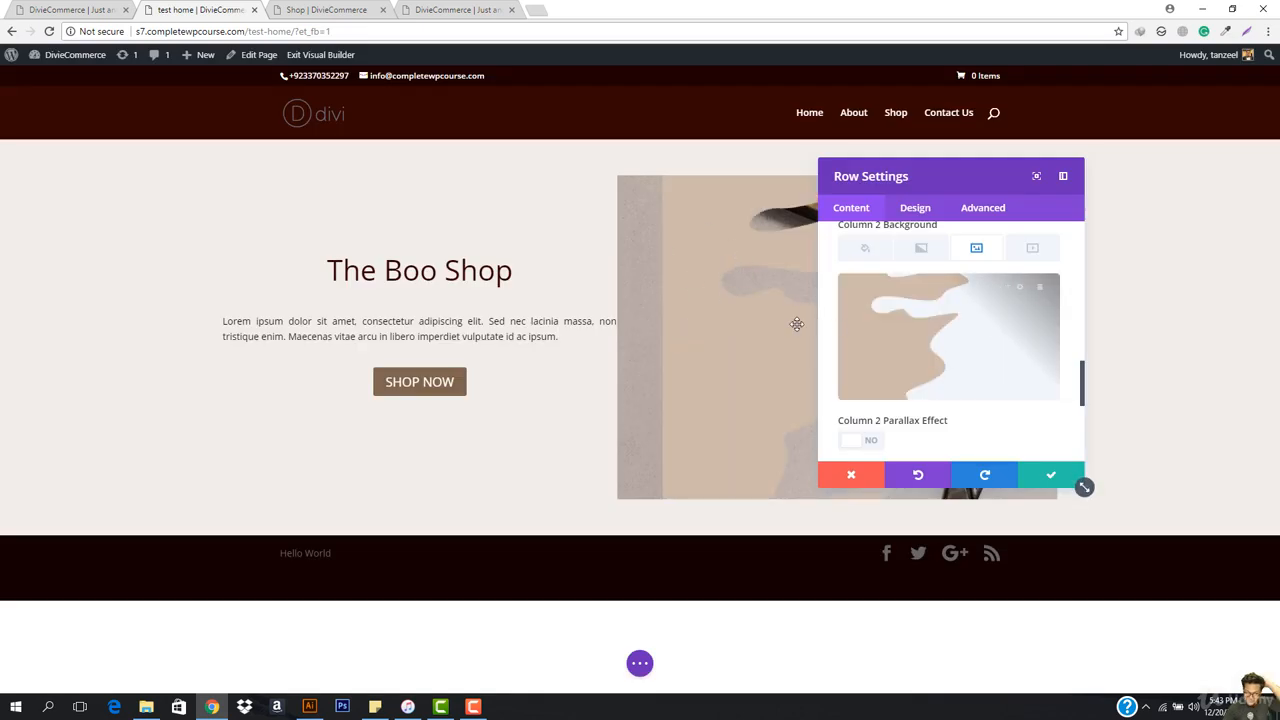
# Check the column 2 mask on the finished reference home page, and remove the background image from column 2 of the test home row.
pyautogui.click(80, 9)
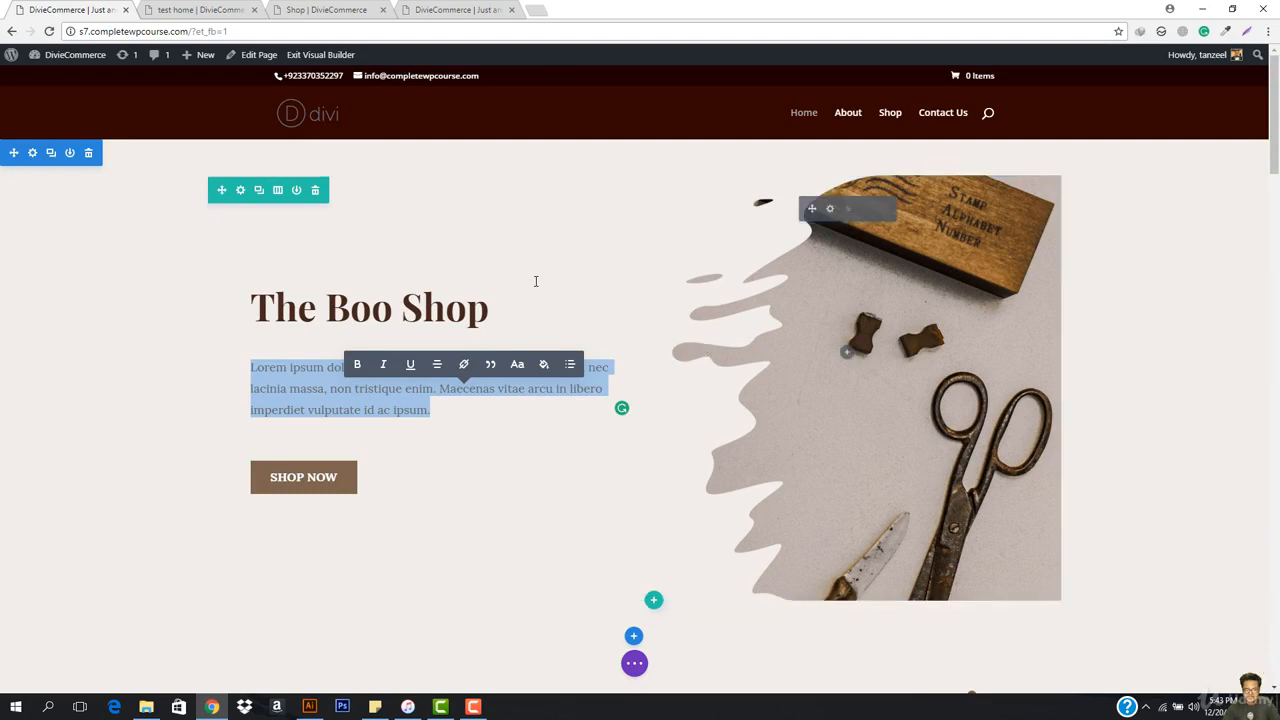
pyautogui.click(170, 10)
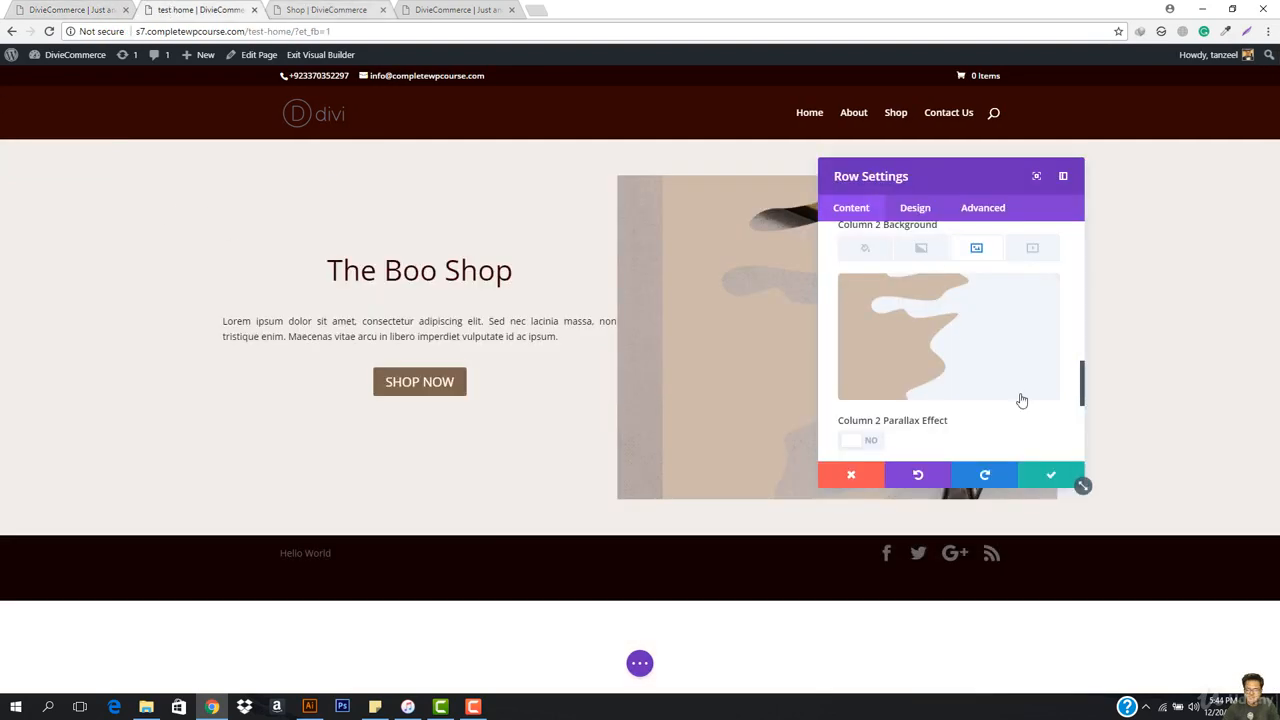
pyautogui.click(1038, 295)
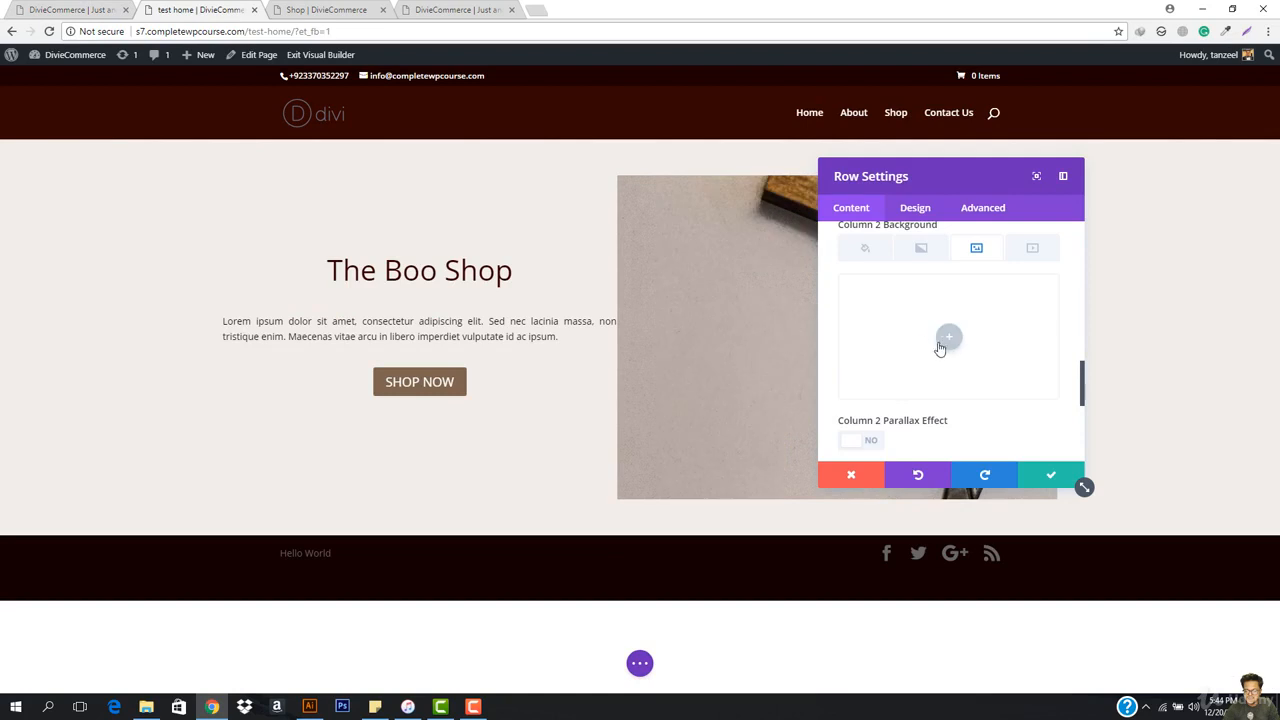
# Set image-mask-3.png from the media library as the row's column 2 background image.
pyautogui.click(947, 340)
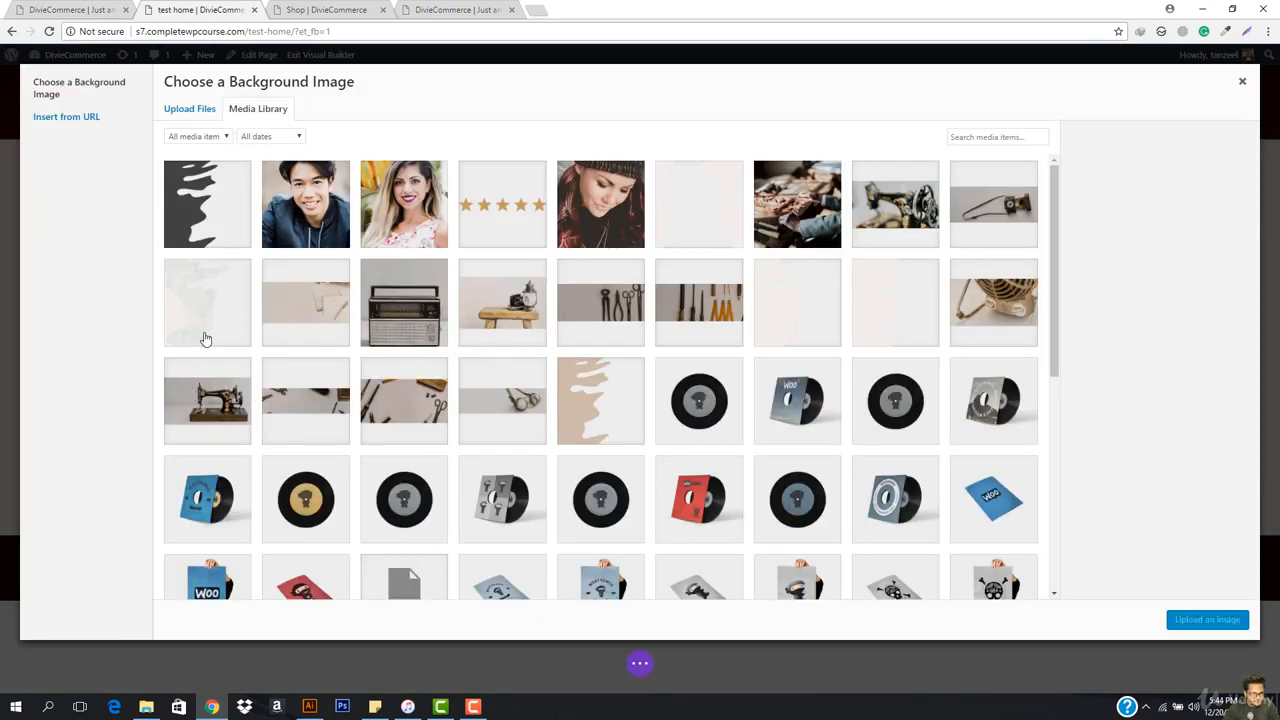
pyautogui.scroll(-1, 530, 370)
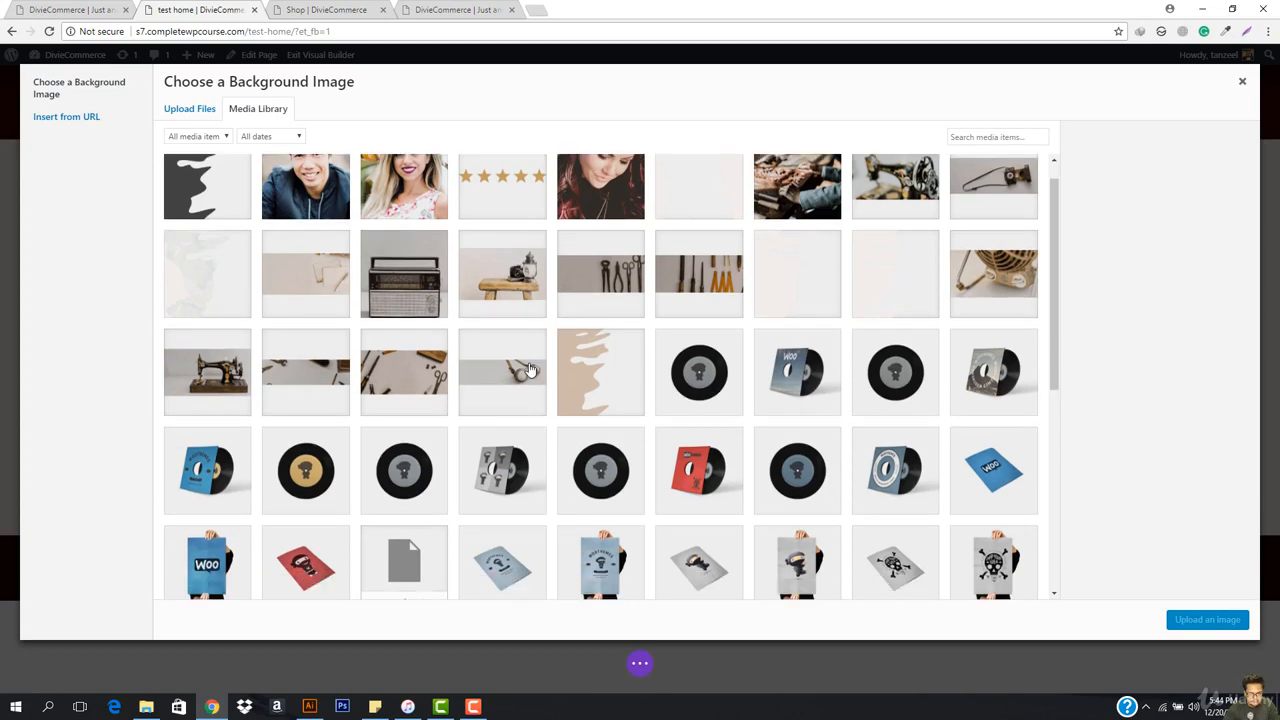
pyautogui.scroll(-2, 530, 370)
pyautogui.scroll(4, 543, 400)
pyautogui.click(250, 326)
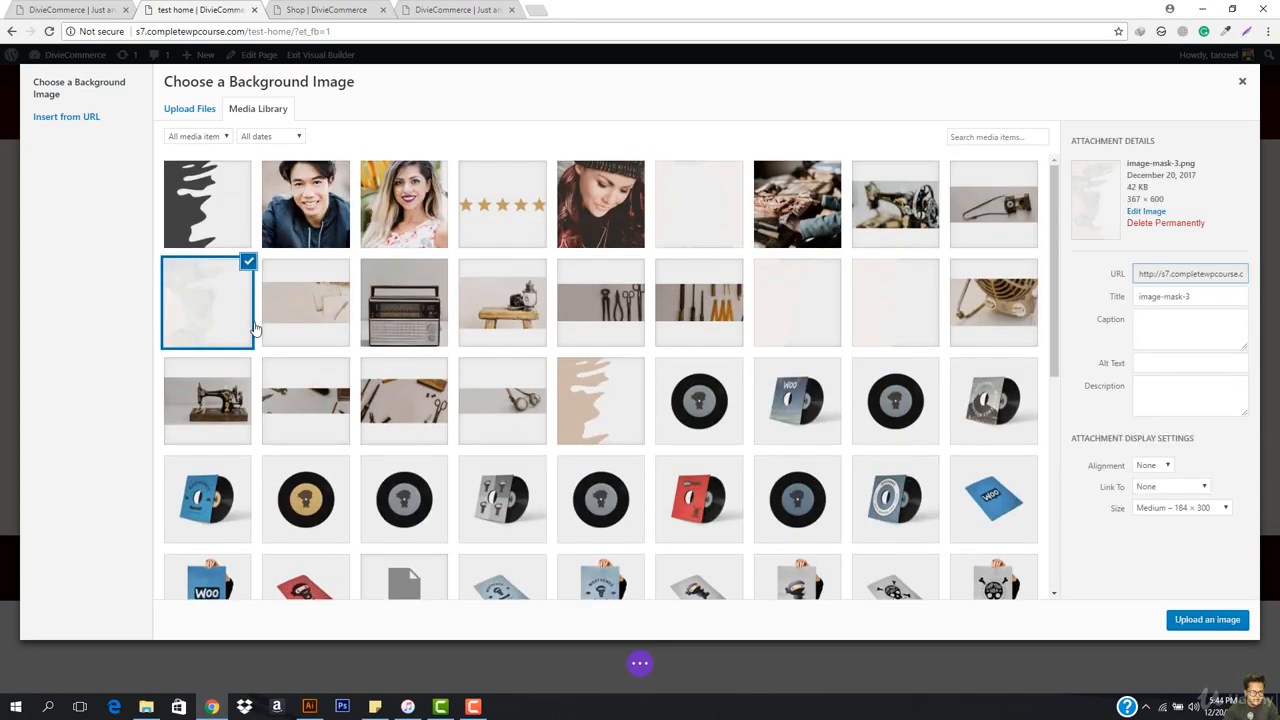
pyautogui.click(1207, 622)
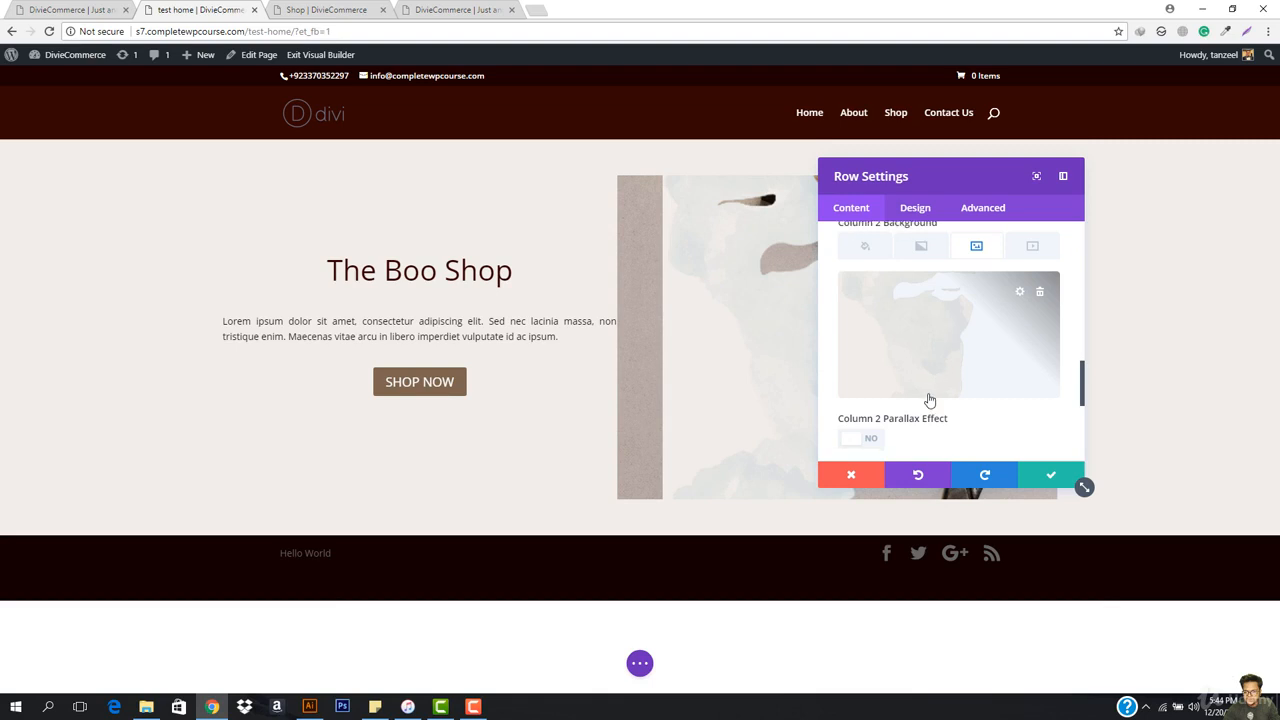
# Enable a custom gutter width for the row, set it to 1, and save the row settings.
pyautogui.scroll(-1, 929, 400)
pyautogui.scroll(-2, 922, 387)
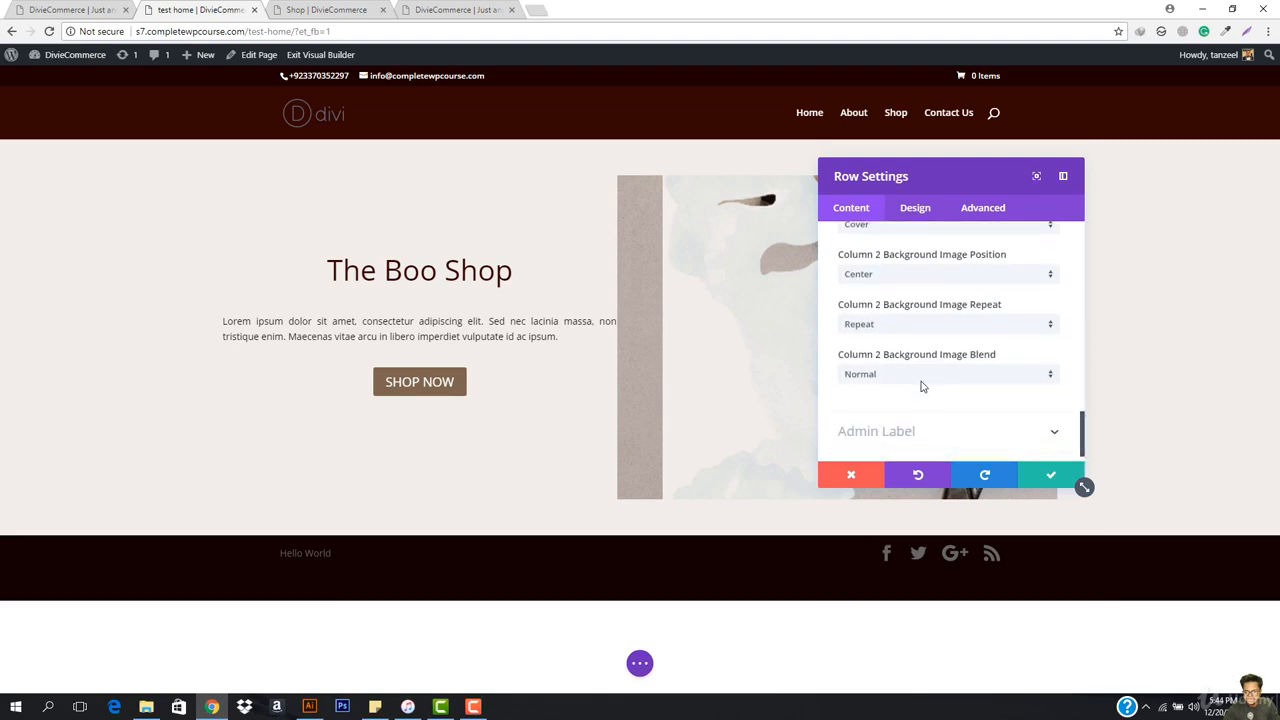
pyautogui.scroll(5, 905, 360)
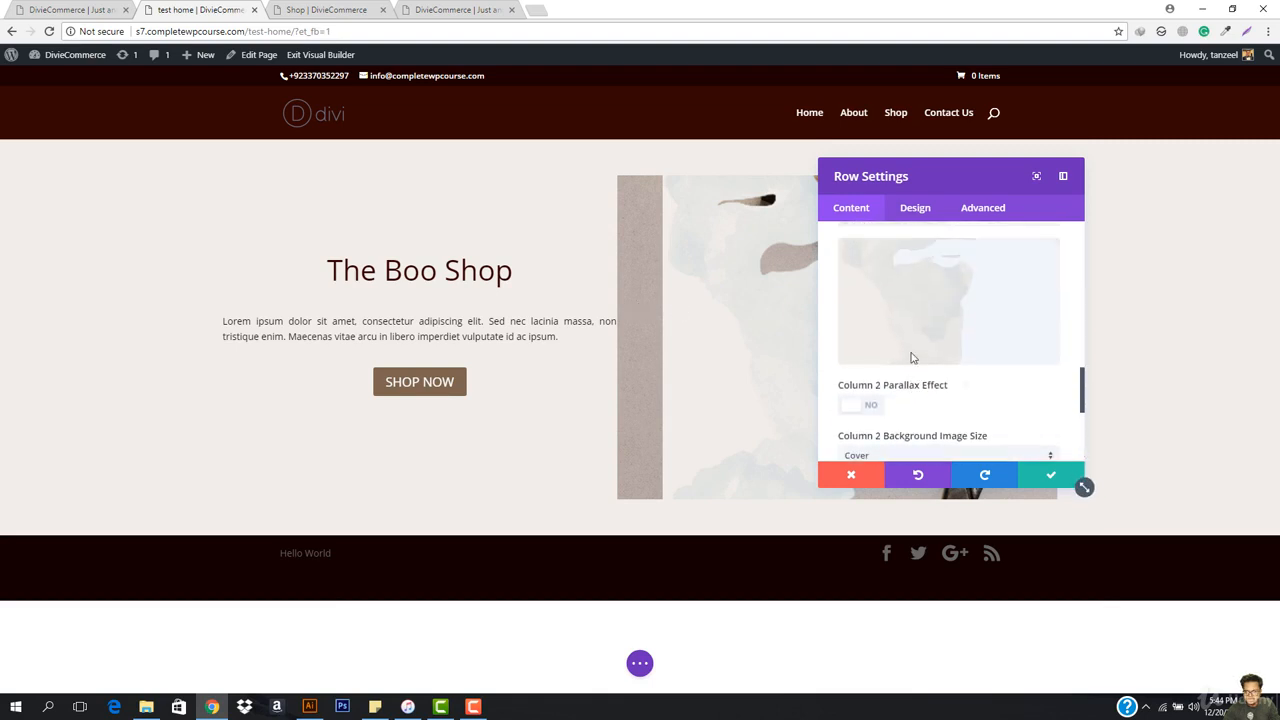
pyautogui.scroll(-5, 940, 371)
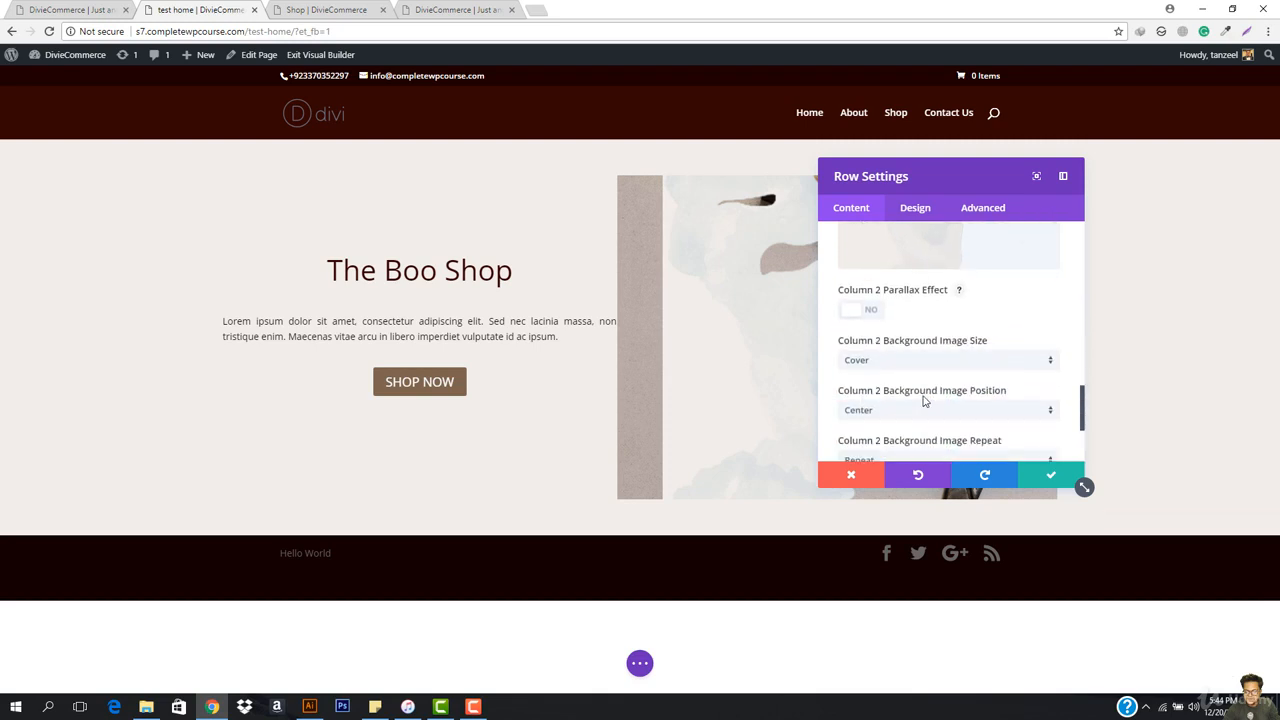
pyautogui.scroll(-2, 993, 449)
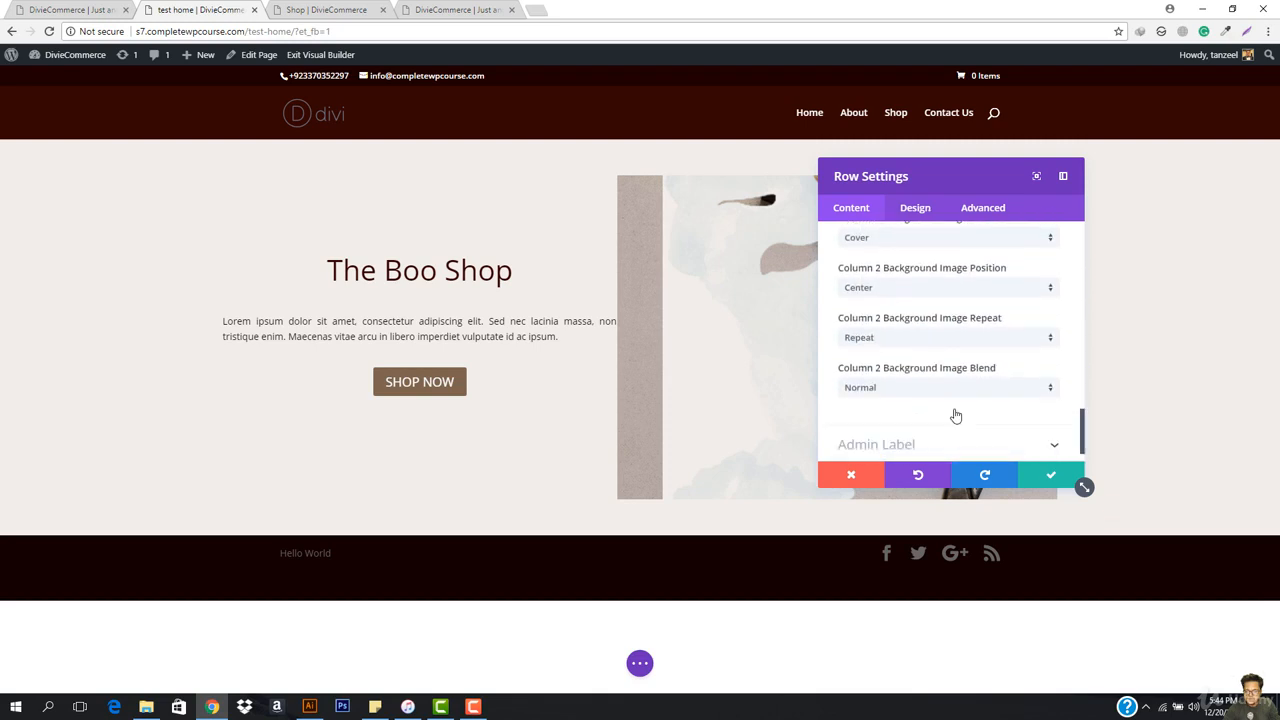
pyautogui.click(916, 209)
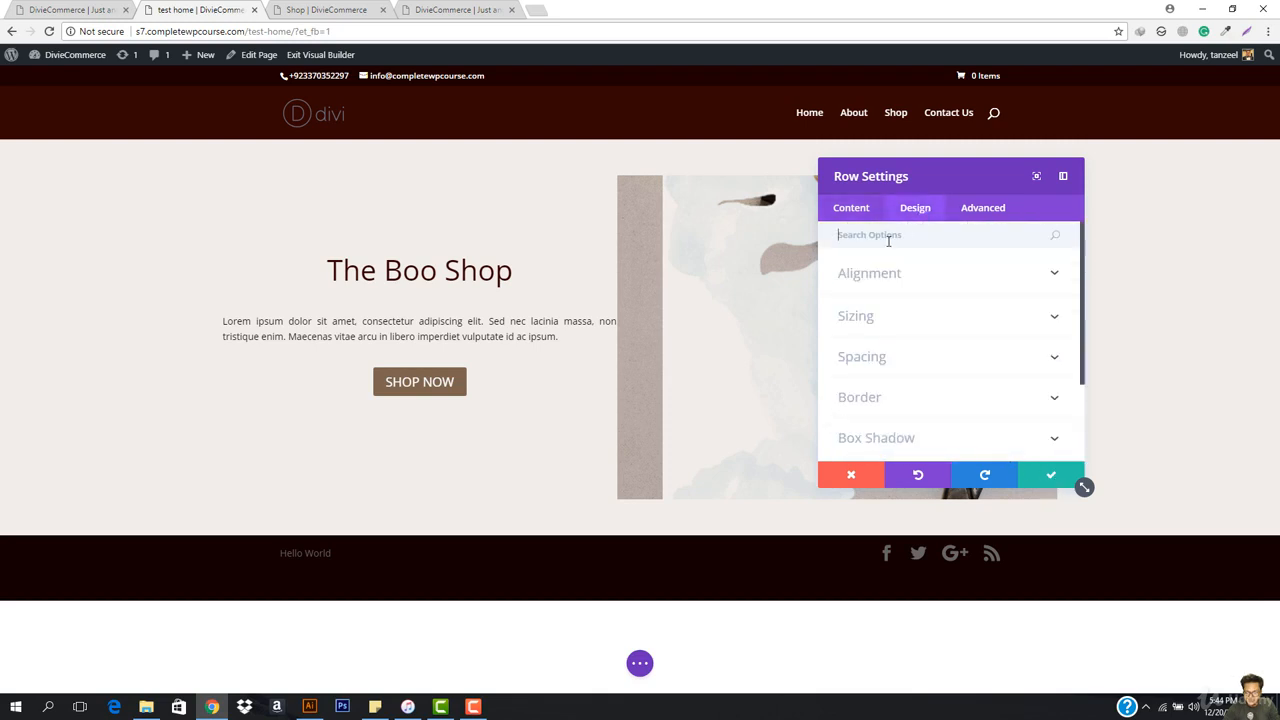
pyautogui.click(866, 318)
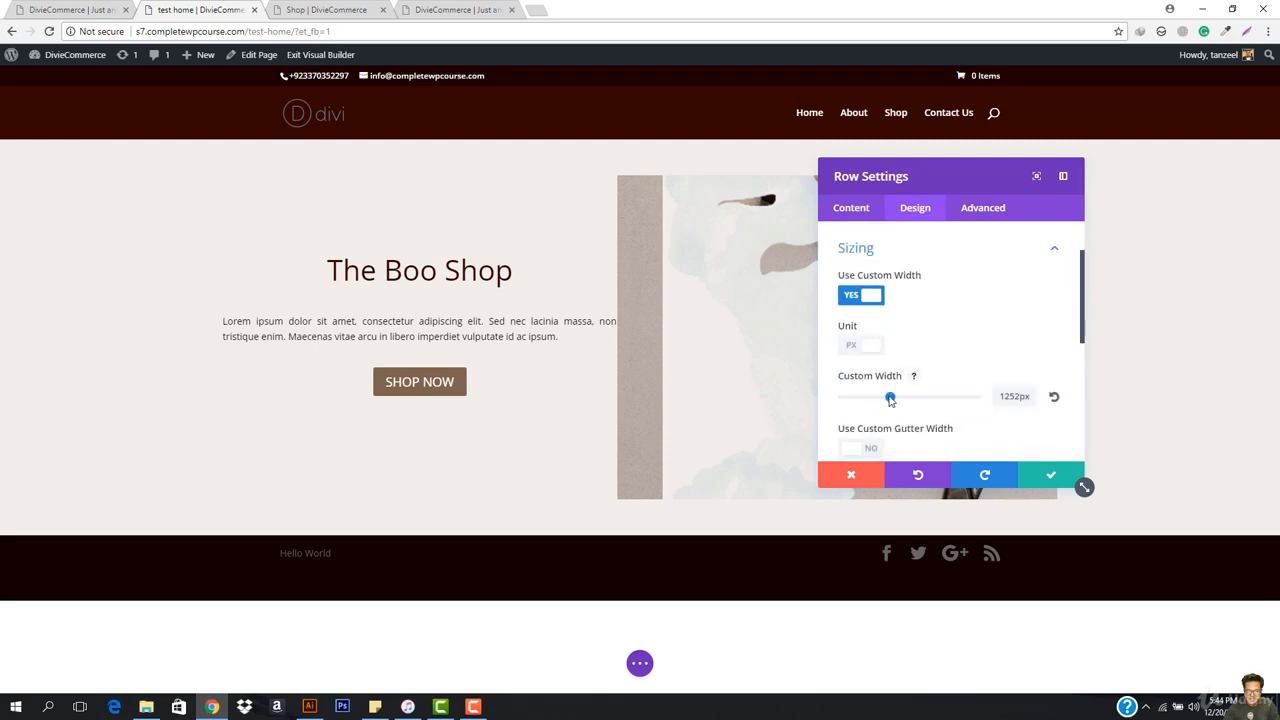
pyautogui.scroll(-3, 885, 380)
pyautogui.click(862, 322)
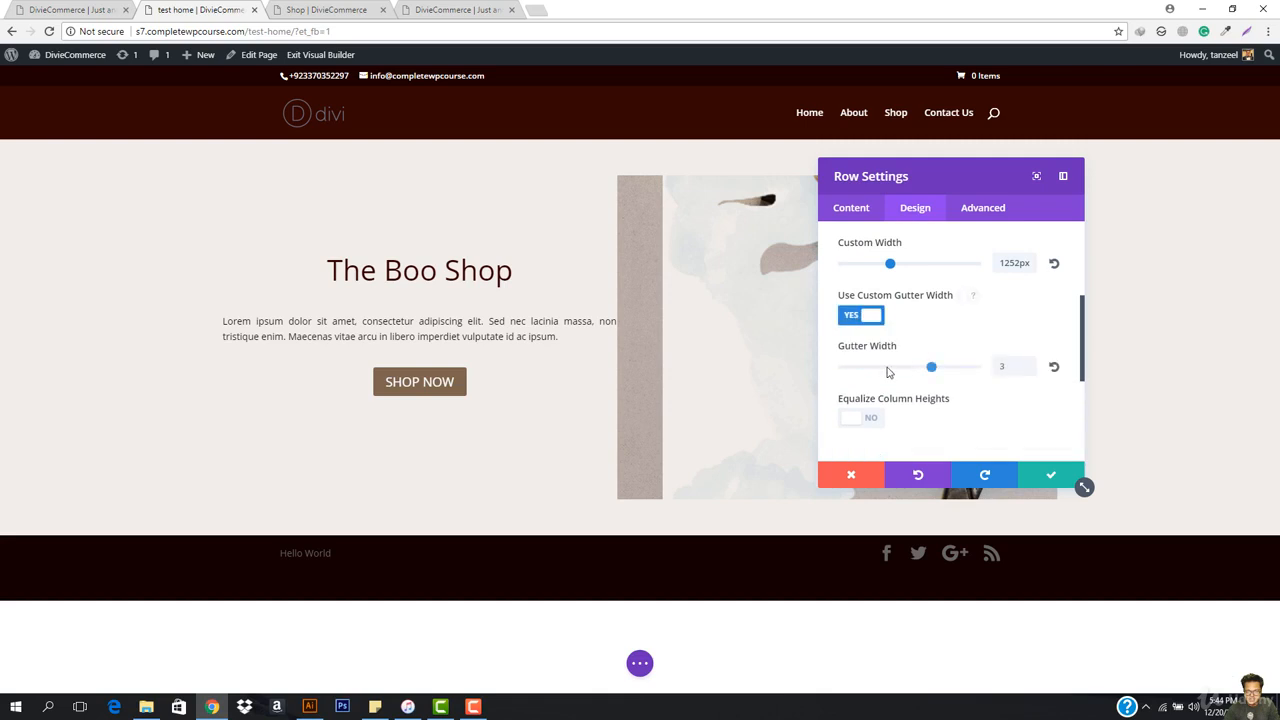
pyautogui.moveTo(930, 368); pyautogui.dragTo(843, 367)
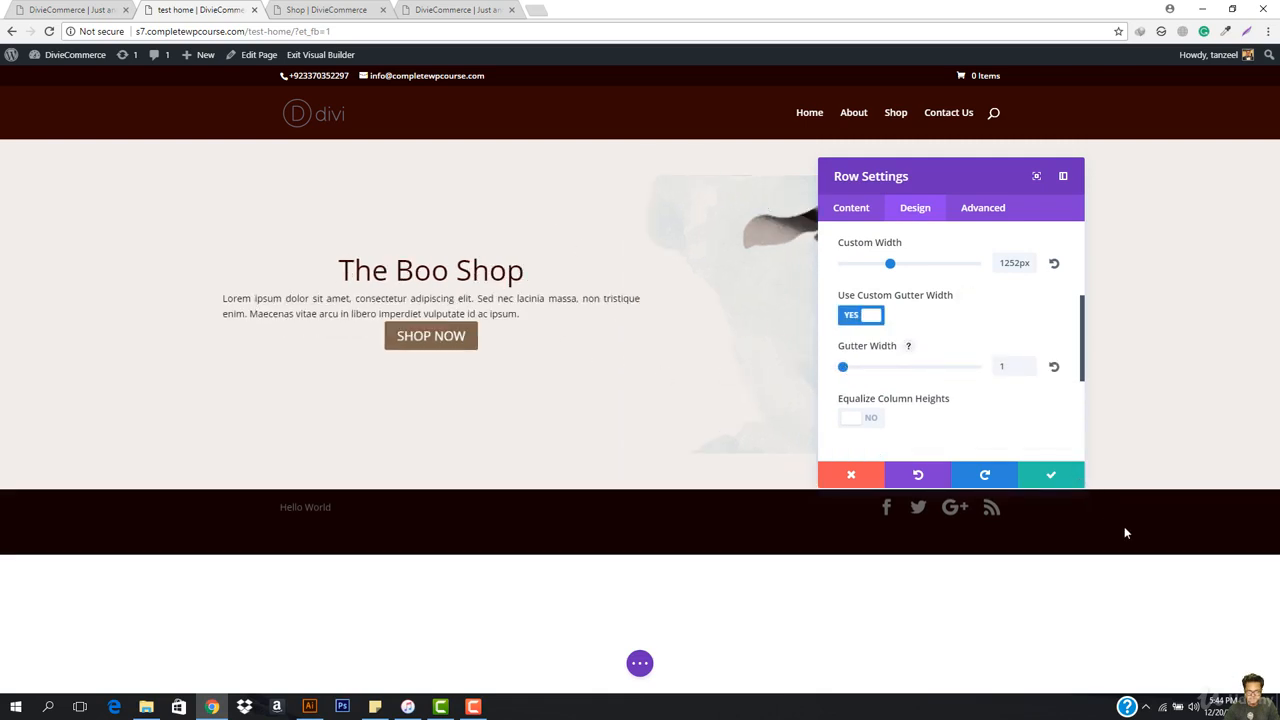
pyautogui.click(1068, 480)
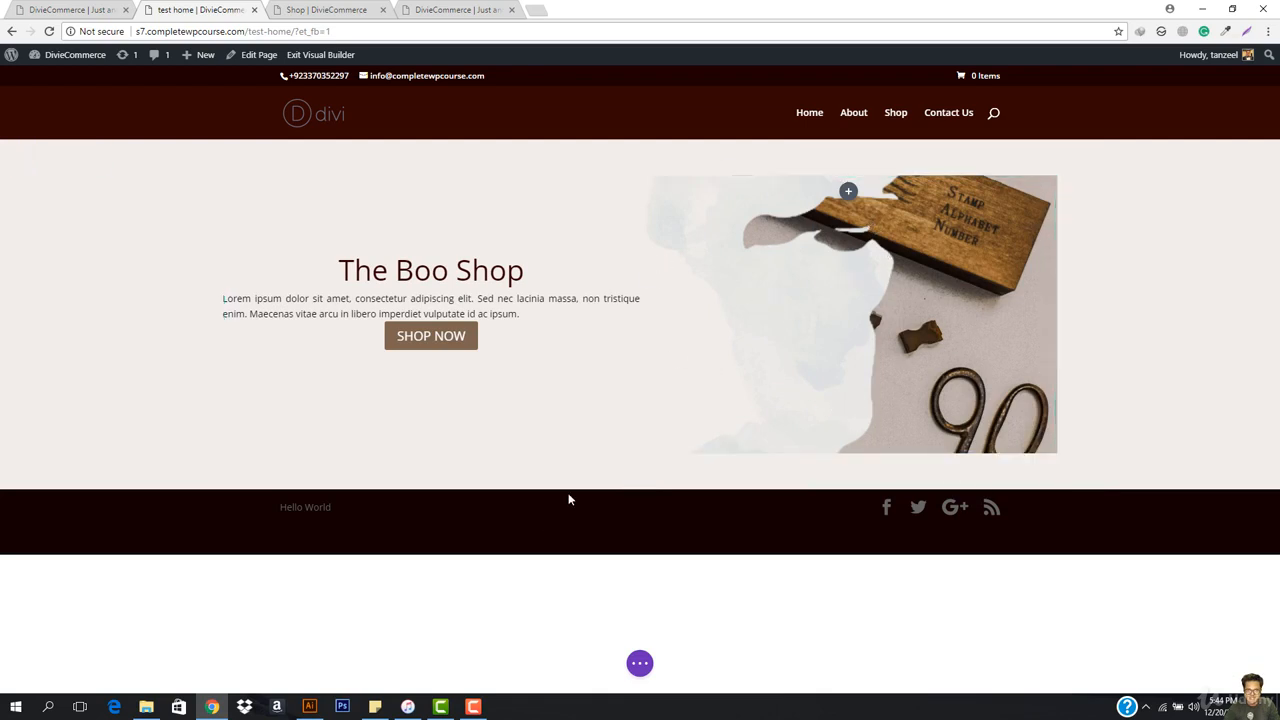
# Set the row's column 2 background image size to Actual Size and its position to Center Left, and save the row settings.
pyautogui.click(798, 281)
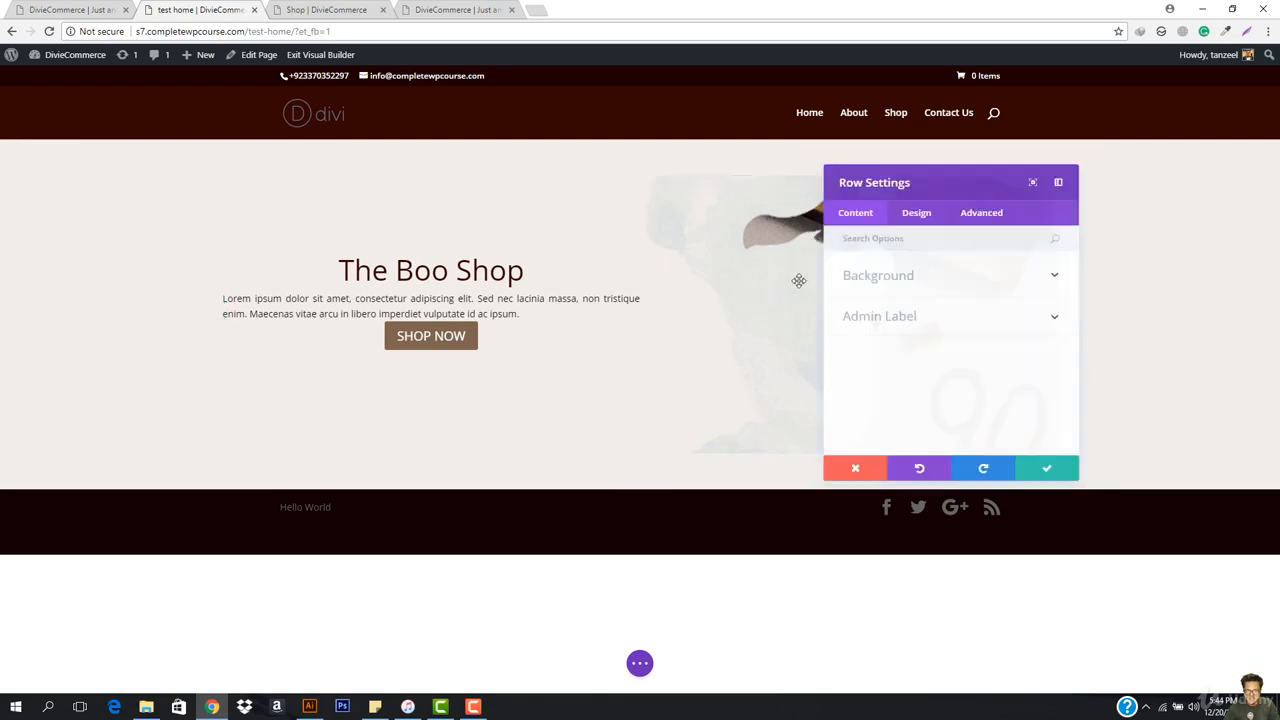
pyautogui.click(886, 285)
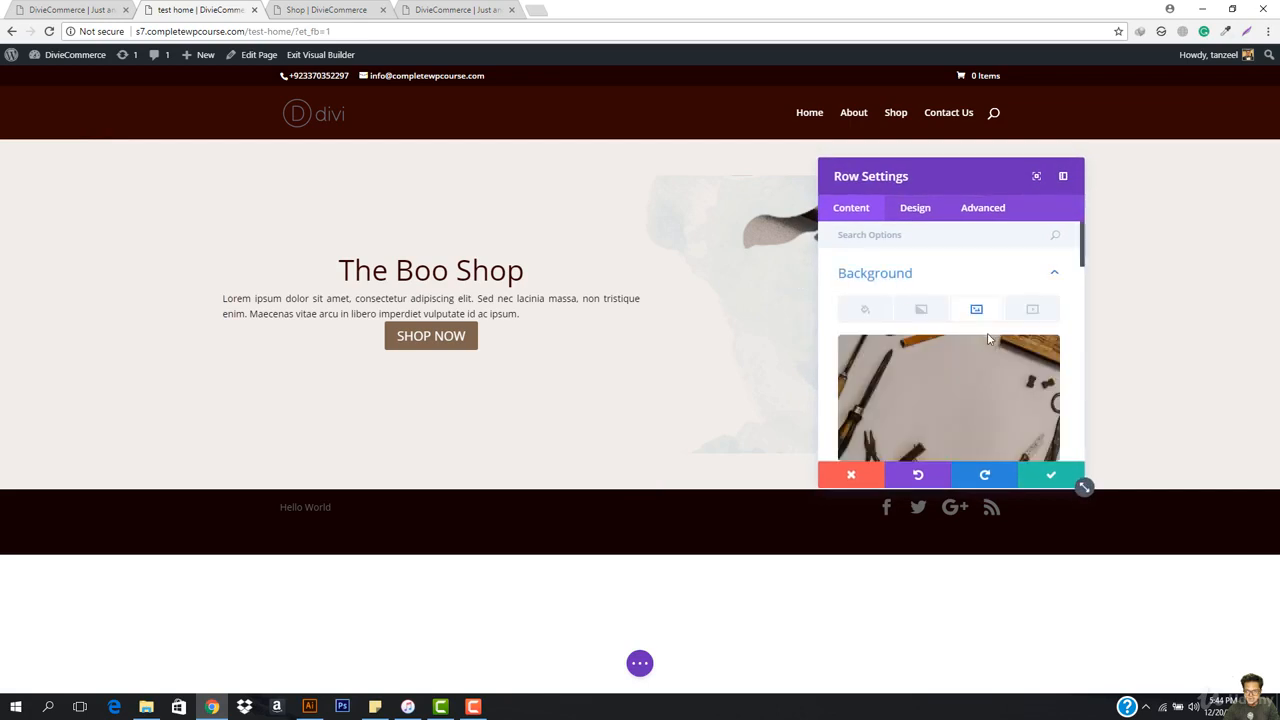
pyautogui.scroll(-6, 997, 397)
pyautogui.scroll(-4, 957, 368)
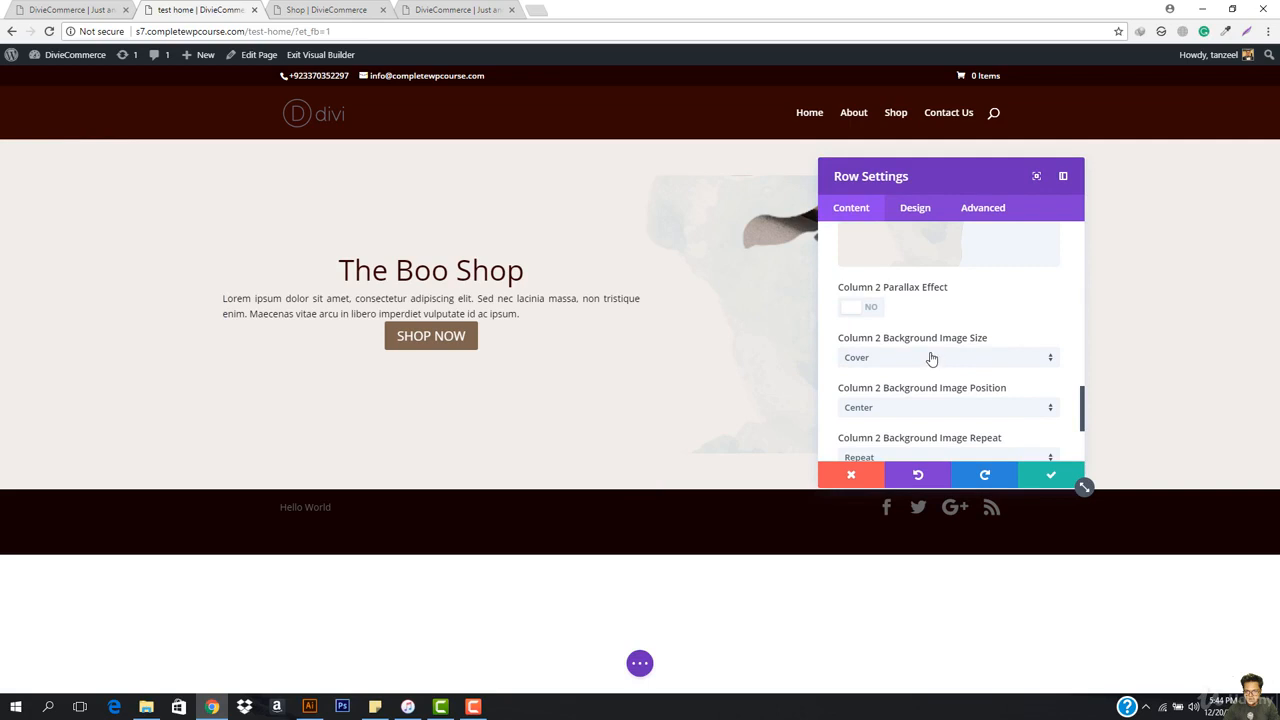
pyautogui.click(937, 360)
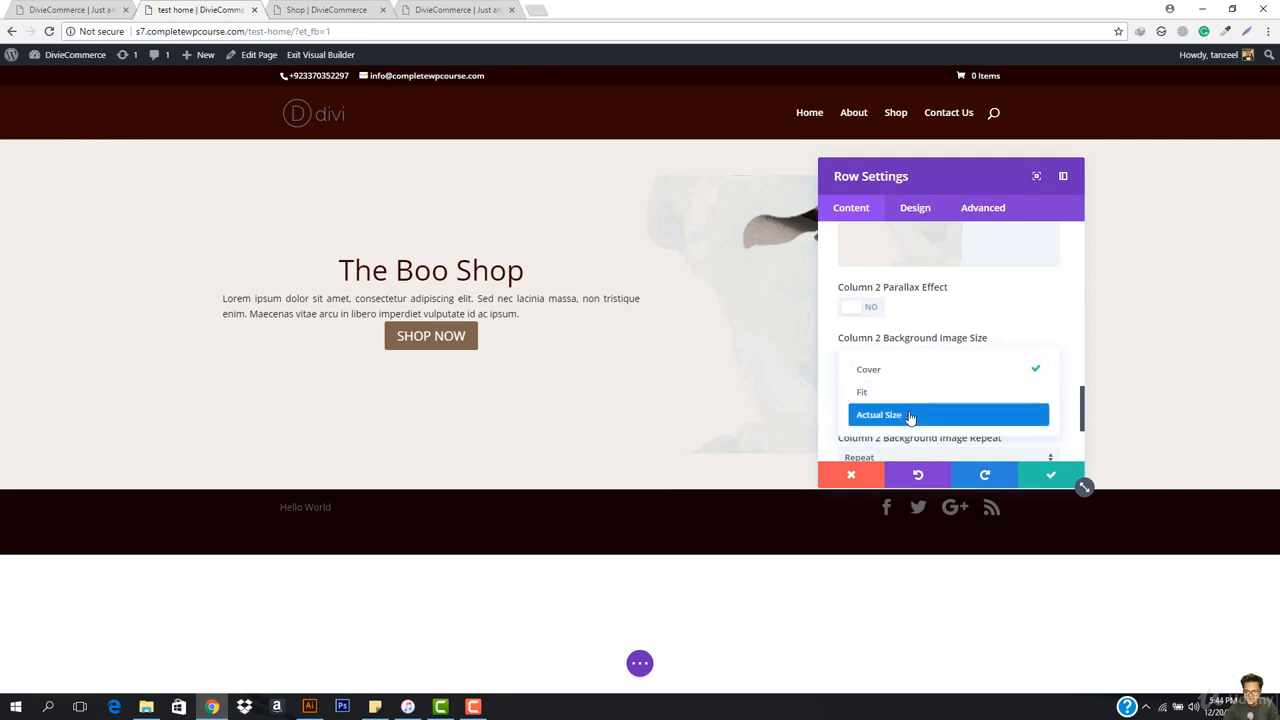
pyautogui.click(909, 416)
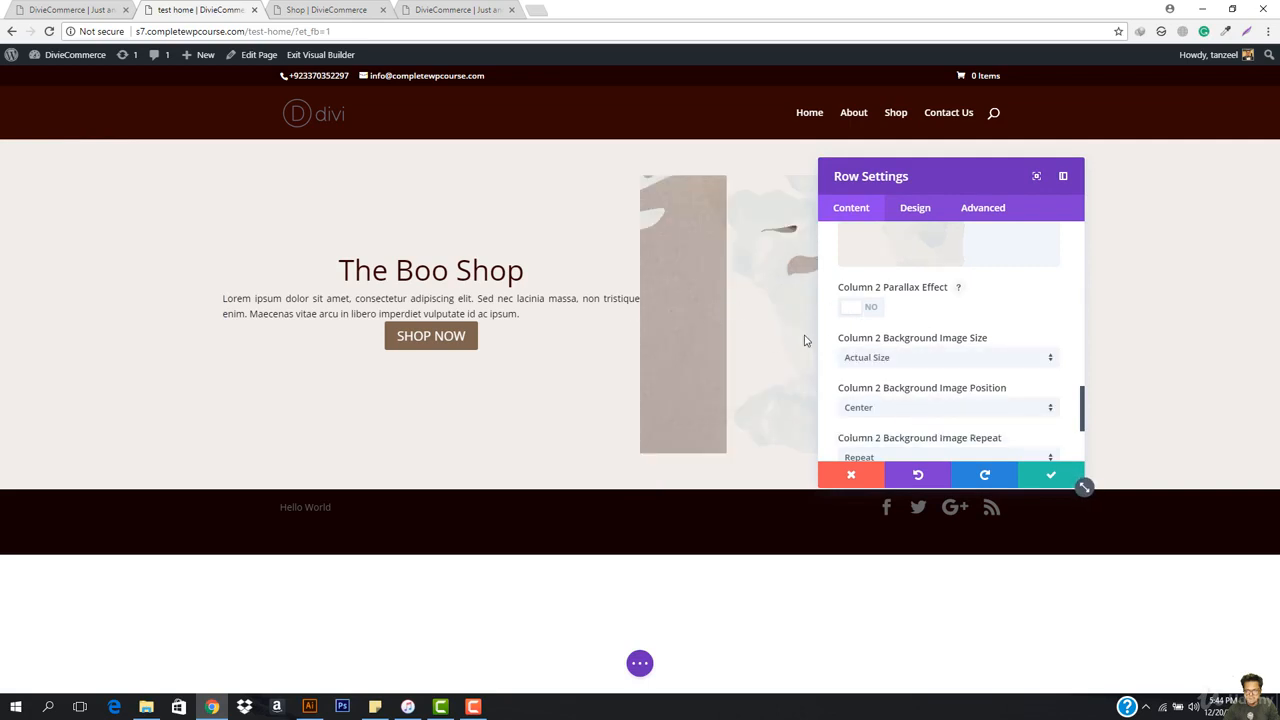
pyautogui.click(899, 408)
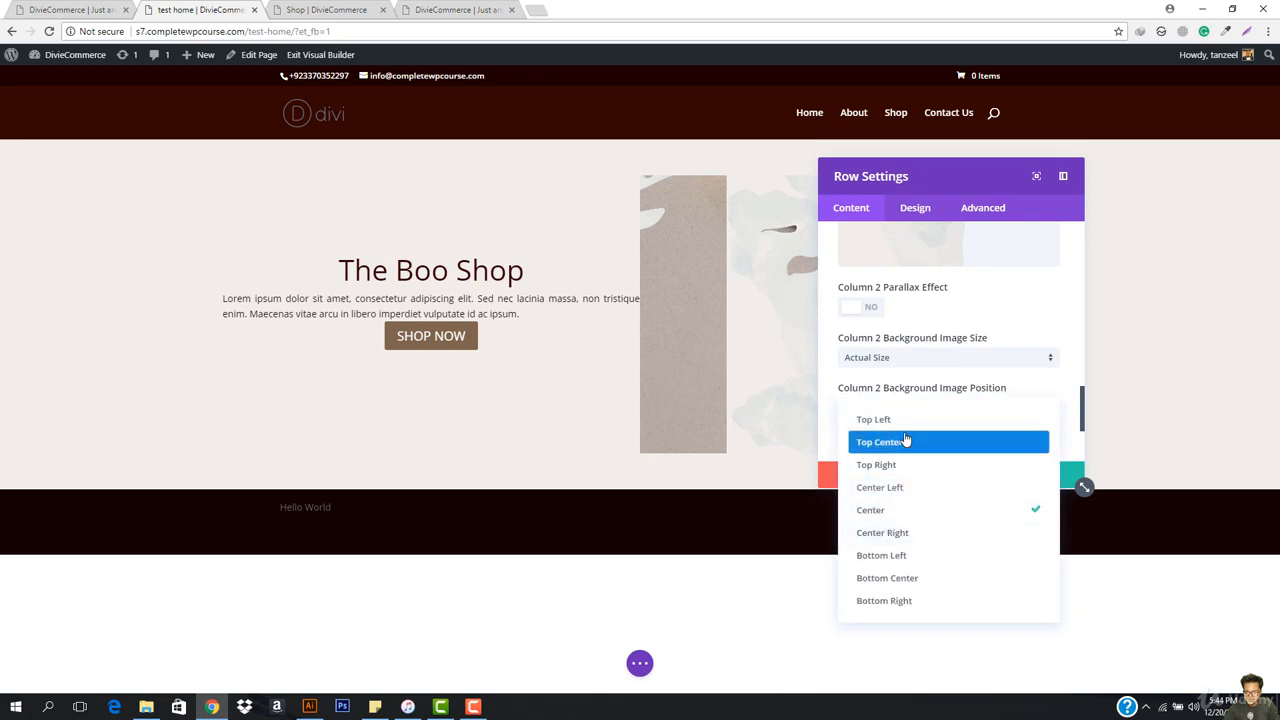
pyautogui.click(907, 488)
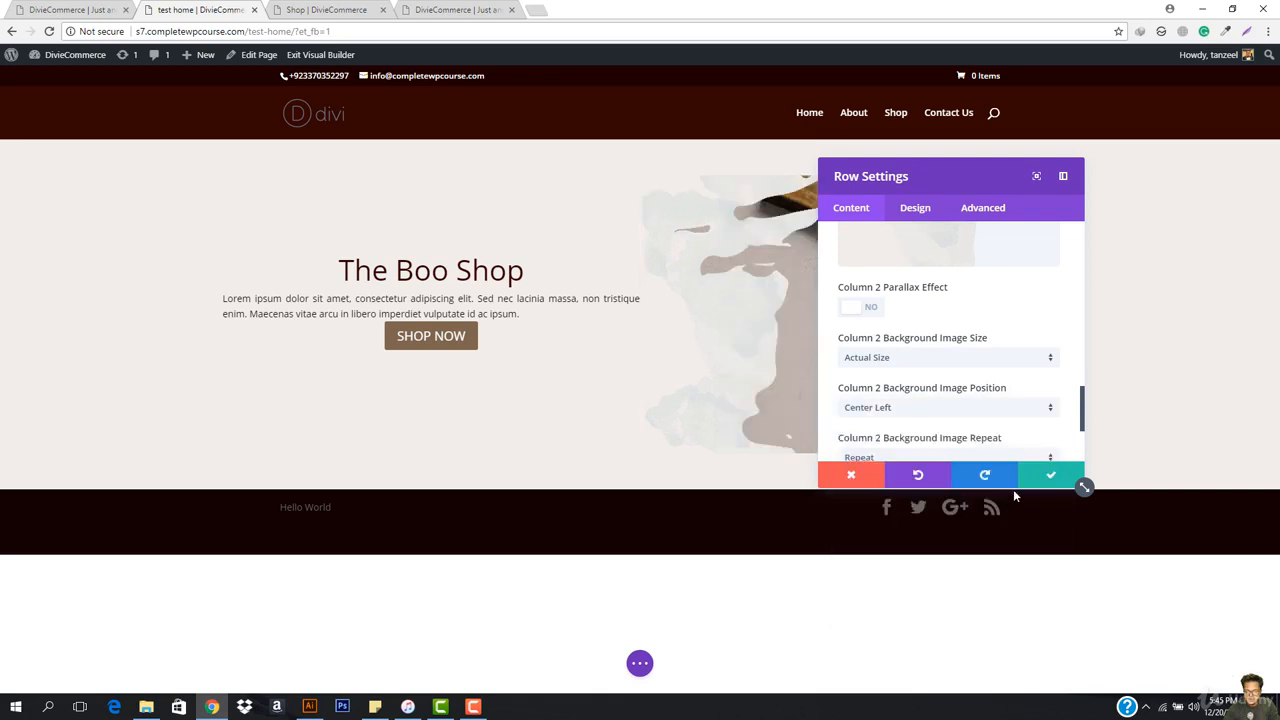
pyautogui.click(1045, 480)
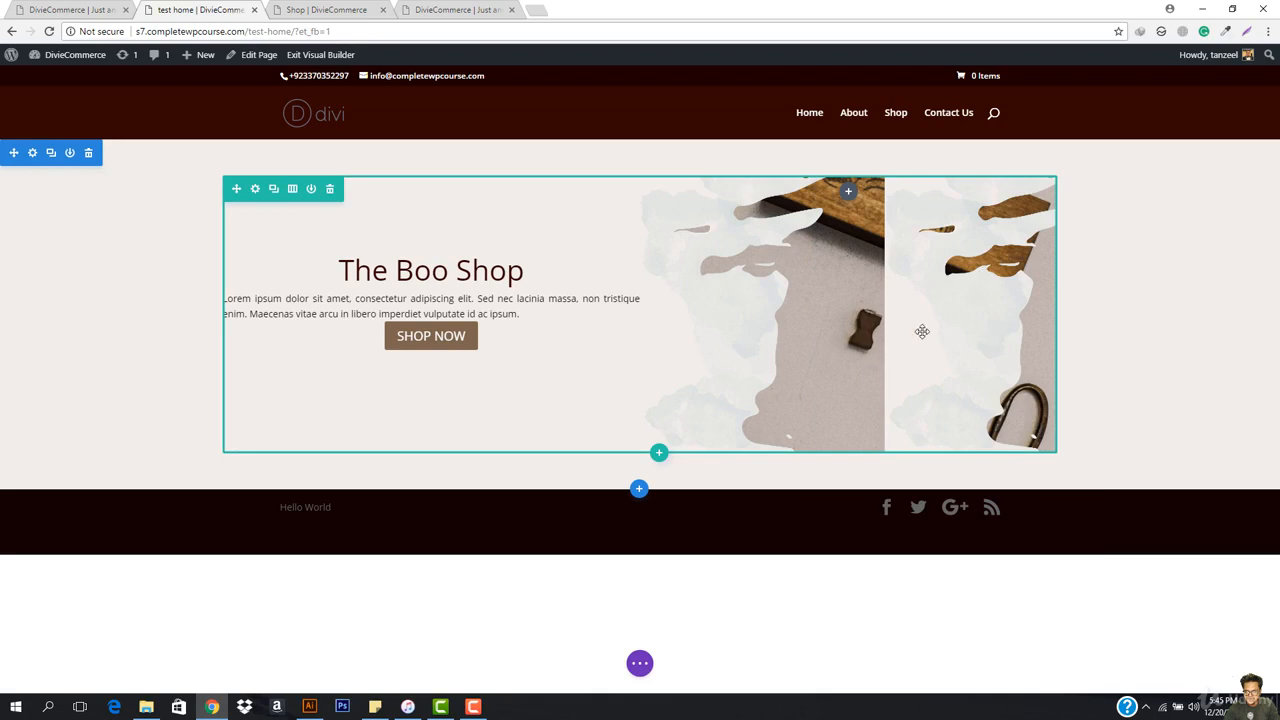
# Set the row's column 2 background image to No Repeat and move the row settings window clear of the masked image.
pyautogui.doubleClick(709, 334)
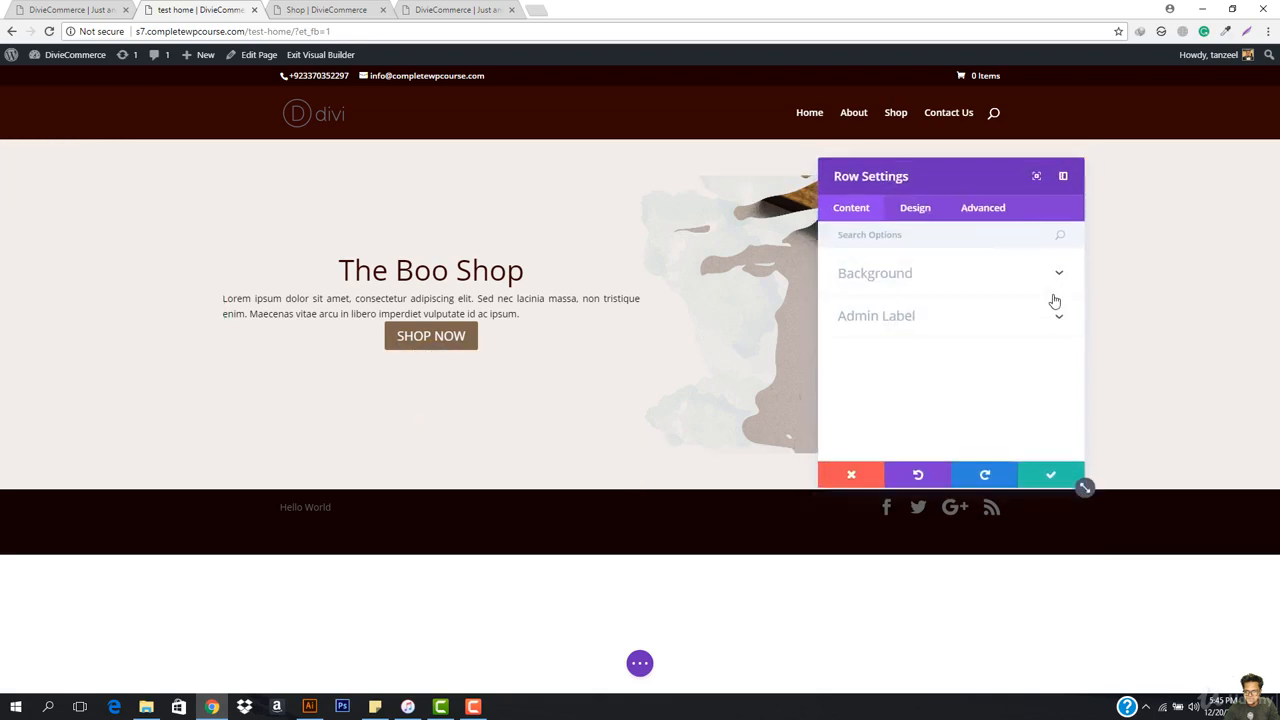
pyautogui.click(924, 273)
pyautogui.scroll(-5, 925, 371)
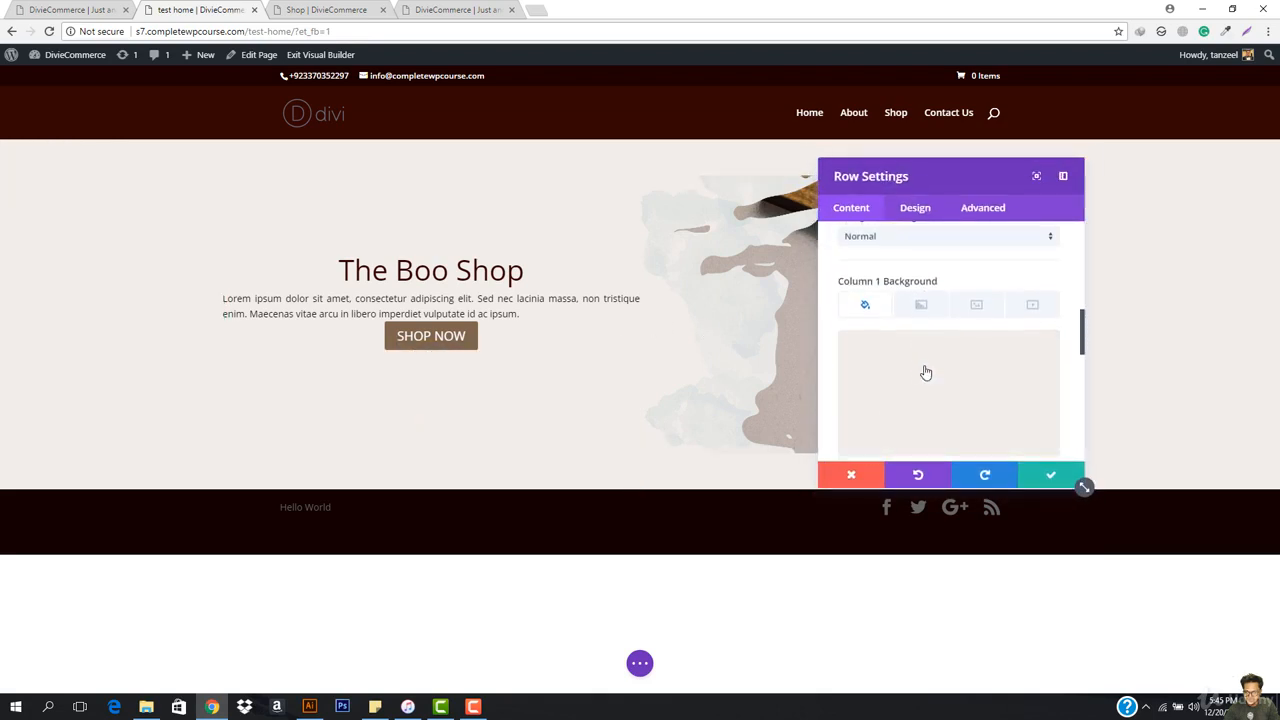
pyautogui.scroll(-4, 925, 371)
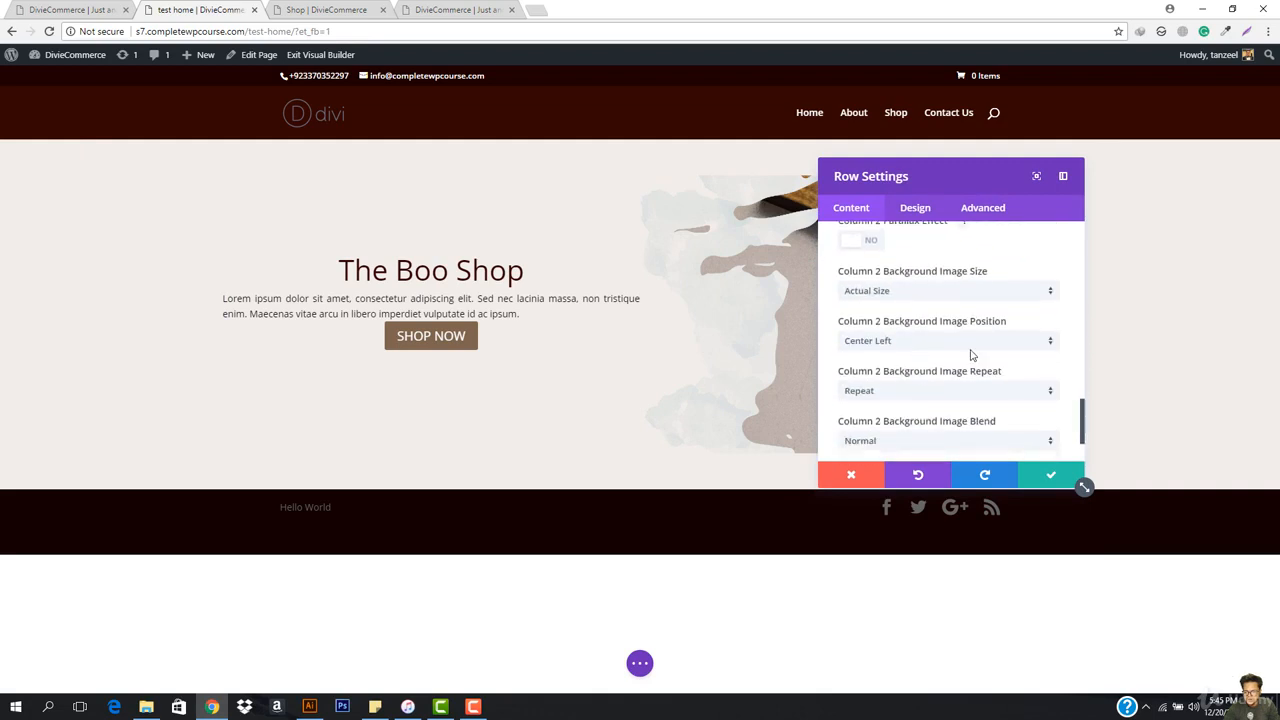
pyautogui.click(924, 392)
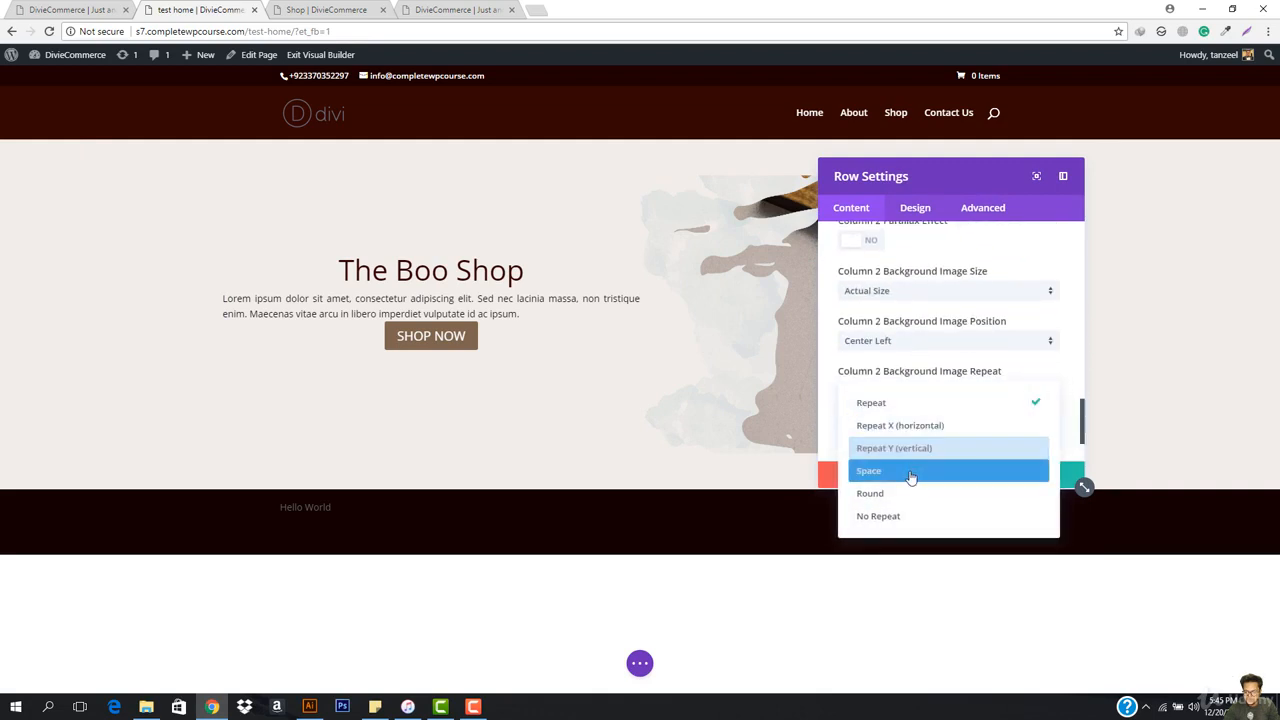
pyautogui.click(878, 516)
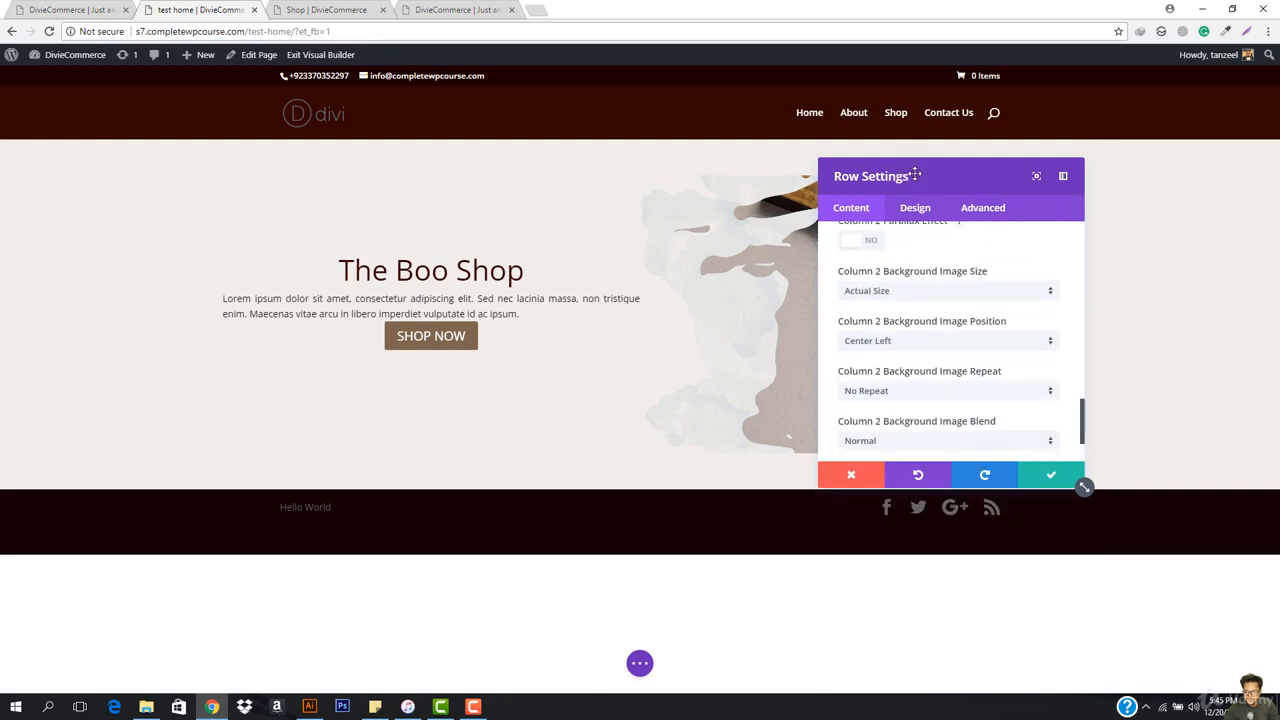
pyautogui.moveTo(915, 175); pyautogui.dragTo(267, 323)
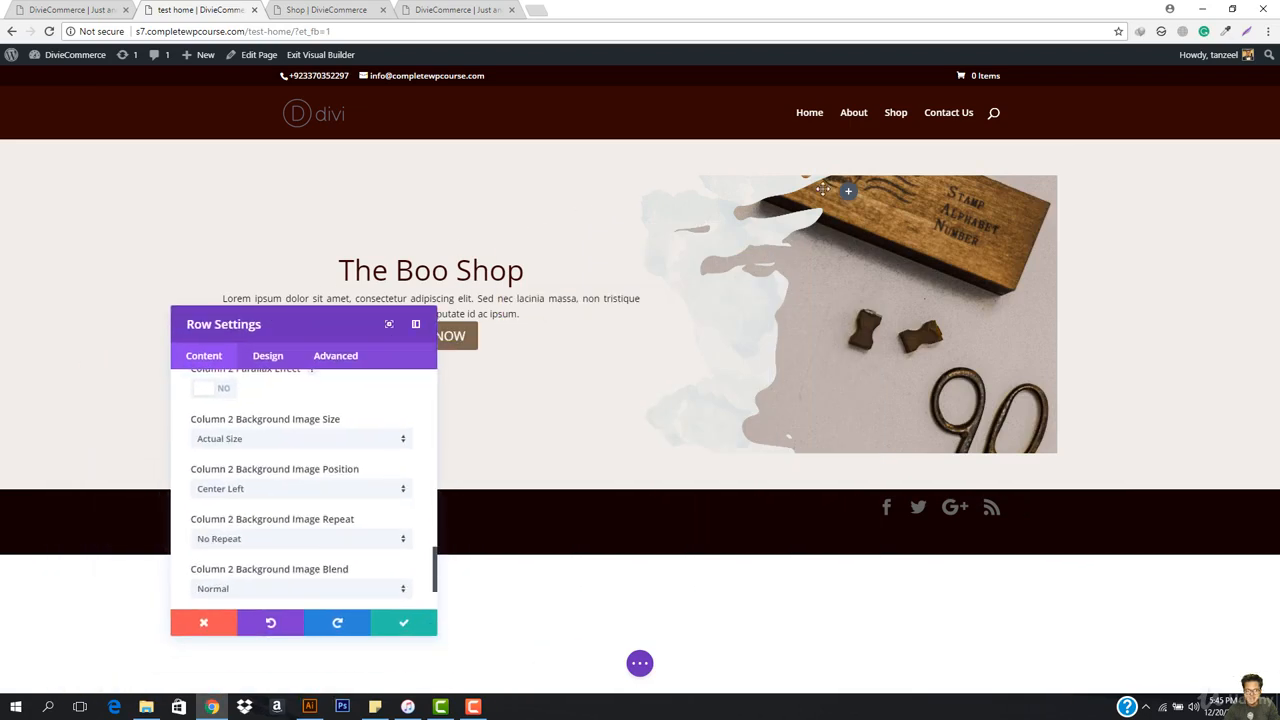
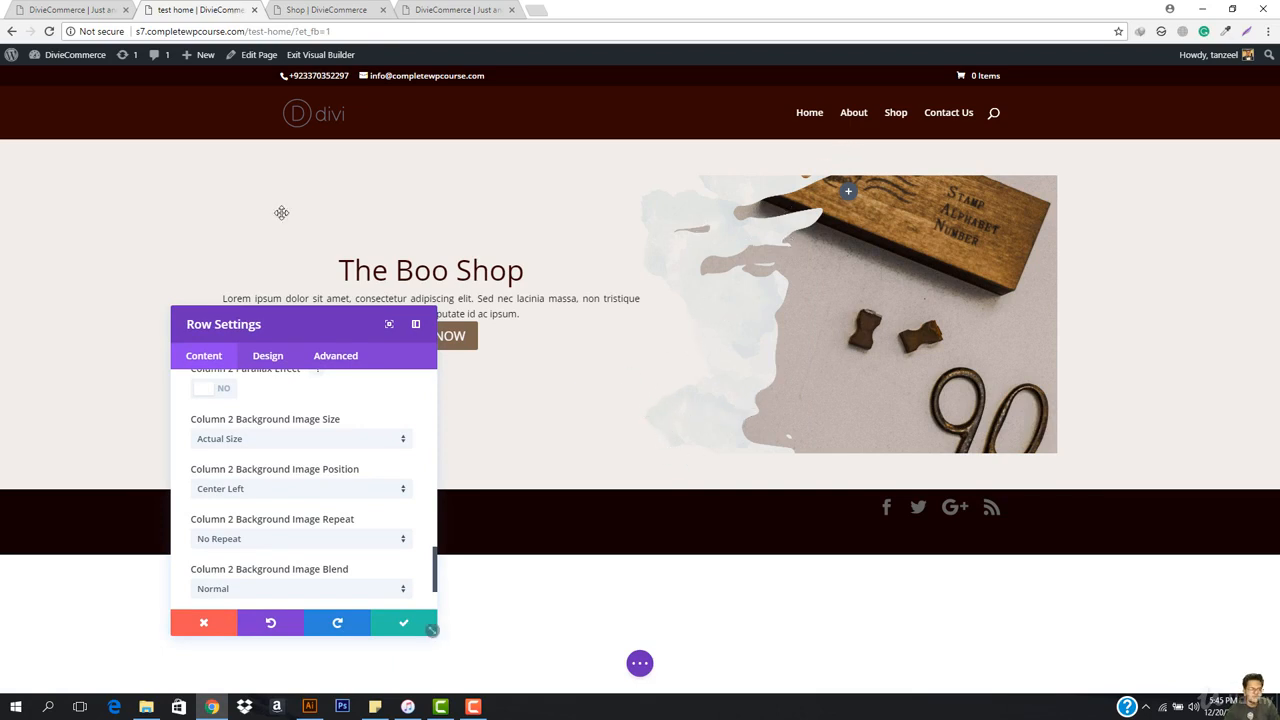
# Compare with the mask on the reference home page, and try image-mask-1.png as the test home row's column 2 background image.
pyautogui.click(60, 9)
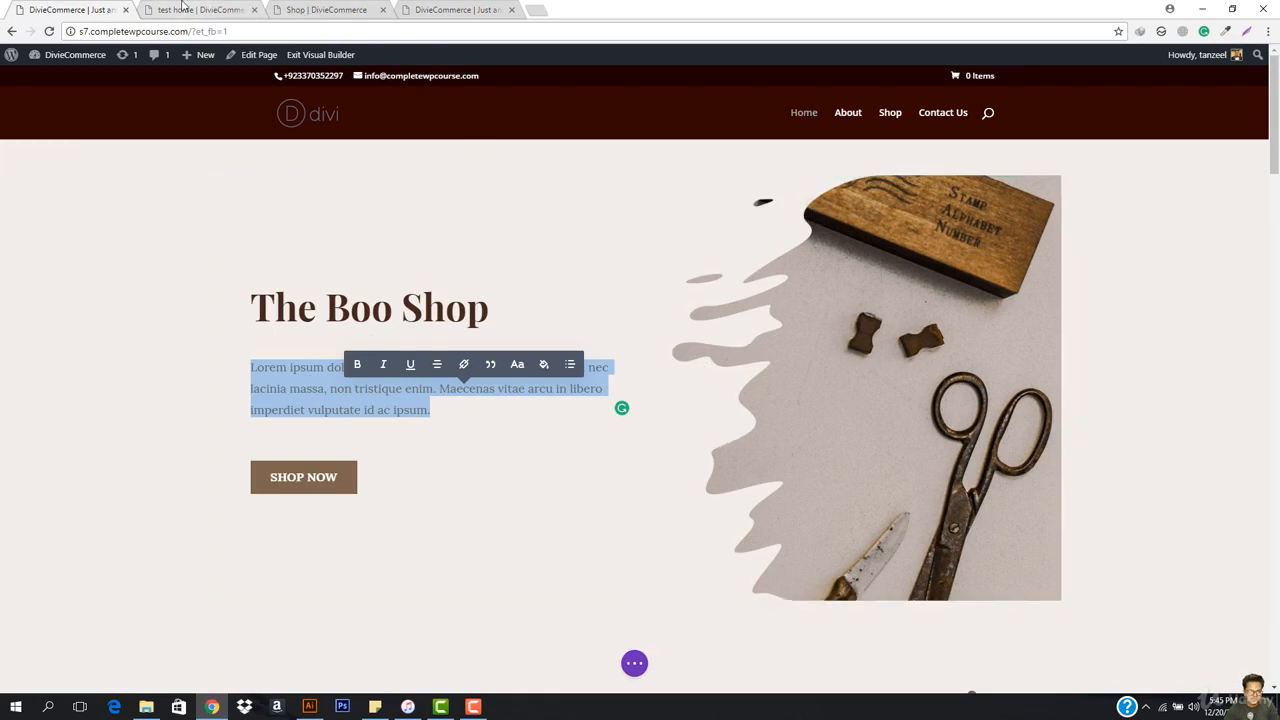
pyautogui.click(195, 9)
pyautogui.scroll(2, 330, 510)
pyautogui.moveTo(366, 459)
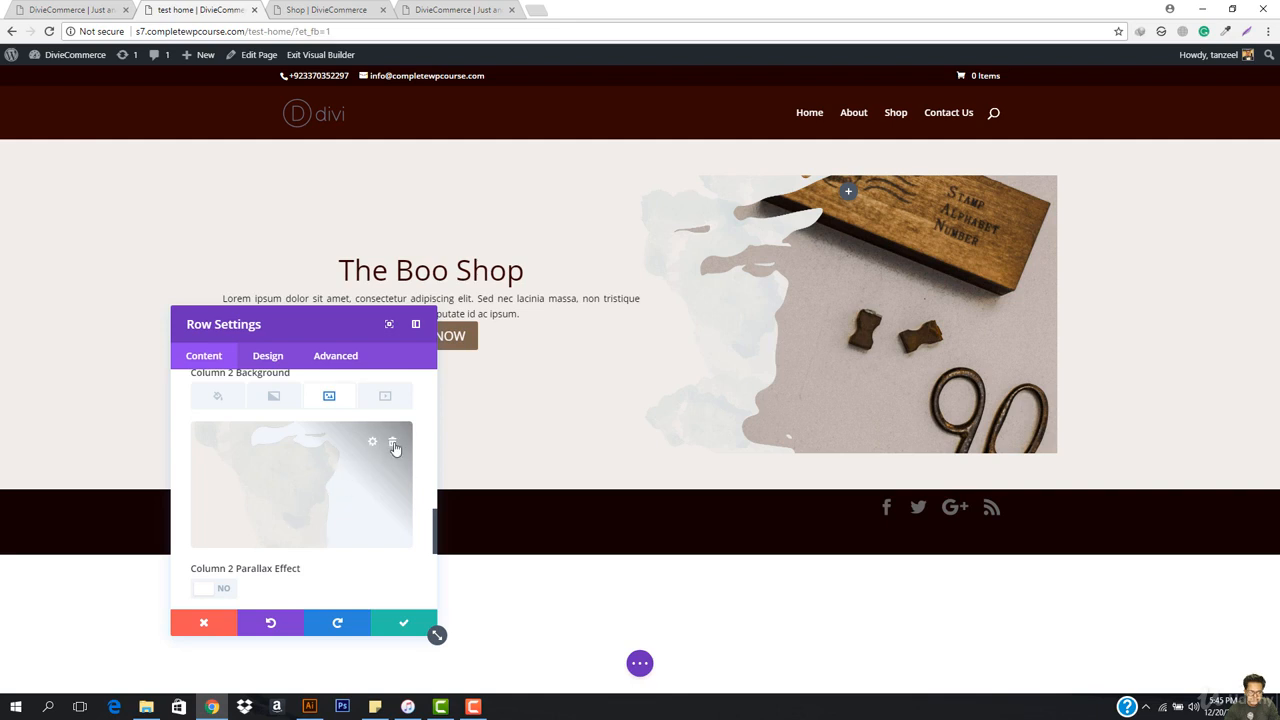
pyautogui.click(394, 444)
pyautogui.click(300, 484)
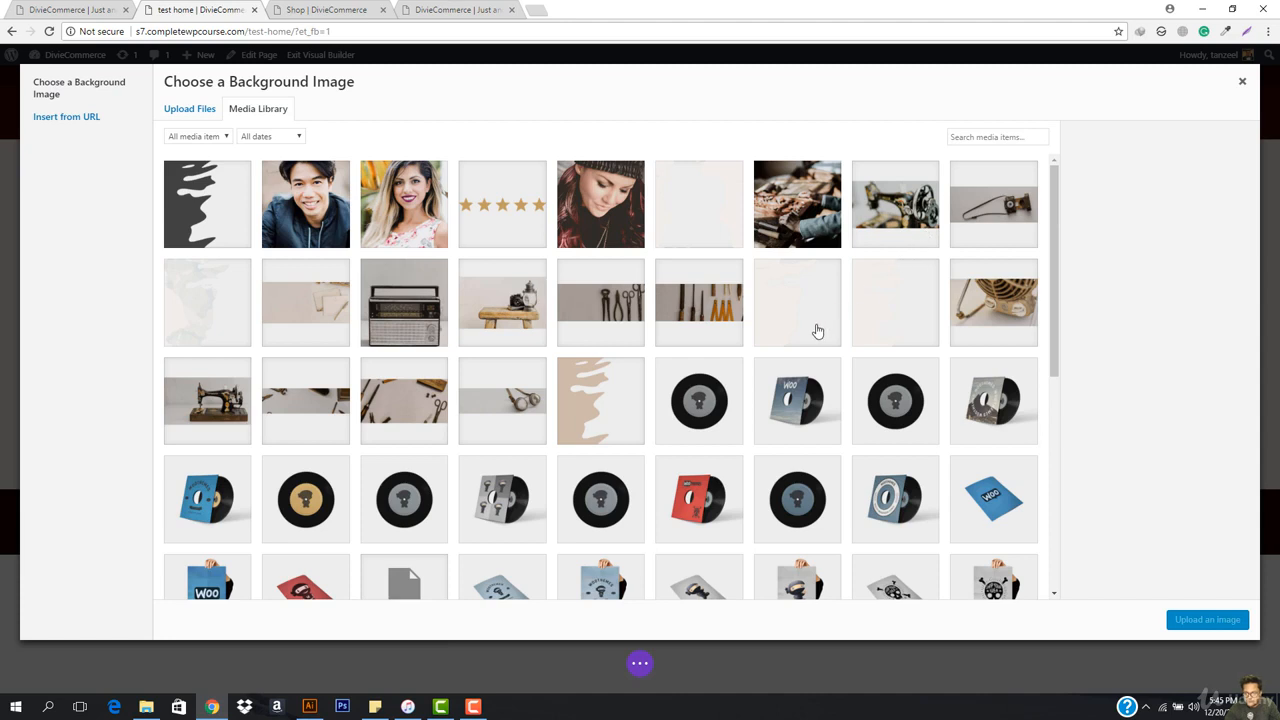
pyautogui.click(800, 310)
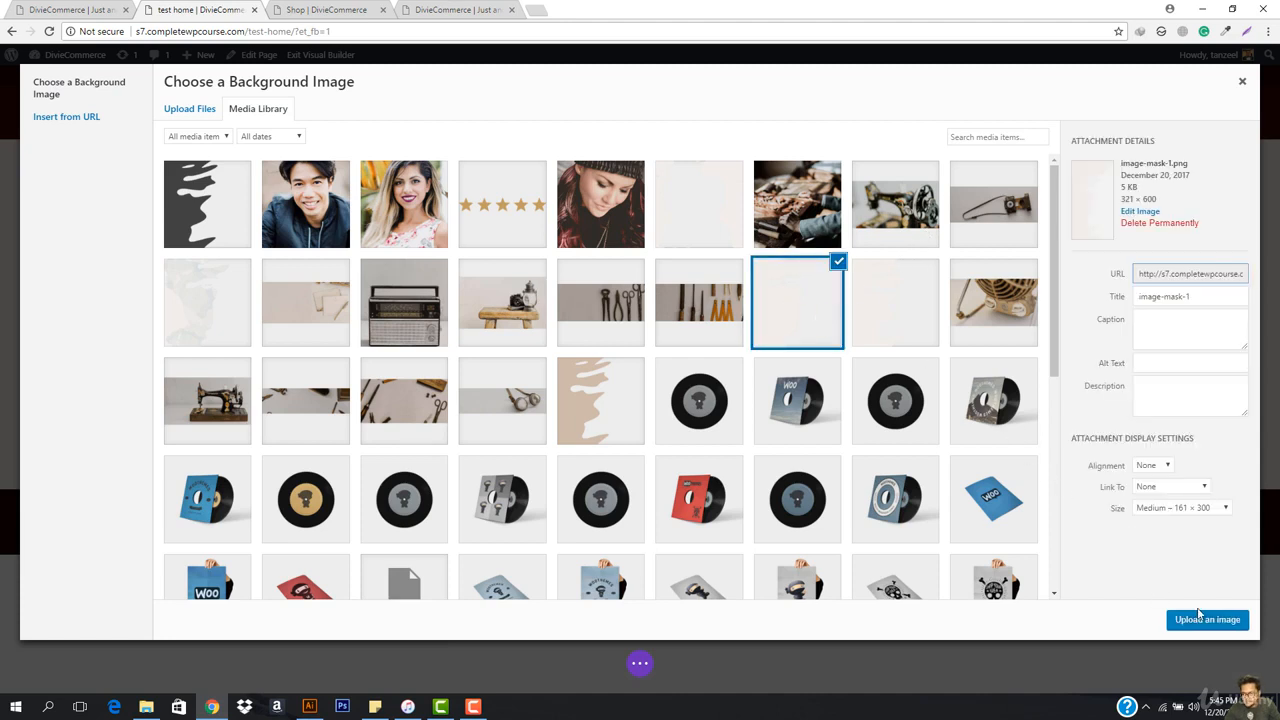
pyautogui.click(1204, 620)
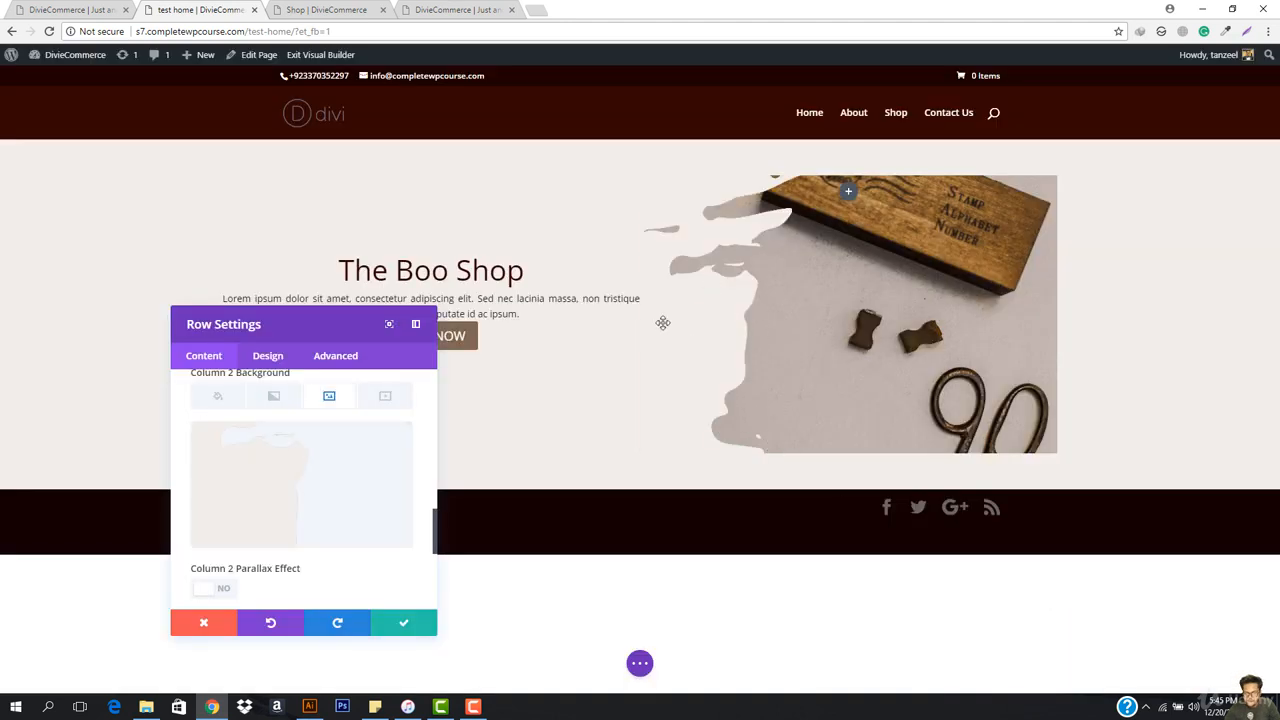
# Replace the column 2 background image with vintage-16.png from the media library and save the row settings.
pyautogui.moveTo(291, 495)
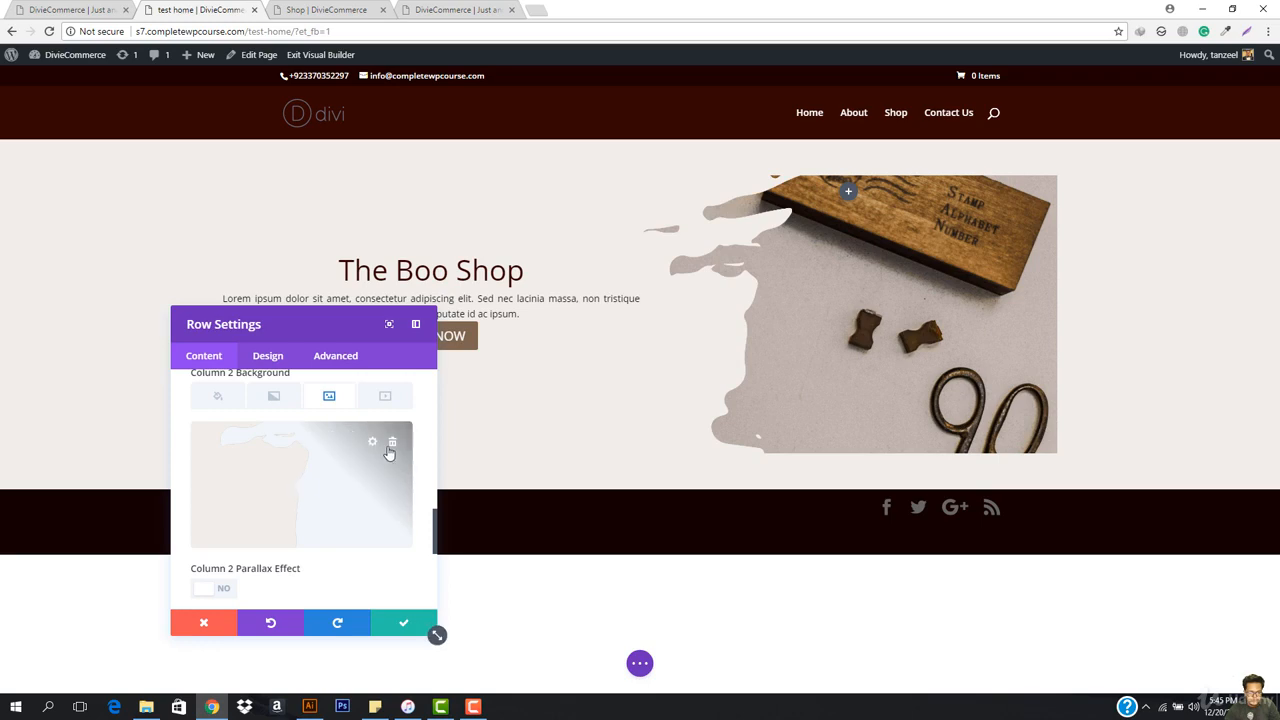
pyautogui.click(395, 447)
pyautogui.click(303, 484)
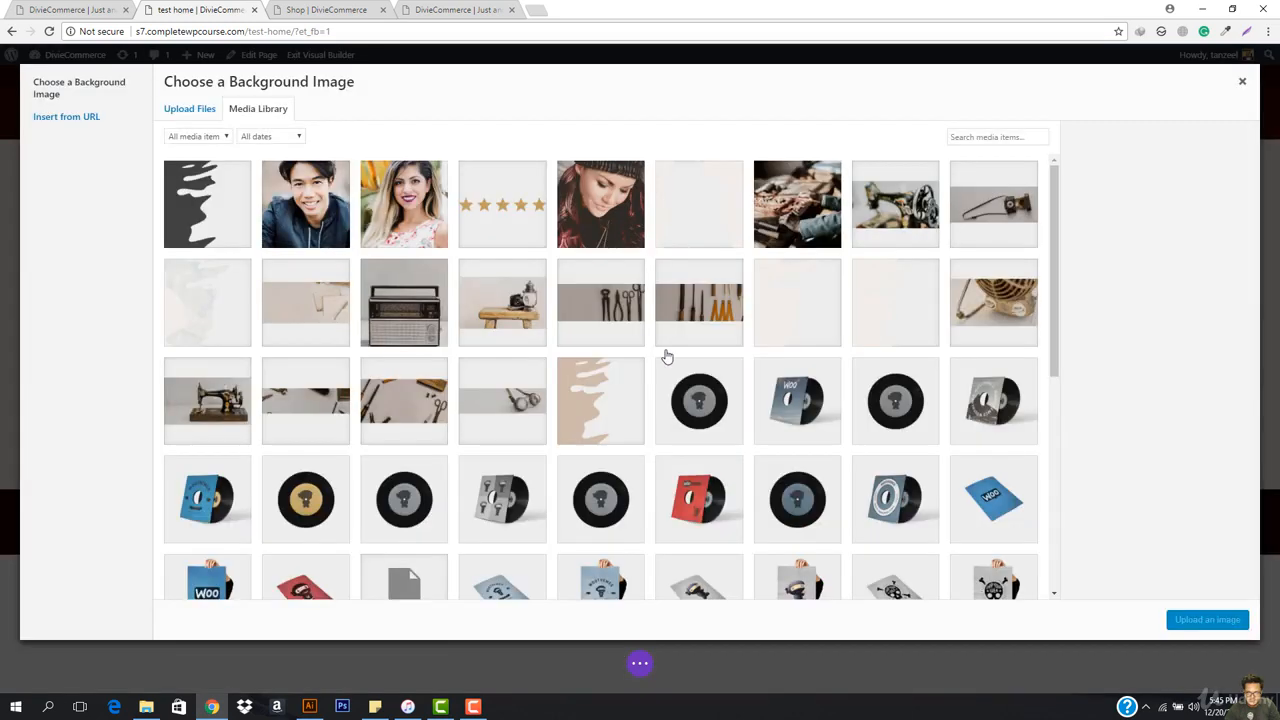
pyautogui.click(880, 301)
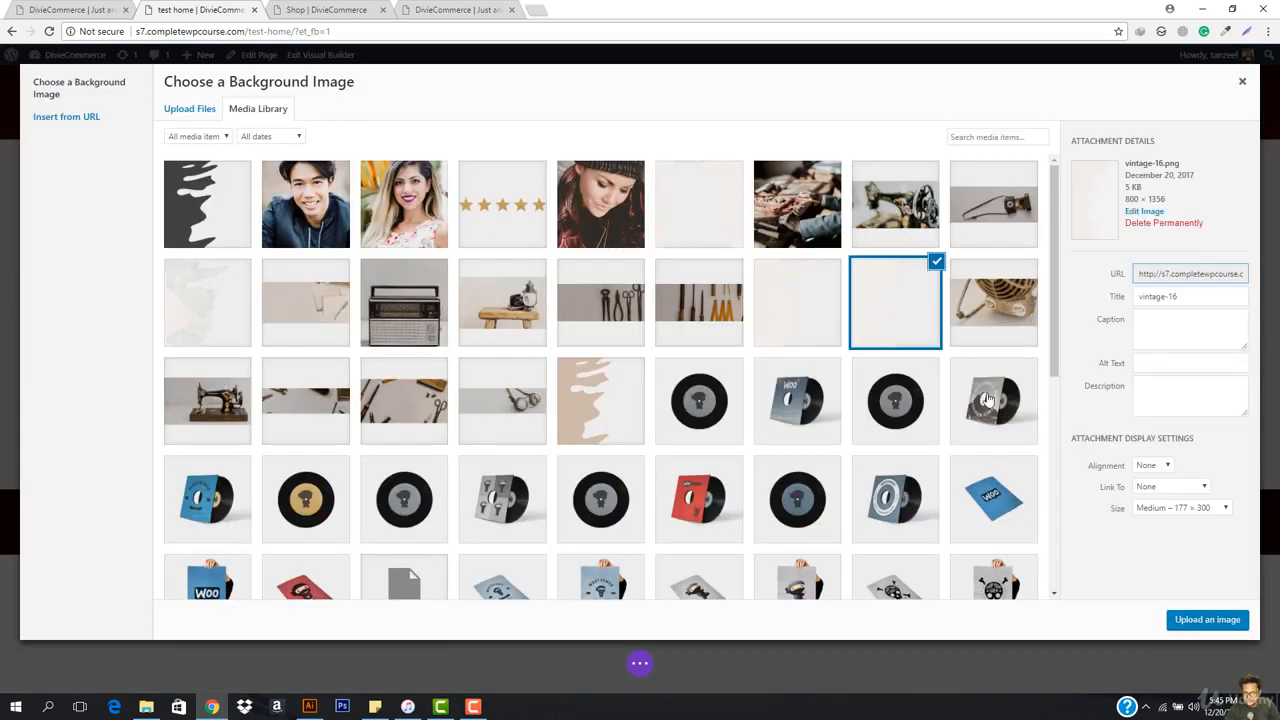
pyautogui.click(1204, 621)
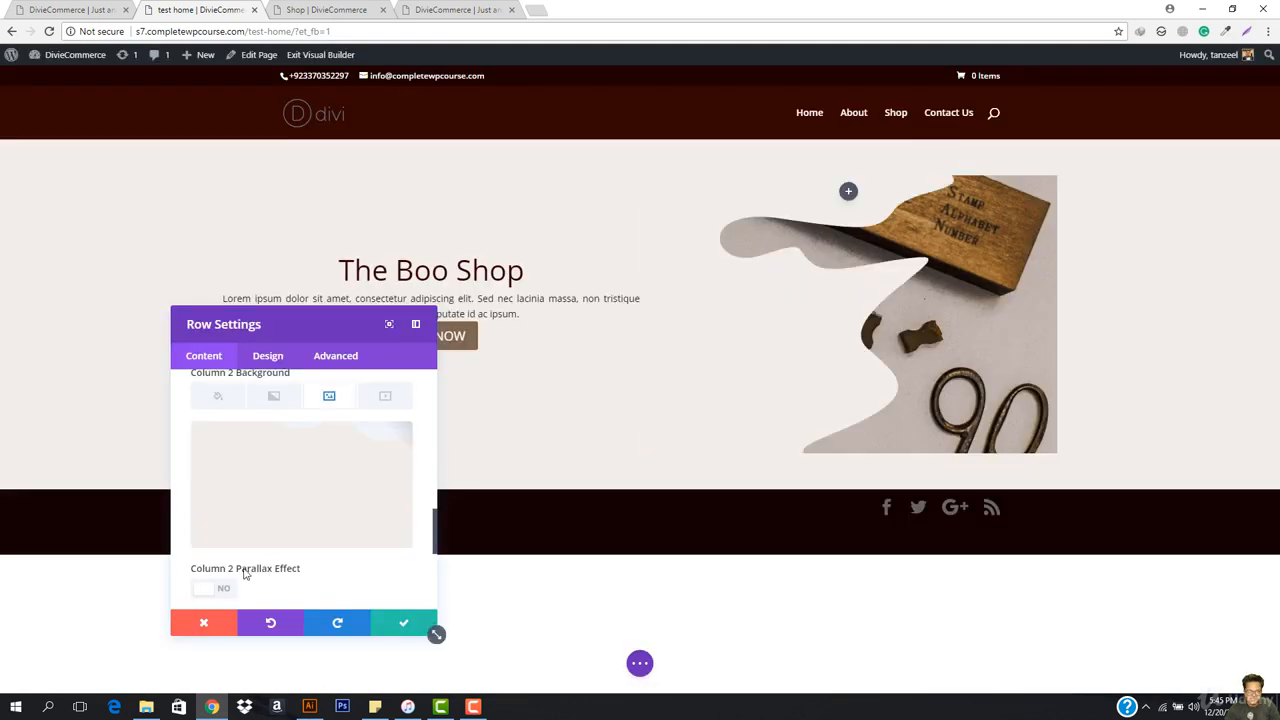
pyautogui.scroll(-3, 300, 540)
pyautogui.scroll(-1, 318, 510)
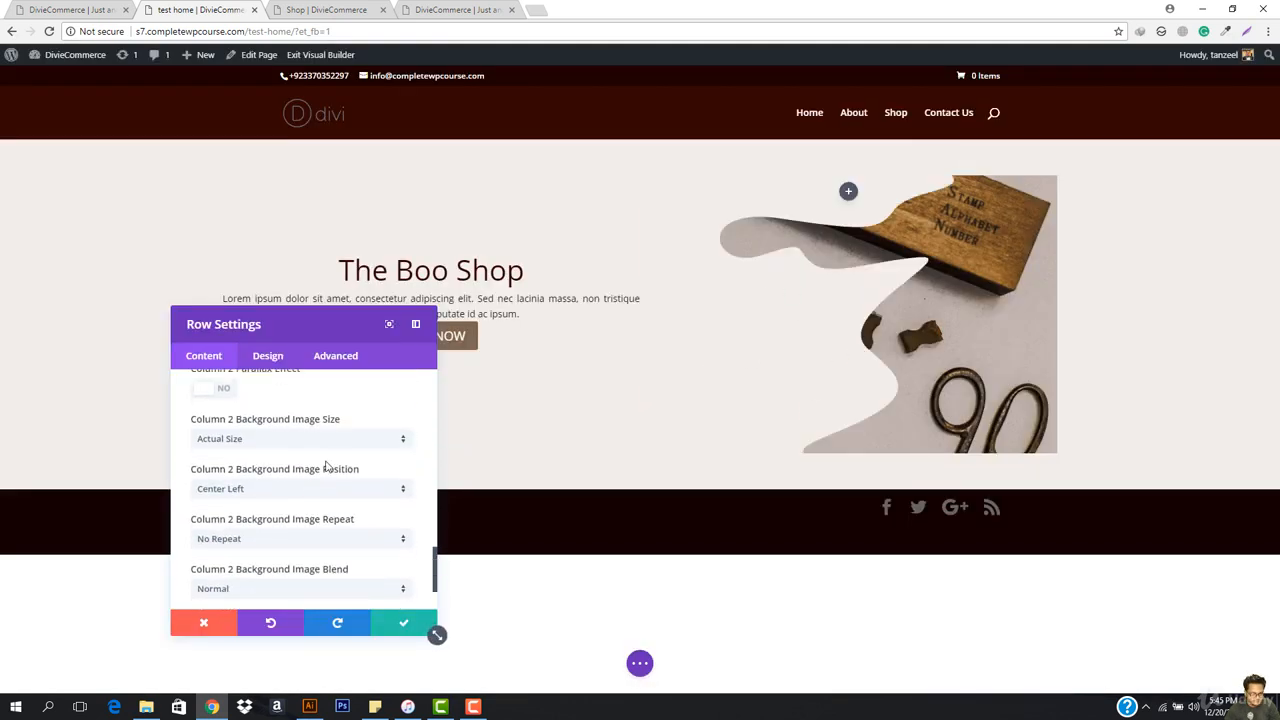
pyautogui.scroll(4, 293, 566)
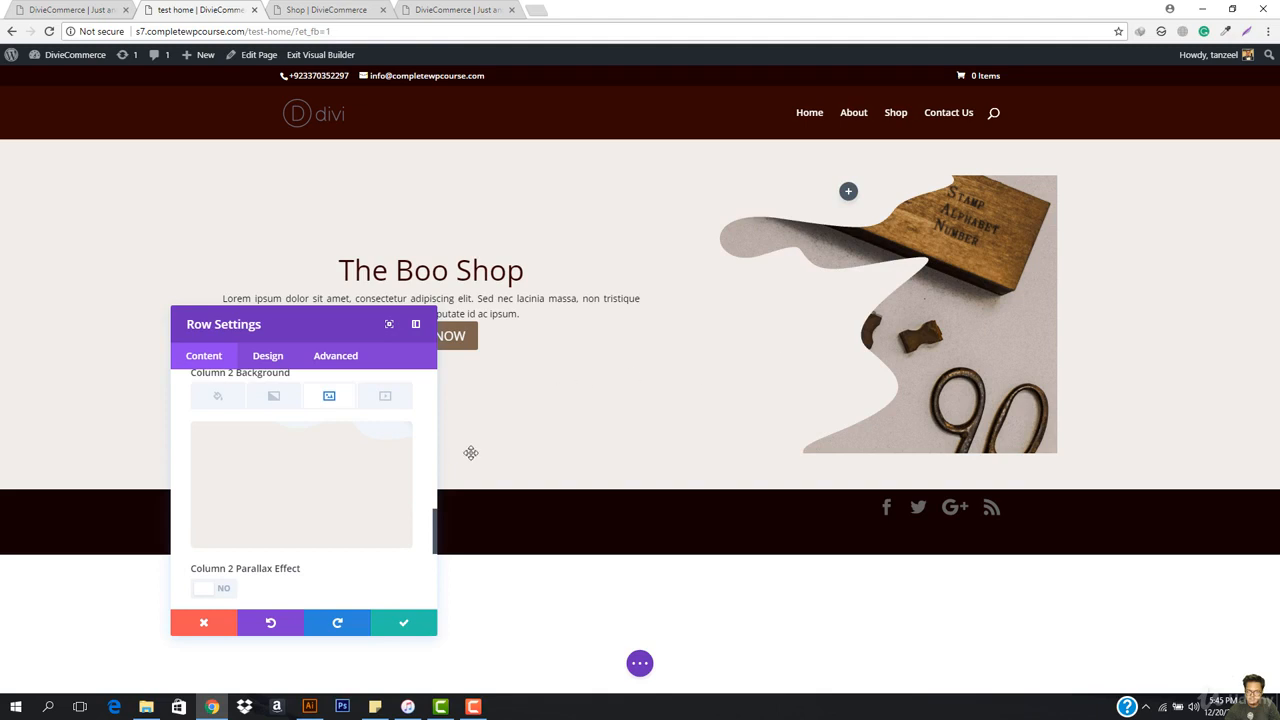
pyautogui.click(433, 627)
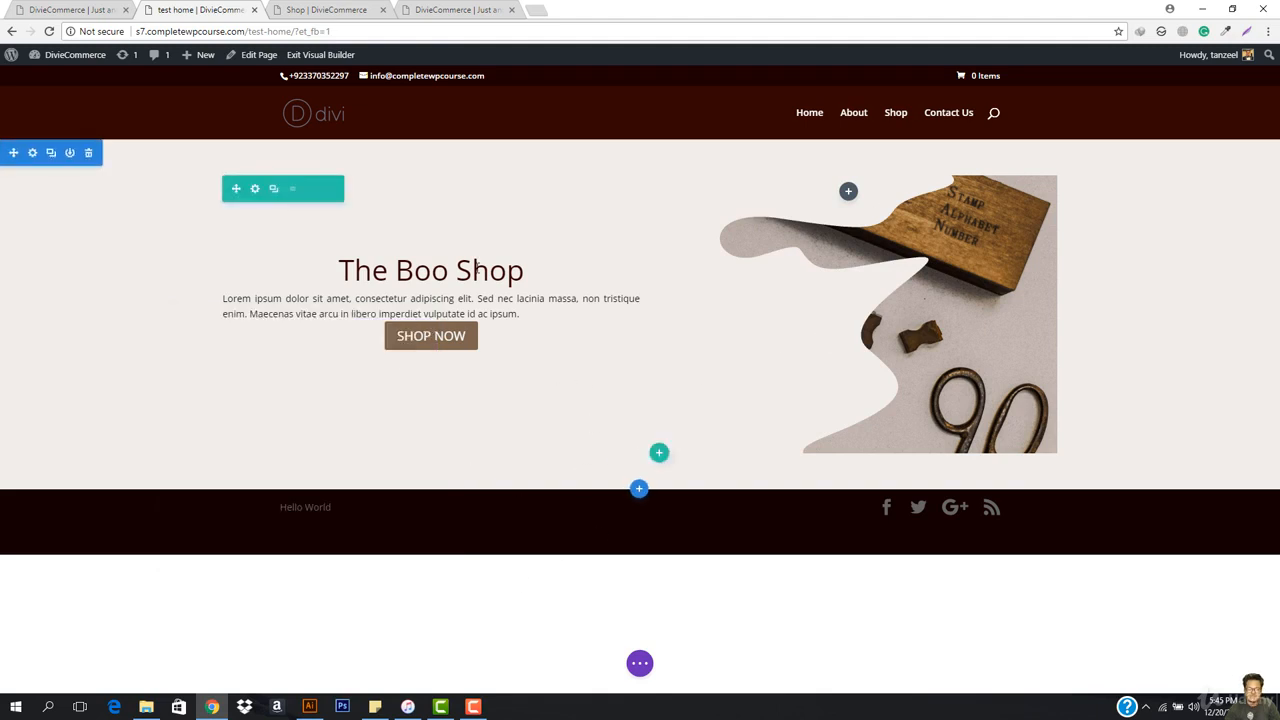
# Set the width of the lorem ipsum text module below The Boo Shop heading to 76% and center the module.
pyautogui.moveTo(420, 305)
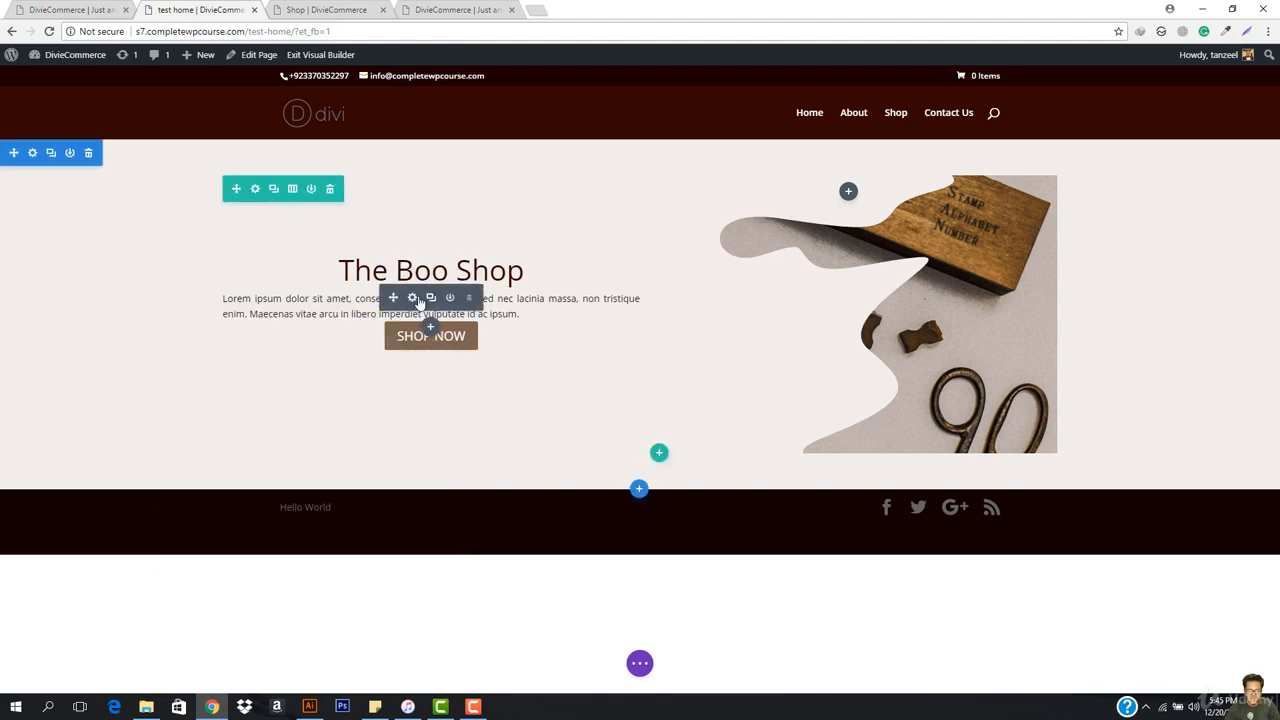
pyautogui.click(412, 298)
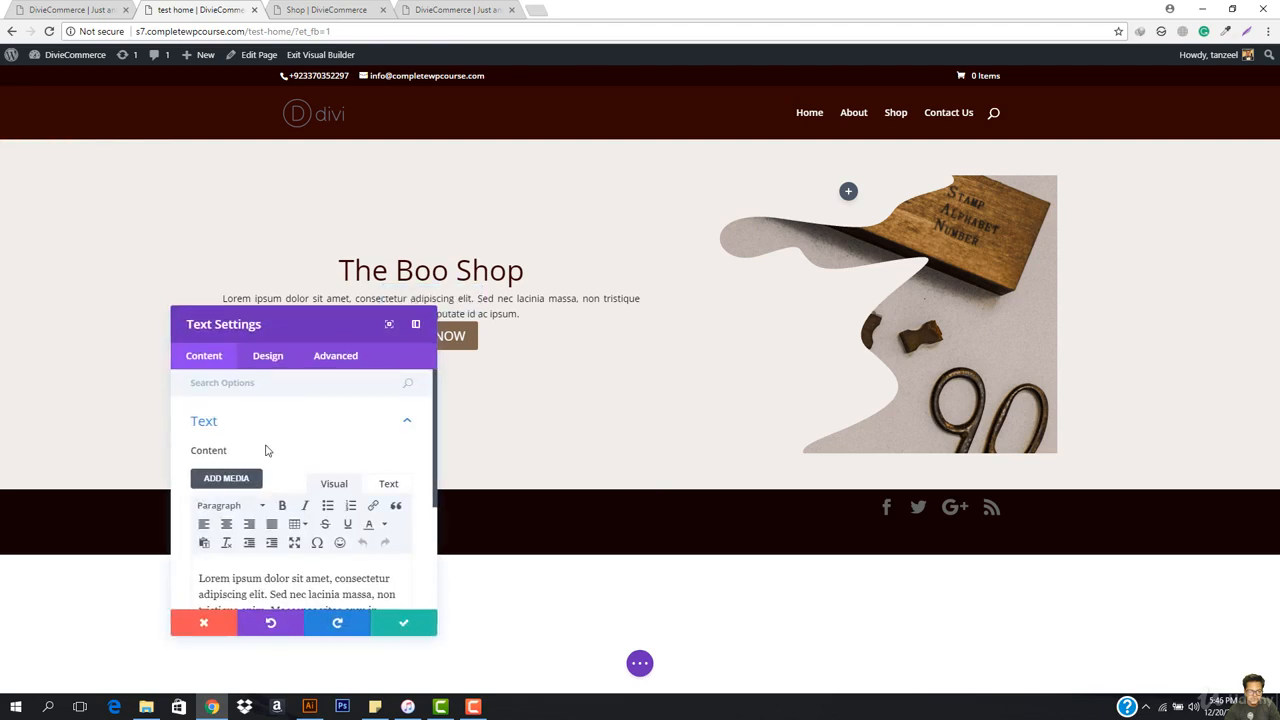
pyautogui.scroll(-1, 270, 450)
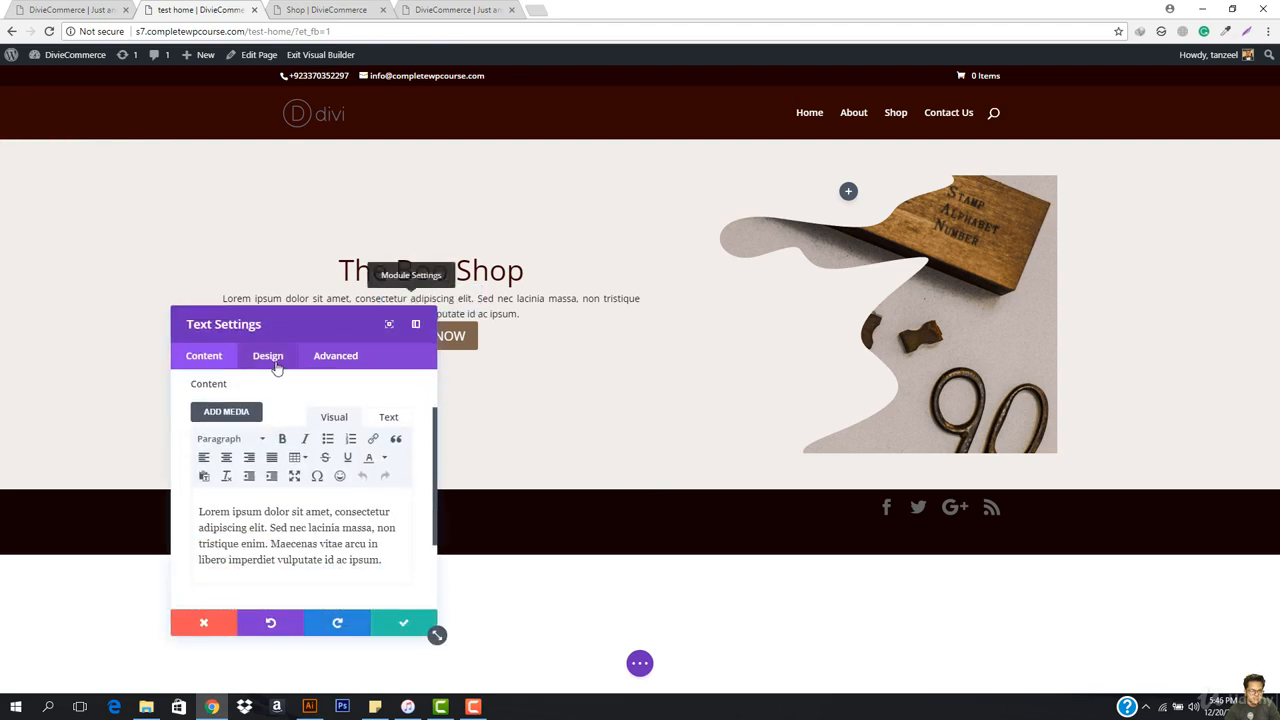
pyautogui.click(268, 357)
pyautogui.click(255, 510)
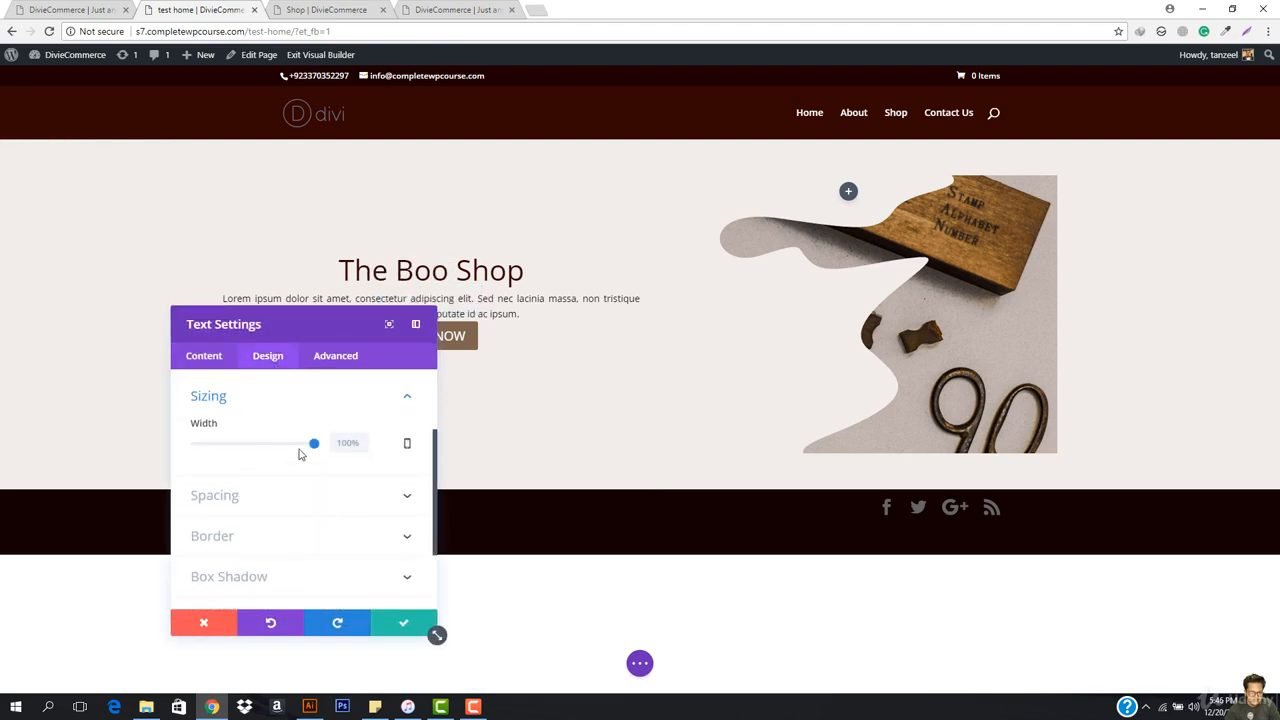
pyautogui.moveTo(316, 446); pyautogui.dragTo(294, 452)
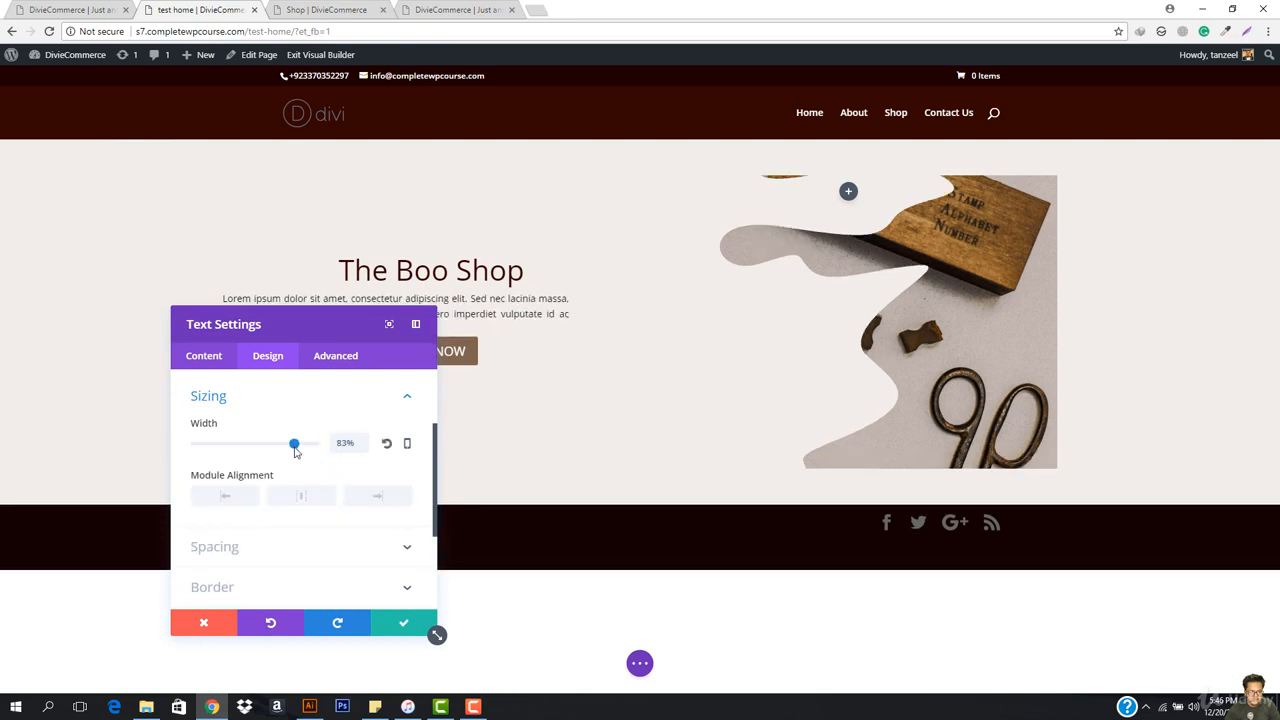
pyautogui.click(299, 499)
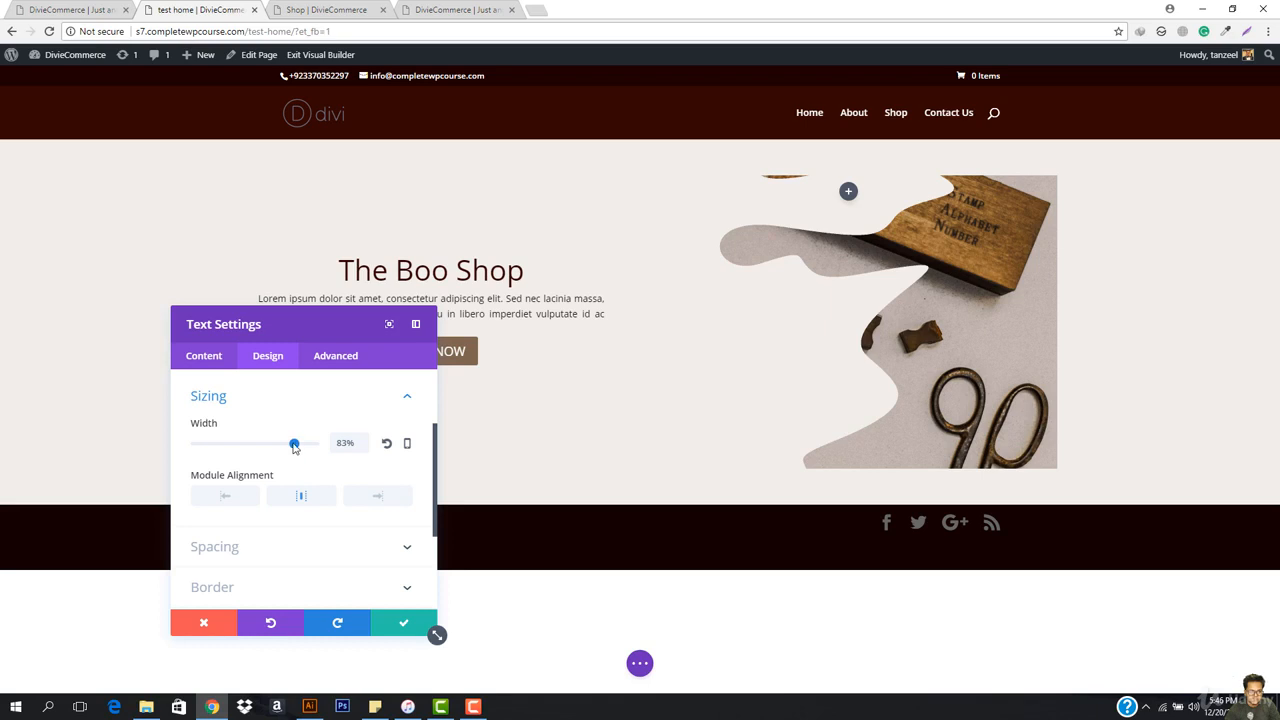
pyautogui.moveTo(295, 447); pyautogui.dragTo(286, 448)
pyautogui.click(302, 497)
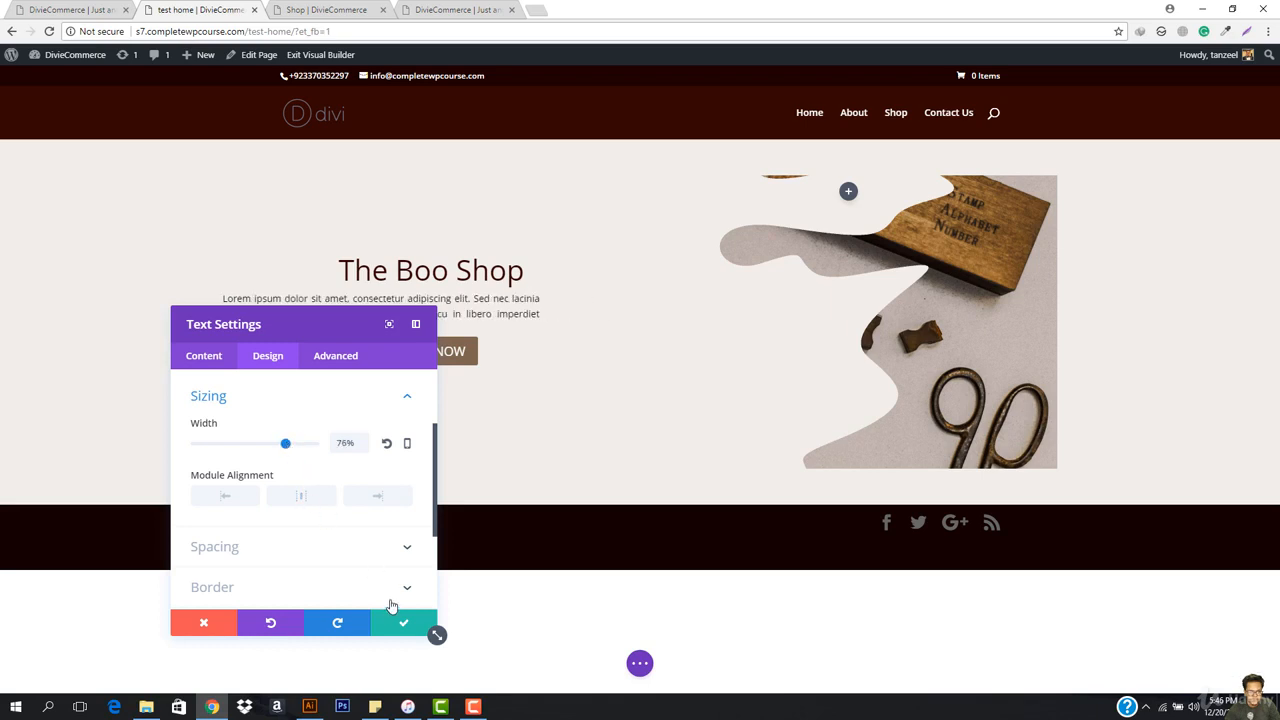
pyautogui.click(303, 504)
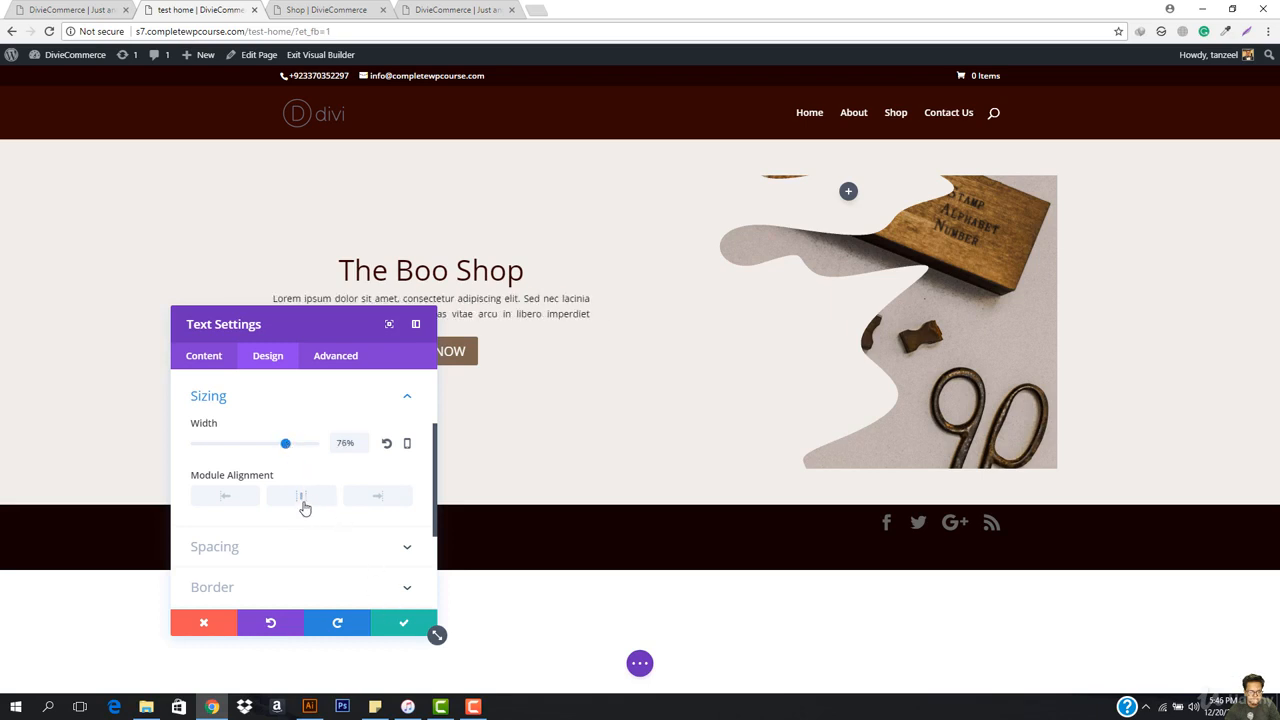
# Save the lorem ipsum text module, give it custom top and bottom margins of 10px, and save it again.
pyautogui.click(400, 623)
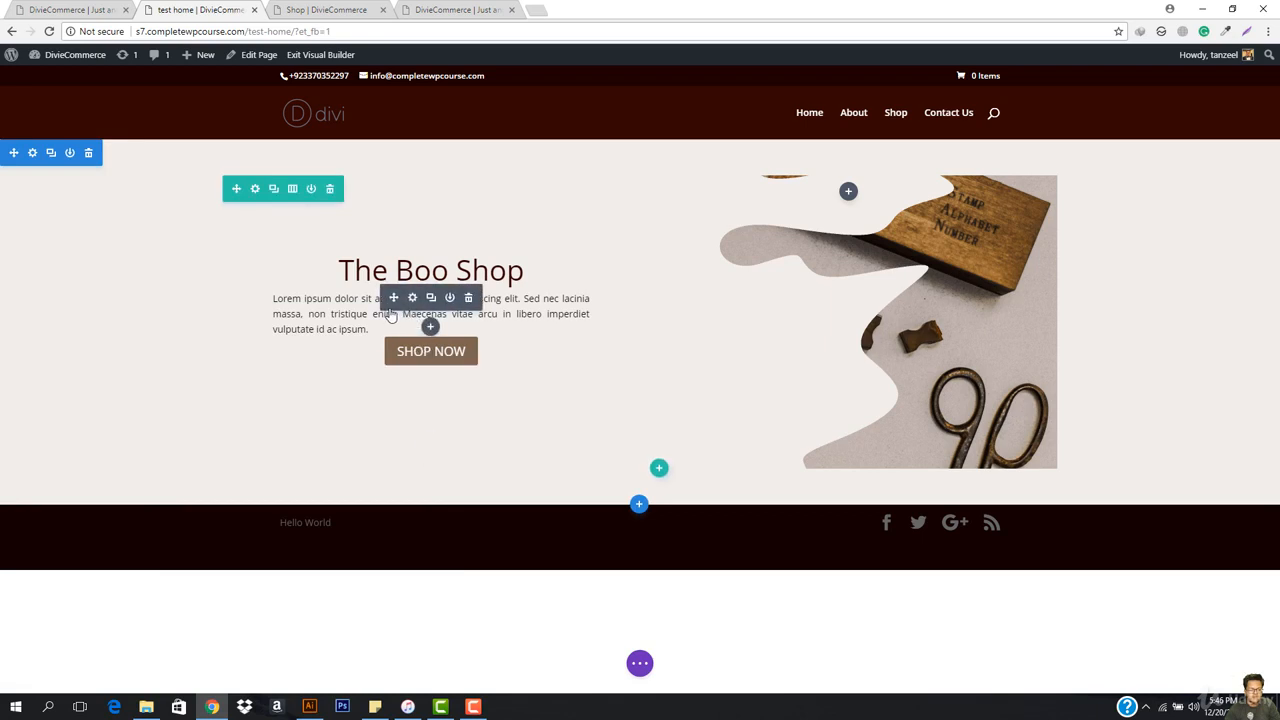
pyautogui.click(413, 299)
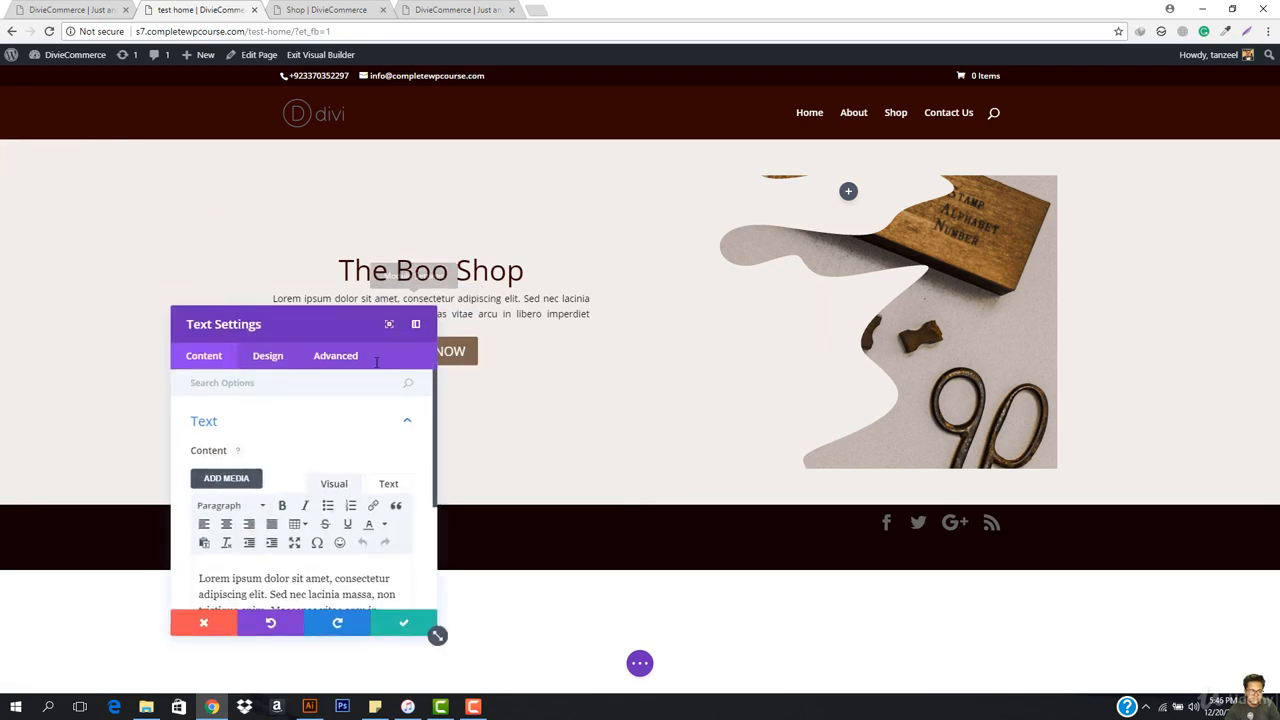
pyautogui.click(268, 358)
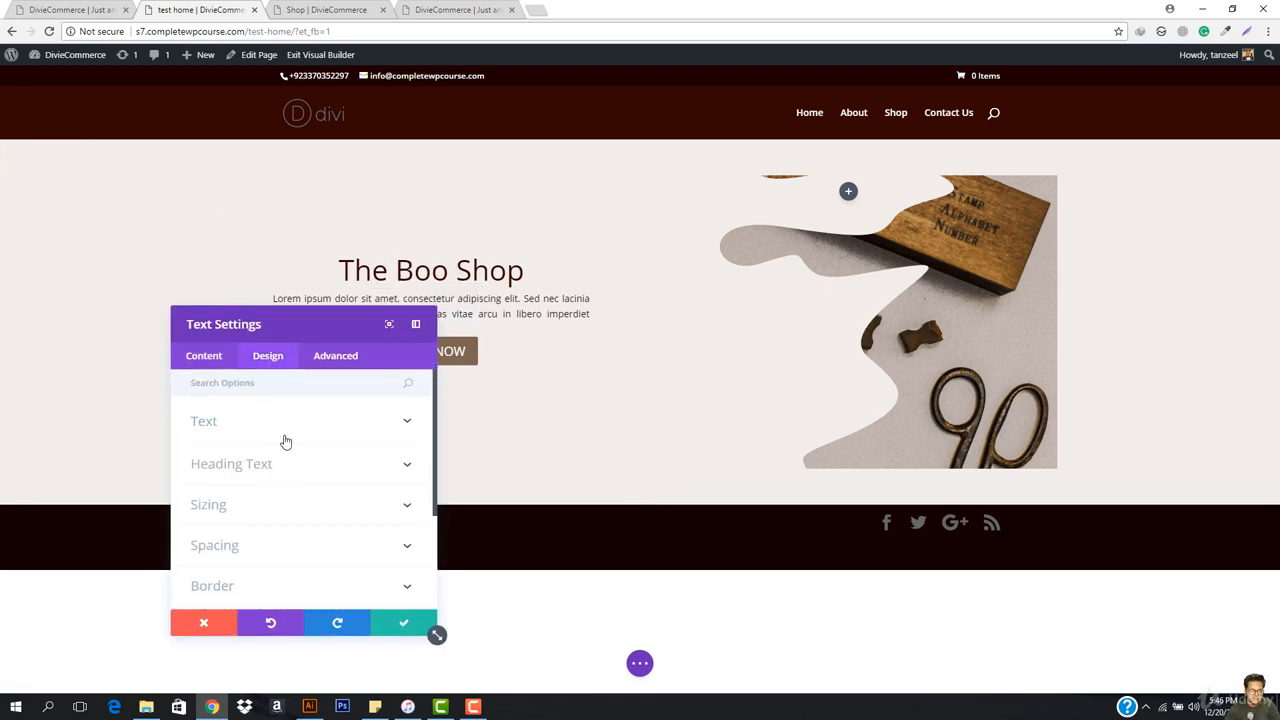
pyautogui.click(253, 550)
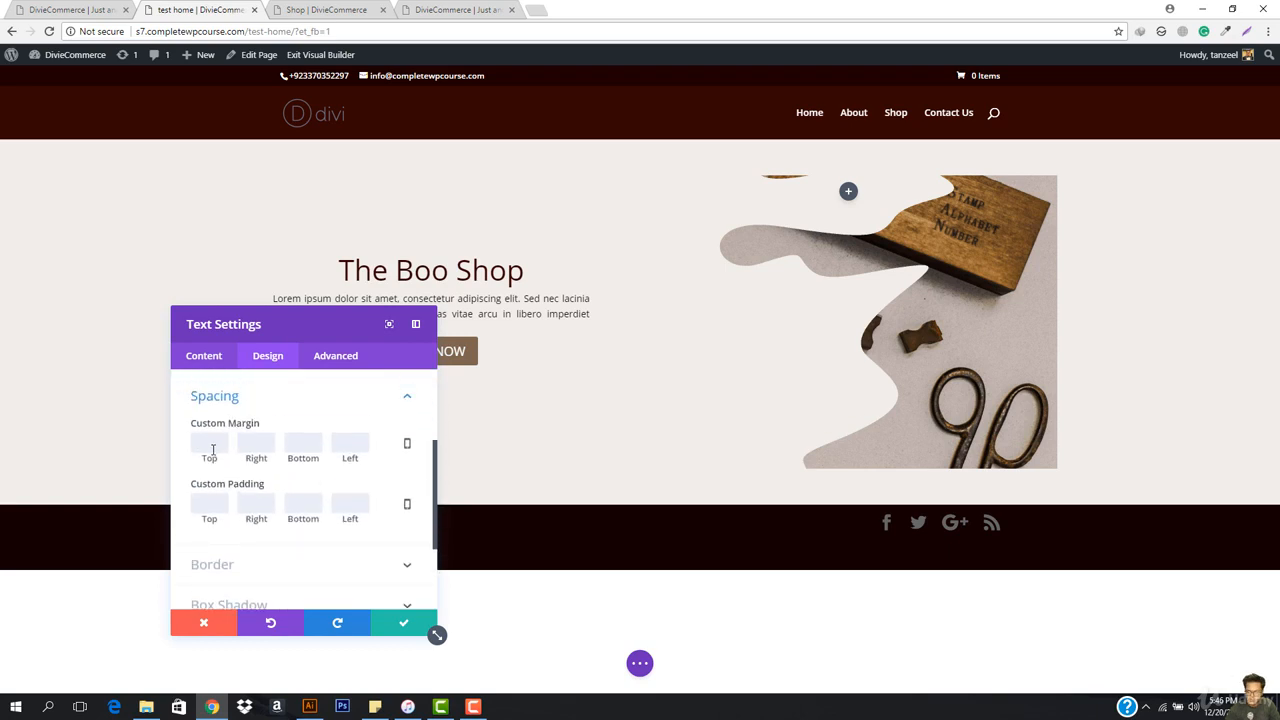
pyautogui.write('10')
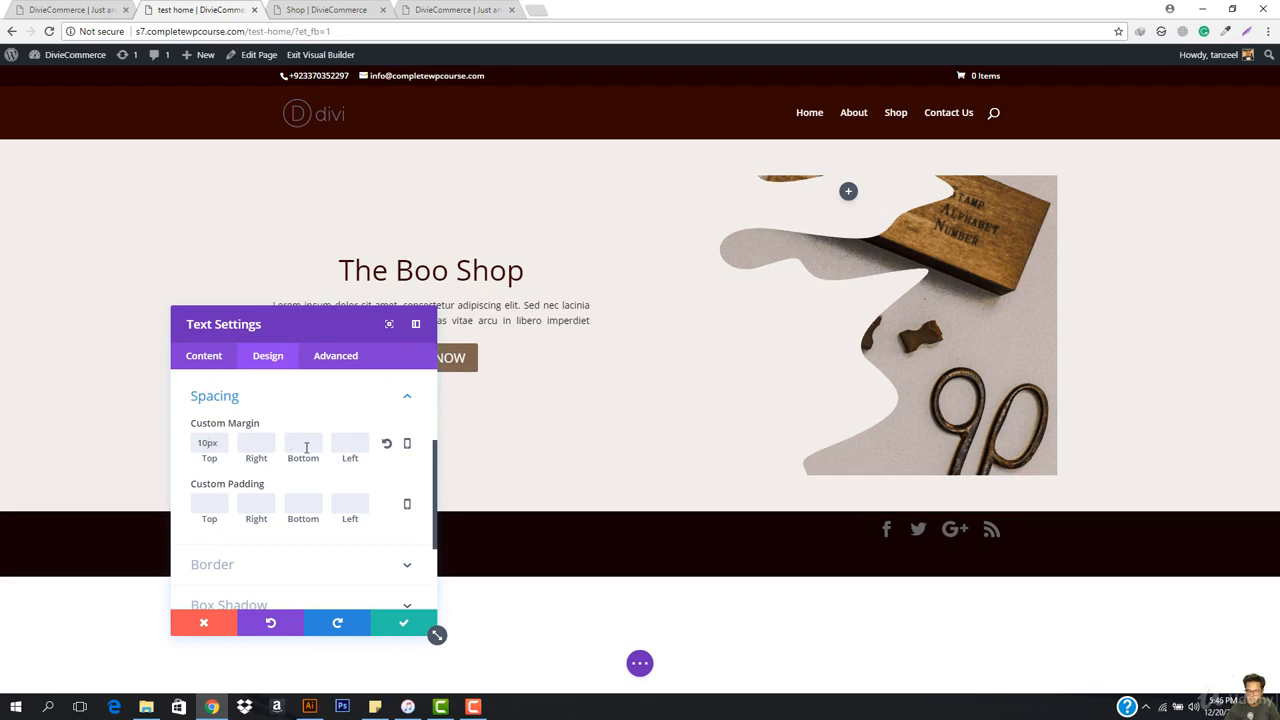
pyautogui.click(306, 447)
pyautogui.write('10')
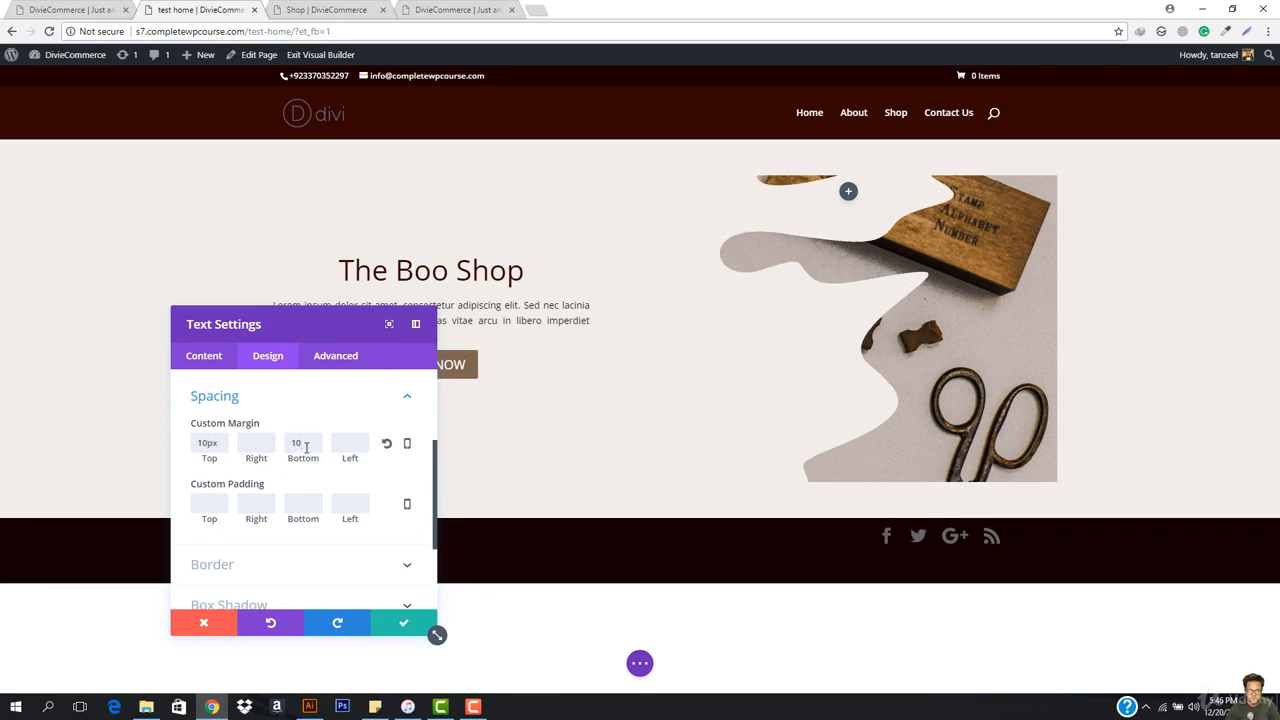
pyautogui.click(420, 625)
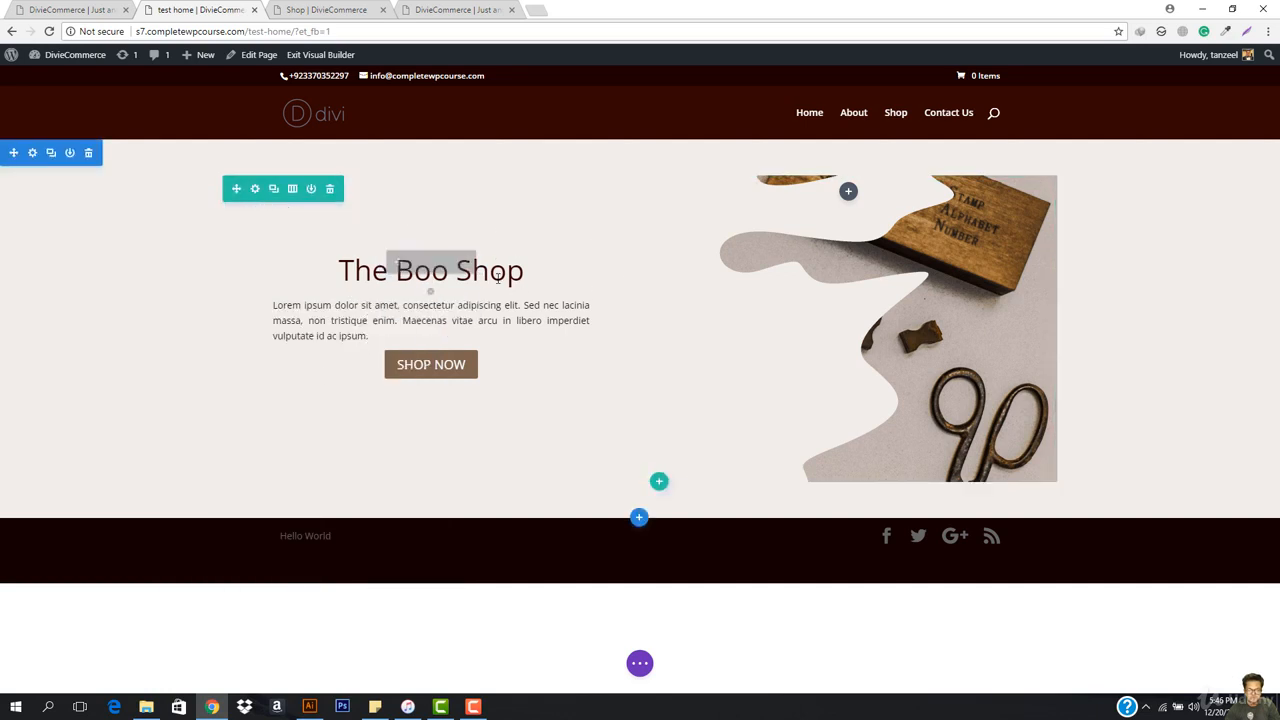
# Inspect the text settings of The Boo Shop heading on the reference home page and return to the test home page.
pyautogui.click(33, 8)
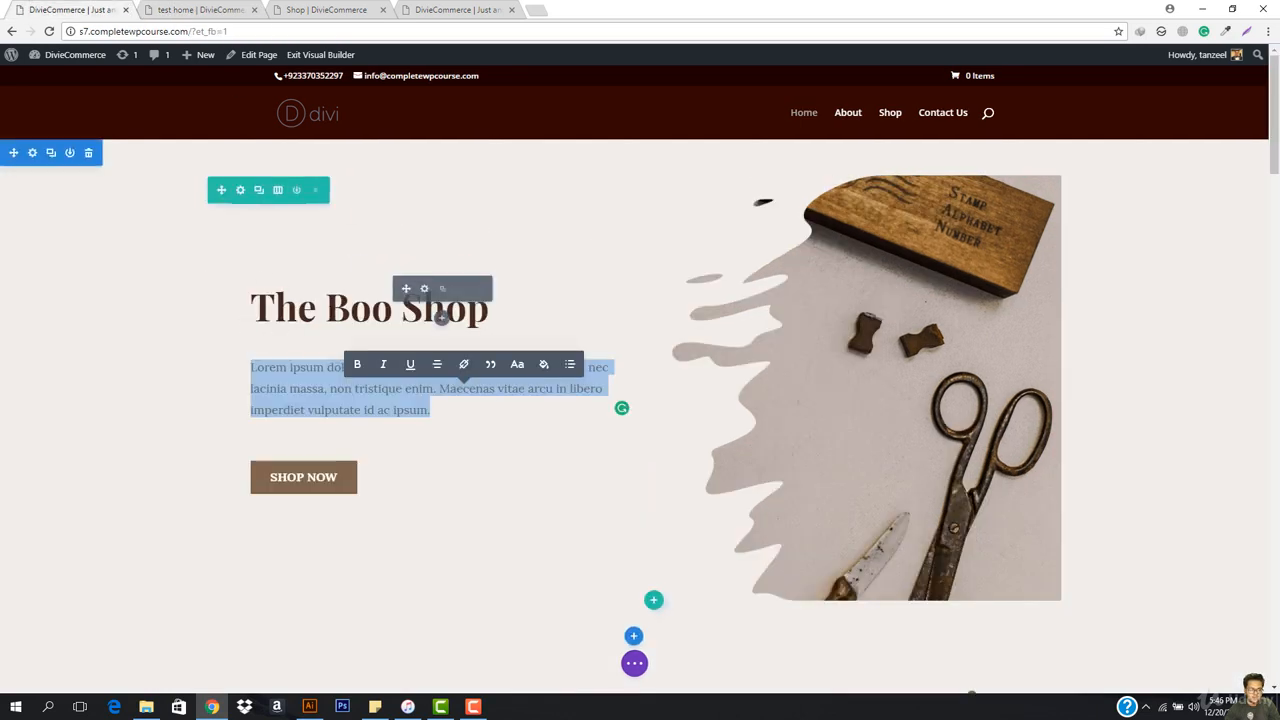
pyautogui.tripleClick(337, 309)
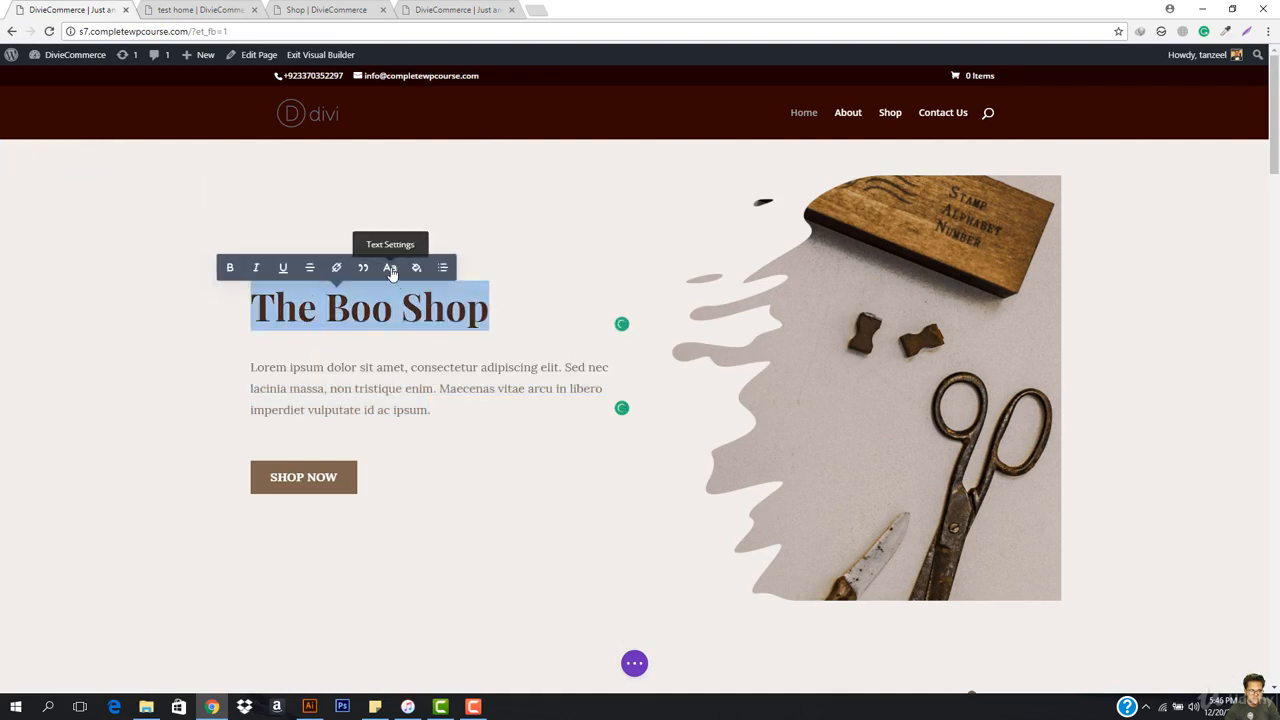
pyautogui.click(390, 270)
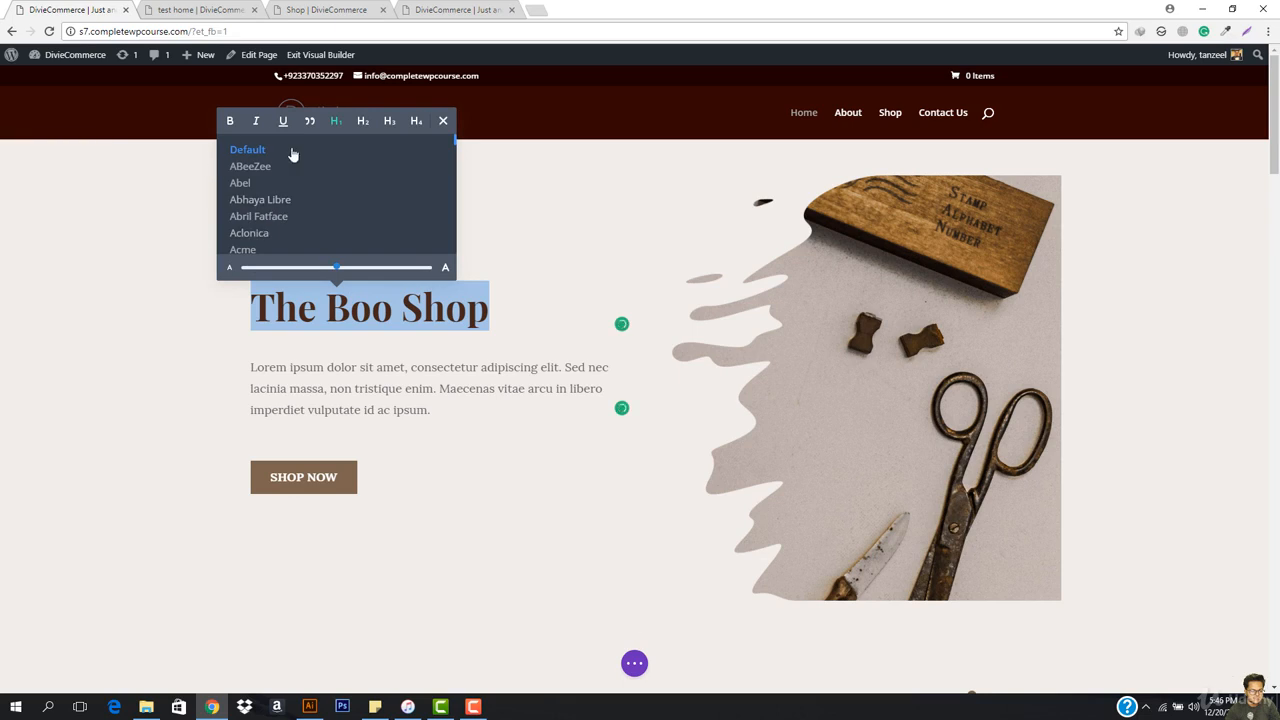
pyautogui.click(517, 237)
pyautogui.click(196, 8)
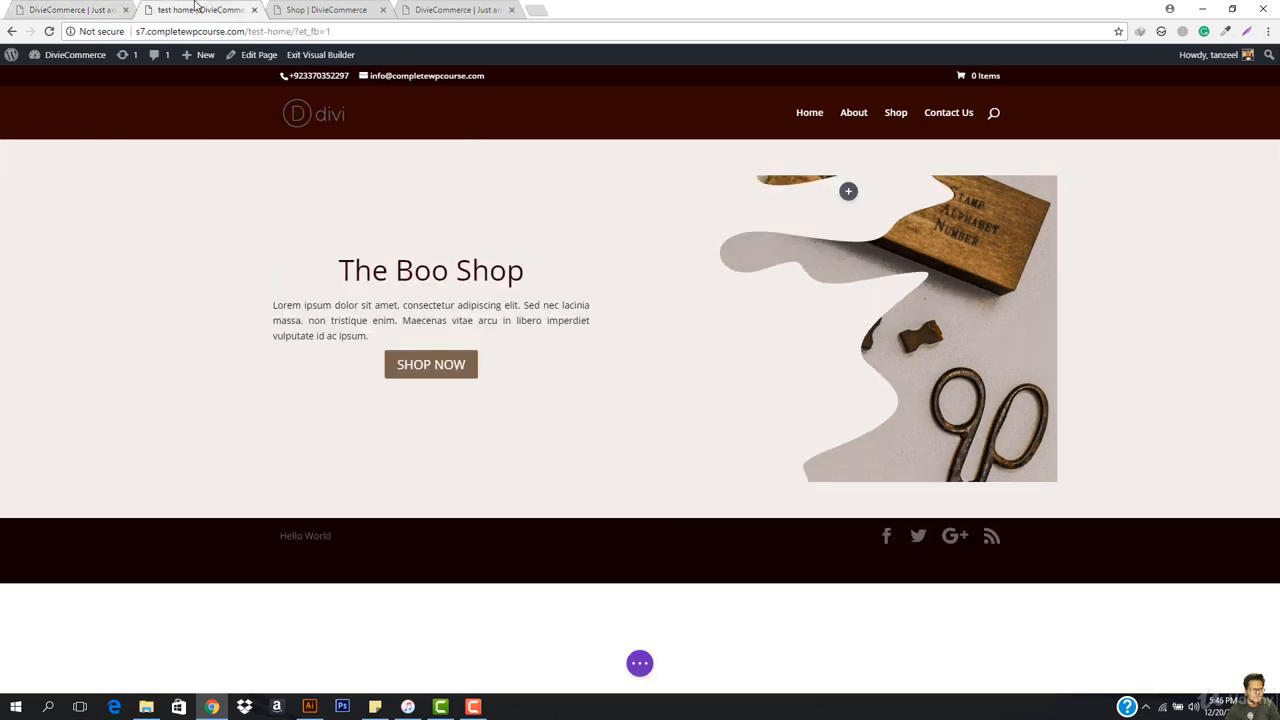
# Try left and right alignment on the test page's The Boo Shop heading and return it to centered.
pyautogui.tripleClick(358, 269)
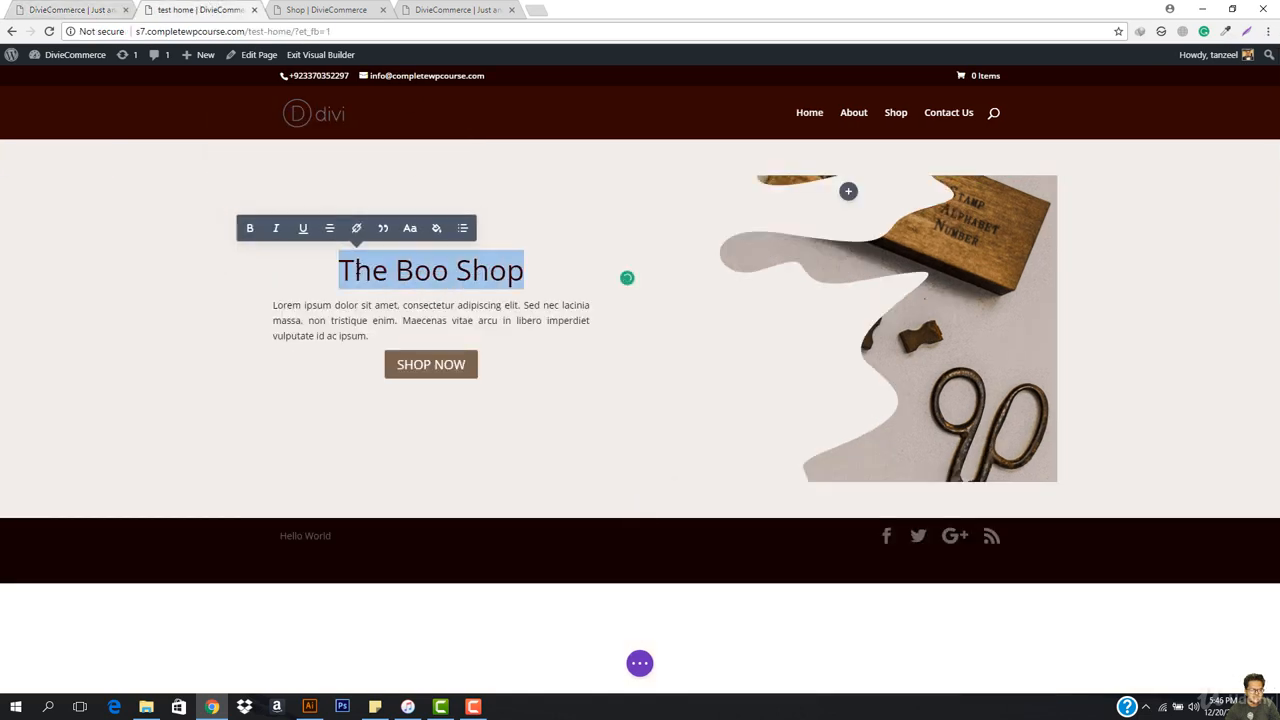
pyautogui.click(330, 228)
pyautogui.click(303, 229)
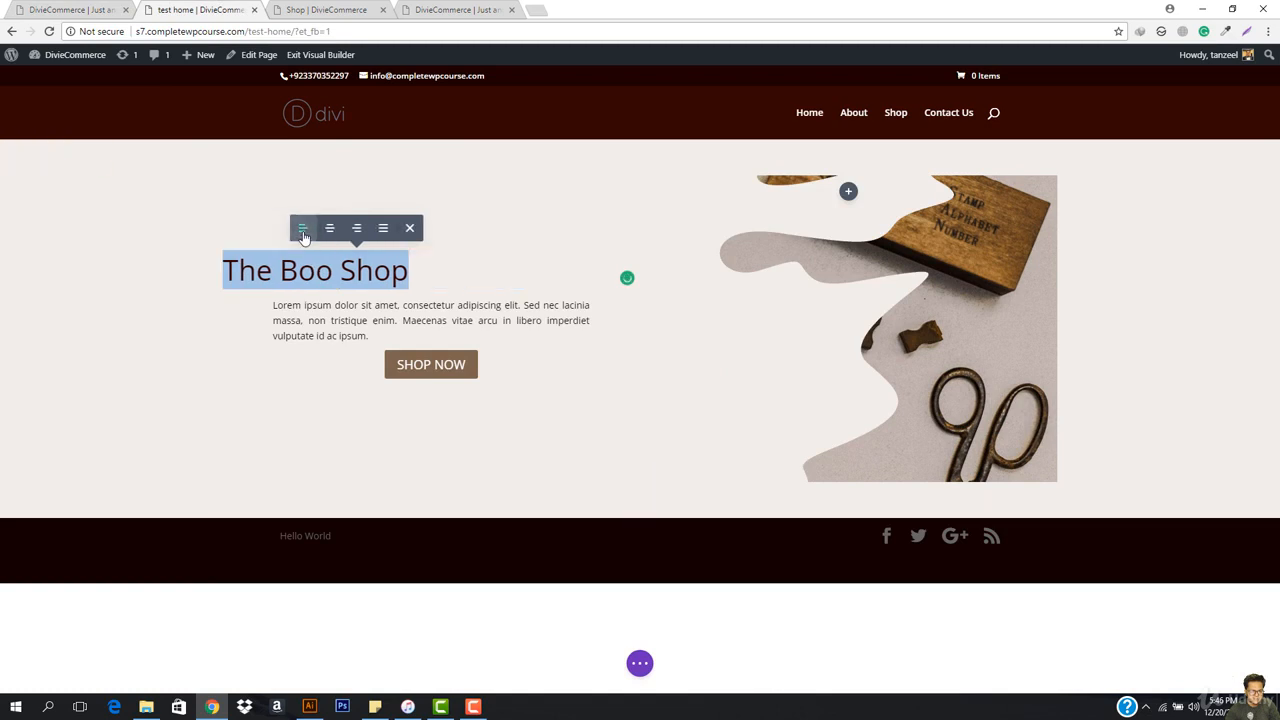
pyautogui.click(357, 229)
pyautogui.click(332, 230)
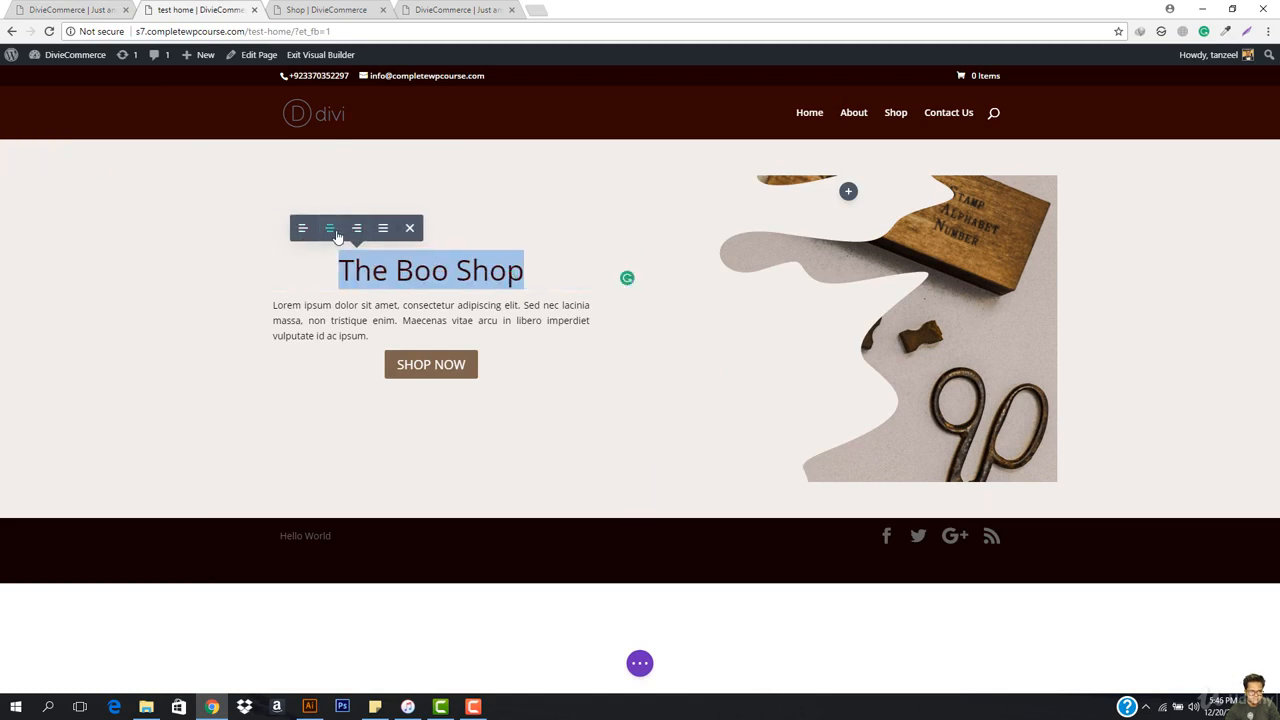
pyautogui.click(410, 229)
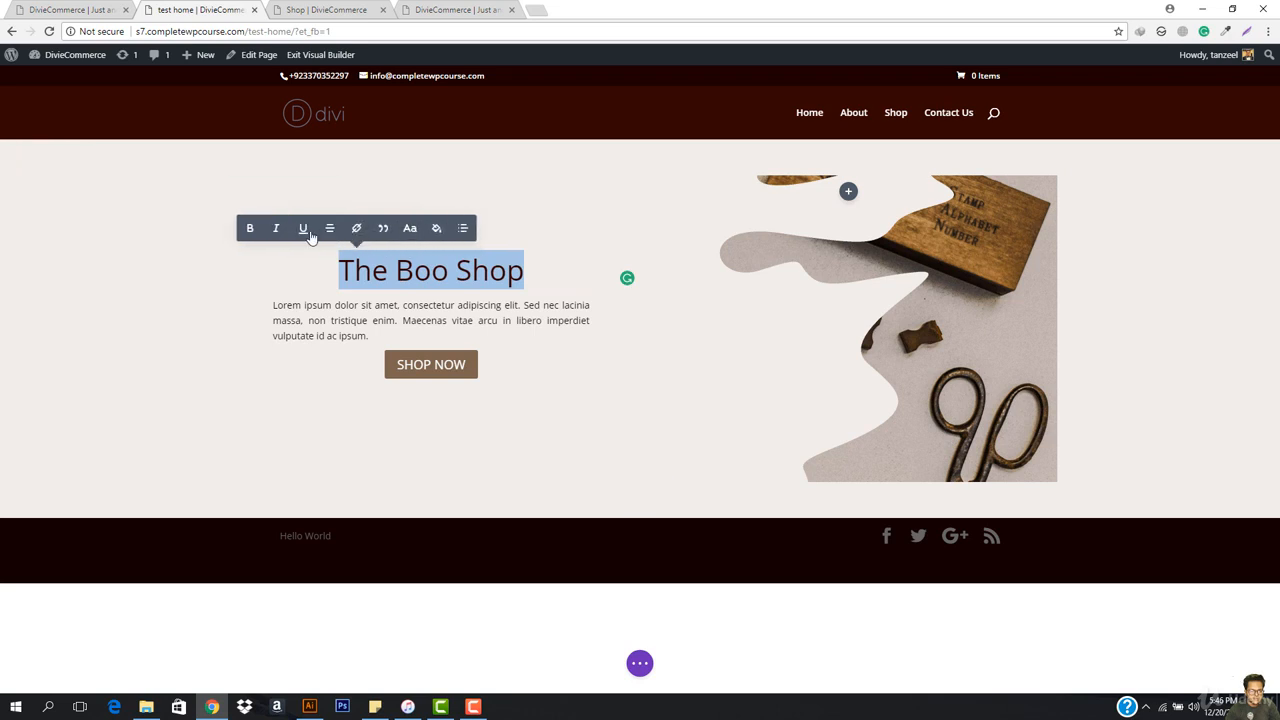
# Try several fonts on The Boo Shop heading, including Abel, and set it to Advent Pro.
pyautogui.click(410, 229)
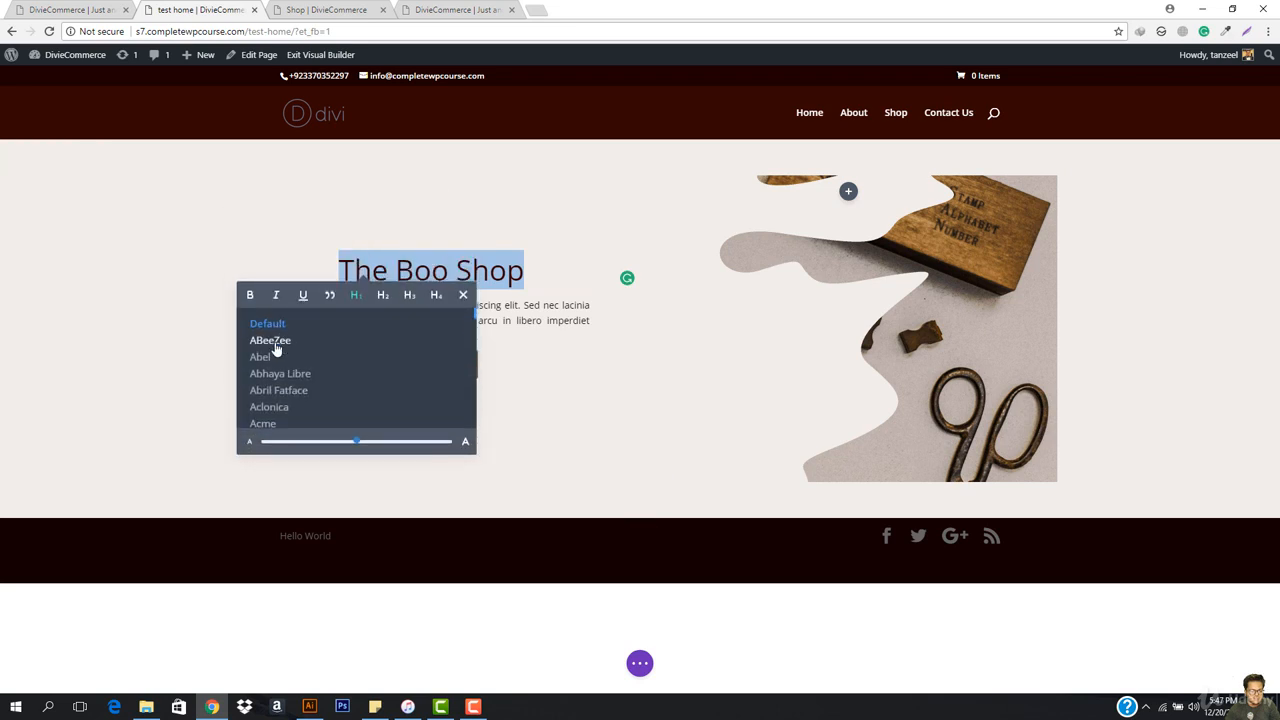
pyautogui.click(277, 345)
pyautogui.click(262, 357)
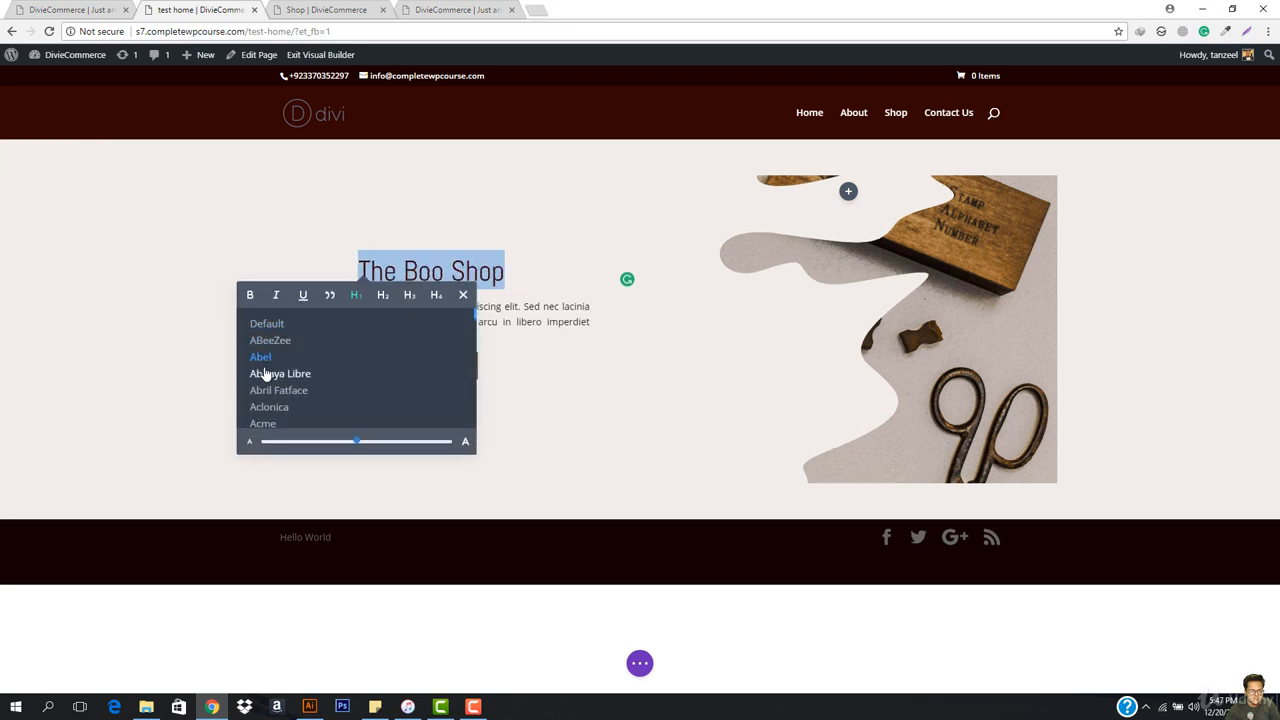
pyautogui.click(266, 373)
pyautogui.click(270, 357)
pyautogui.scroll(-2, 274, 398)
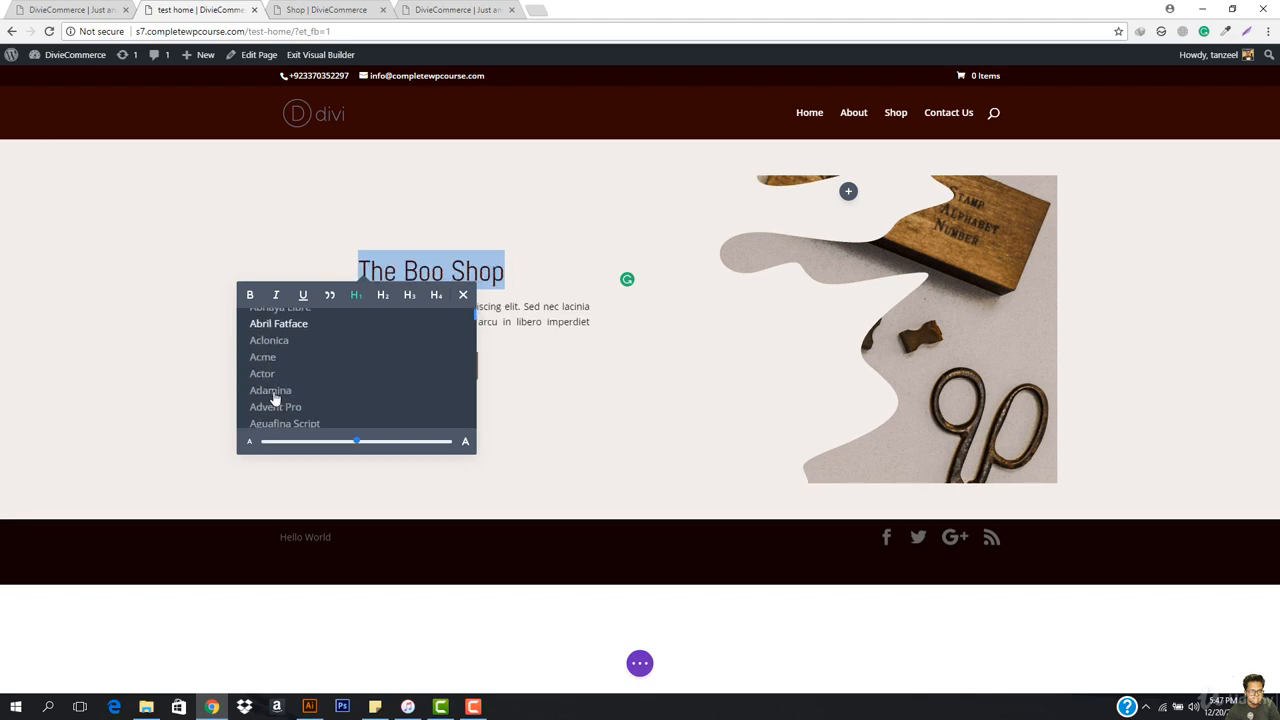
pyautogui.click(276, 341)
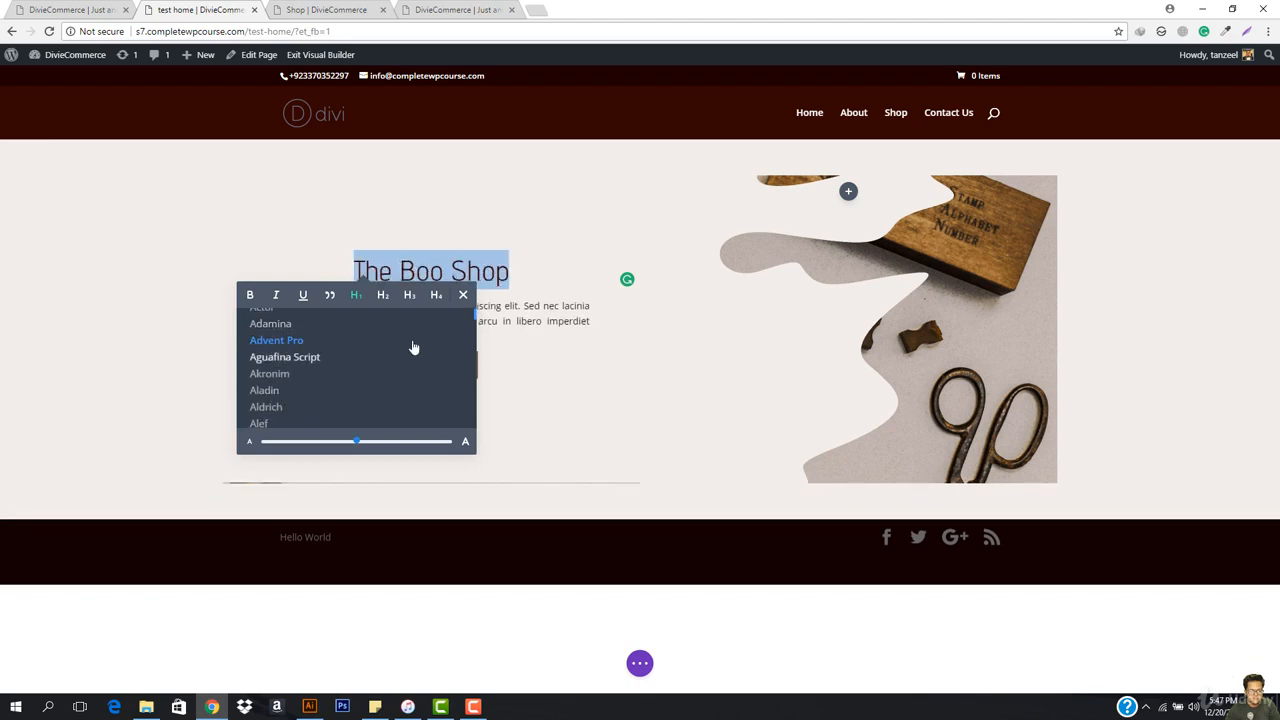
pyautogui.click(511, 270)
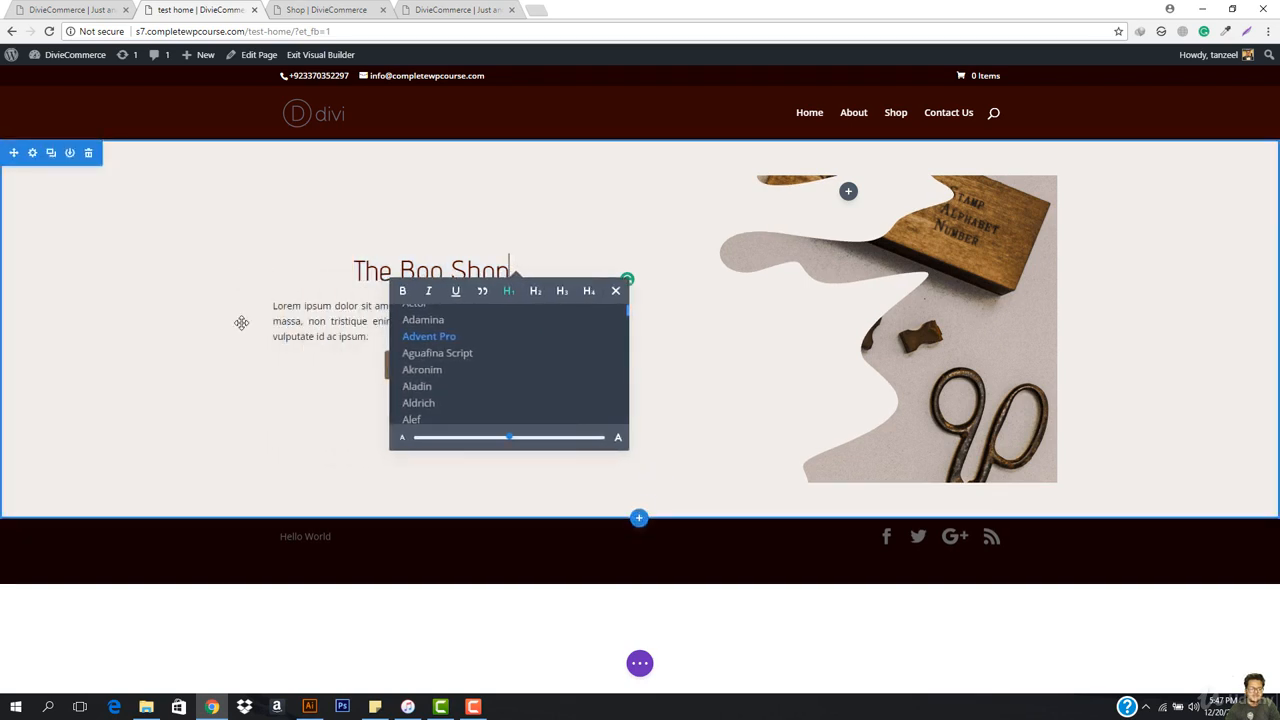
pyautogui.click(615, 290)
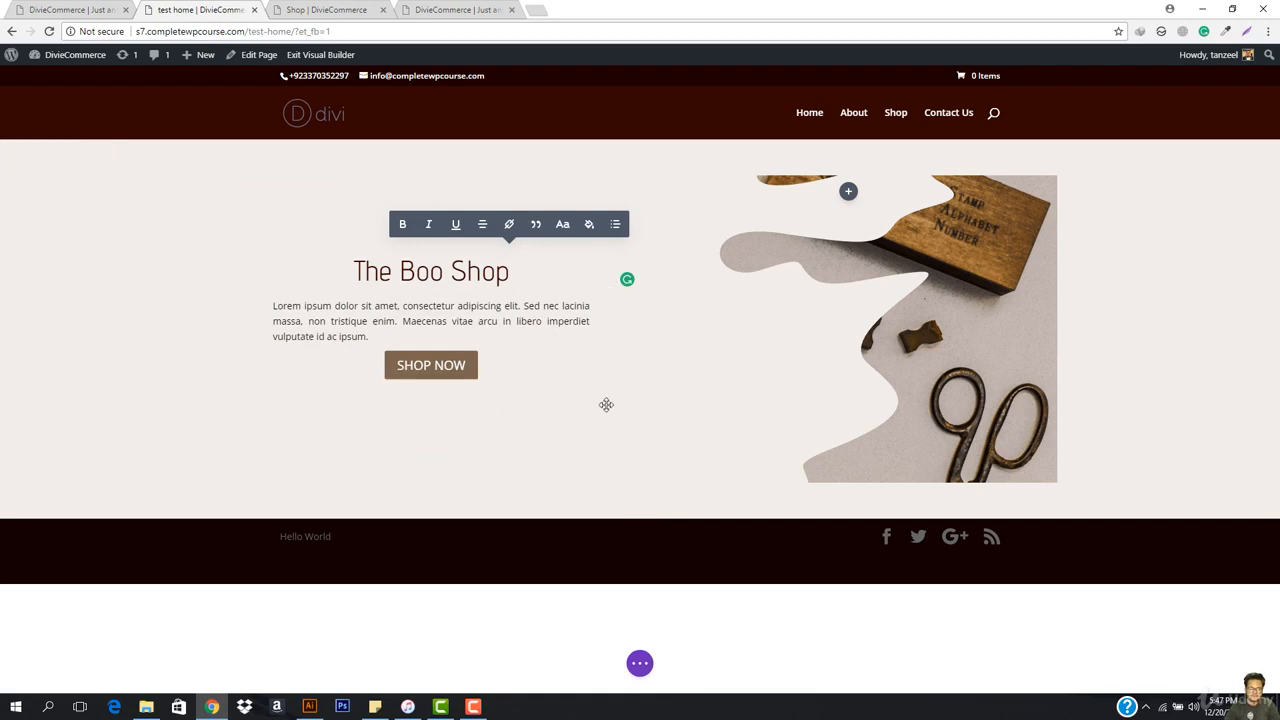
# Check the reference home page's feature row, and add a regular section with a four-column row below the test page's hero section.
pyautogui.click(59, 9)
pyautogui.scroll(-4, 400, 410)
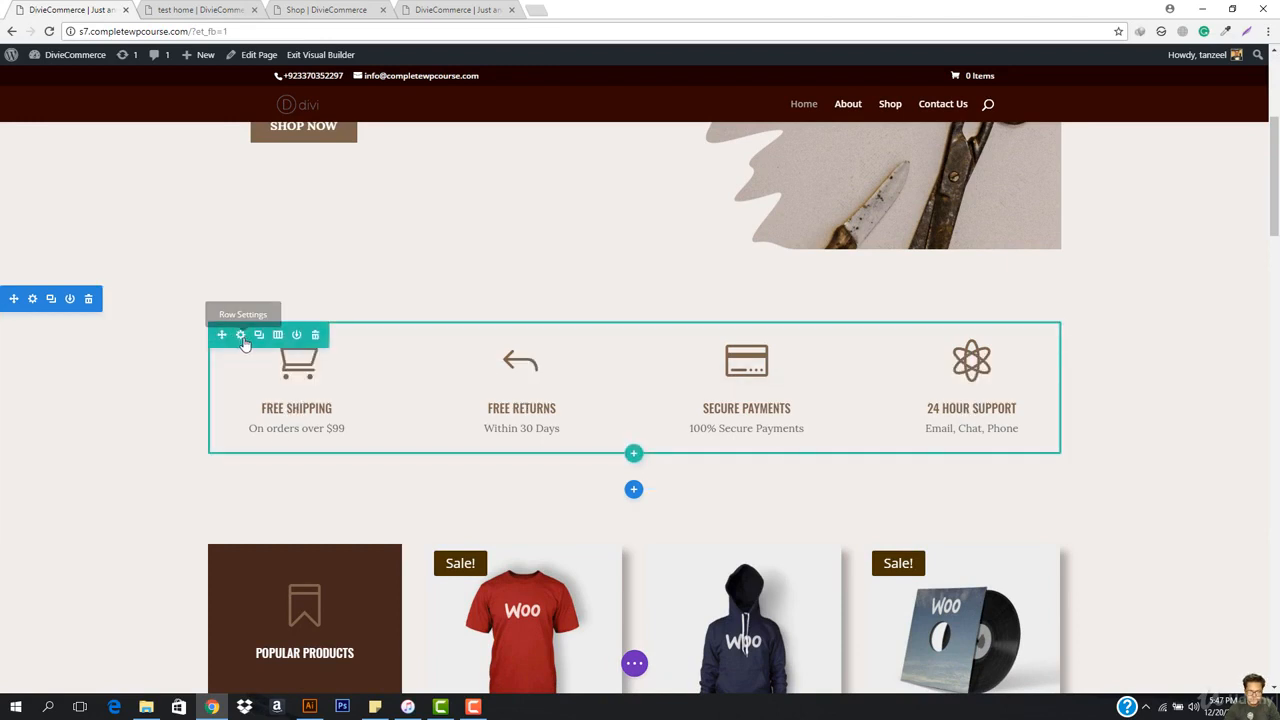
pyautogui.hotkey('ctrl', 'Tab')
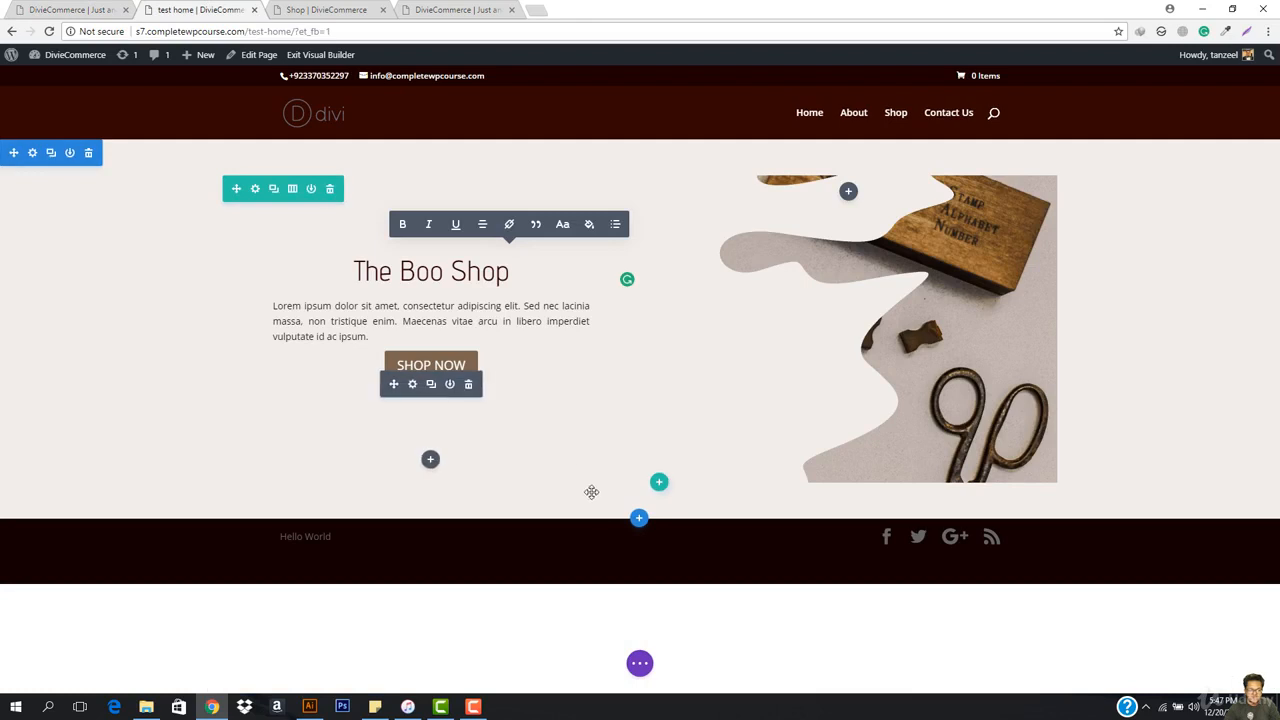
pyautogui.click(639, 517)
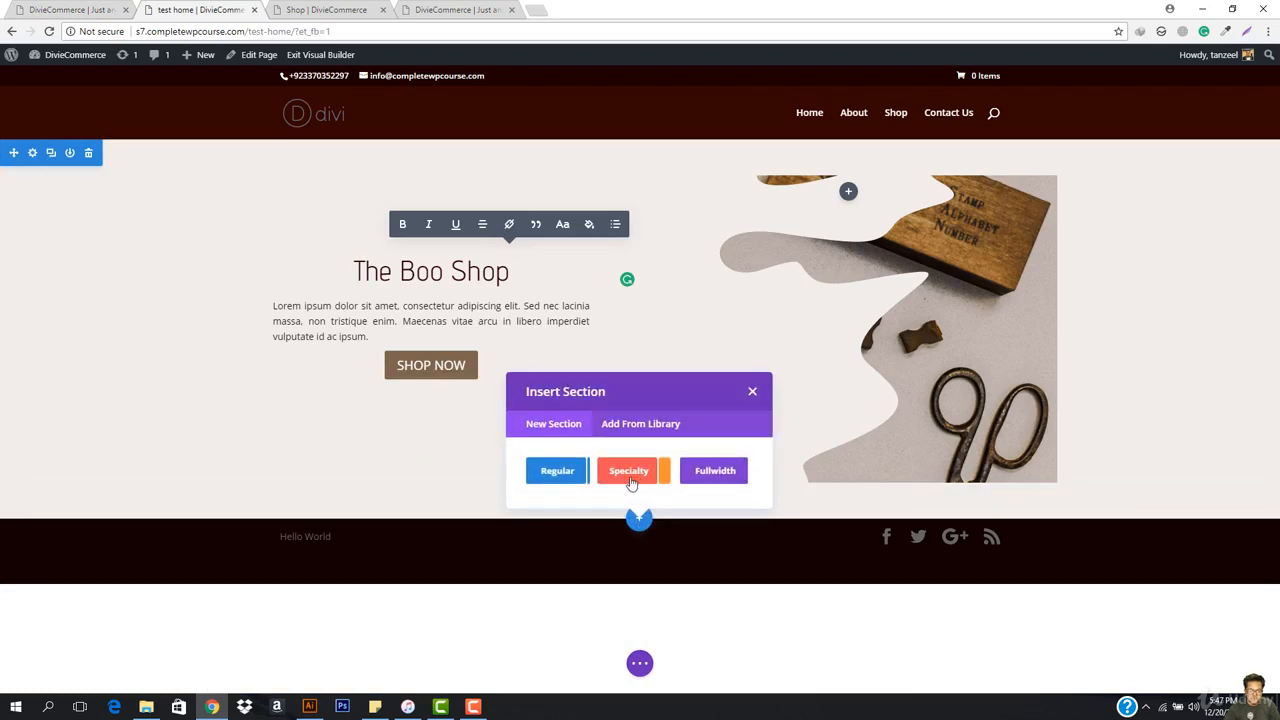
pyautogui.click(532, 476)
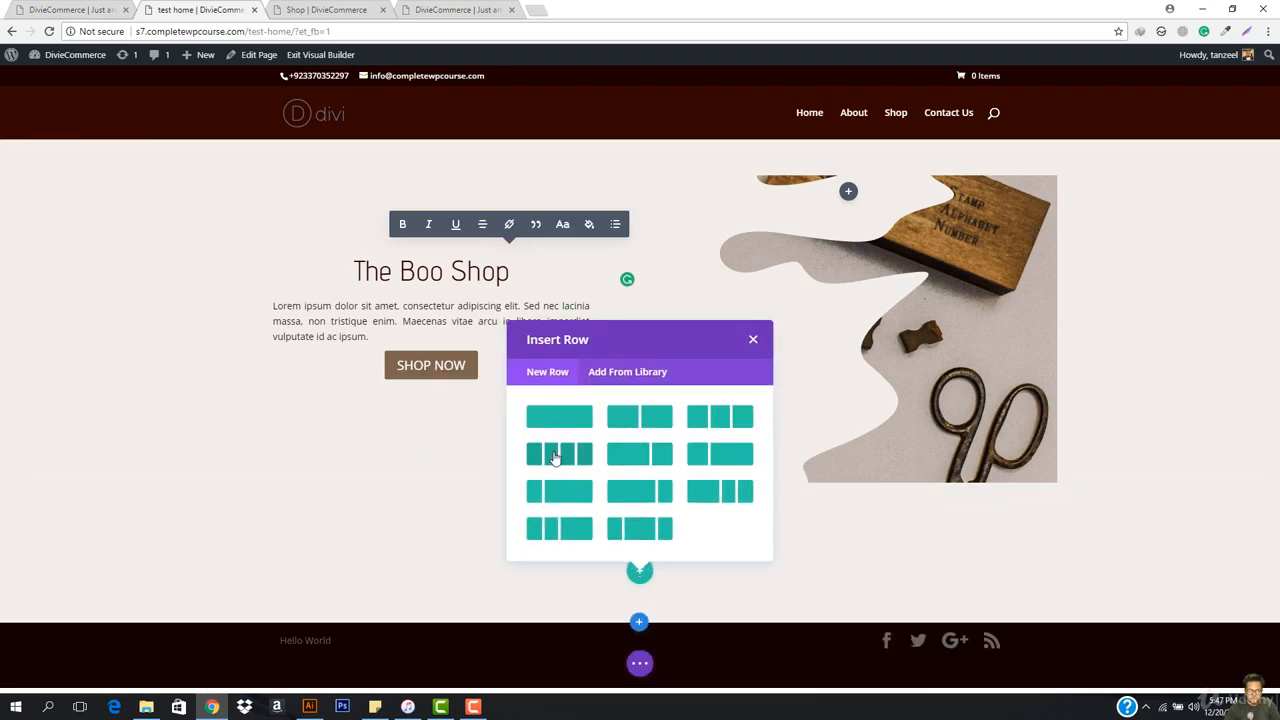
pyautogui.click(557, 454)
# Insert a Blurb module in the new row's first column and title it FREE SHIPPING.
pyautogui.scroll(-1, 530, 468)
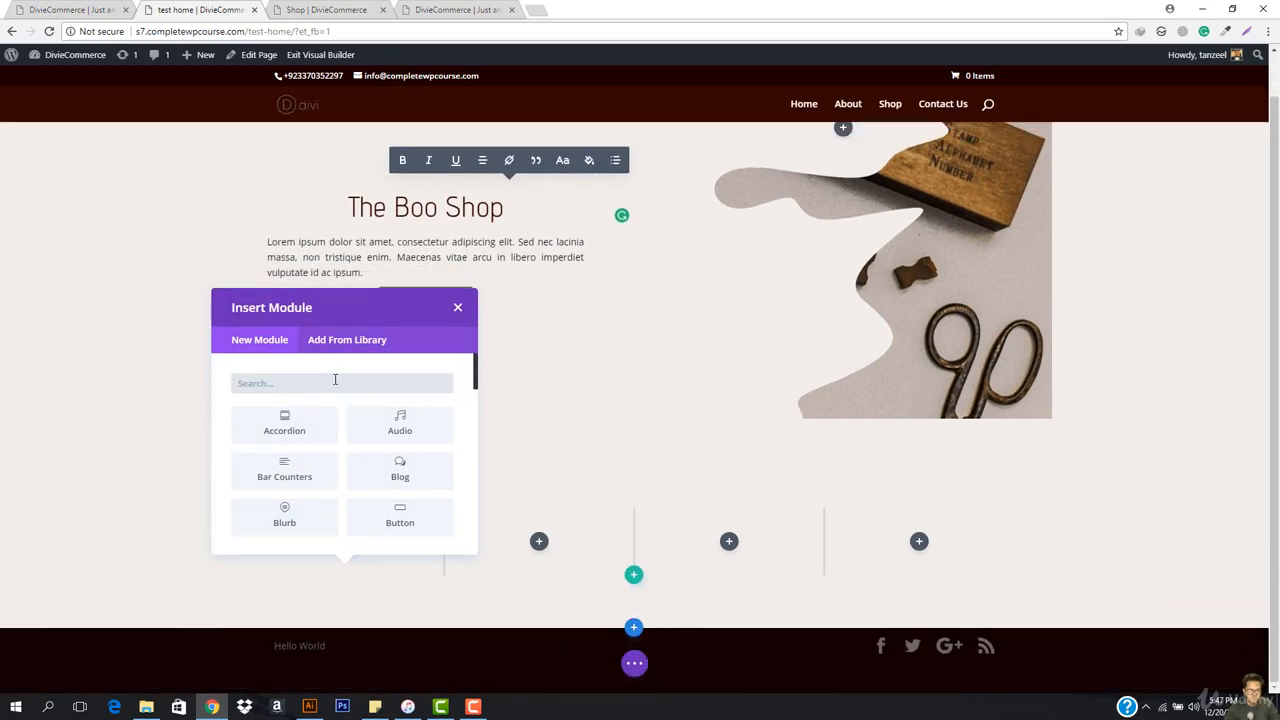
pyautogui.write('blur')
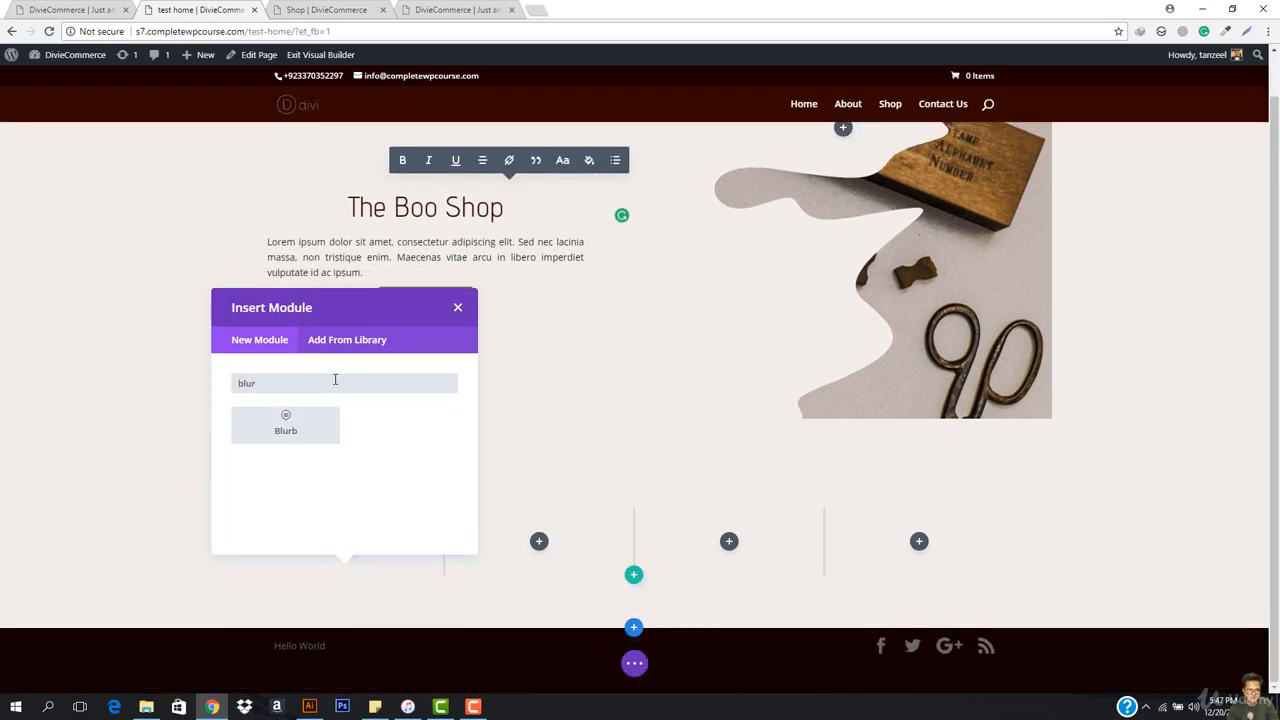
pyautogui.click(285, 428)
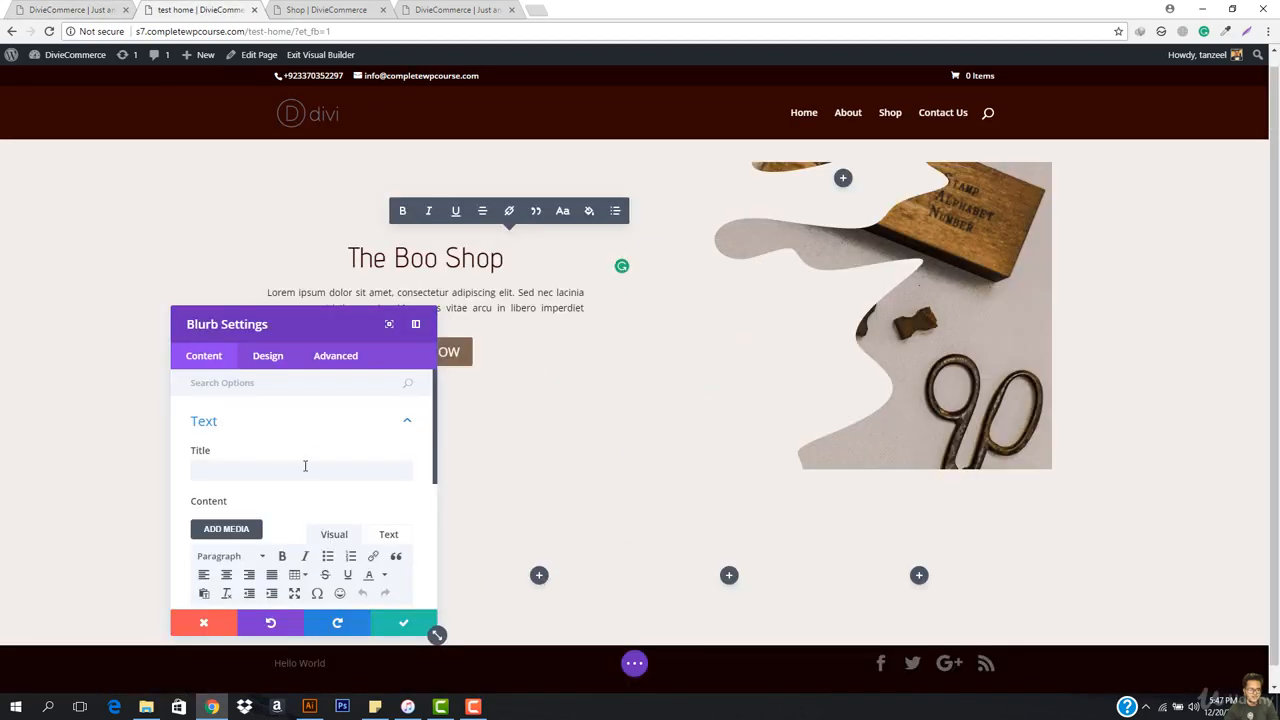
pyautogui.click(305, 466)
pyautogui.write('FREE SHIPPING')
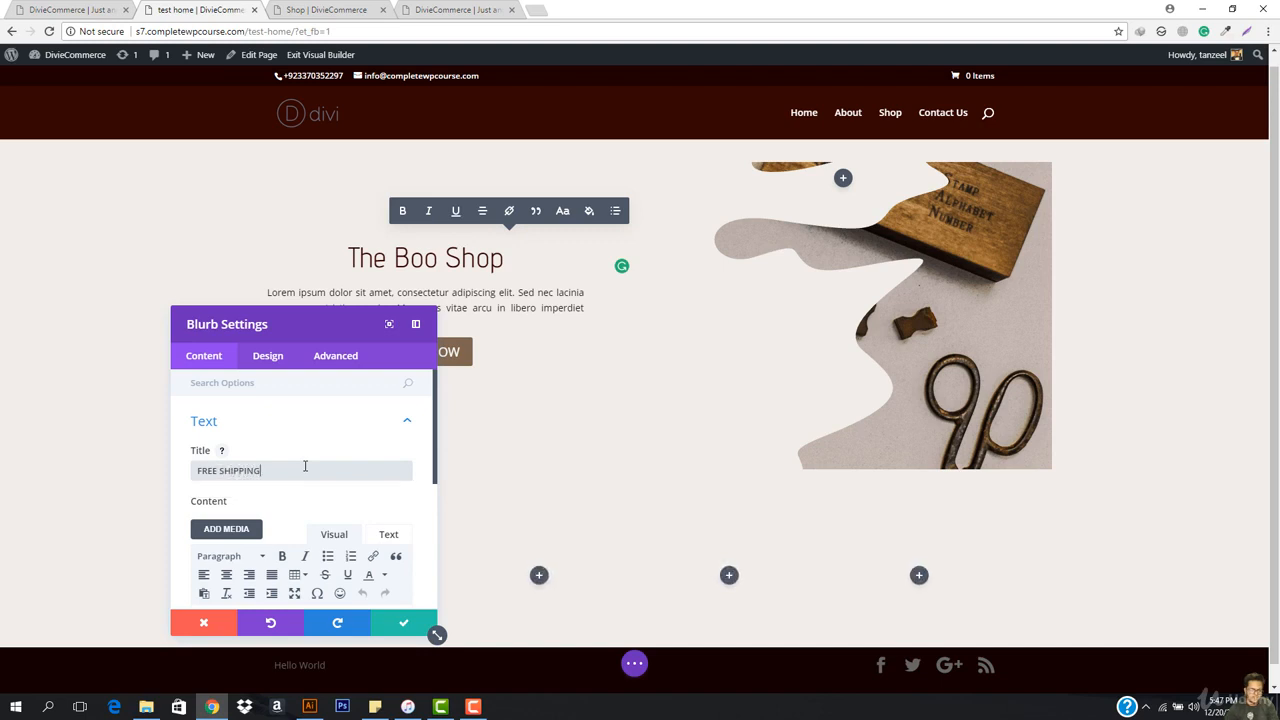
# Check the shipping text on the reference home page, enter "On Orders Over $99" as the blurb's content, and open its Image & Icon options.
pyautogui.scroll(-2, 300, 475)
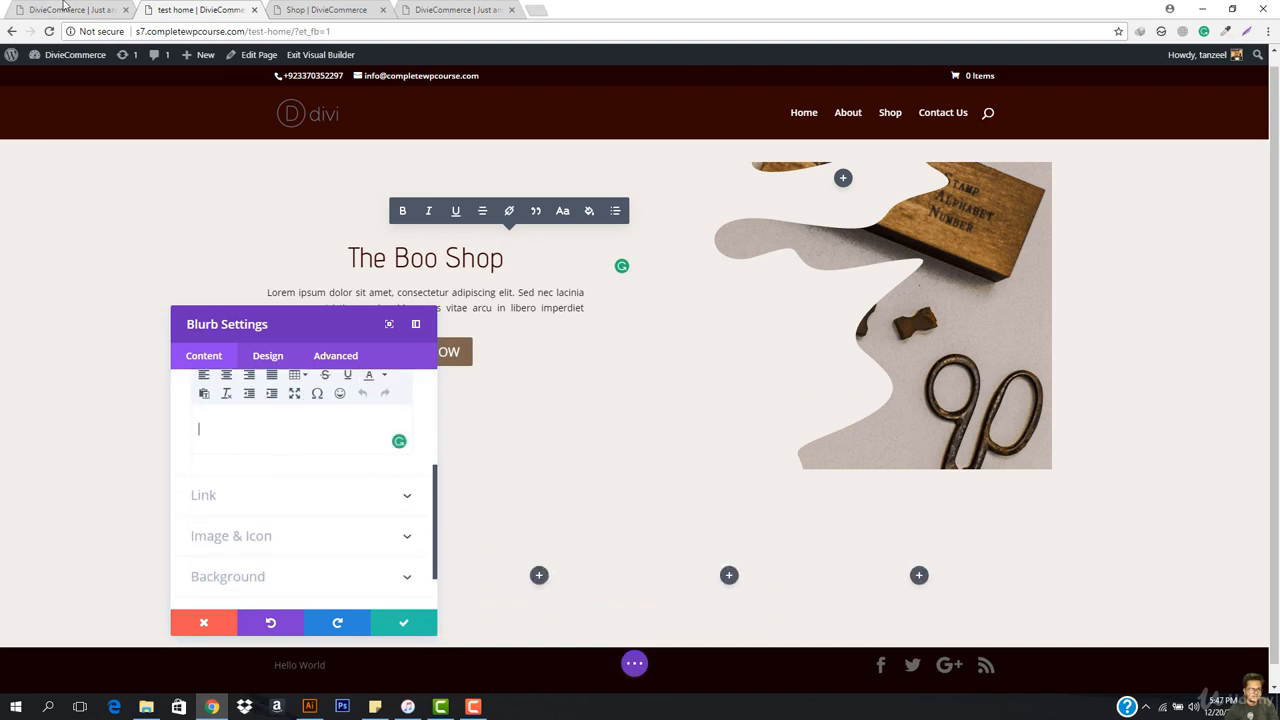
pyautogui.hotkey('ctrl', '1')
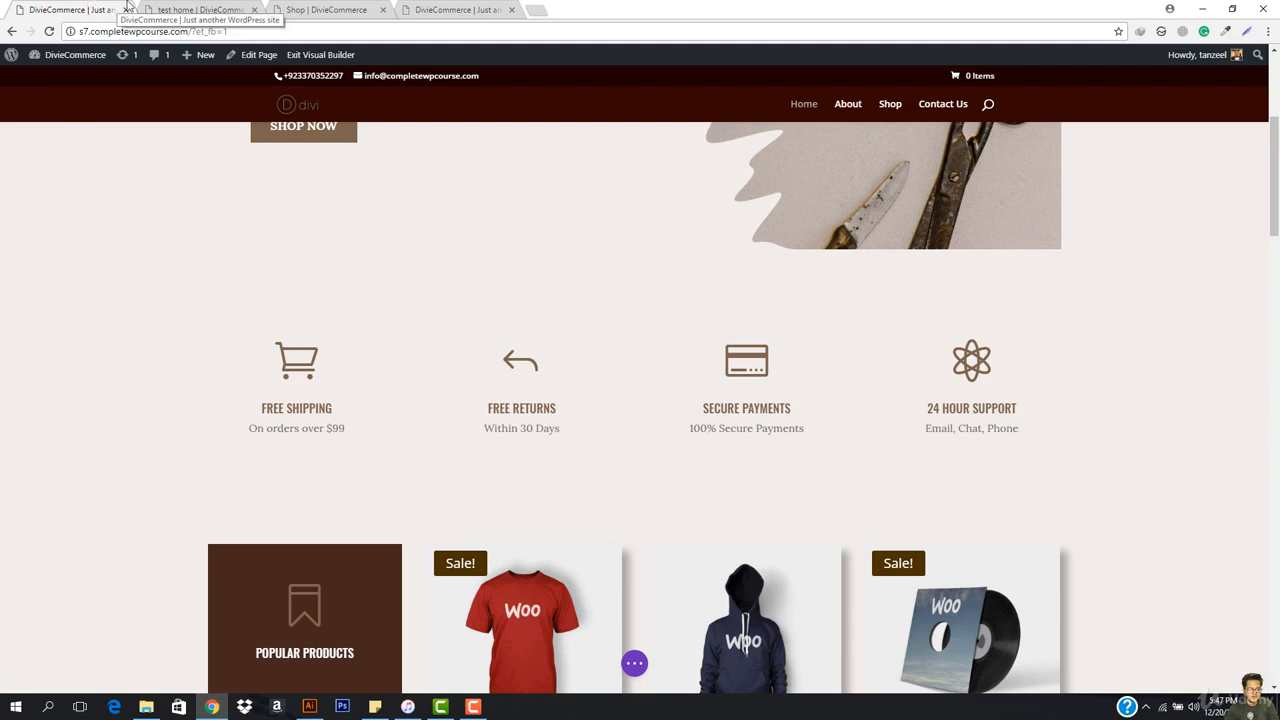
pyautogui.click(200, 10)
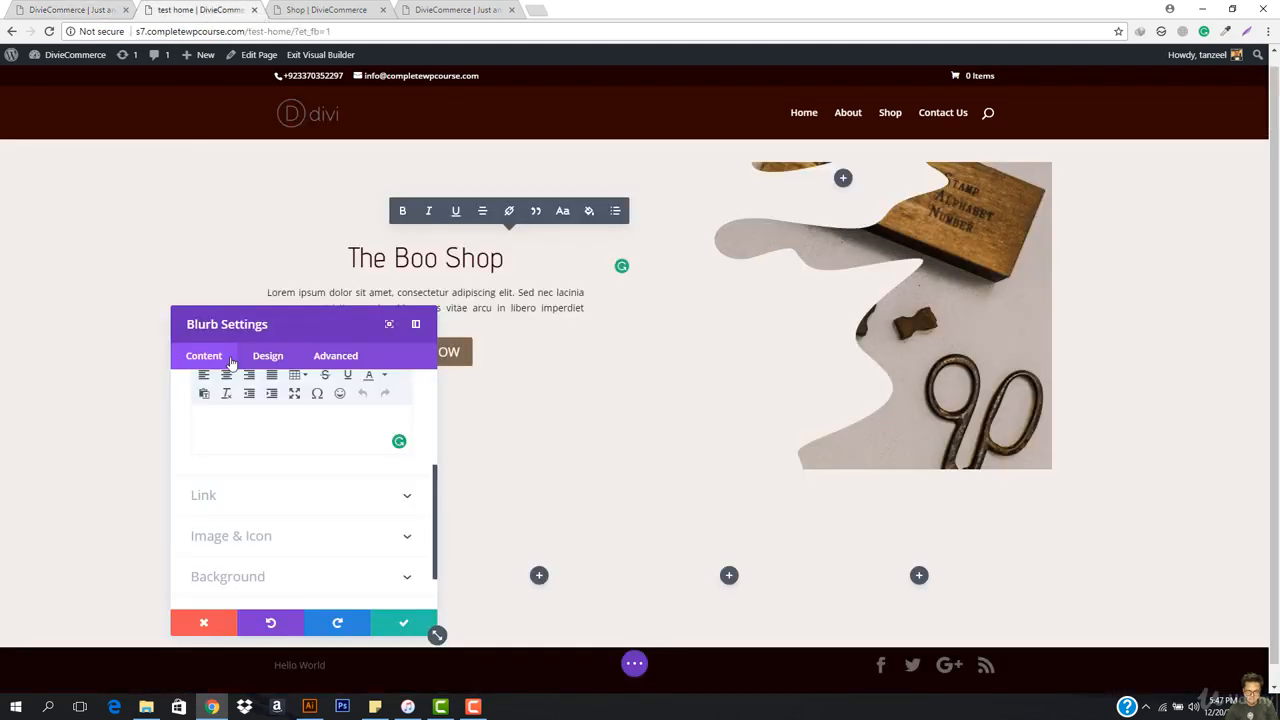
pyautogui.write('On Orders Over')
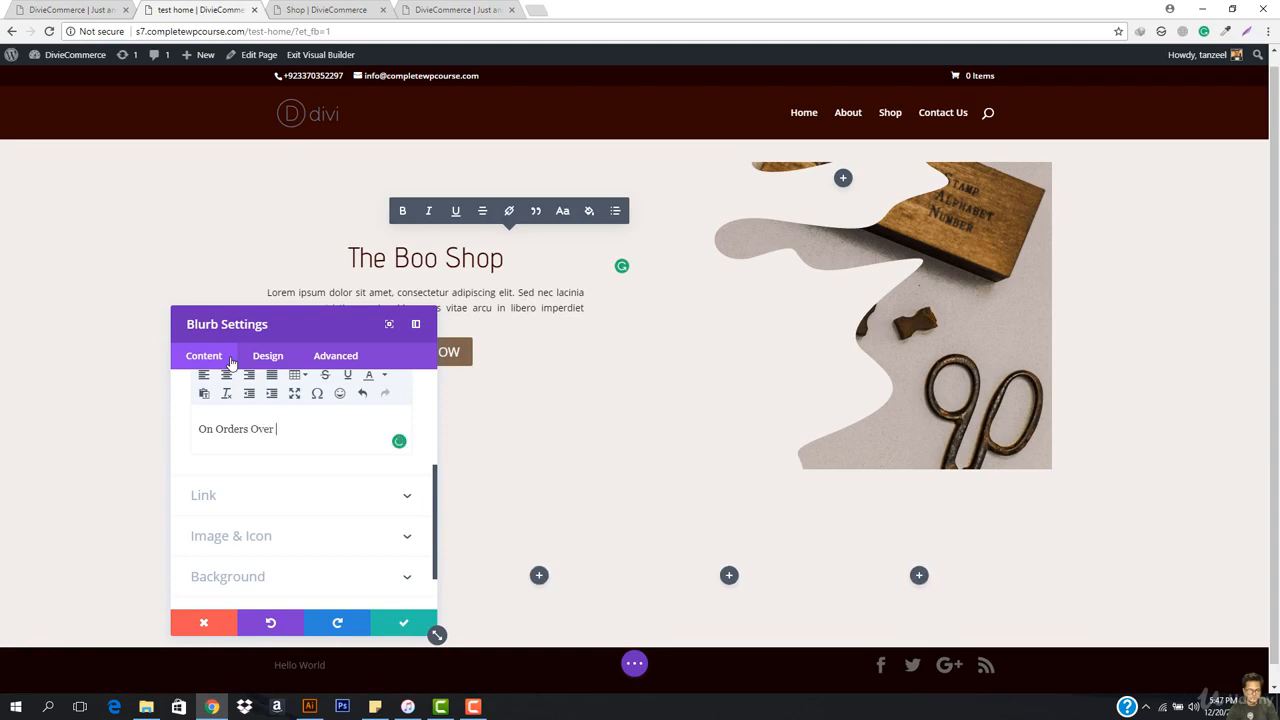
pyautogui.write(' $99')
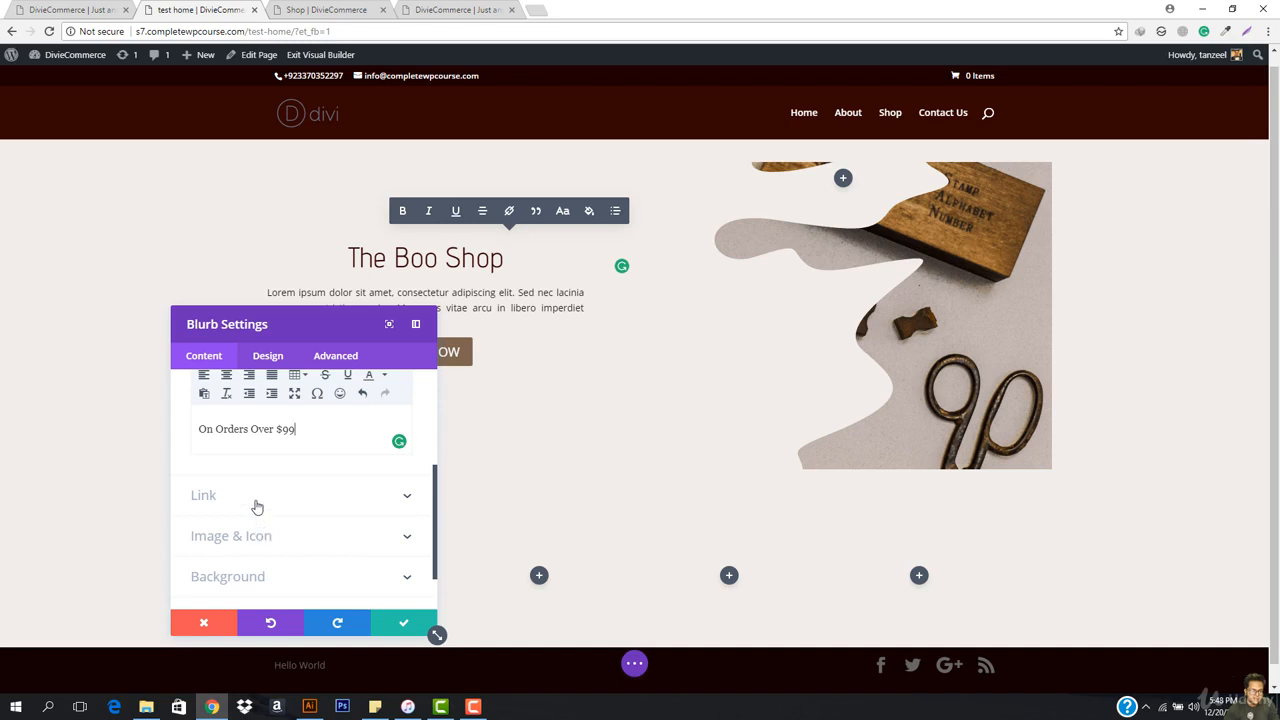
pyautogui.click(256, 540)
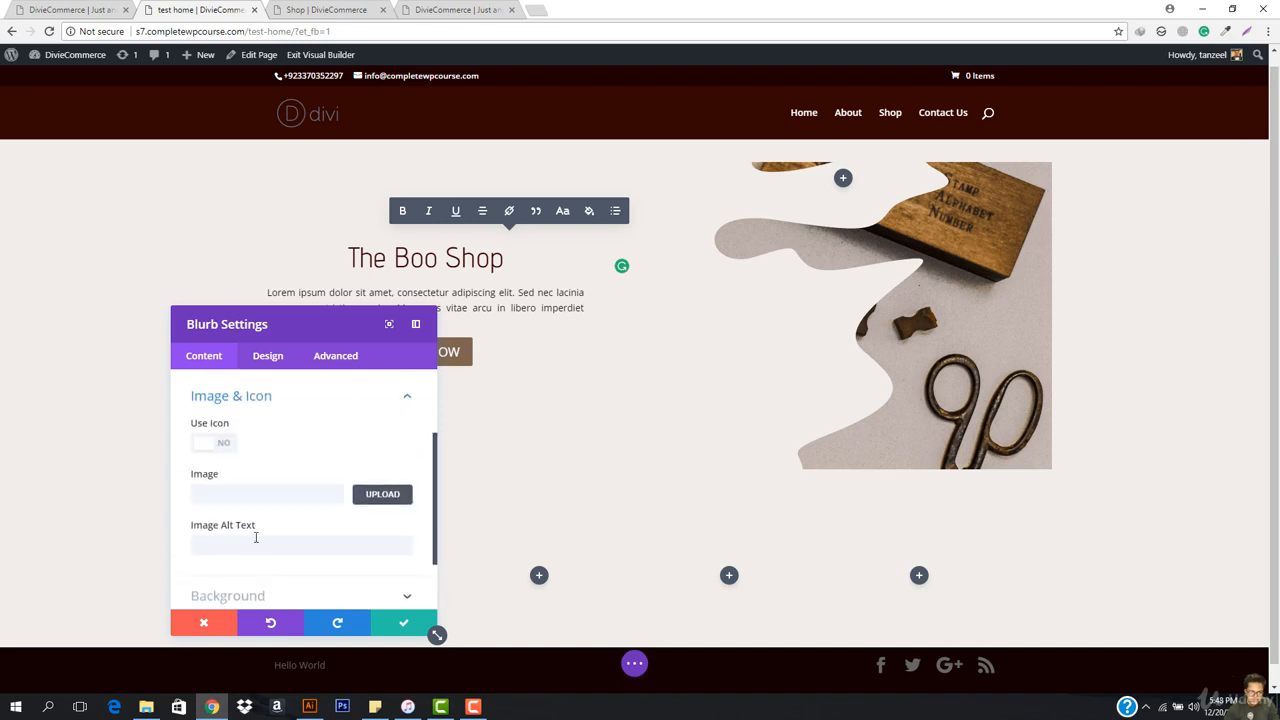
# Enable the icon option for the FREE SHIPPING blurb, choose the outlined shopping cart icon, and save the module.
pyautogui.click(208, 444)
pyautogui.scroll(-2, 361, 428)
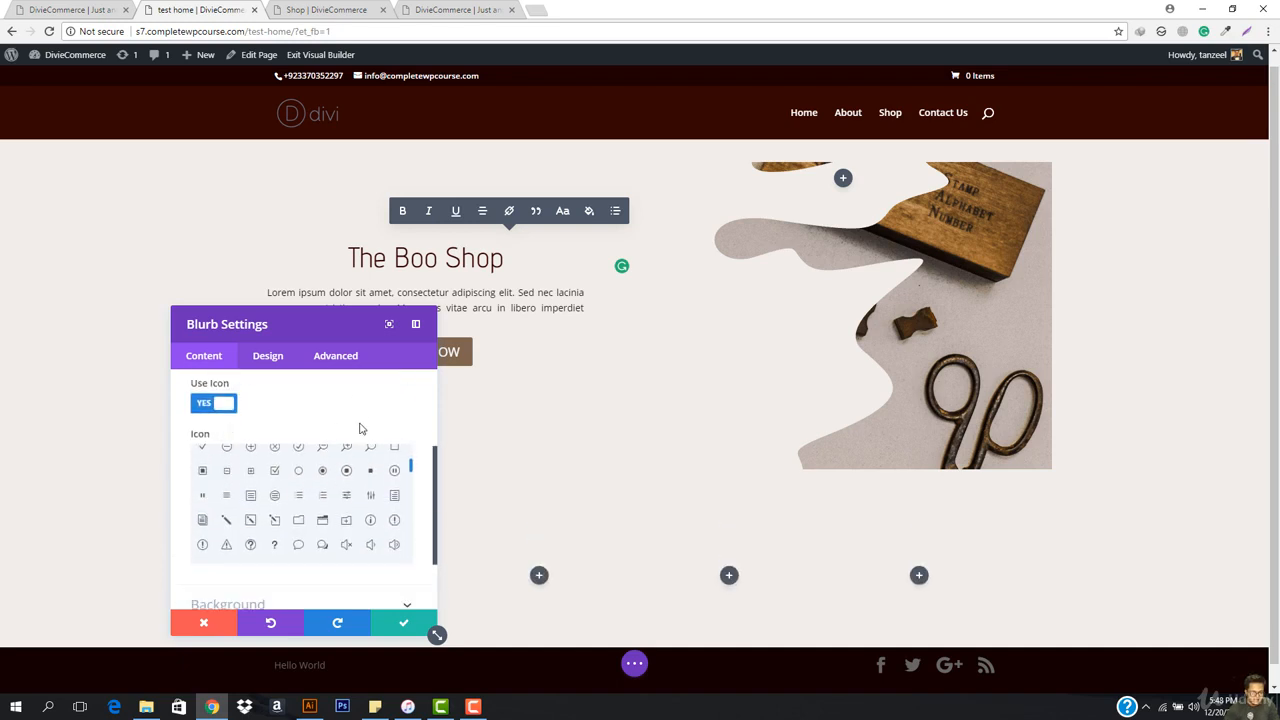
pyautogui.scroll(-1, 361, 428)
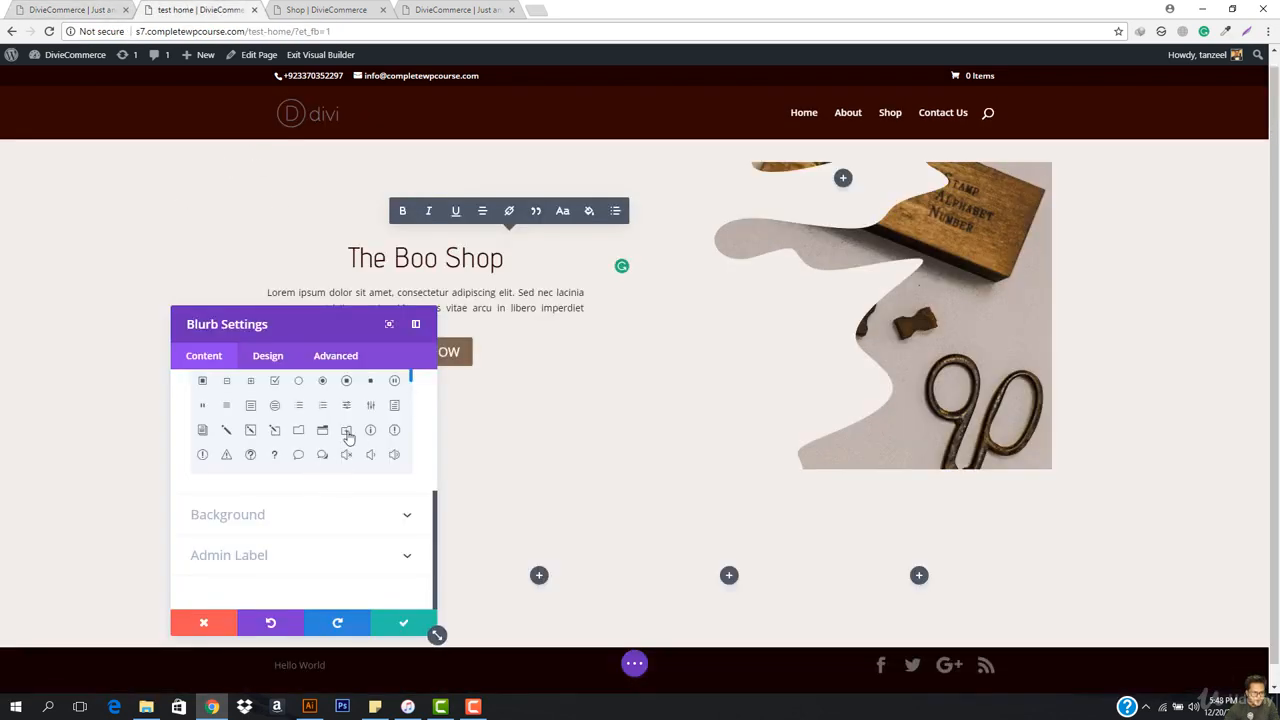
pyautogui.scroll(2, 345, 470)
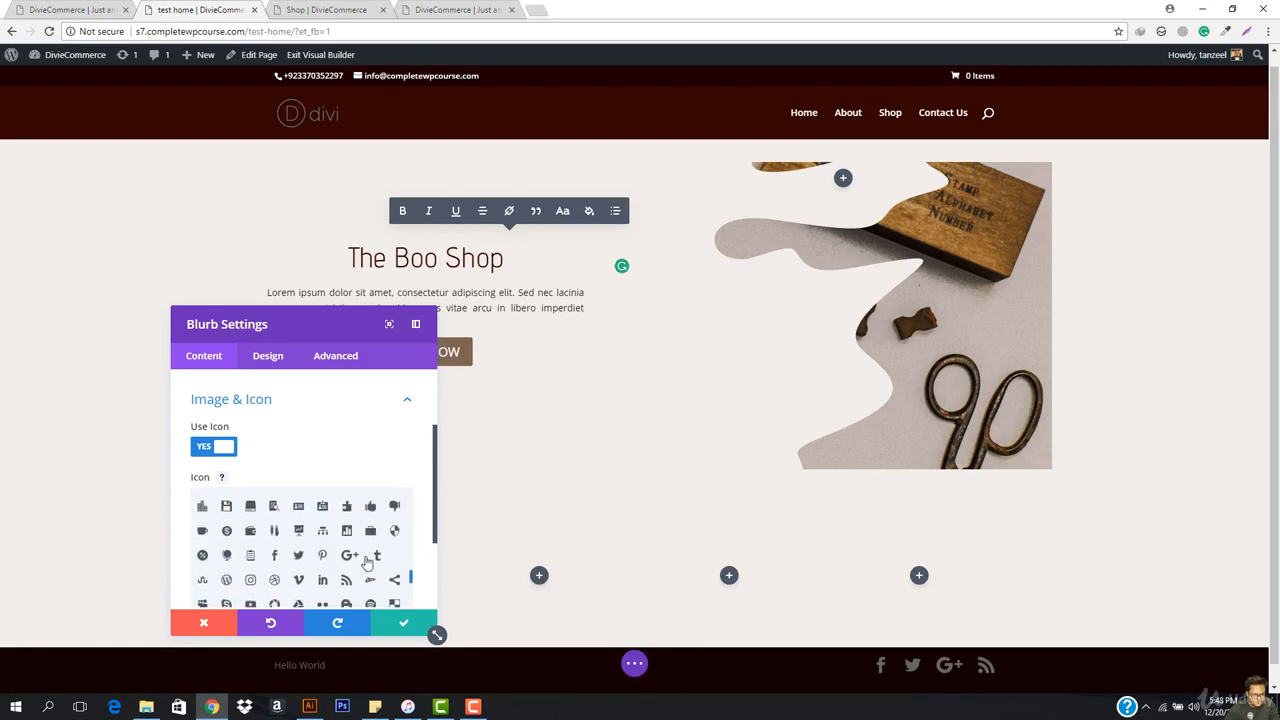
pyautogui.scroll(-5, 367, 563)
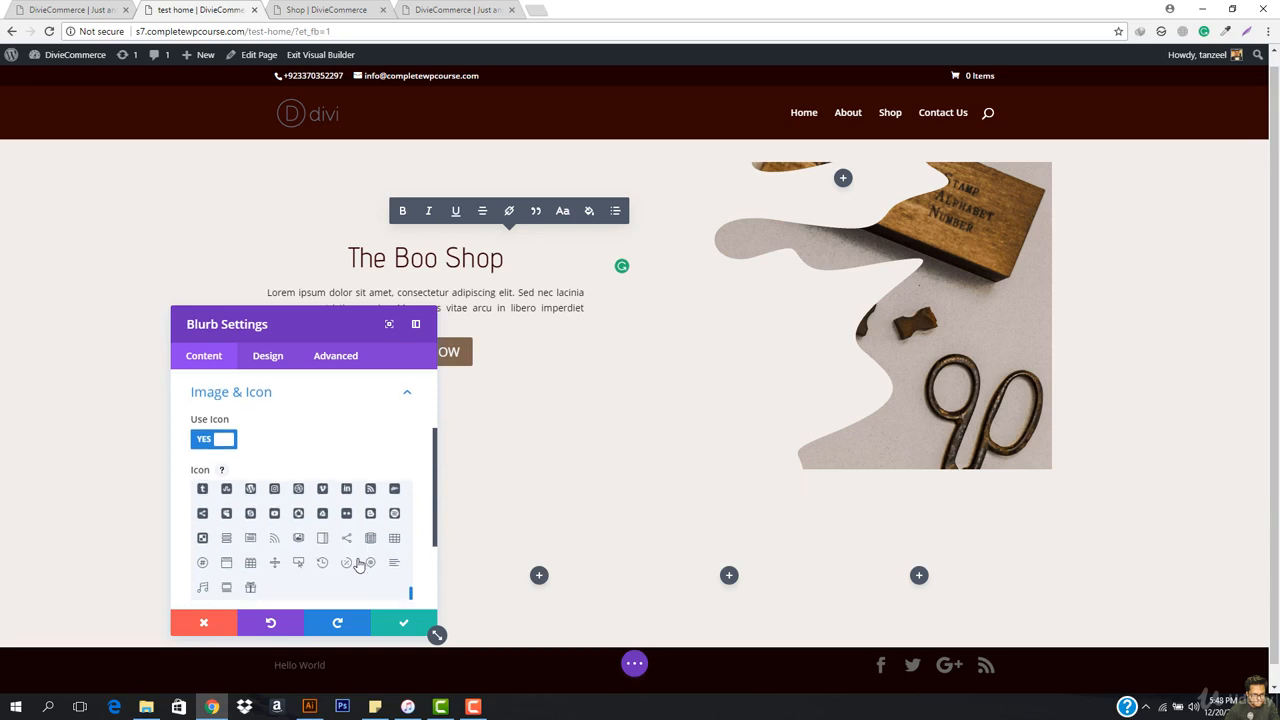
pyautogui.scroll(1, 357, 563)
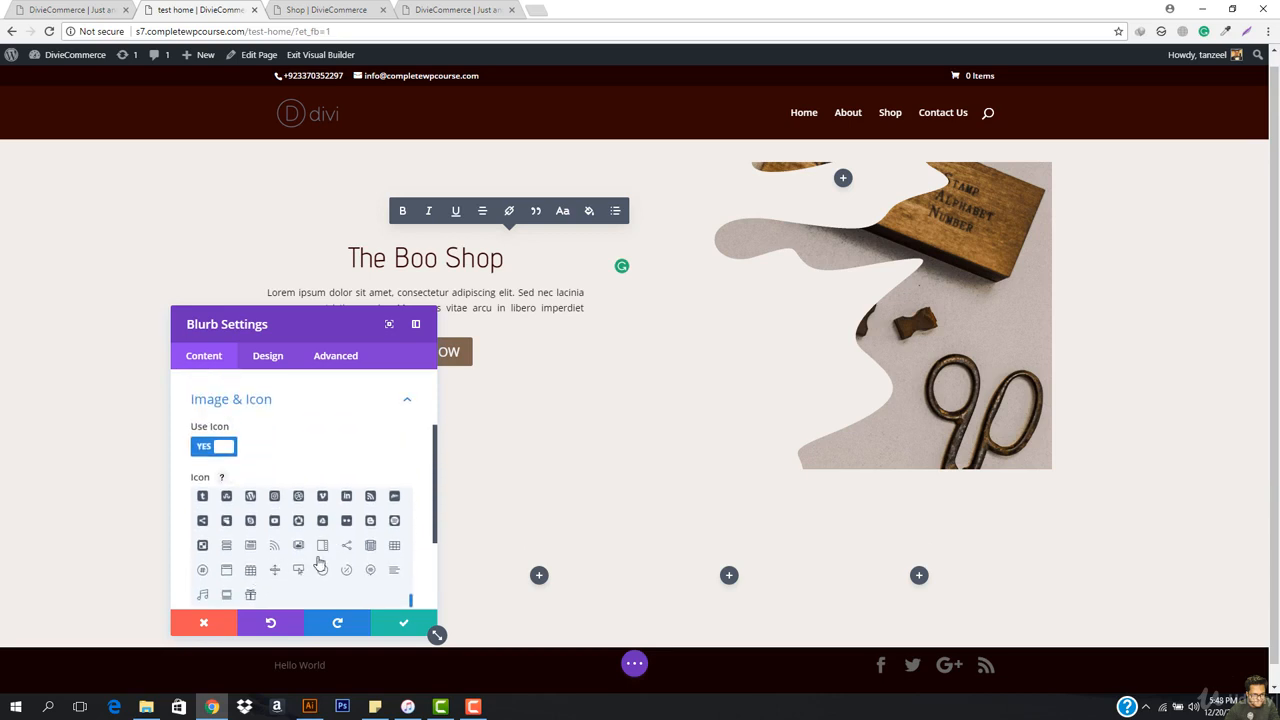
pyautogui.scroll(3, 320, 565)
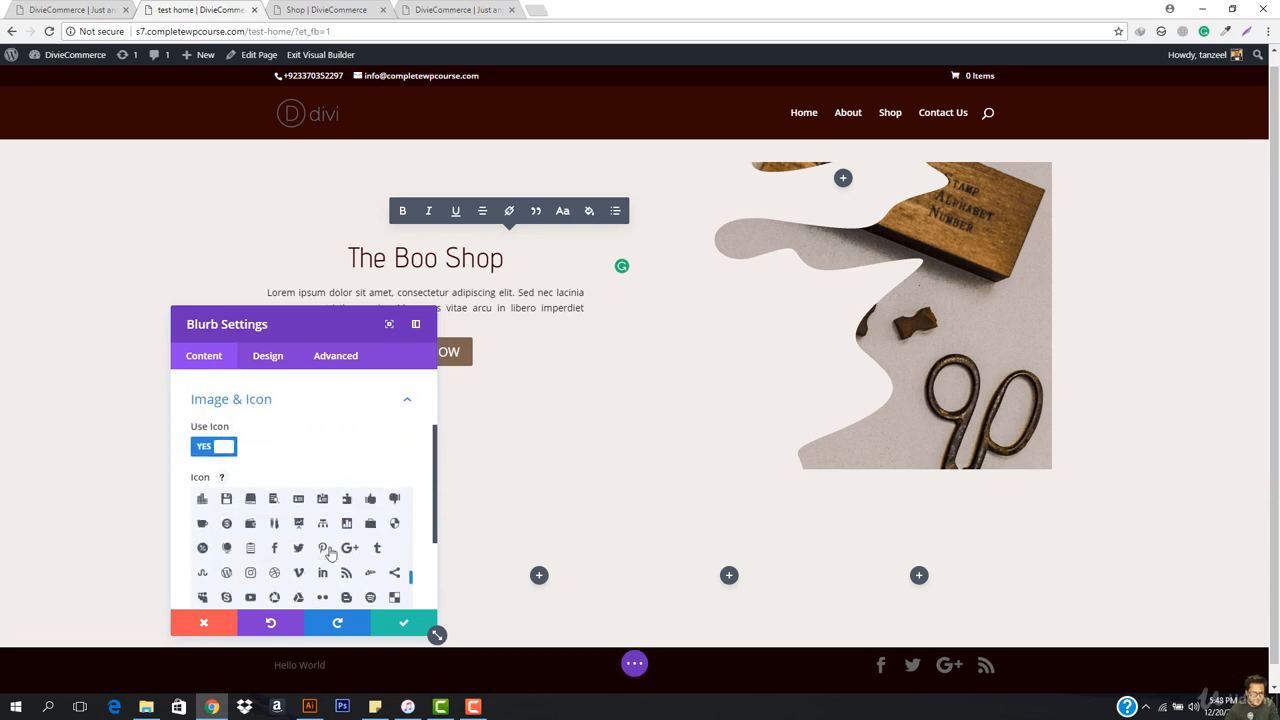
pyautogui.scroll(2, 362, 540)
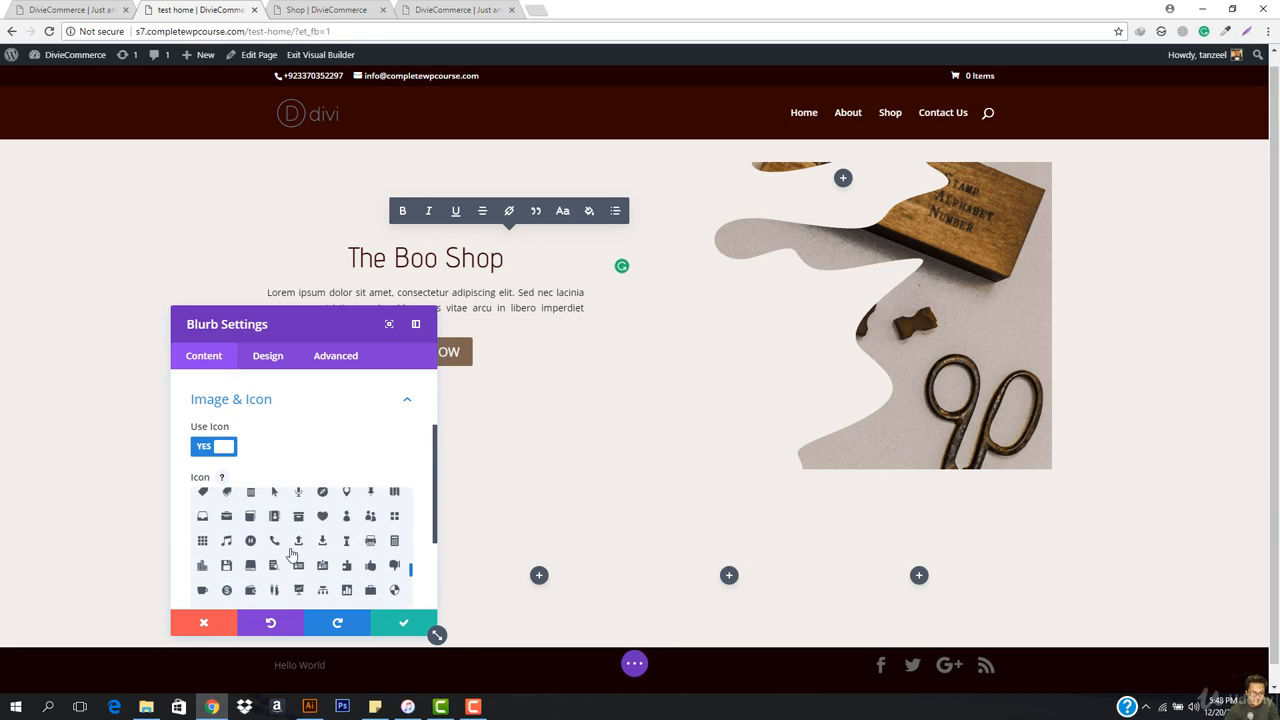
pyautogui.scroll(2, 295, 563)
pyautogui.scroll(2, 280, 544)
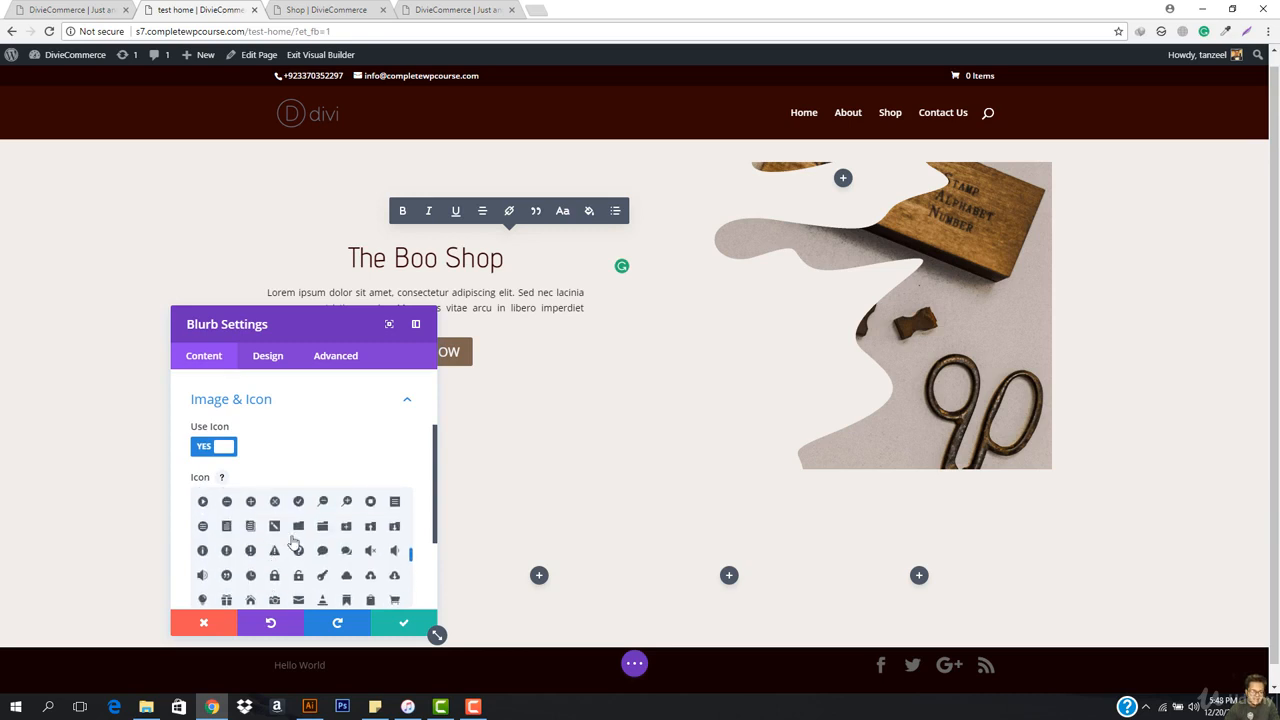
pyautogui.scroll(6, 317, 557)
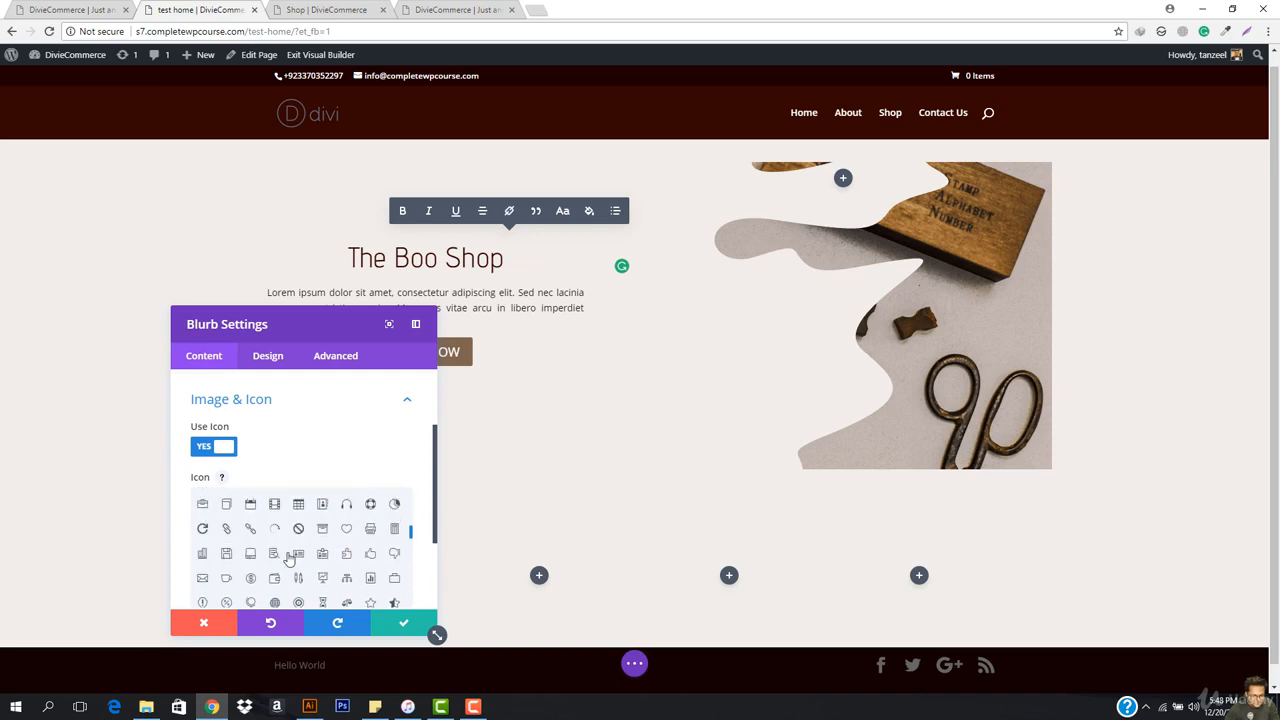
pyautogui.scroll(3, 355, 557)
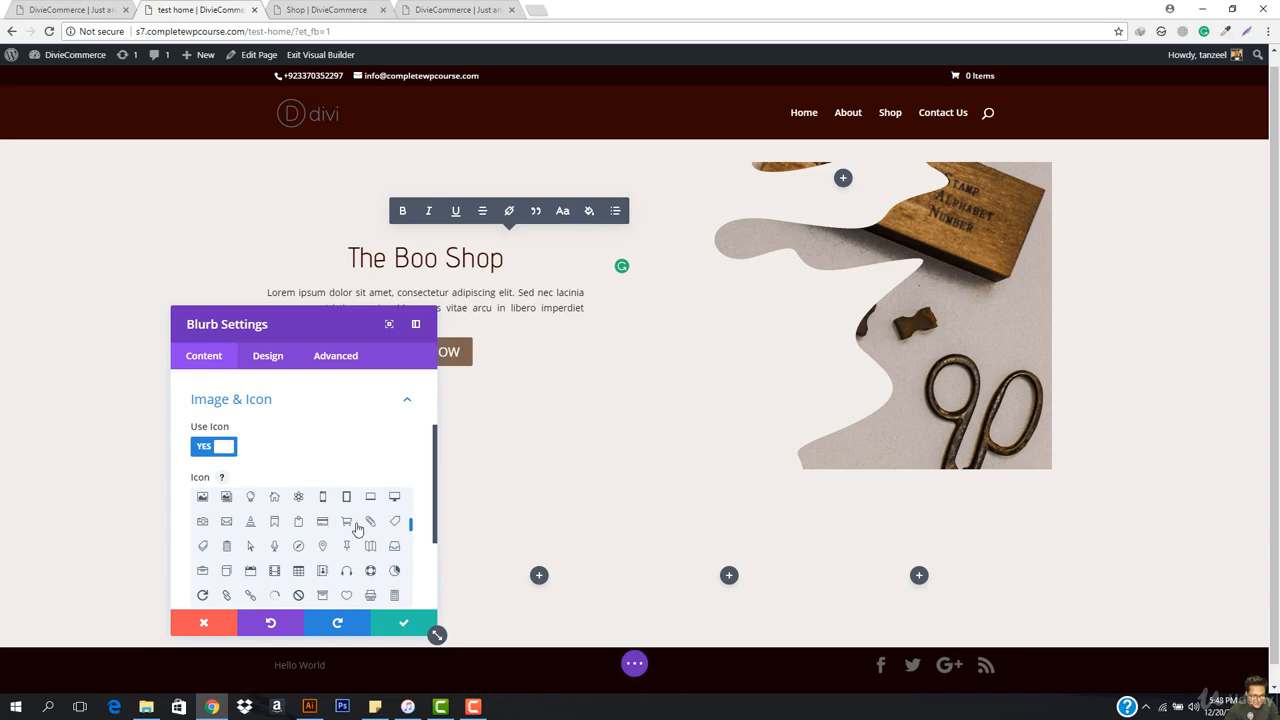
pyautogui.click(347, 524)
pyautogui.click(404, 626)
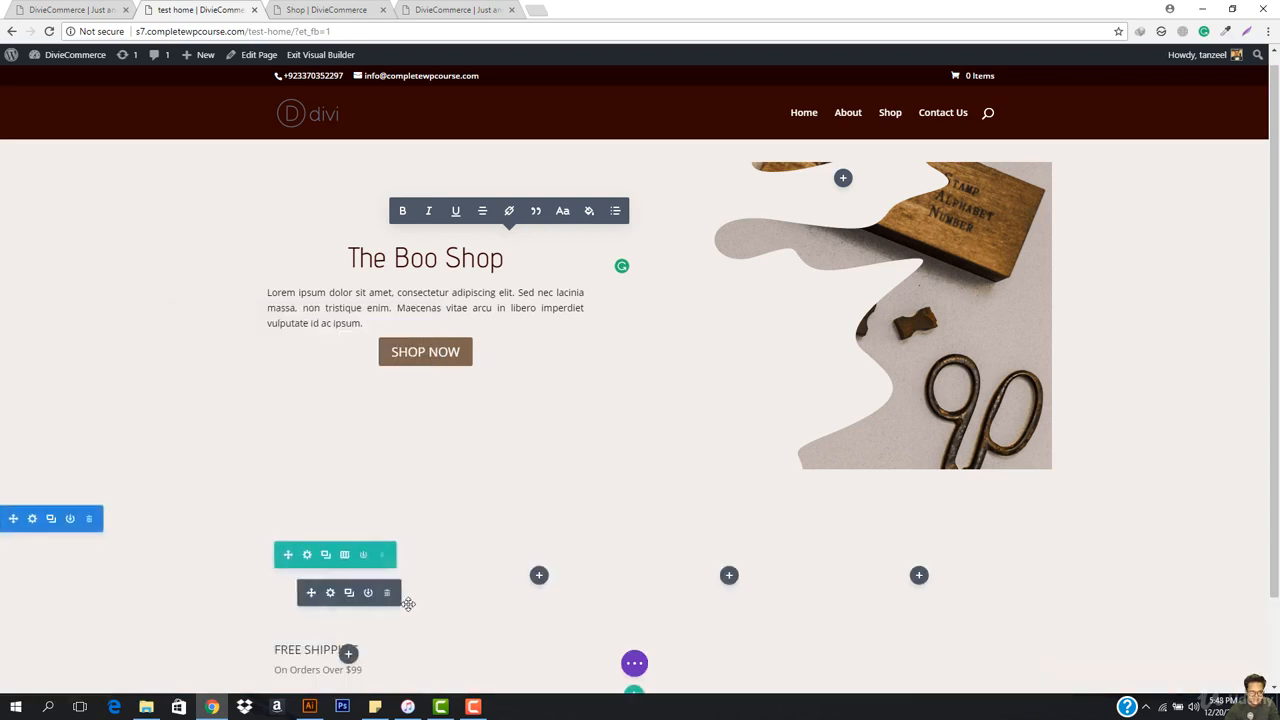
# Sample the brown of the reference page's cart icon and set the FREE SHIPPING blurb's icon color to #7E6652.
pyautogui.scroll(-1, 446, 520)
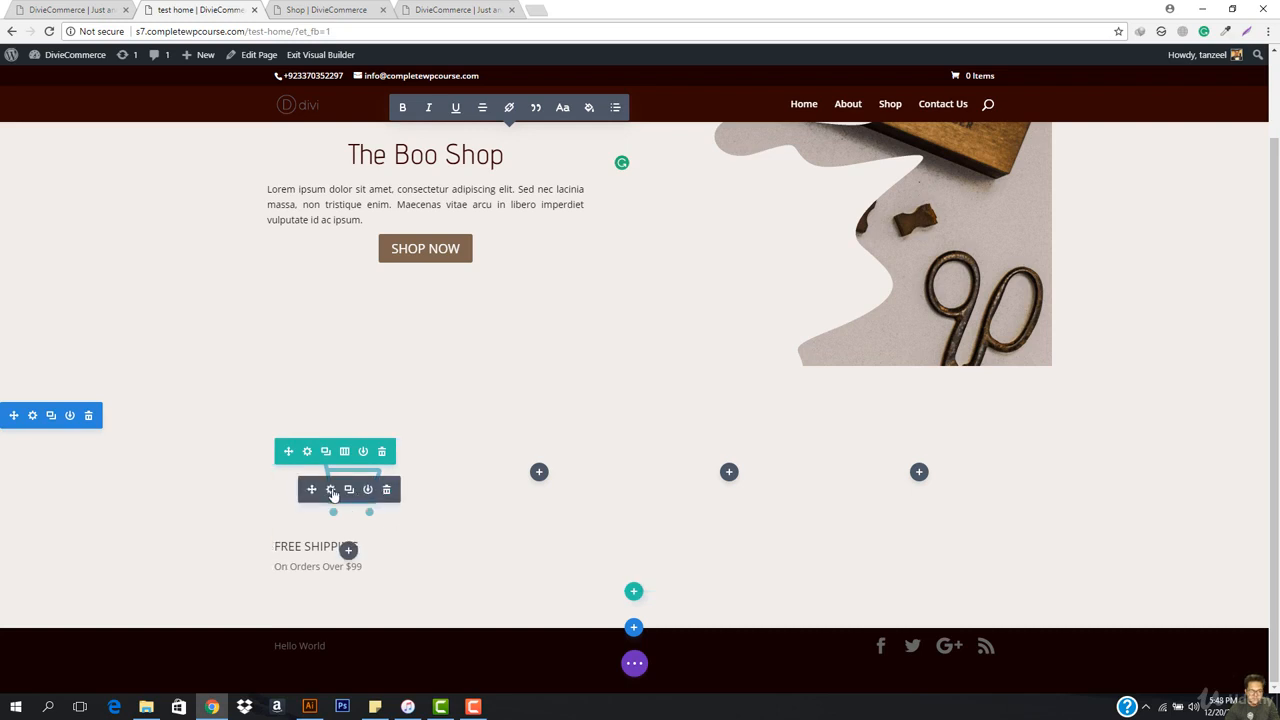
pyautogui.click(330, 490)
pyautogui.click(268, 358)
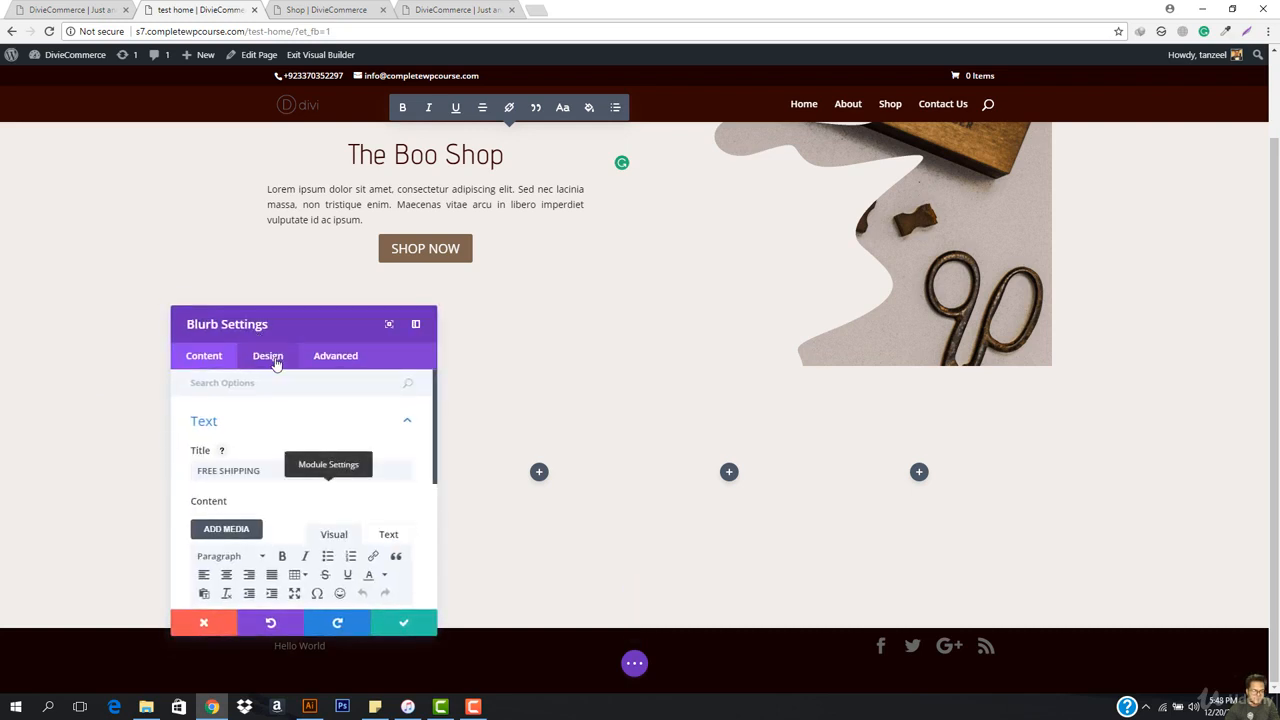
pyautogui.click(236, 424)
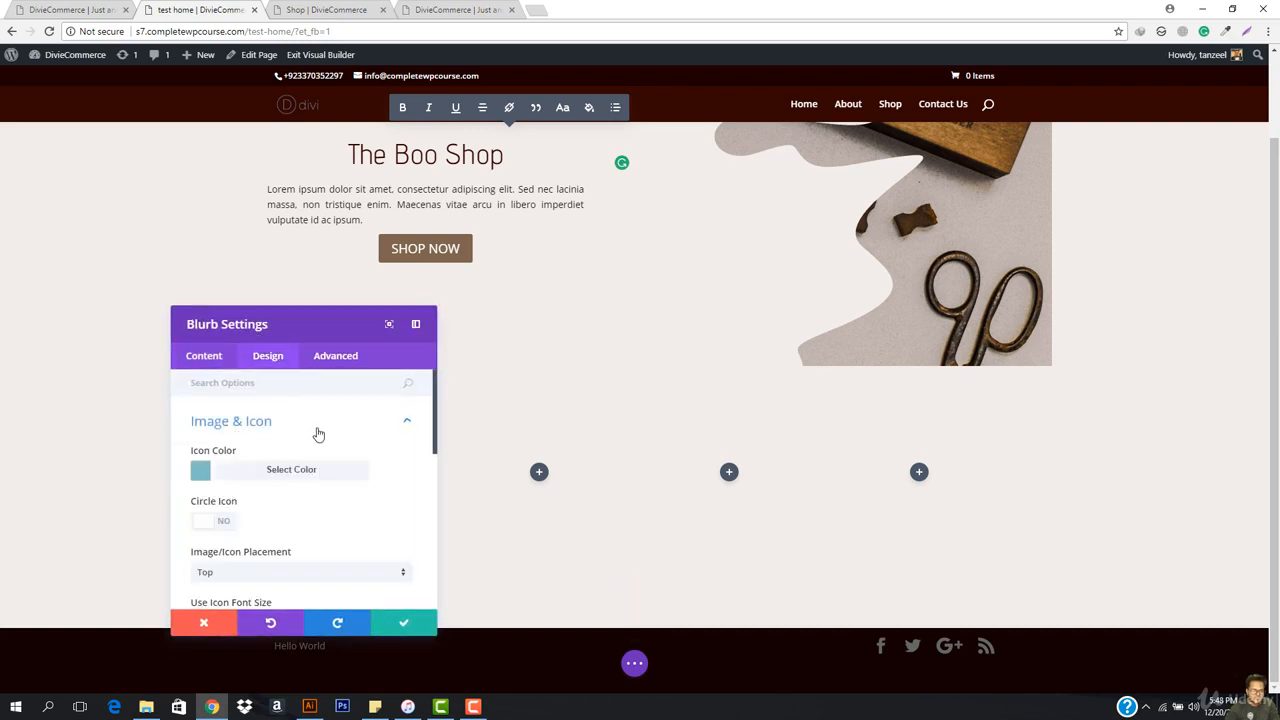
pyautogui.click(201, 471)
pyautogui.scroll(-1, 283, 550)
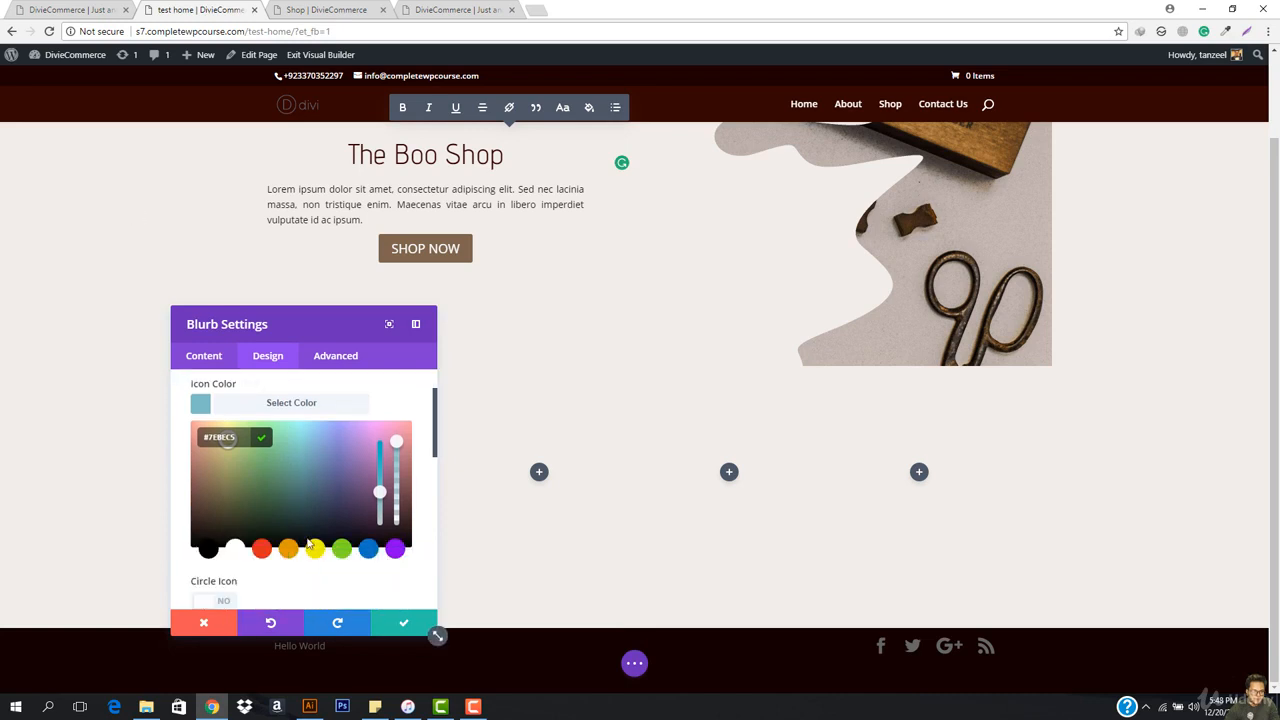
pyautogui.click(80, 6)
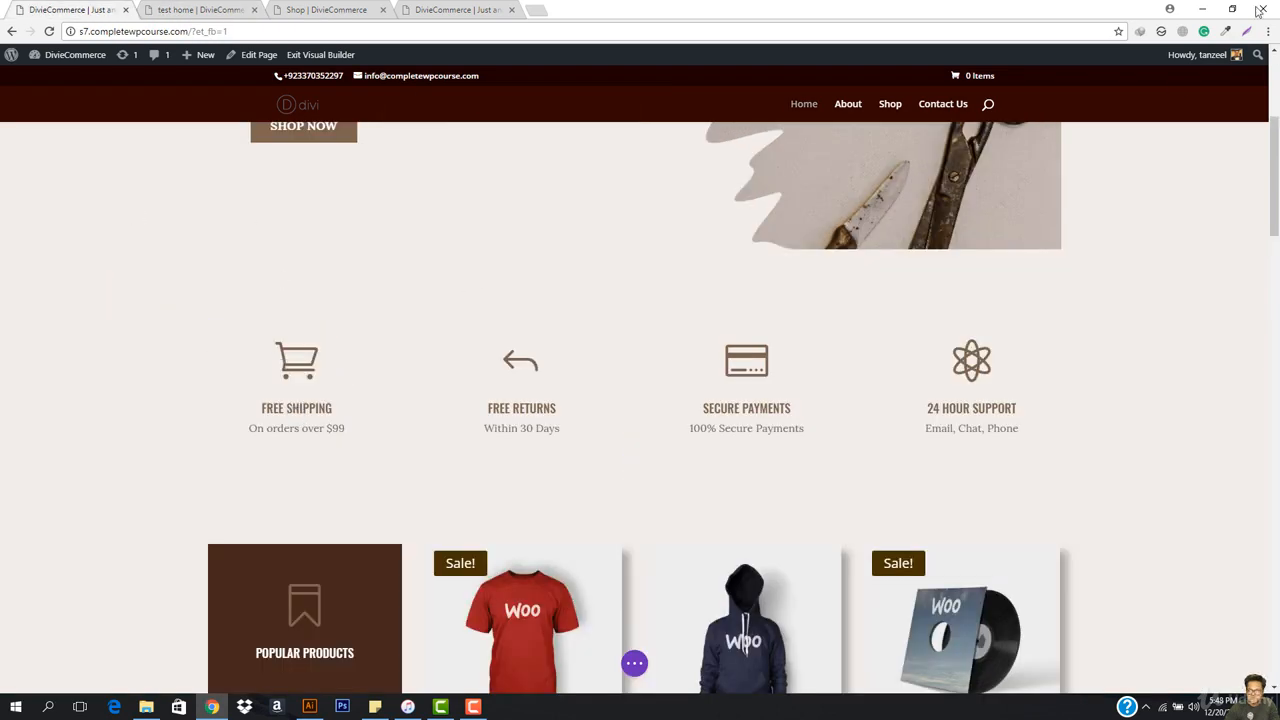
pyautogui.click(1224, 31)
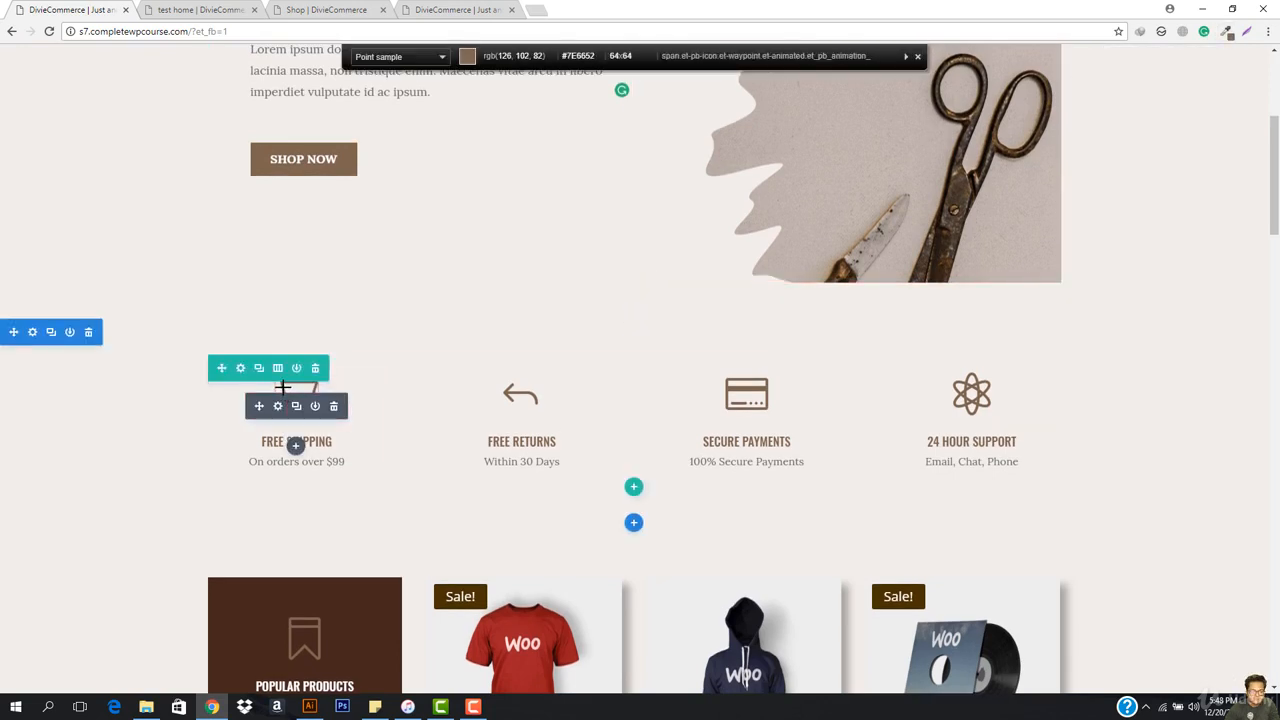
pyautogui.click(283, 387)
pyautogui.click(200, 10)
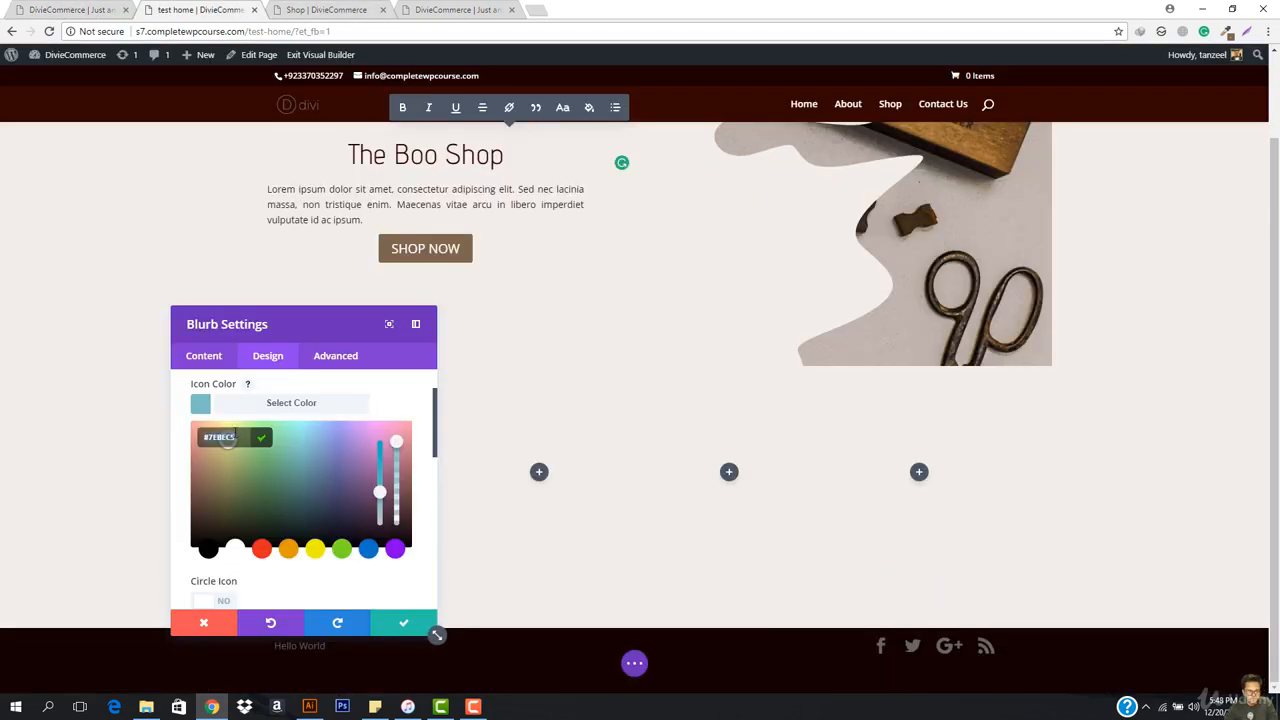
pyautogui.hotkey('ctrl', 'v')
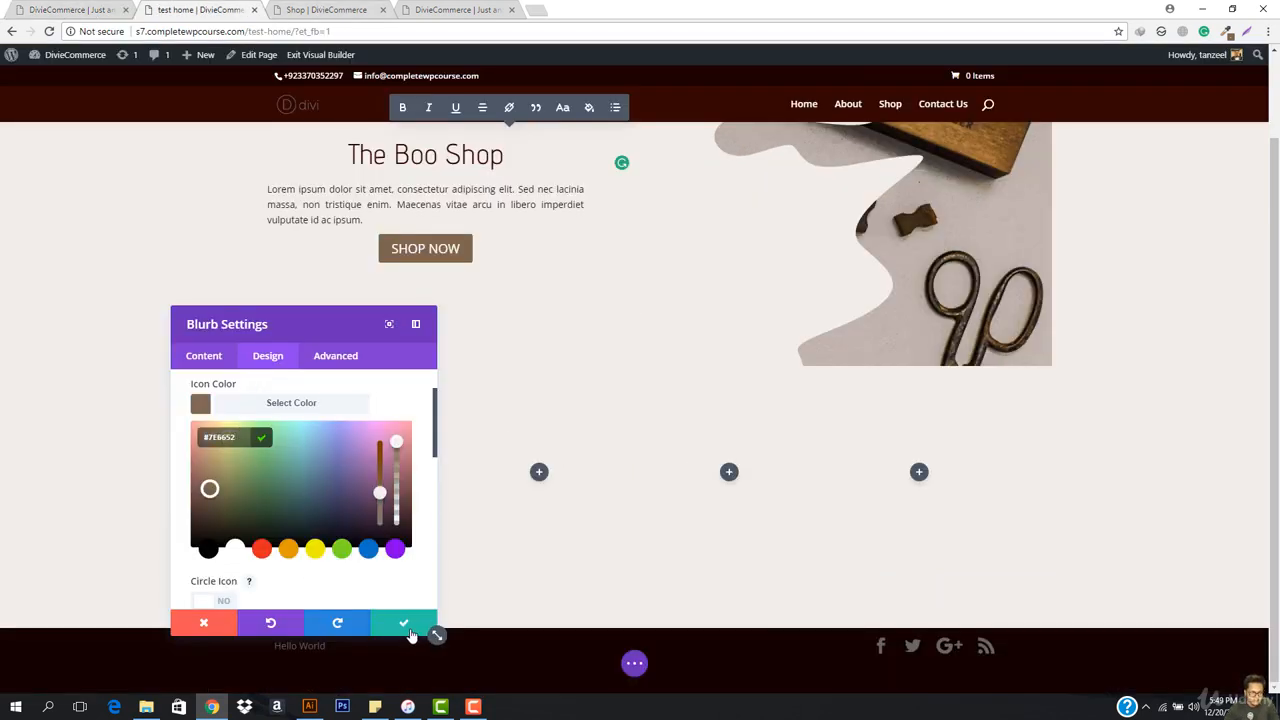
# Move the blurb settings window off the blurb, center the blurb's text orientation, and compare it with the reference home page.
pyautogui.scroll(-3, 313, 459)
pyautogui.moveTo(286, 334); pyautogui.dragTo(940, 282)
pyautogui.scroll(-2, 937, 450)
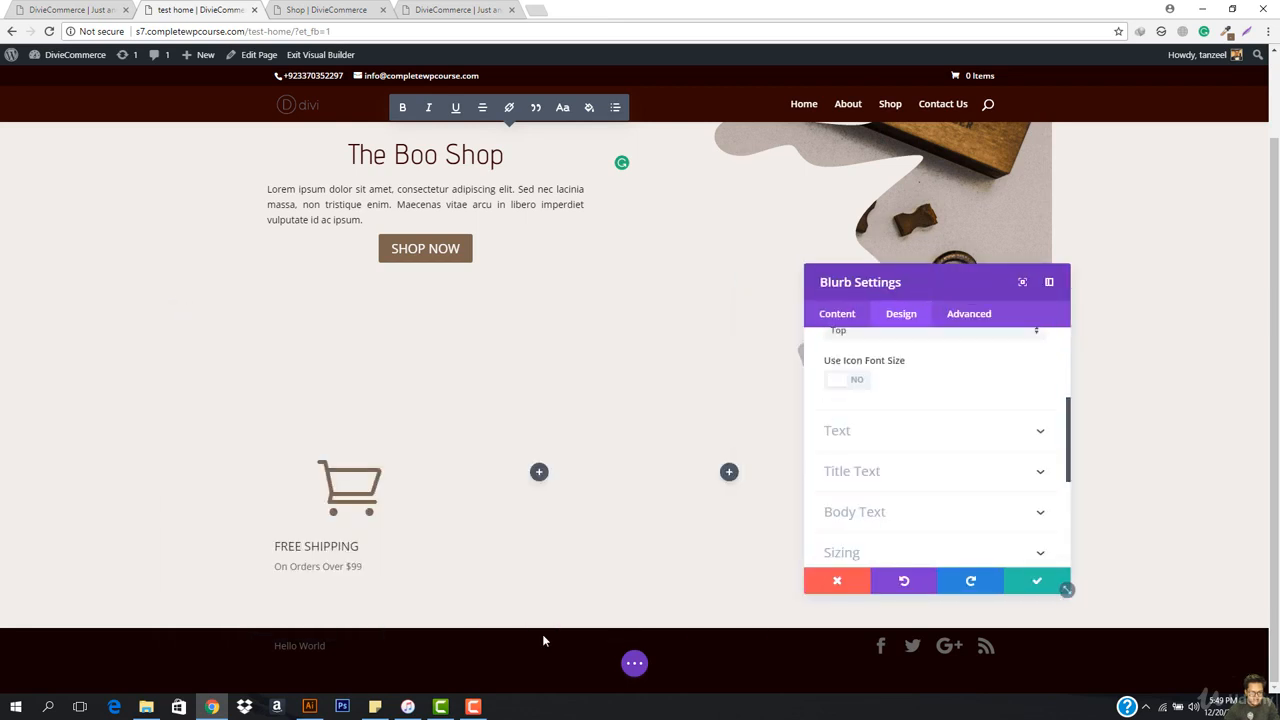
pyautogui.click(891, 449)
pyautogui.click(907, 454)
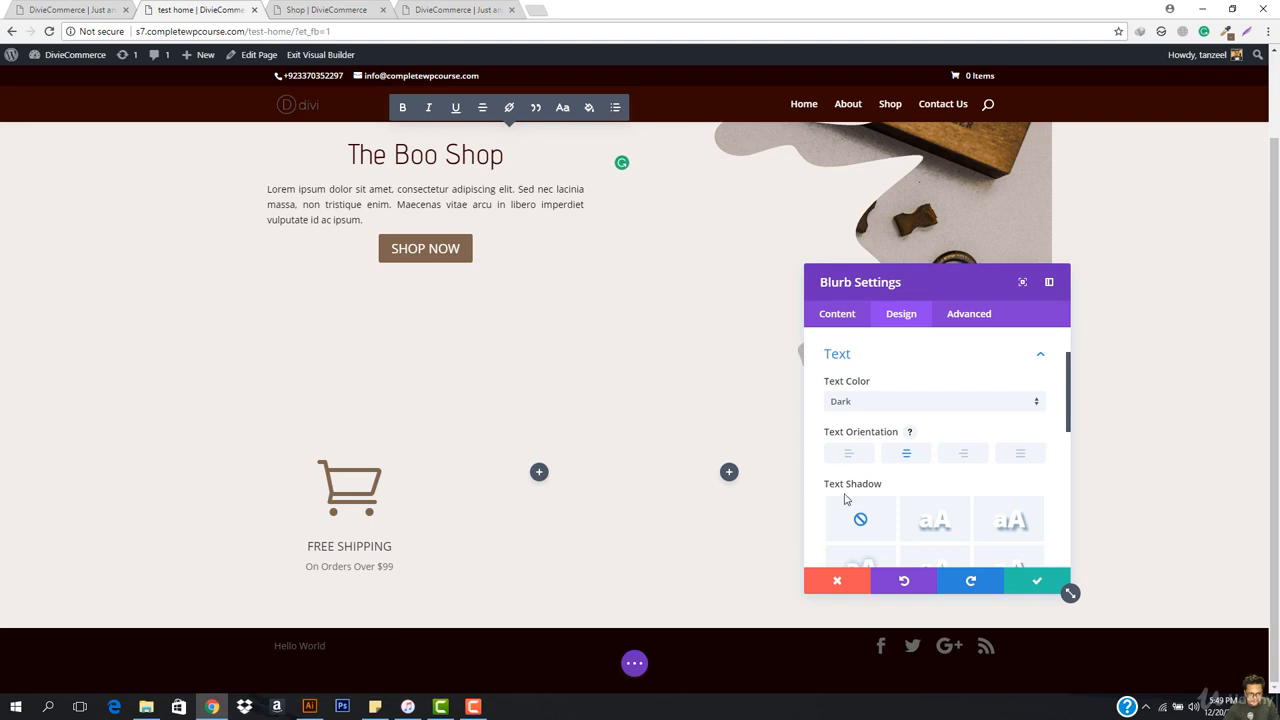
pyautogui.click(70, 8)
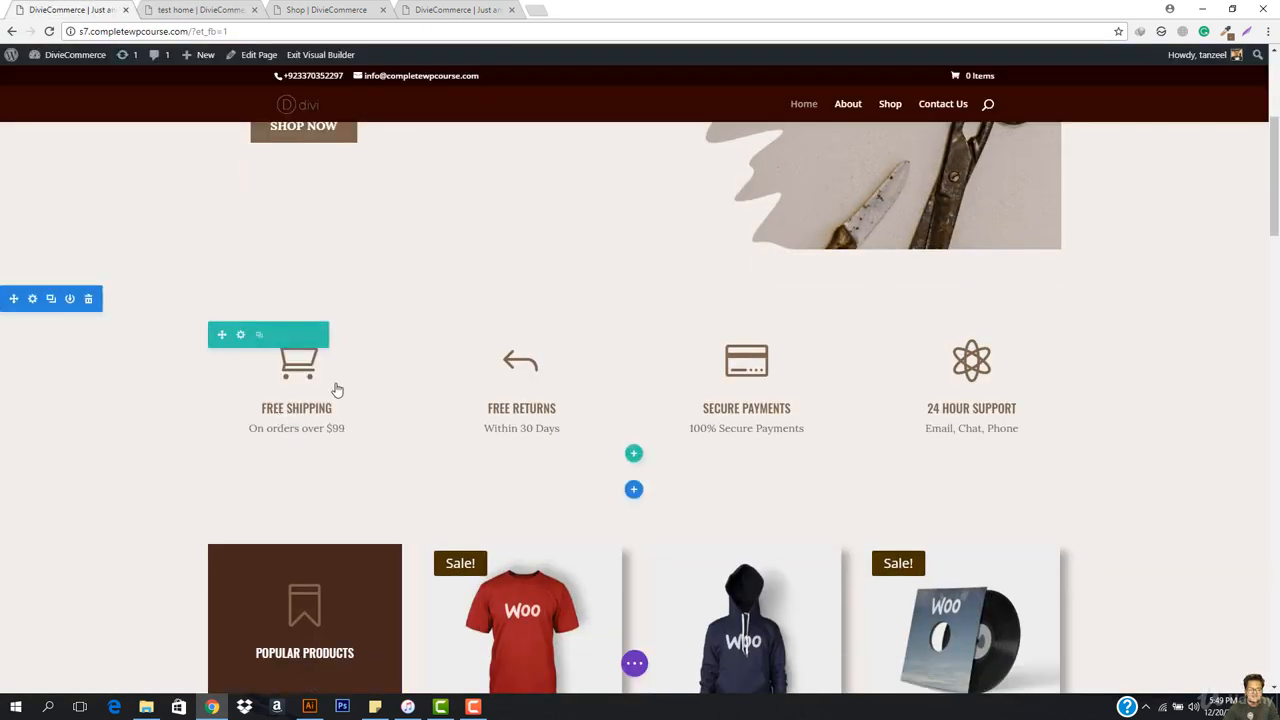
pyautogui.click(180, 9)
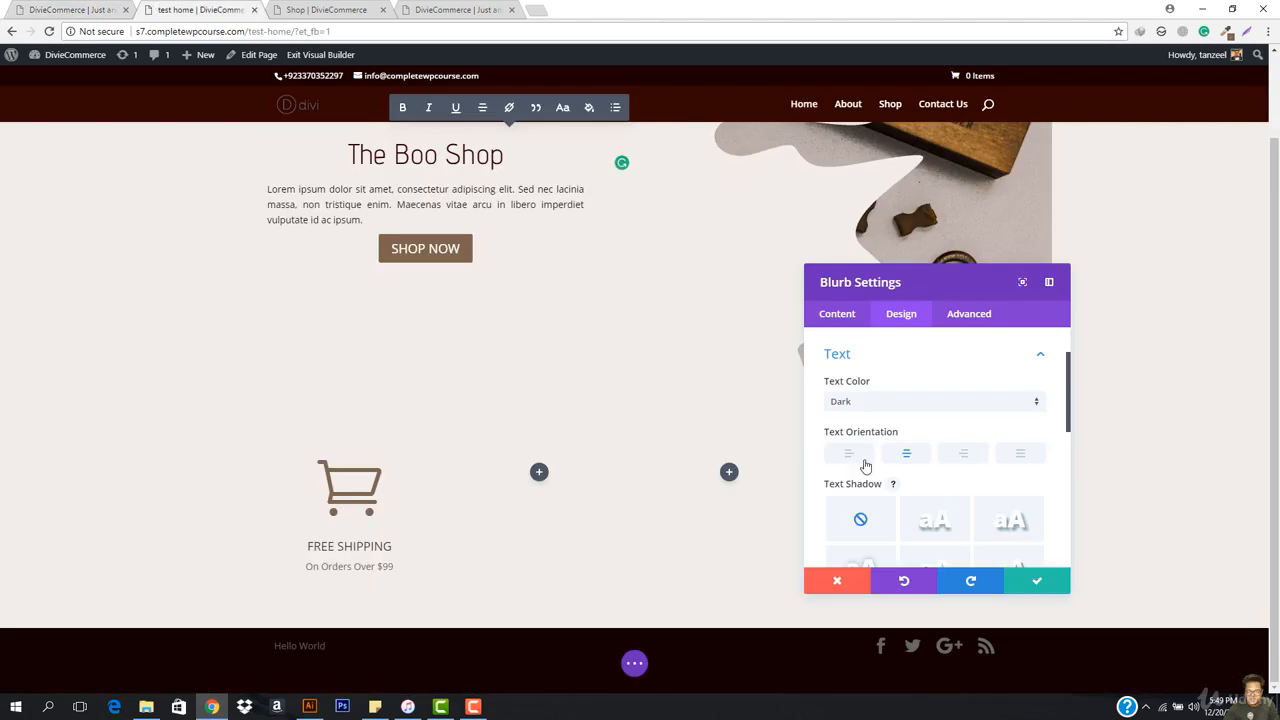
# Set the FREE SHIPPING blurb's title font to Abhaya Libre and save the module.
pyautogui.scroll(-3, 927, 408)
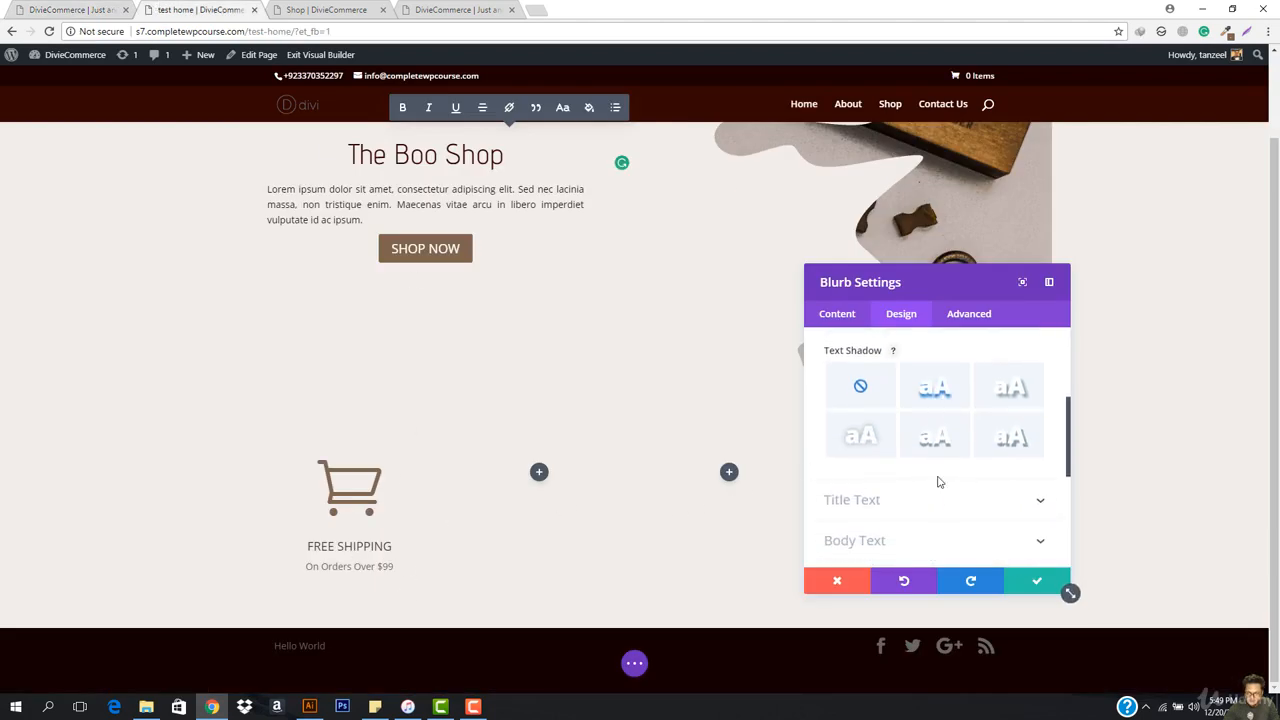
pyautogui.scroll(3, 945, 450)
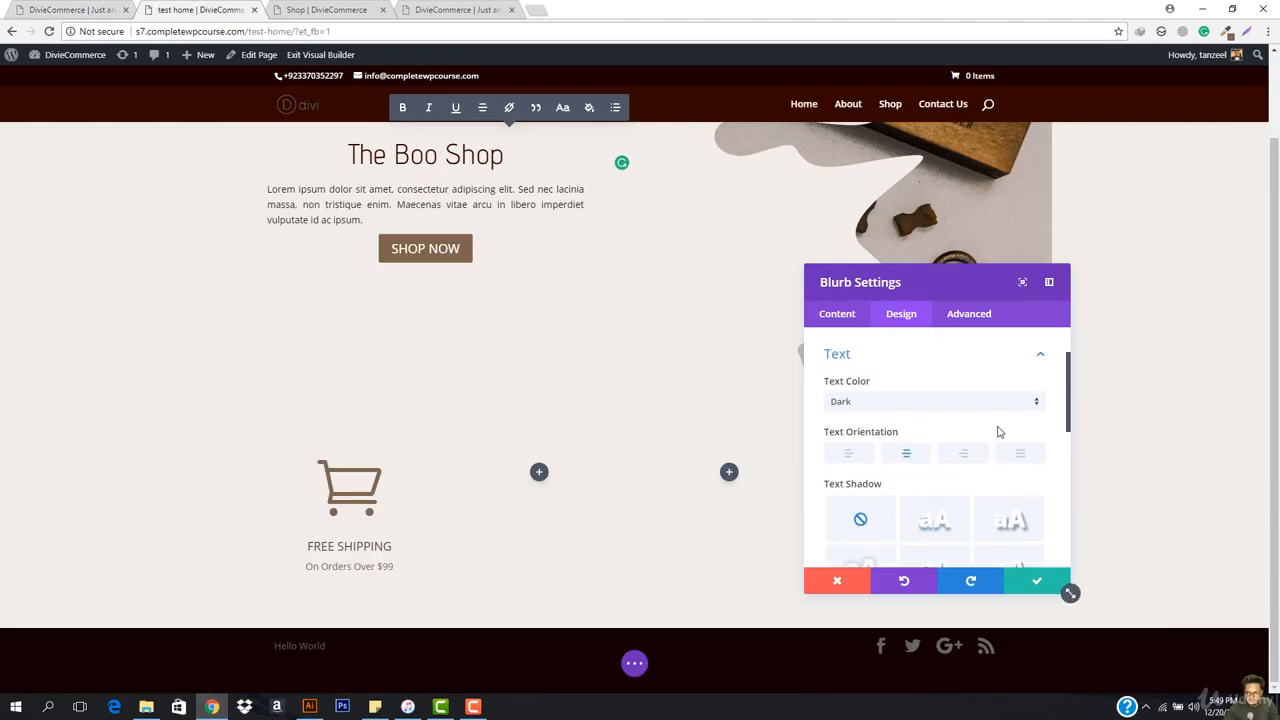
pyautogui.scroll(-3, 918, 492)
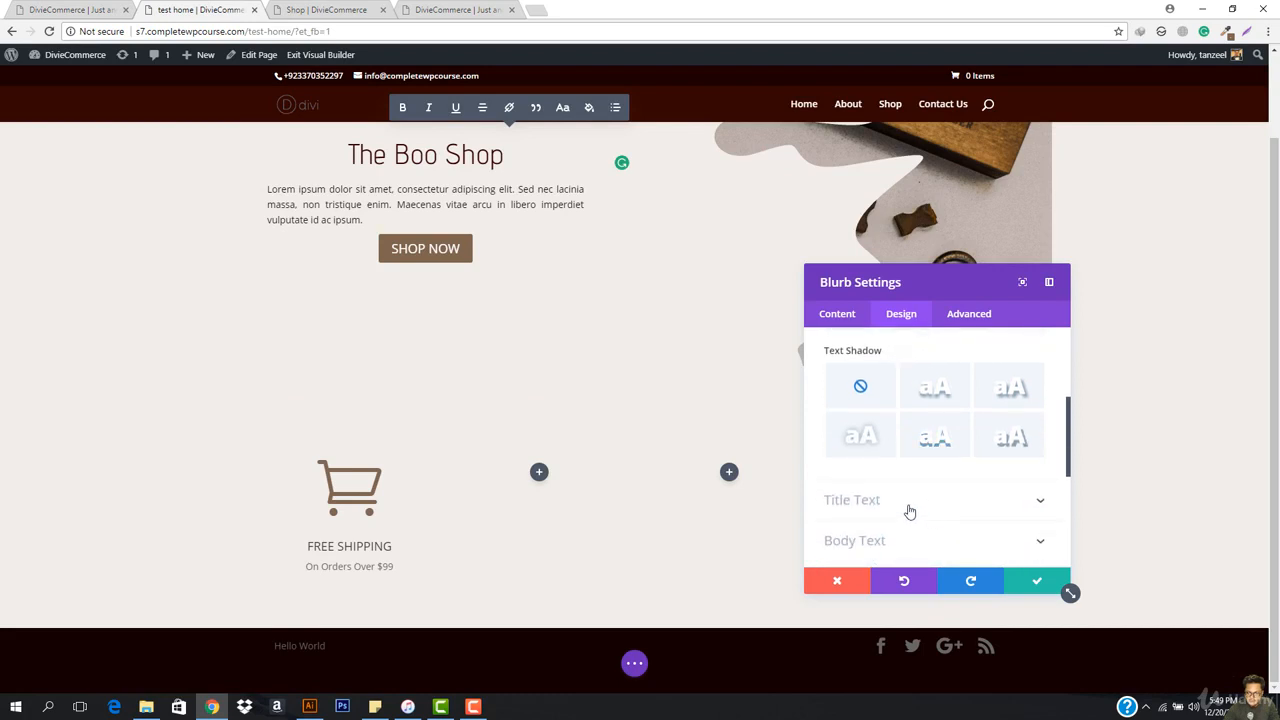
pyautogui.click(906, 500)
pyautogui.click(875, 452)
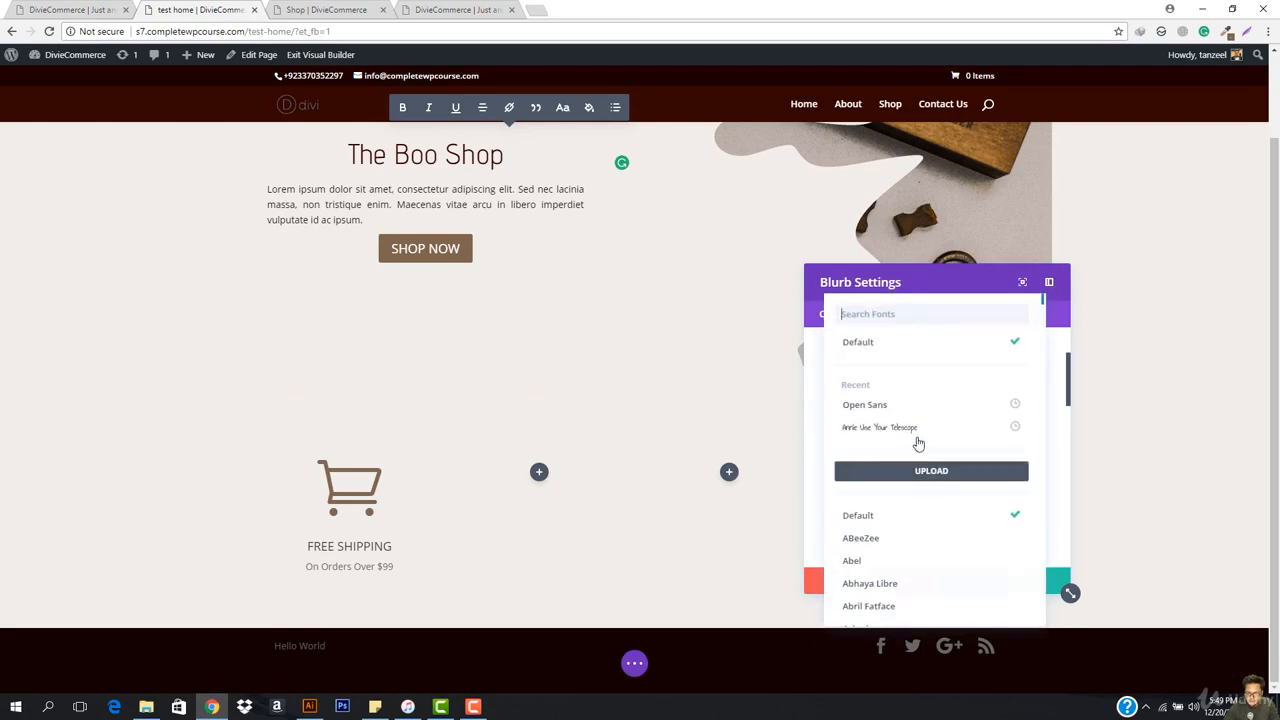
pyautogui.scroll(-1, 903, 528)
pyautogui.click(903, 518)
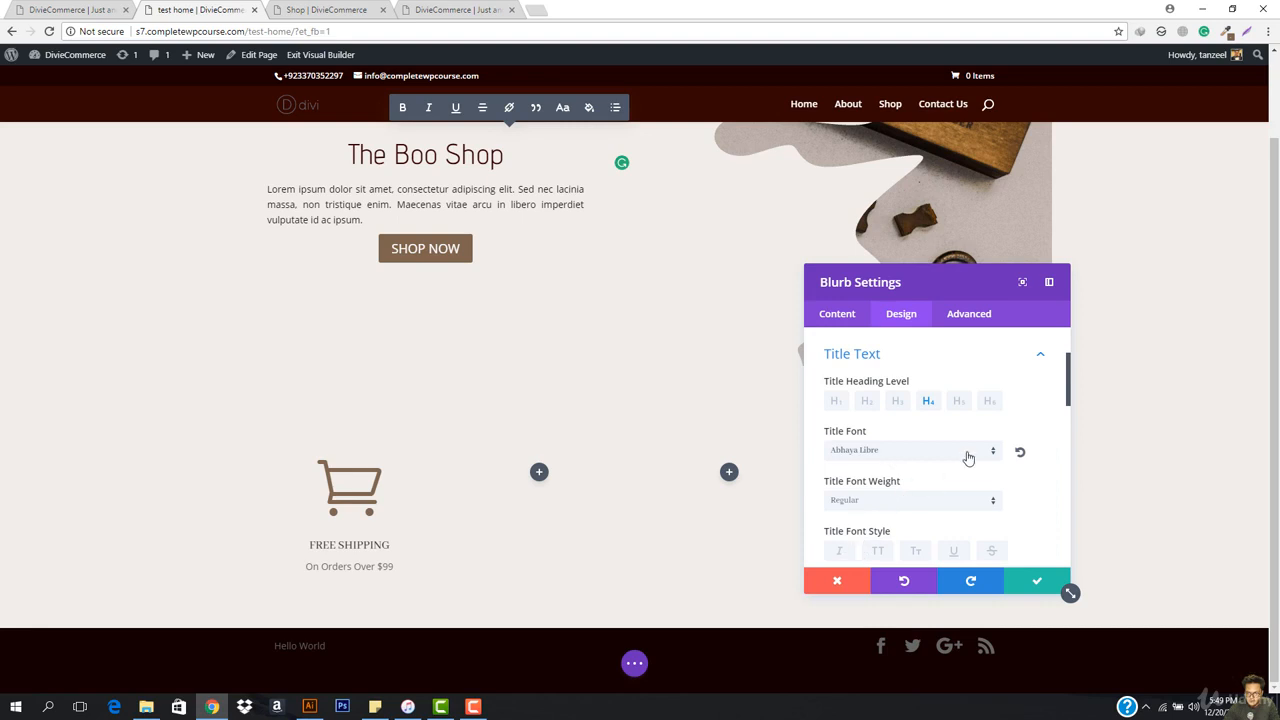
pyautogui.click(1038, 582)
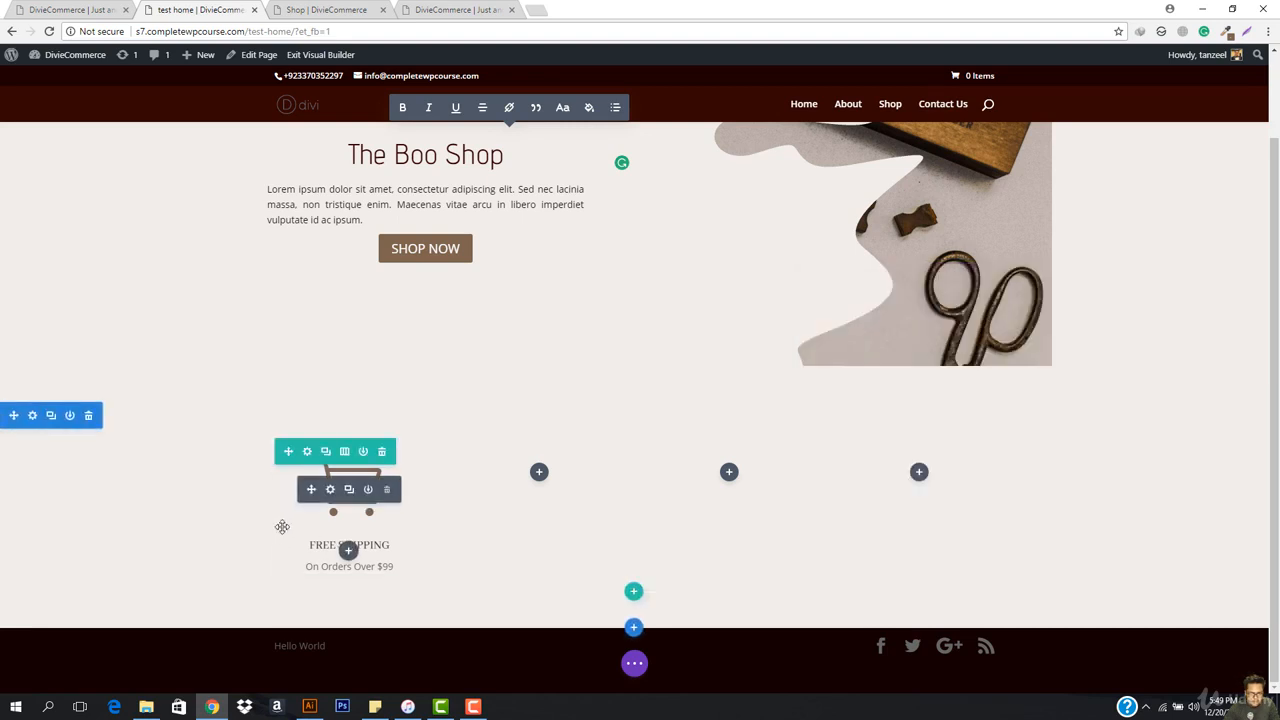
# Duplicate the finished FREE SHIPPING blurb three times within the row's first column.
pyautogui.moveTo(322, 495)
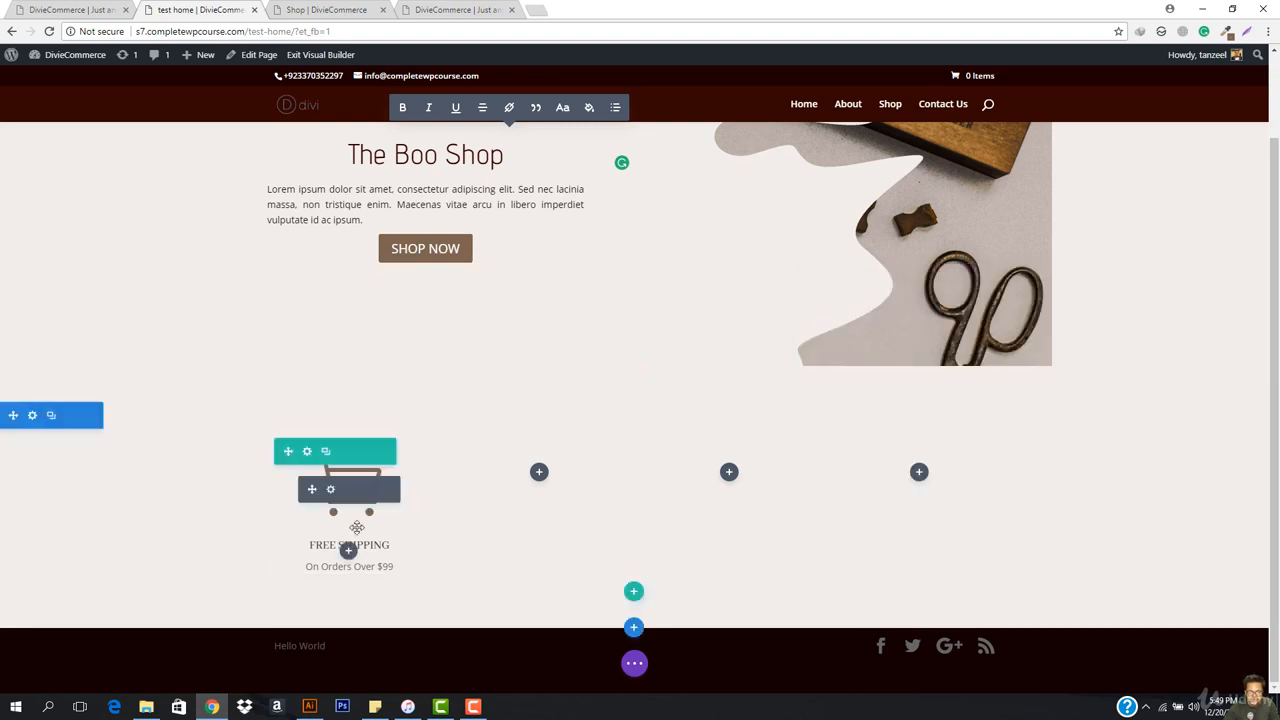
pyautogui.click(349, 489)
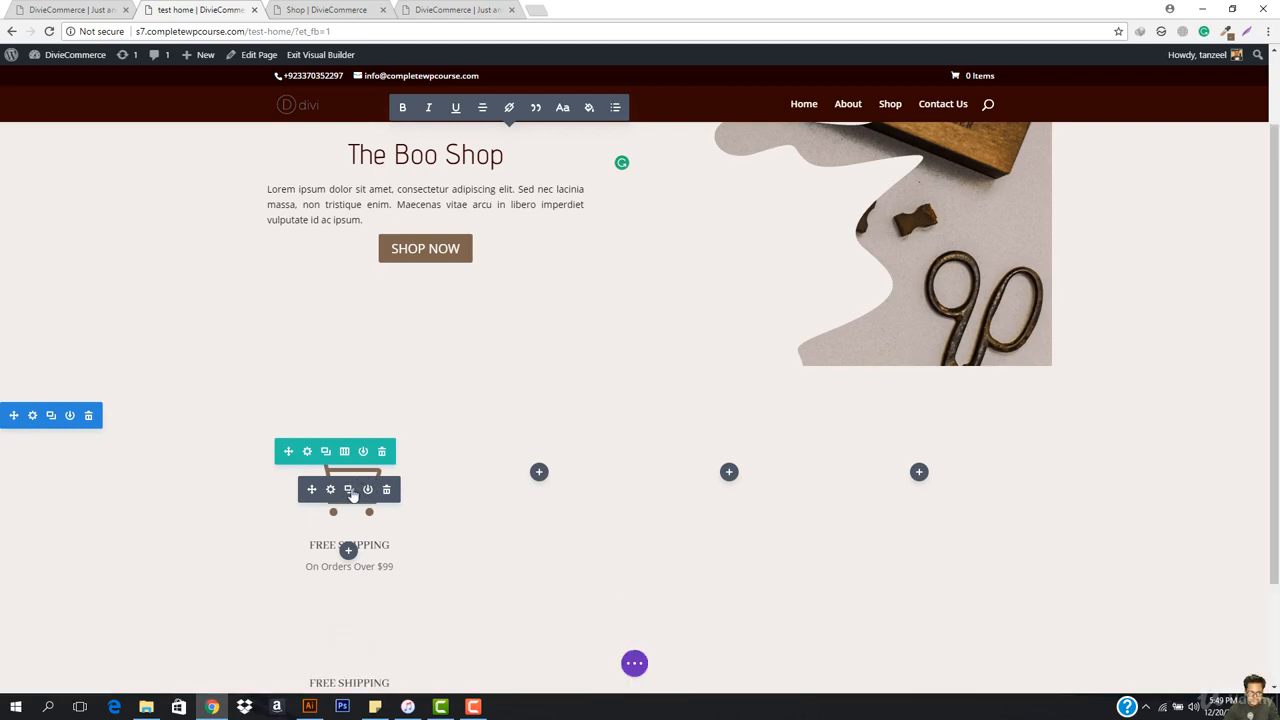
pyautogui.click(349, 489)
pyautogui.click(349, 489)
pyautogui.scroll(-2, 409, 474)
pyautogui.scroll(-3, 409, 474)
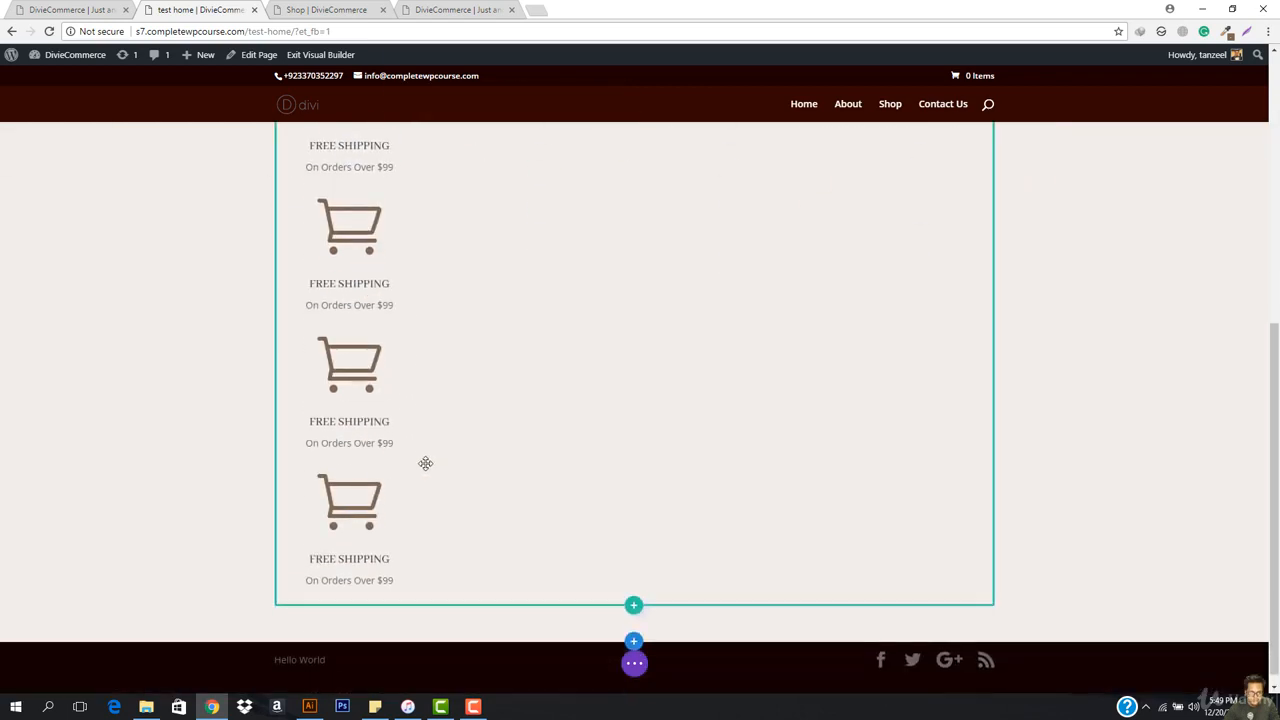
# Move the three duplicated blurbs into the second, third and fourth columns, one per column.
pyautogui.scroll(1, 423, 463)
pyautogui.moveTo(499, 208); pyautogui.dragTo(520, 176)
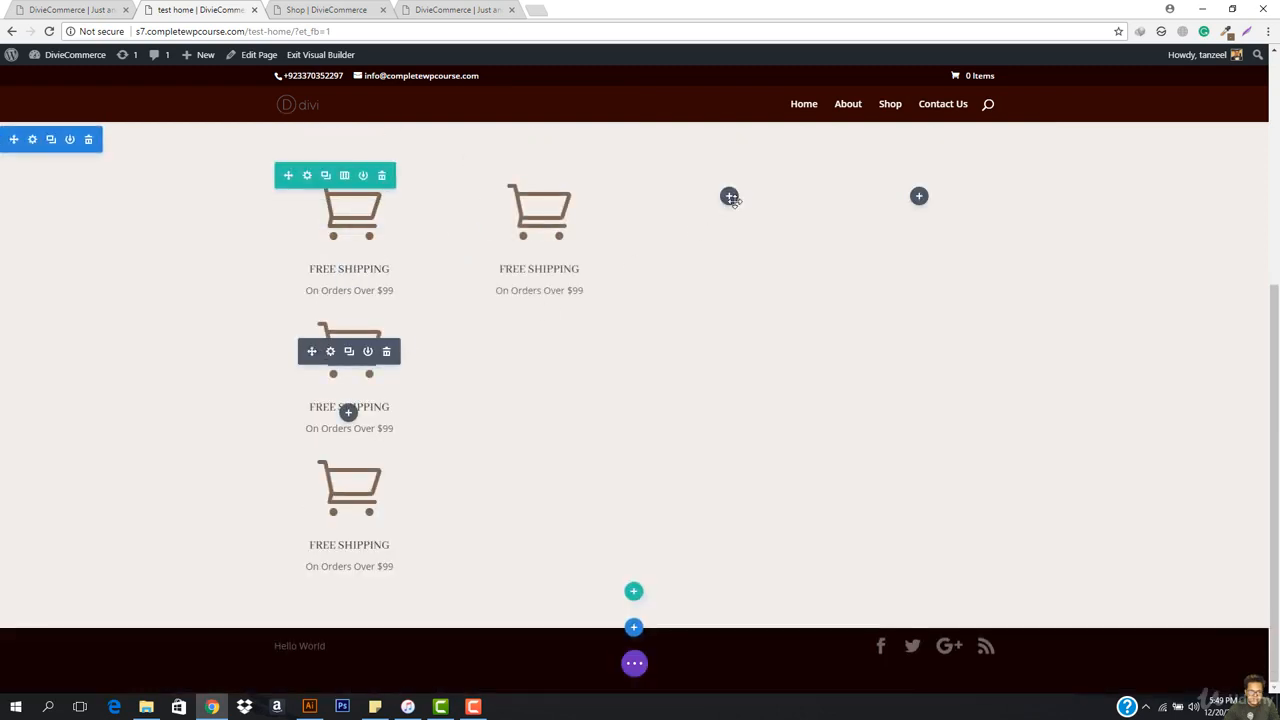
pyautogui.scroll(2, 729, 210)
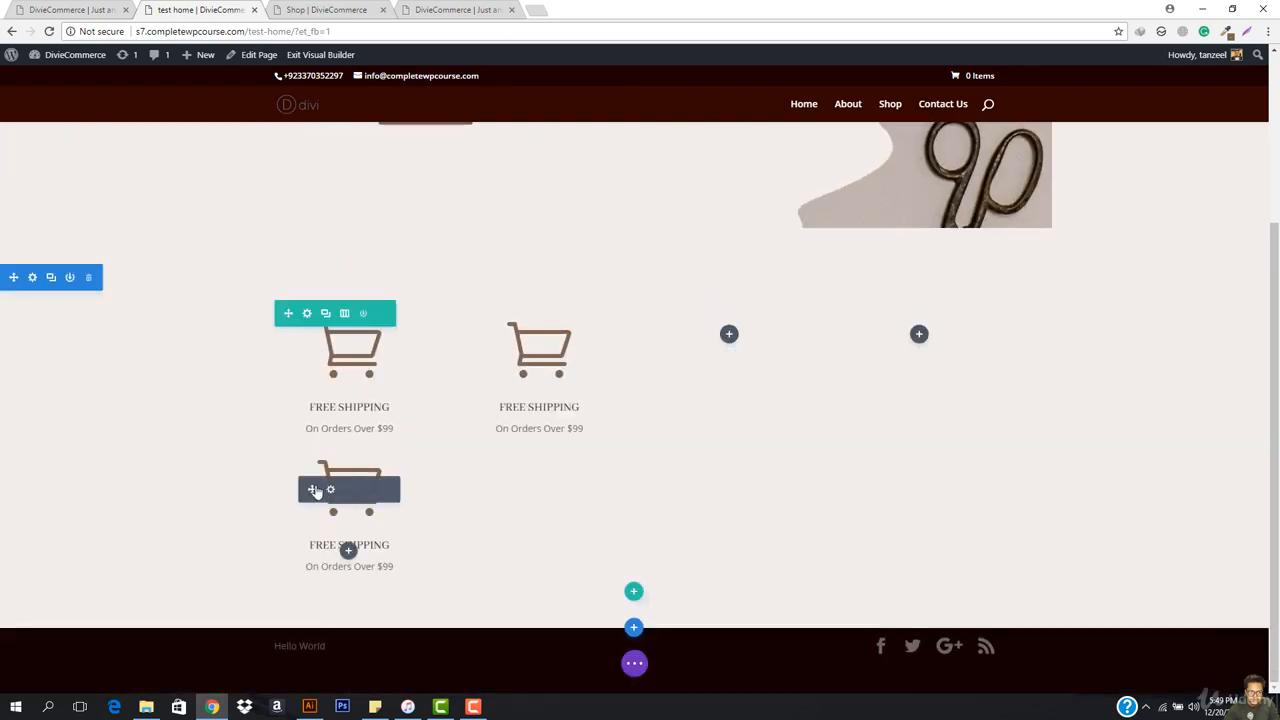
pyautogui.moveTo(313, 490); pyautogui.dragTo(738, 350)
pyautogui.moveTo(902, 464); pyautogui.dragTo(908, 467)
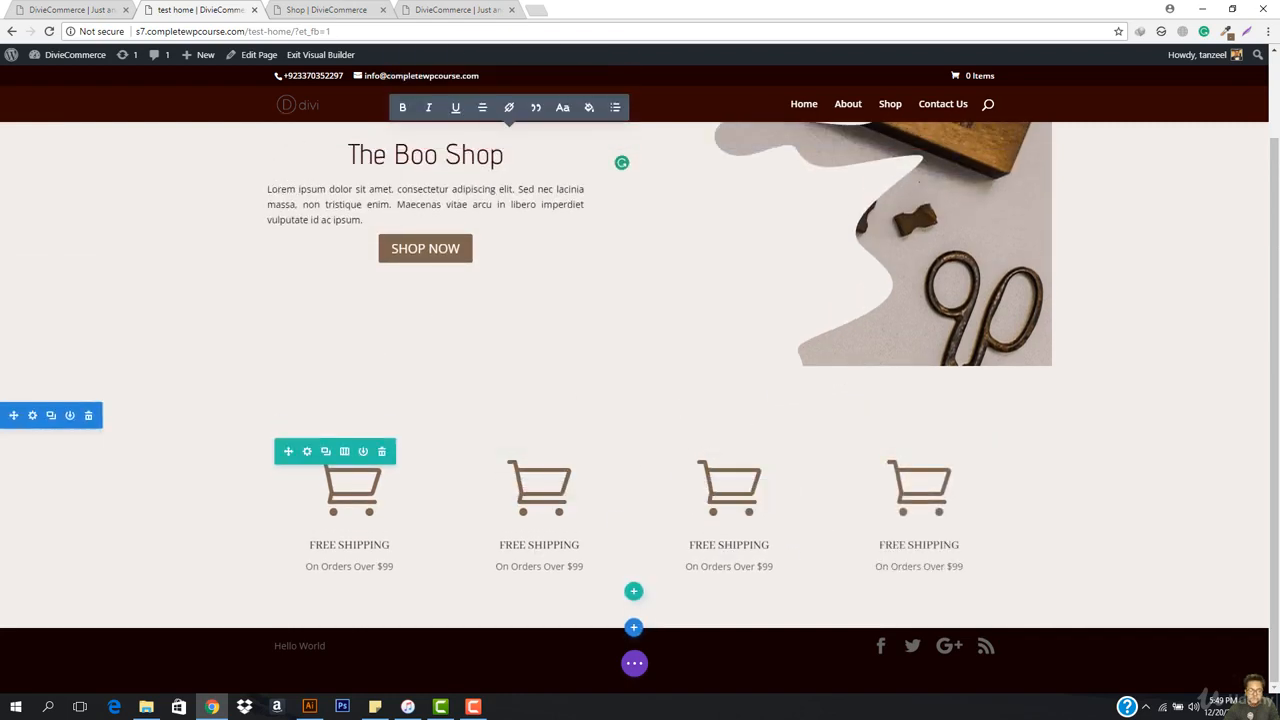
# Switch to the reference home page and examine the column 1 background in the Popular Products row's settings.
pyautogui.click(77, 9)
pyautogui.scroll(-2, 591, 488)
pyautogui.scroll(-1, 591, 488)
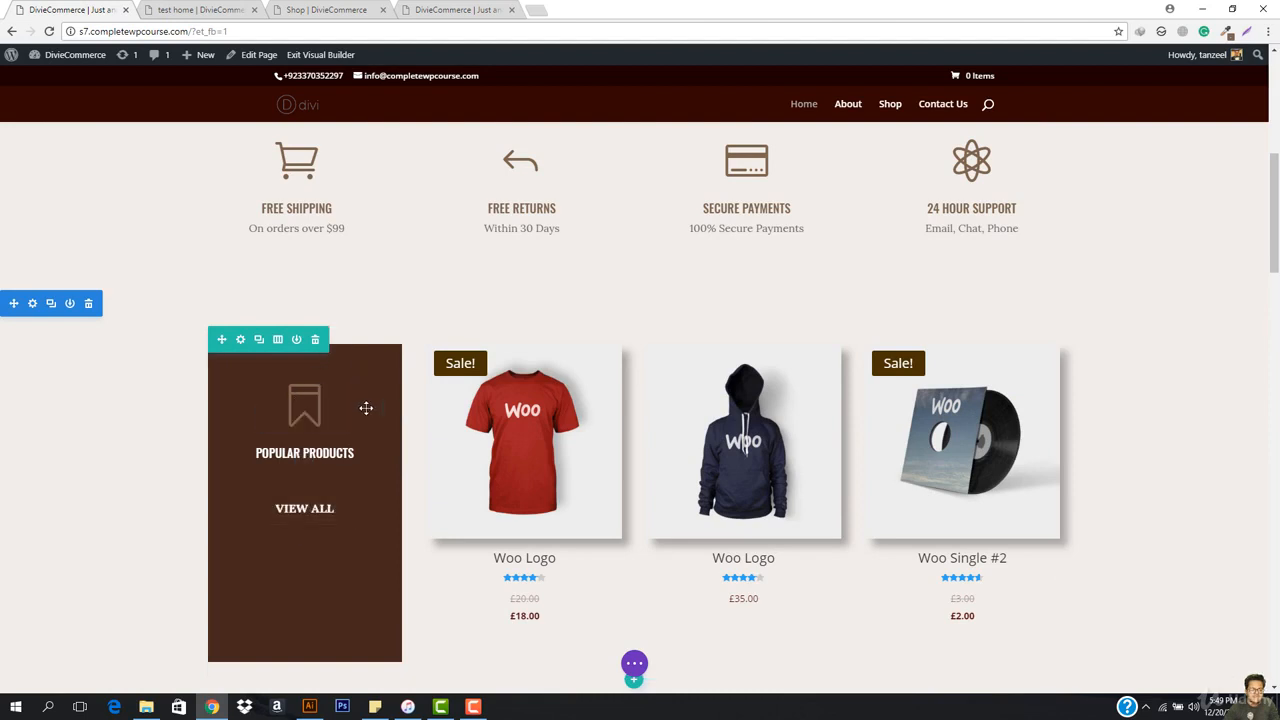
pyautogui.click(240, 340)
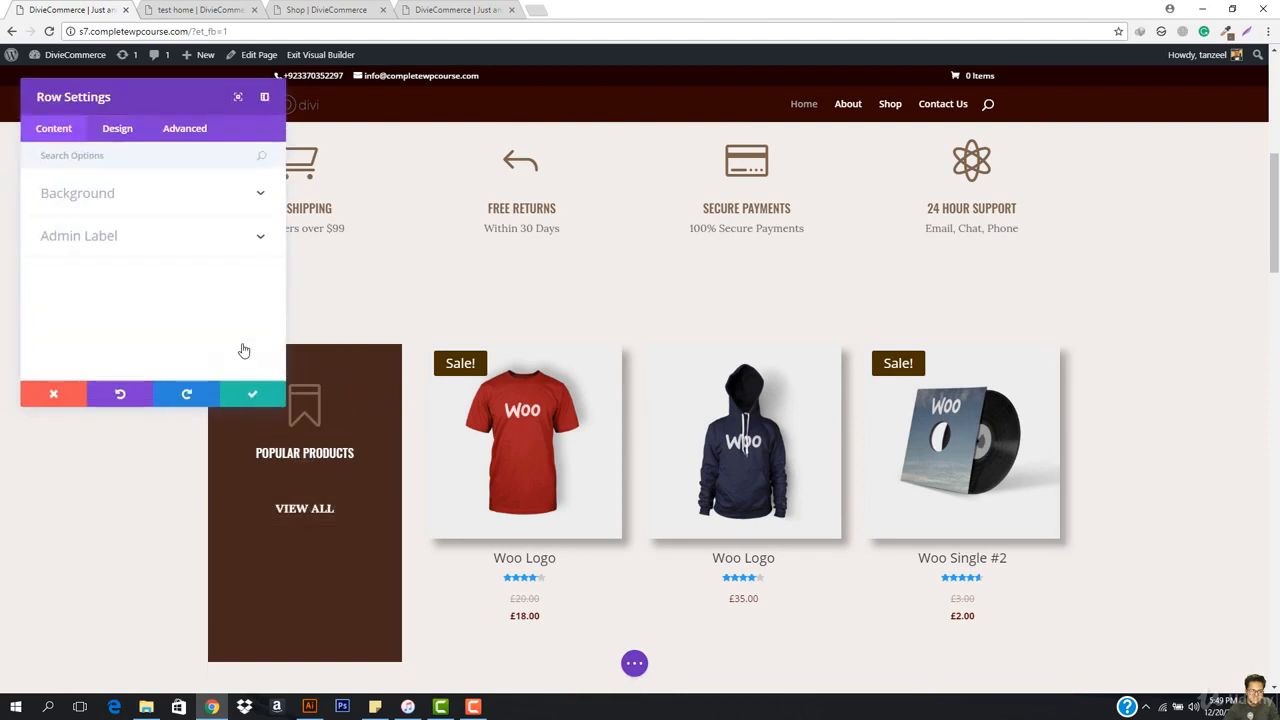
pyautogui.click(113, 200)
pyautogui.scroll(-4, 120, 277)
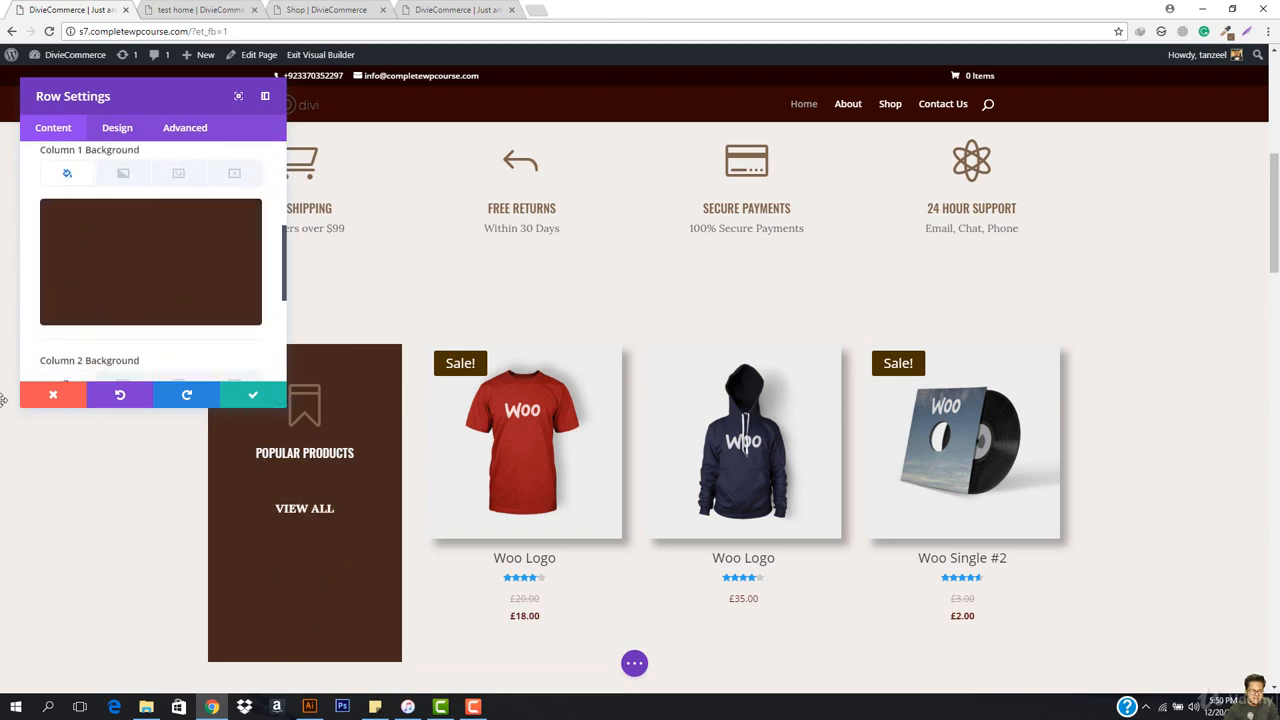
pyautogui.click(253, 395)
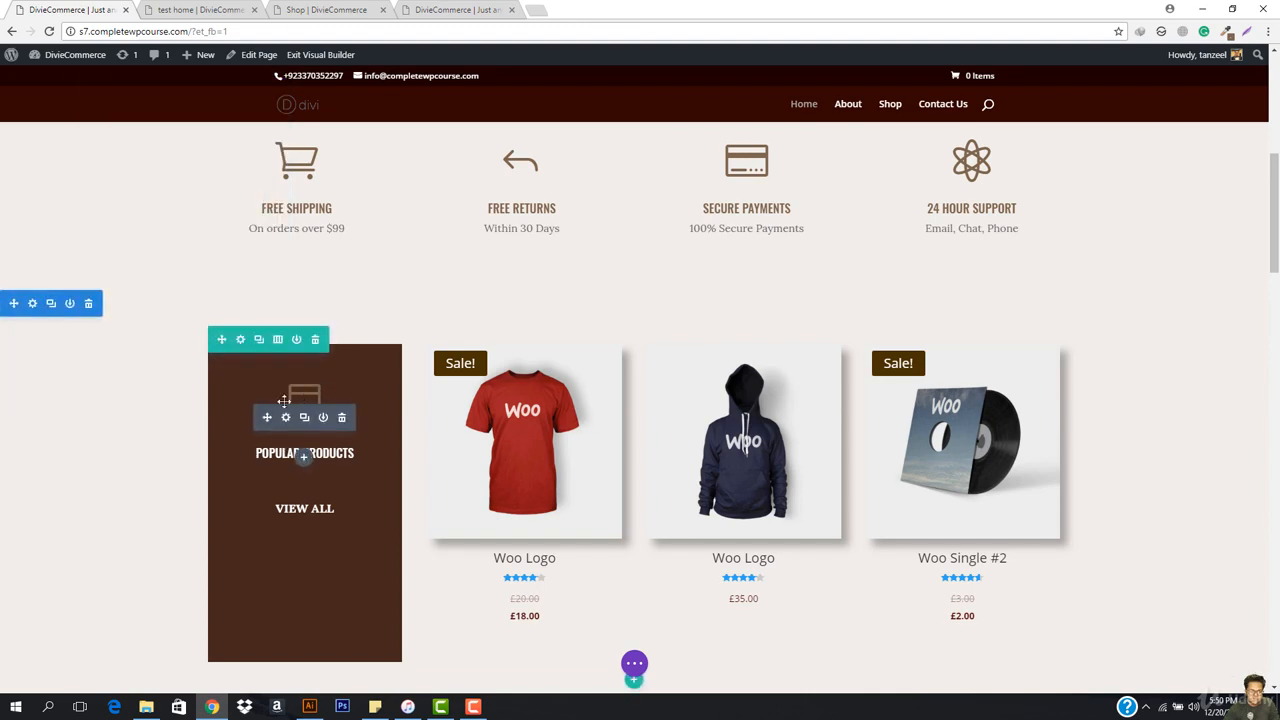
# Examine the title and icon settings of the Popular Products blurb on the reference page.
pyautogui.click(287, 419)
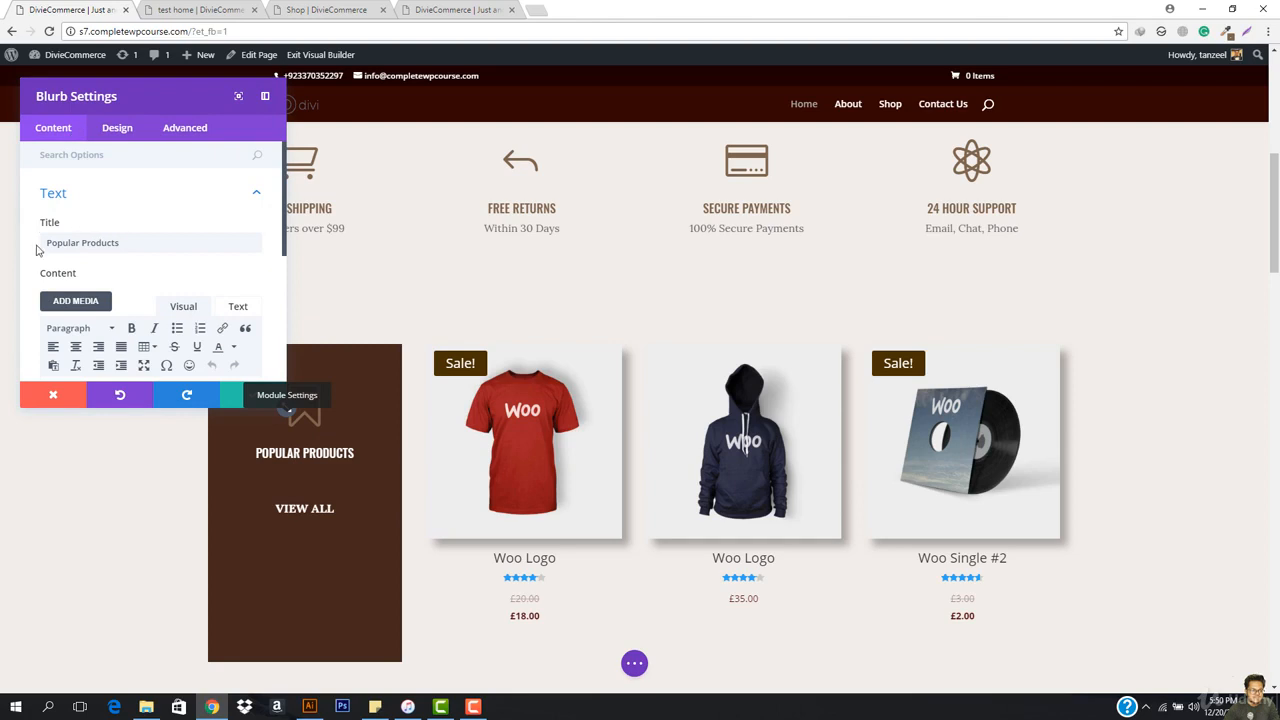
pyautogui.scroll(-1, 4, 183)
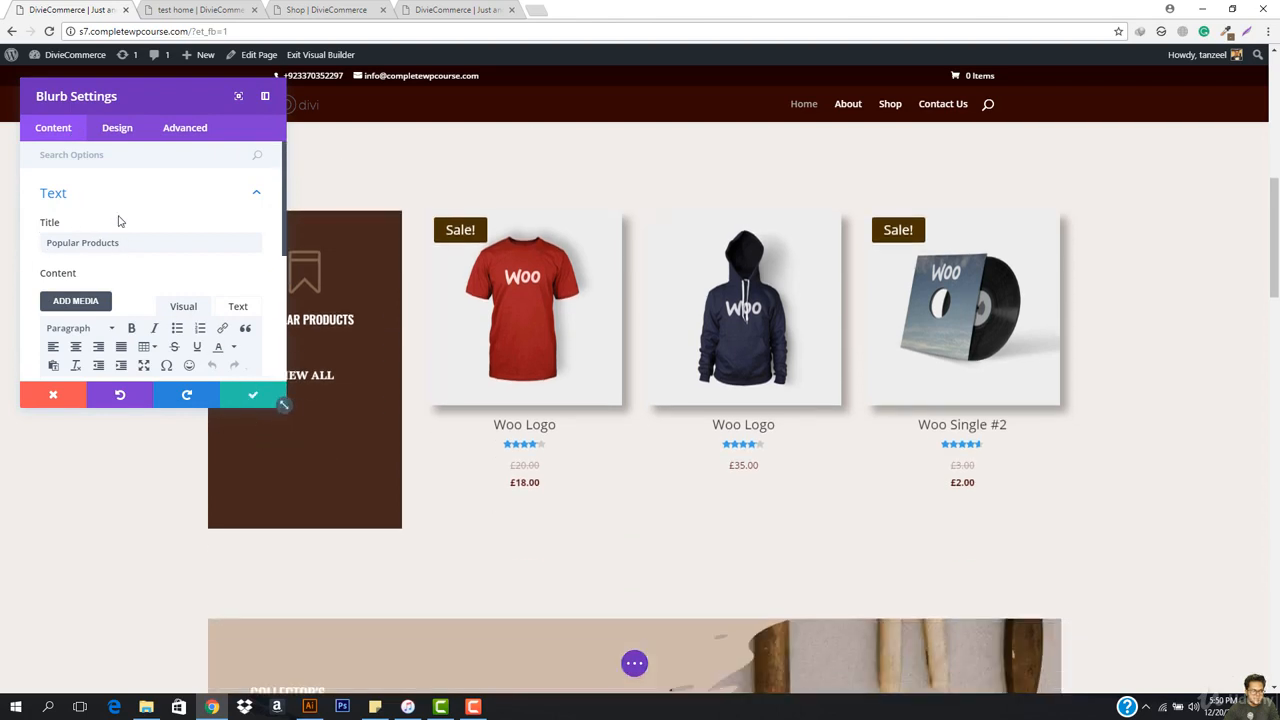
pyautogui.scroll(-2, 120, 217)
pyautogui.click(114, 303)
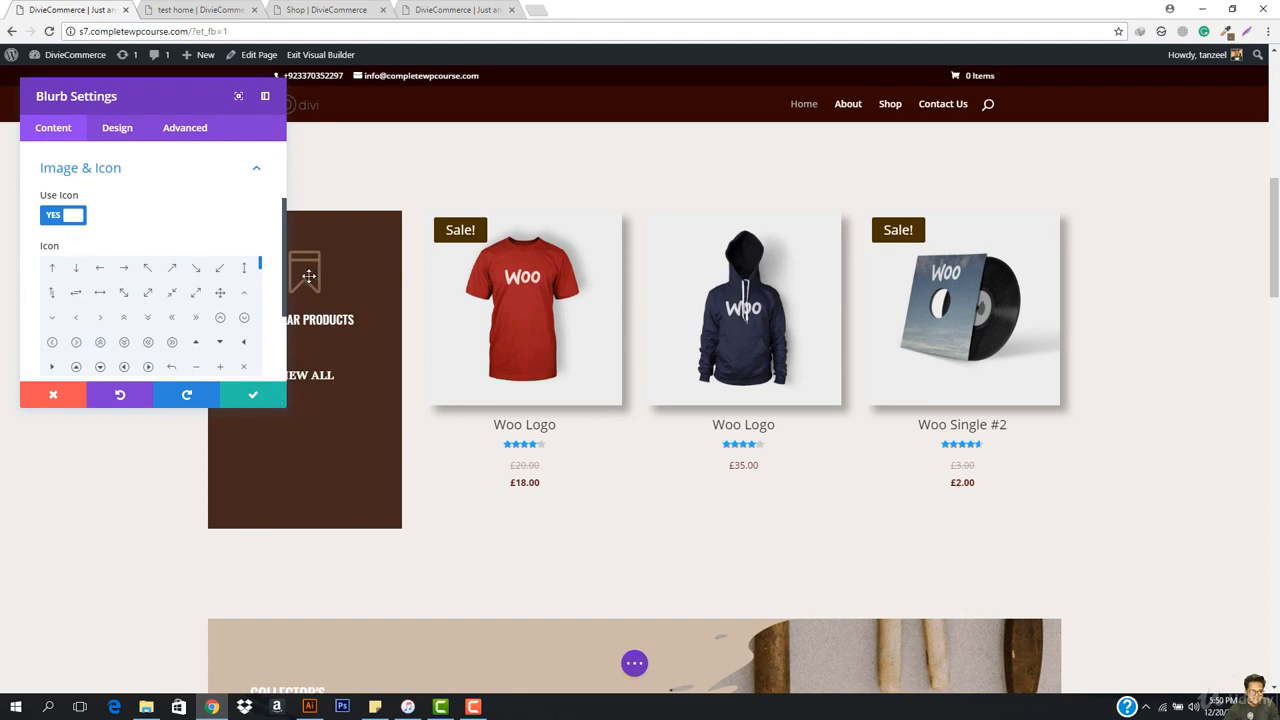
pyautogui.scroll(-6, 100, 300)
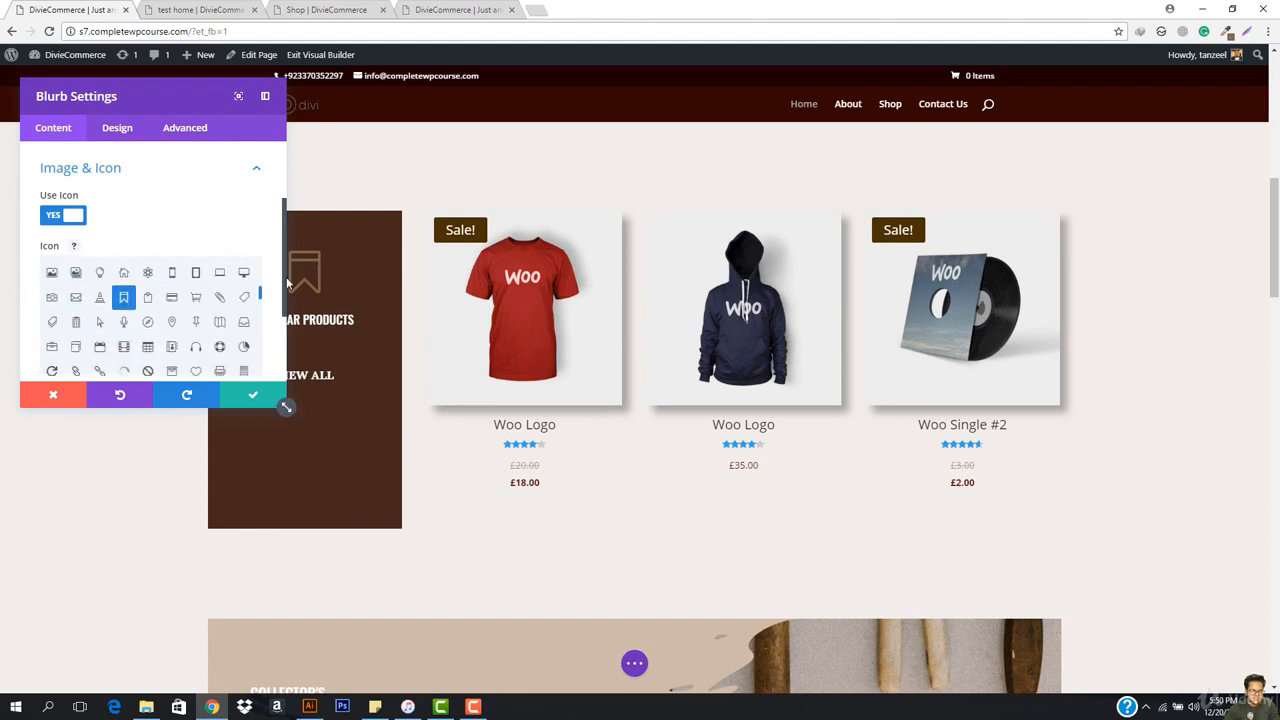
pyautogui.click(253, 395)
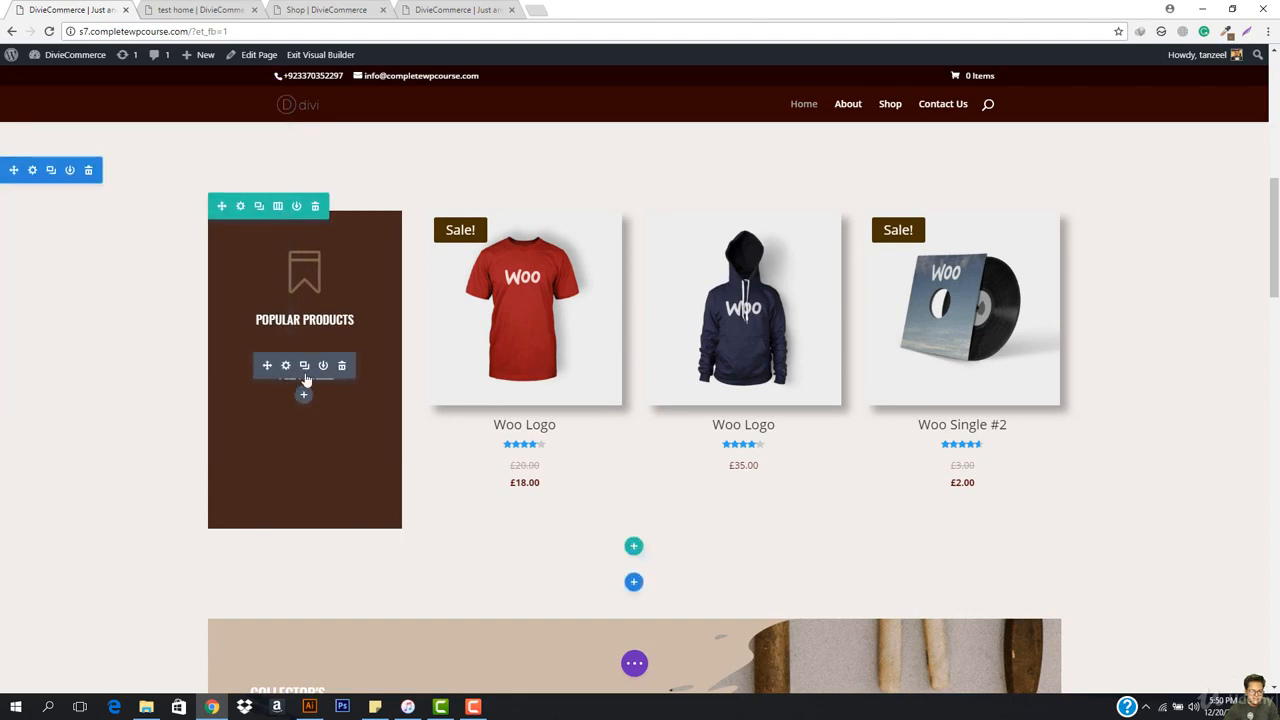
# Examine the View All button's design settings, including its background color, border width and border radius, and close them without changes.
pyautogui.click(286, 366)
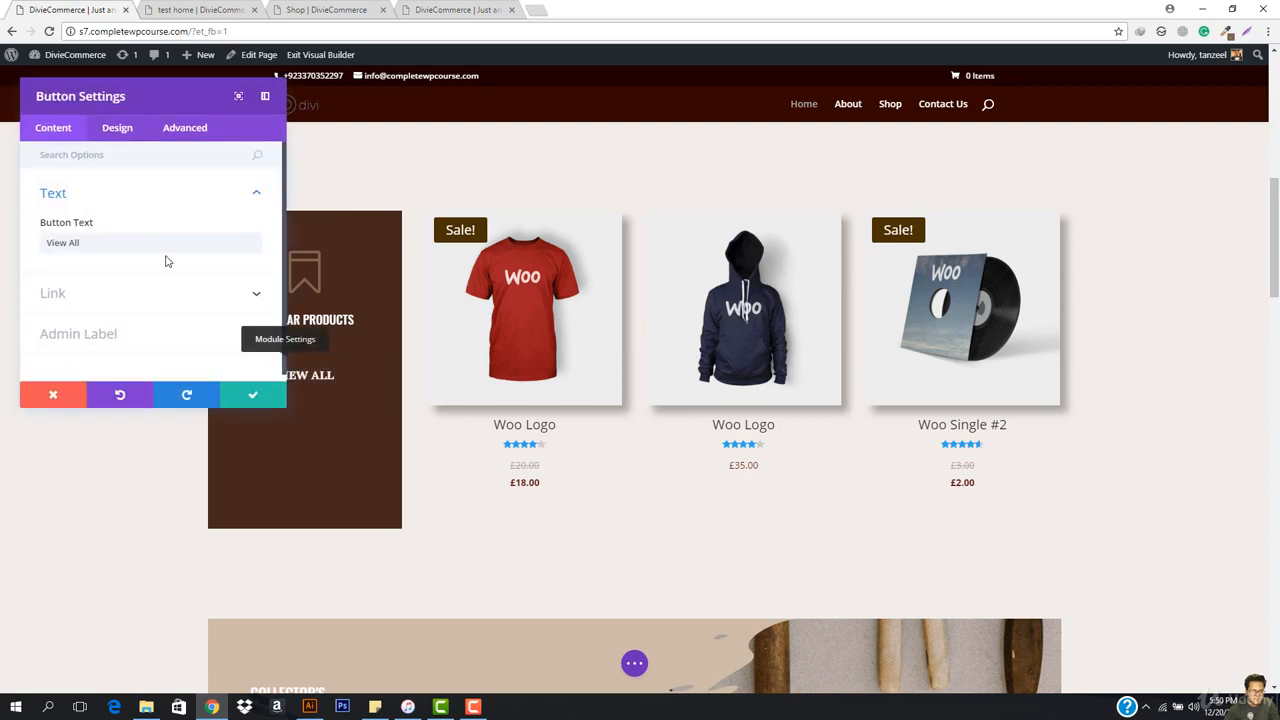
pyautogui.click(116, 130)
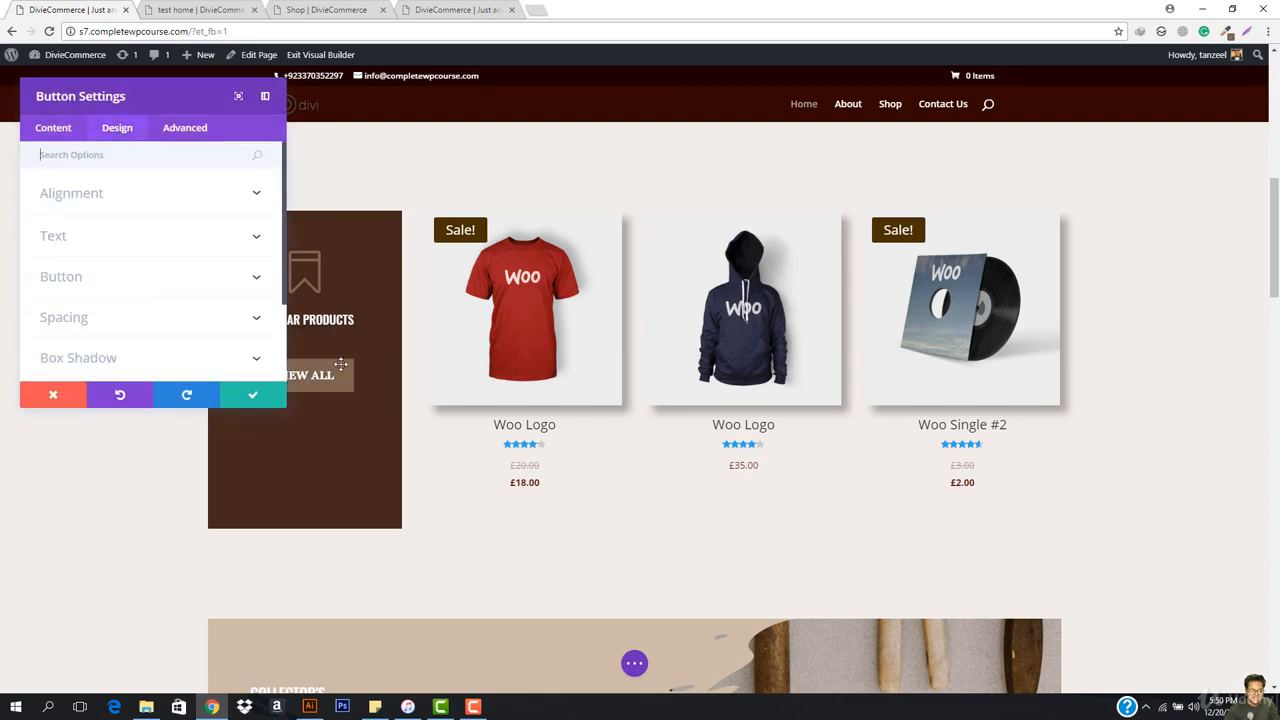
pyautogui.click(94, 277)
pyautogui.scroll(-2, 153, 307)
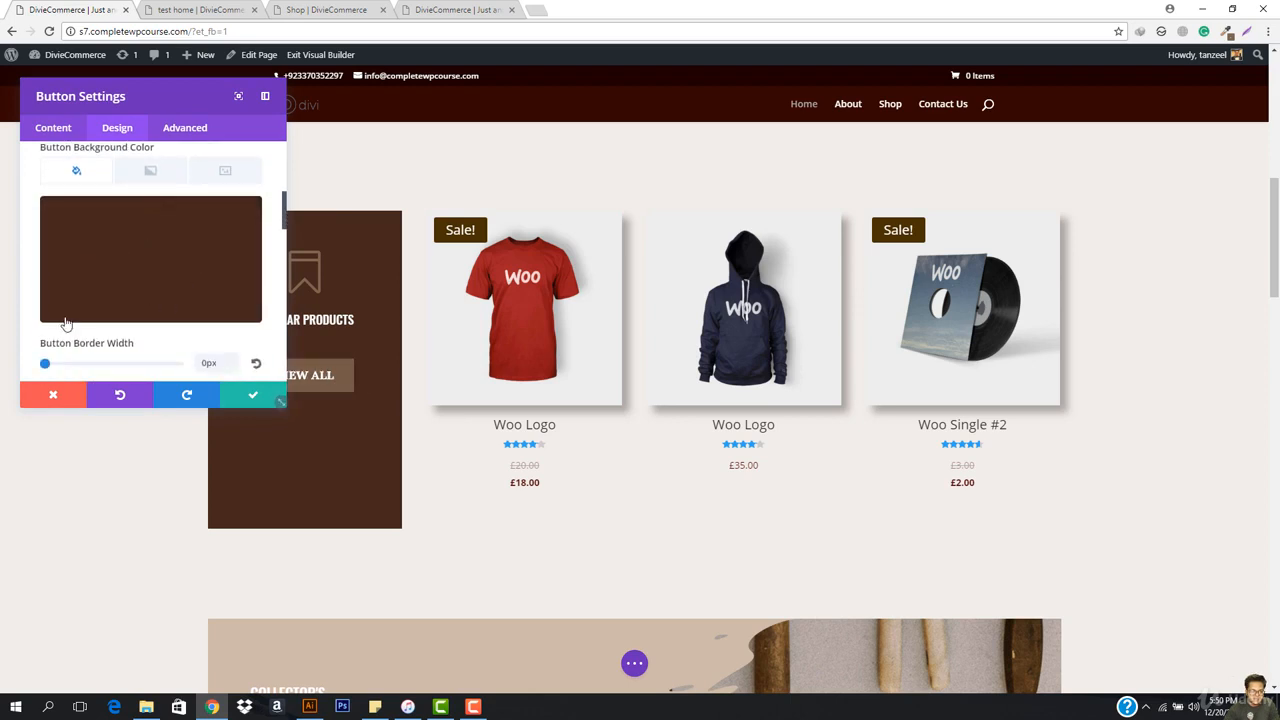
pyautogui.scroll(-1, 66, 323)
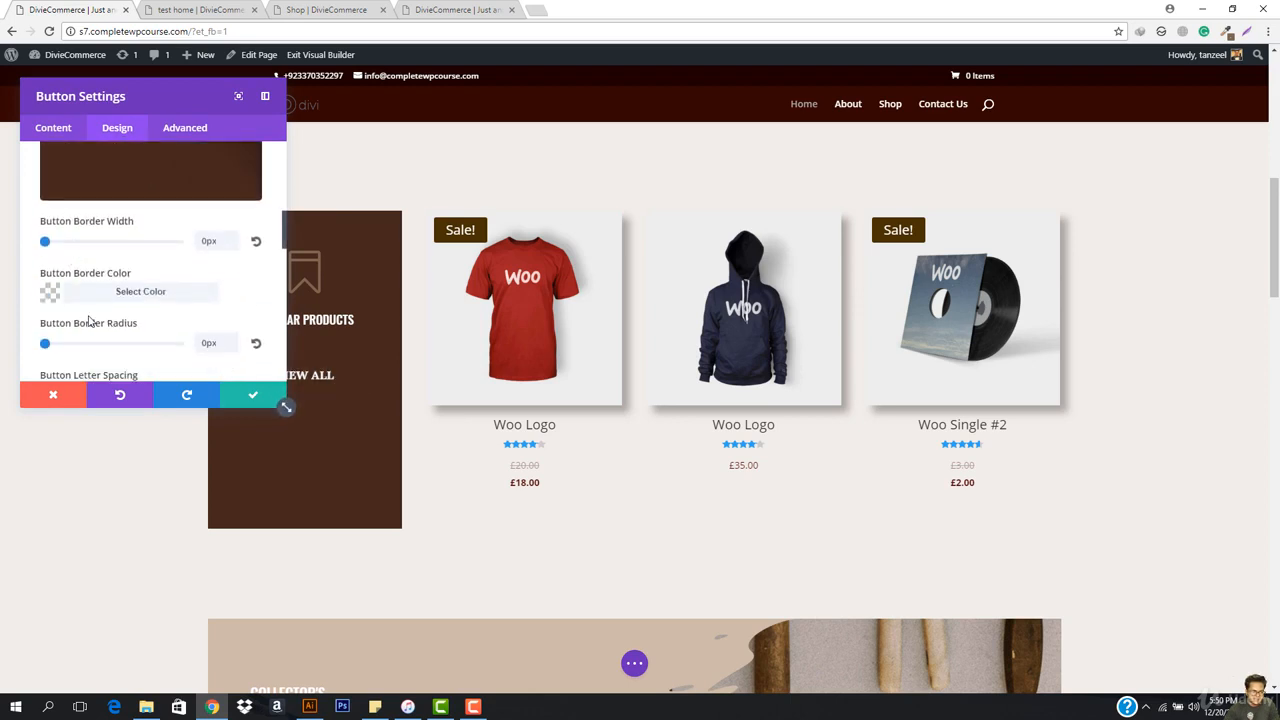
pyautogui.click(56, 400)
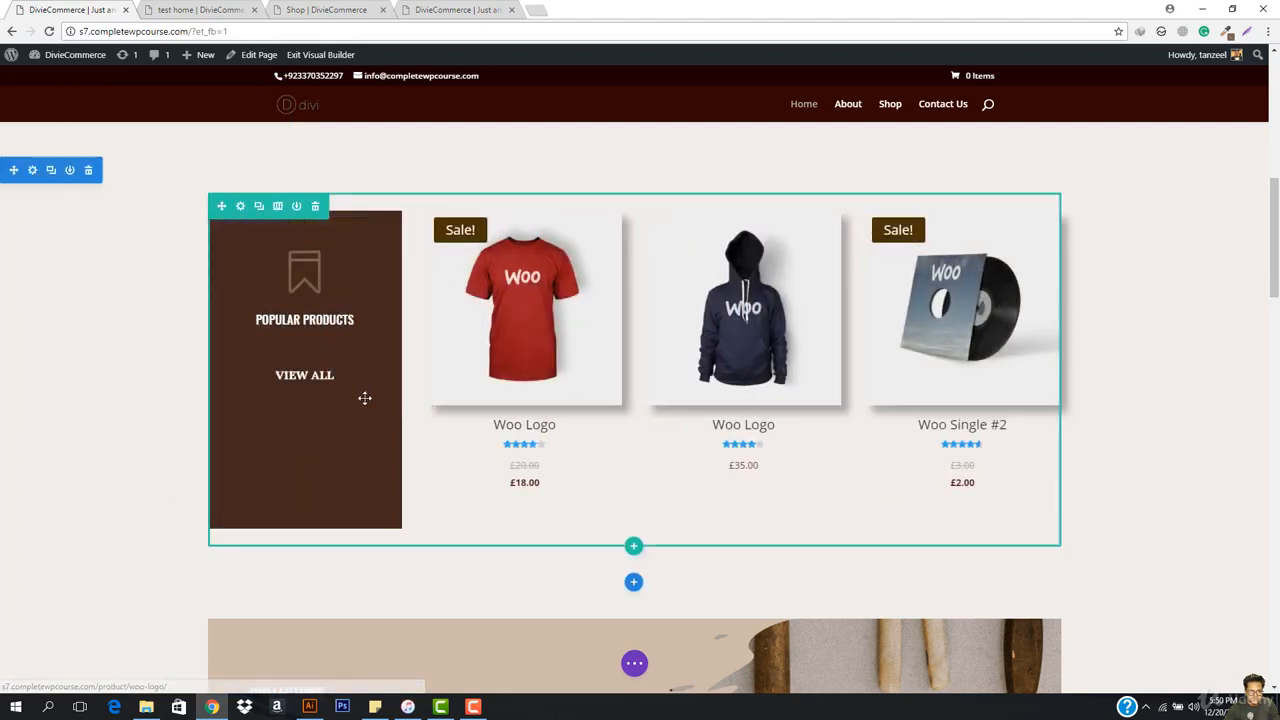
# Review the reference page's sections from the hero and feature blurbs through the collection banner, product grid, sale slider and category banners.
pyautogui.scroll(-4, 365, 398)
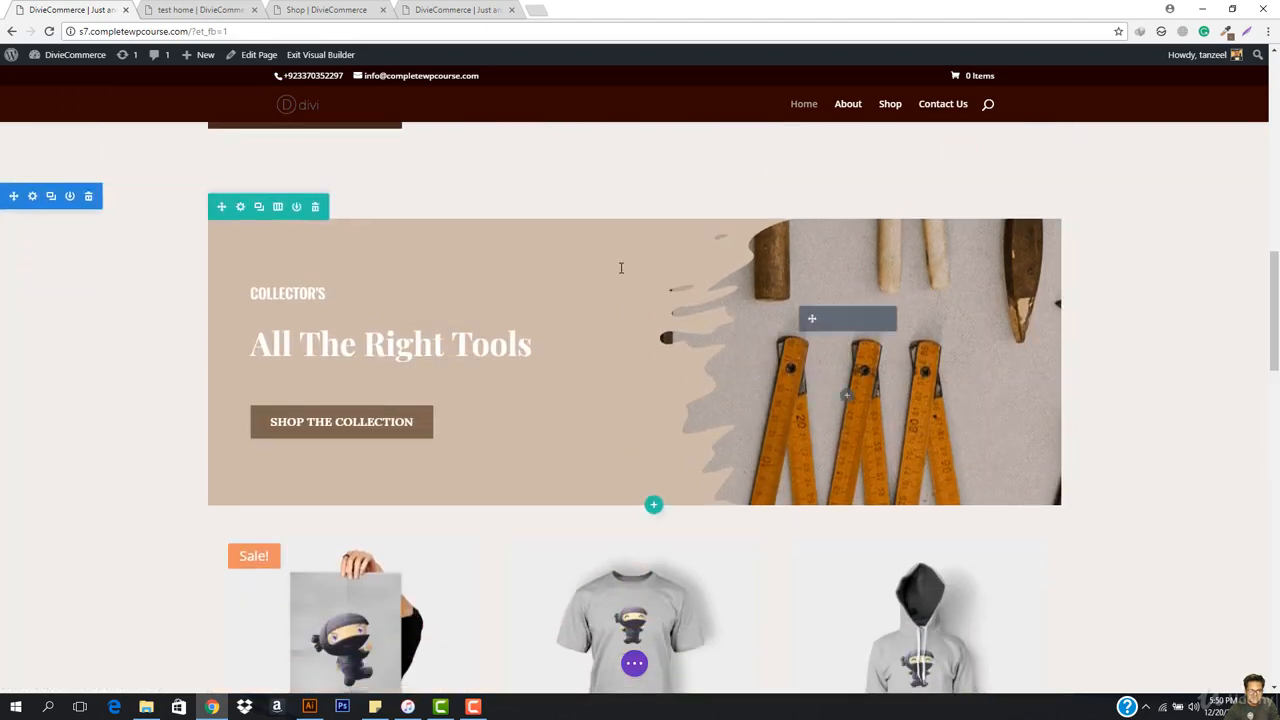
pyautogui.scroll(3, 547, 278)
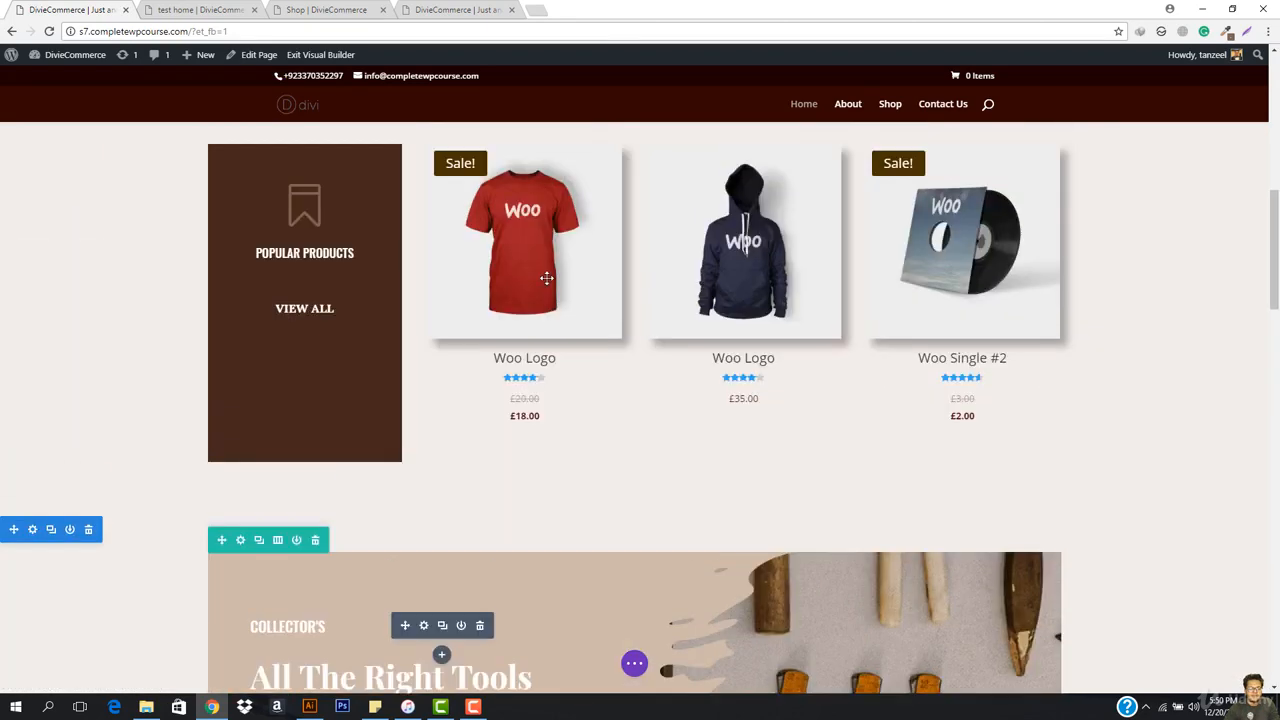
pyautogui.scroll(7, 547, 278)
pyautogui.scroll(-3, 600, 291)
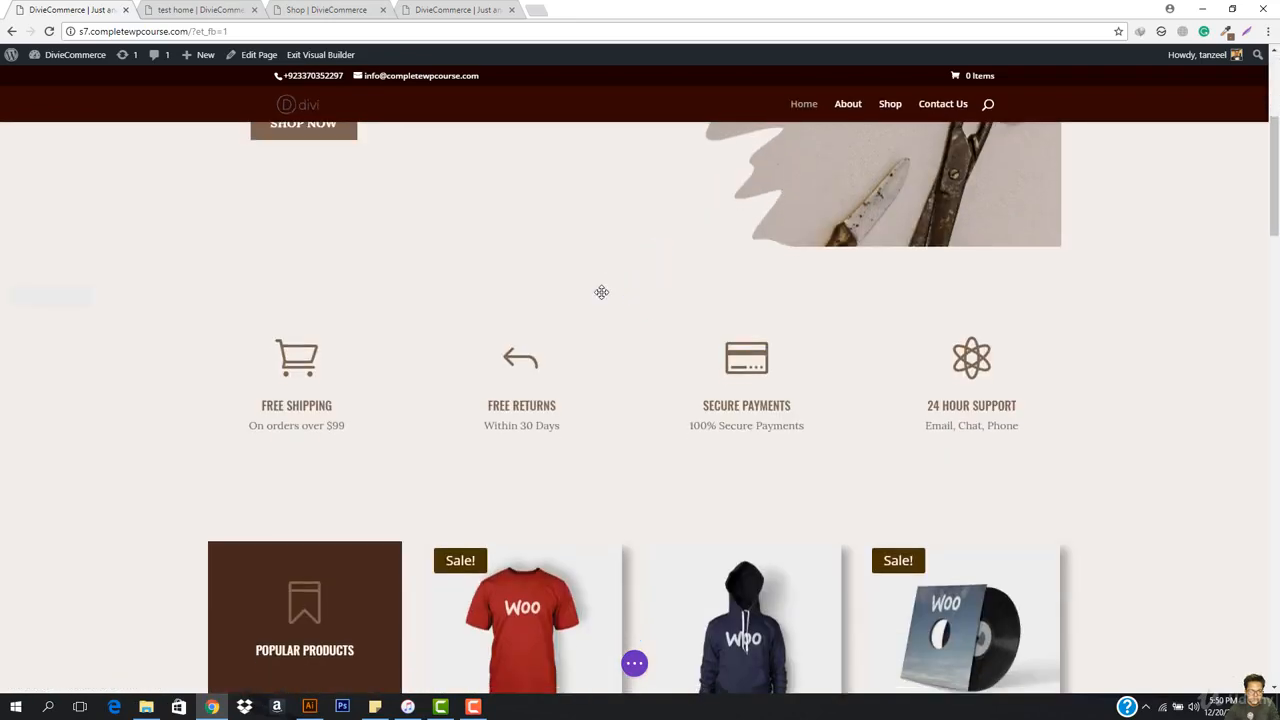
pyautogui.scroll(-5, 601, 291)
pyautogui.scroll(-1, 435, 480)
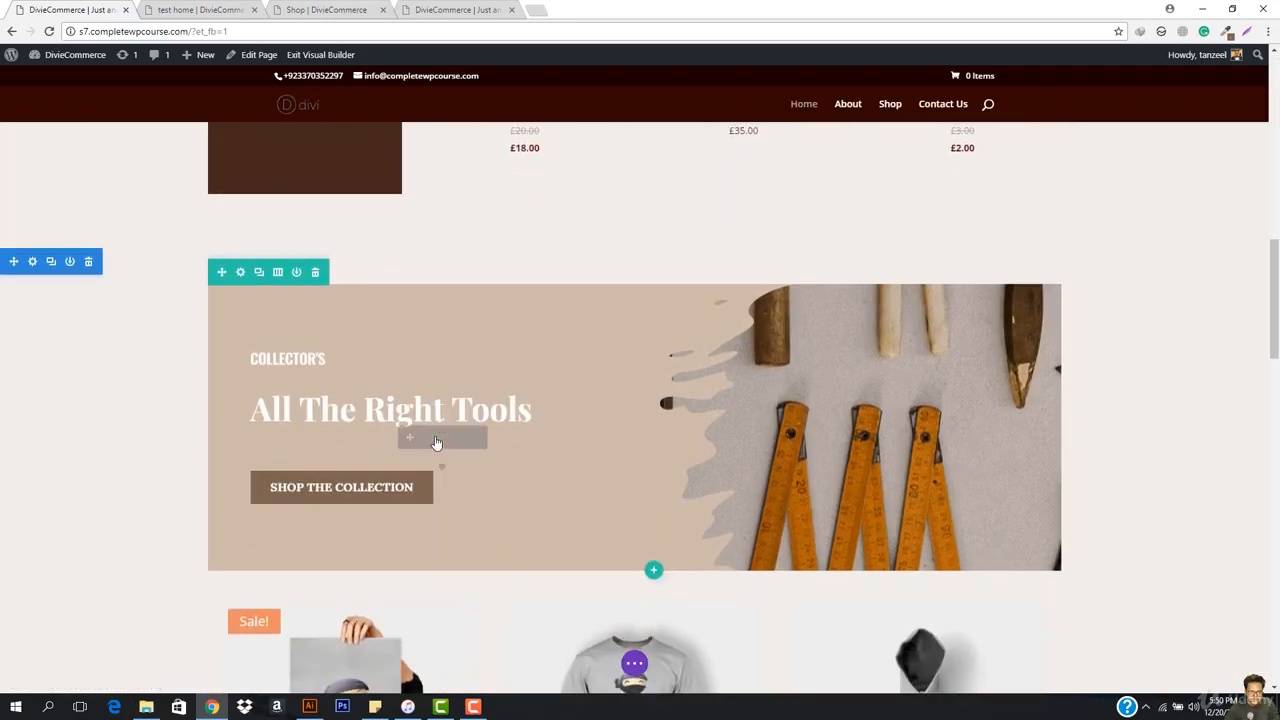
pyautogui.scroll(-4, 435, 443)
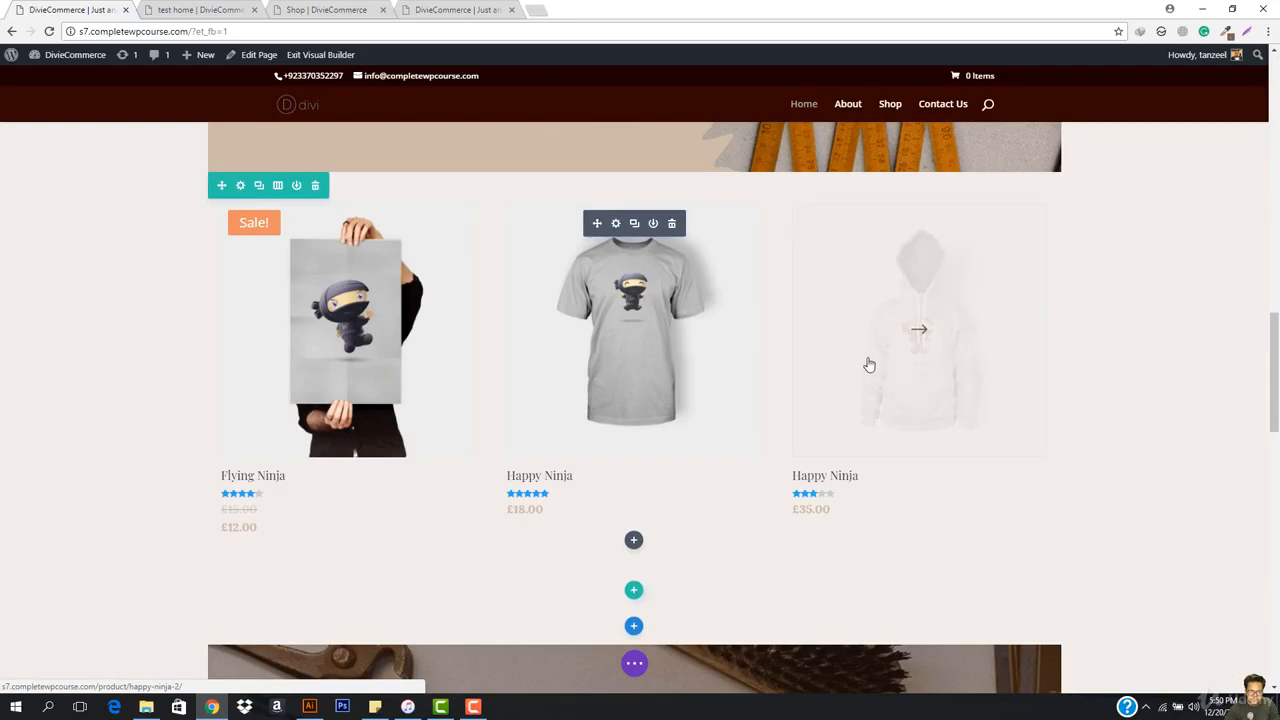
pyautogui.scroll(-5, 866, 360)
pyautogui.scroll(1, 387, 414)
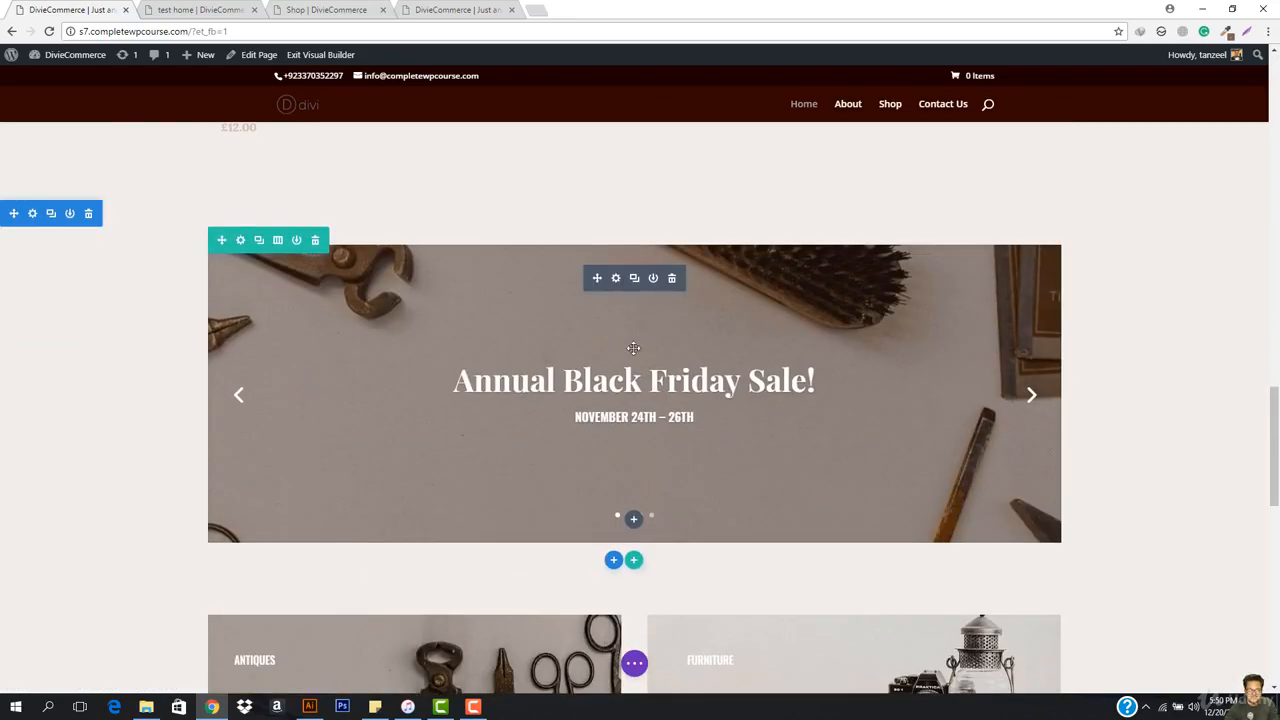
pyautogui.scroll(-4, 633, 347)
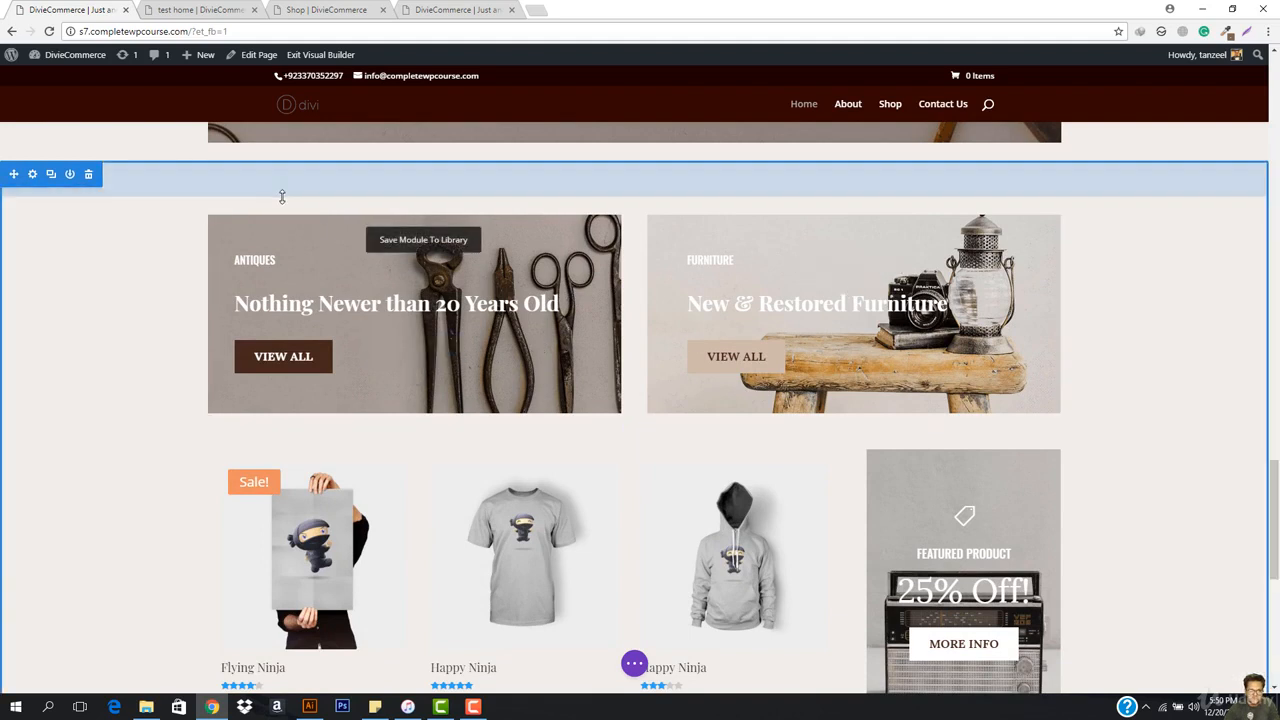
# Examine the column layout and the background images of both columns in the Antiques and Furniture row.
pyautogui.click(277, 184)
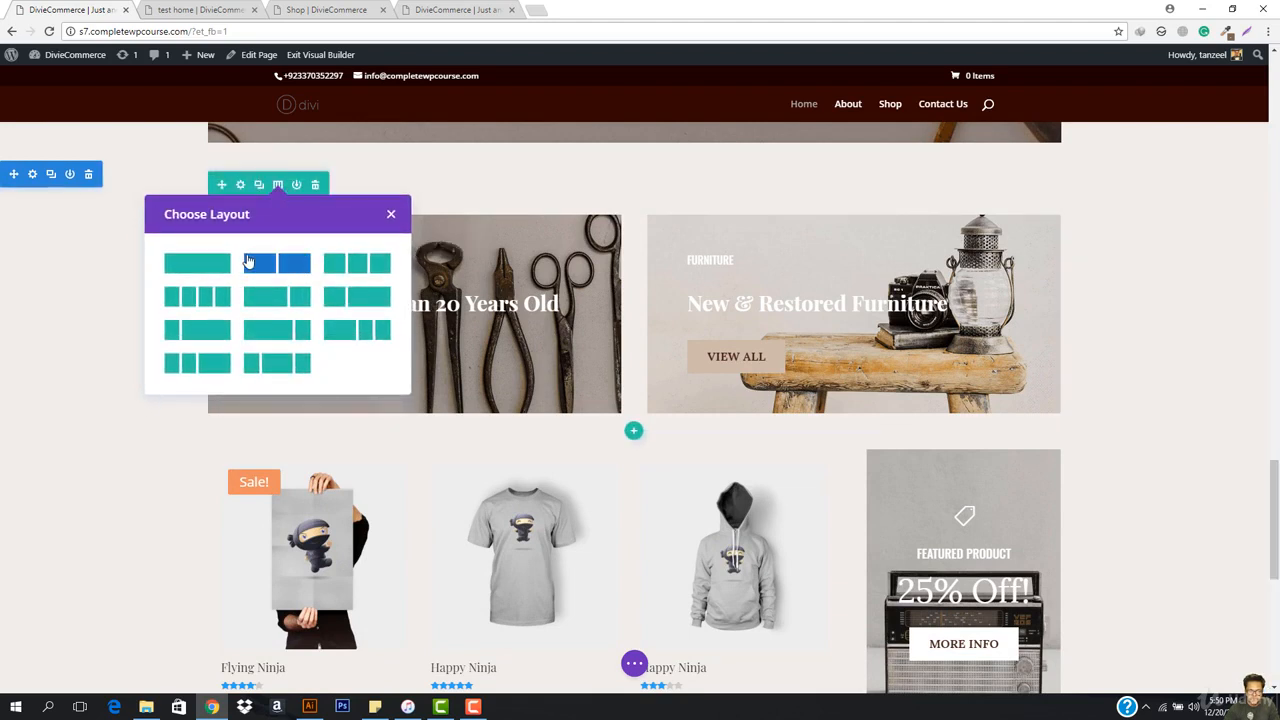
pyautogui.click(391, 215)
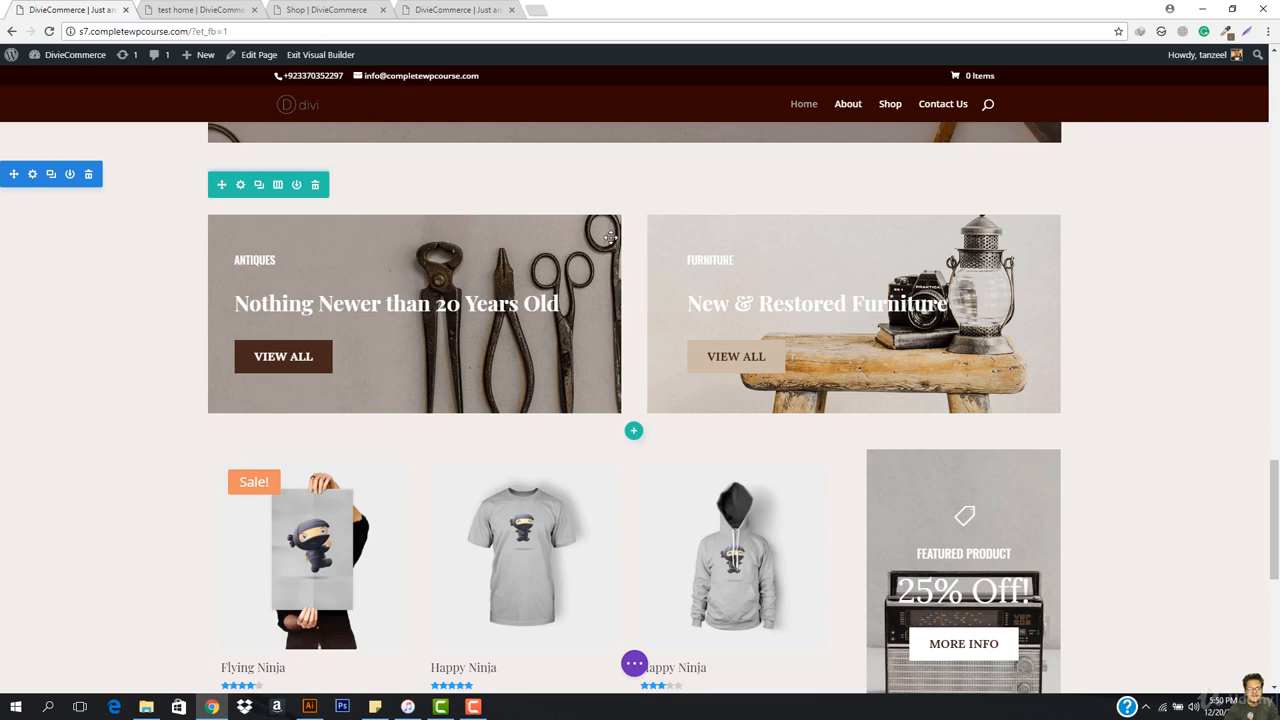
pyautogui.click(240, 186)
pyautogui.click(114, 196)
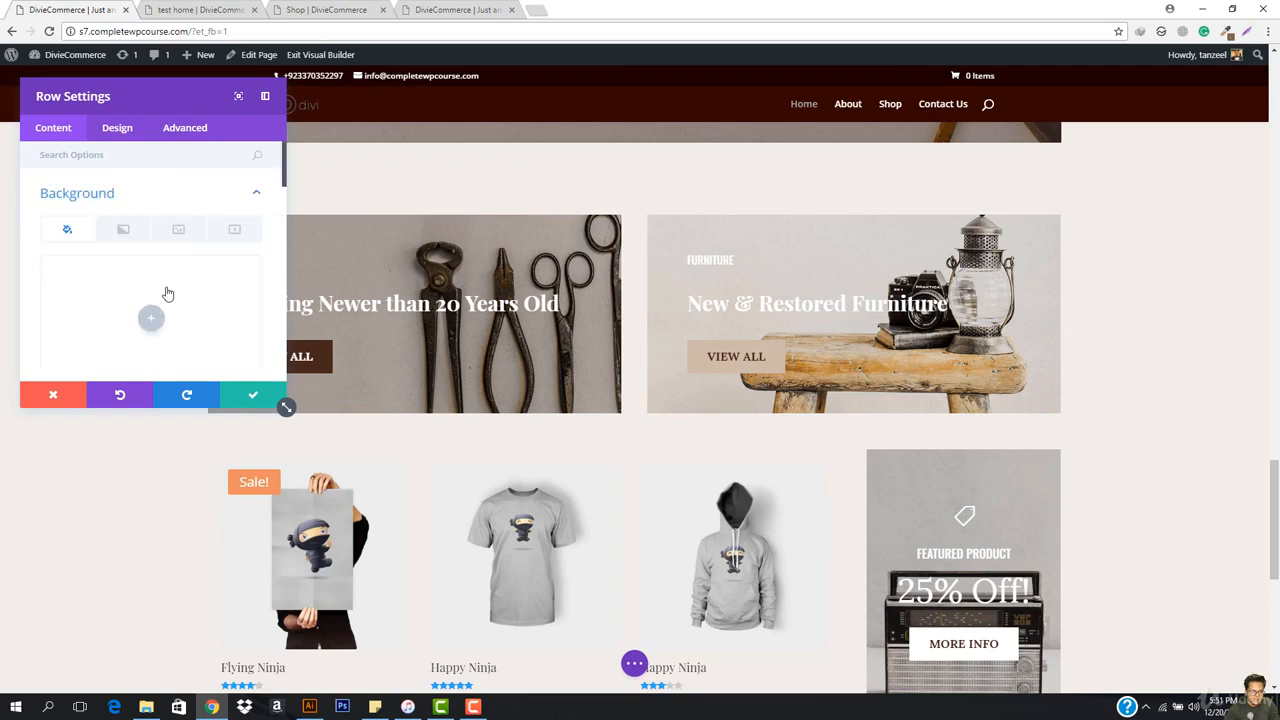
pyautogui.scroll(-5, 167, 293)
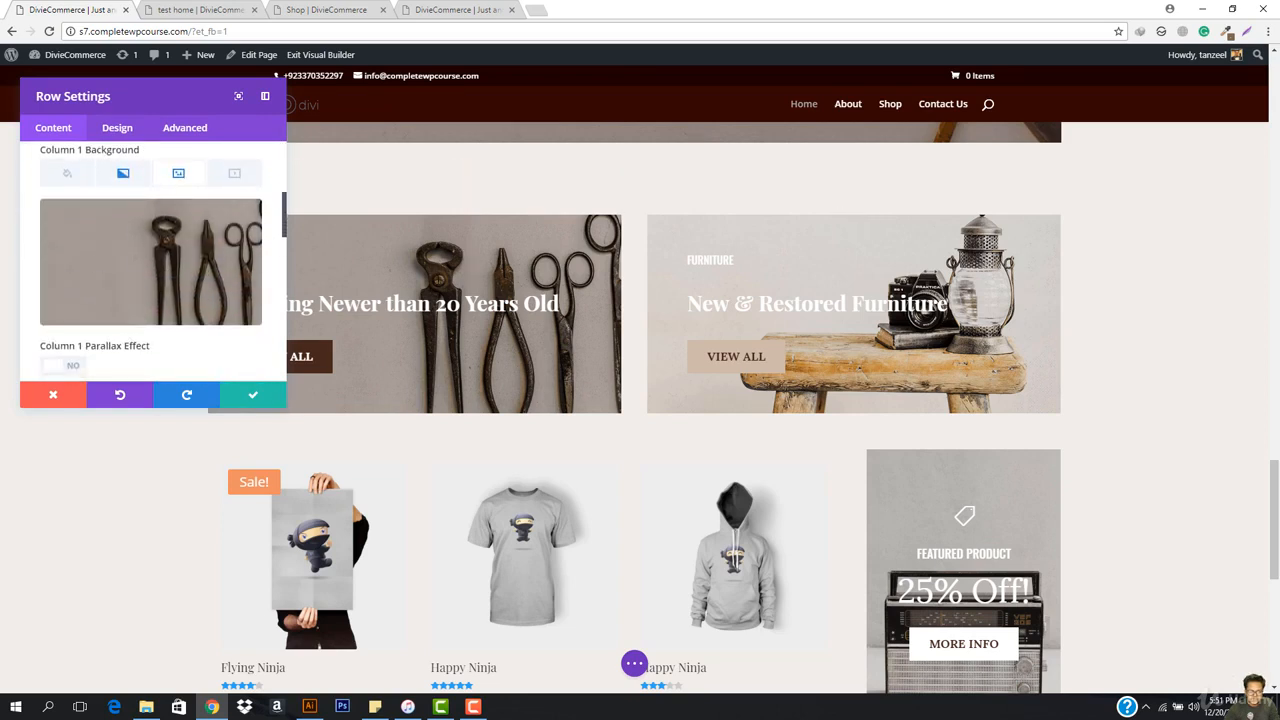
pyautogui.scroll(-10, 160, 270)
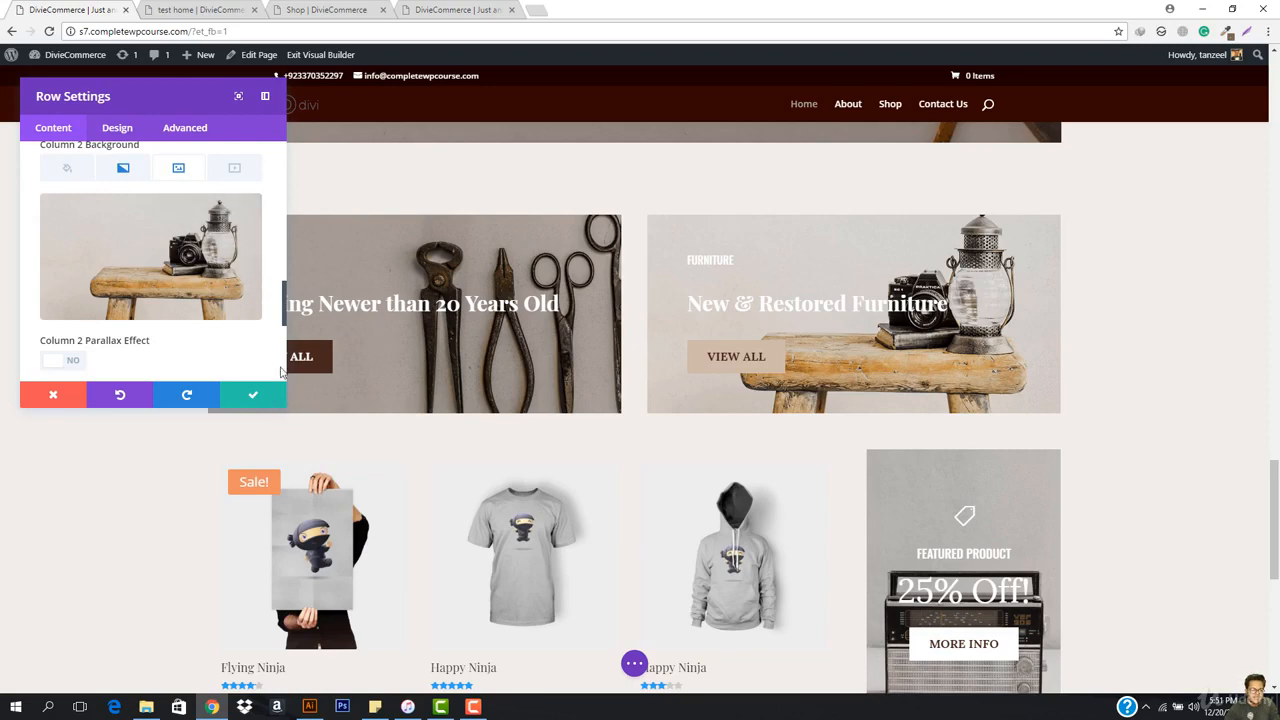
# Try the parallax effect on column 2's background, turn it off again, and examine the background image's size, position, repeat and blend options.
pyautogui.click(62, 362)
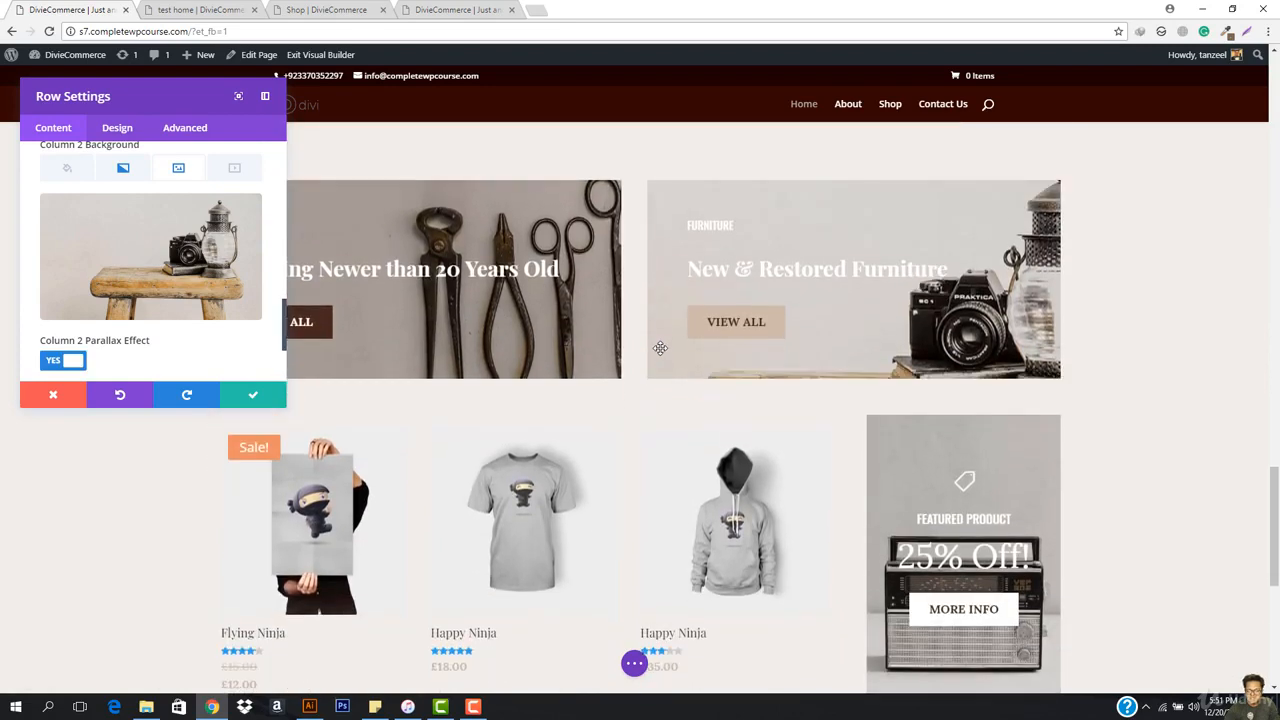
pyautogui.click(70, 361)
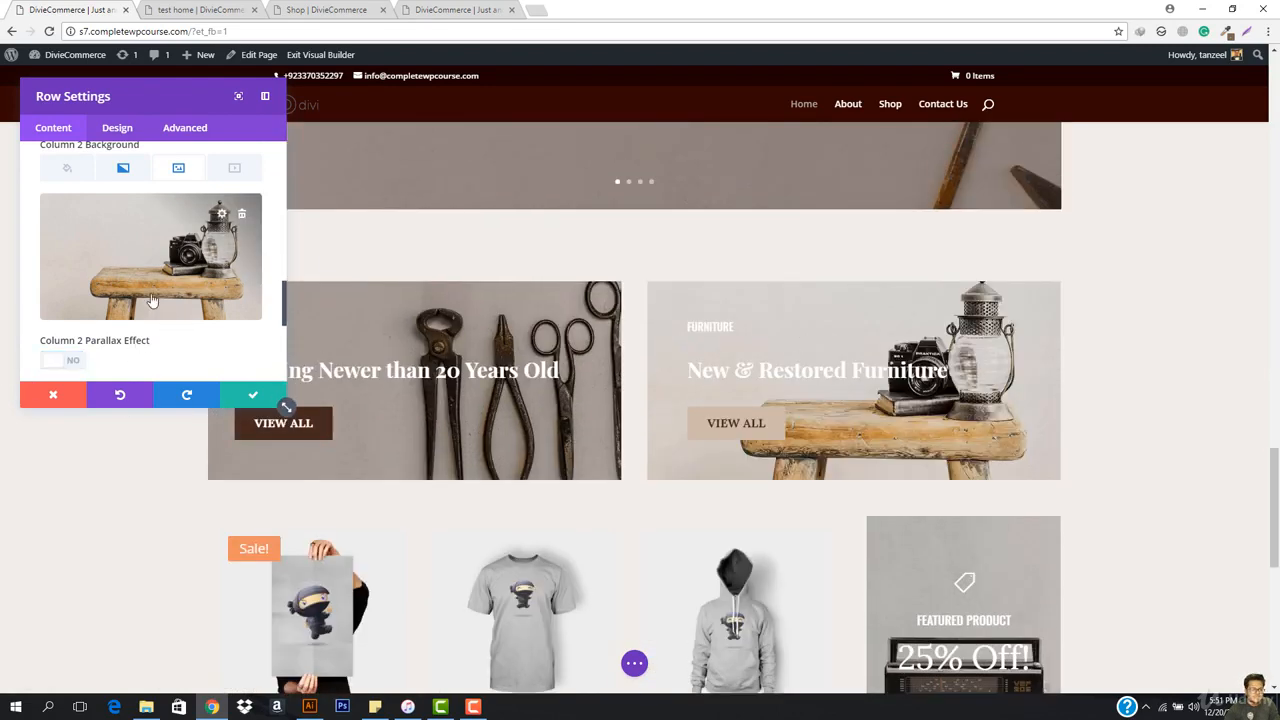
pyautogui.scroll(-2, 151, 298)
pyautogui.scroll(-1, 151, 298)
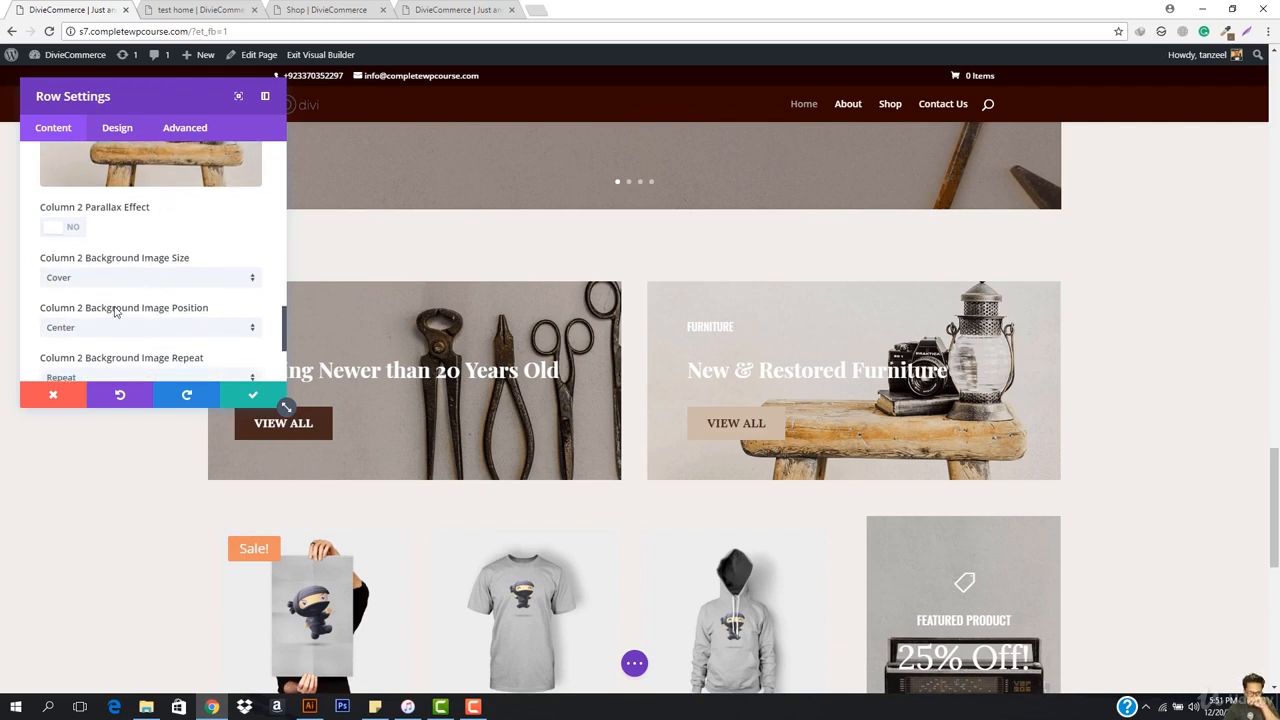
pyautogui.scroll(-1, 112, 344)
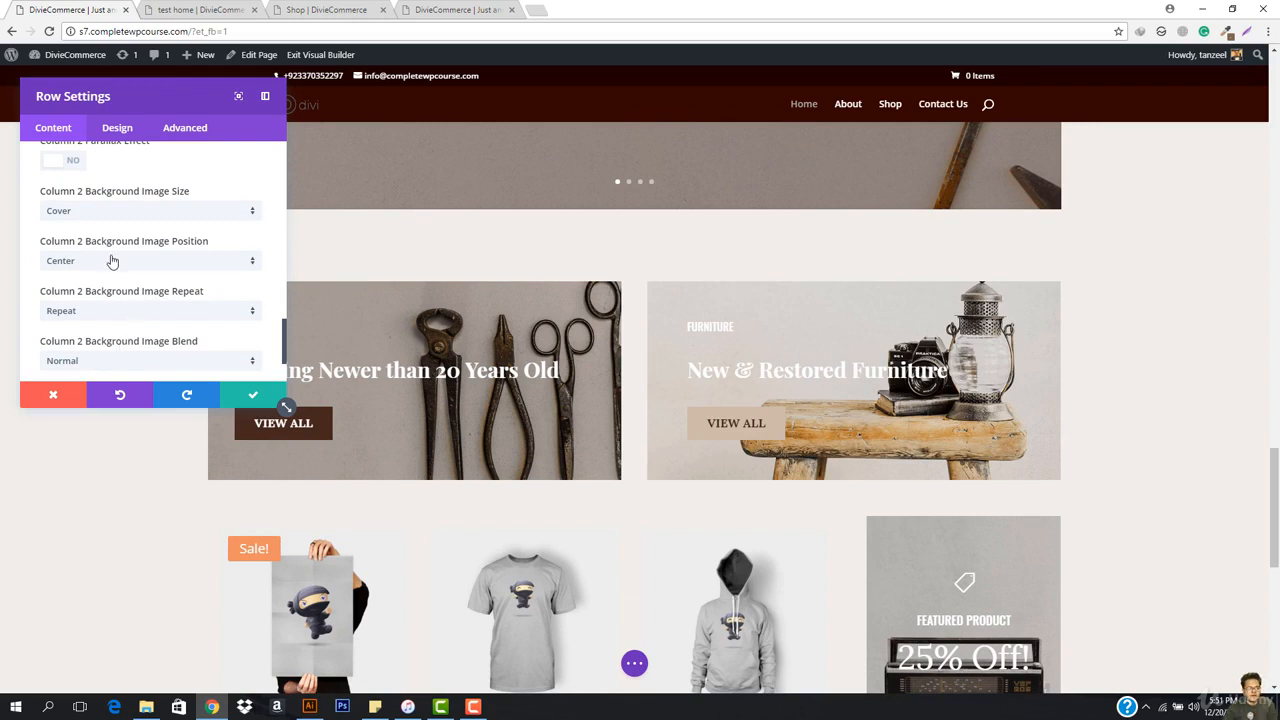
pyautogui.scroll(8, 110, 260)
pyautogui.scroll(4, 110, 240)
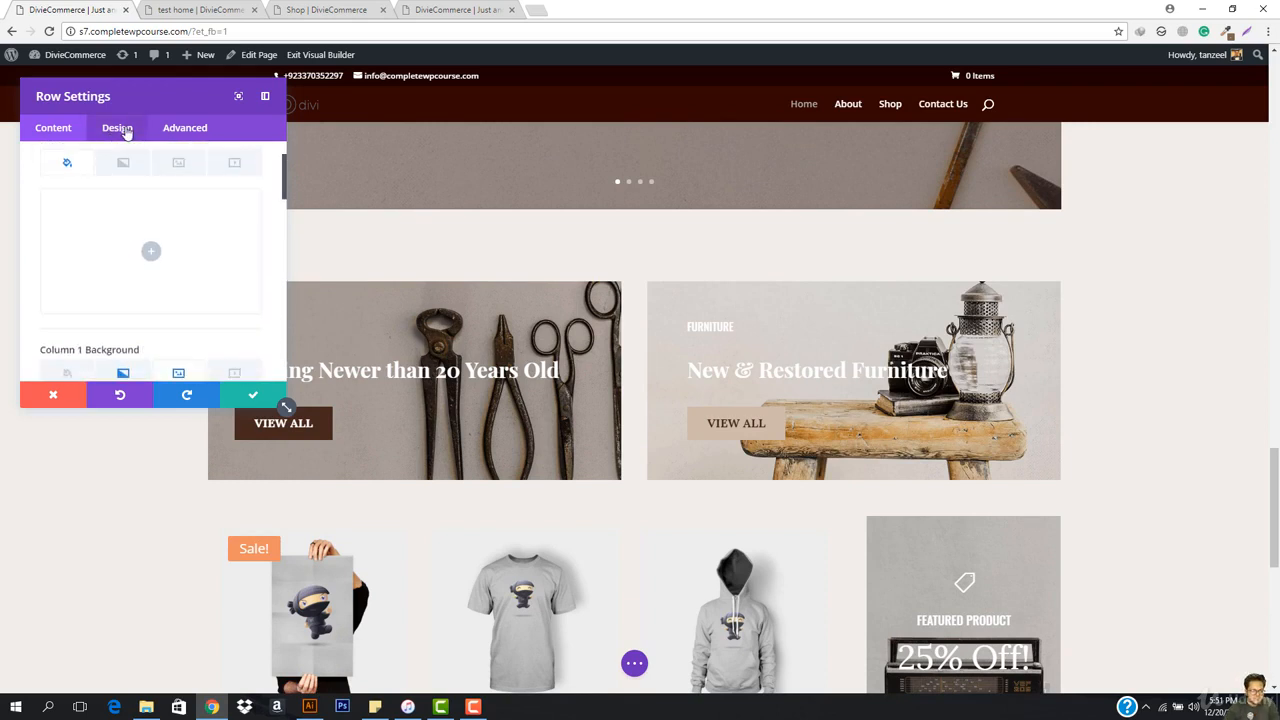
# Examine the Antiques and Furniture row's spacing and sizing settings, including custom width, gutter width and equalized column heights.
pyautogui.click(117, 128)
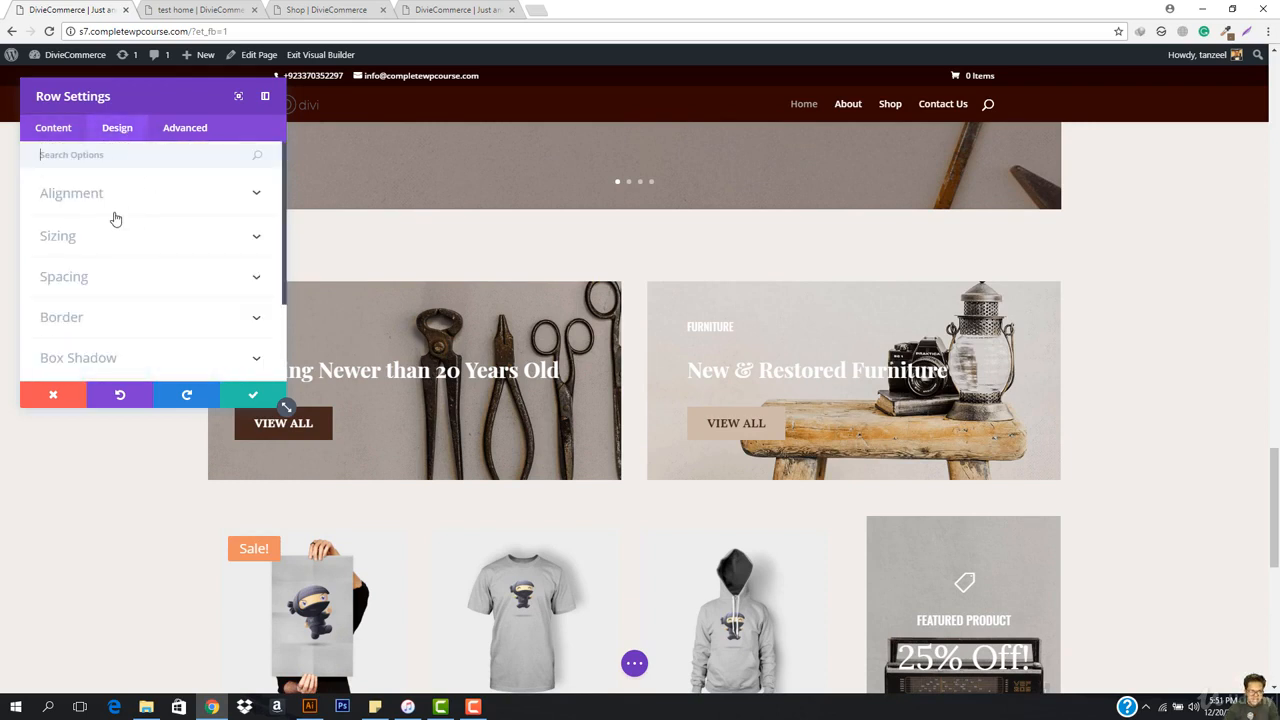
pyautogui.click(72, 280)
pyautogui.scroll(2, 83, 193)
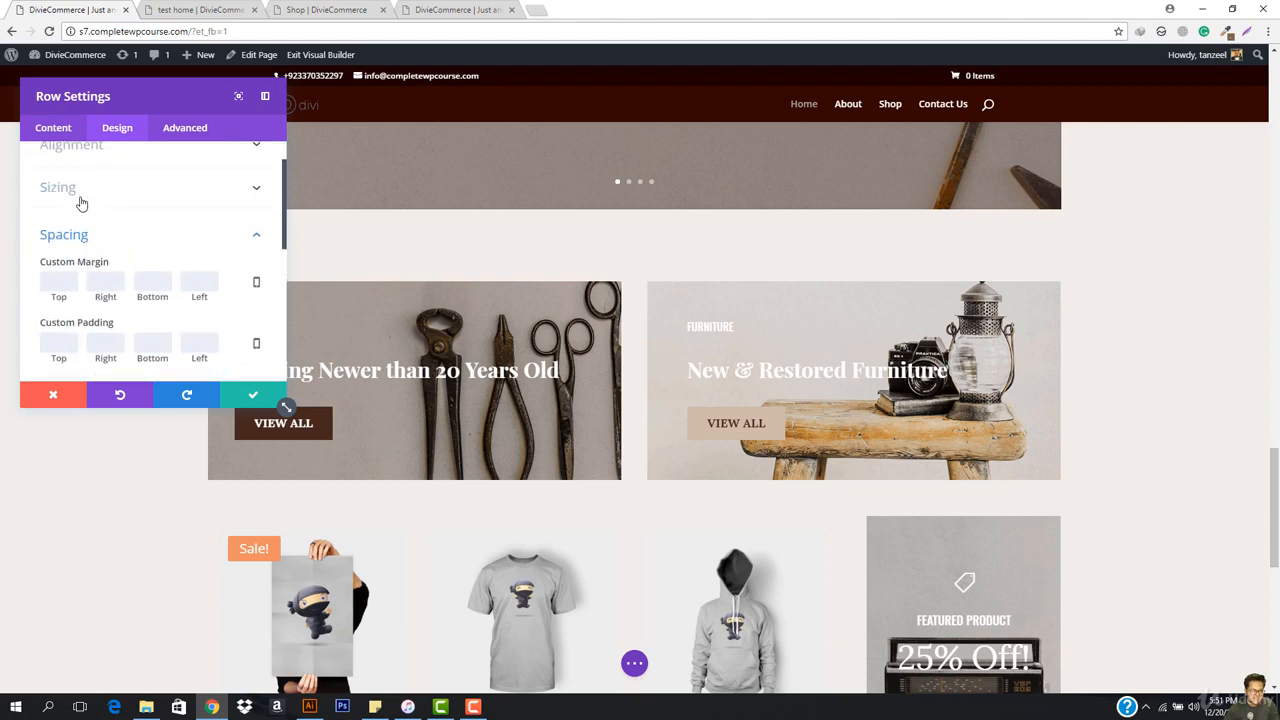
pyautogui.click(78, 200)
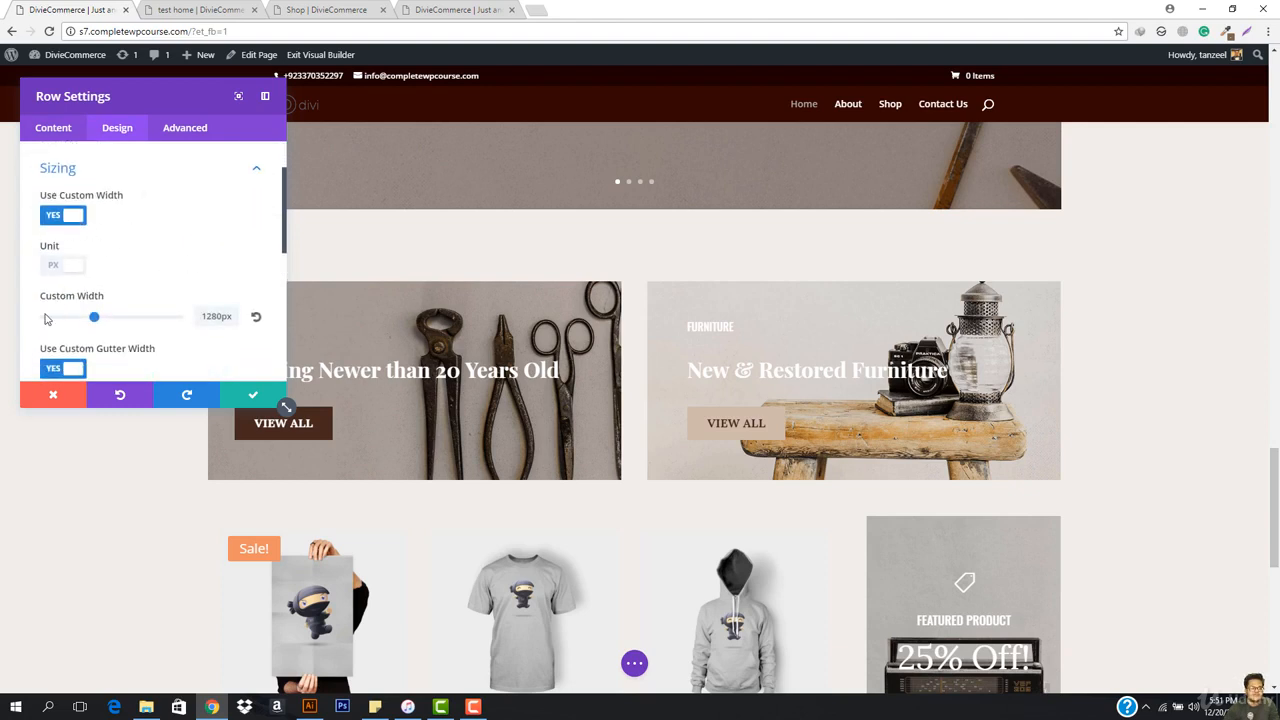
pyautogui.scroll(-1, 140, 292)
pyautogui.scroll(-1, 104, 333)
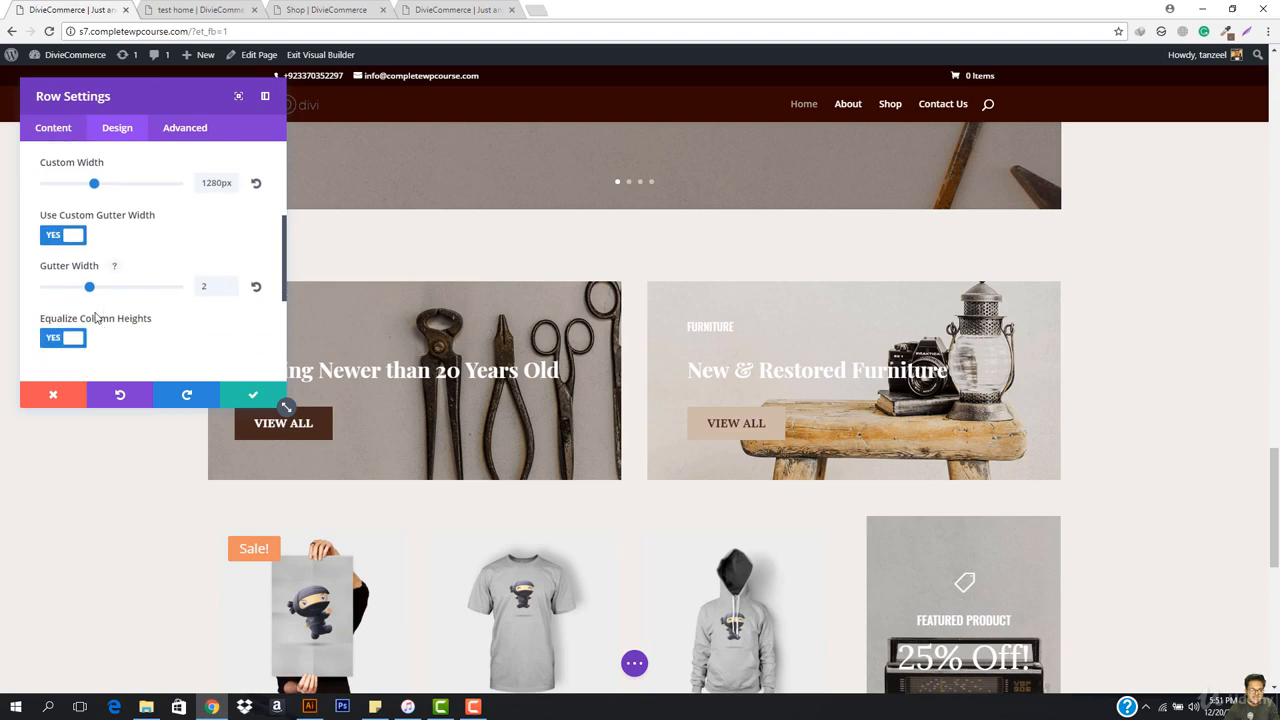
# Try a gutter width of 1 on the Antiques and Furniture row, restore it to 2, and save the row settings.
pyautogui.moveTo(90, 289); pyautogui.dragTo(17, 288)
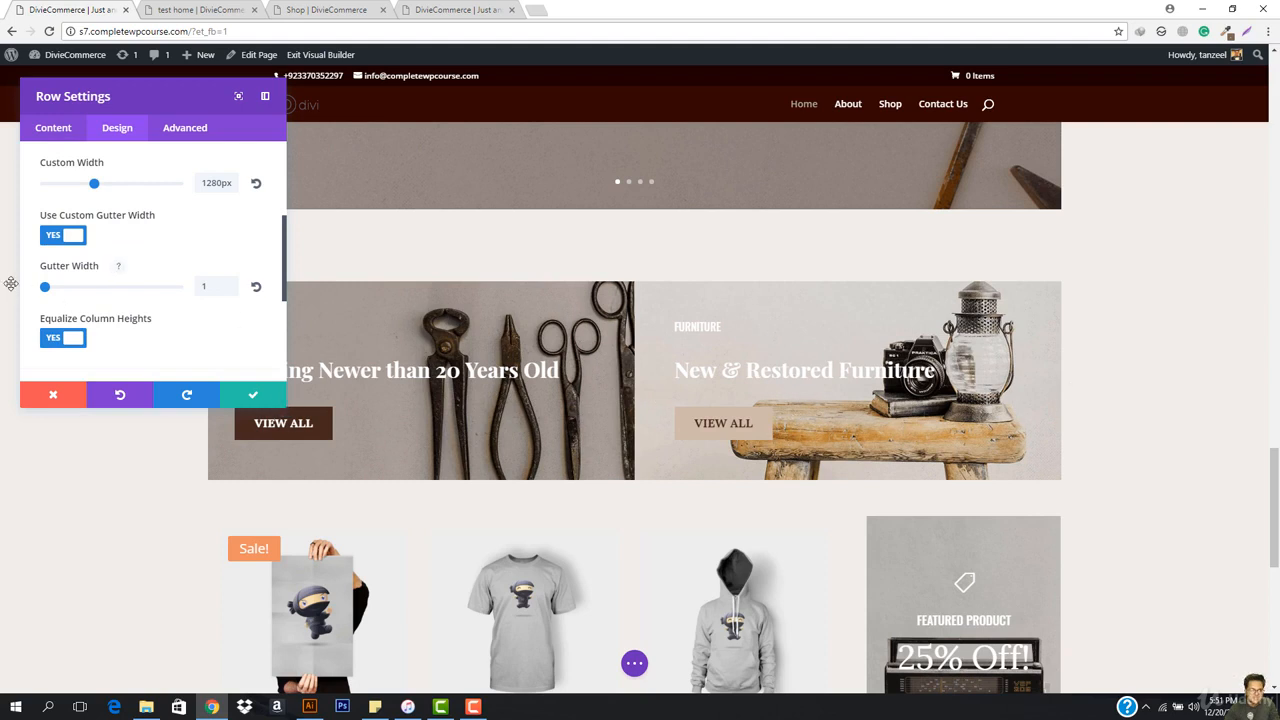
pyautogui.click(75, 288)
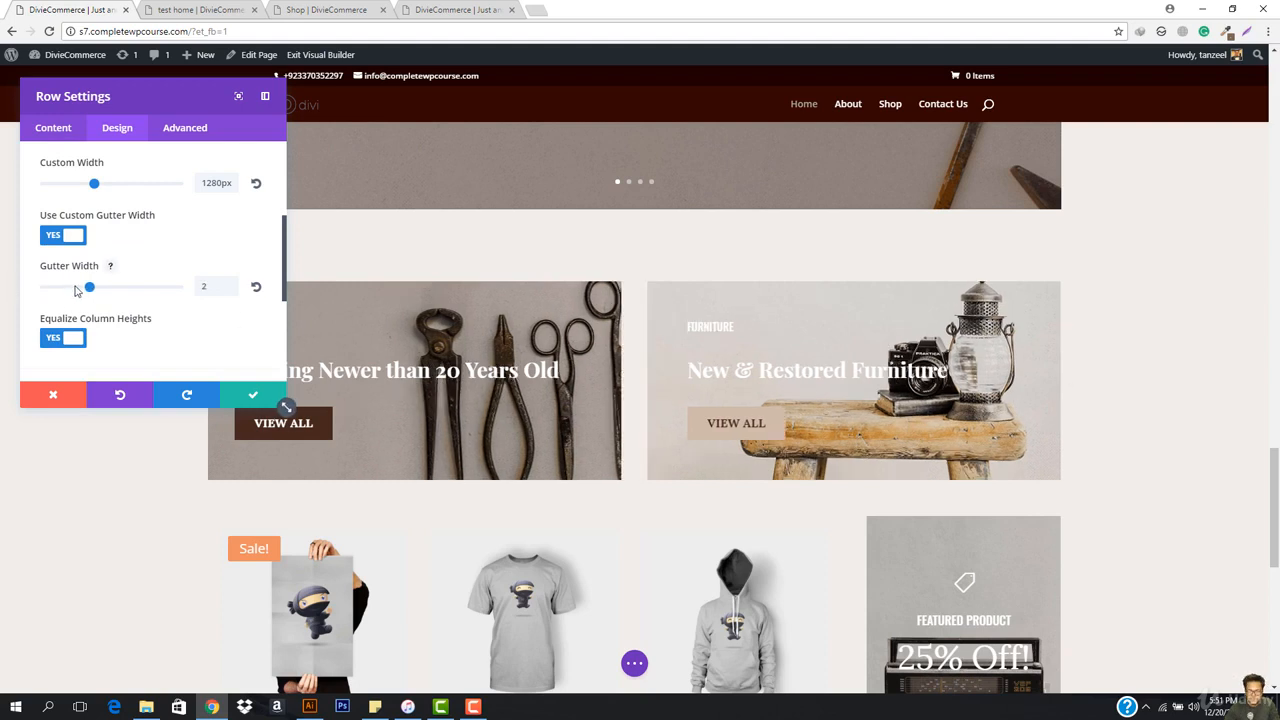
pyautogui.moveTo(89, 289)
pyautogui.mouseDown()
pyautogui.moveTo(170, 283)
pyautogui.moveTo(89, 291)
pyautogui.mouseUp()
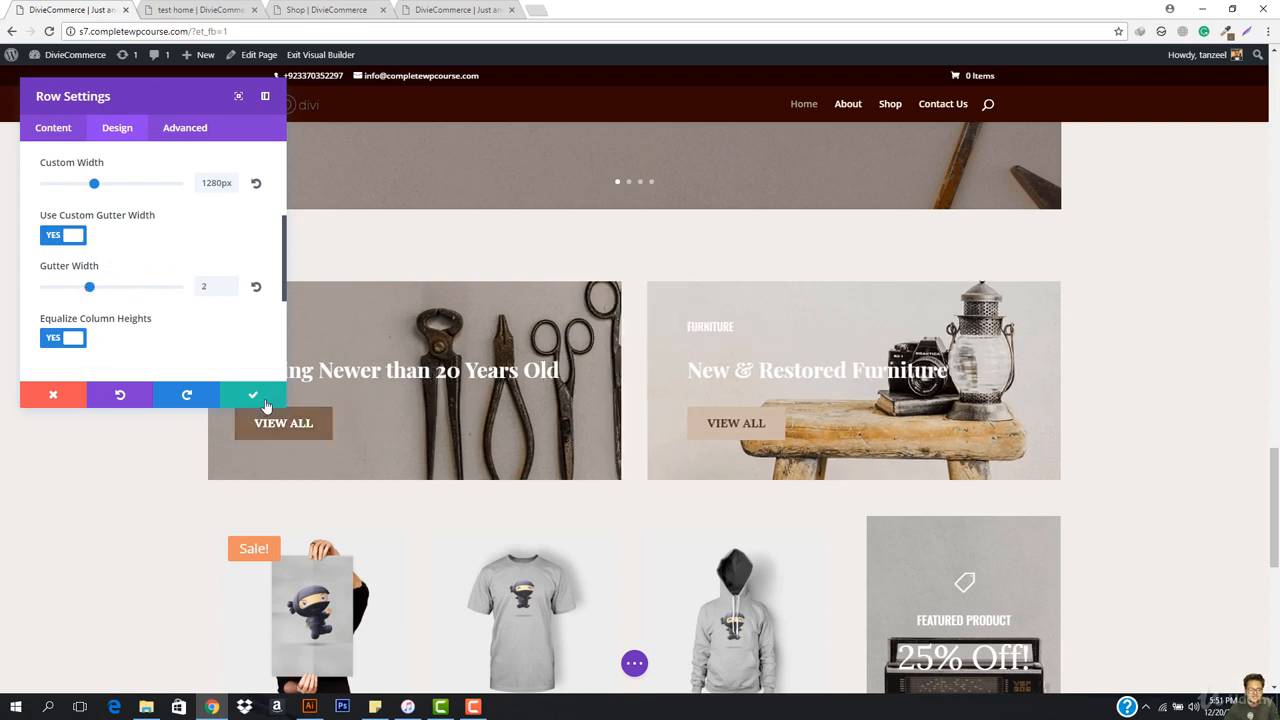
pyautogui.click(262, 397)
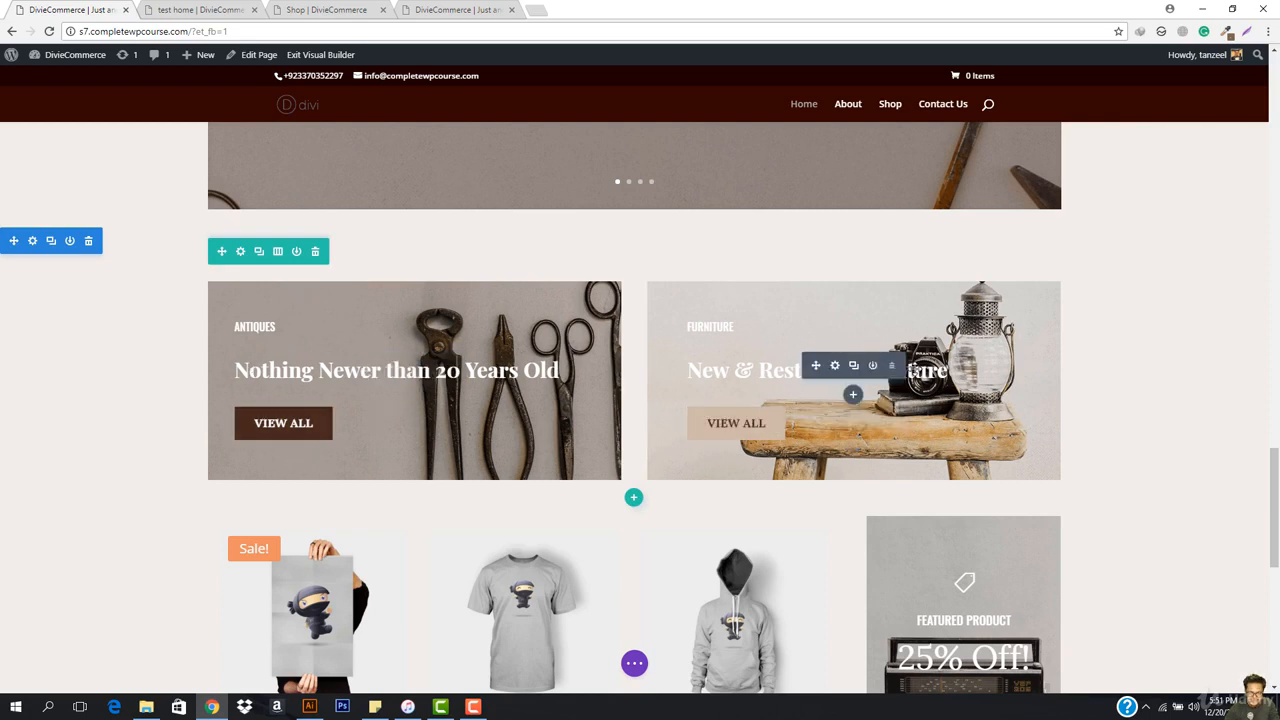
# Review the page's product, banner and featured product rows, ending at the newsletter signup section above the footer.
pyautogui.scroll(-2, 826, 442)
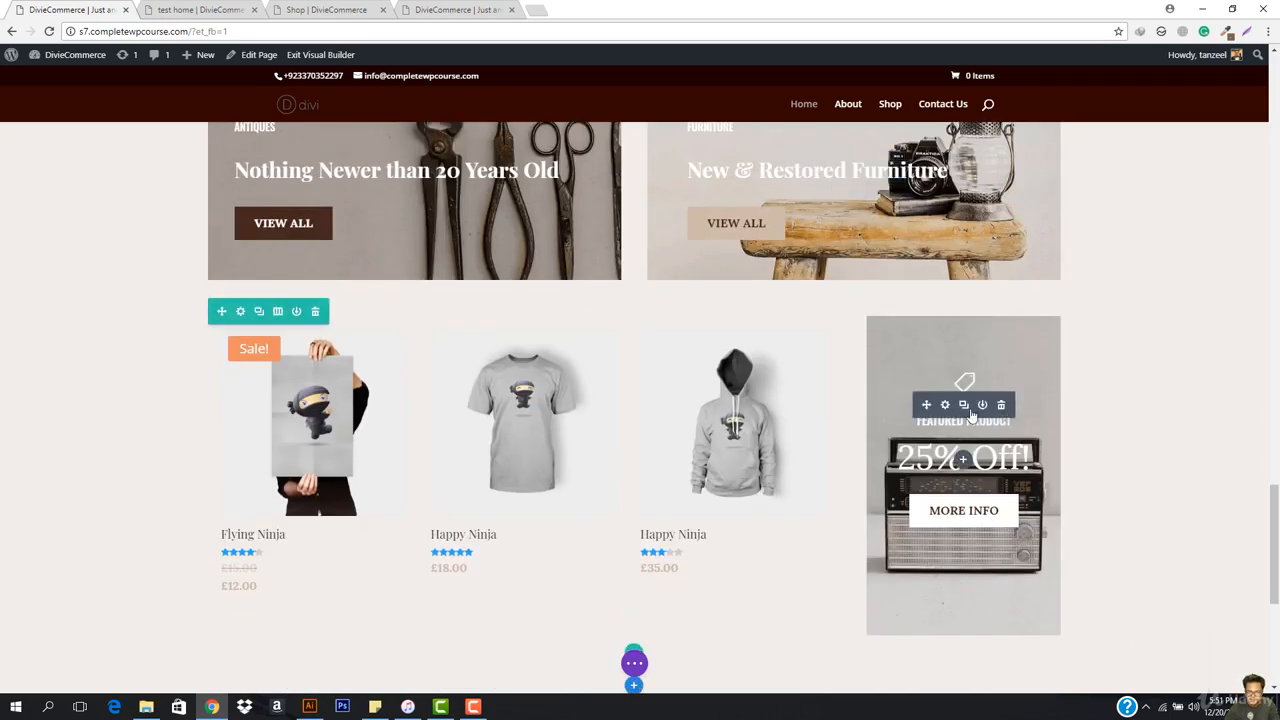
pyautogui.scroll(-1, 943, 346)
pyautogui.scroll(11, 980, 400)
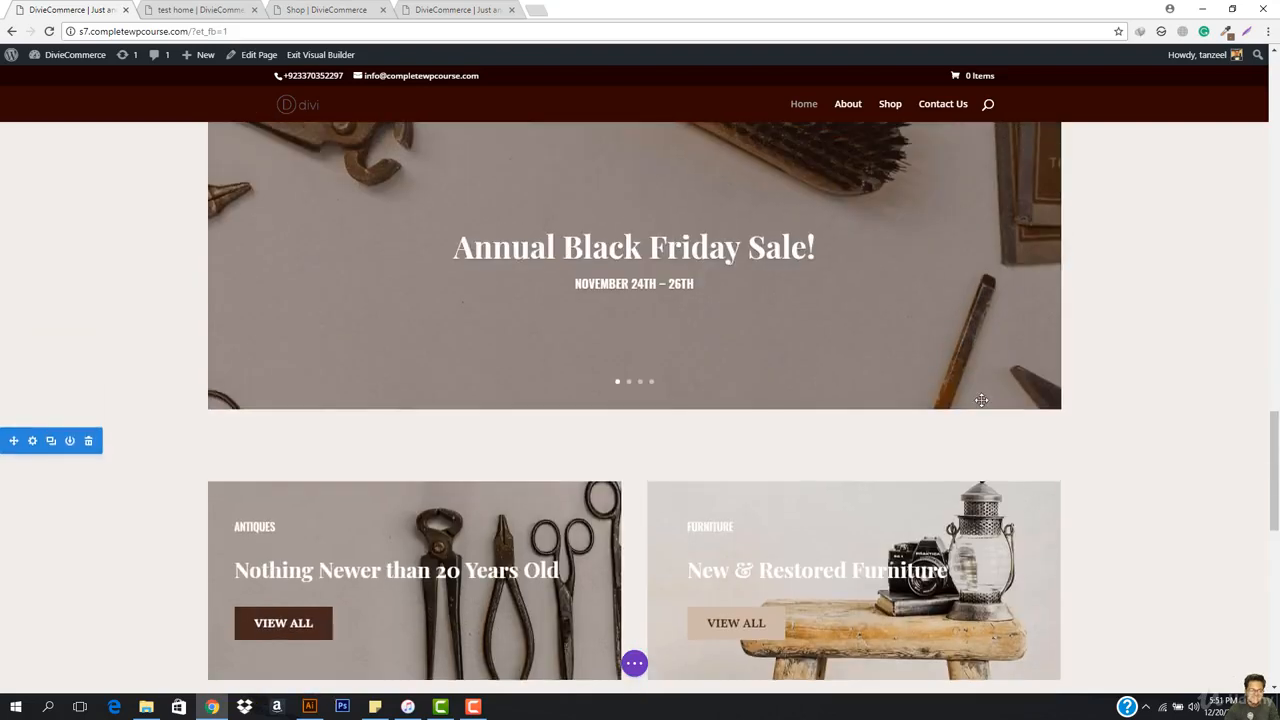
pyautogui.scroll(8, 212, 392)
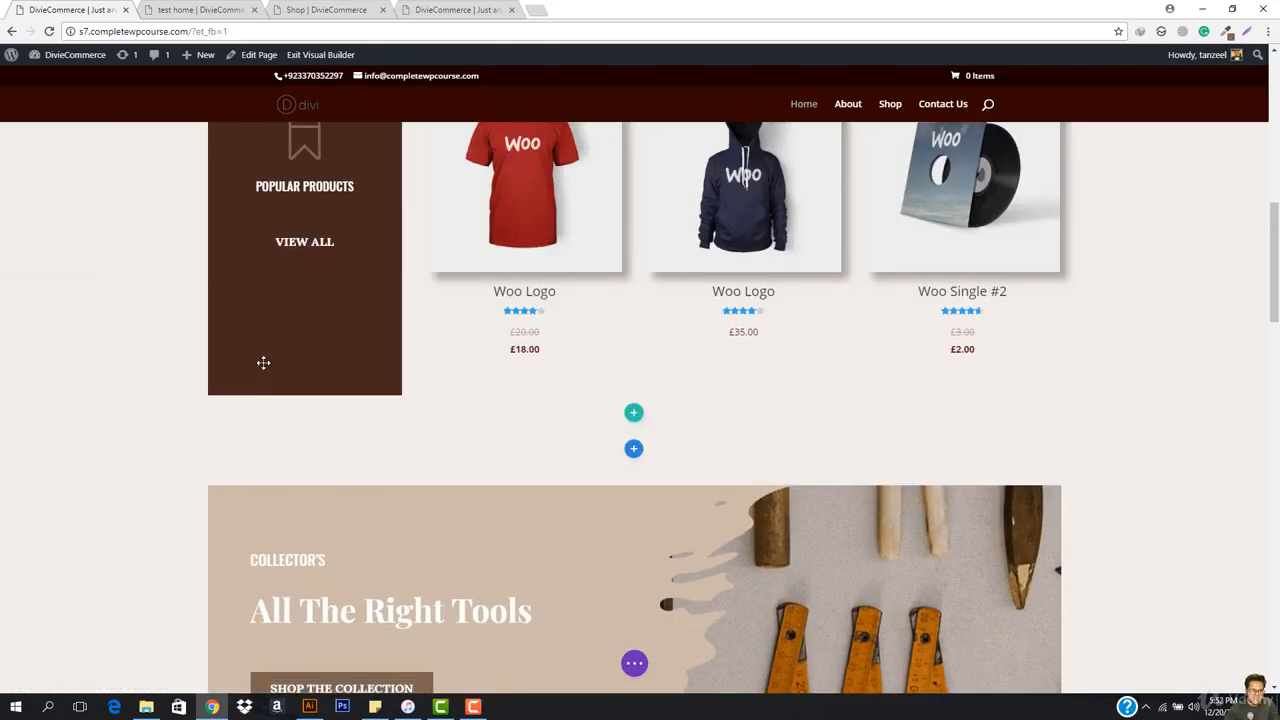
pyautogui.scroll(-8, 329, 306)
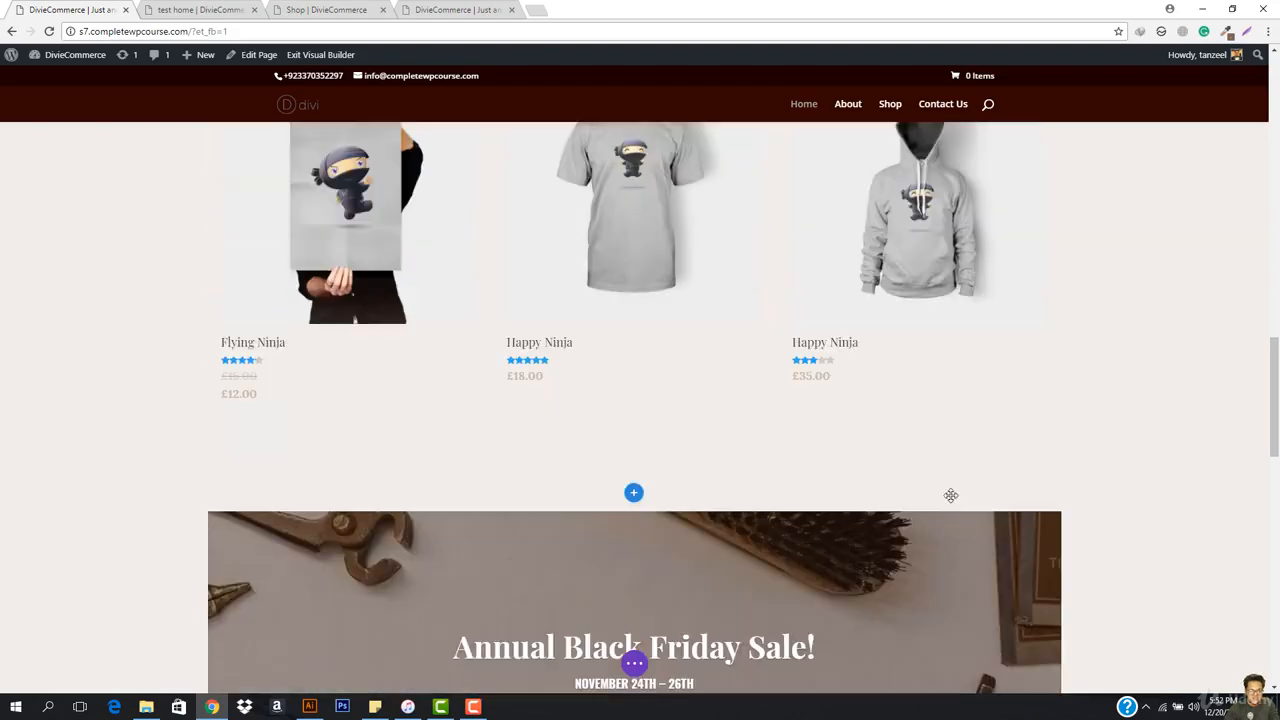
pyautogui.scroll(-6, 975, 559)
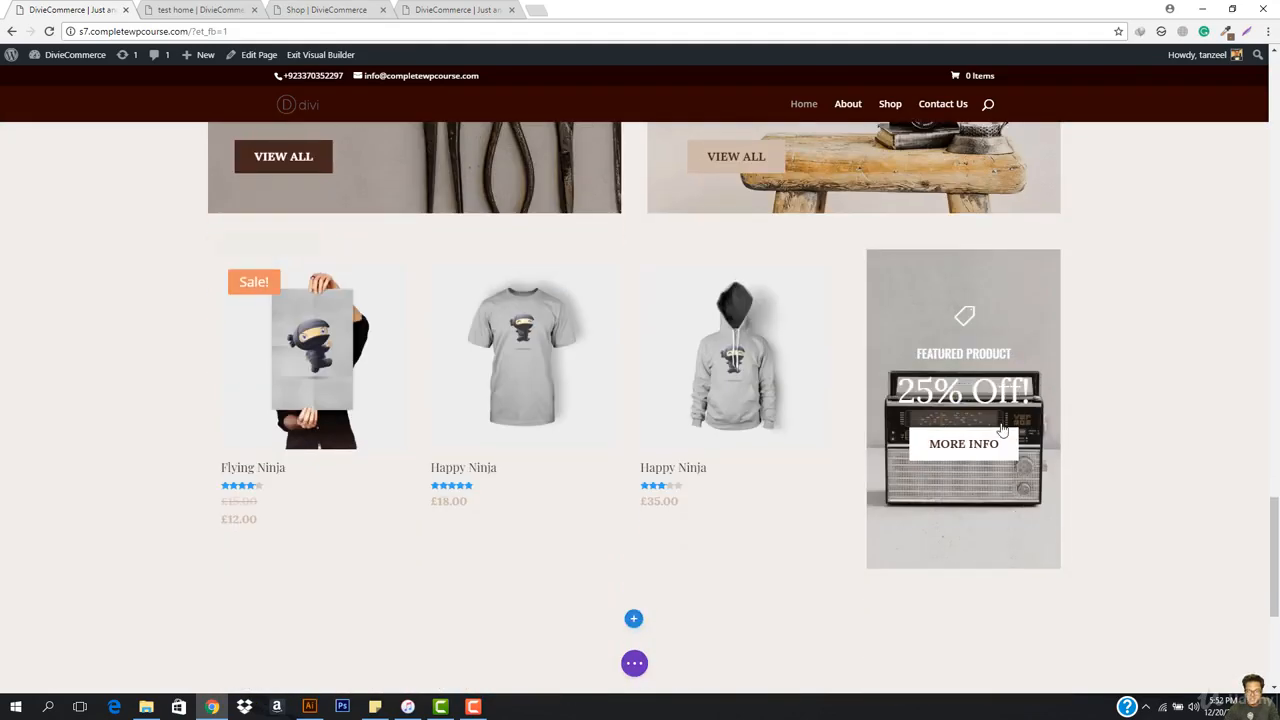
pyautogui.scroll(-3, 1003, 437)
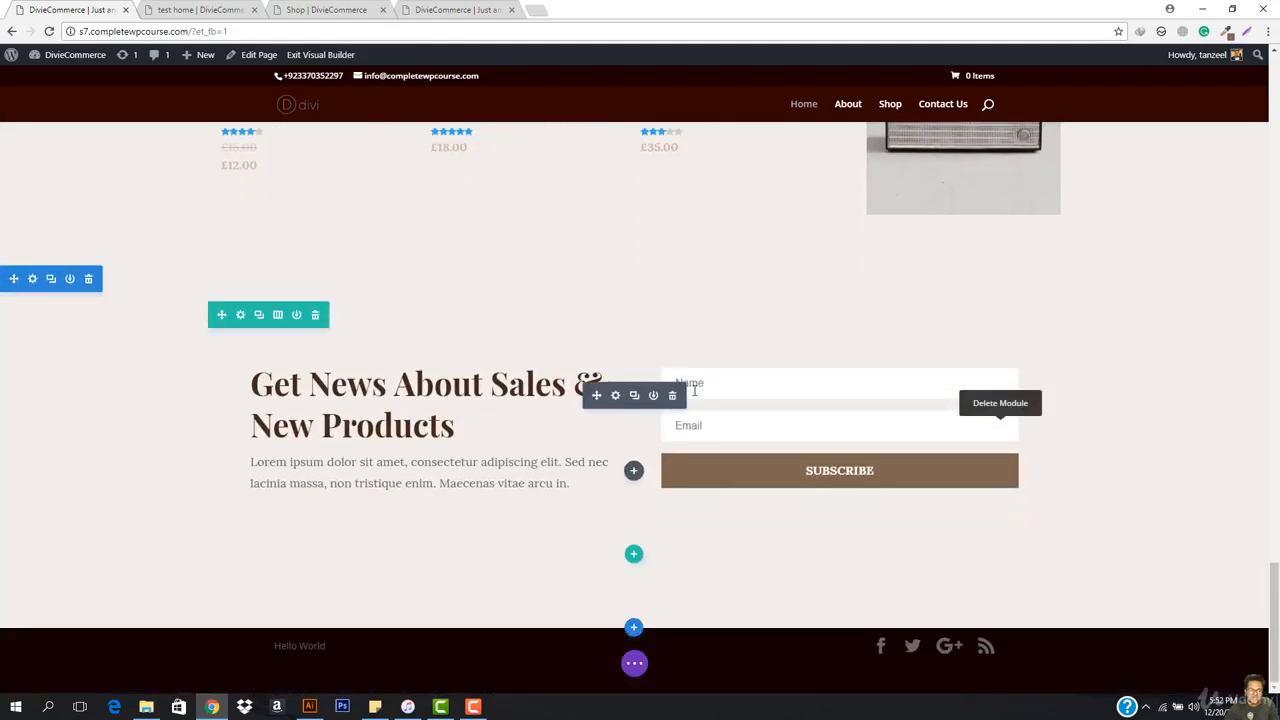
# Examine the newsletter Email Optin module's title, text, success action and email account provider settings, and close them without saving.
pyautogui.click(616, 400)
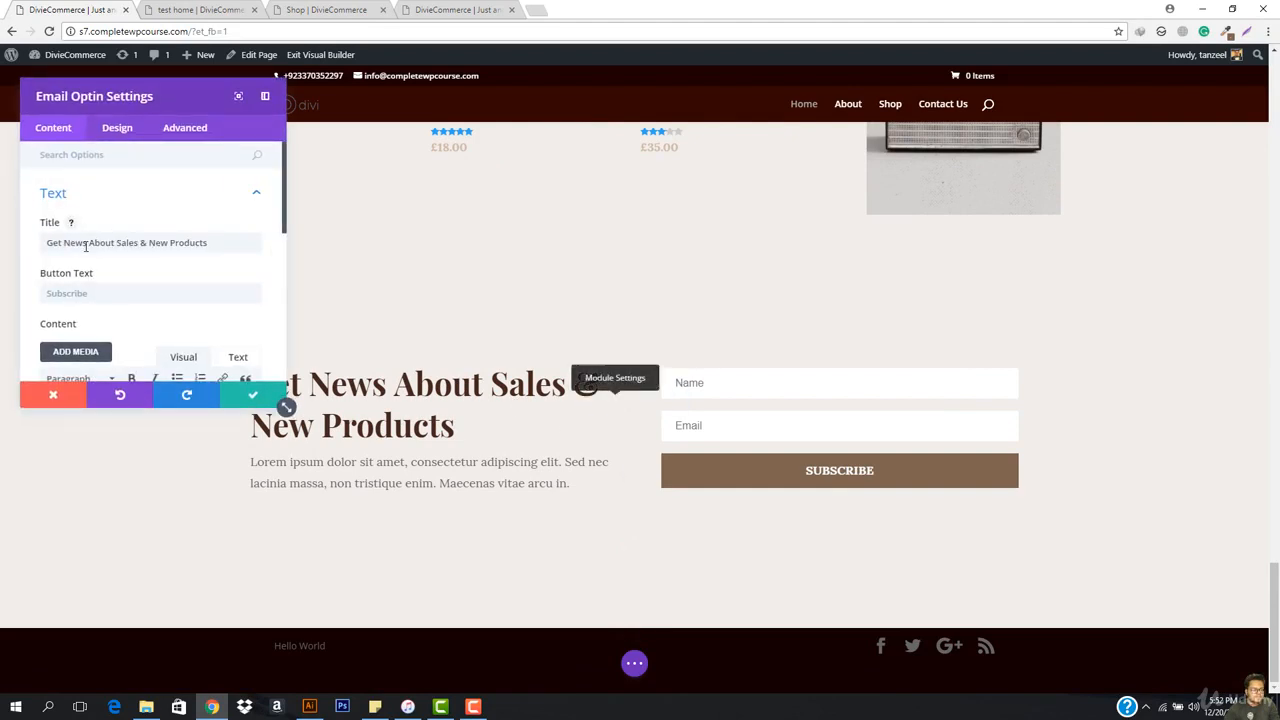
pyautogui.scroll(-3, 200, 249)
pyautogui.scroll(2, 170, 282)
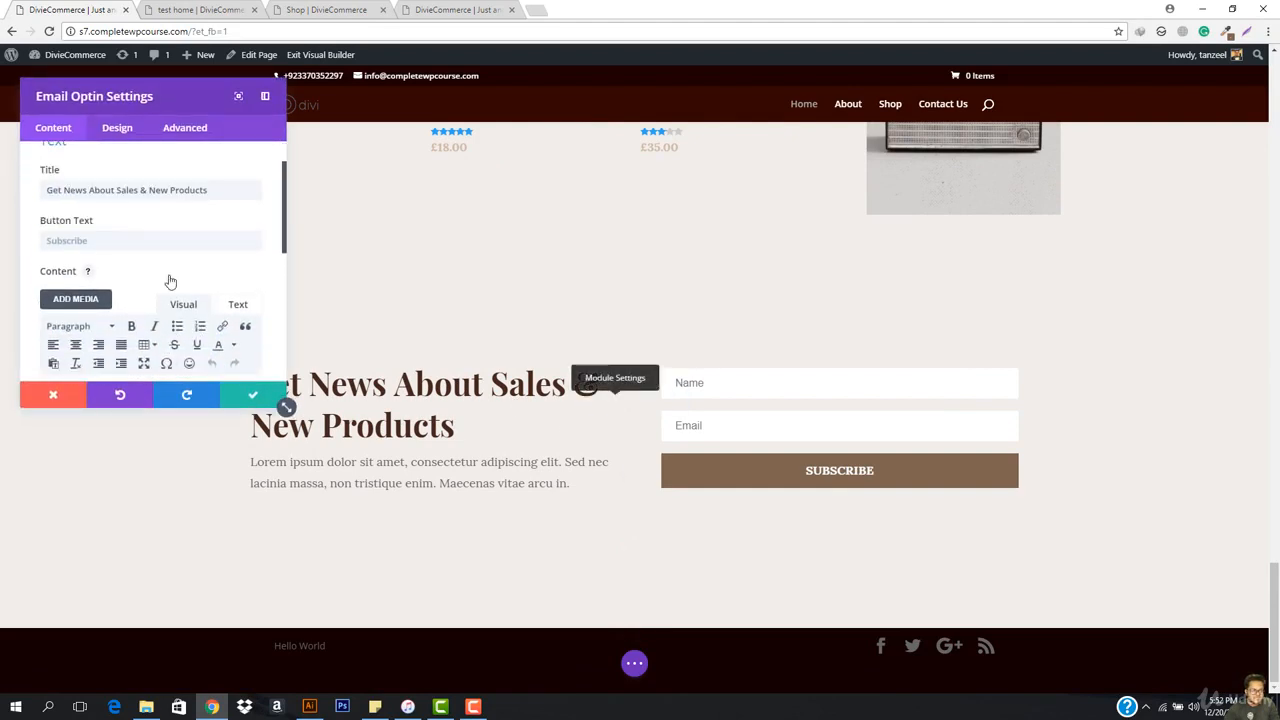
pyautogui.scroll(1, 150, 288)
pyautogui.scroll(-3, 125, 297)
pyautogui.scroll(-5, 101, 283)
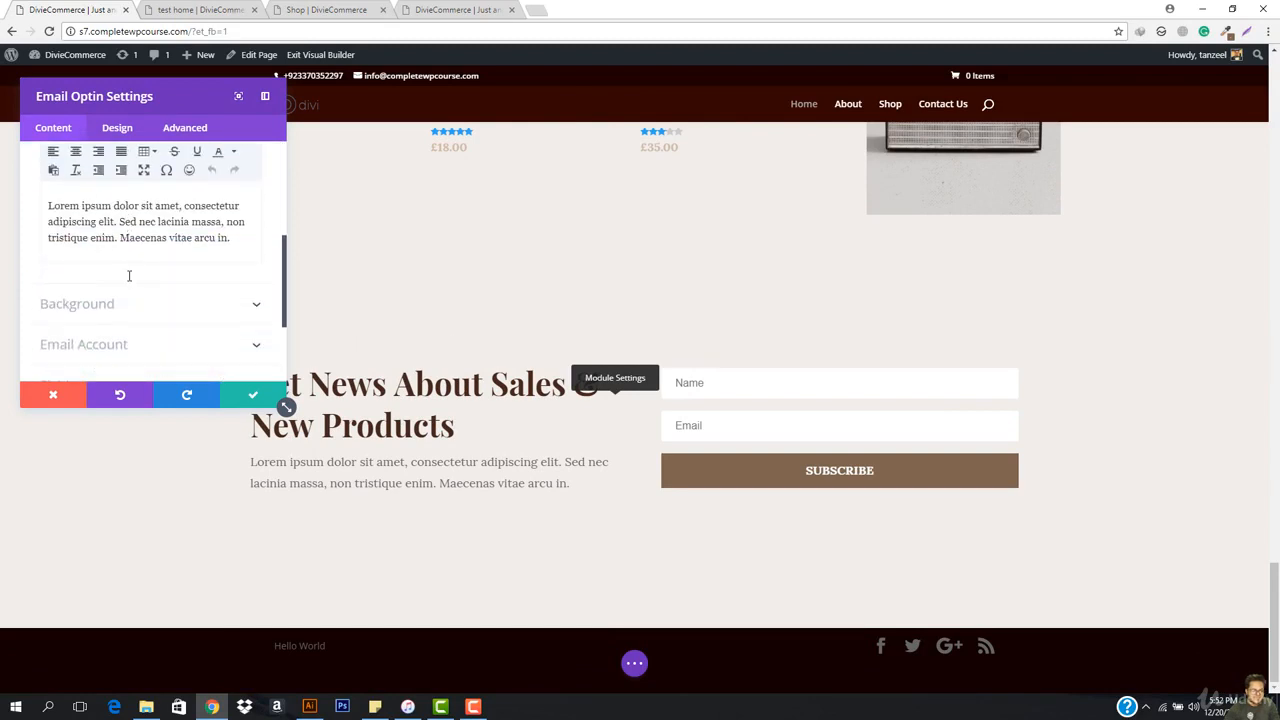
pyautogui.click(107, 300)
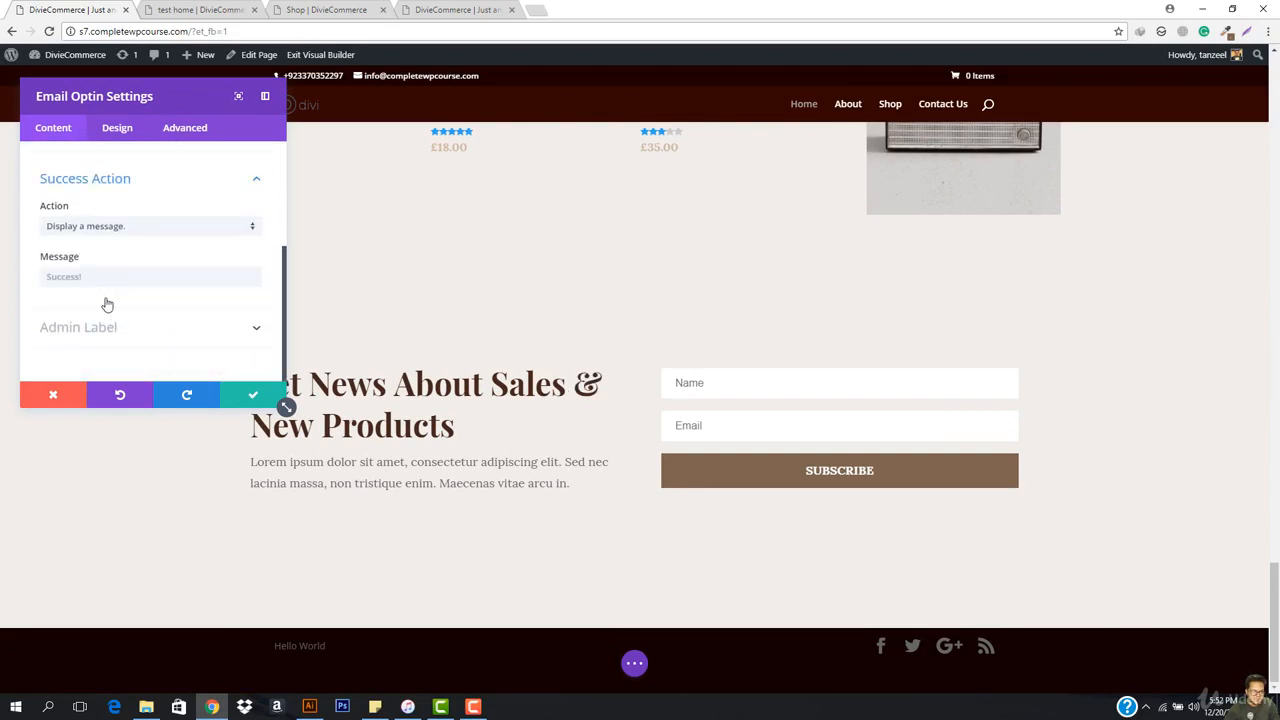
pyautogui.click(114, 194)
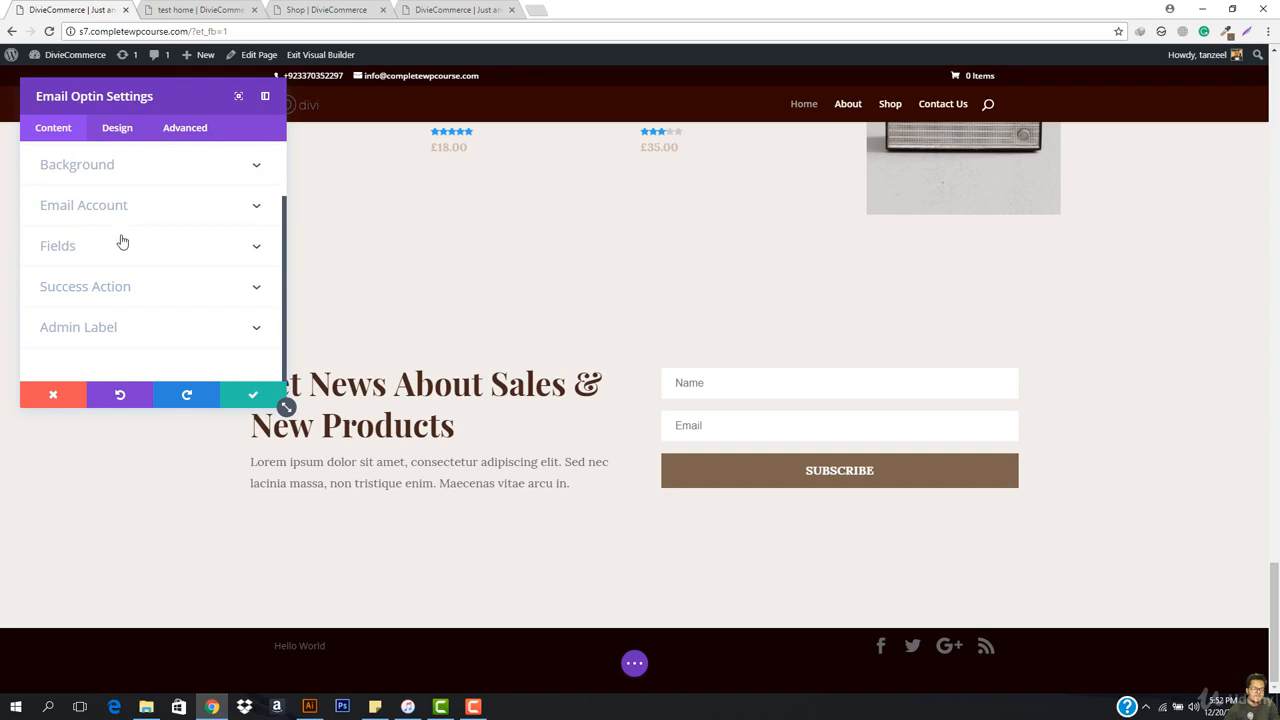
pyautogui.click(122, 242)
pyautogui.click(81, 196)
pyautogui.click(112, 204)
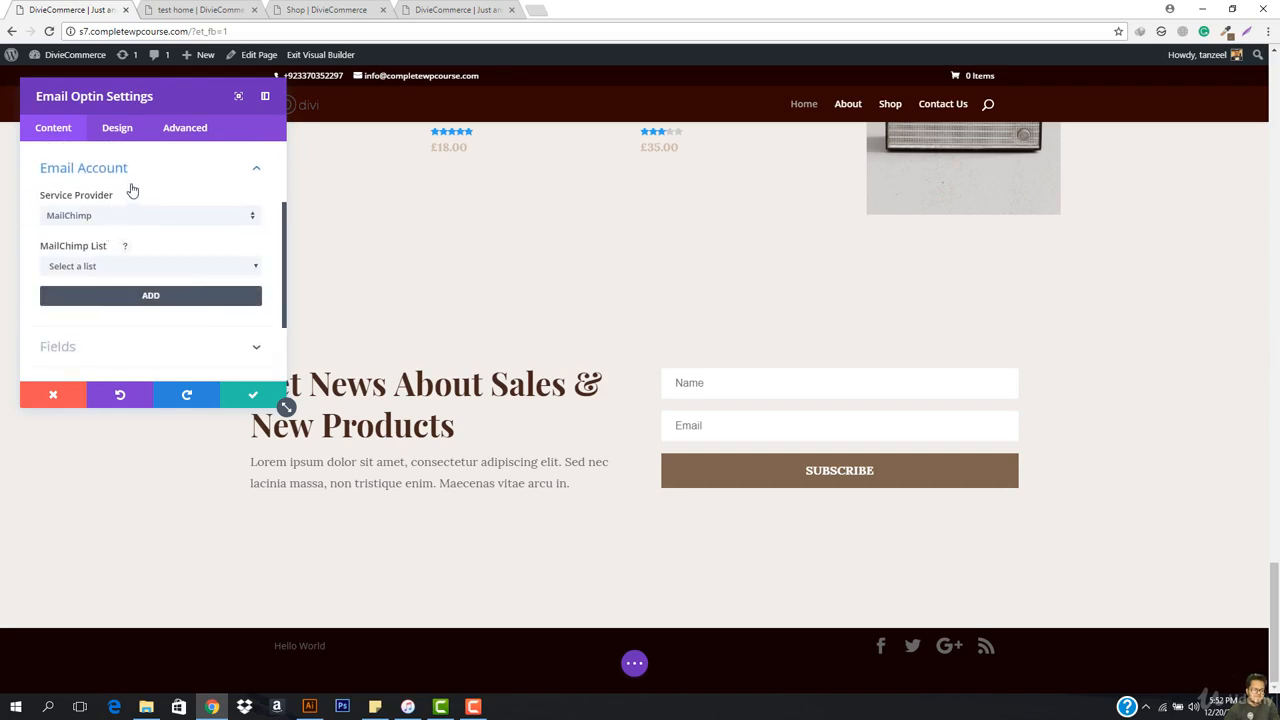
pyautogui.click(48, 396)
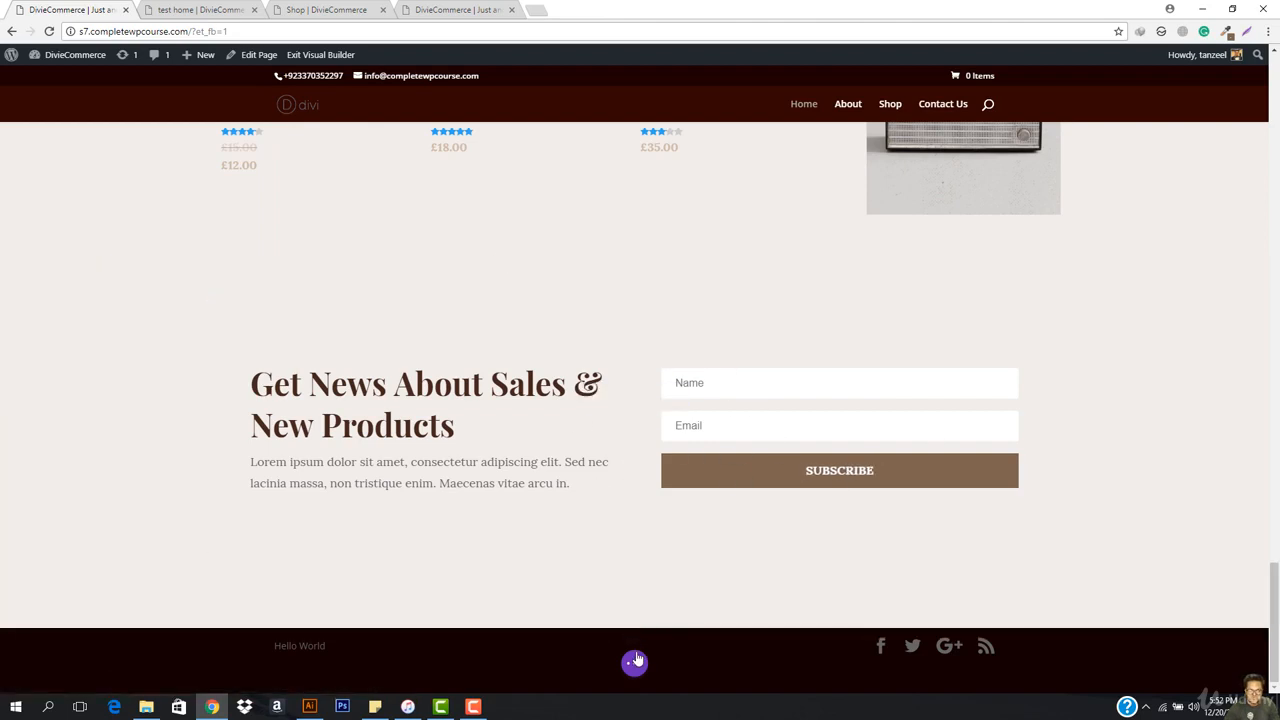
# Return to the start of the reference home page and save the page in the Visual Builder.
pyautogui.scroll(4, 435, 400)
pyautogui.scroll(20, 435, 400)
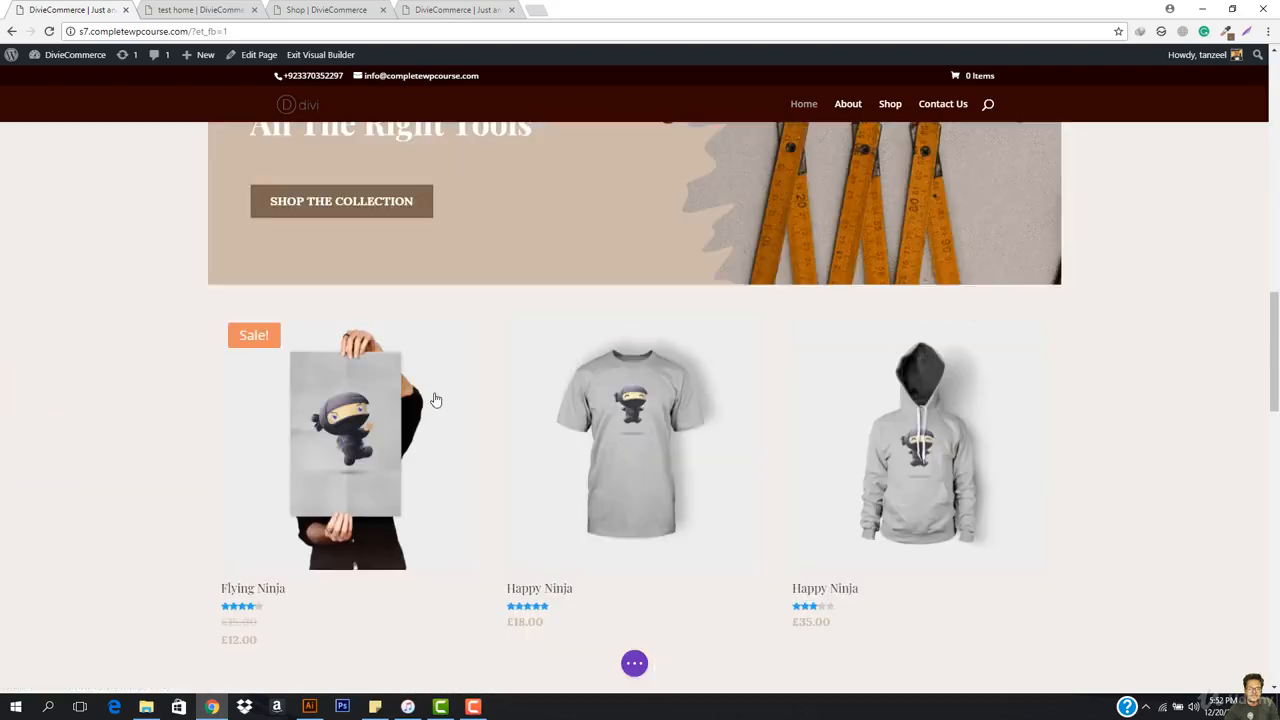
pyautogui.scroll(4, 434, 393)
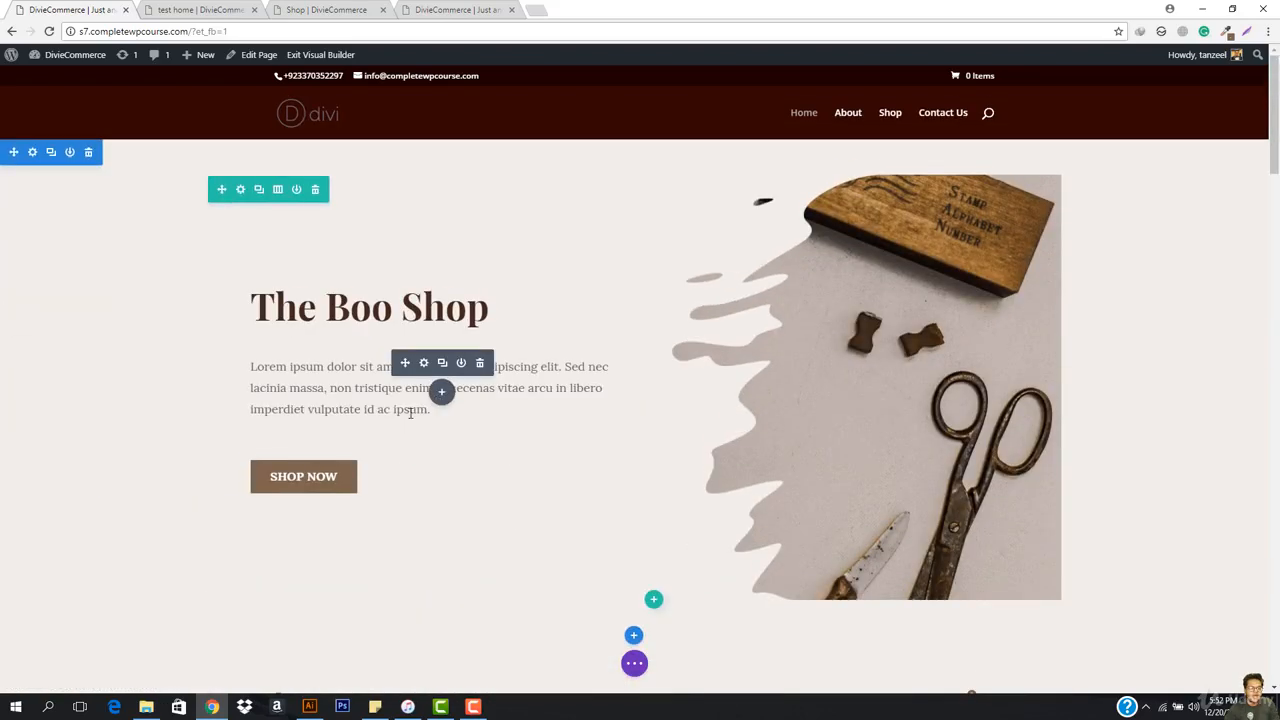
pyautogui.click(634, 666)
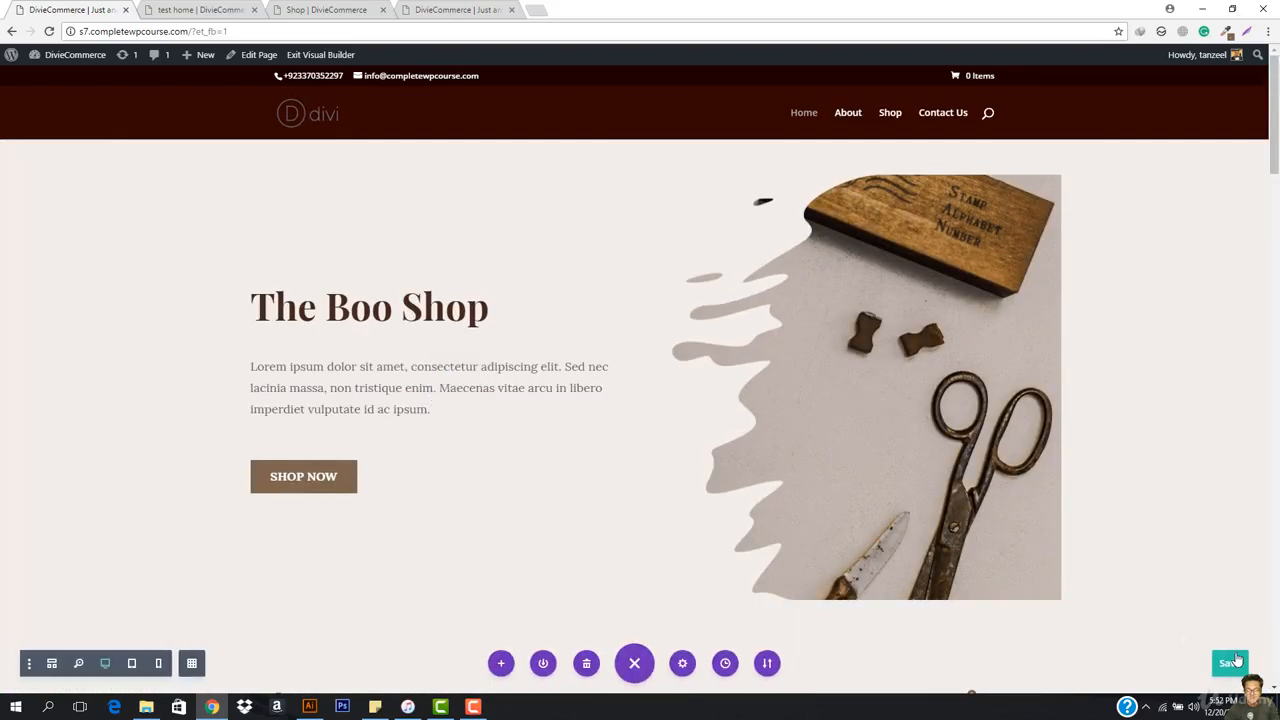
pyautogui.click(1231, 664)
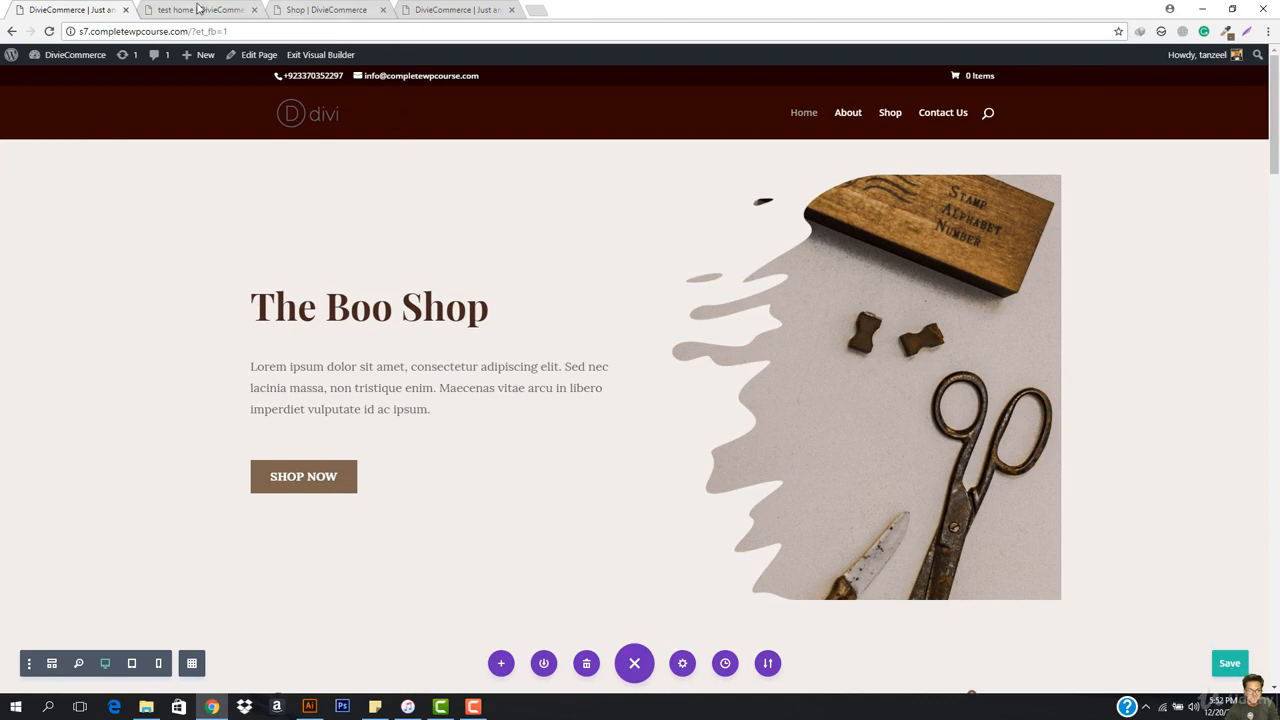
# Compare the published home page with the test home page, and exit the Visual Builder on the test home page.
pyautogui.click(314, 7)
pyautogui.click(466, 7)
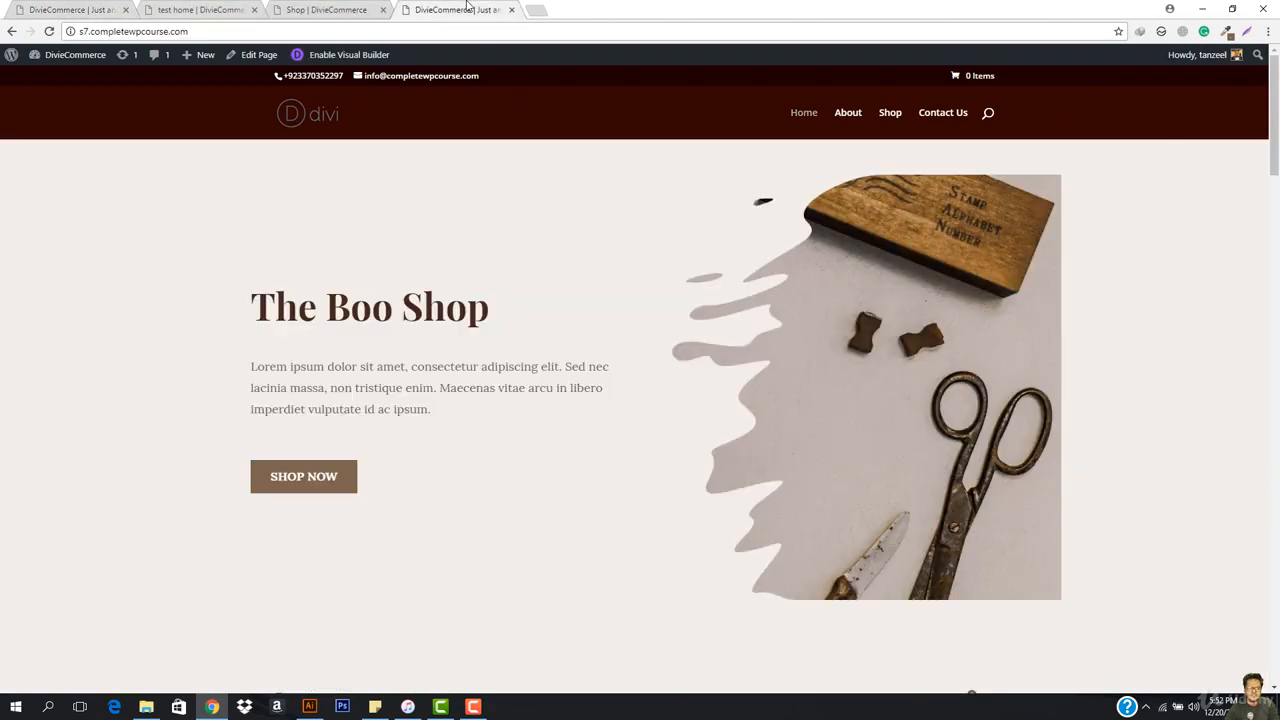
pyautogui.click(199, 8)
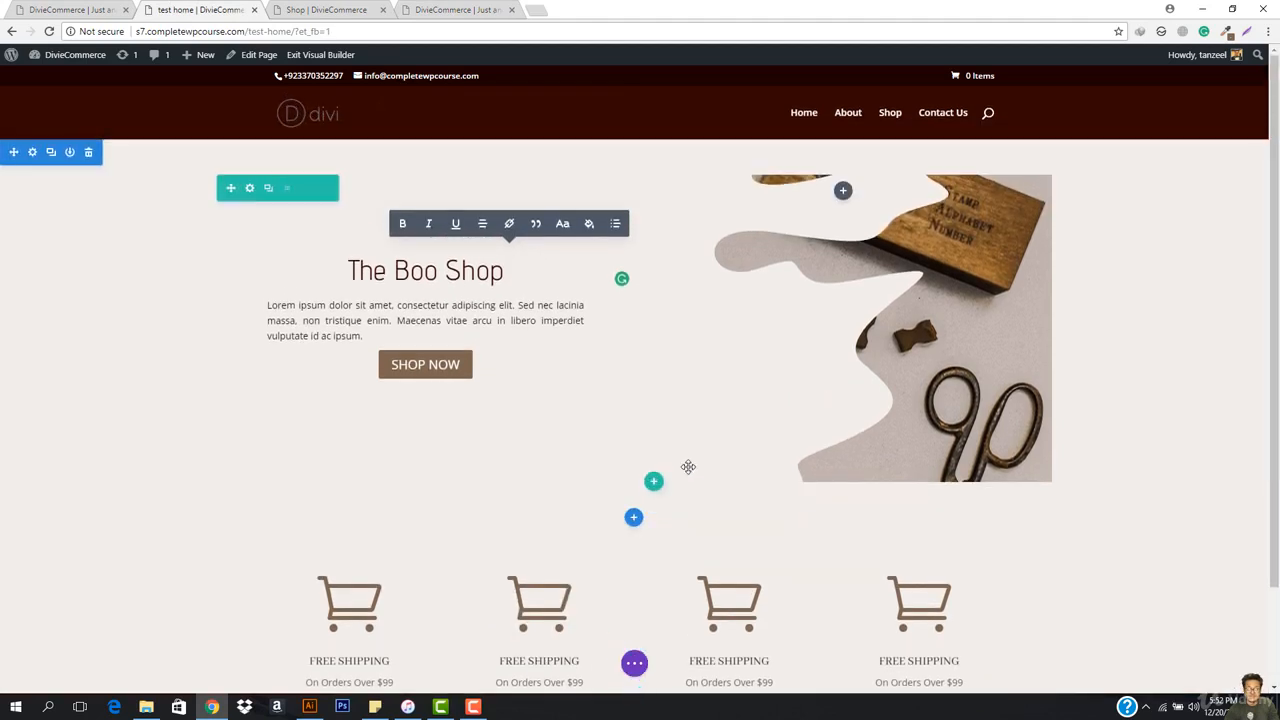
pyautogui.click(636, 663)
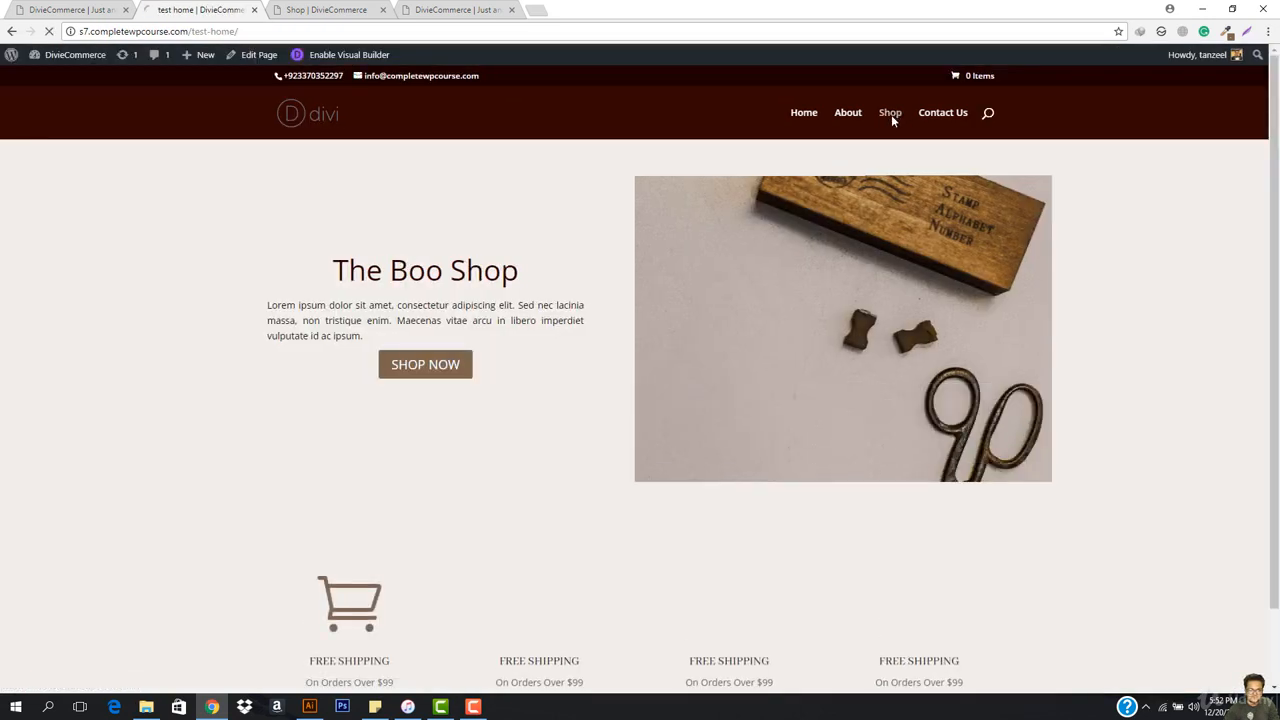
# Open the site's Shop page and look through its banner, sidebar, product grid and pagination.
pyautogui.click(891, 114)
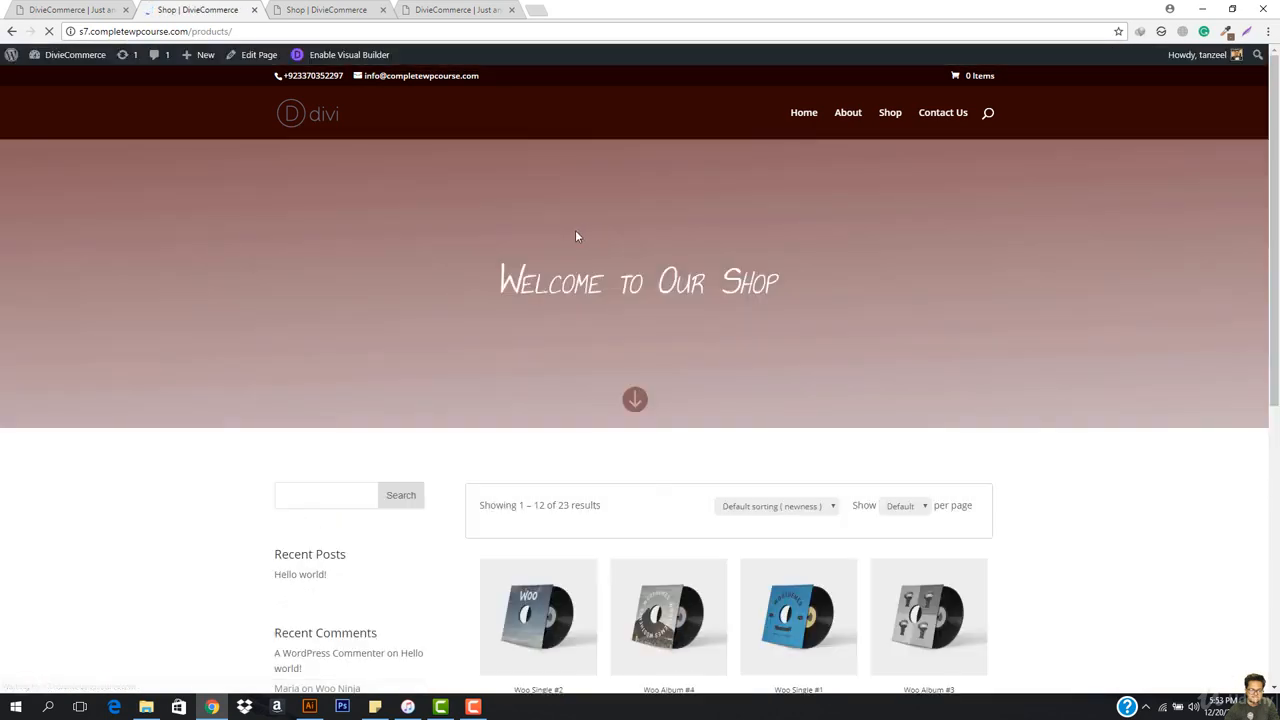
pyautogui.scroll(-6, 612, 312)
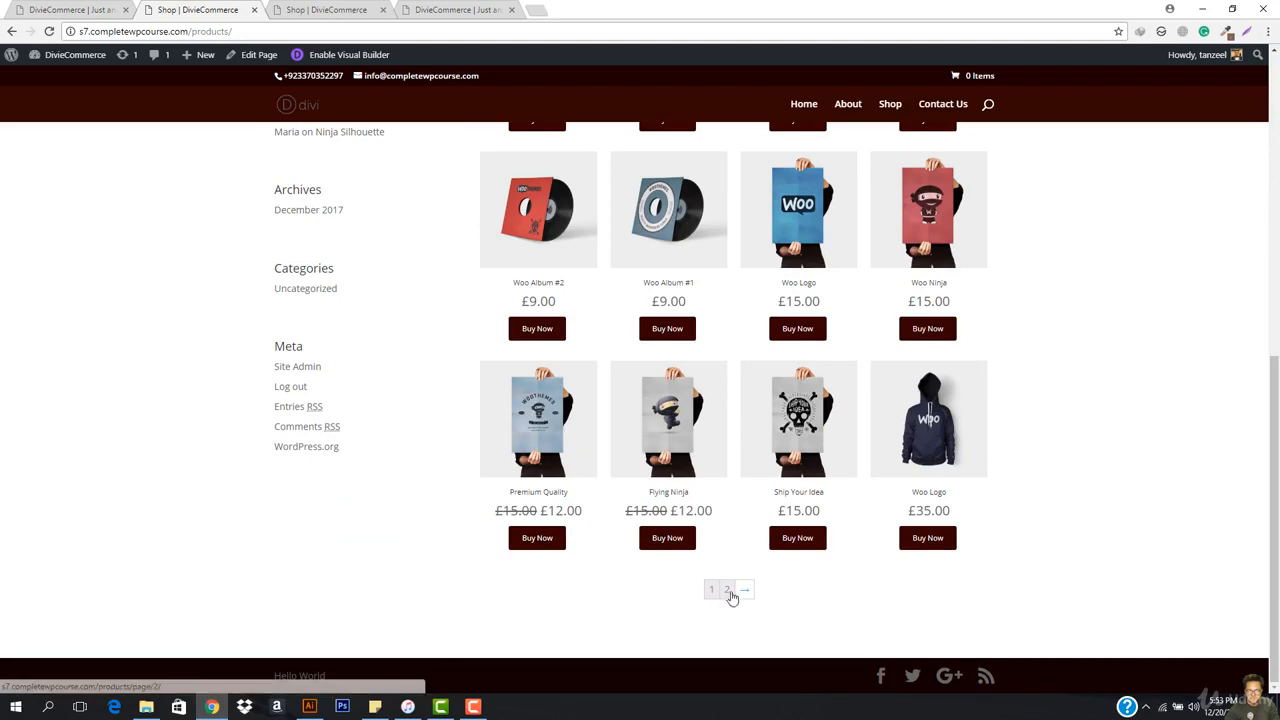
pyautogui.scroll(6, 753, 445)
pyautogui.scroll(2, 753, 445)
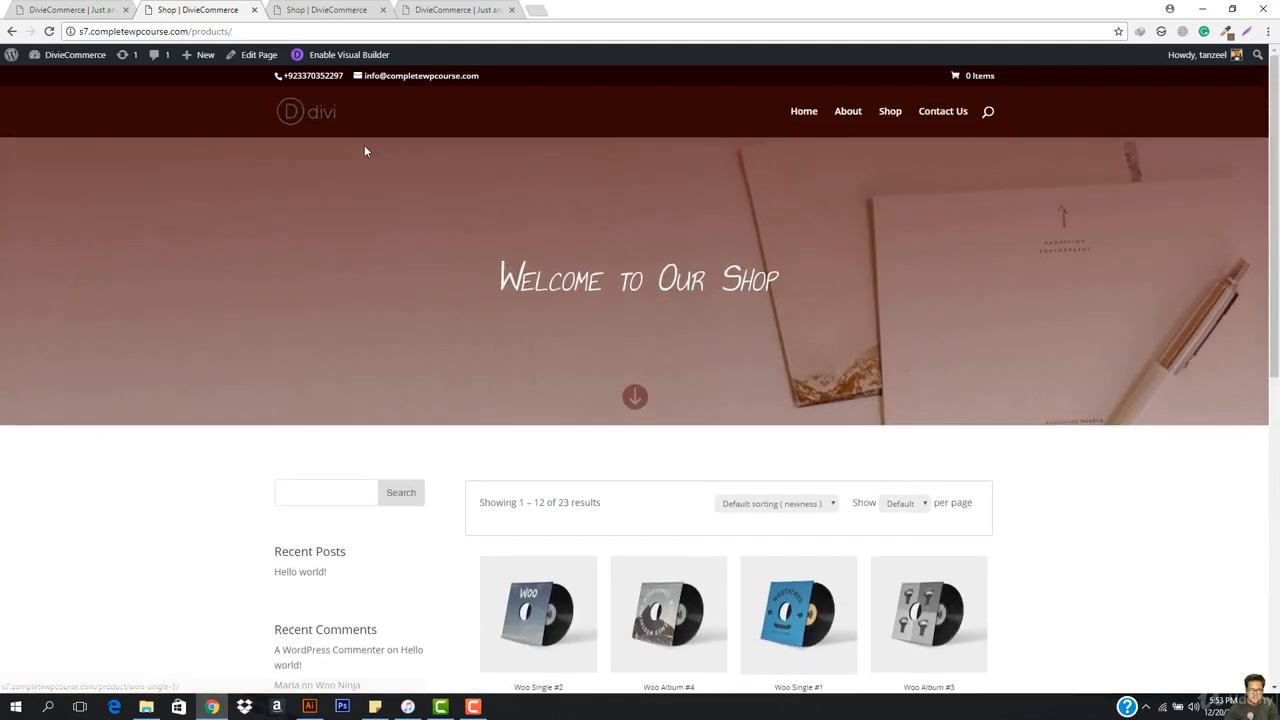
# Return to the site's published home page and review its sections from the hero text through the featured product row.
pyautogui.click(306, 120)
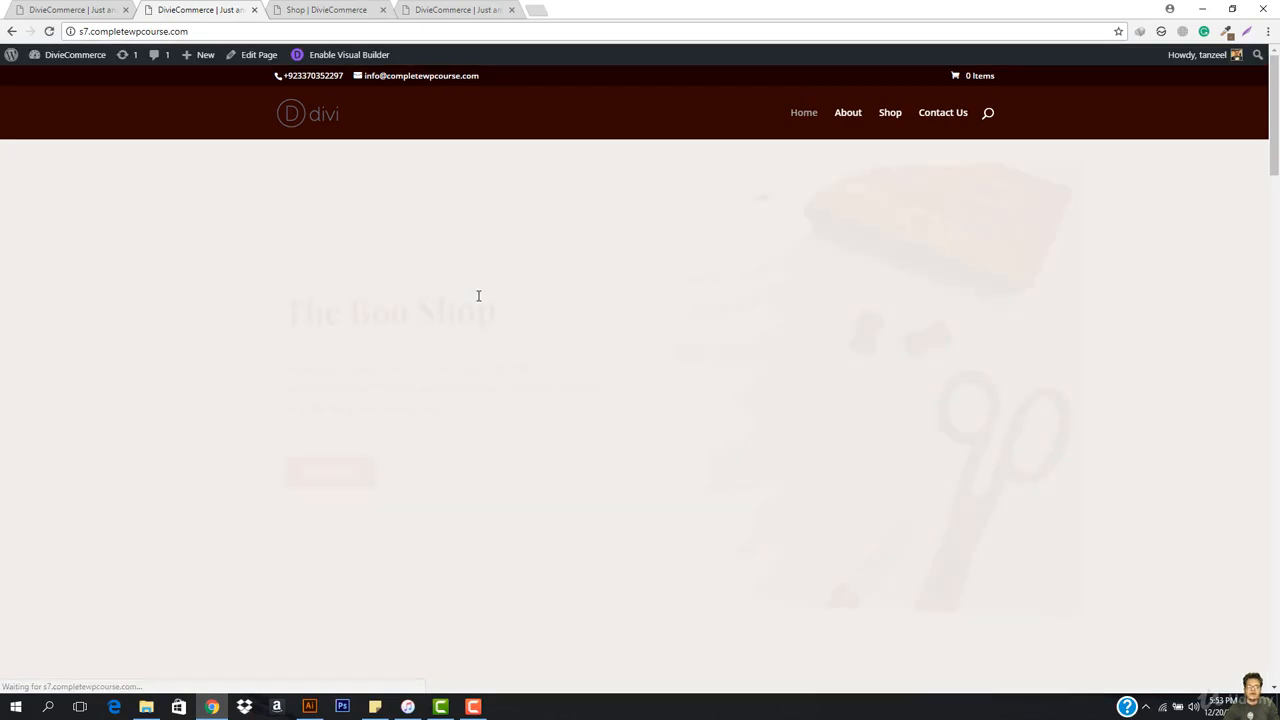
pyautogui.scroll(-8, 609, 309)
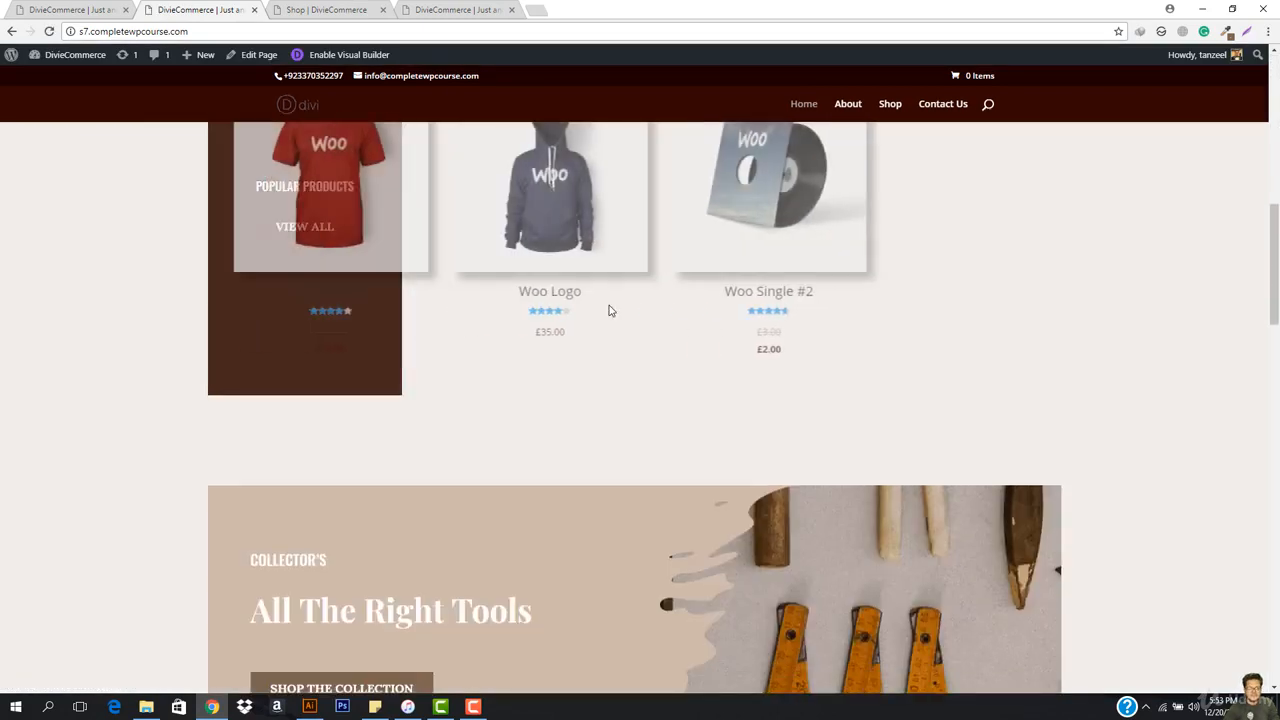
pyautogui.scroll(-10, 609, 309)
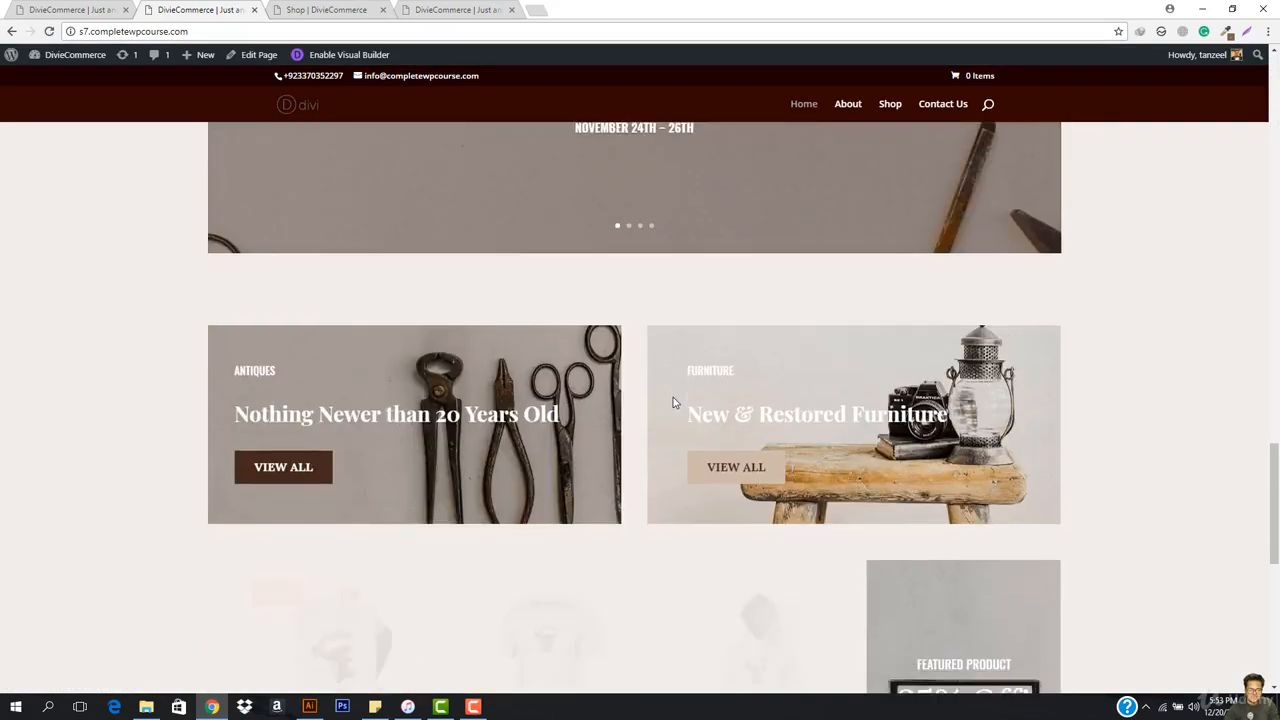
pyautogui.scroll(-6, 673, 400)
pyautogui.scroll(12, 674, 403)
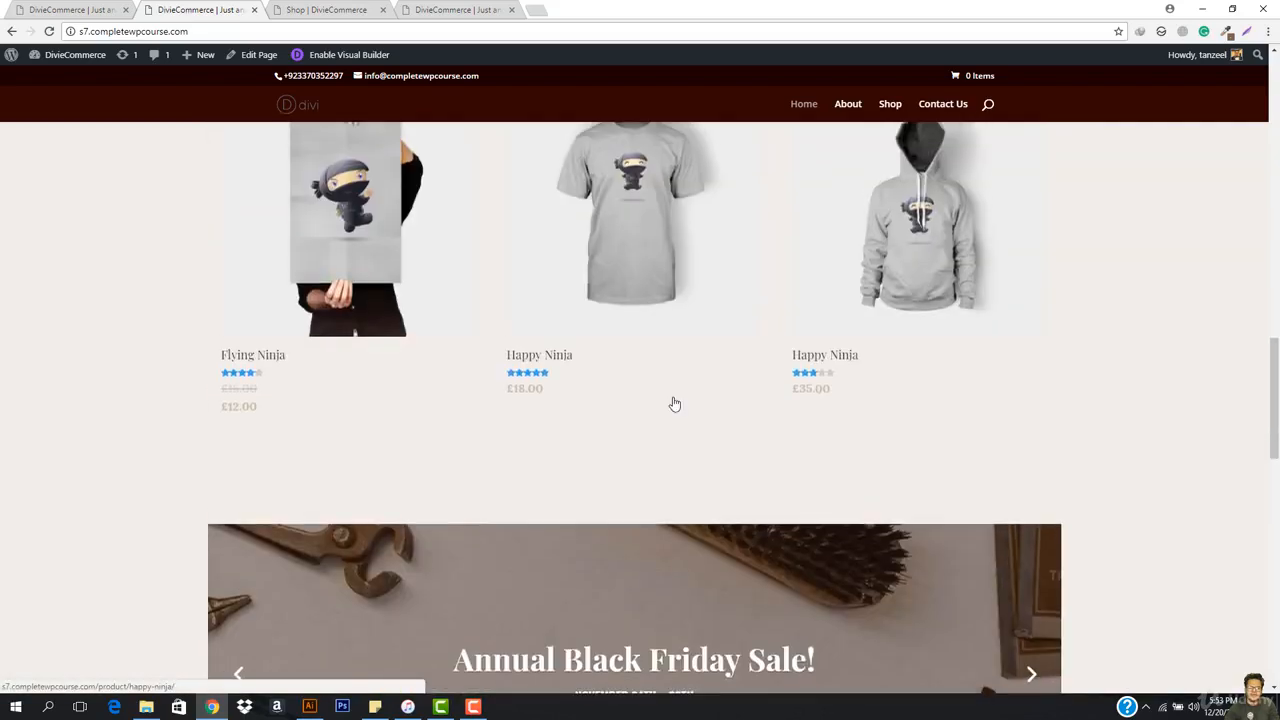
pyautogui.scroll(10, 674, 403)
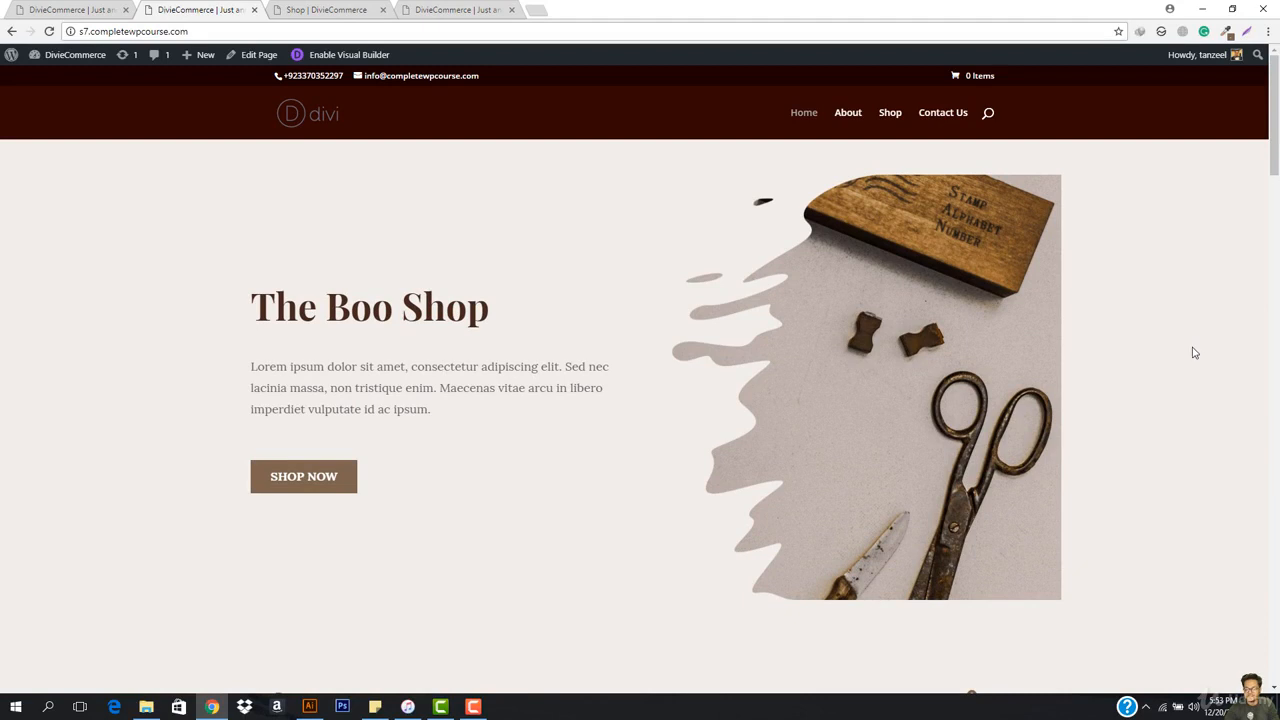
pyautogui.moveTo(240, 300); pyautogui.dragTo(671, 420)
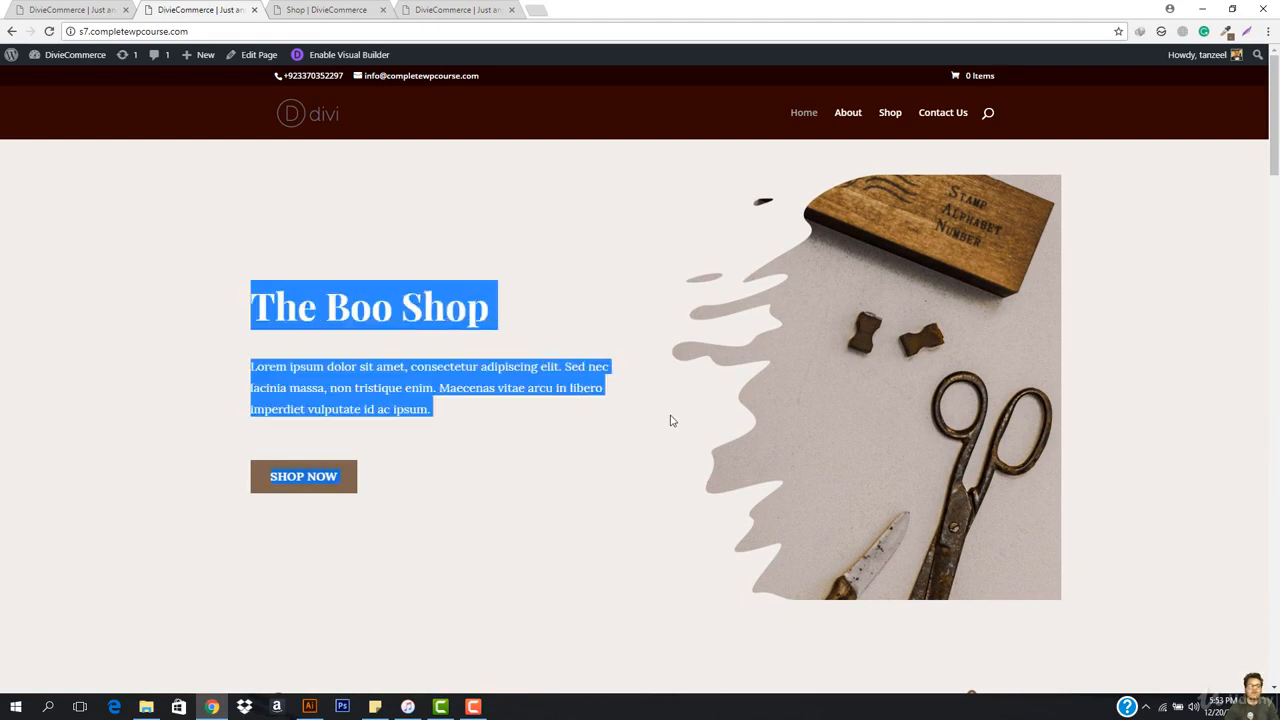
pyautogui.click(672, 421)
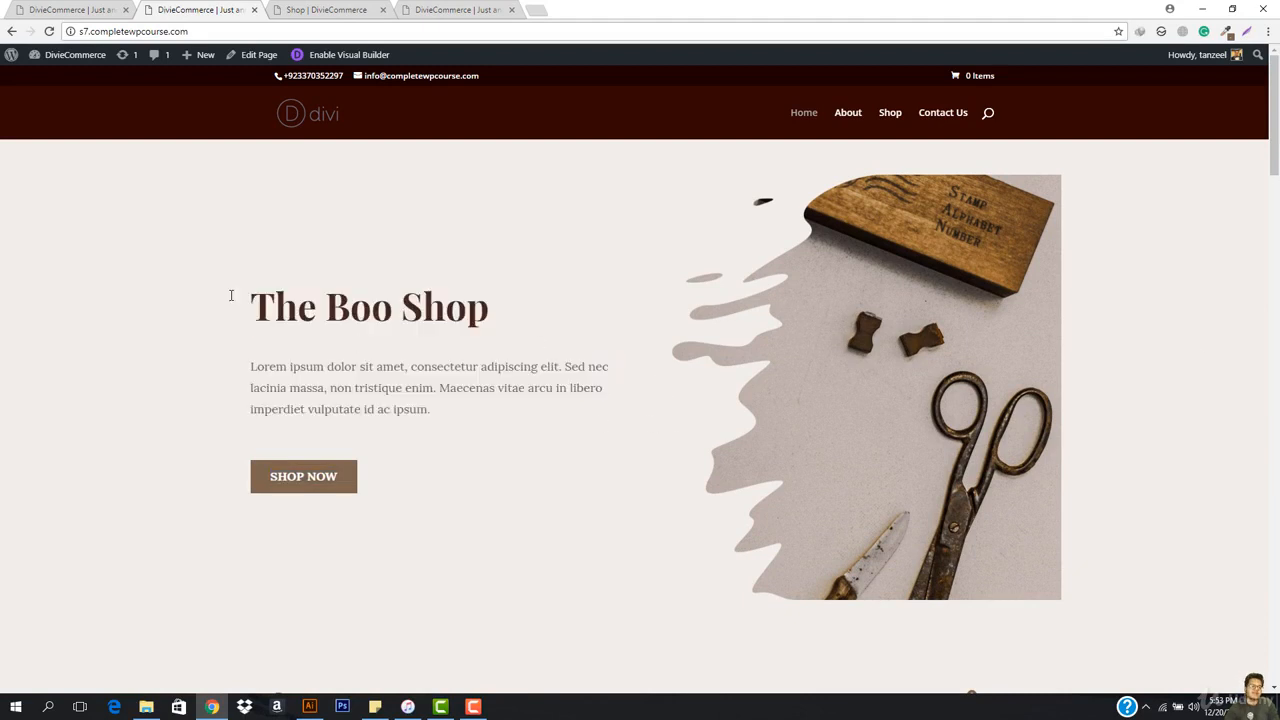